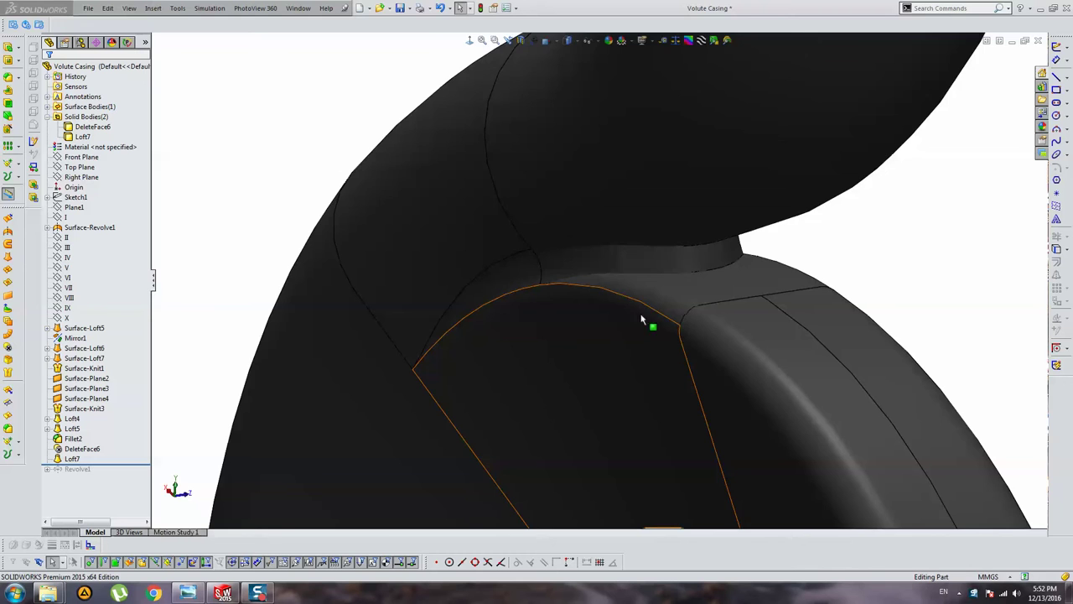
Delete the three faces at the volute's neck
mouse_move(642, 320)
middle_mouse_down()
mouse_move(551, 235)
mouse_move(563, 249)
mouse_move(498, 259)
middle_mouse_up()
left_click(491, 250)
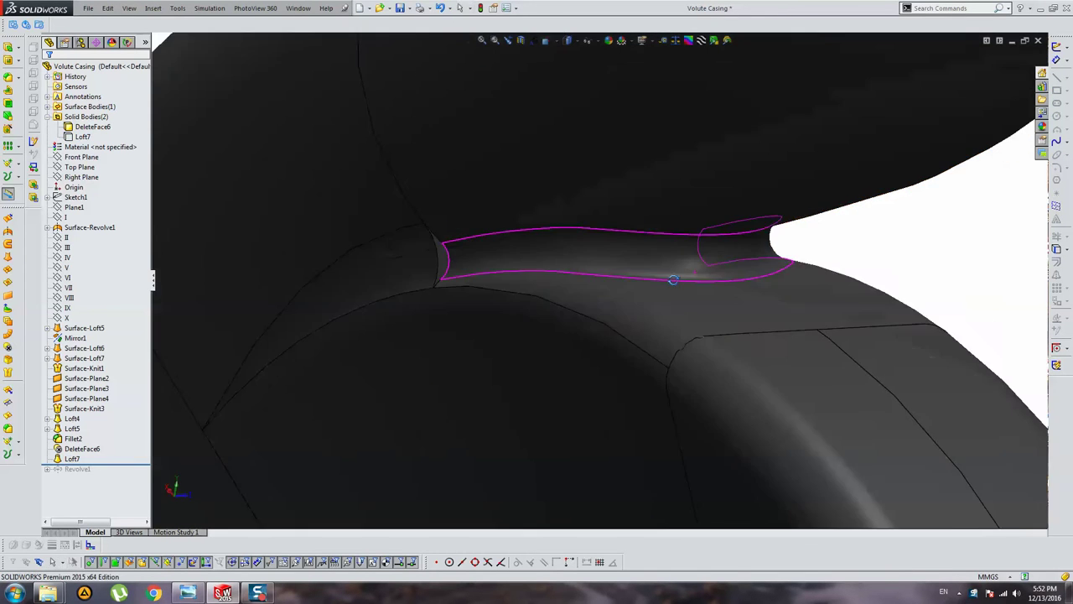
middle_click_drag(543, 283, 541, 268)
left_click(48, 365)
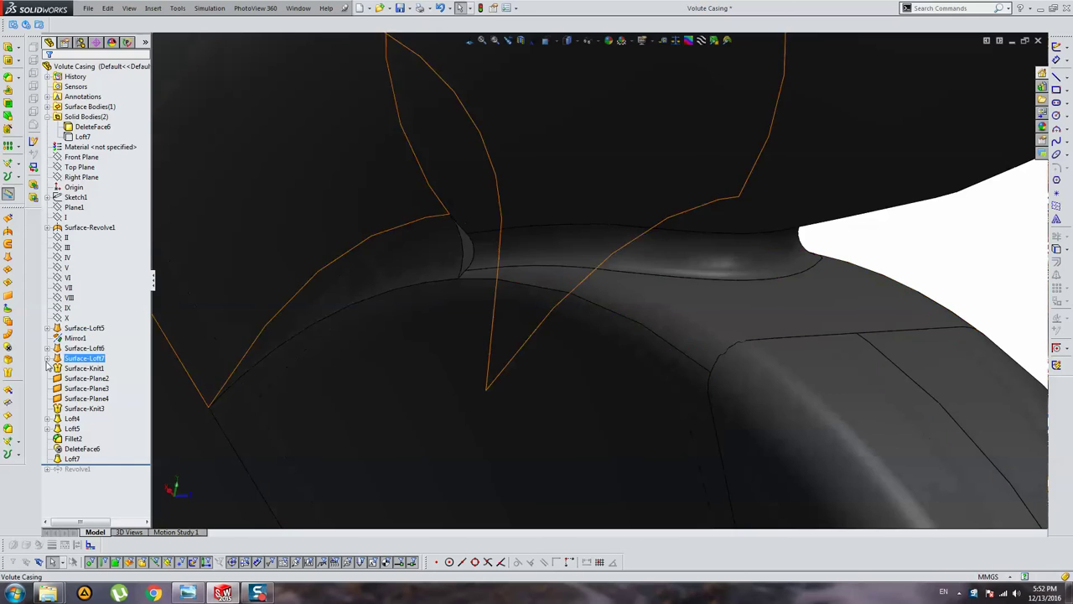
left_click(8, 349)
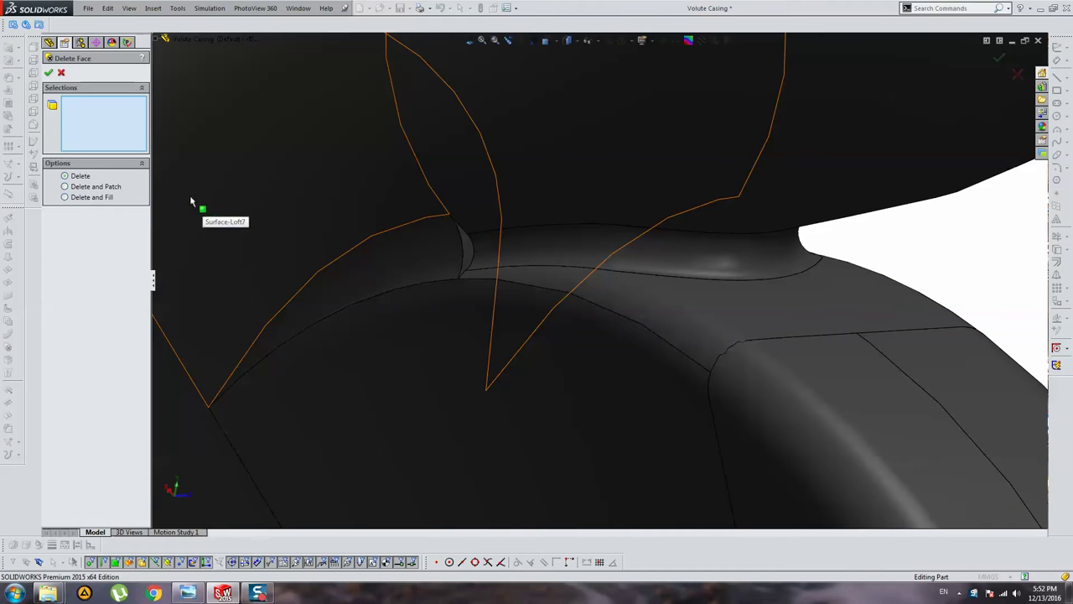
left_click(467, 247)
mouse_move(675, 268)
middle_mouse_down()
mouse_move(748, 245)
mouse_move(695, 270)
mouse_move(705, 267)
middle_mouse_up()
left_click(744, 265)
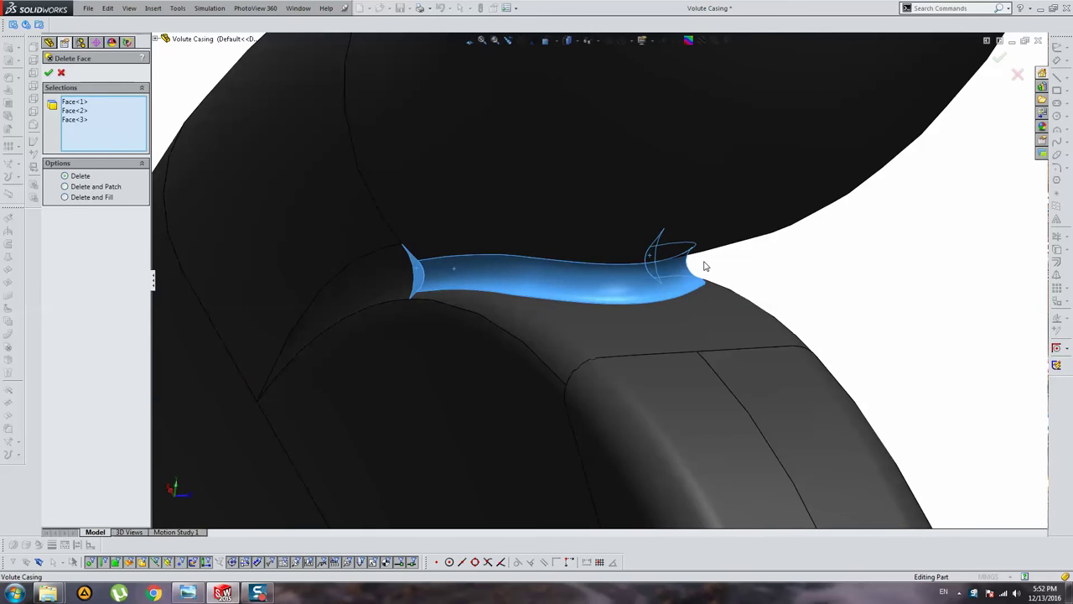
left_click(48, 72)
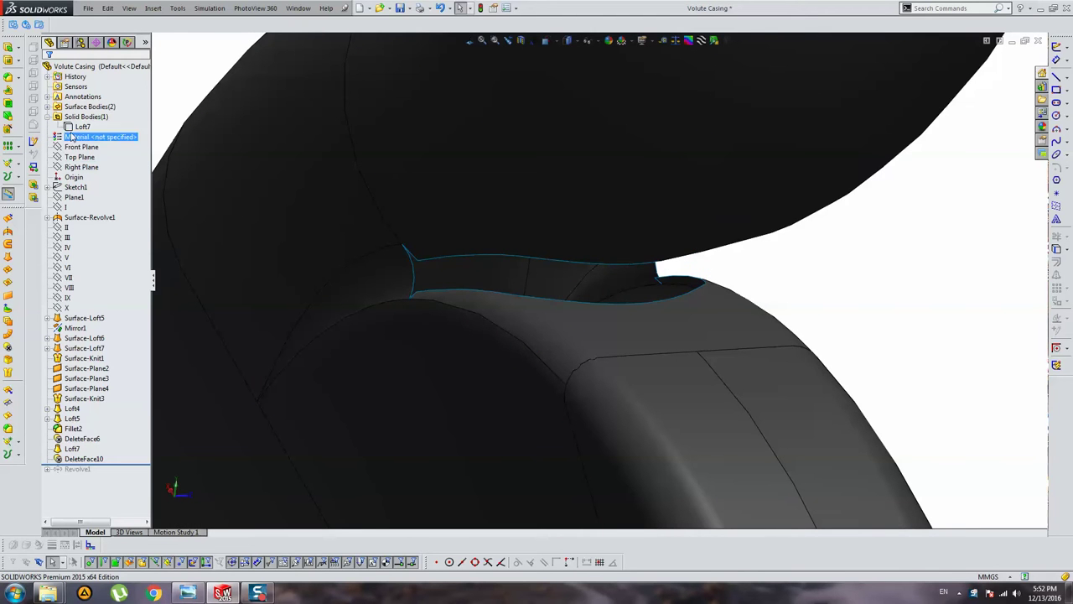
Isolate the Loft7 body and delete its five faces
left_click(82, 127)
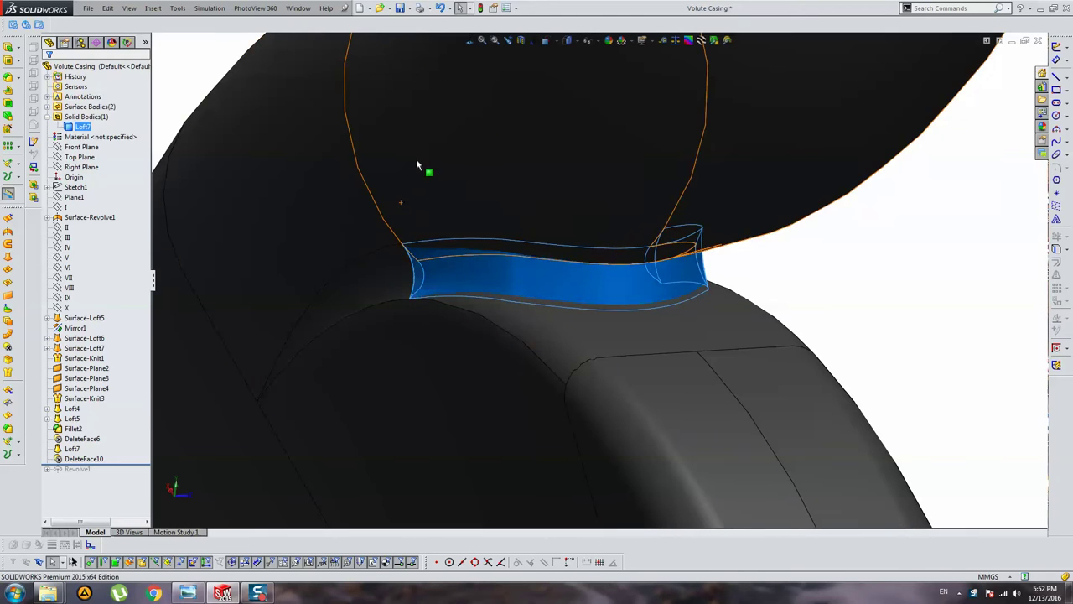
right_click(489, 125)
left_click(515, 469)
middle_click_drag(520, 285, 562, 293)
key("f")
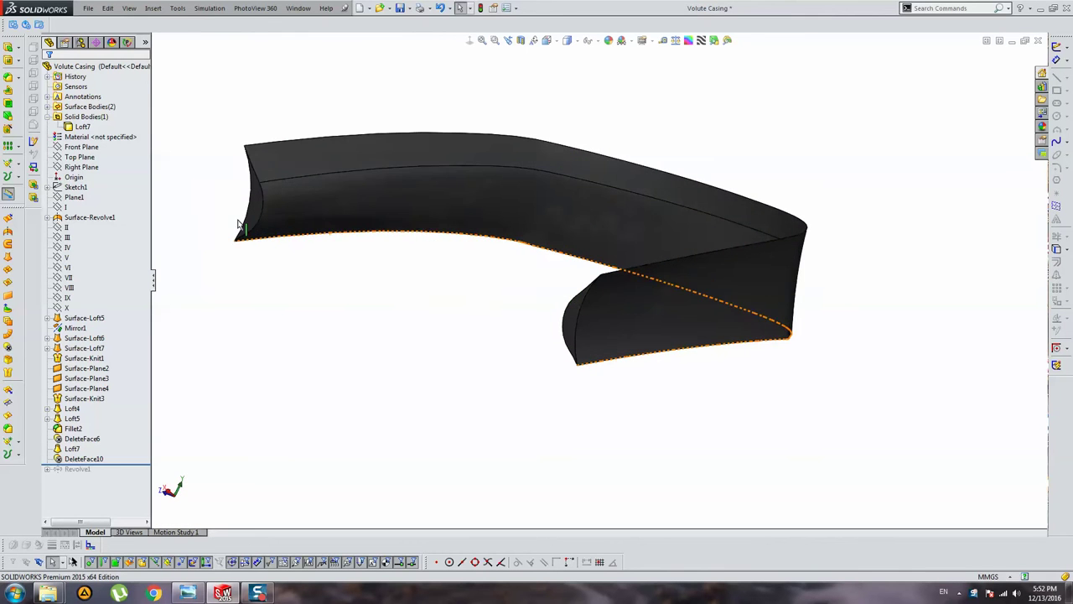
left_click(263, 211)
key("Delete")
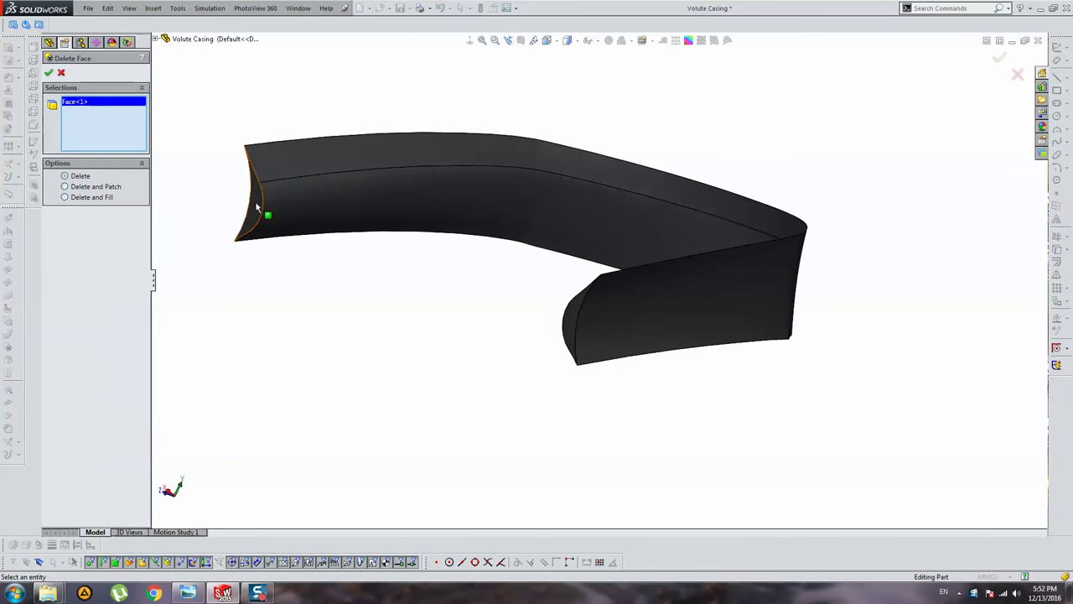
left_click(286, 184)
left_click(462, 252)
middle_click_drag(462, 251, 548, 263)
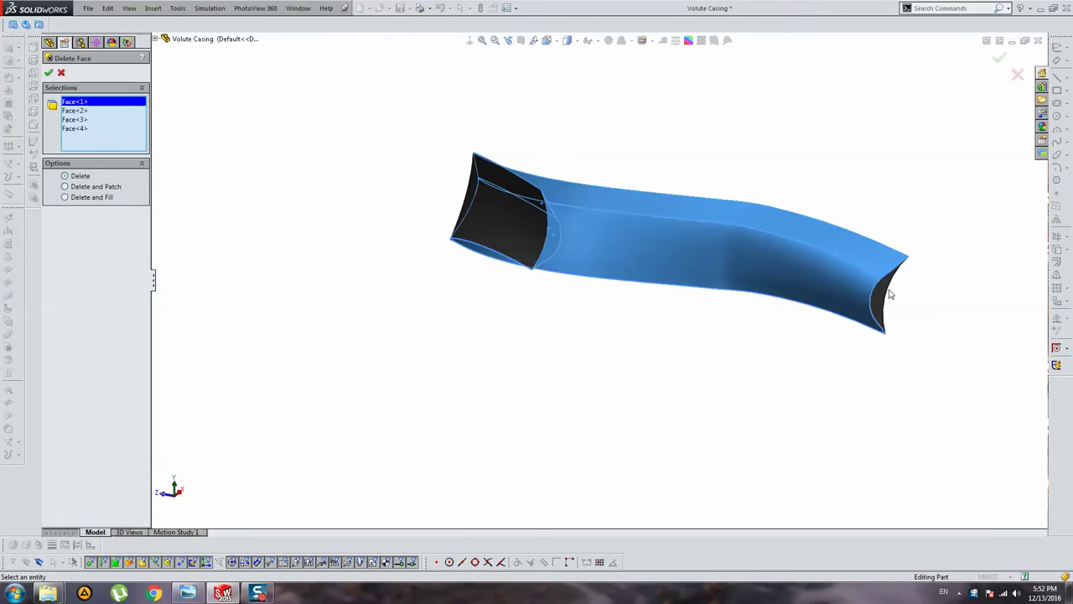
mouse_move(886, 297)
middle_mouse_down()
mouse_move(659, 266)
mouse_move(640, 203)
middle_mouse_up()
left_click(847, 292)
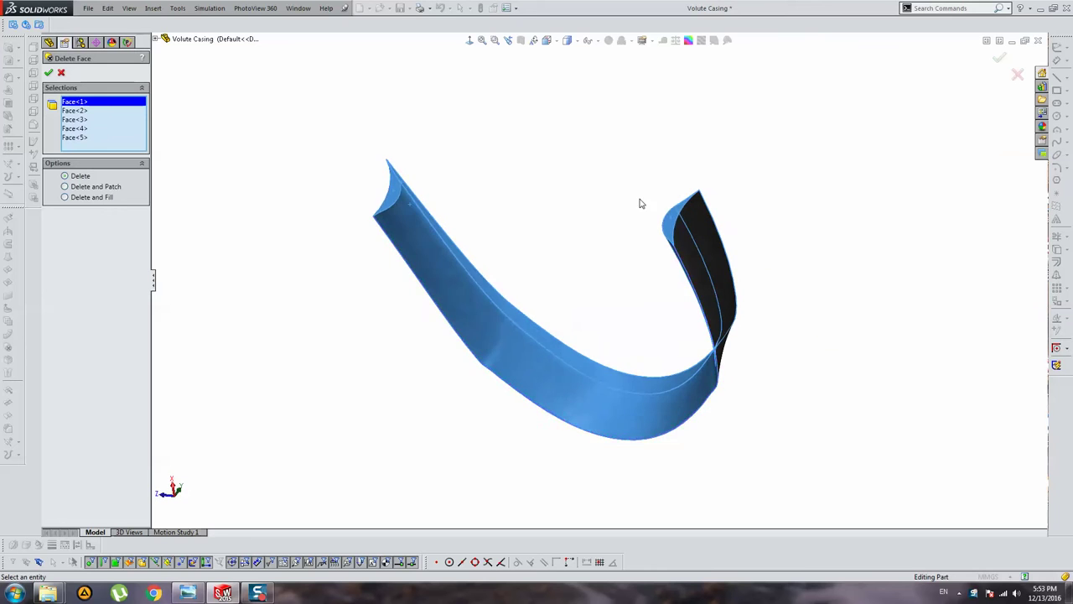
right_click(651, 207)
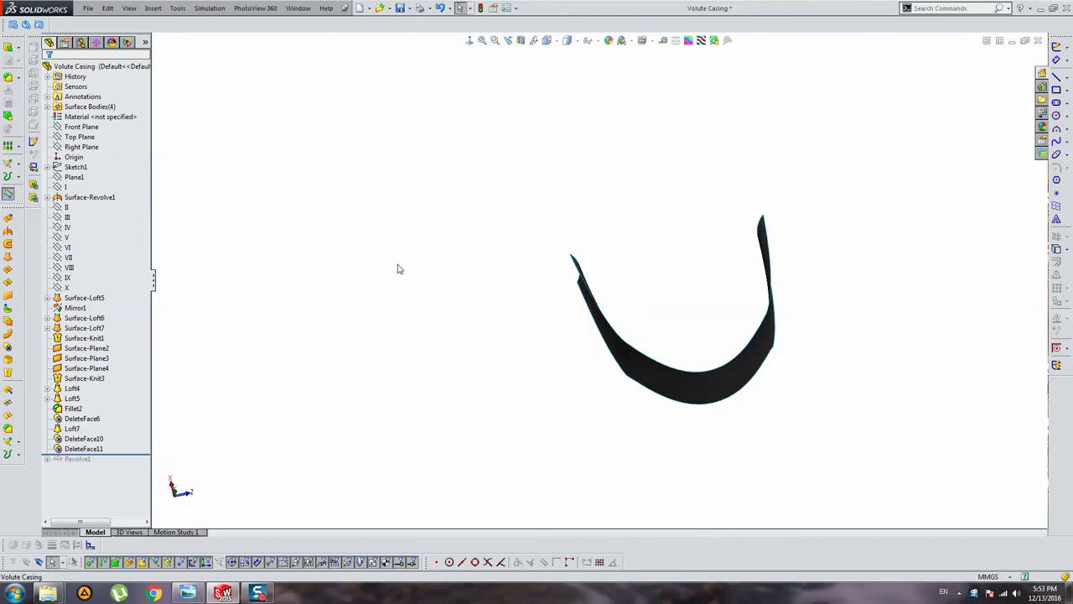
Inspect Surface-Revolve1 and the three DeleteFace11 surface bodies one by one in front view
left_click(47, 106)
left_click(77, 116)
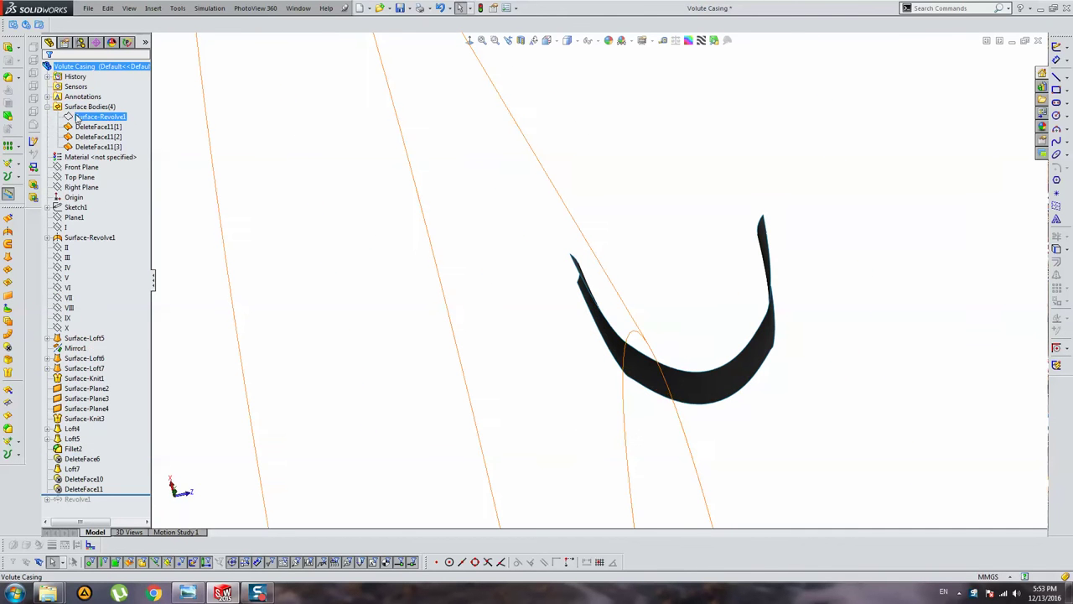
middle_click_drag(249, 208, 304, 208)
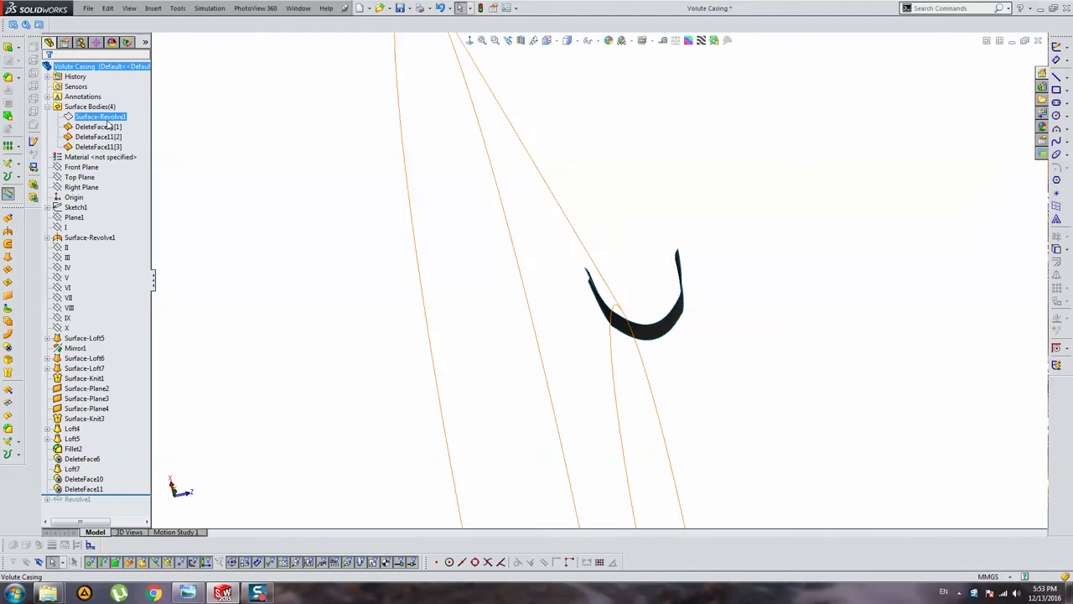
left_click(99, 117)
left_click(90, 126, "ctrl")
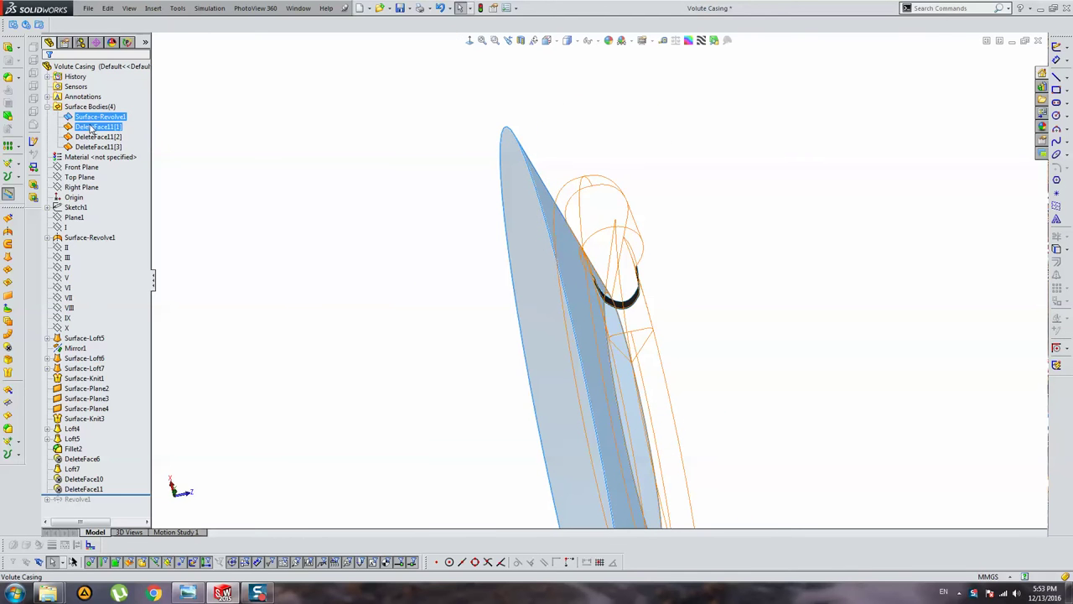
left_click(99, 129)
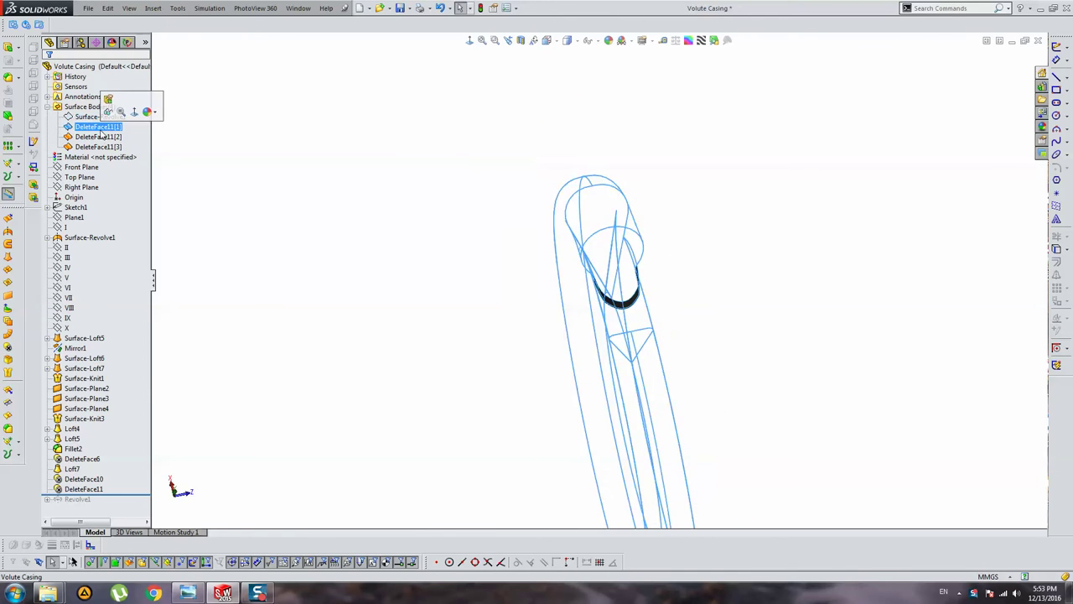
key("ctrl+1")
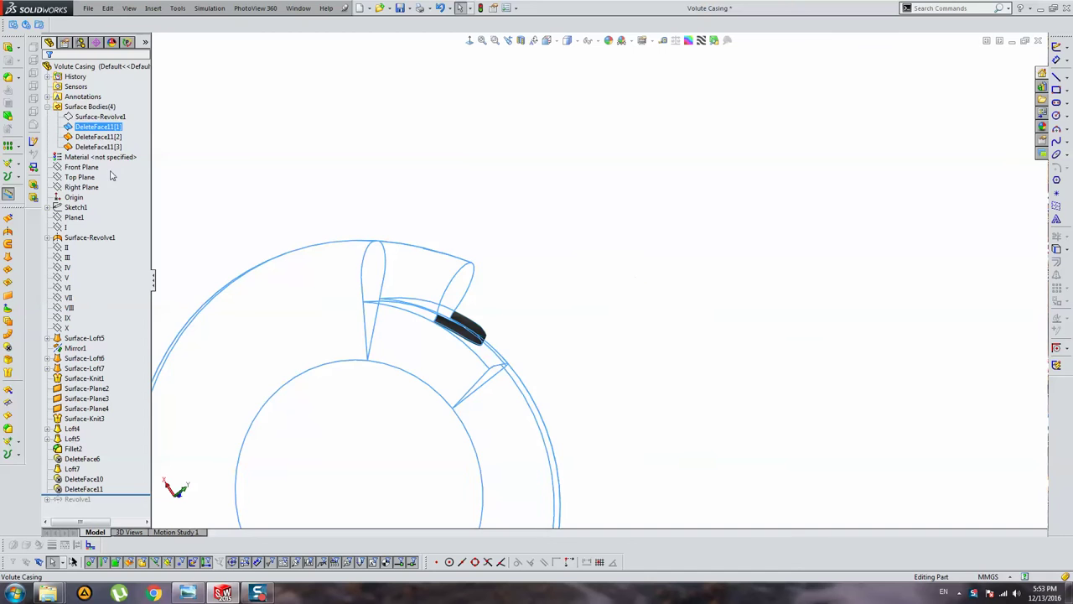
left_click(103, 137)
left_click(104, 147)
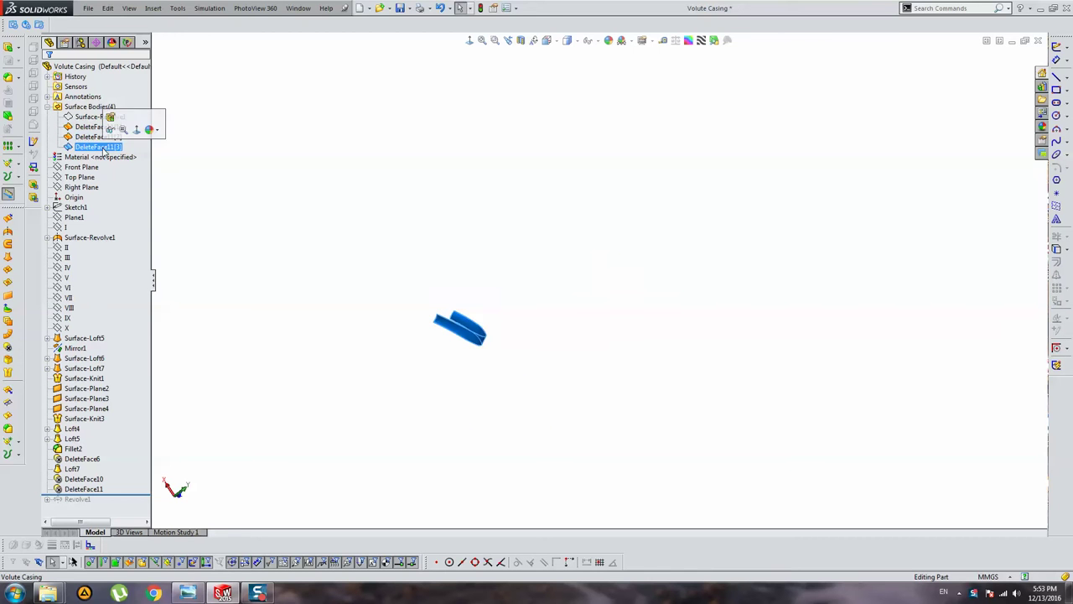
left_click(99, 137)
left_click(87, 128, "ctrl")
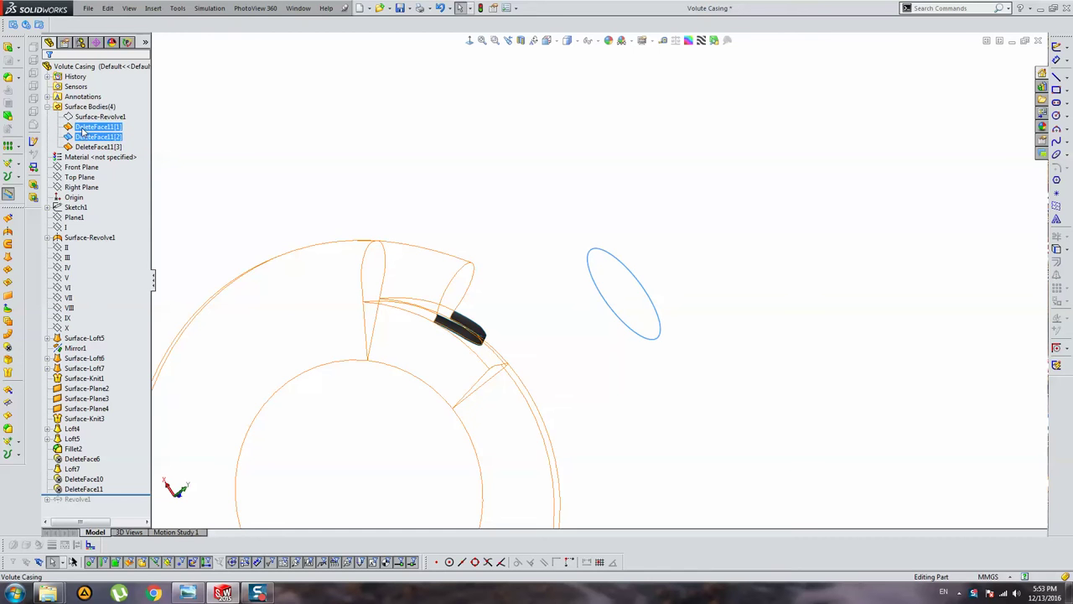
left_click(230, 126)
left_click(97, 127)
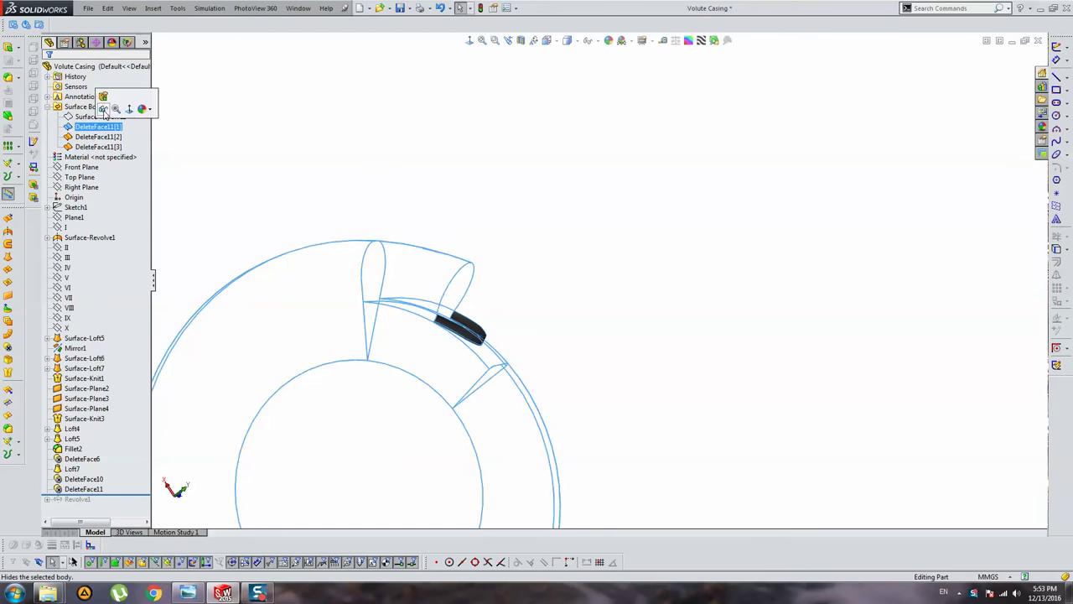
left_click(327, 130)
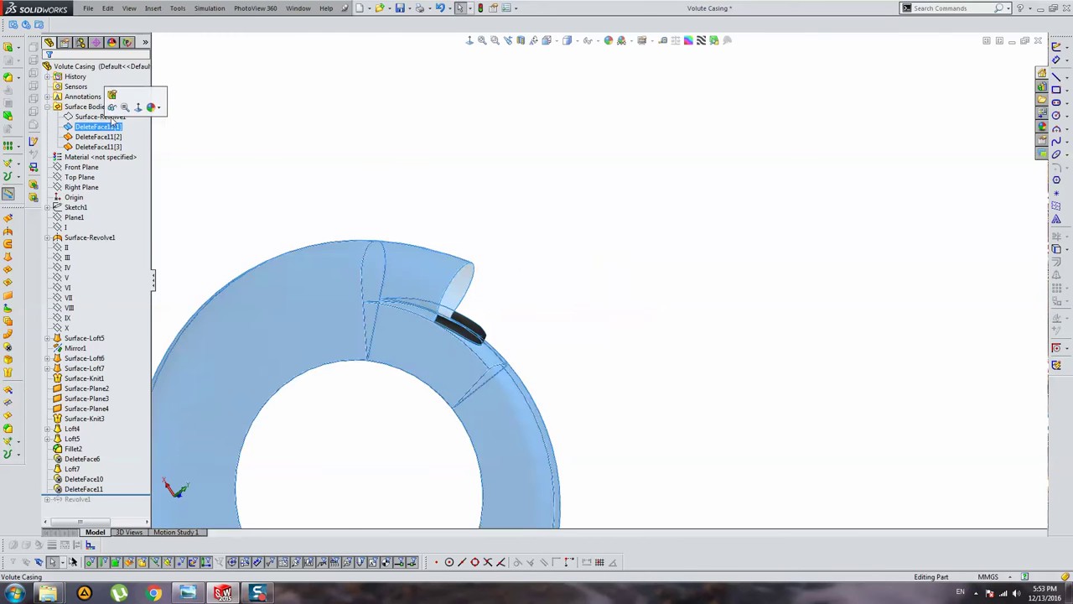
Show the hidden casing body, look around the volute, then hide it again
left_click(115, 106)
left_click(285, 107)
scroll(476, 315, "down", 3)
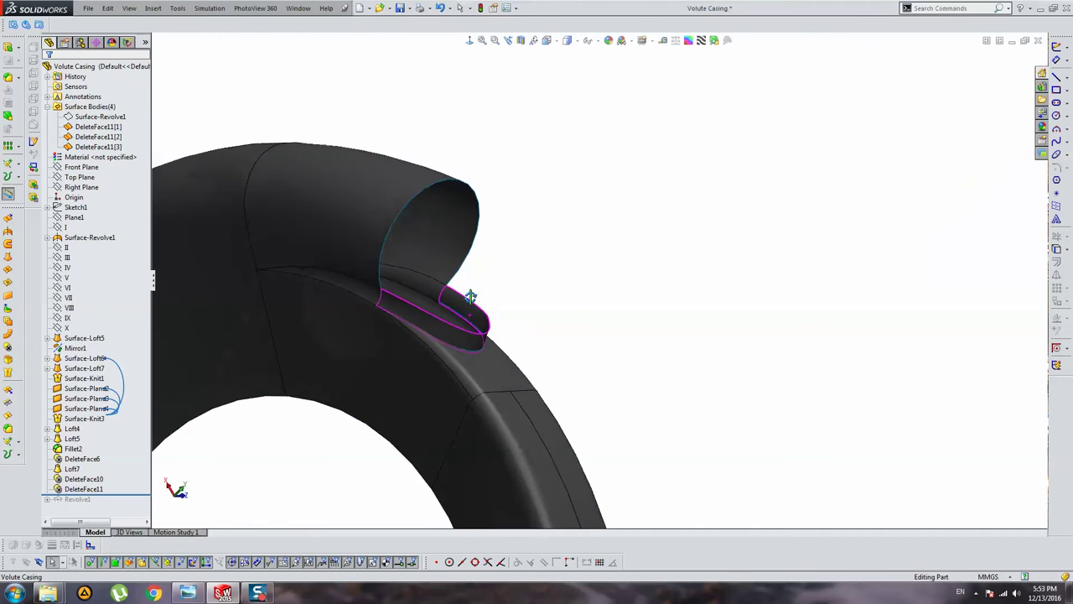
scroll(467, 297, "down", 2)
mouse_move(399, 307)
middle_mouse_down()
mouse_move(371, 319)
mouse_move(338, 304)
mouse_move(296, 425)
mouse_move(298, 403)
middle_mouse_up()
scroll(455, 203, "up", 3)
key("Tab")
scroll(462, 199, "up", 3)
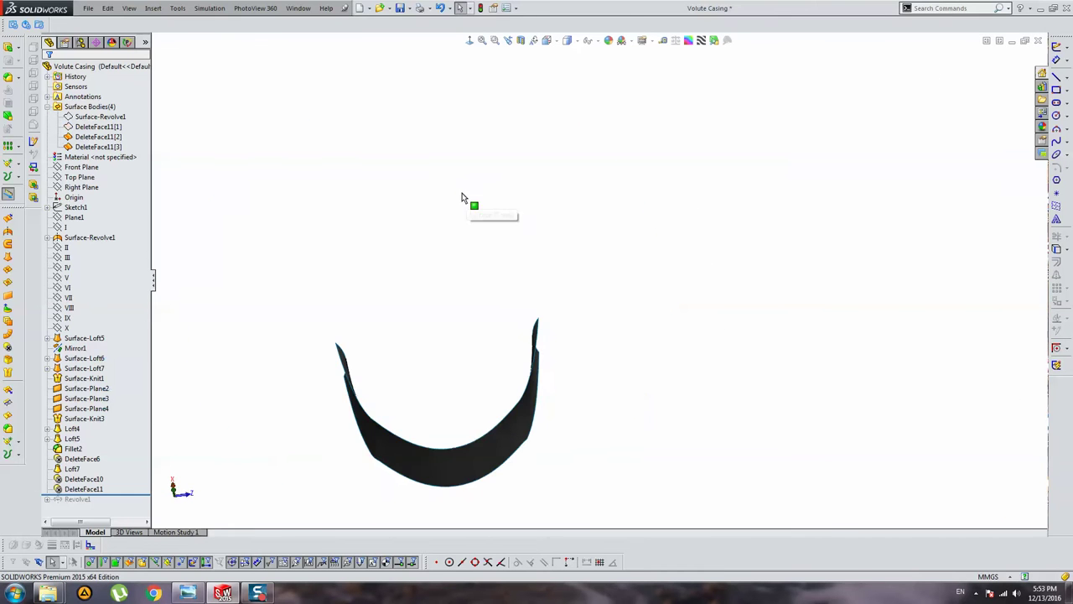
scroll(467, 299, "up", 2)
Roll back before DeleteFace11 and toggle visibility of the DeleteFace10 and volute casing bodies
left_click(76, 479)
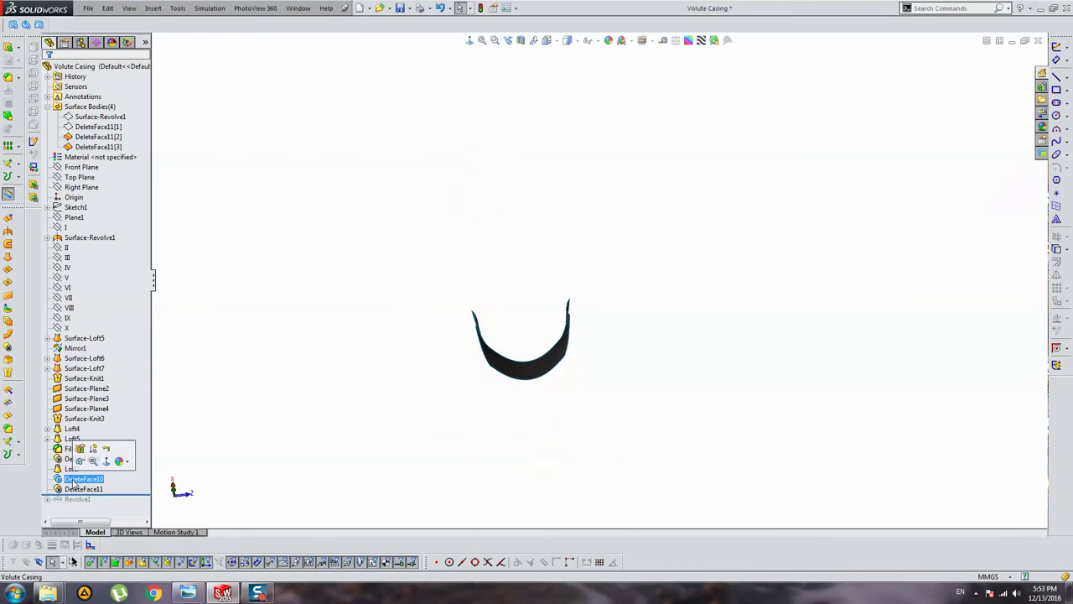
left_click(79, 462)
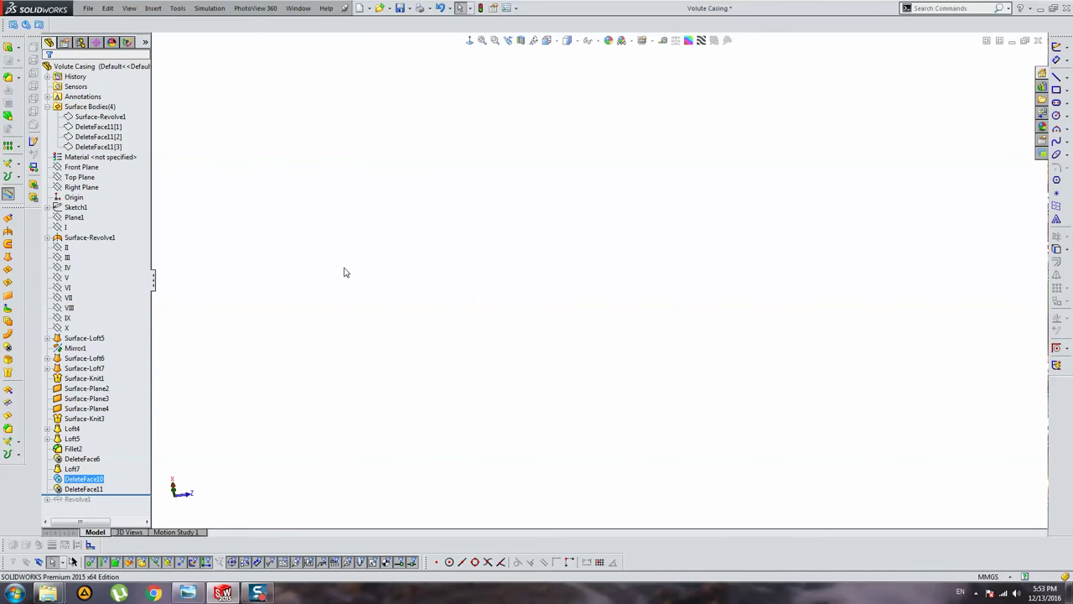
left_click(87, 460)
mouse_move(548, 327)
middle_mouse_down()
mouse_move(503, 355)
mouse_move(226, 441)
middle_mouse_up()
right_click(90, 489)
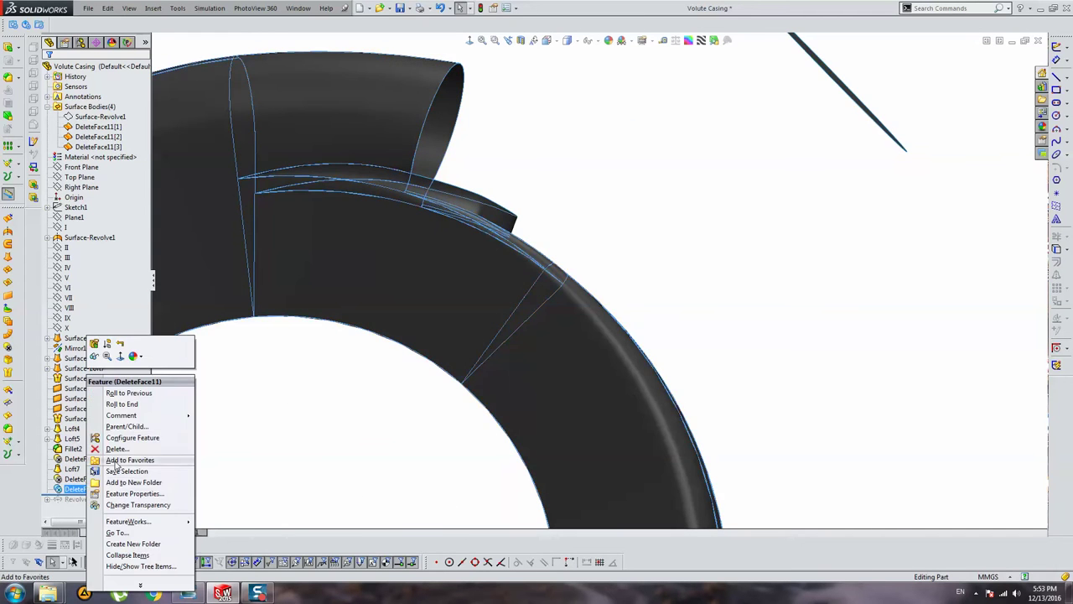
left_click(122, 346)
left_click(86, 479)
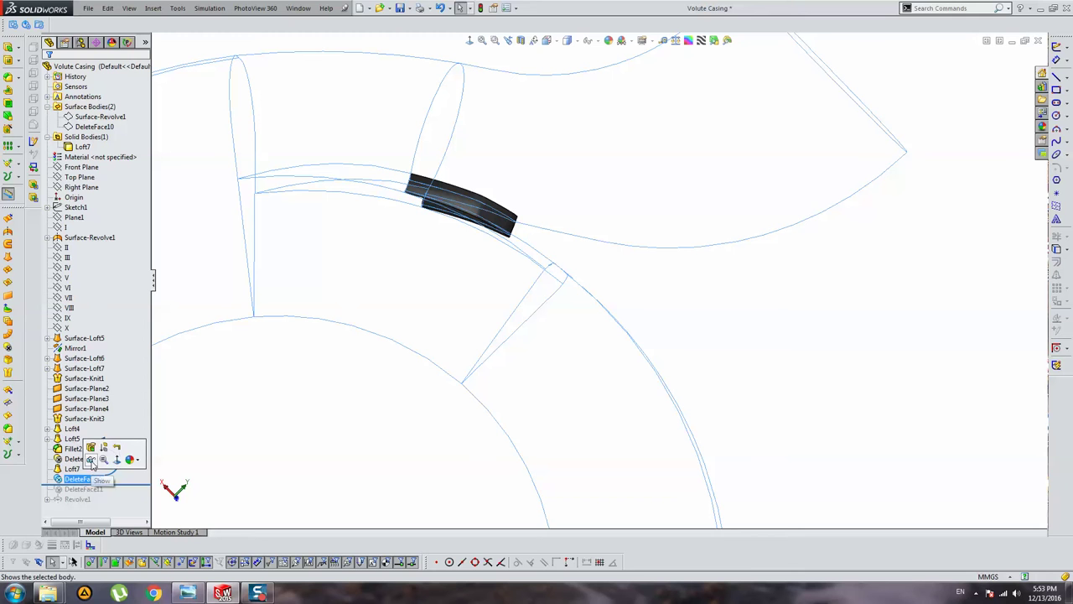
left_click(84, 459)
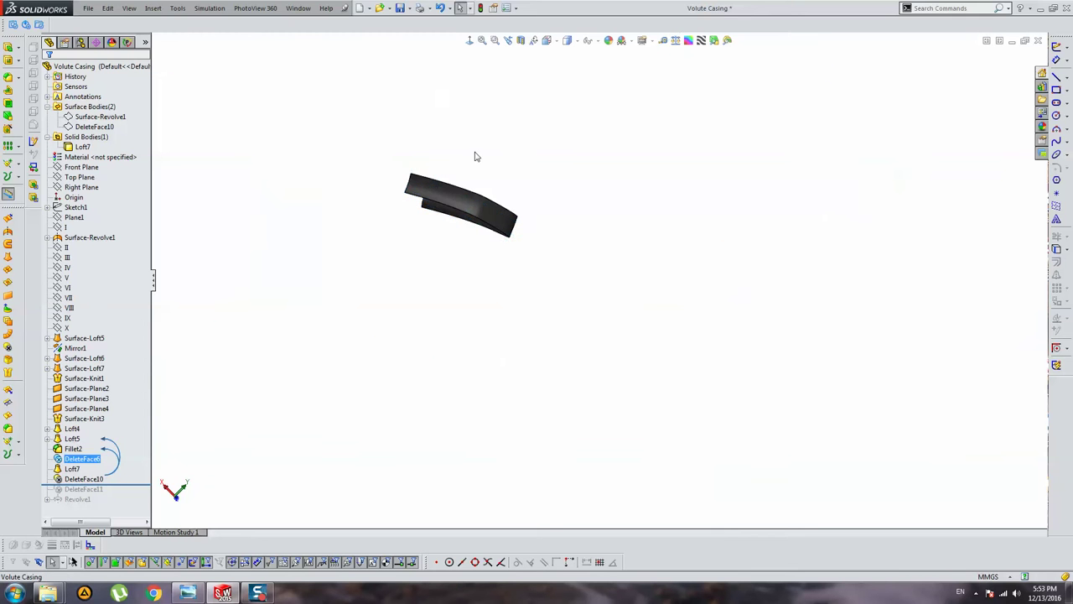
left_click(84, 479)
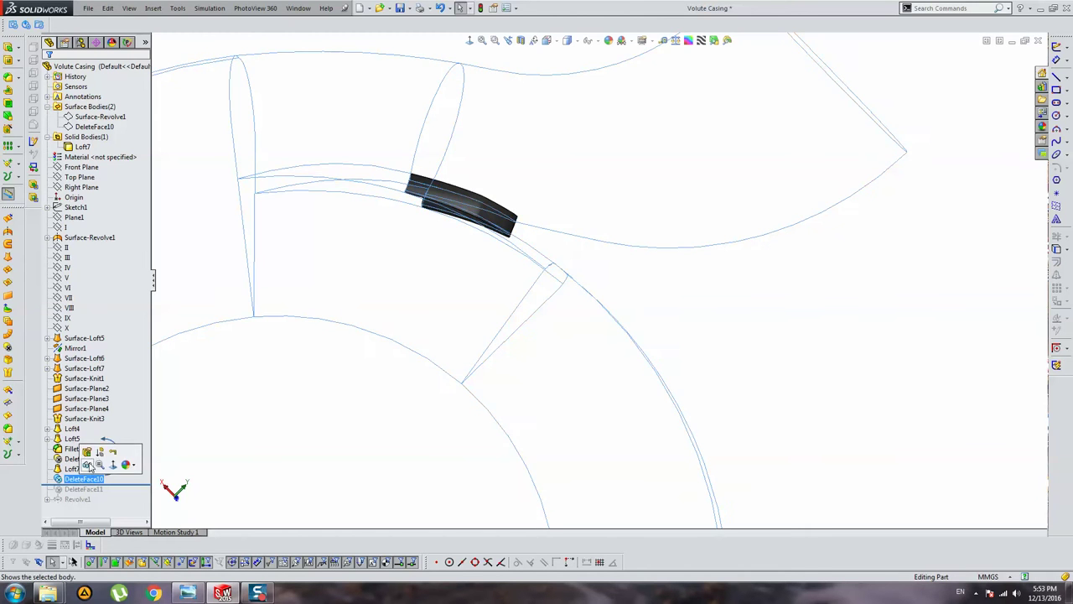
left_click(88, 465)
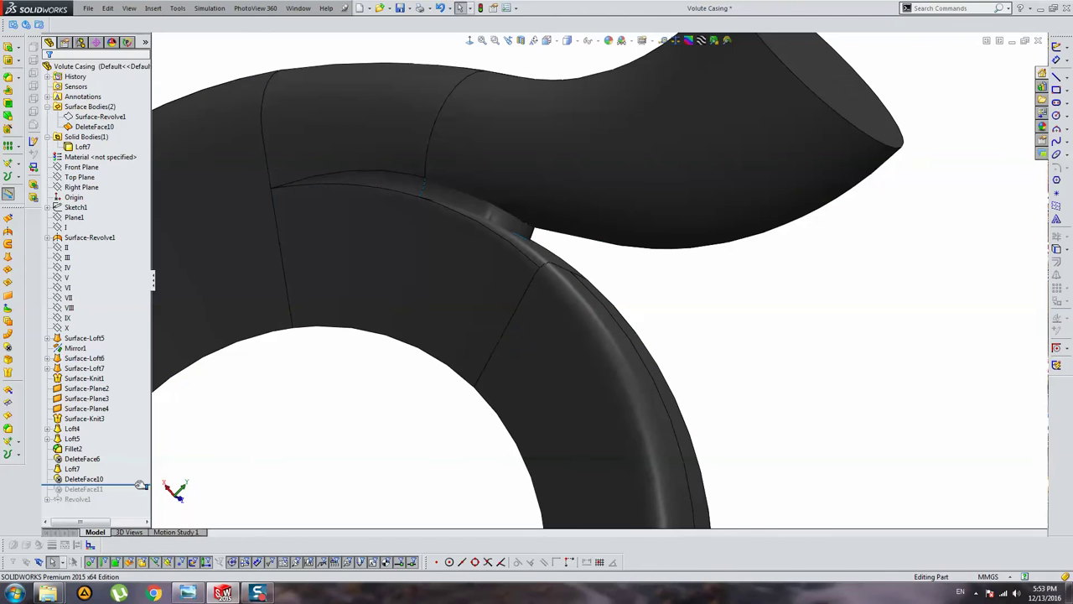
Edit DeleteFace11 to drop Face<1> from its selections, keeping the outlet's first face
left_click(88, 489)
left_click(95, 462)
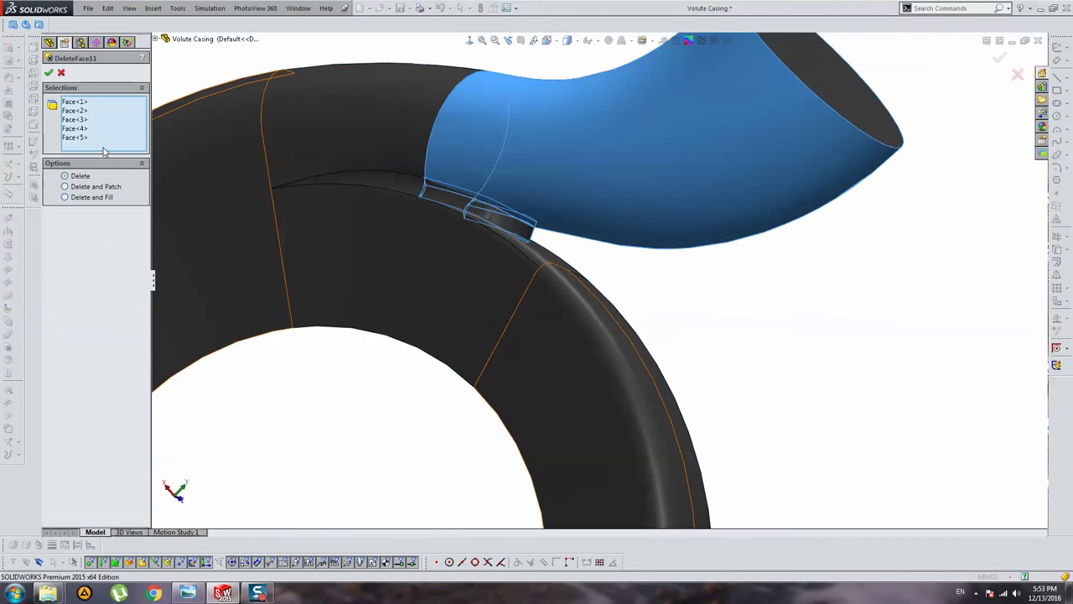
left_click(77, 101)
key("Delete")
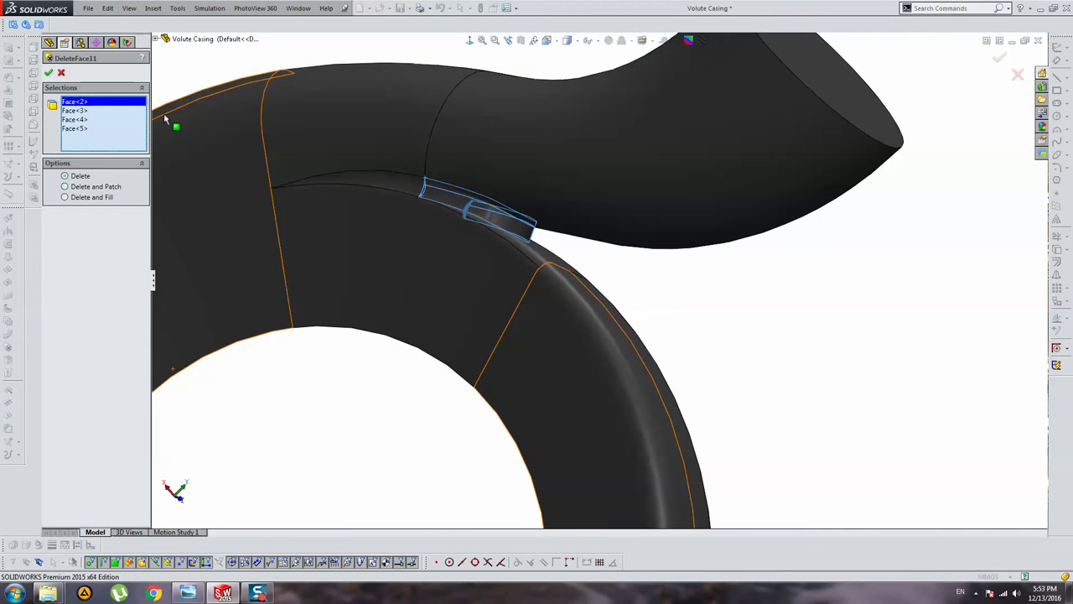
key("Return")
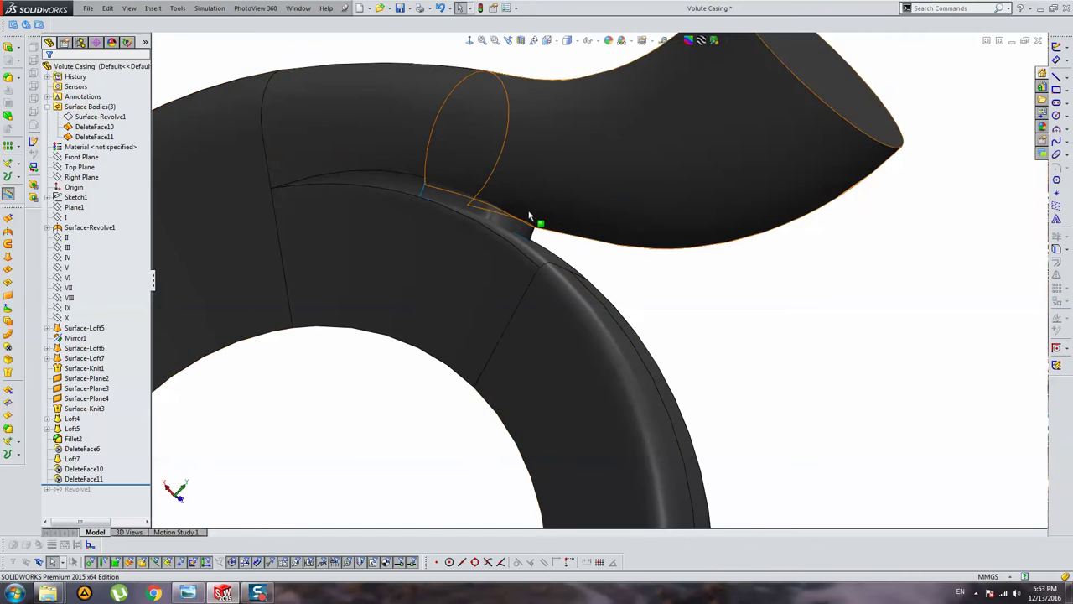
mouse_move(540, 223)
middle_mouse_down()
mouse_move(445, 227)
mouse_move(570, 266)
mouse_move(647, 187)
mouse_move(635, 149)
mouse_move(571, 259)
mouse_move(577, 294)
middle_mouse_up()
scroll(569, 266, "up", 3)
scroll(569, 267, "up", 3)
scroll(569, 254, "up", 1)
scroll(577, 293, "down", 2)
scroll(578, 294, "down", 1)
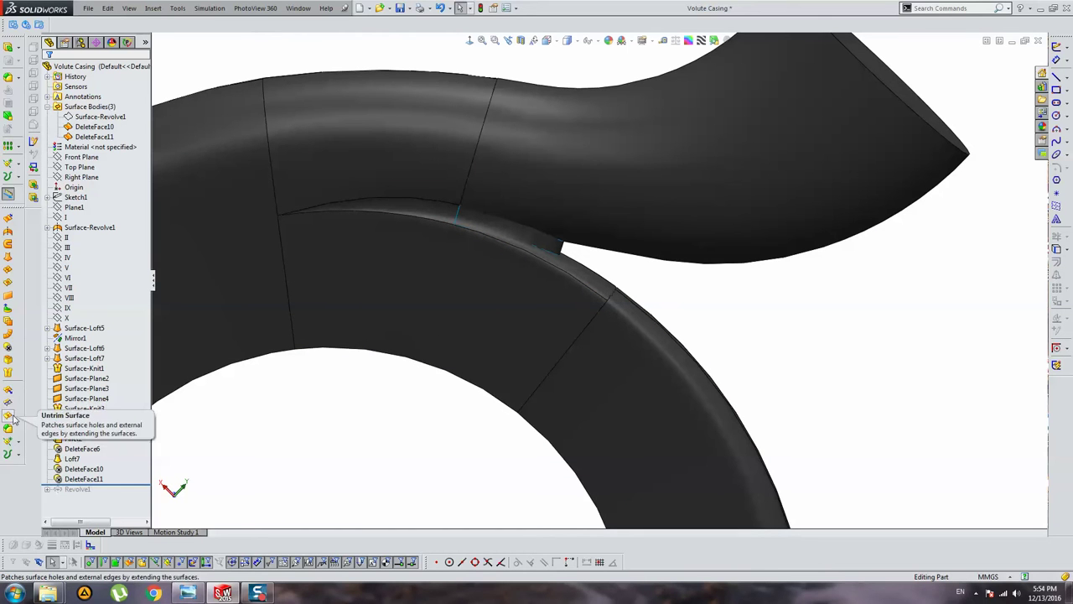
Knit the main surface and connecting band into Surface-Knit5 with merge entities on
left_click(8, 346)
left_click(84, 166)
left_click(405, 146)
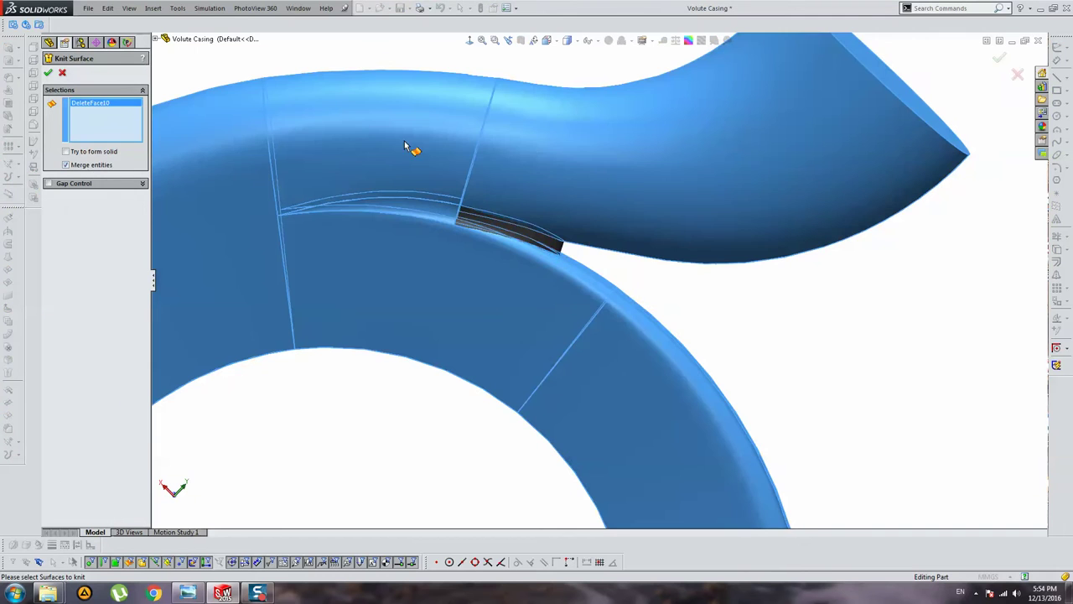
left_click(492, 224)
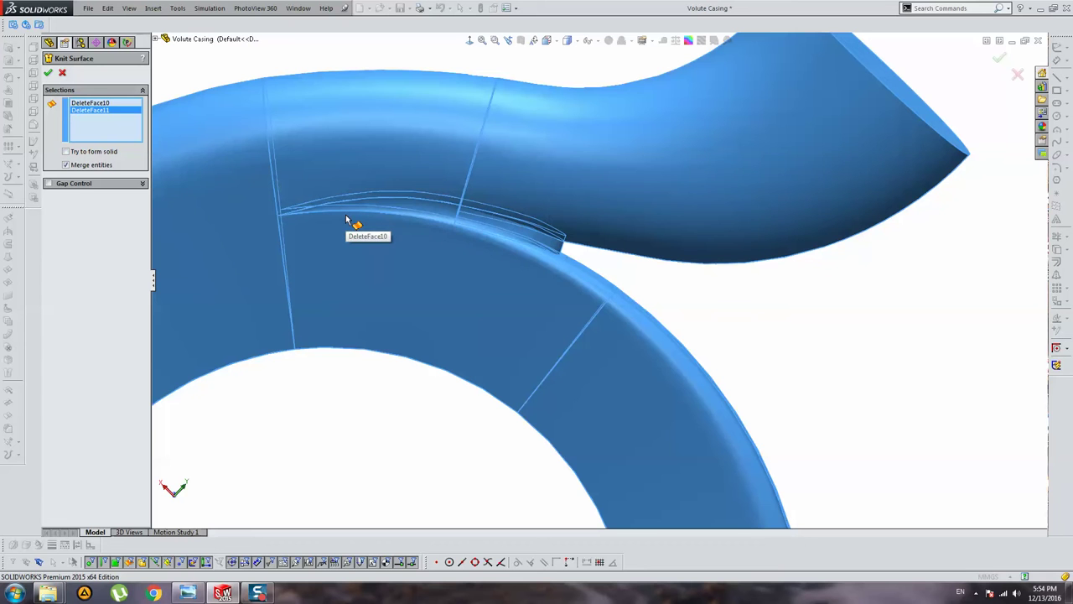
key("Return")
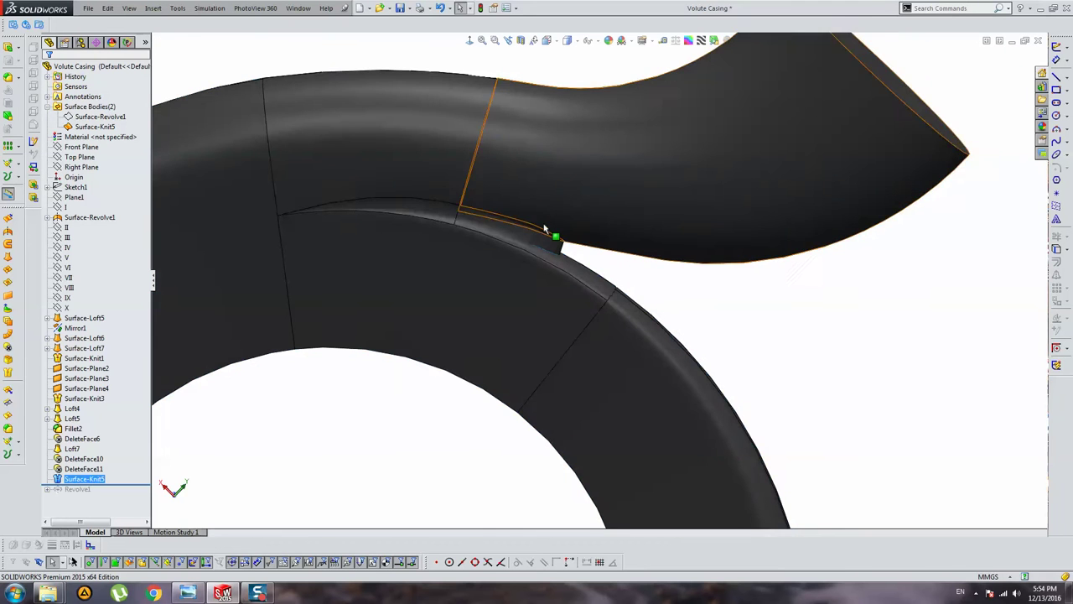
middle_click_drag(549, 232, 536, 253)
scroll(587, 269, "down", 3)
mouse_move(609, 281)
middle_mouse_down()
mouse_move(427, 223)
mouse_move(430, 240)
middle_mouse_up()
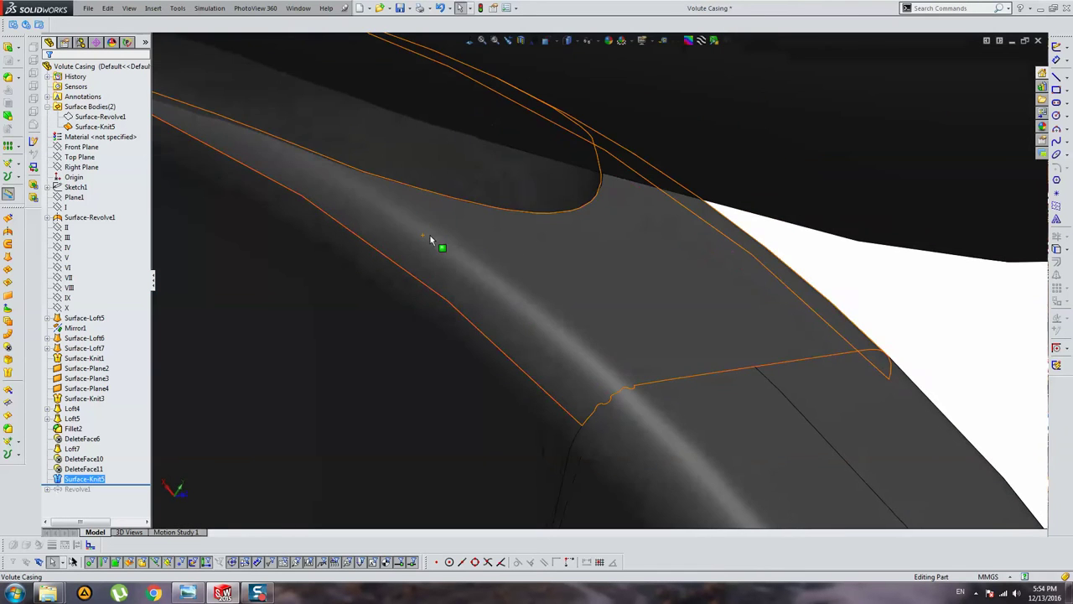
mouse_move(526, 220)
middle_mouse_down()
mouse_move(486, 240)
mouse_move(483, 219)
middle_mouse_up()
Roll back before Surface-Knit5 and hide the upper surface and connecting band bodies
right_click(84, 479)
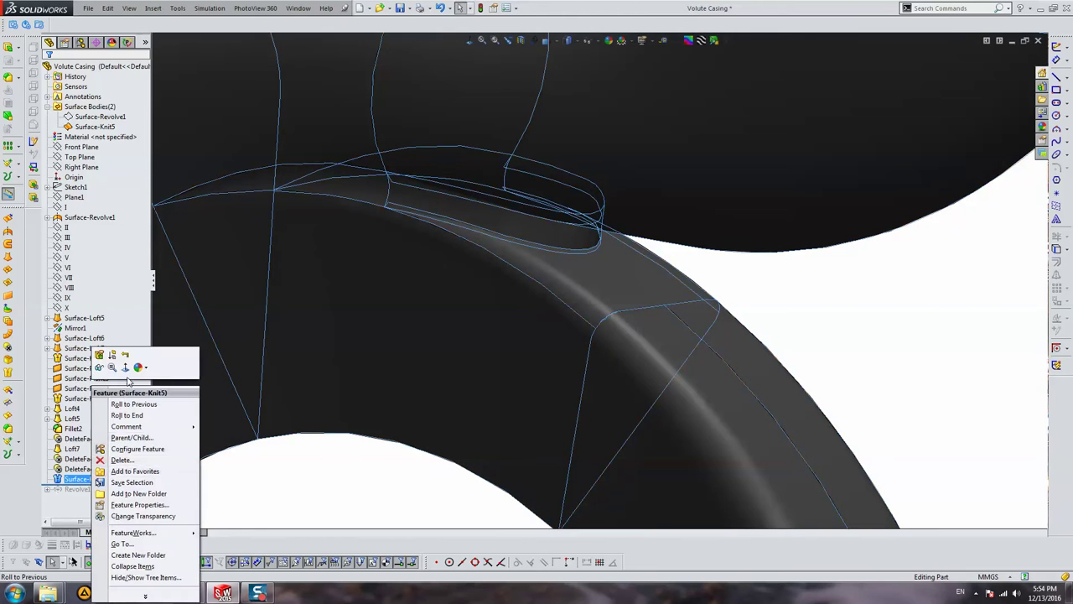
left_click(133, 355)
right_click(492, 128)
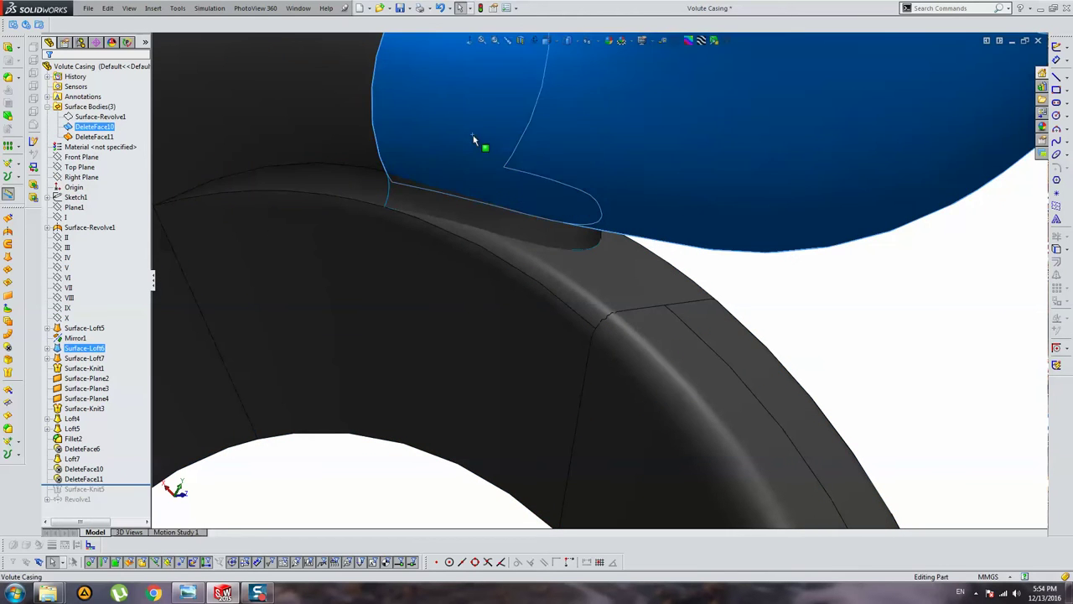
left_click(494, 116)
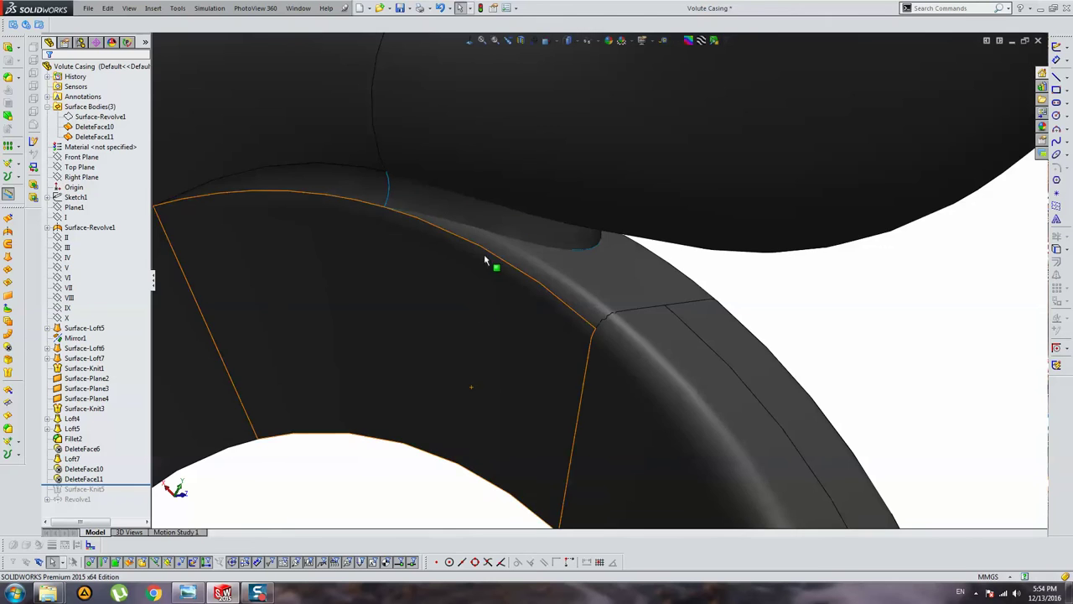
right_click(485, 216)
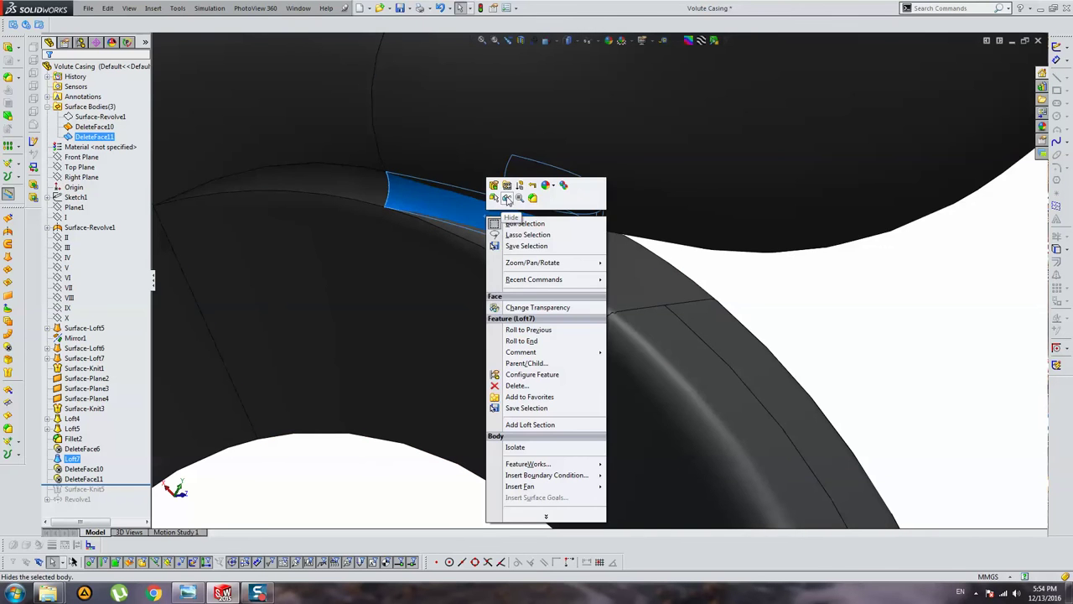
left_click(507, 198)
scroll(478, 205, "up", 3)
scroll(410, 216, "up", 3)
scroll(320, 218, "up", 3)
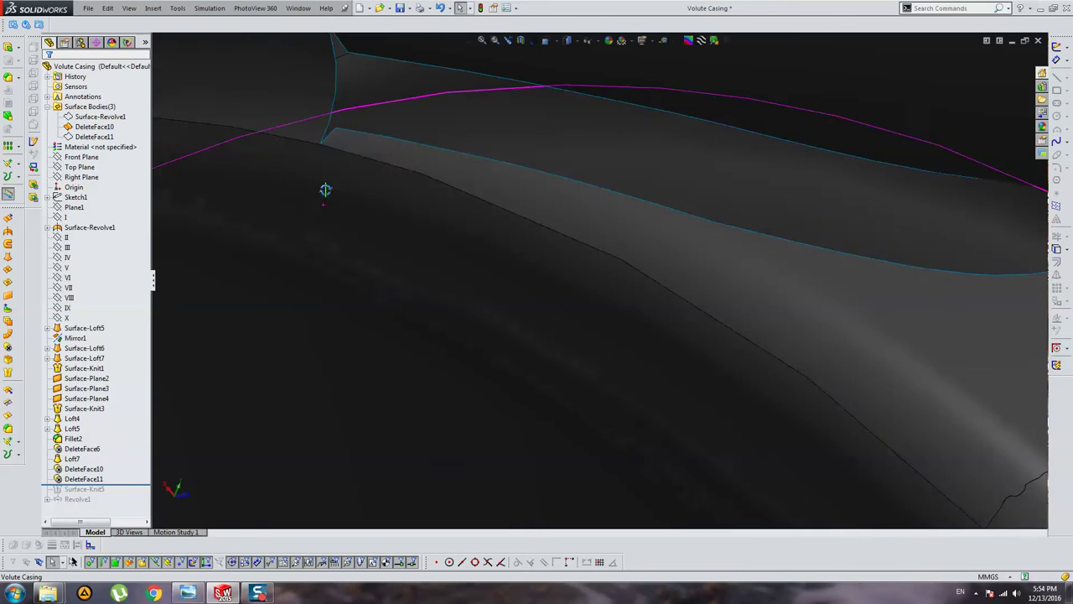
mouse_move(325, 190)
middle_mouse_down()
mouse_move(333, 220)
mouse_move(500, 232)
mouse_move(490, 219)
mouse_move(508, 239)
mouse_move(462, 294)
mouse_move(469, 288)
mouse_move(148, 141)
middle_mouse_up()
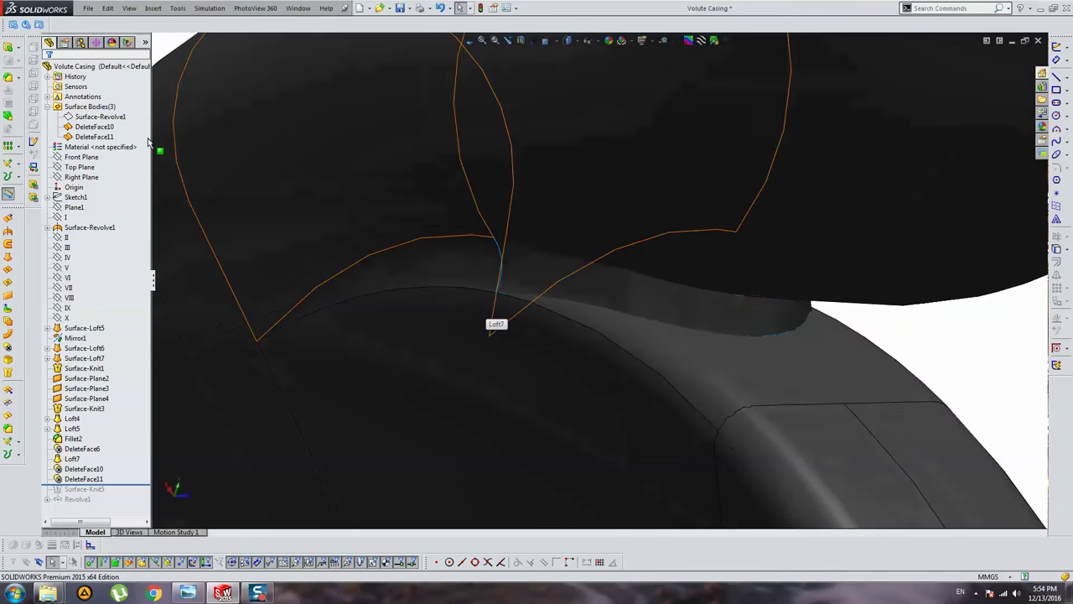
Select DeleteFace10 and DeleteFace11 and start a Mutual Trim Surface
left_click(93, 127)
left_click(94, 137, "ctrl")
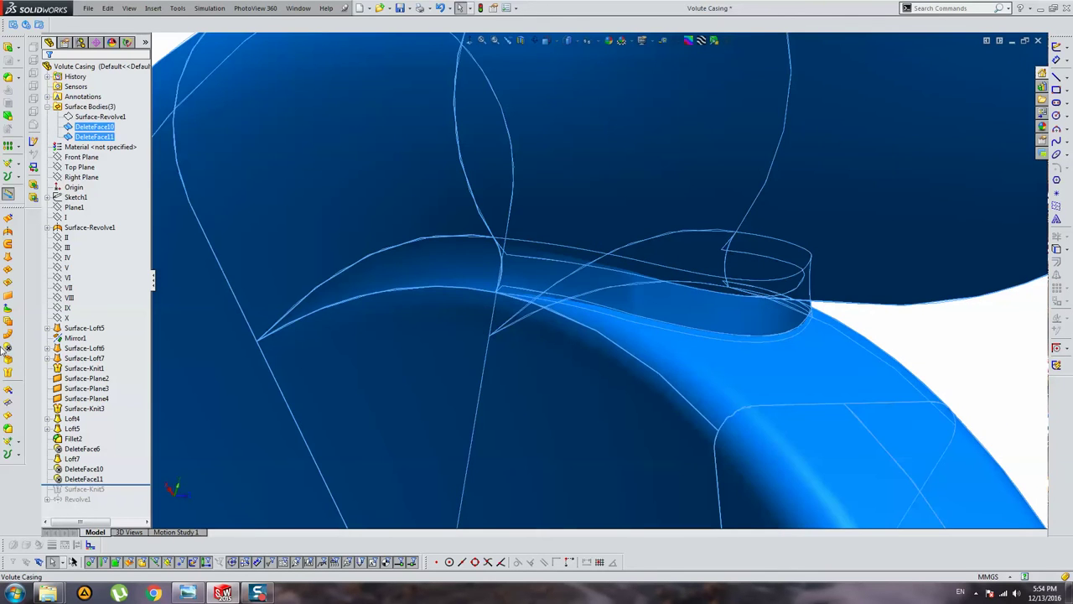
left_click(7, 403)
left_click(67, 112)
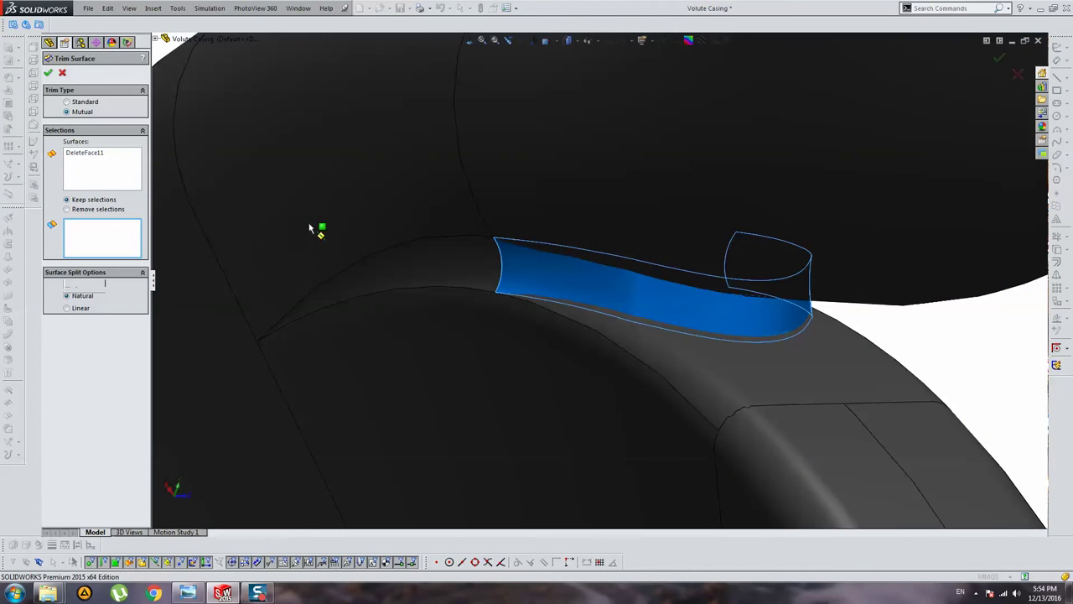
Add DeleteFace10 to the mutual trim and keep both trimmed pieces, creating Surface-Trim1
left_click(94, 166)
left_click(510, 203)
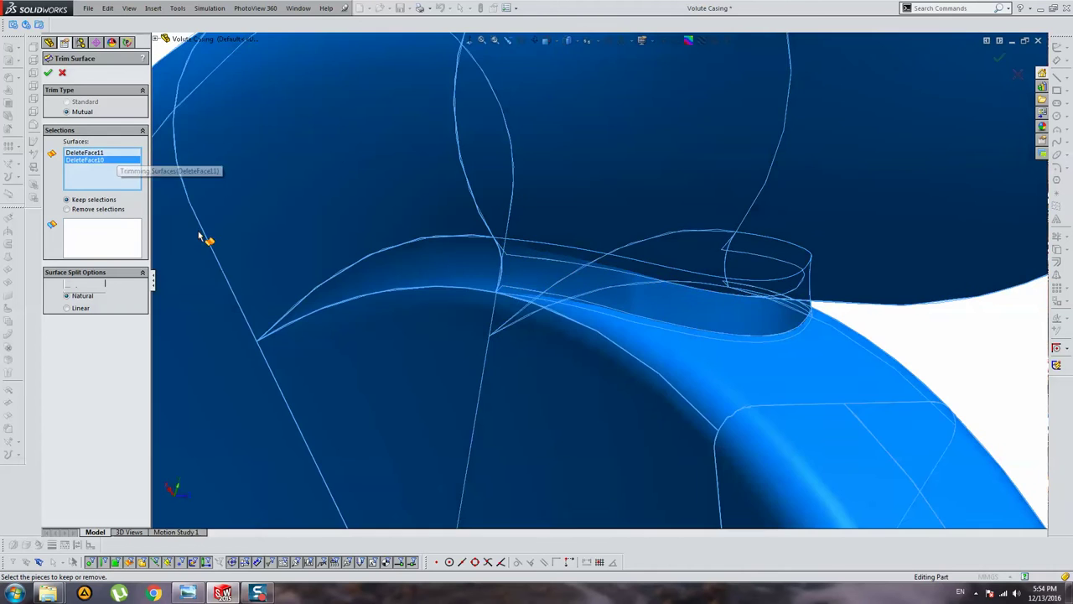
left_click(121, 233)
left_click(625, 178)
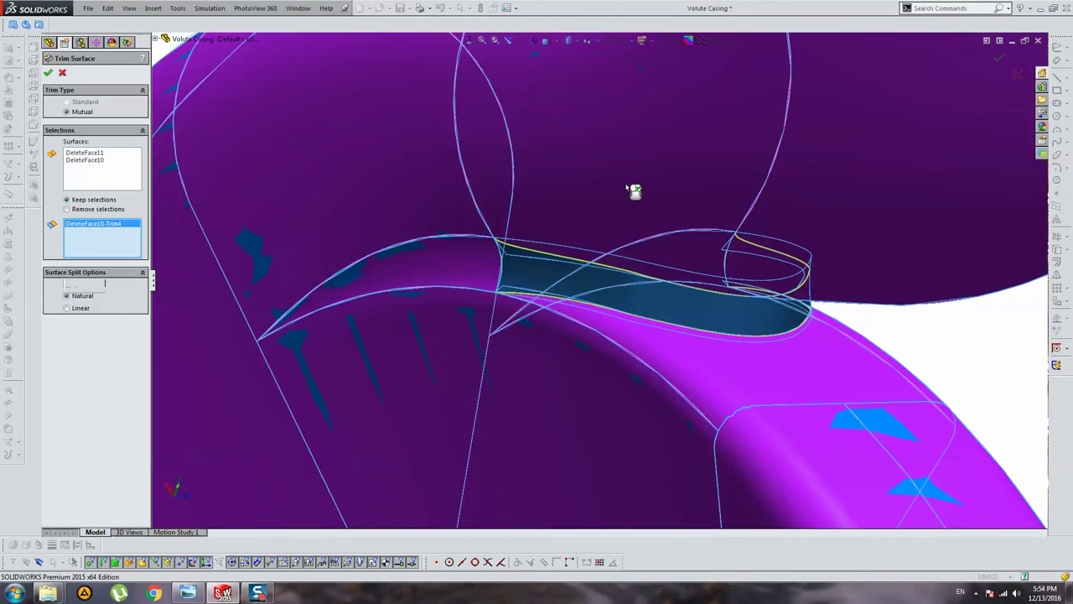
left_click(539, 274)
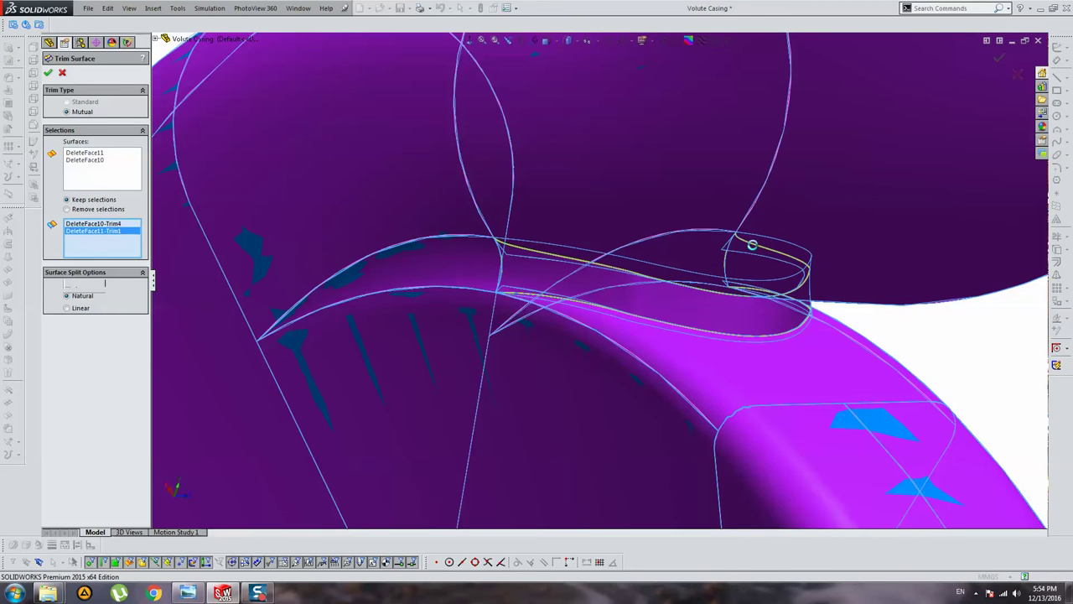
key("Return")
mouse_move(692, 302)
middle_mouse_down()
mouse_move(716, 268)
mouse_move(715, 317)
mouse_move(484, 299)
mouse_move(498, 347)
mouse_move(549, 211)
mouse_move(447, 220)
mouse_move(604, 232)
mouse_move(560, 325)
middle_mouse_up()
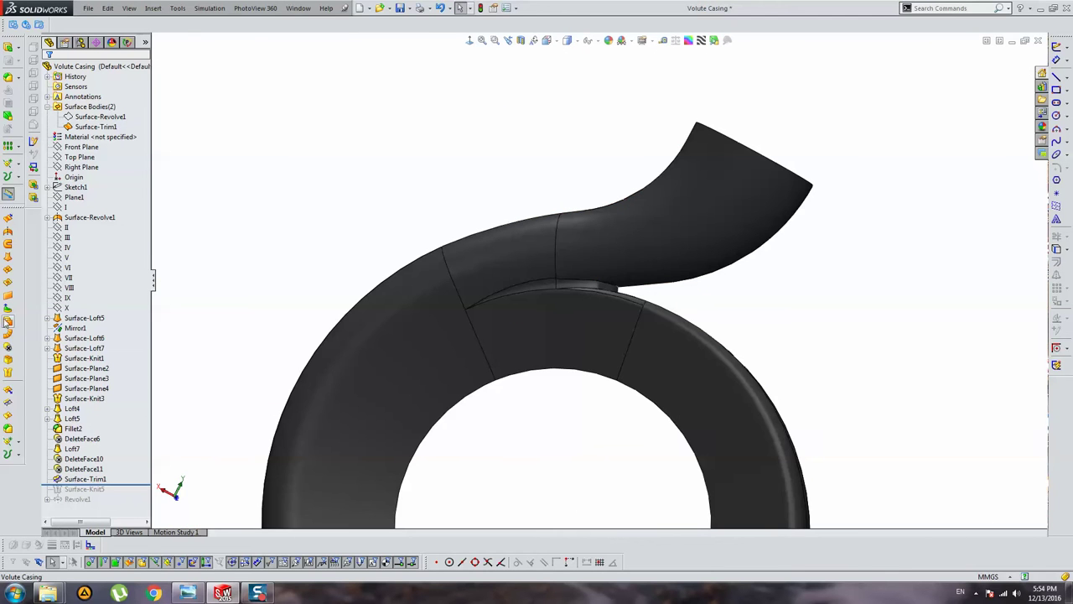
Start a knit of Surface-Trim1, then cancel it
left_click(8, 375)
left_click(599, 288)
scroll(599, 288, "down", 3)
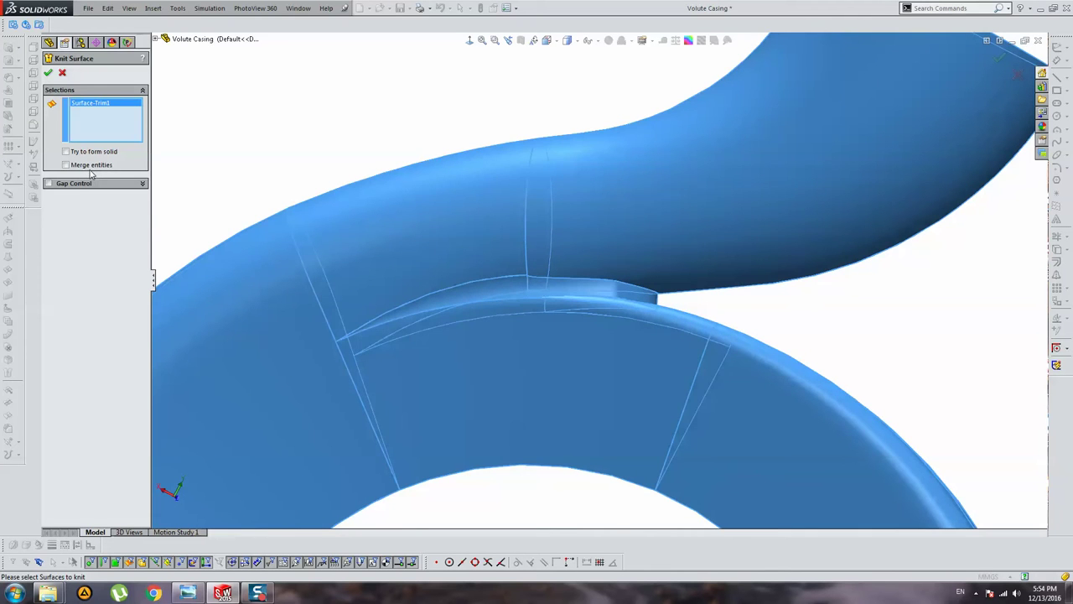
key("Escape")
Delete the outlet's flat end face as DeleteFace12, leaving the pipe open
middle_click_drag(587, 286, 610, 312)
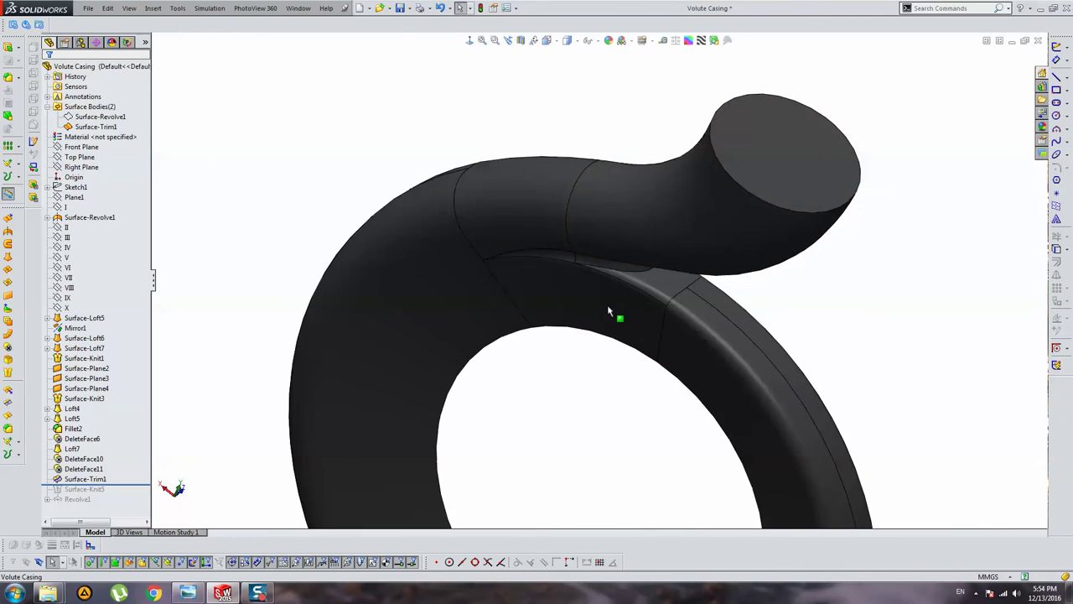
left_click(819, 172)
mouse_move(819, 172)
middle_mouse_down()
mouse_move(683, 276)
mouse_move(587, 293)
mouse_move(530, 265)
middle_mouse_up()
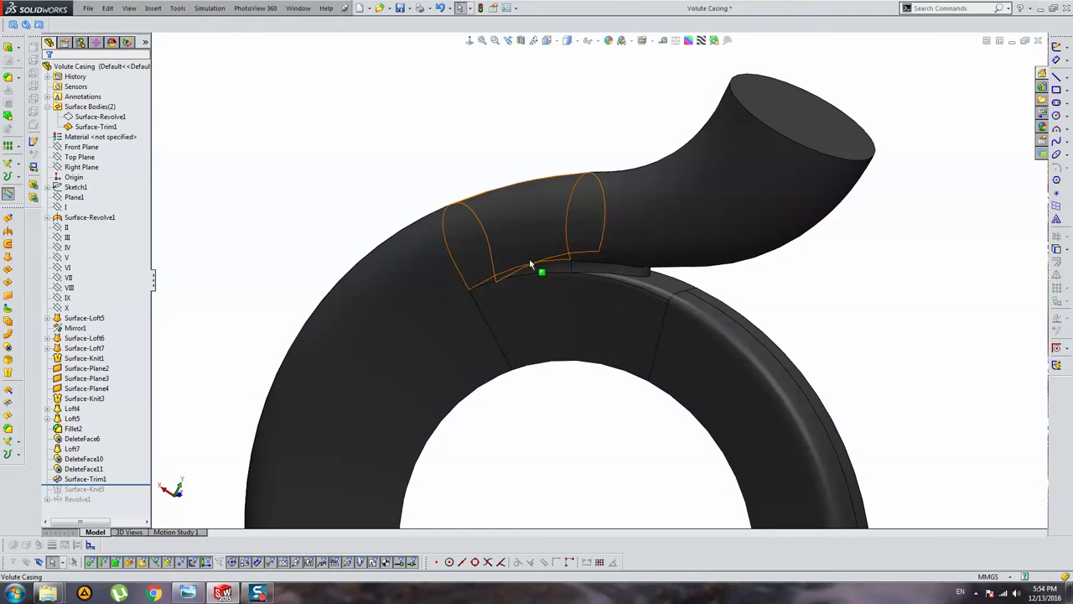
left_click(795, 126)
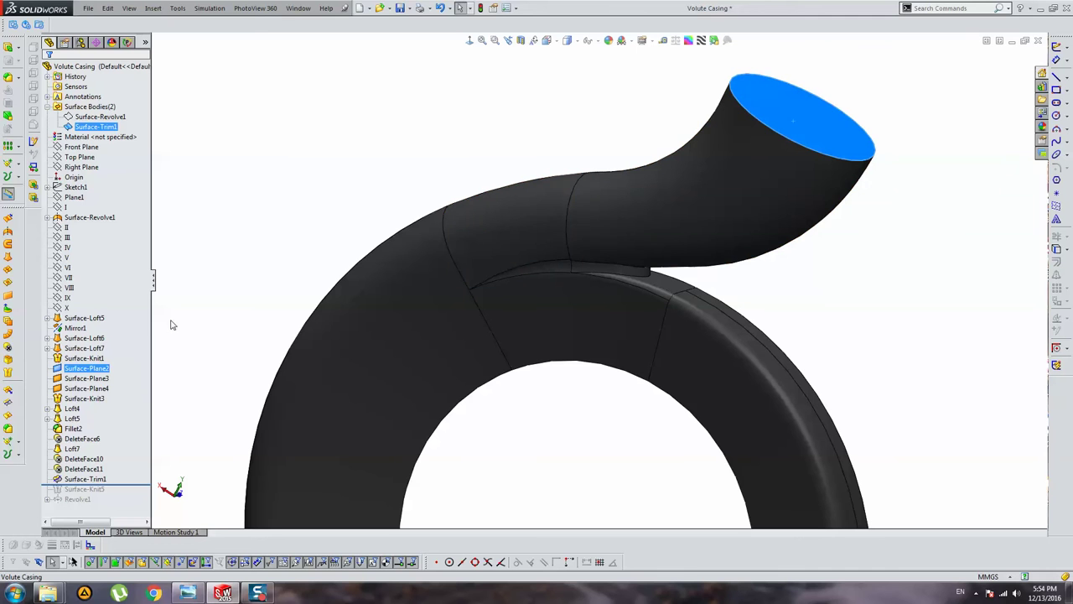
left_click(8, 347)
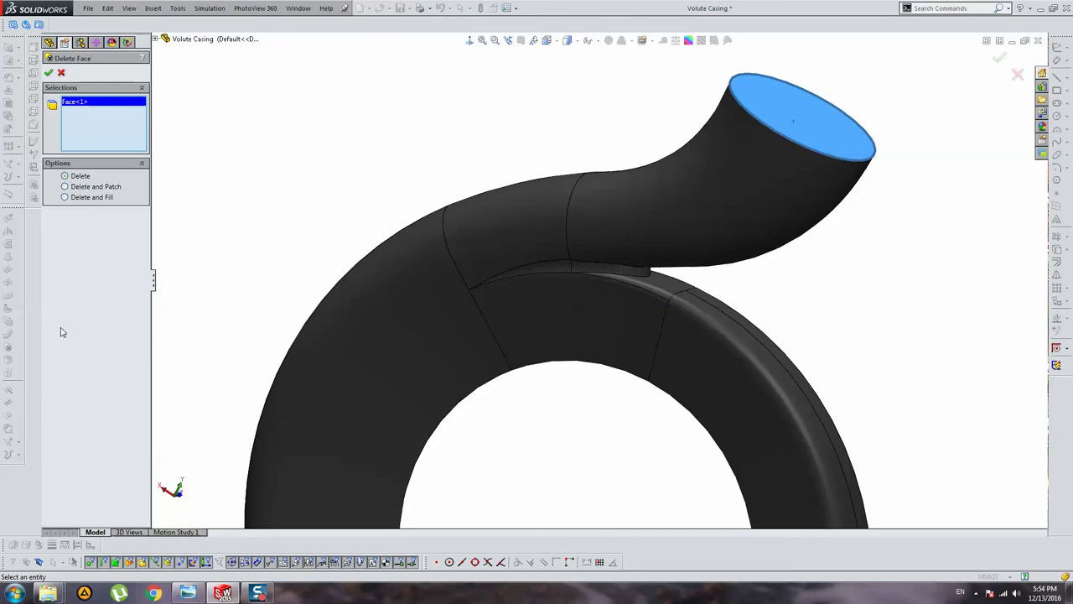
key("Return")
mouse_move(522, 343)
middle_mouse_down()
mouse_move(609, 283)
mouse_move(599, 296)
middle_mouse_up()
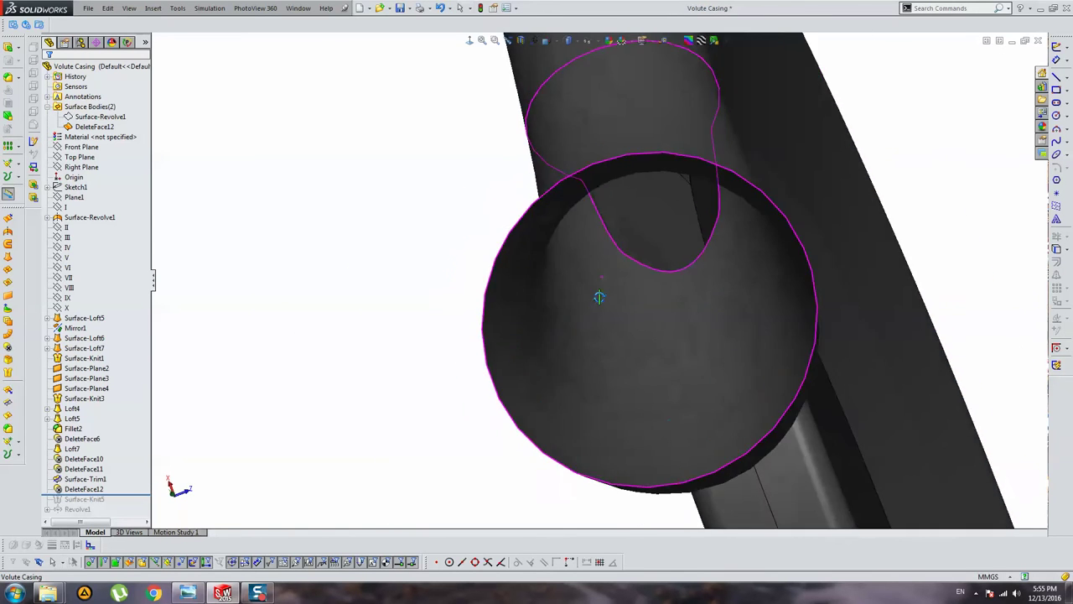
scroll(599, 297, "down", 3)
scroll(604, 300, "down", 3)
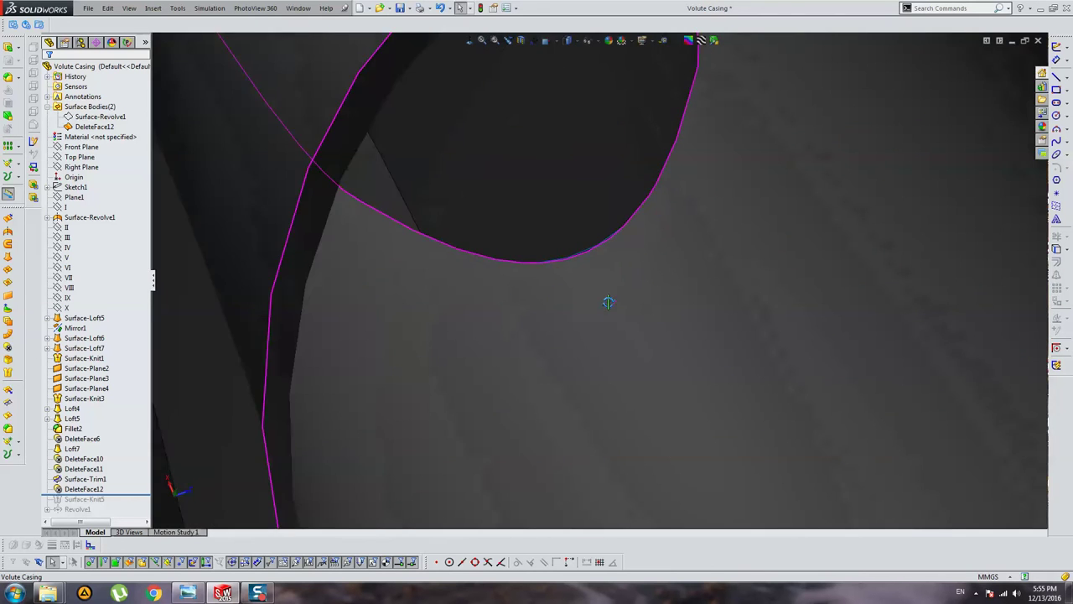
scroll(608, 302, "up", 5)
mouse_move(630, 310)
middle_mouse_down()
mouse_move(616, 276)
mouse_move(666, 168)
mouse_move(610, 245)
middle_mouse_up()
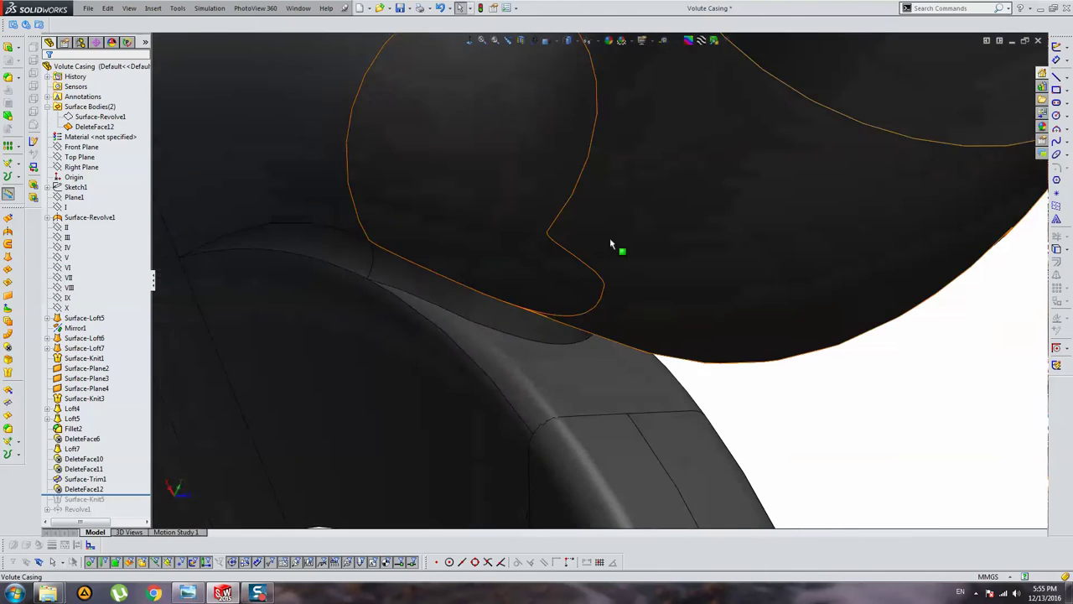
scroll(610, 245, "up", 5)
scroll(587, 271, "down", 1)
left_click(520, 42)
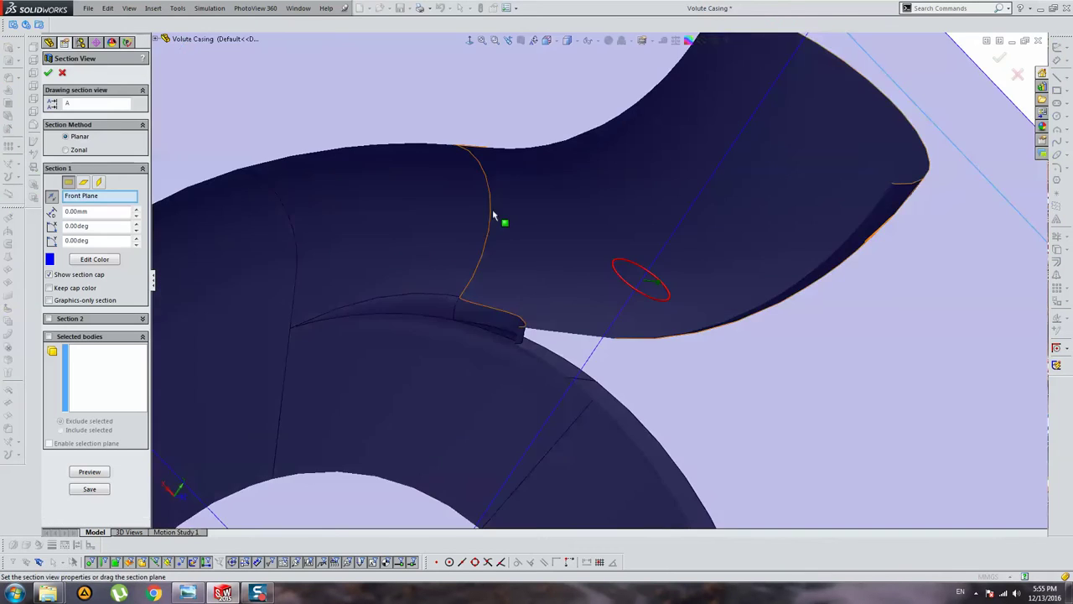
scroll(599, 330, "up", 2)
scroll(546, 290, "down", 3)
scroll(529, 250, "down", 3)
mouse_move(529, 250)
middle_mouse_down()
mouse_move(541, 276)
mouse_move(578, 233)
mouse_move(624, 338)
mouse_move(562, 254)
mouse_move(558, 219)
middle_mouse_up()
scroll(591, 227, "up", 3)
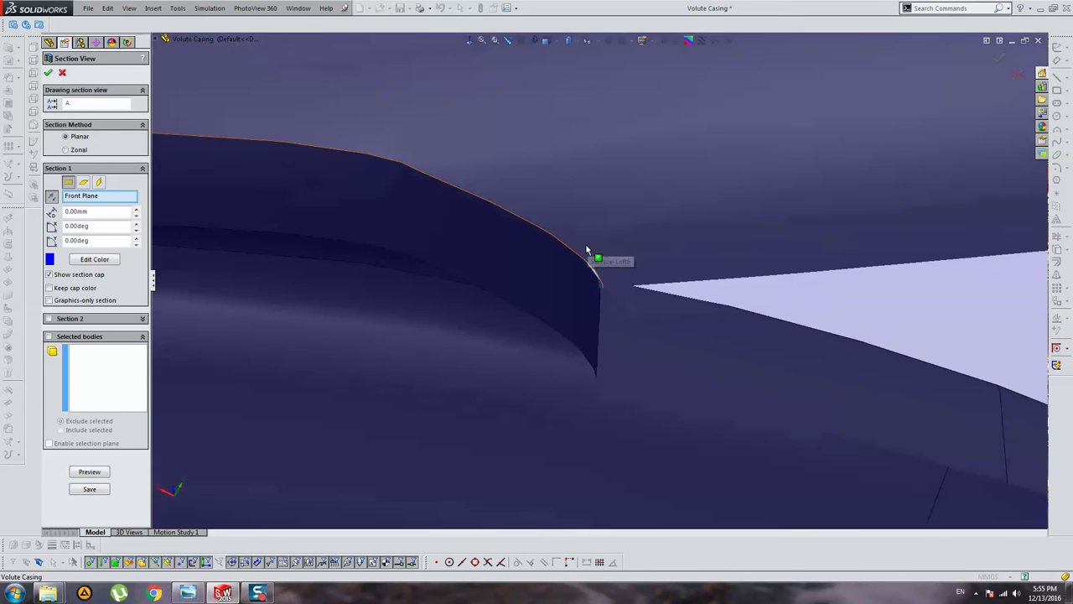
mouse_move(594, 251)
middle_mouse_down()
mouse_move(551, 246)
mouse_move(531, 210)
mouse_move(566, 124)
middle_mouse_up()
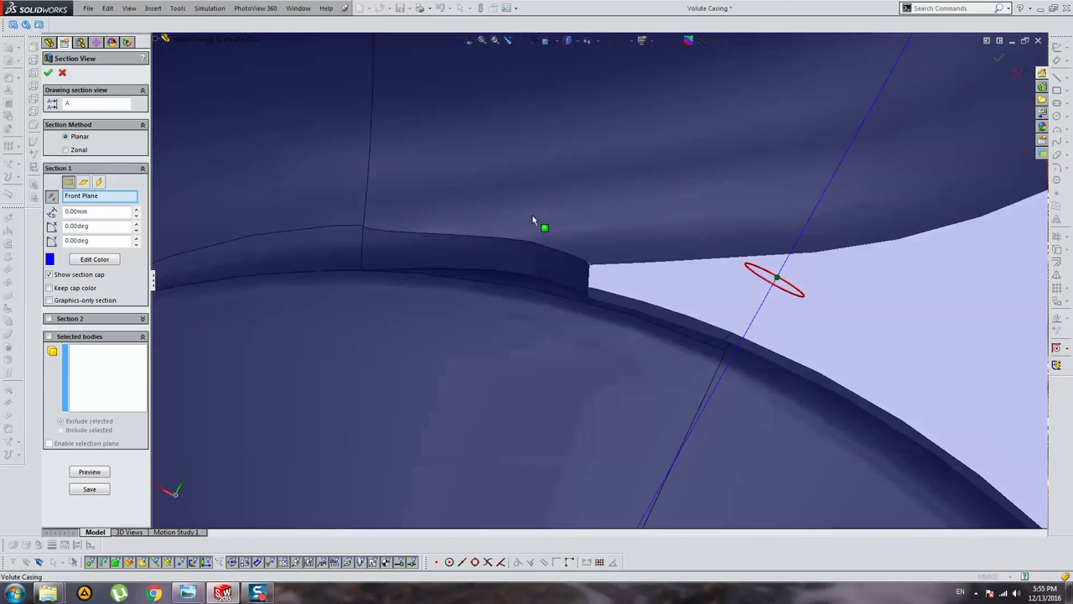
key("Escape")
scroll(601, 281, "up", 5)
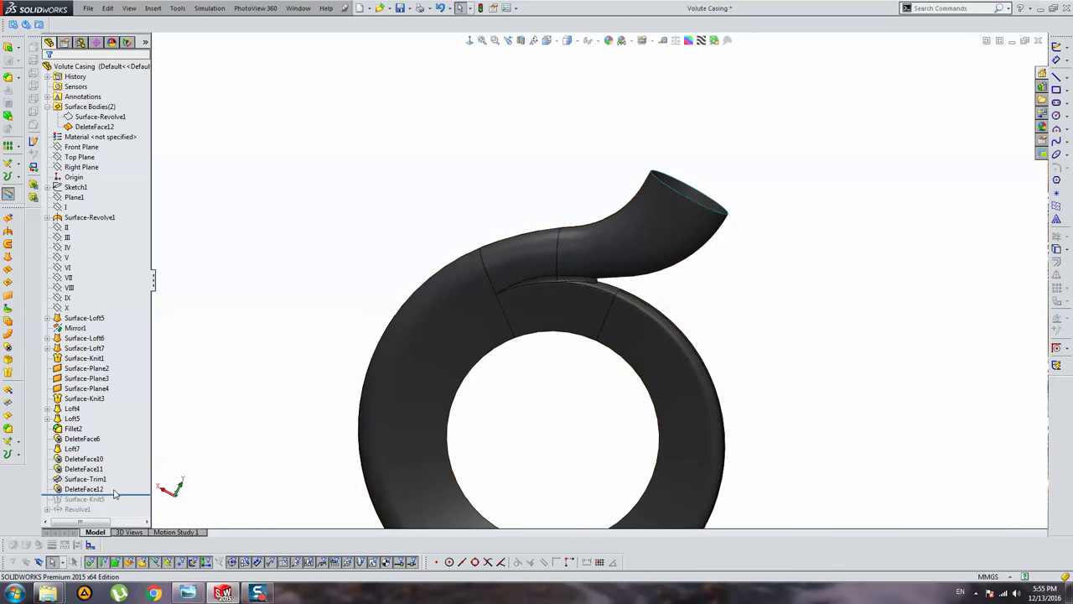
Roll back before Surface-Trim1, hide Loft7, and select DeleteFace10's open edge
left_click(84, 489)
left_click(137, 460)
scroll(642, 280, "down", 5)
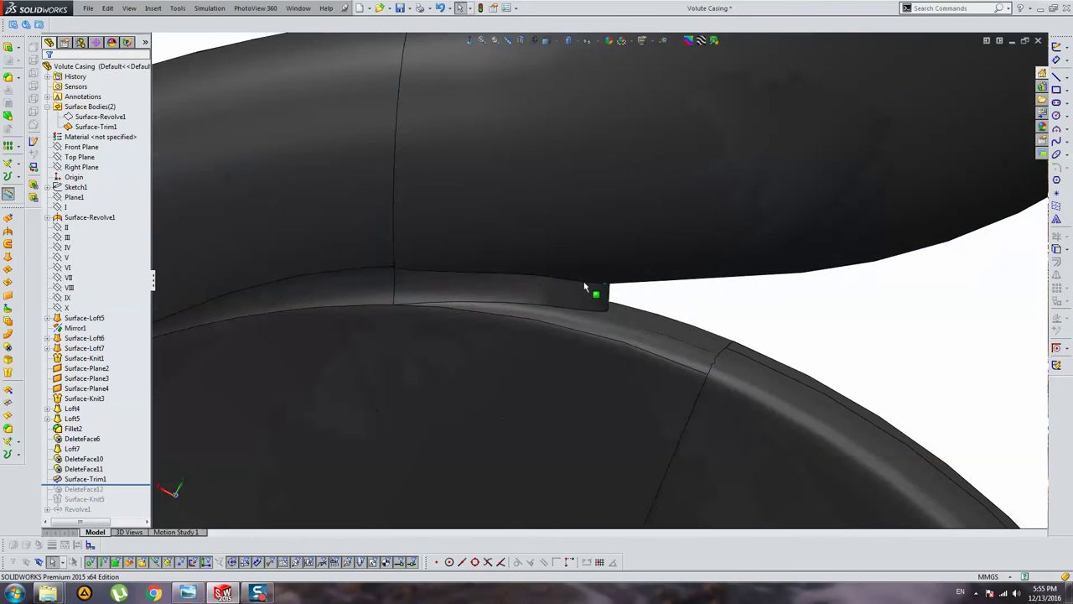
left_click(100, 482)
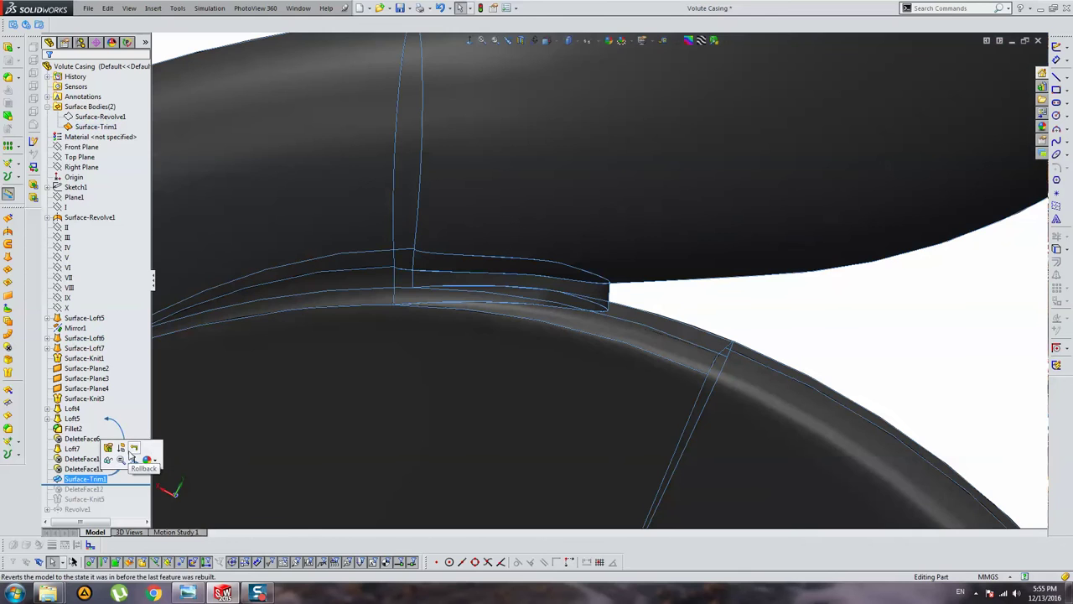
left_click(134, 455)
right_click(545, 288)
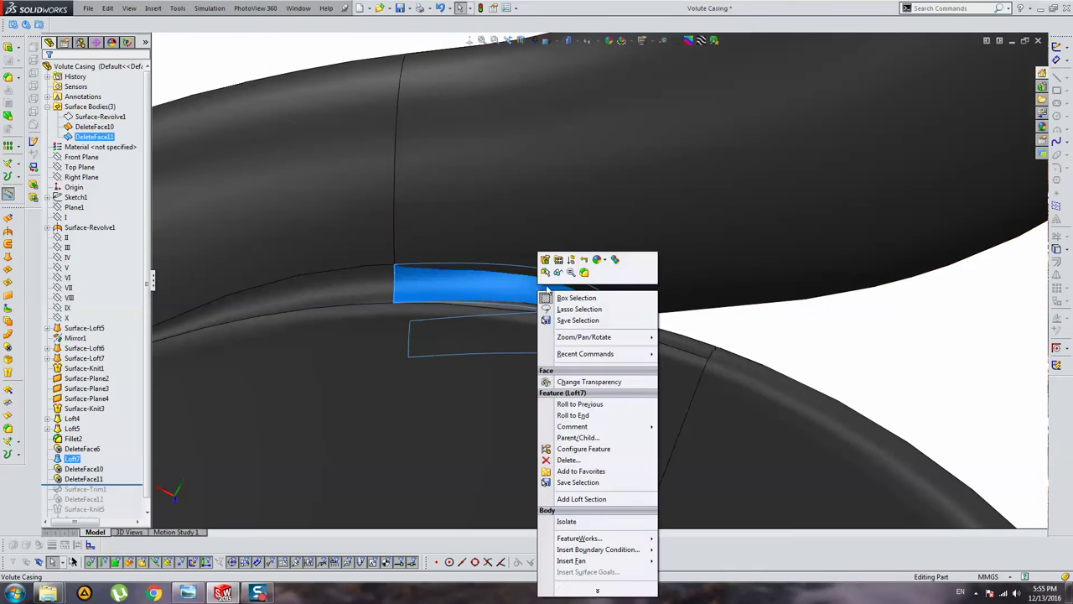
left_click(558, 272)
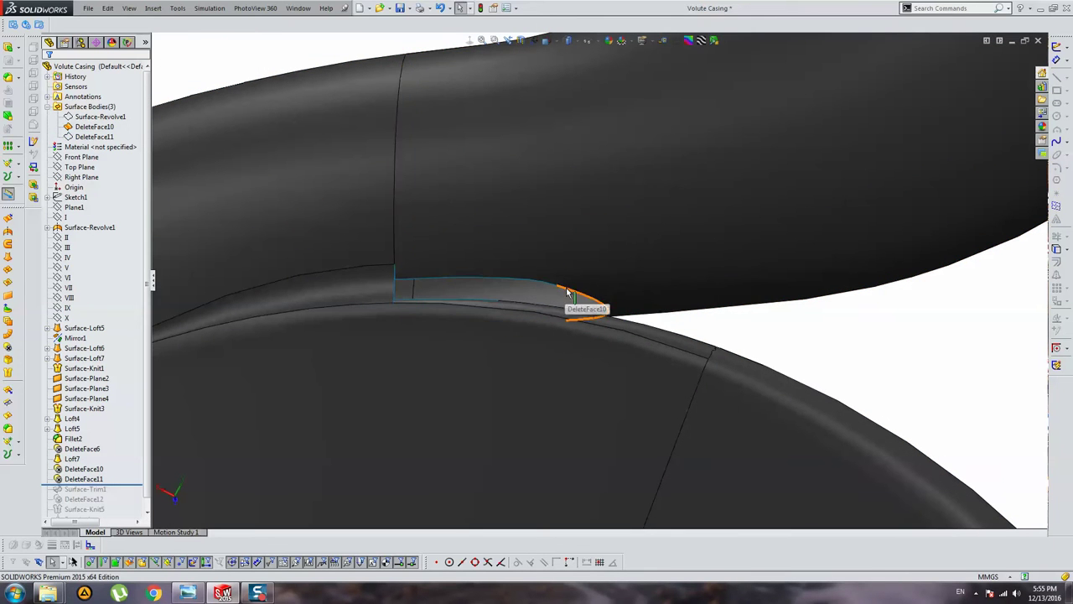
left_click(567, 292)
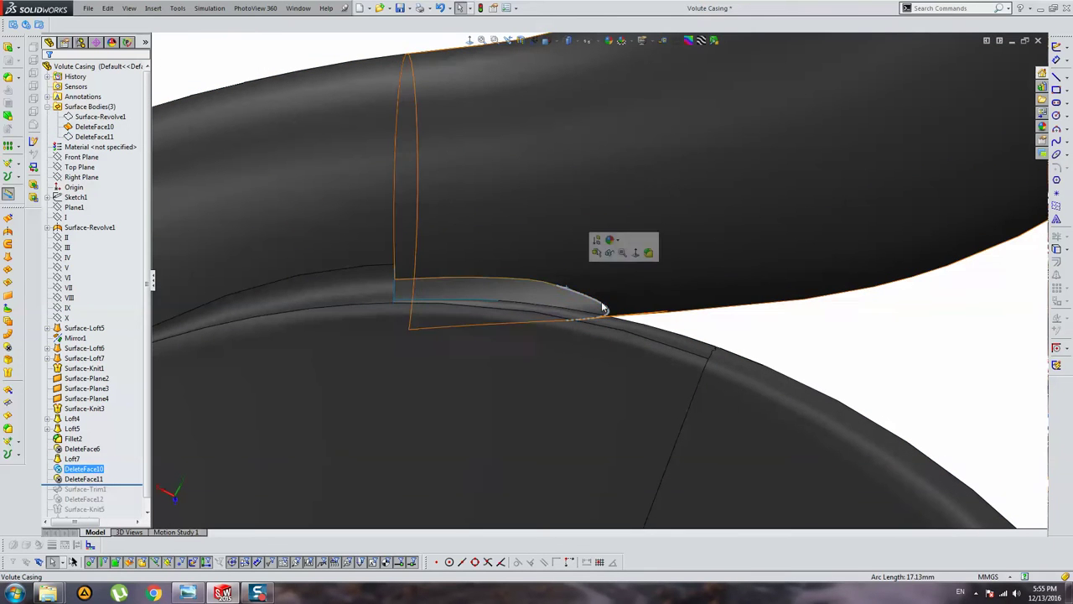
Extend Edge<1>, Edge<2> and Edge<3> of the tongue surface 10 mm as Same surface
left_click(8, 416)
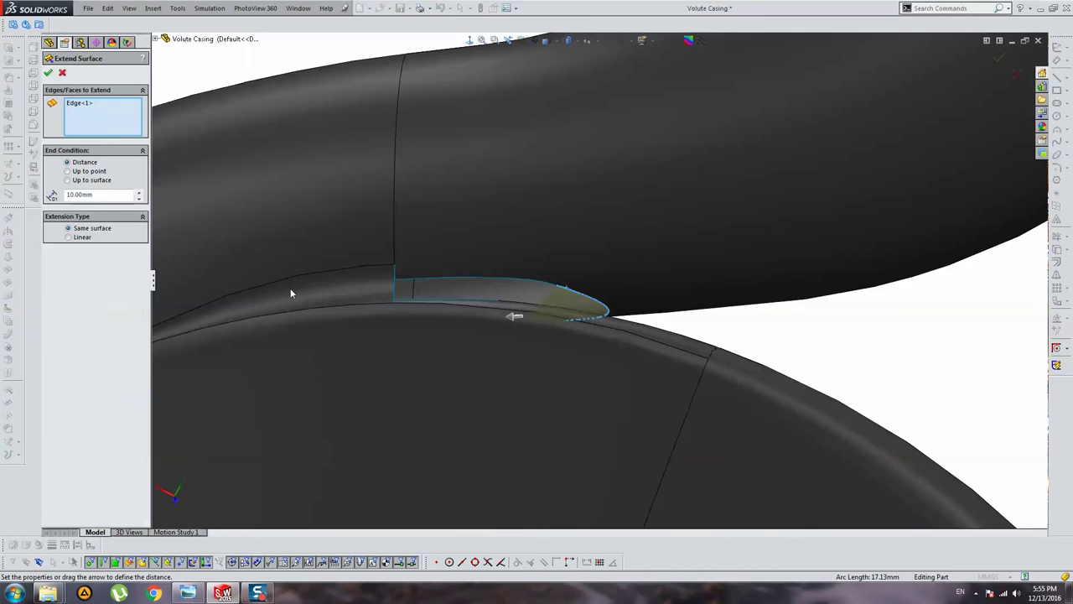
mouse_move(290, 287)
middle_mouse_down()
mouse_move(472, 335)
mouse_move(363, 282)
middle_mouse_up()
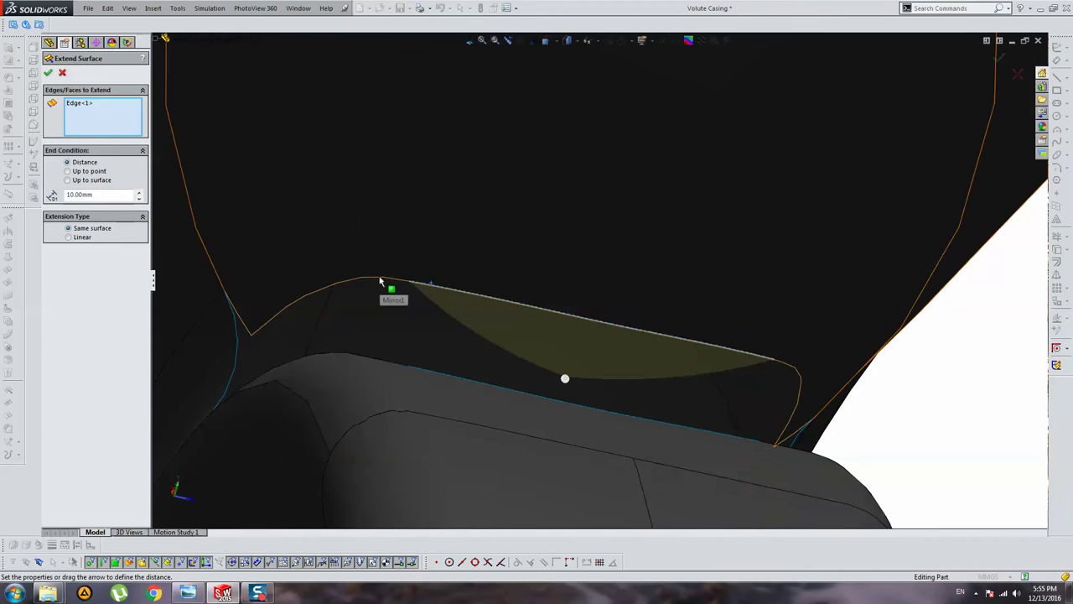
middle_click_drag(352, 294, 419, 279)
left_click(418, 279)
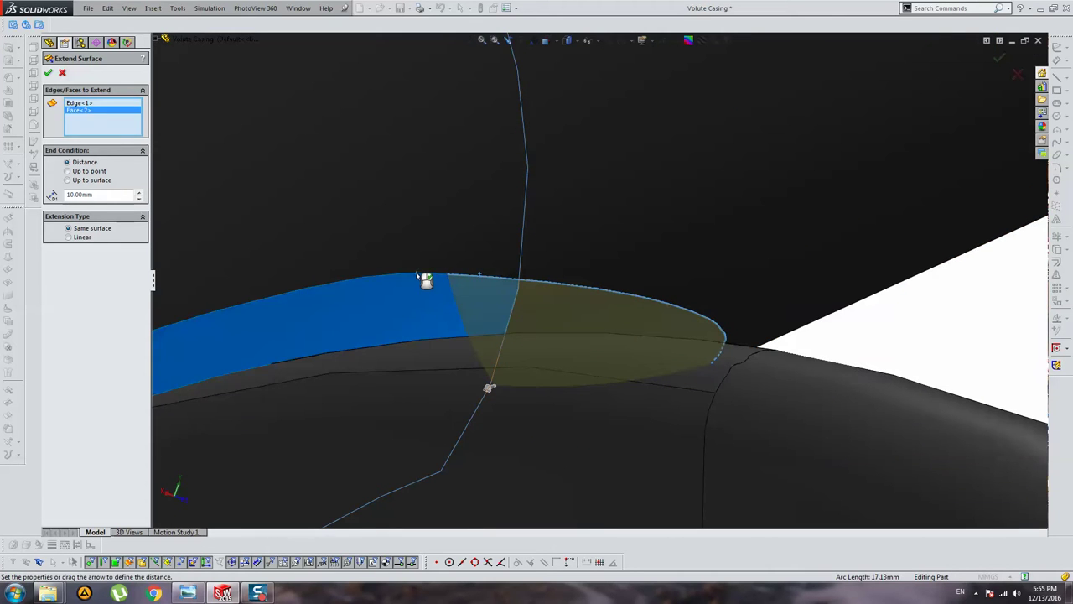
left_click(415, 281)
left_click(418, 279)
middle_click_drag(418, 279, 420, 285)
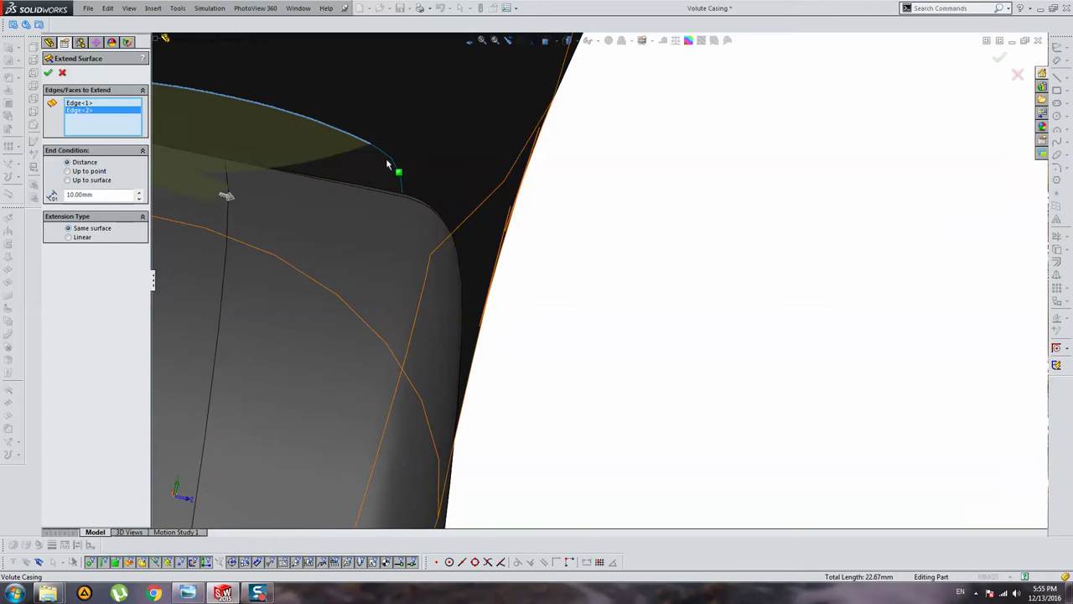
left_click(269, 175)
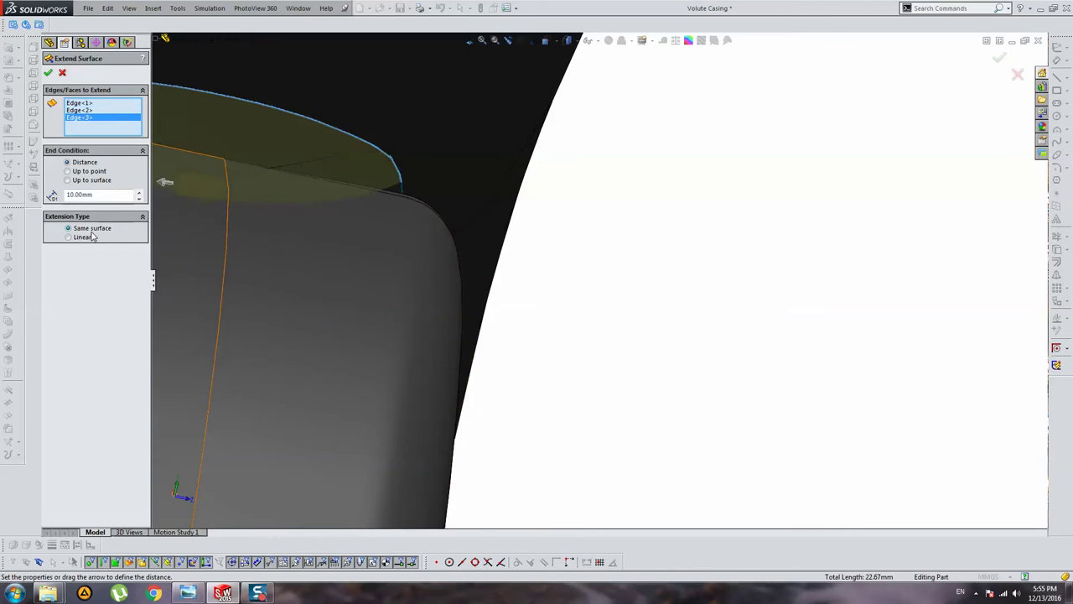
mouse_move(456, 259)
middle_mouse_down()
mouse_move(483, 242)
mouse_move(585, 279)
mouse_move(702, 232)
mouse_move(621, 227)
mouse_move(807, 263)
mouse_move(435, 206)
middle_mouse_up()
key("ctrl+z")
Patch the two open top edges with Surface-Fill1, merging the casing into a solid body
left_click(435, 206)
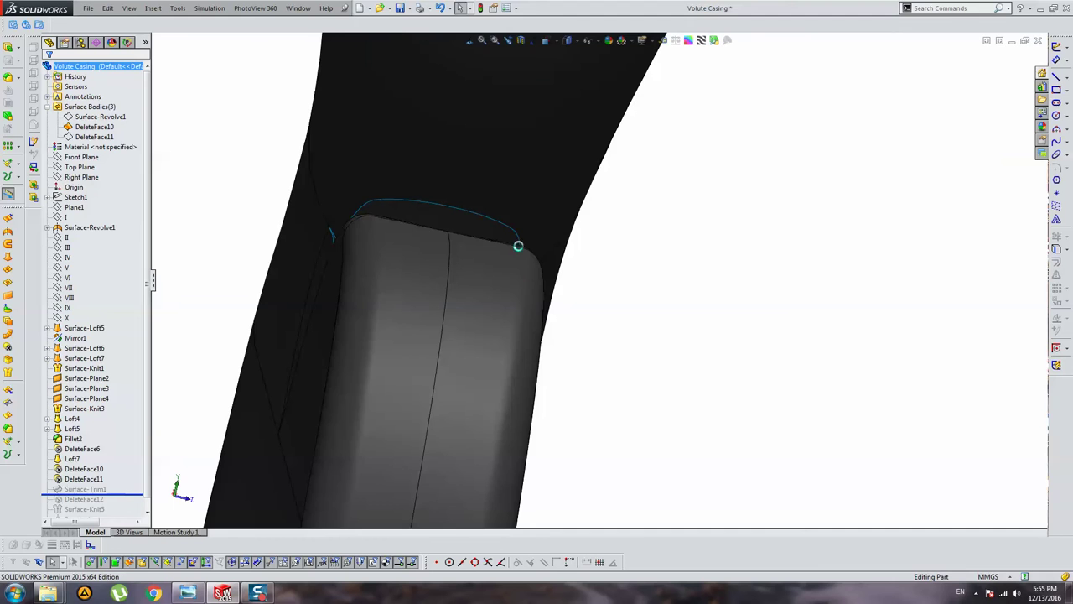
scroll(461, 211, "down", 3)
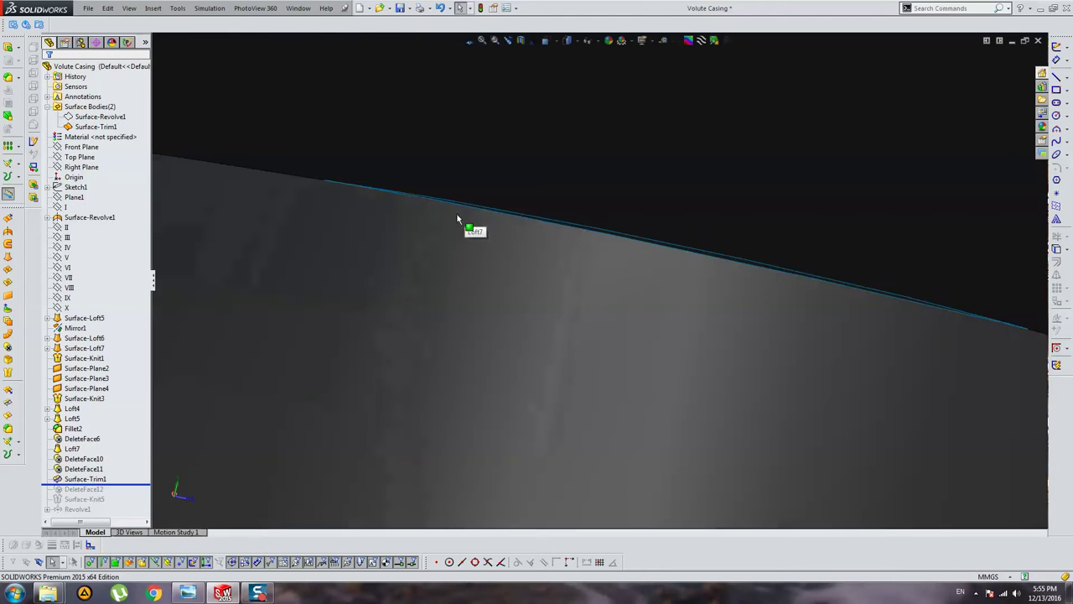
left_click(478, 215)
mouse_move(479, 216)
middle_mouse_down()
mouse_move(503, 216)
mouse_move(511, 230)
middle_mouse_up()
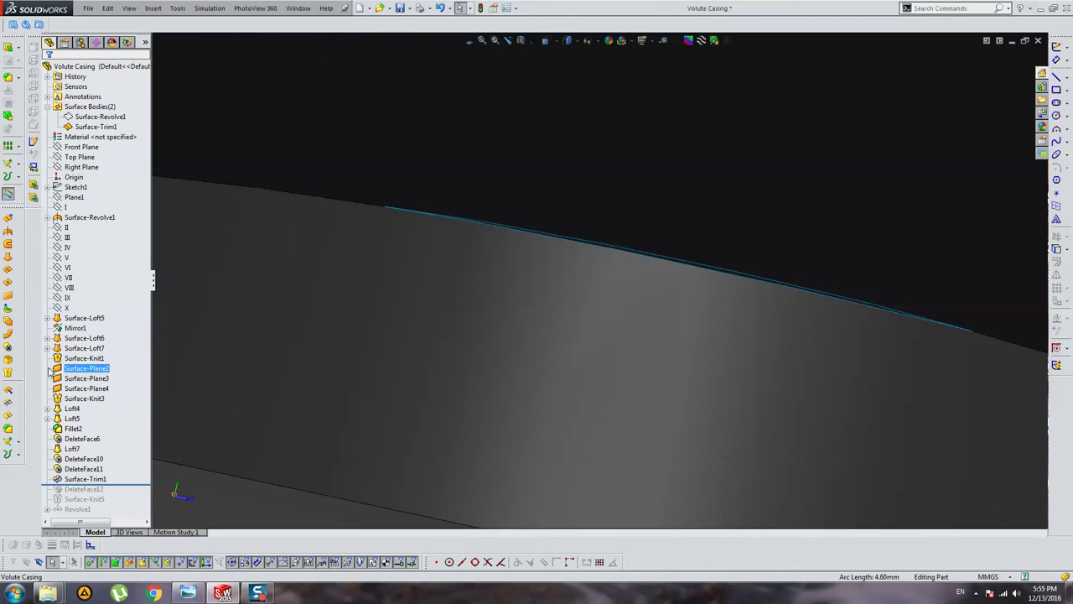
left_click(8, 283)
left_click(555, 242)
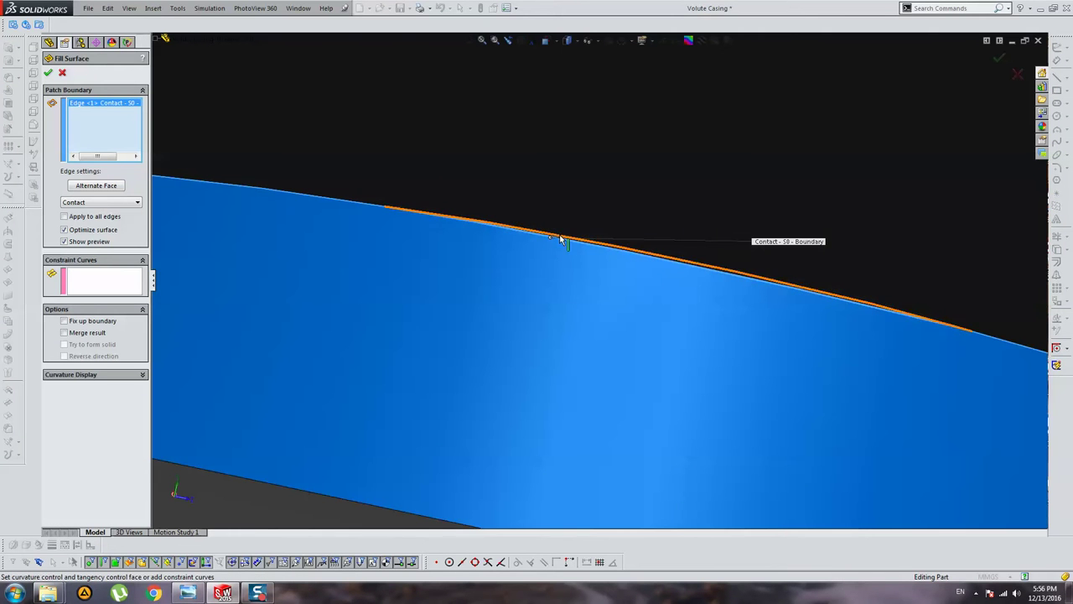
left_click(564, 239)
middle_click_drag(602, 301, 639, 347)
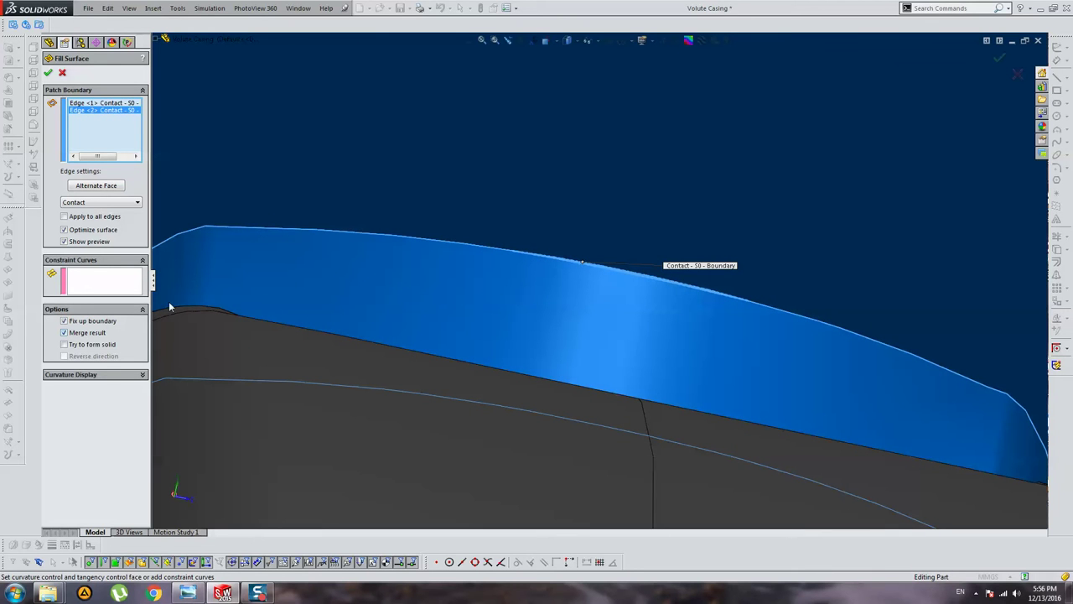
key("Return")
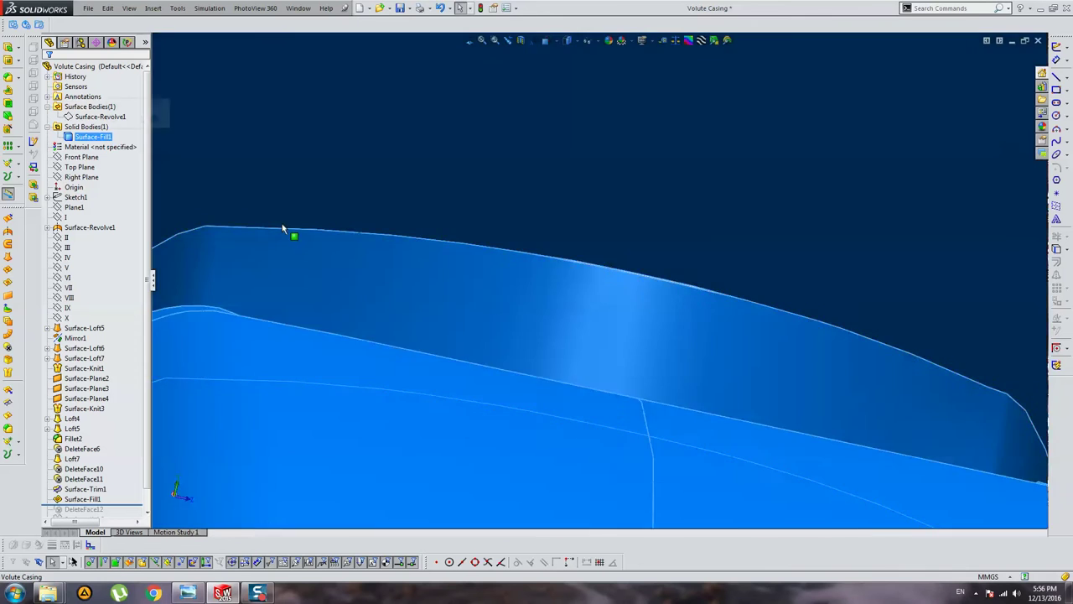
mouse_move(287, 232)
middle_mouse_down()
mouse_move(588, 320)
mouse_move(637, 377)
mouse_move(575, 445)
mouse_move(479, 249)
mouse_move(367, 232)
mouse_move(491, 243)
mouse_move(640, 233)
mouse_move(783, 438)
mouse_move(615, 249)
mouse_move(517, 294)
mouse_move(467, 297)
middle_mouse_up()
left_click(476, 280)
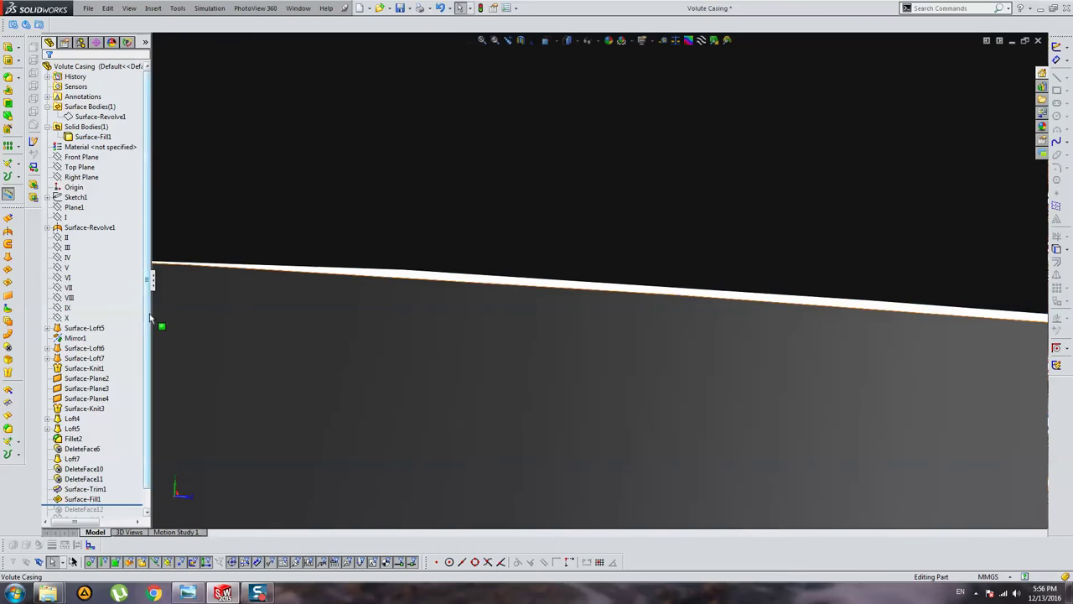
Attempt to delete the thin strip face on the filled surface, then cancel the attempt
left_click(7, 356)
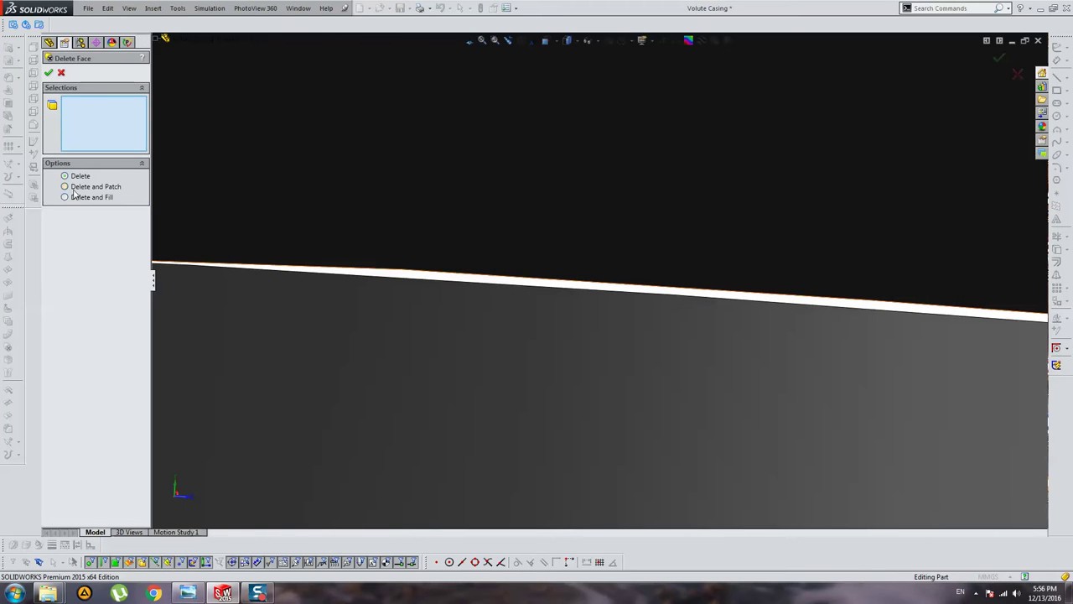
left_click(413, 275)
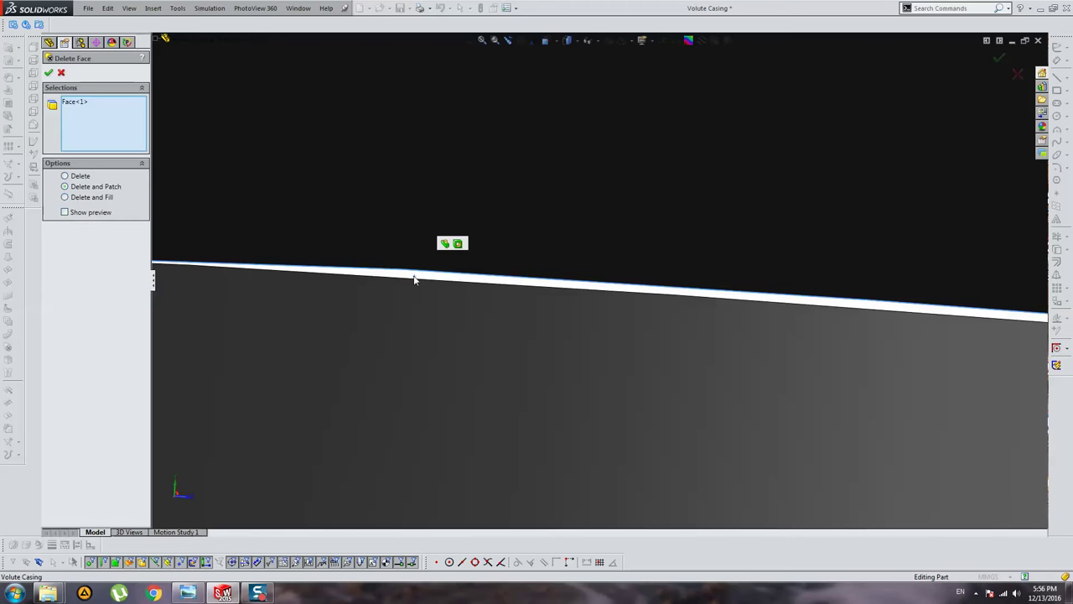
left_click(413, 276)
left_click(412, 281)
left_click(412, 276)
left_click(410, 282)
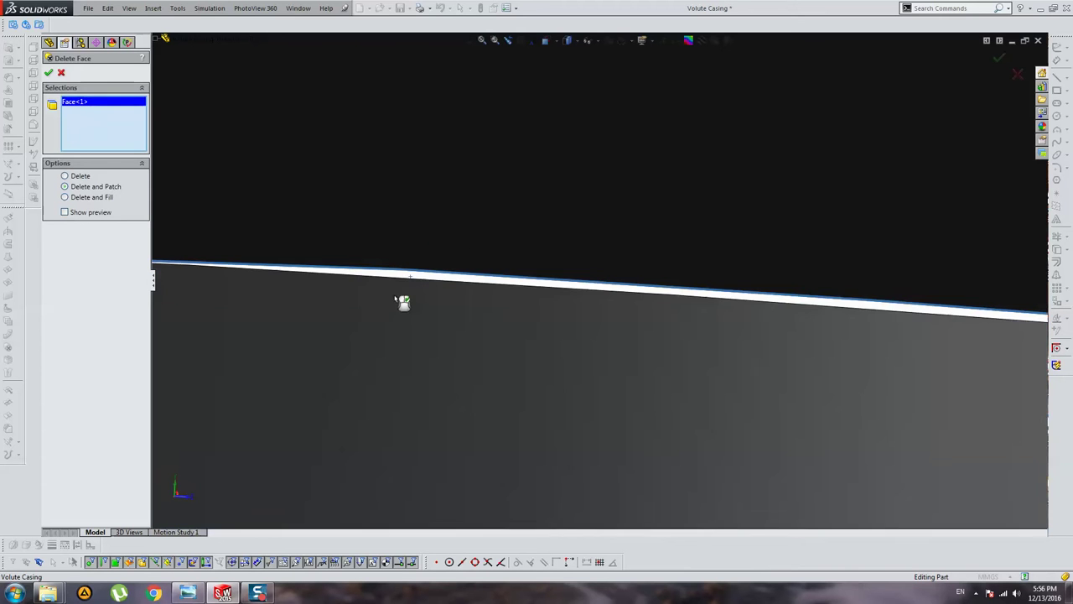
left_click(403, 278)
mouse_move(491, 338)
middle_mouse_down()
mouse_move(501, 307)
mouse_move(562, 342)
mouse_move(622, 268)
mouse_move(736, 297)
mouse_move(703, 264)
mouse_move(642, 315)
mouse_move(606, 283)
middle_mouse_up()
key("Escape")
Remove the top-edge strip face with Delete and Fill, creating DeleteFace14
scroll(597, 266, "down", 5)
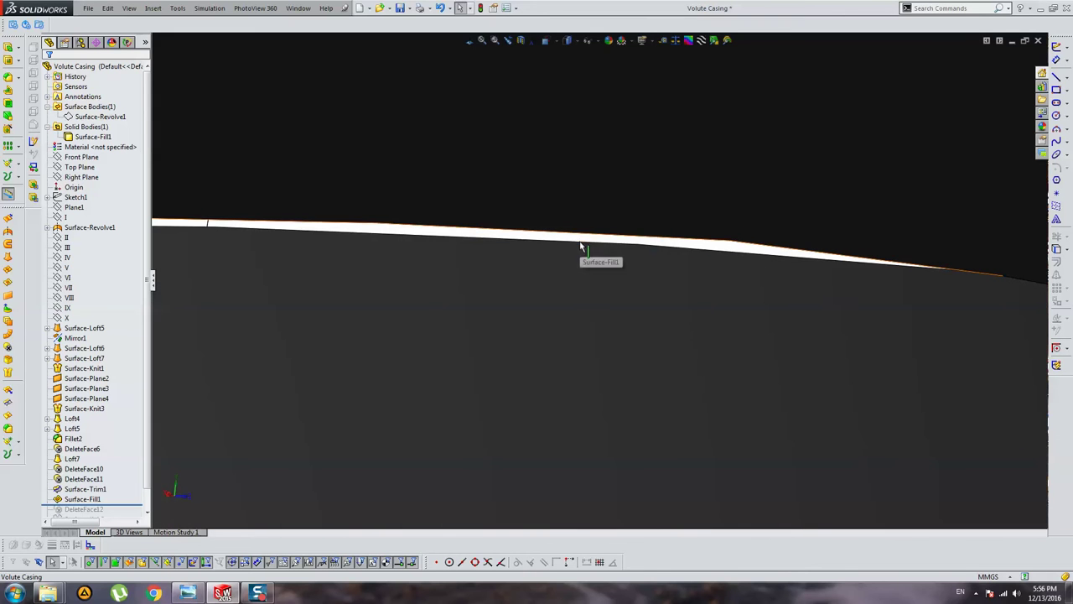
left_click(582, 244)
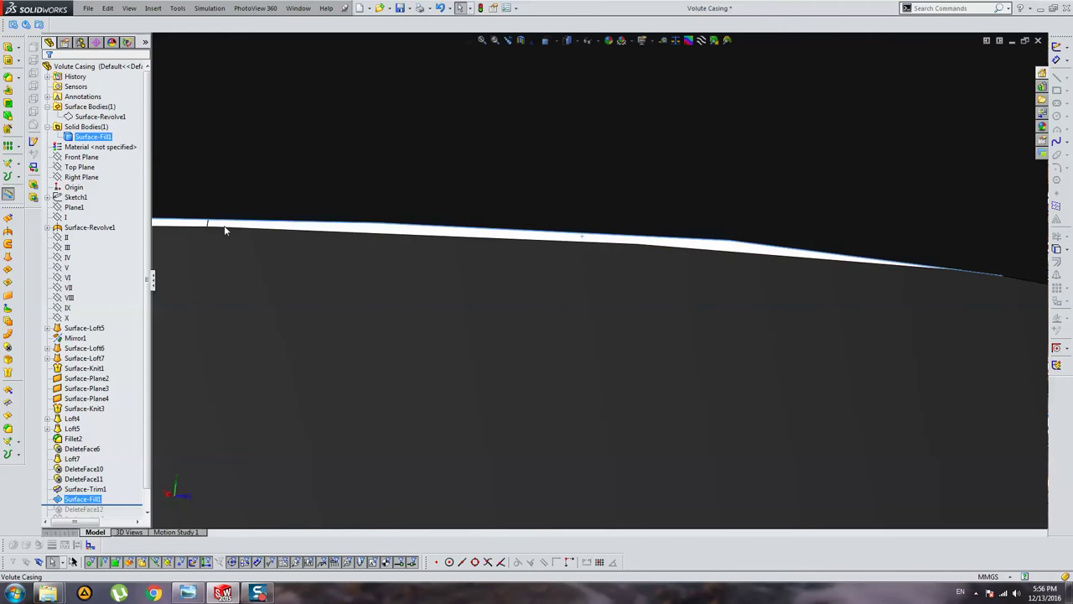
key("Escape")
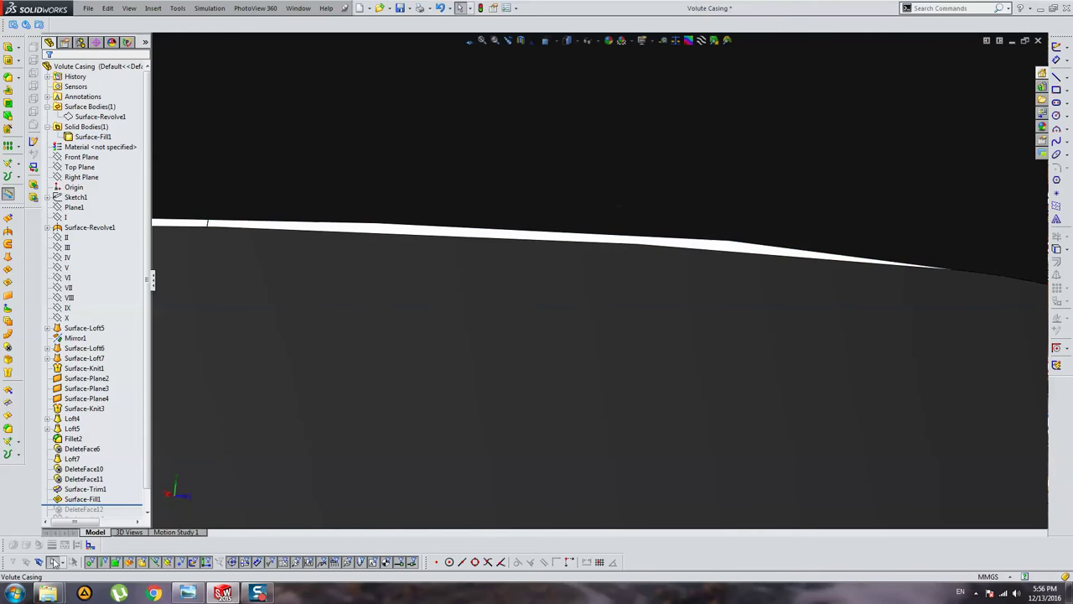
left_click(487, 238)
left_click(8, 357)
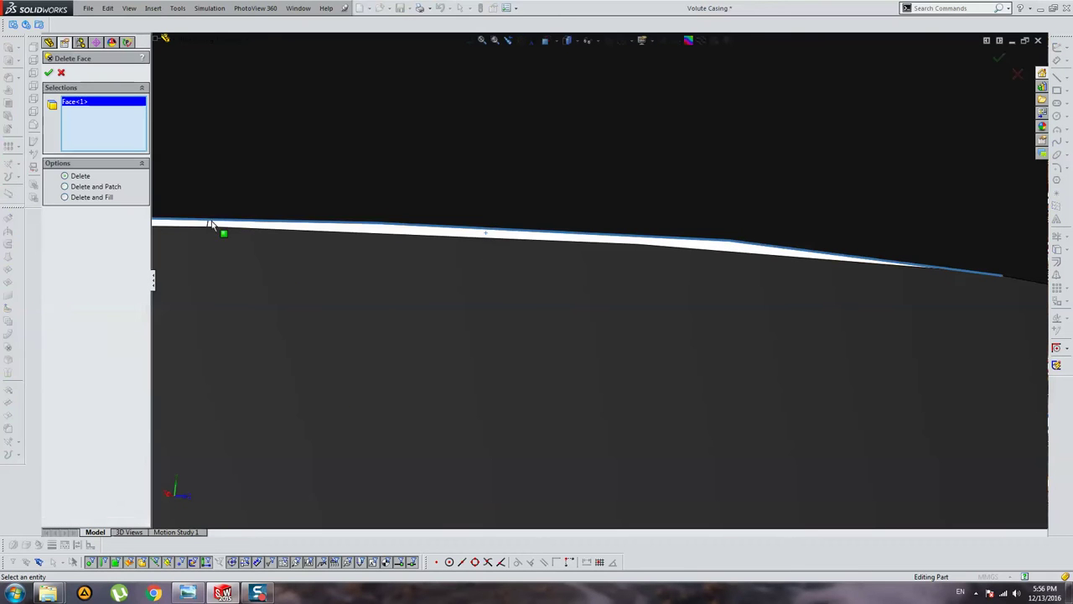
left_click(98, 188)
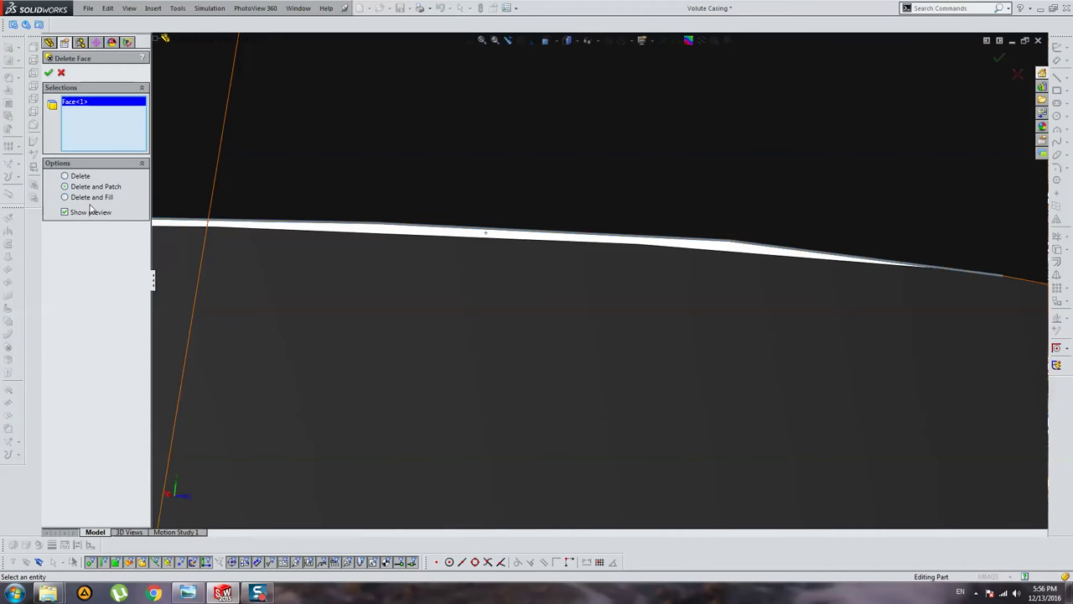
left_click(93, 199)
key("Return")
scroll(666, 276, "up", 3)
Preview a 1 mm fillet on the curved edge at the band's base
scroll(626, 296, "up", 2)
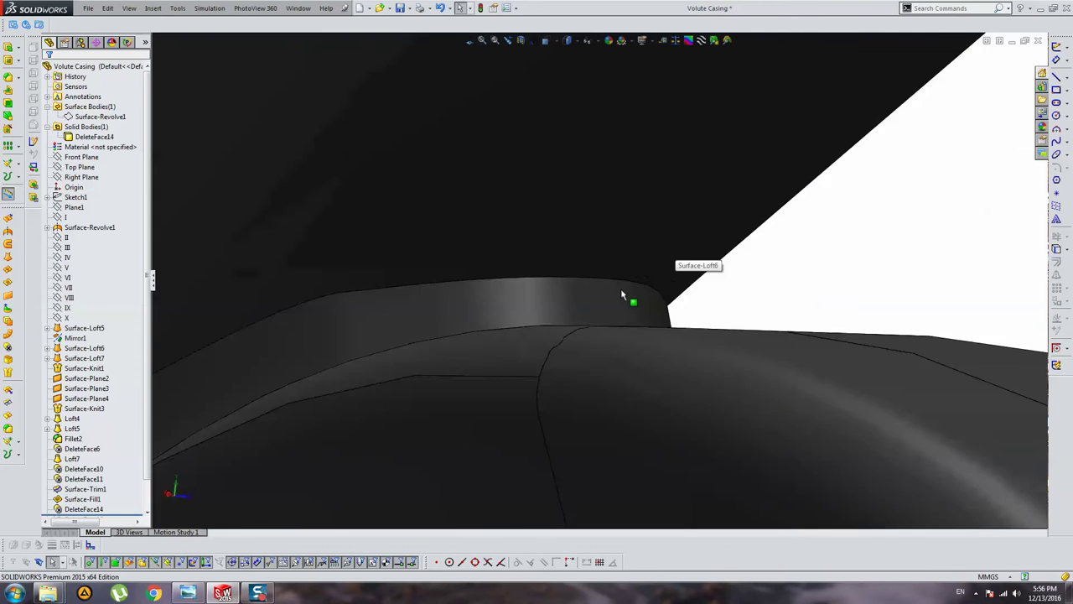
scroll(615, 301, "down", 4)
mouse_move(614, 302)
middle_mouse_down()
mouse_move(201, 443)
mouse_move(646, 374)
mouse_move(510, 297)
mouse_move(520, 342)
mouse_move(565, 307)
middle_mouse_up()
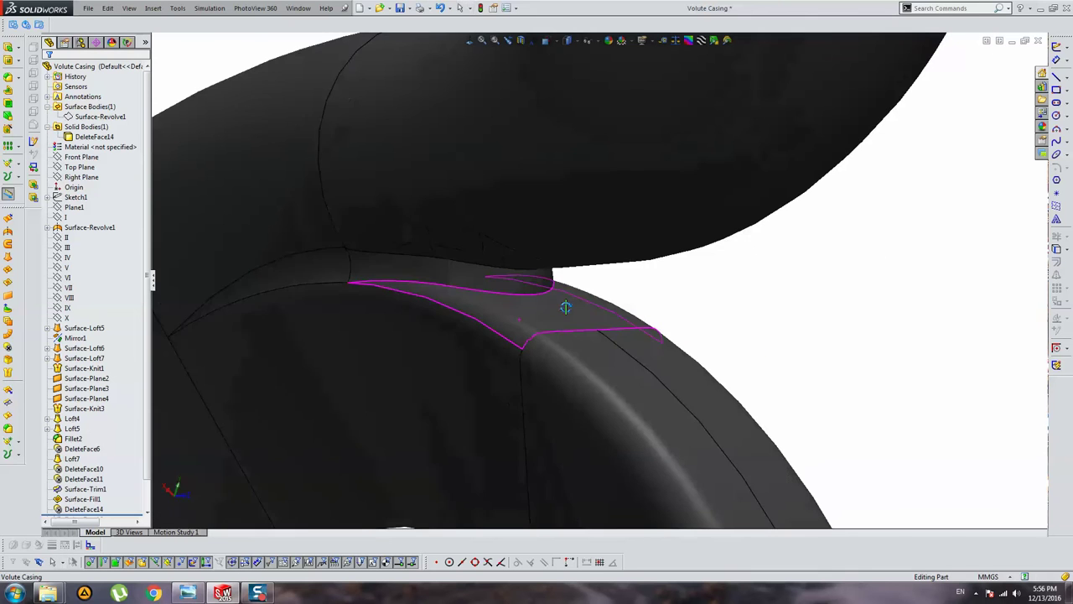
left_click(438, 291)
left_click(9, 81)
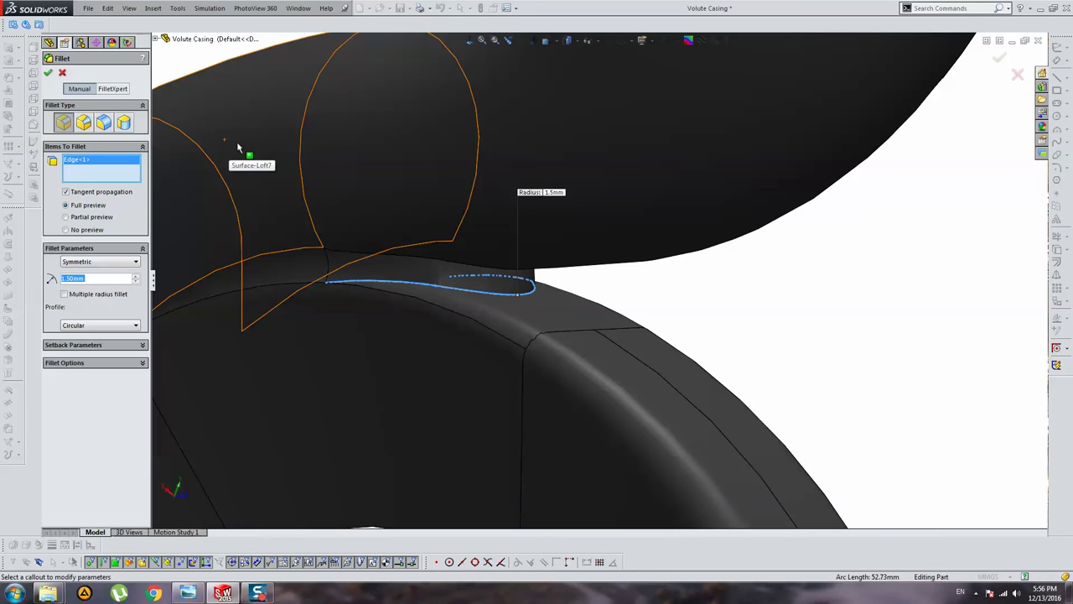
type("1")
key("Return")
middle_click_drag(237, 148, 453, 241)
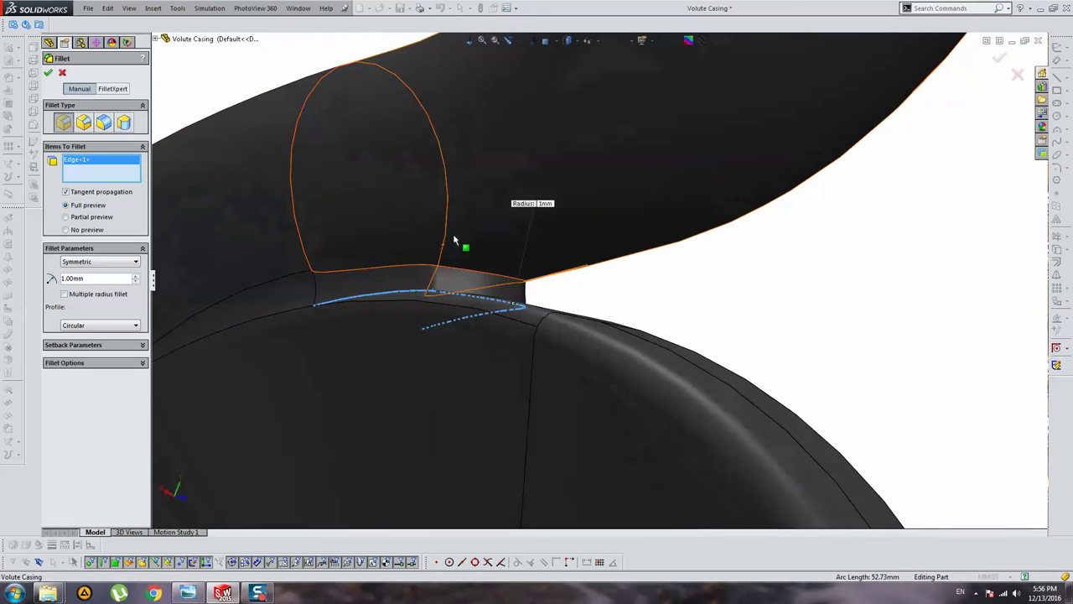
scroll(456, 289, "down", 3)
mouse_move(455, 290)
middle_mouse_down()
mouse_move(566, 355)
mouse_move(541, 345)
mouse_move(558, 299)
mouse_move(546, 305)
middle_mouse_up()
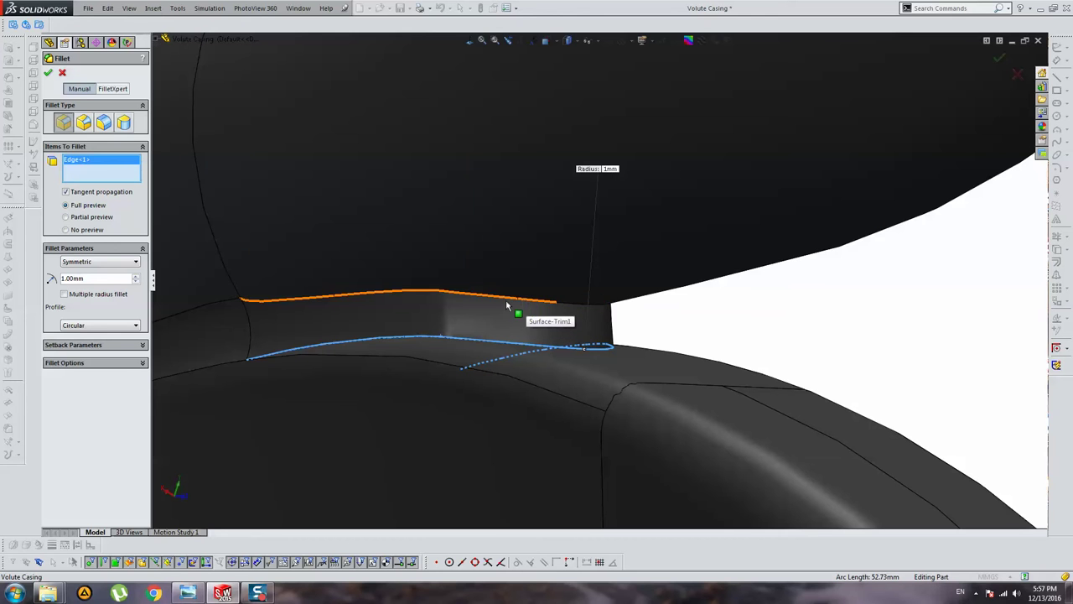
Swap the fillet edge for the band's upper edge and accept it at 2 mm
right_click(100, 168)
left_click(138, 177)
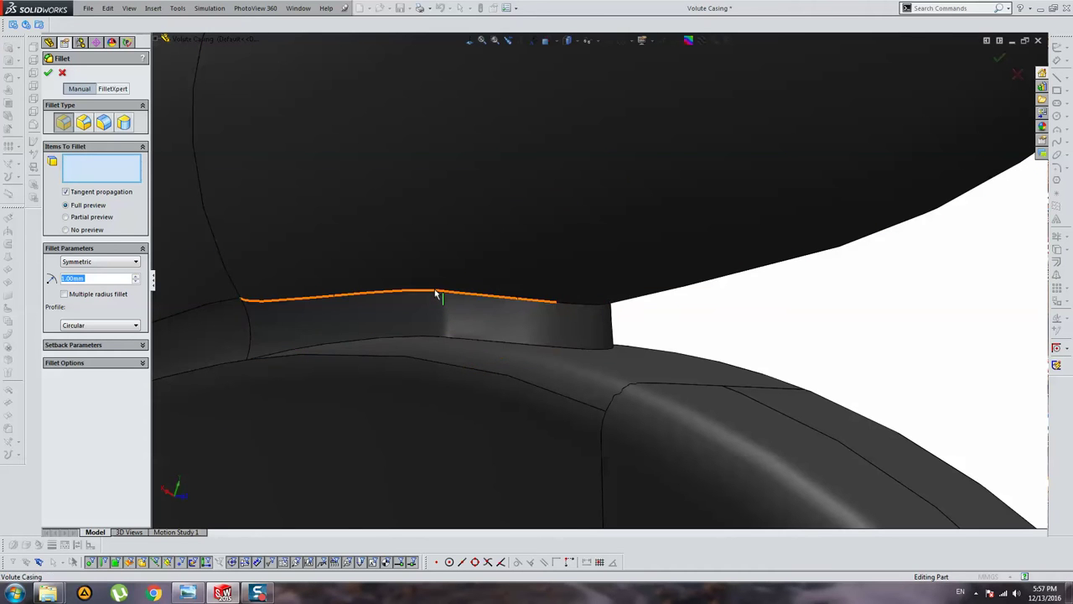
left_click(436, 294)
middle_click_drag(561, 324, 470, 252)
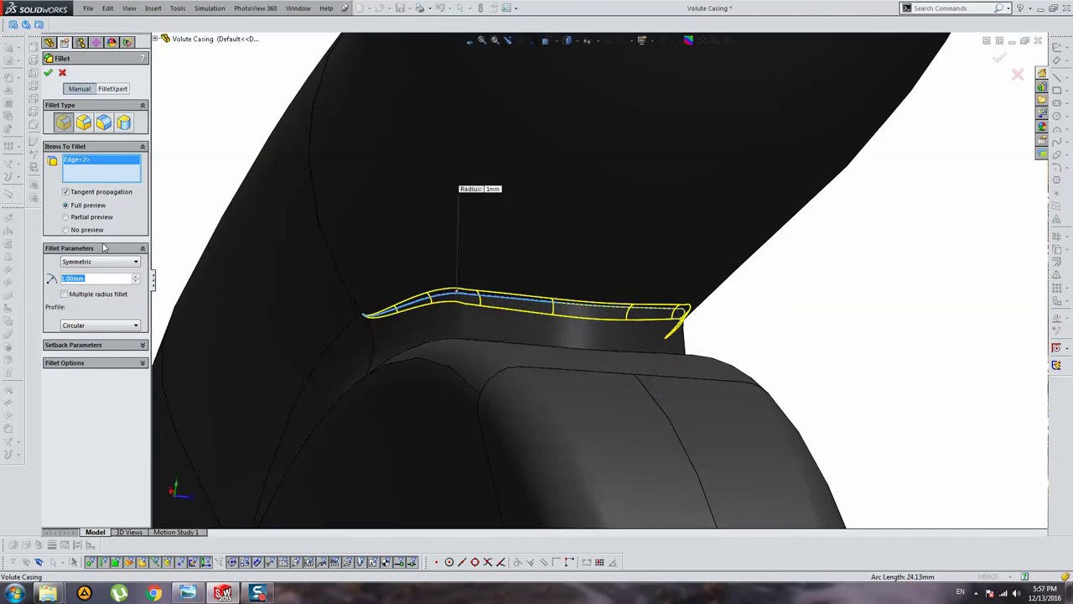
type("2")
key("Return")
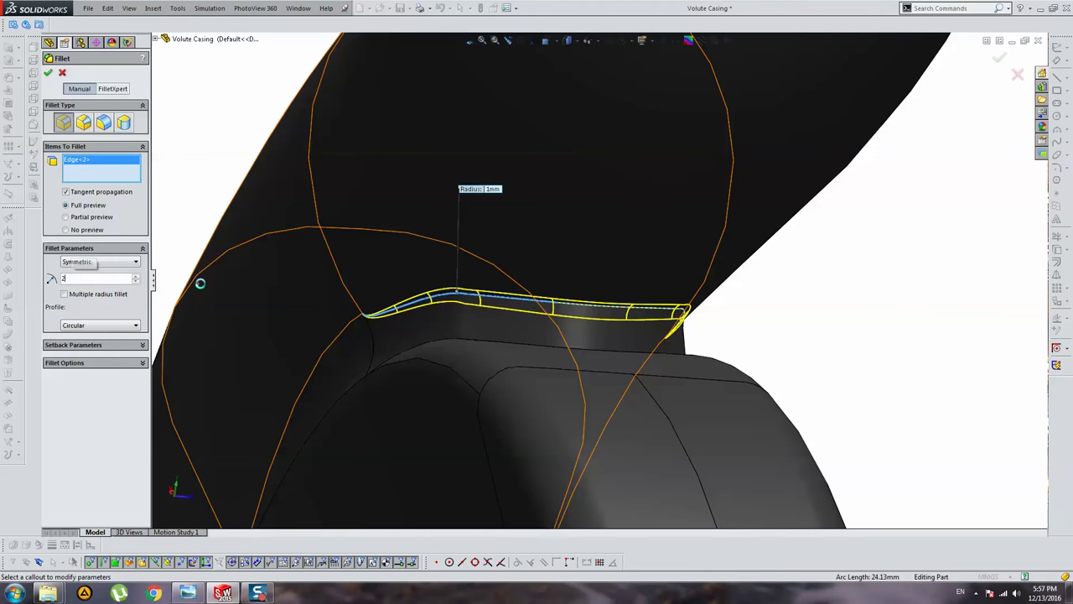
middle_click_drag(210, 290, 520, 327)
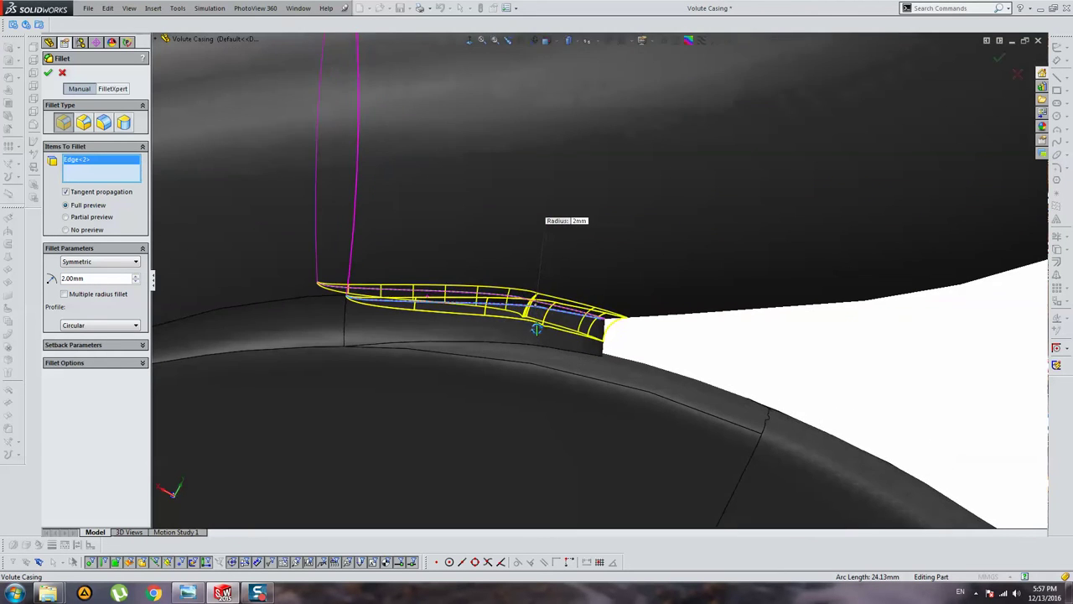
key("Return")
Create a full round fillet: large upper face, step face as center, lower face as second side
left_click(9, 78)
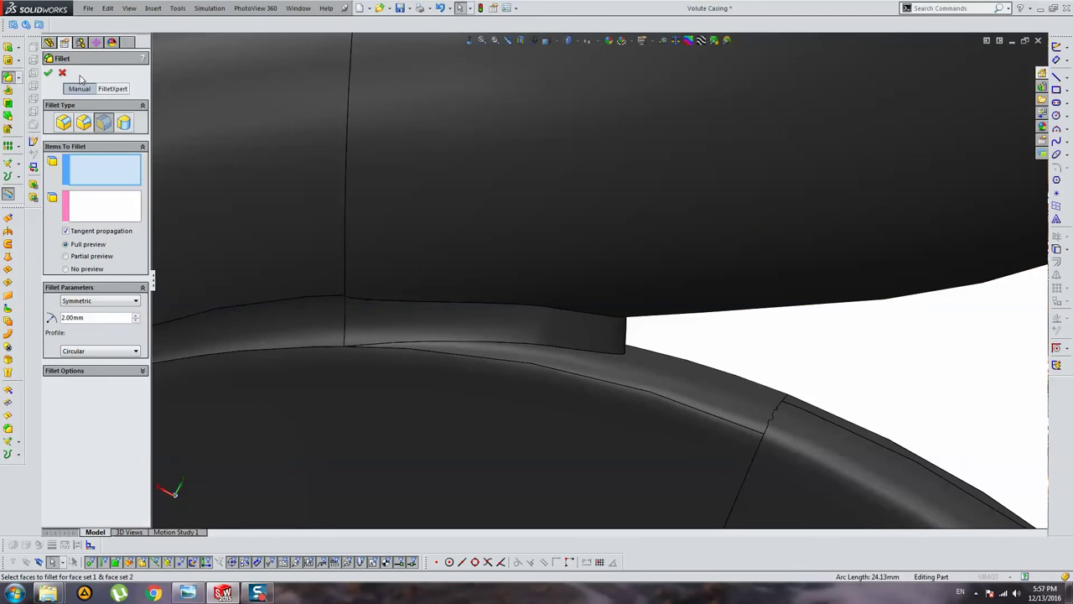
left_click(124, 124)
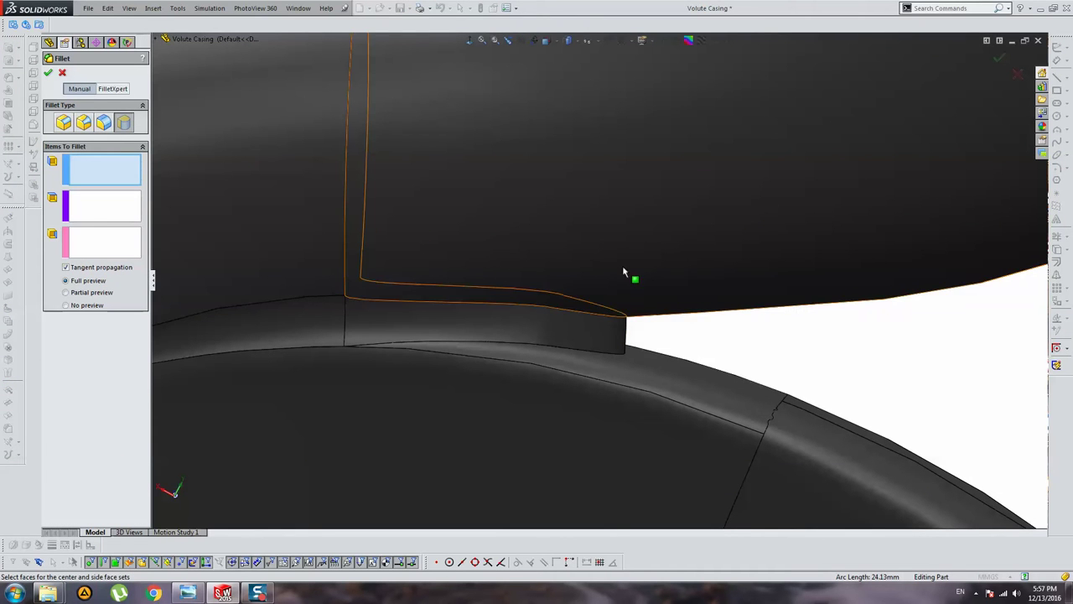
left_click(480, 205)
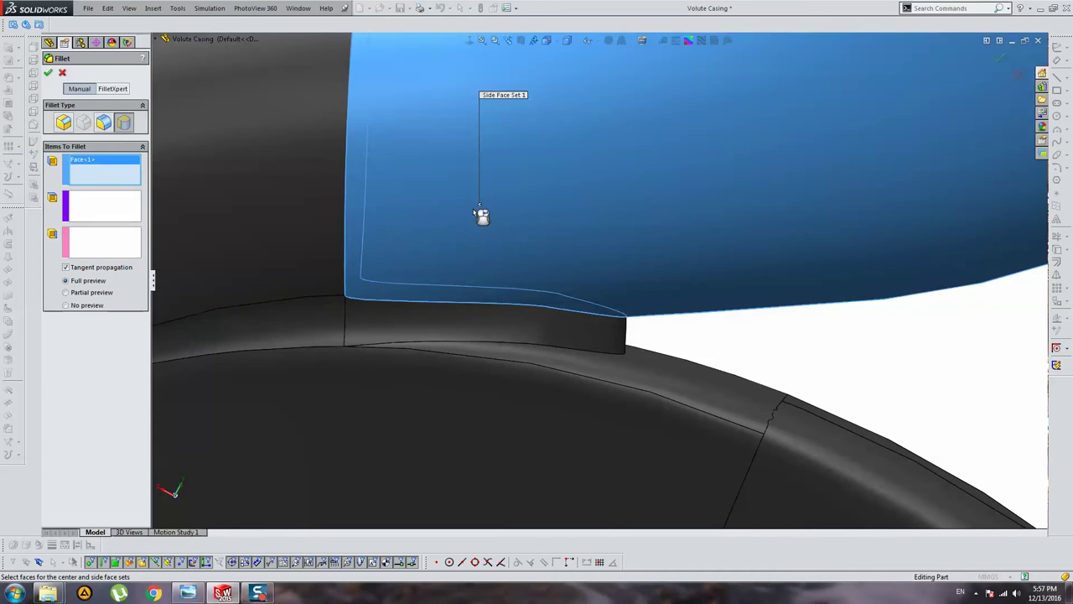
left_click(502, 327)
middle_click_drag(502, 327, 495, 307)
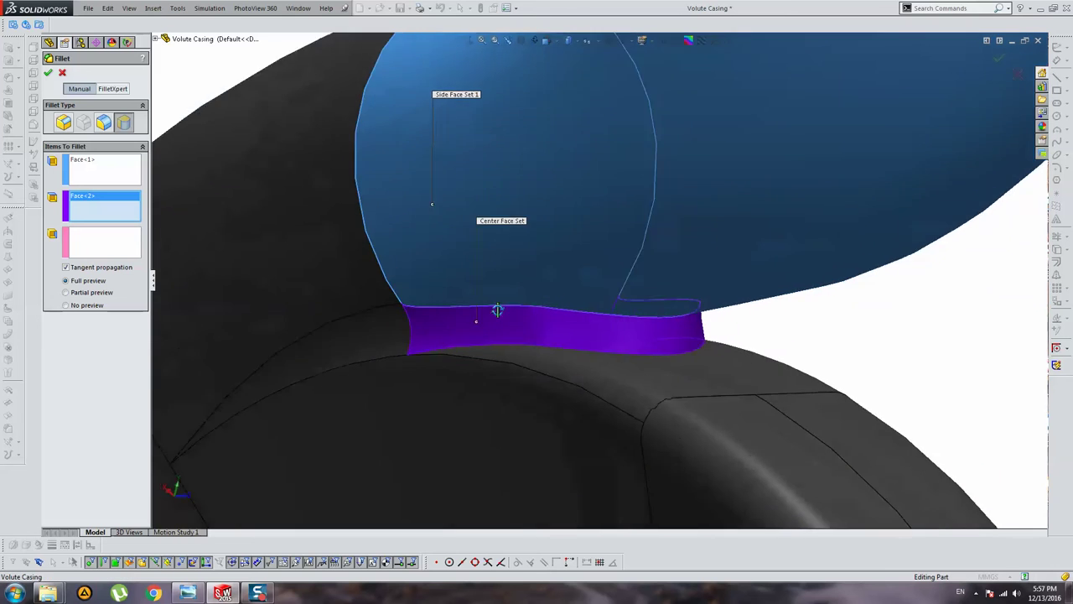
left_click(624, 387)
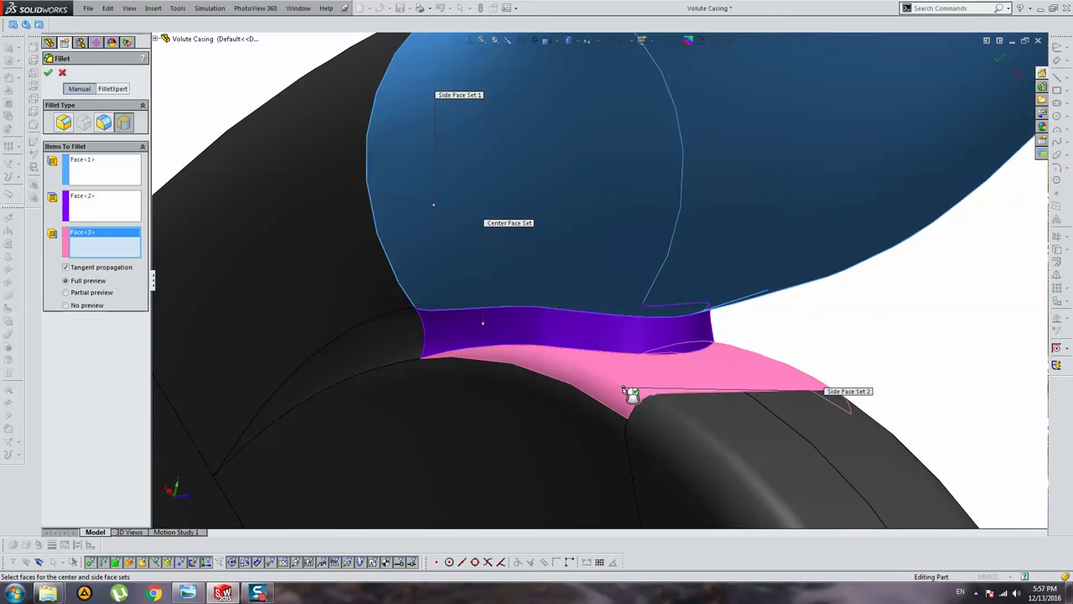
middle_click_drag(632, 391, 588, 366)
key("Return")
Fillet the band's curved upper and lower edges with a variable-size fillet, 2 mm at all points
scroll(615, 370, "down", 5)
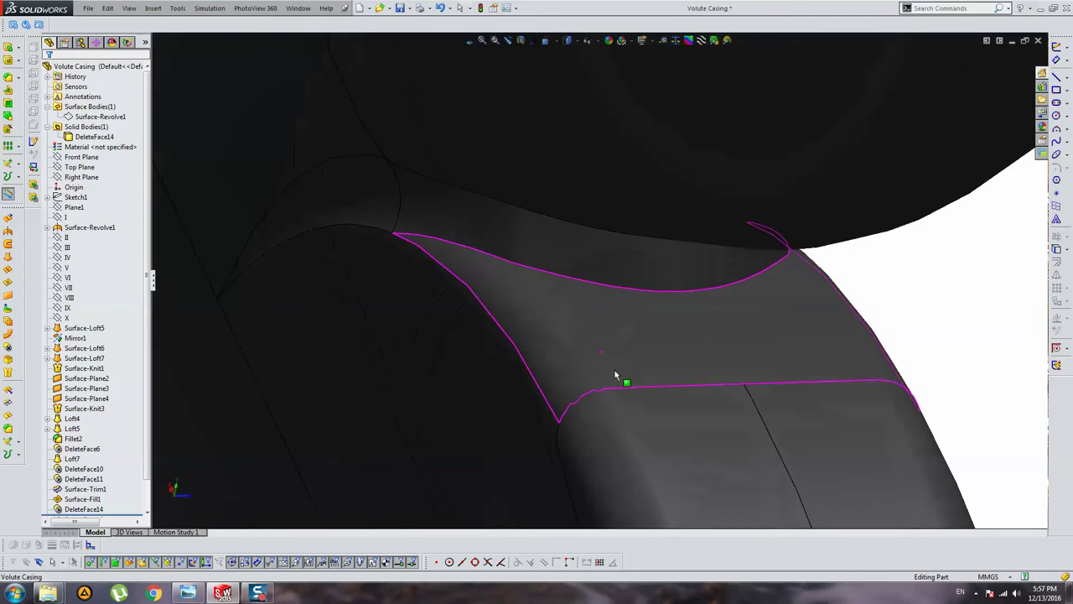
left_click(516, 267)
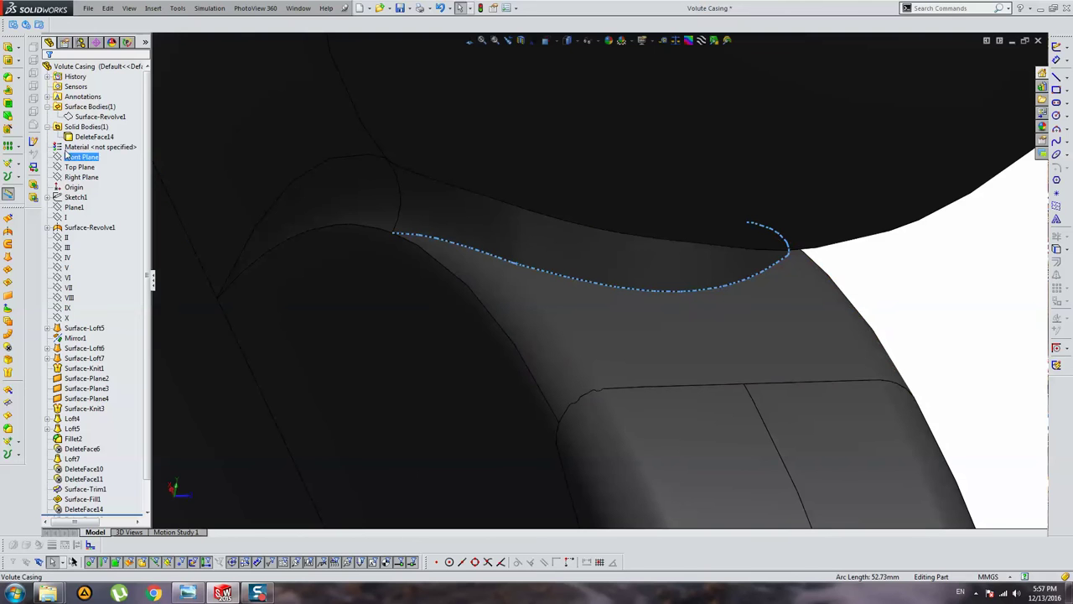
key("Return")
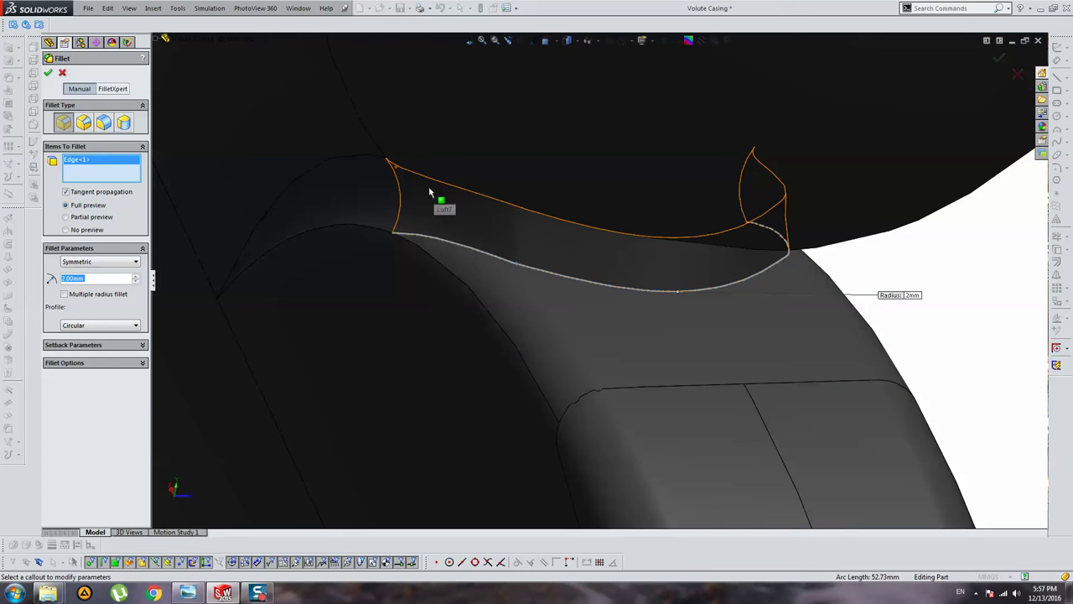
type("0.5")
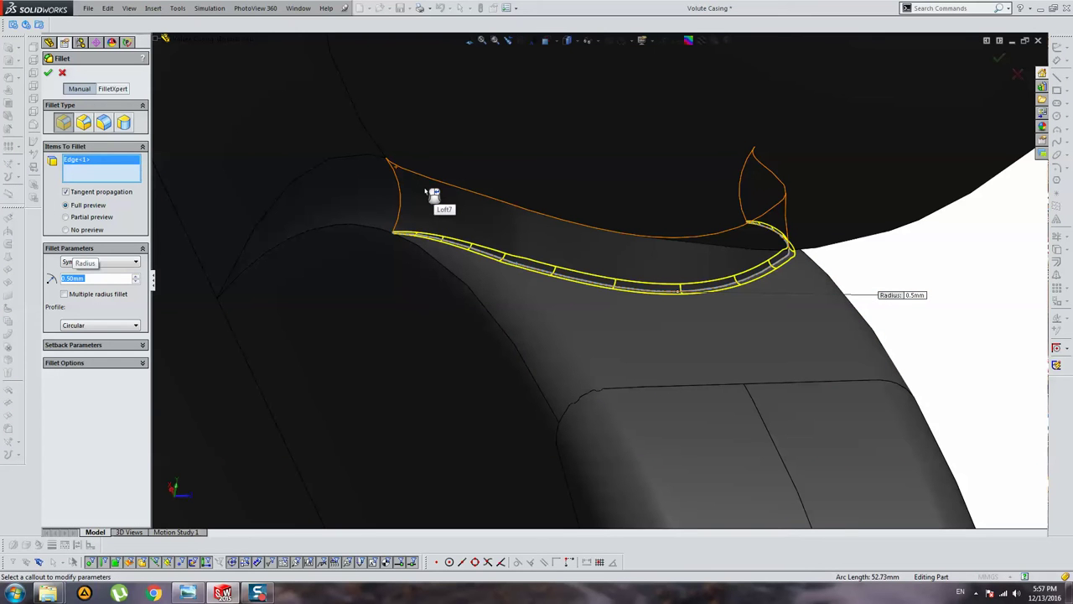
type("0.8")
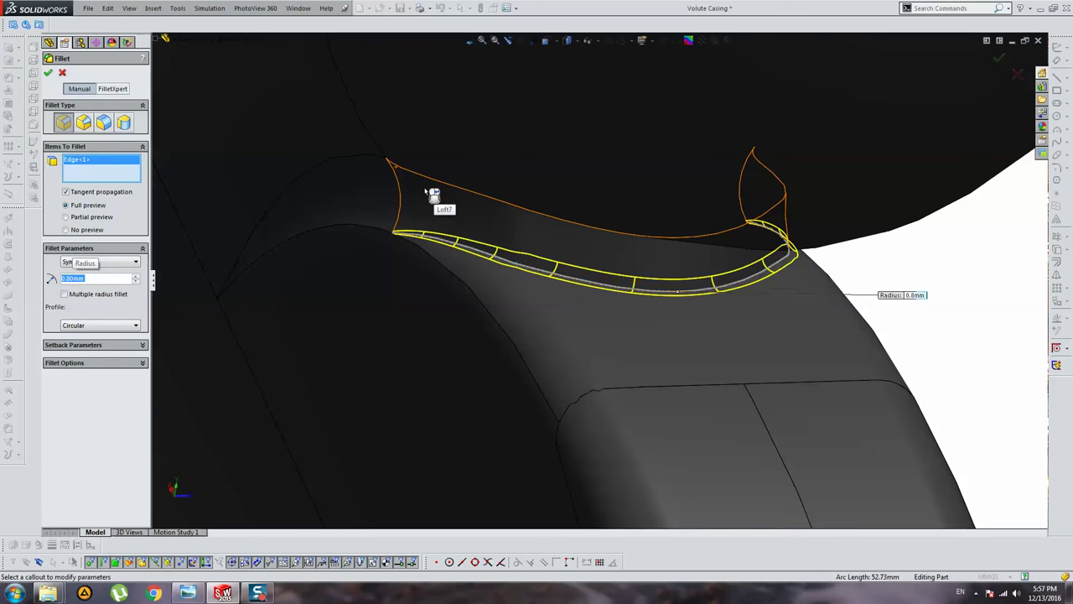
type("1.")
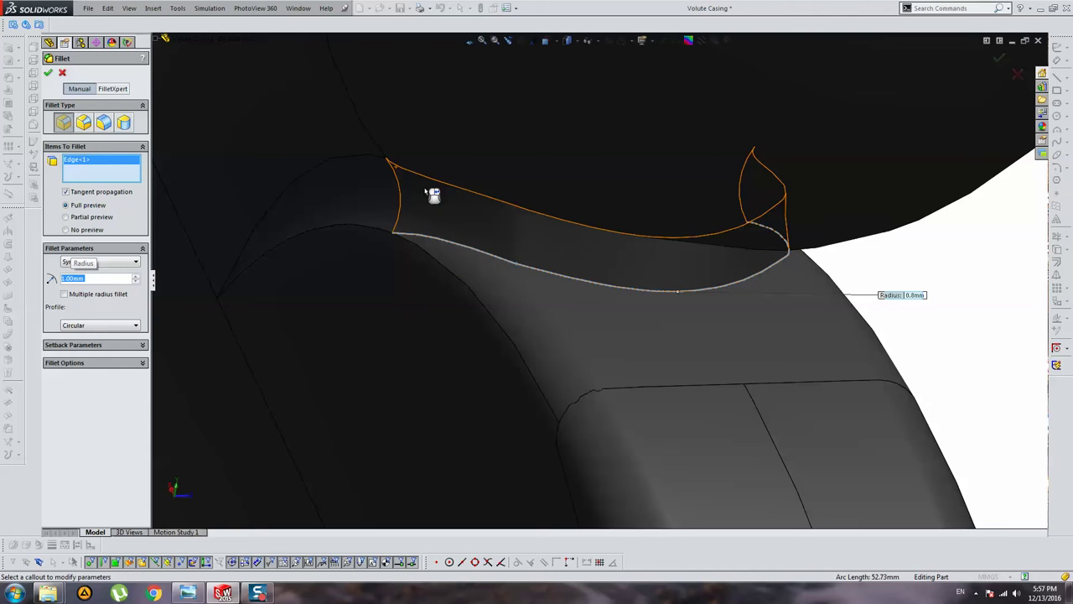
left_click(85, 123)
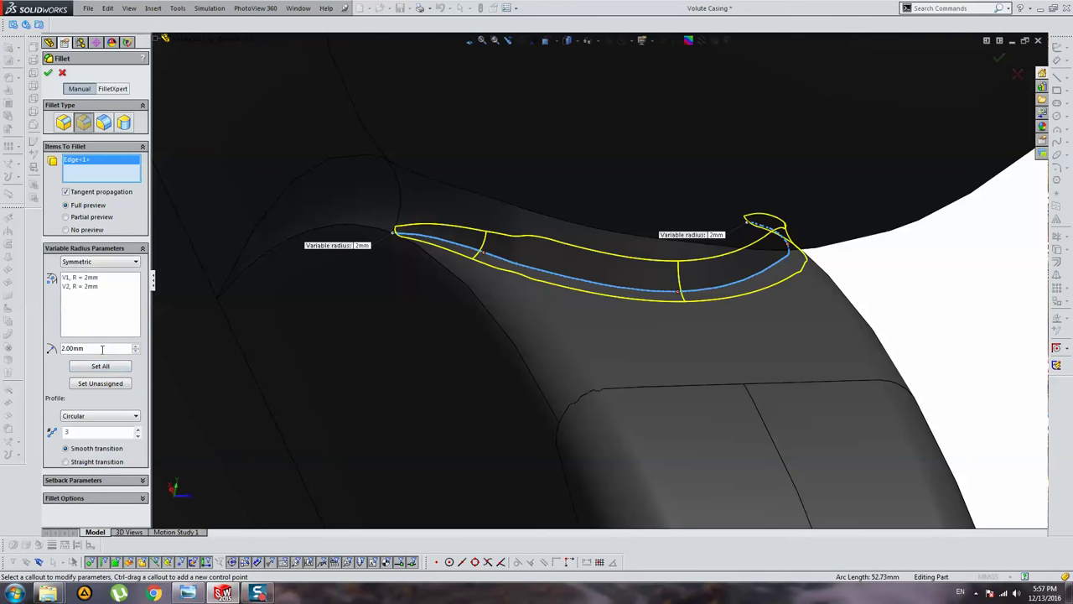
mouse_move(520, 214)
middle_mouse_down()
mouse_move(561, 196)
mouse_move(542, 176)
mouse_move(548, 187)
mouse_move(532, 204)
mouse_move(541, 175)
middle_mouse_up()
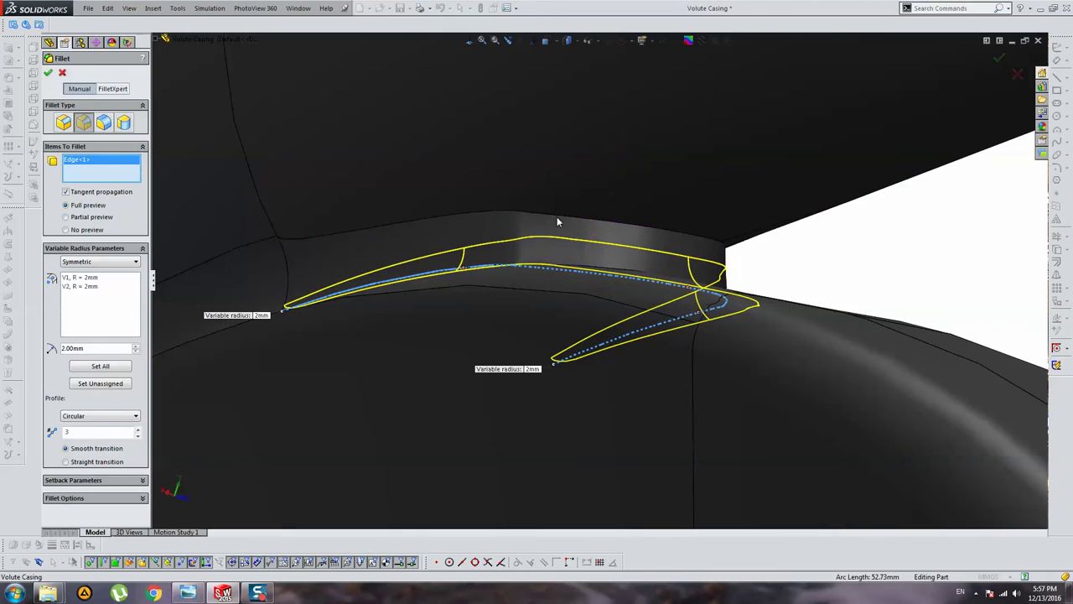
left_click(556, 215)
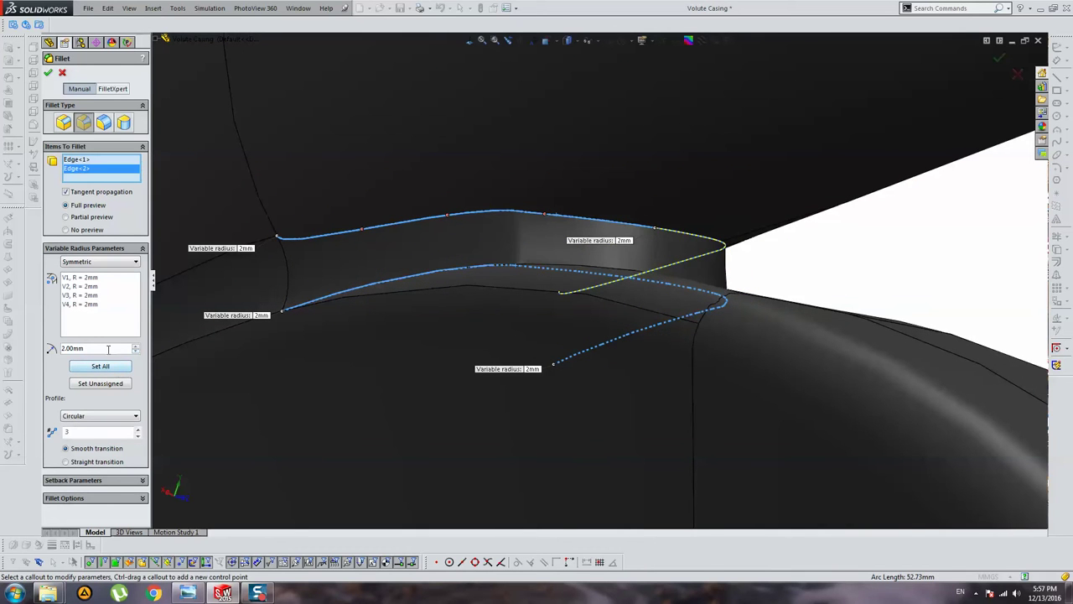
left_click(99, 348)
type("1.")
key("Return")
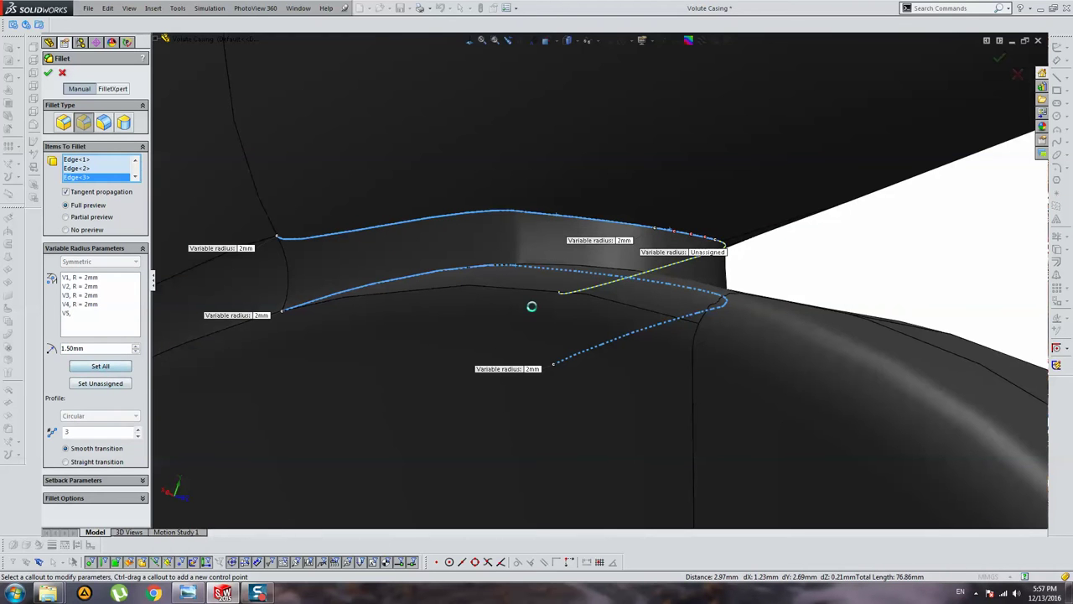
key("Up")
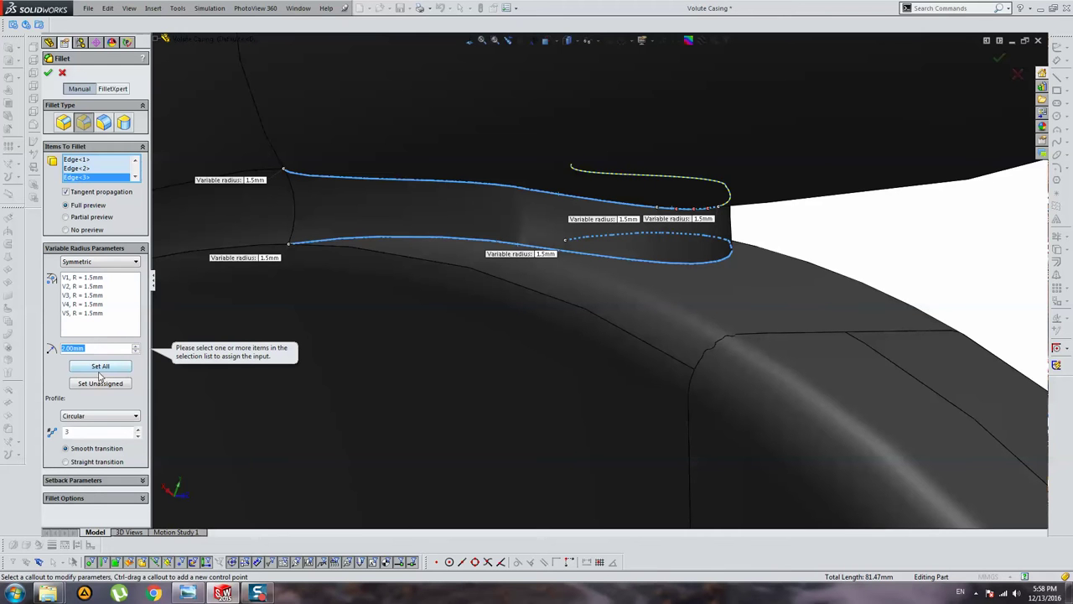
left_click(100, 366)
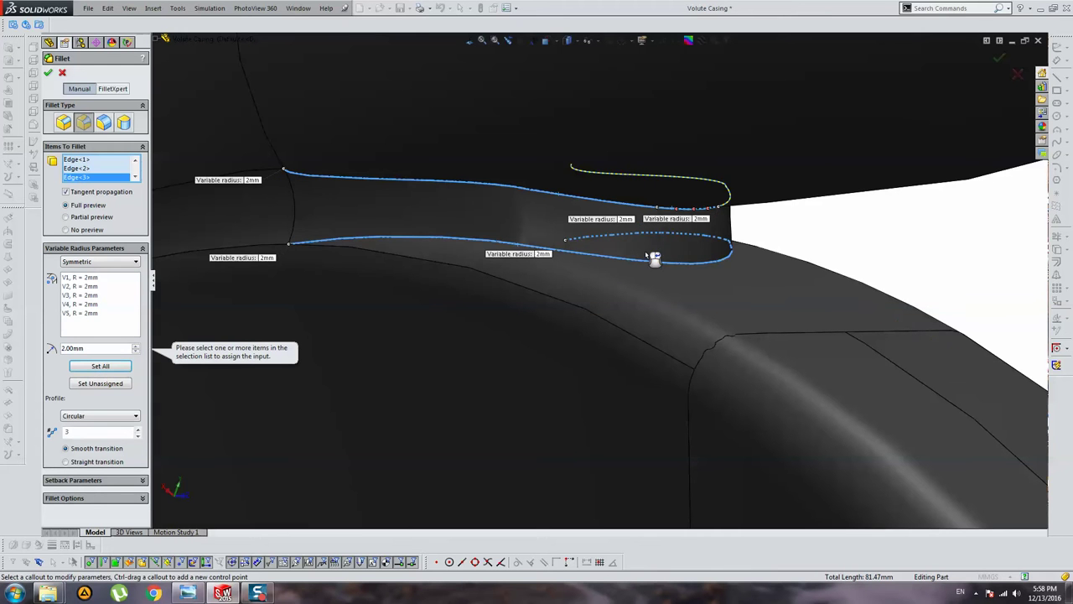
middle_click_drag(654, 257, 867, 244)
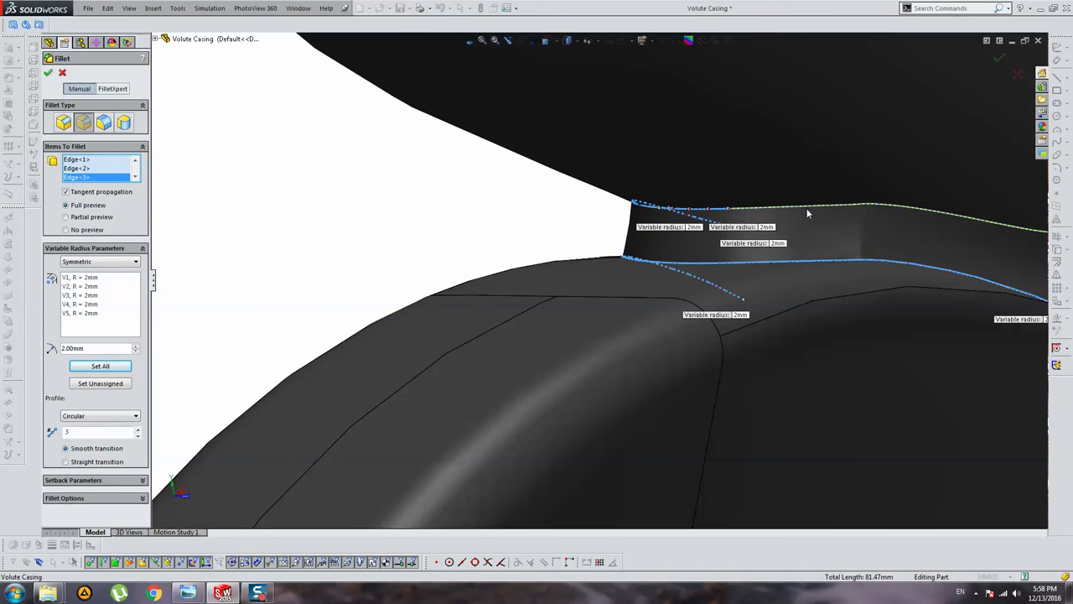
key("Return")
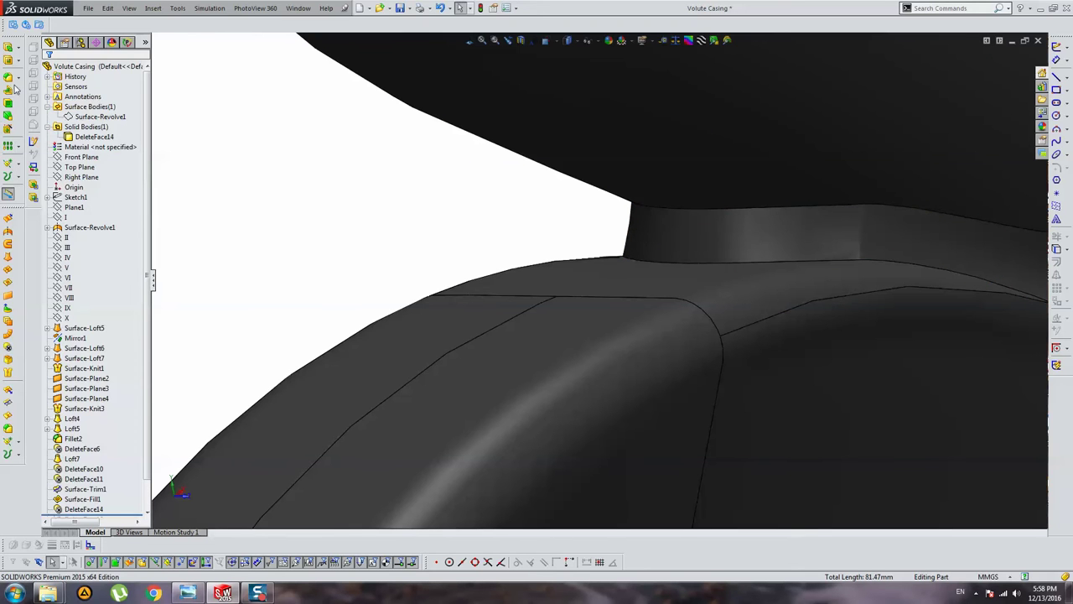
Apply a variable-size fillet to the outlet junction edges with 1 mm set on all vertices
left_click(14, 89)
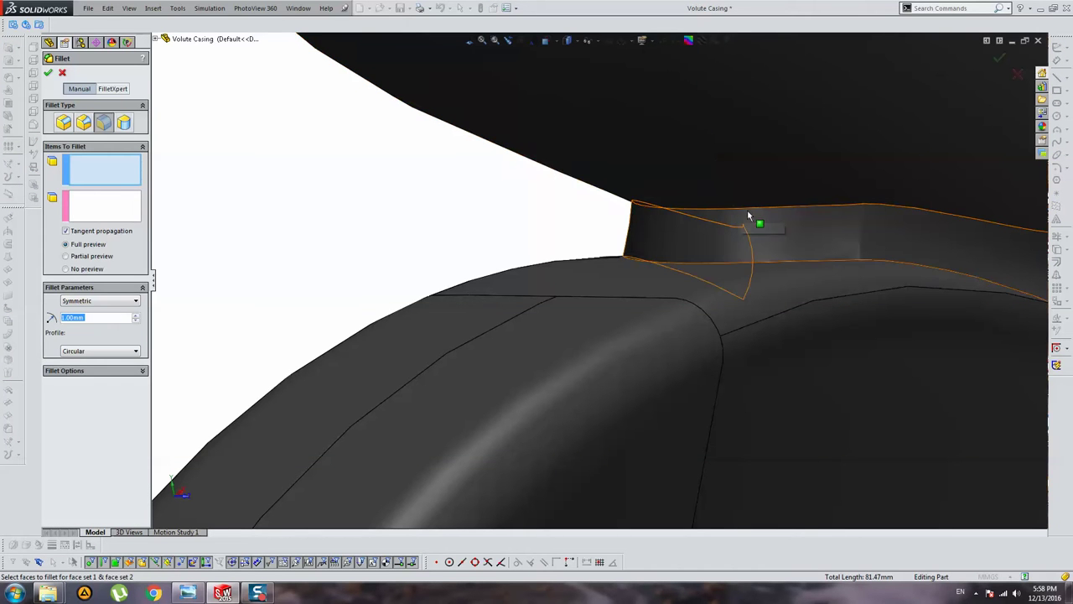
left_click(83, 123)
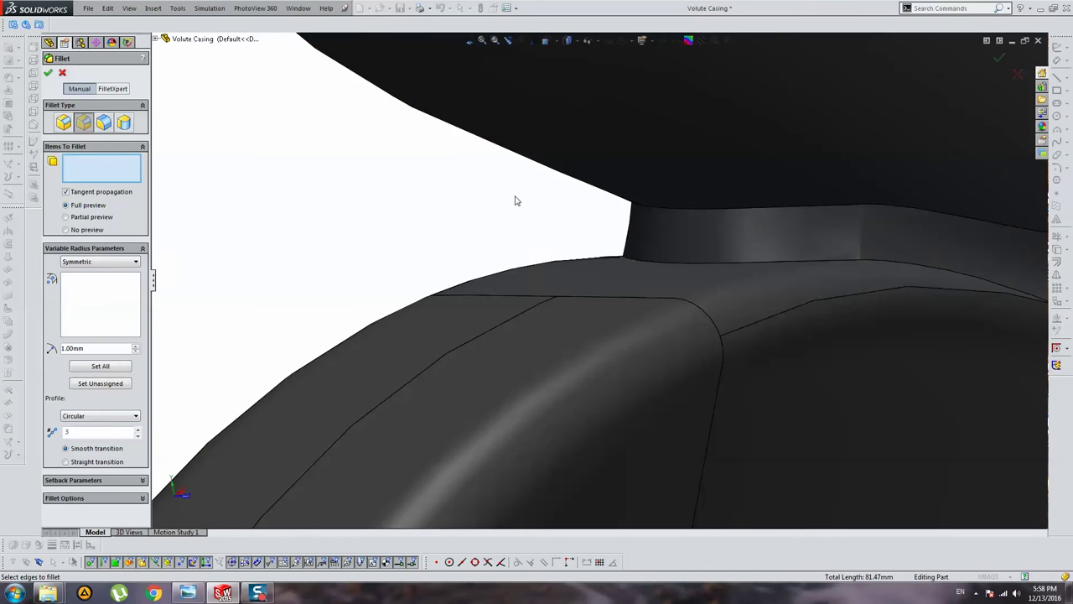
left_click(782, 210)
middle_click_drag(734, 267, 613, 239)
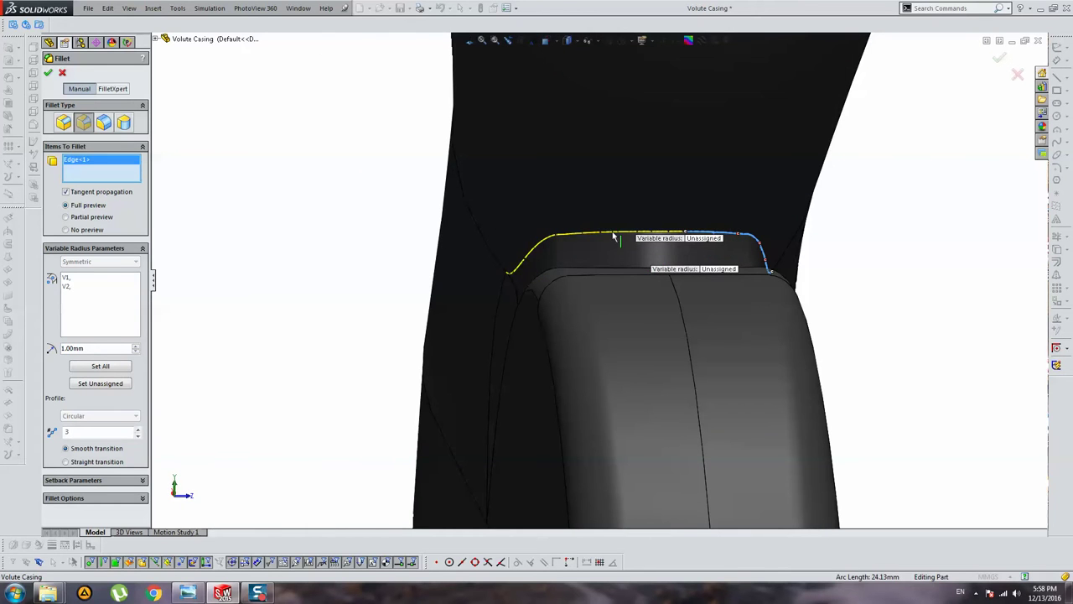
left_click(630, 234)
left_click(641, 235)
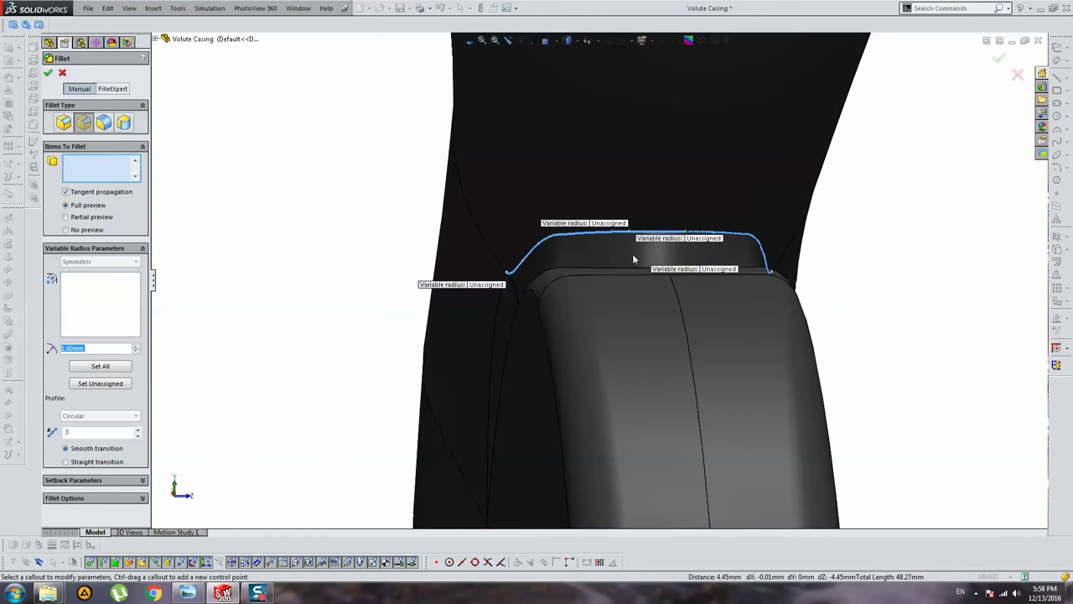
middle_click_drag(632, 253, 652, 299)
left_click(618, 269)
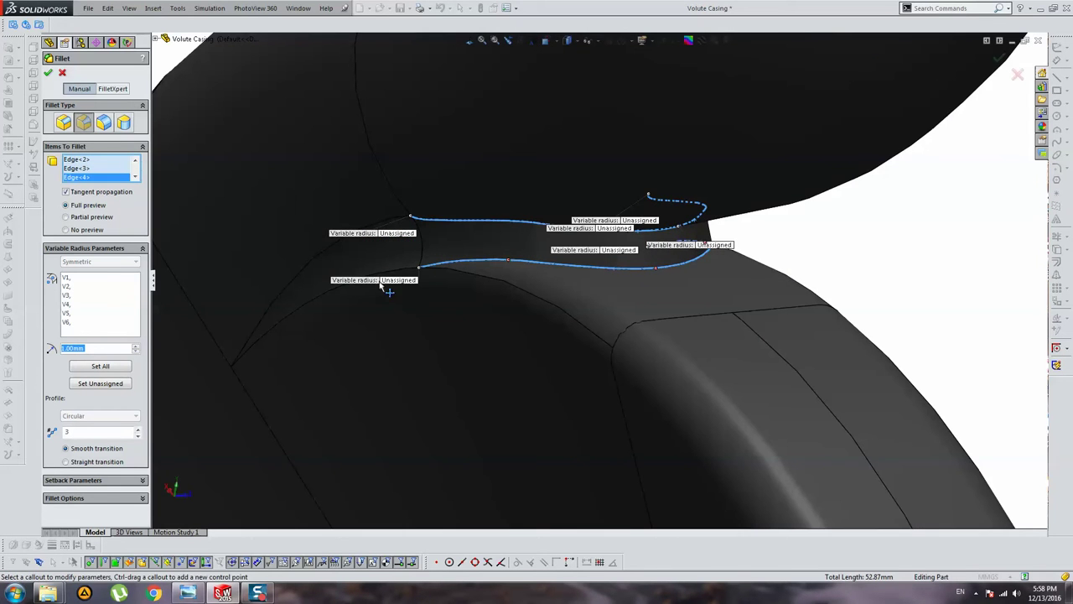
left_click(107, 367)
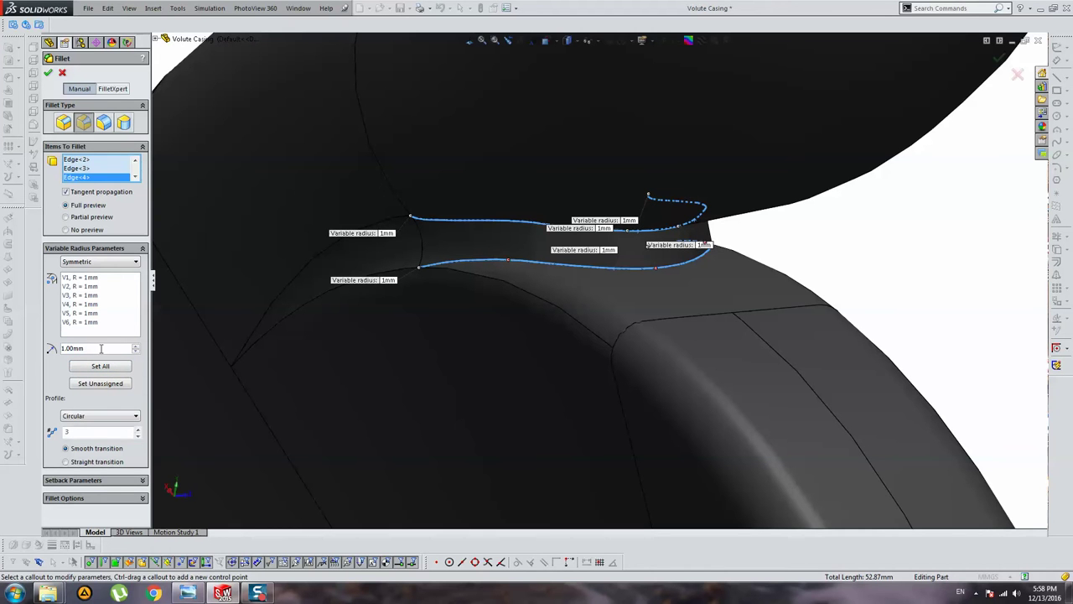
type("2")
key("Return")
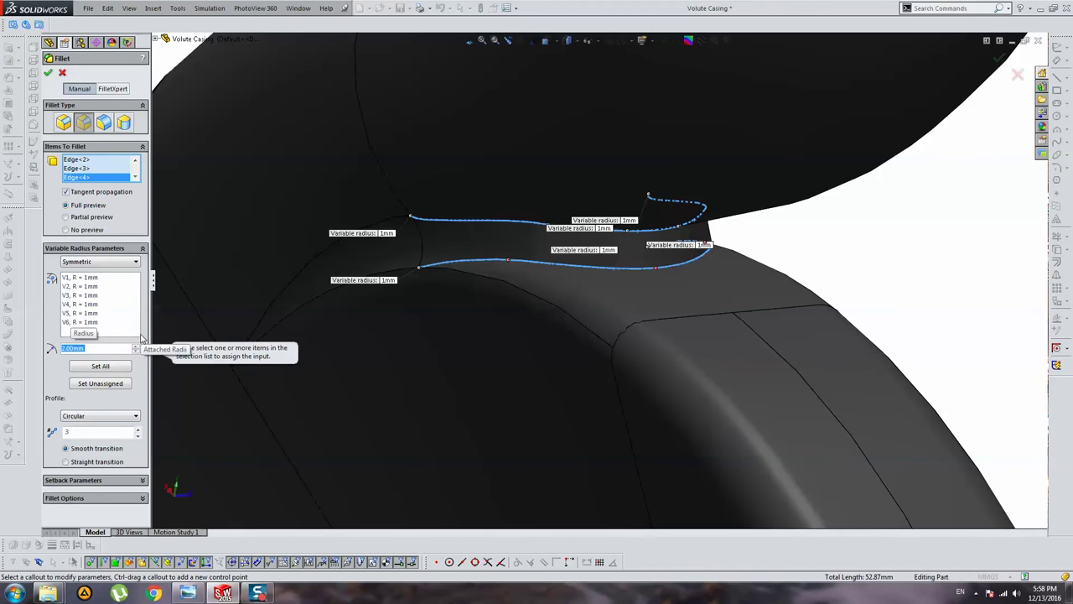
key("Return")
Give the lower outlet junction edge a variable fillet of 2 mm at both vertices, straight transition
left_click(501, 262)
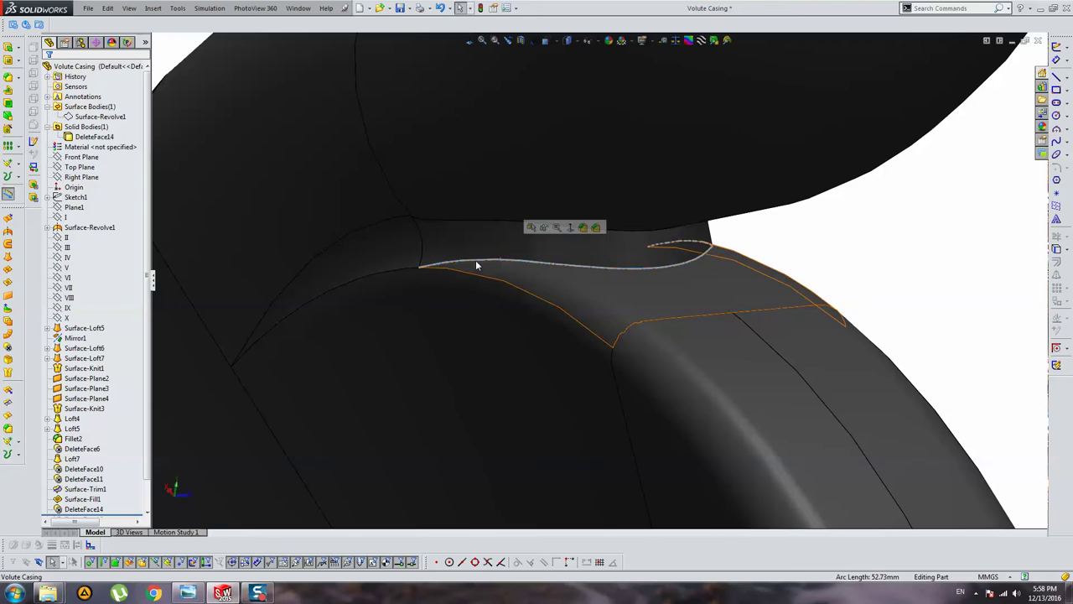
left_click(8, 78)
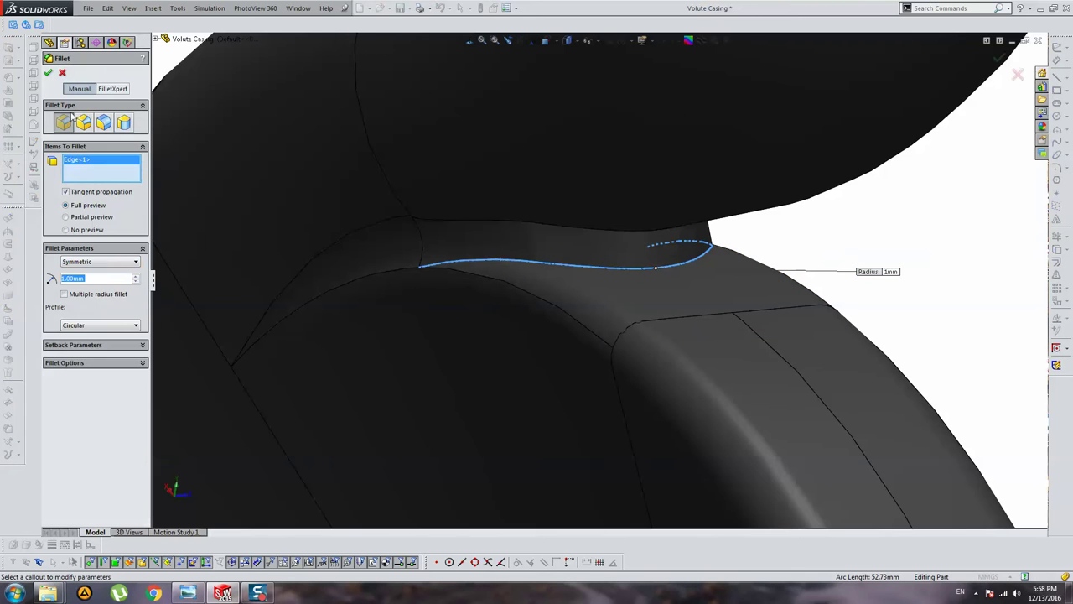
left_click(83, 122)
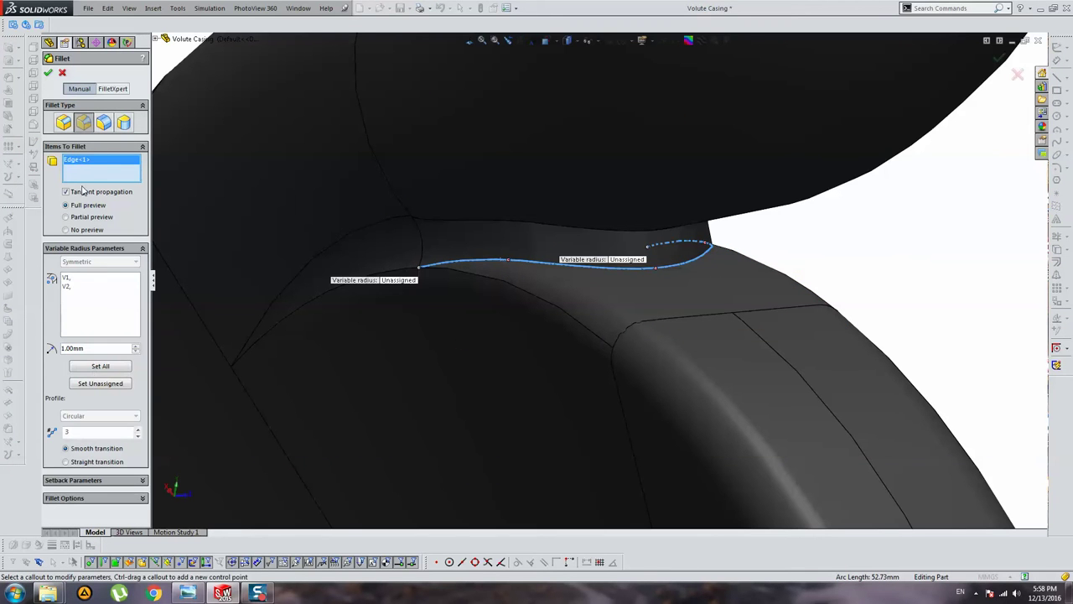
left_click(100, 365)
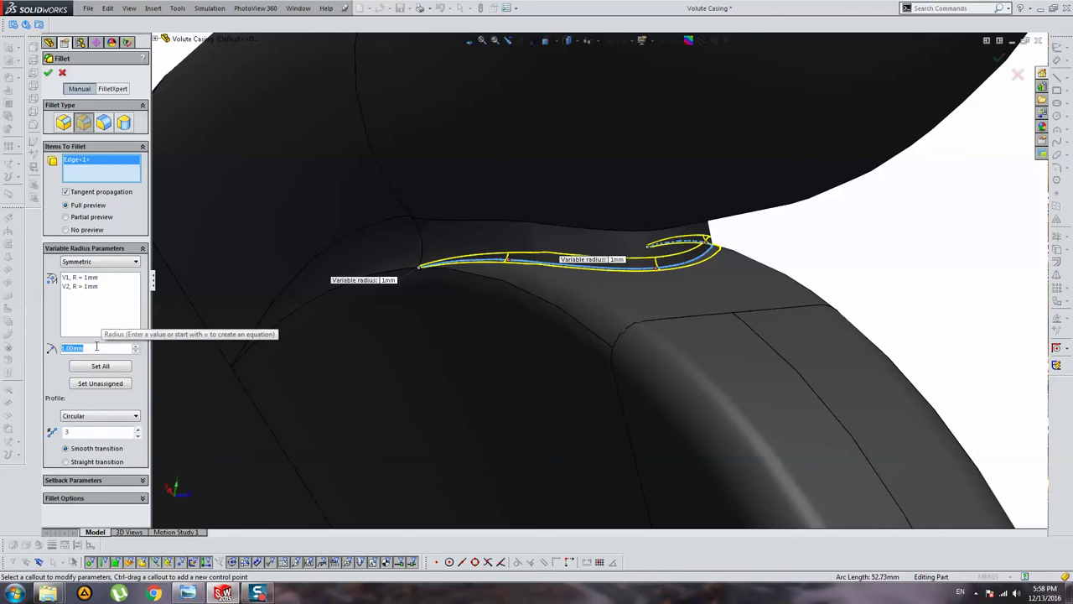
scroll(96, 347, "up", 1)
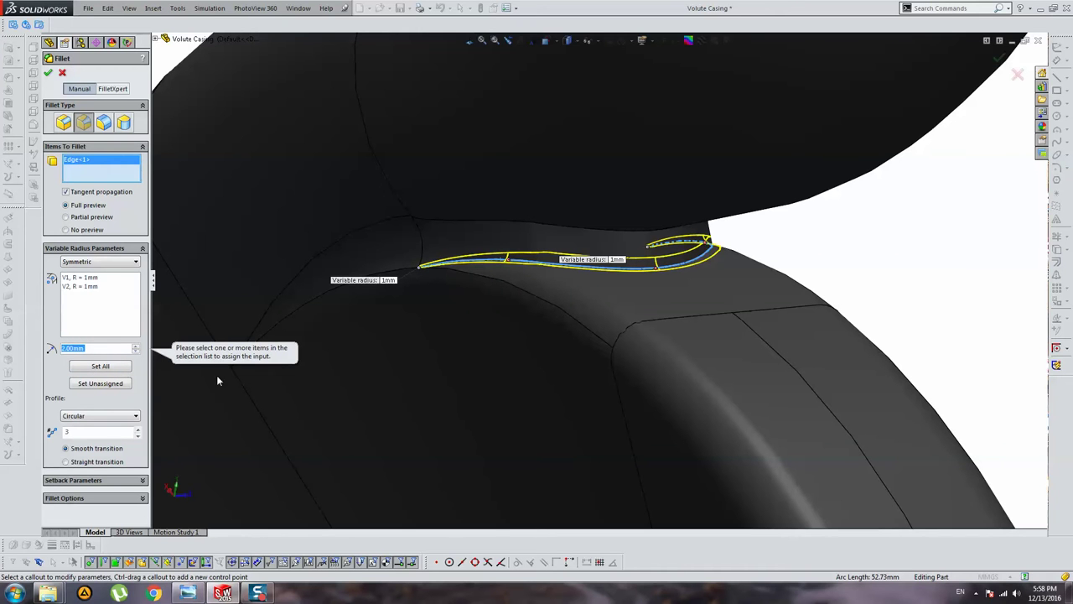
left_click(98, 366)
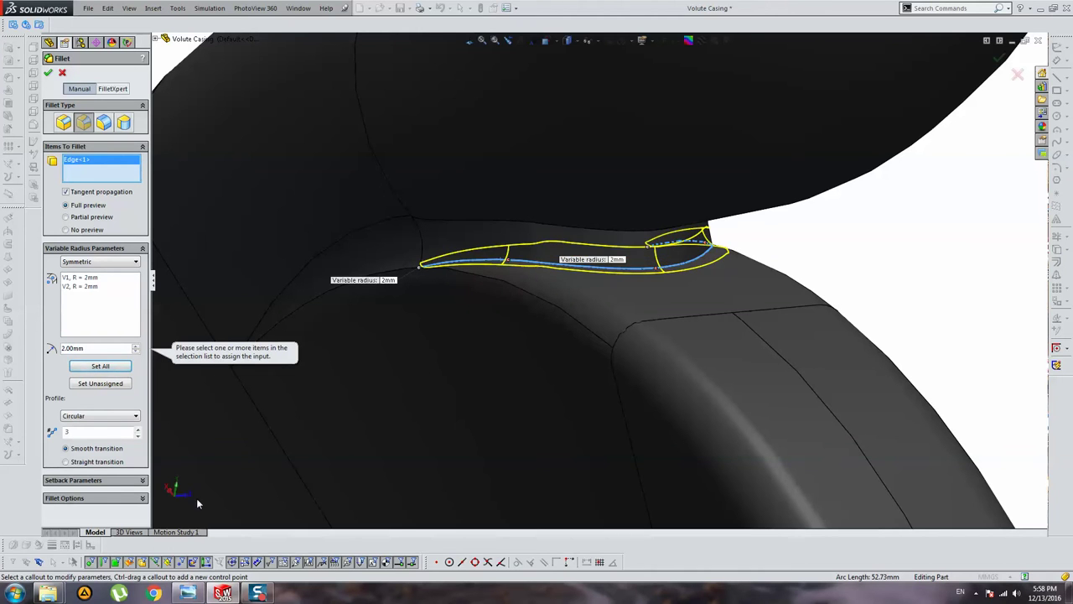
left_click(106, 457)
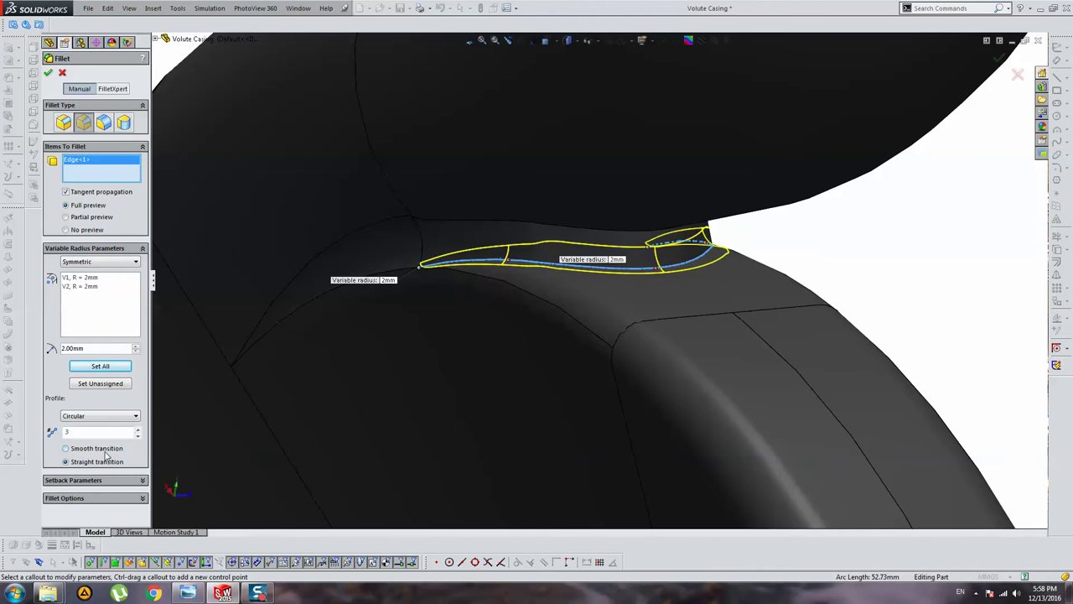
middle_click_drag(682, 325, 744, 300)
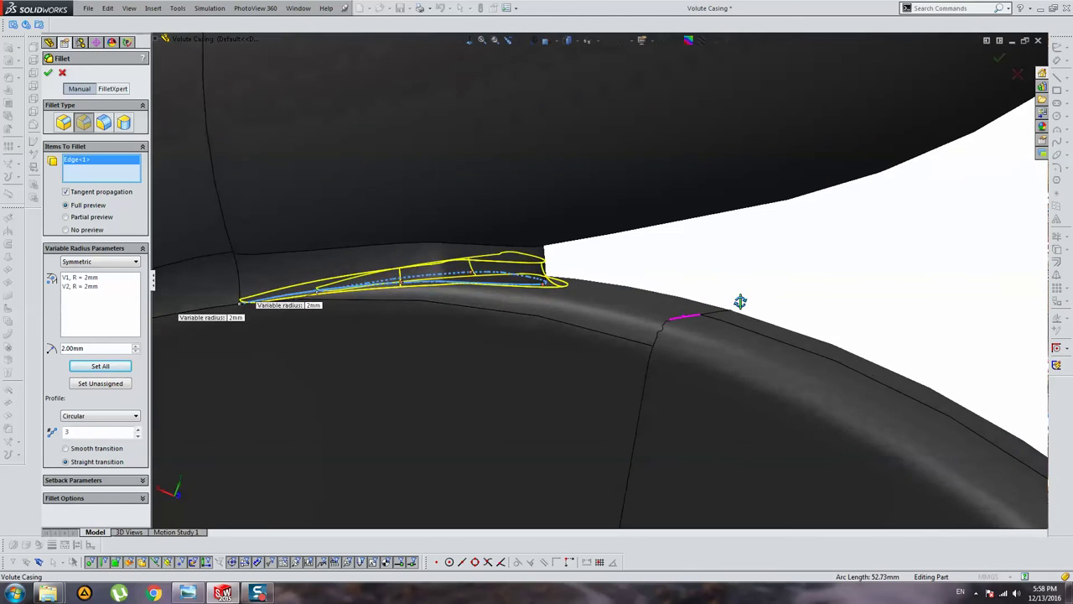
middle_click_drag(745, 299, 766, 295)
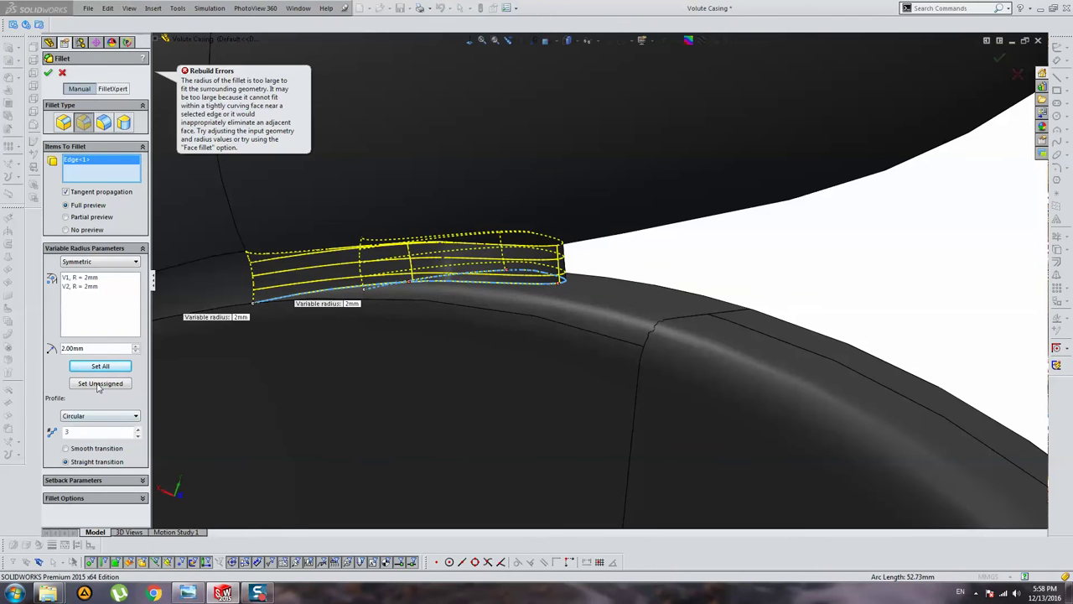
Reset the variable fillet radius to 1 mm with a smooth transition
left_click(103, 349)
type("1")
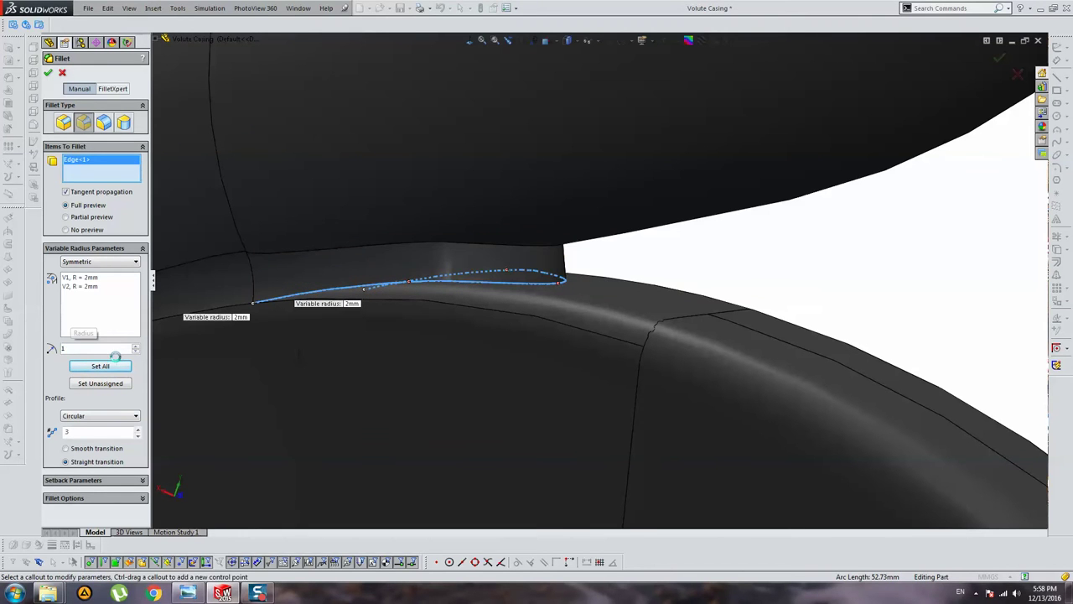
key("Return")
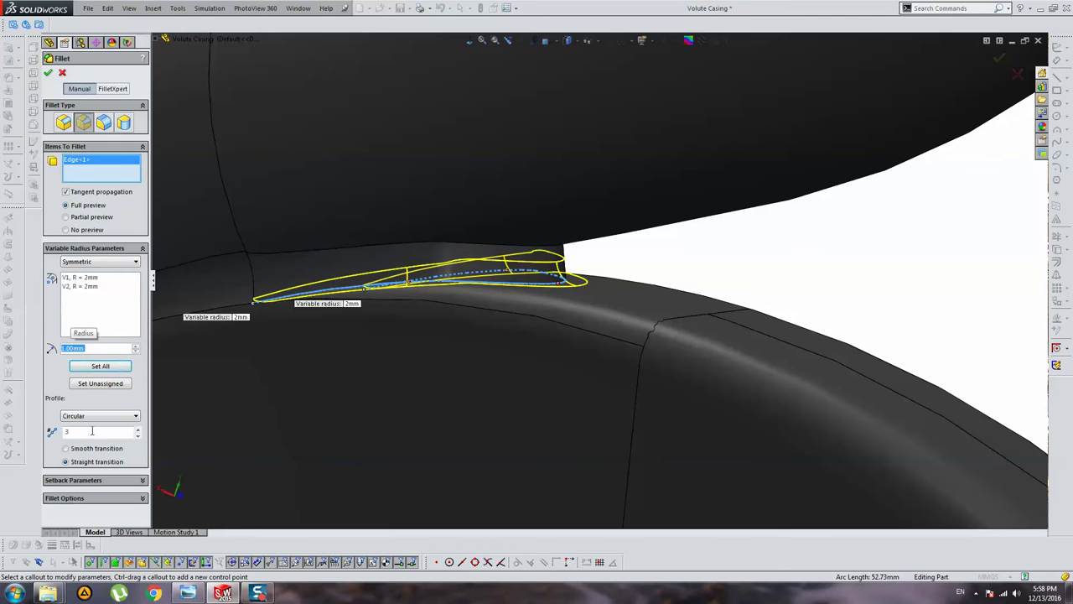
left_click(85, 449)
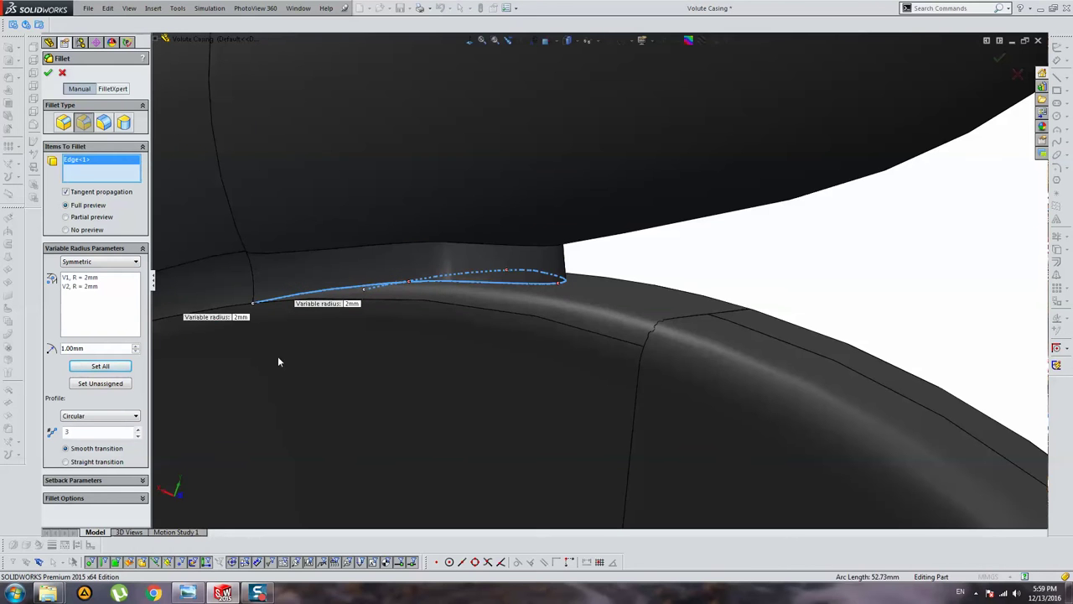
Set both end vertices of the fillet to 0.8 mm
middle_click_drag(277, 356, 255, 370)
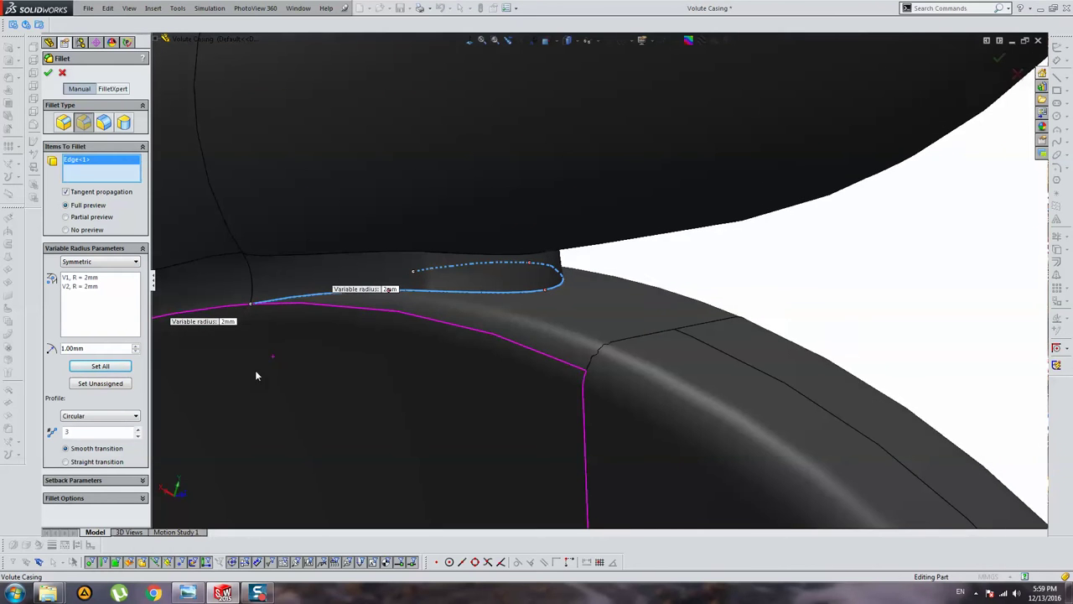
left_click(228, 322)
type(".8")
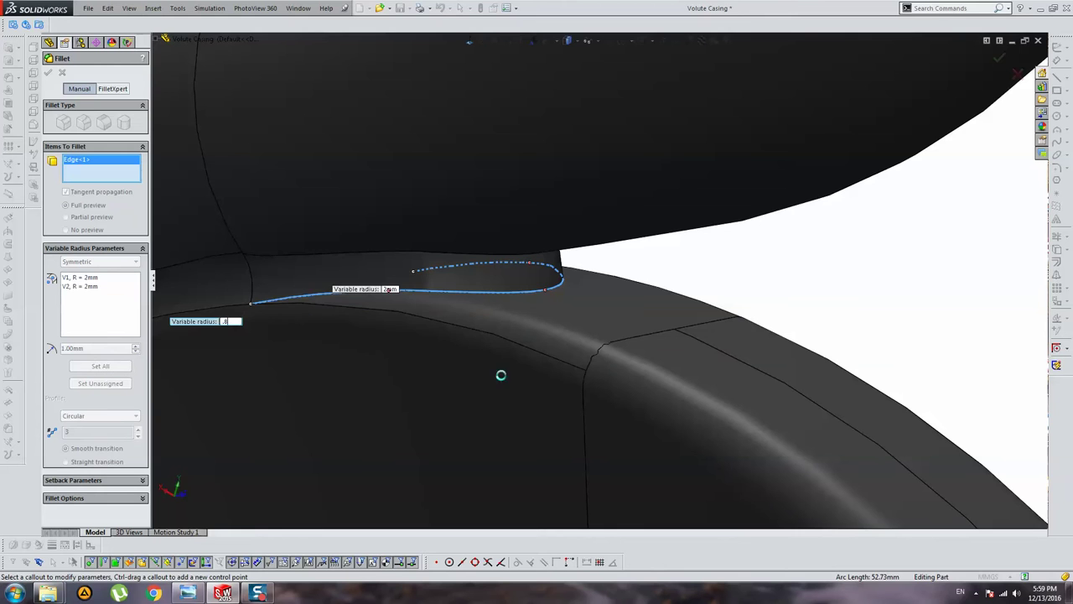
key("Return")
middle_click_drag(618, 311, 926, 253)
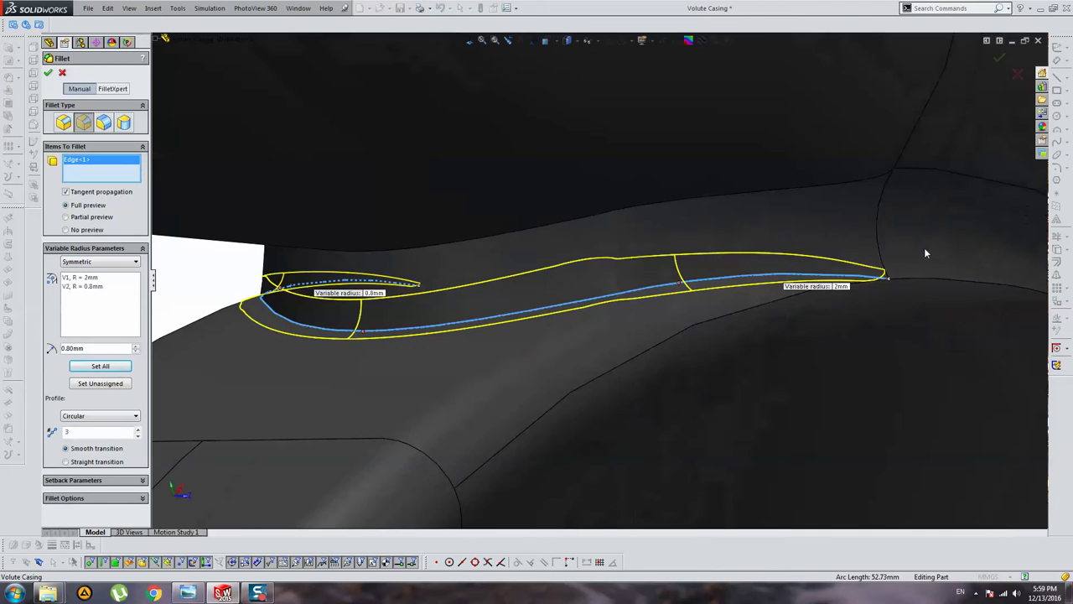
left_click(840, 286)
type(".8")
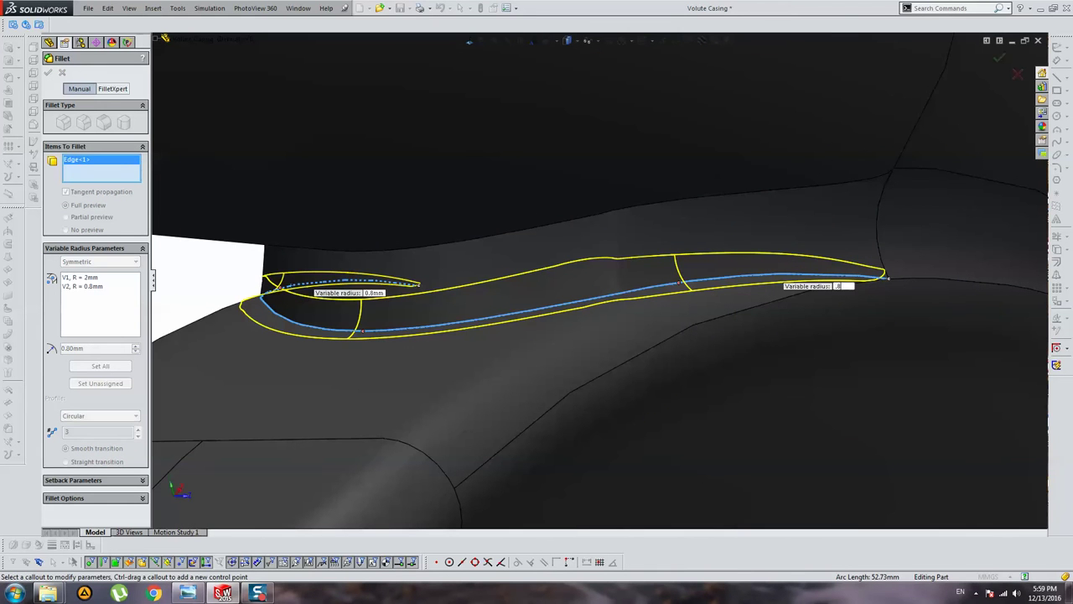
key("Return")
Add a midway control point on the edge with a 2 mm radius
mouse_move(871, 286)
middle_mouse_down()
mouse_move(411, 310)
mouse_move(419, 324)
middle_mouse_up()
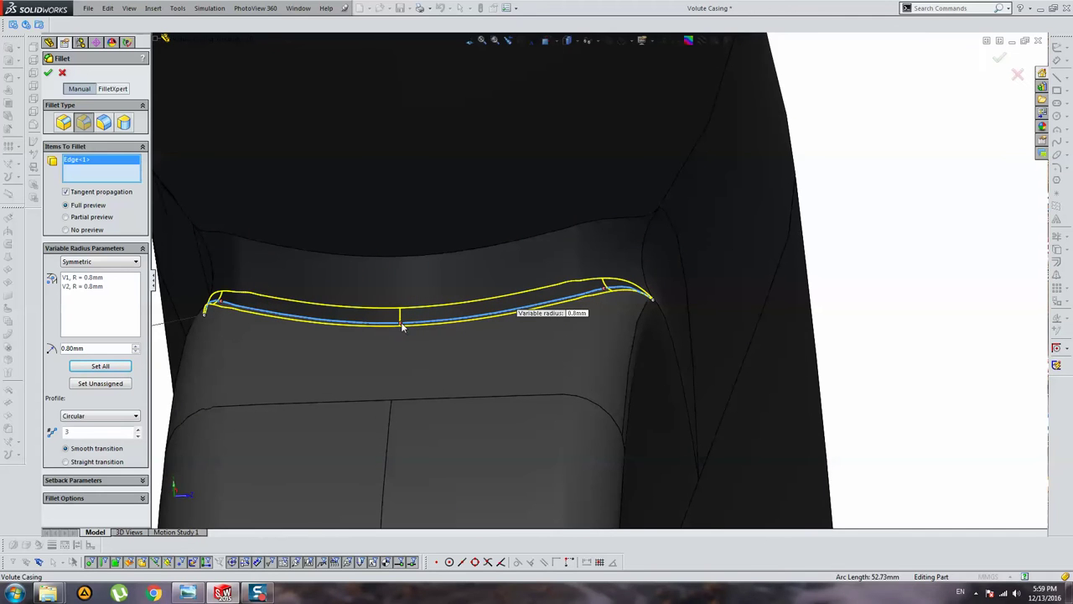
left_click(401, 327)
scroll(260, 335, "down", 2)
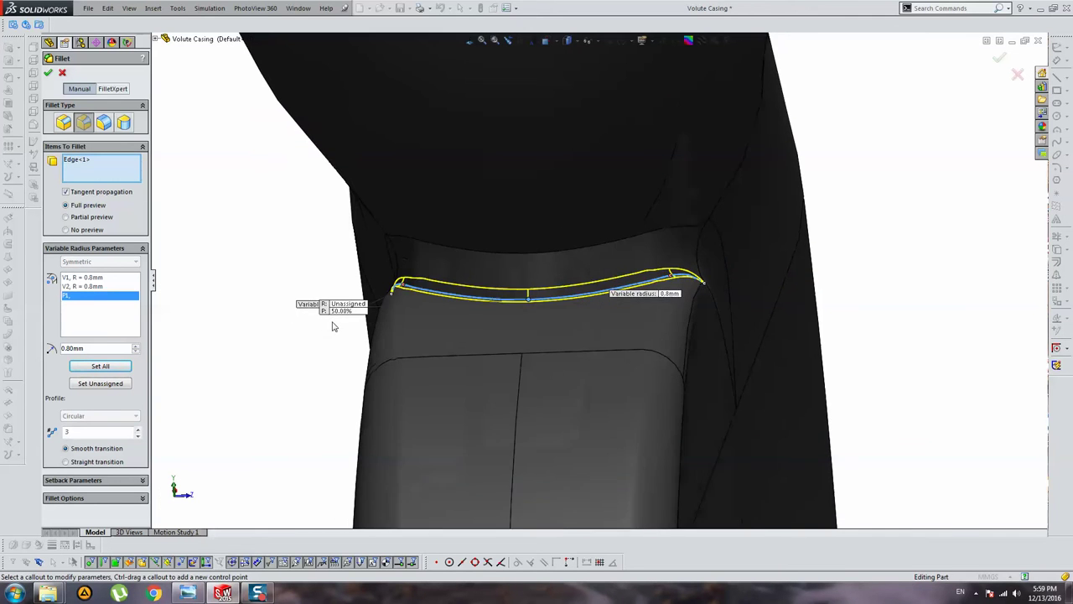
left_click(362, 297)
type("2")
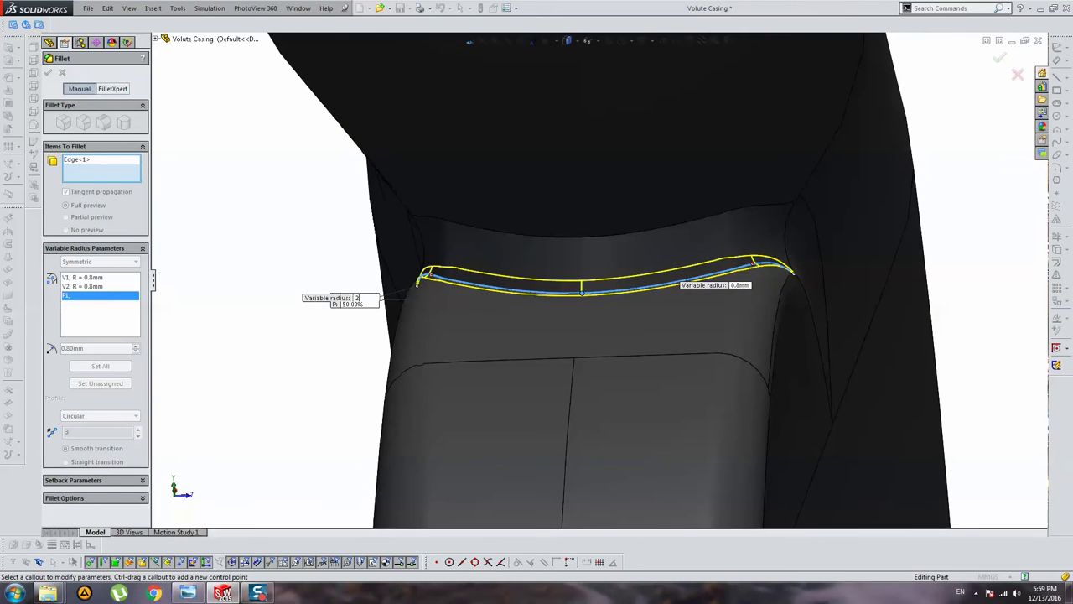
key("Return")
mouse_move(440, 308)
middle_mouse_down()
mouse_move(529, 280)
mouse_move(528, 297)
mouse_move(546, 283)
mouse_move(520, 273)
mouse_move(532, 276)
middle_mouse_up()
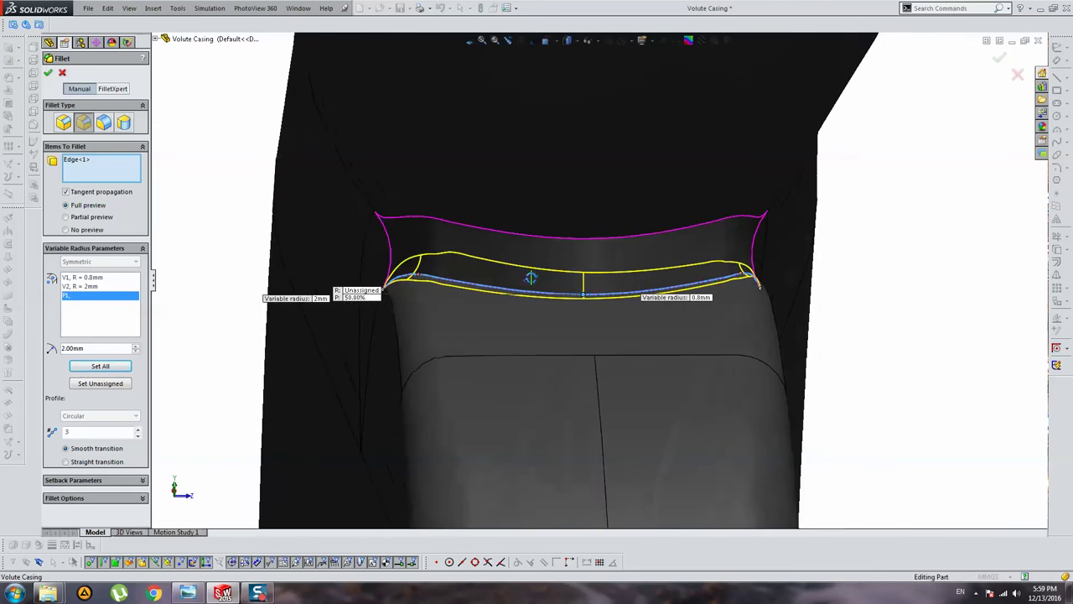
Confirm 2 mm at the midpoint and 0.8 mm at the ends, then accept VarFillet3
left_click(89, 461)
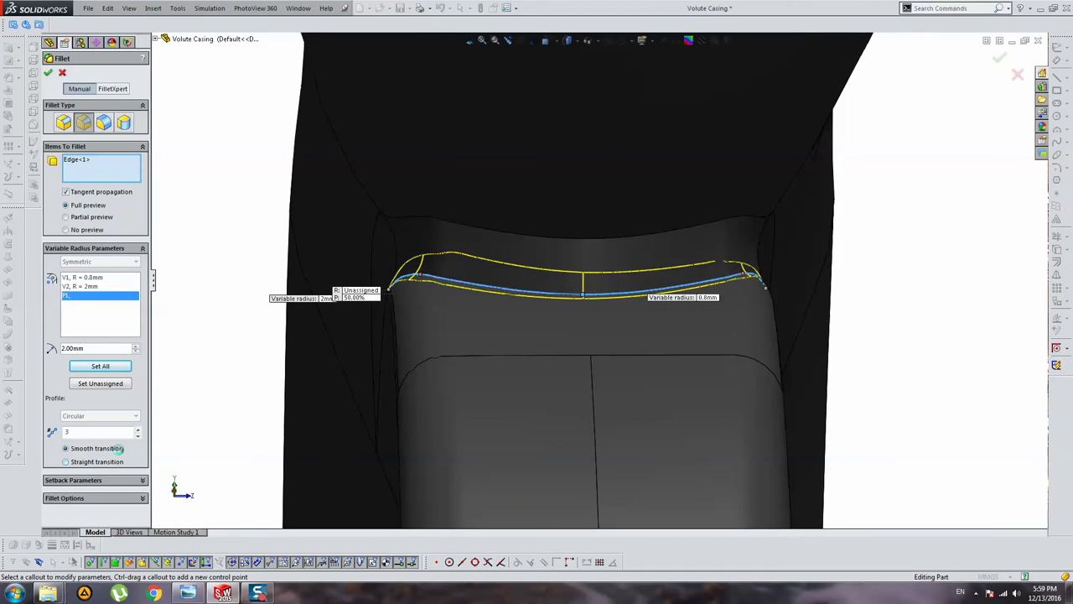
left_click(112, 448)
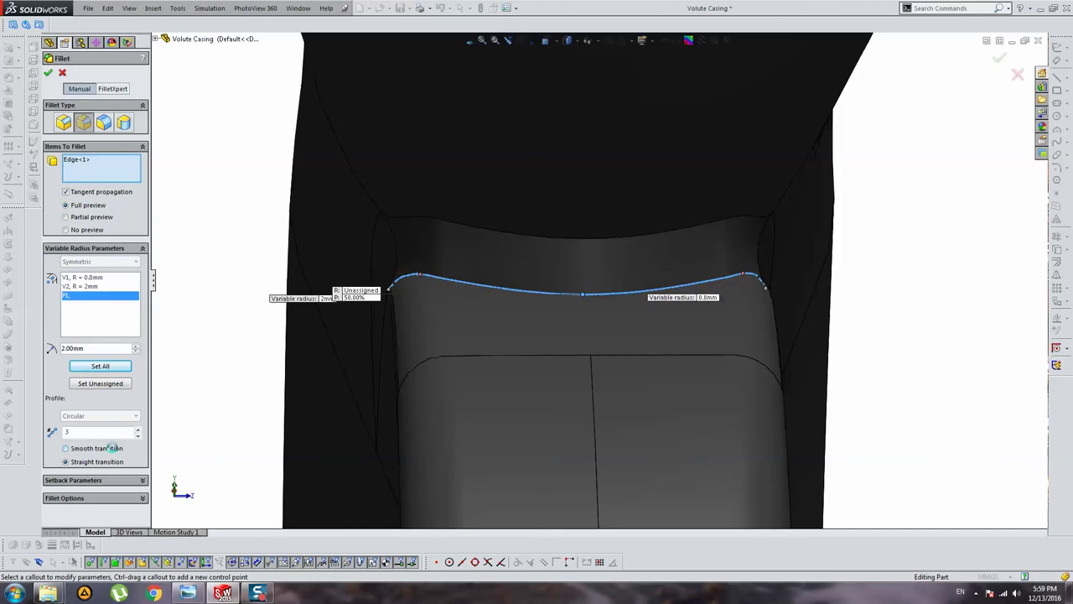
mouse_move(470, 313)
middle_mouse_down()
mouse_move(644, 267)
mouse_move(615, 242)
mouse_move(619, 278)
mouse_move(695, 287)
mouse_move(383, 280)
mouse_move(386, 265)
middle_mouse_up()
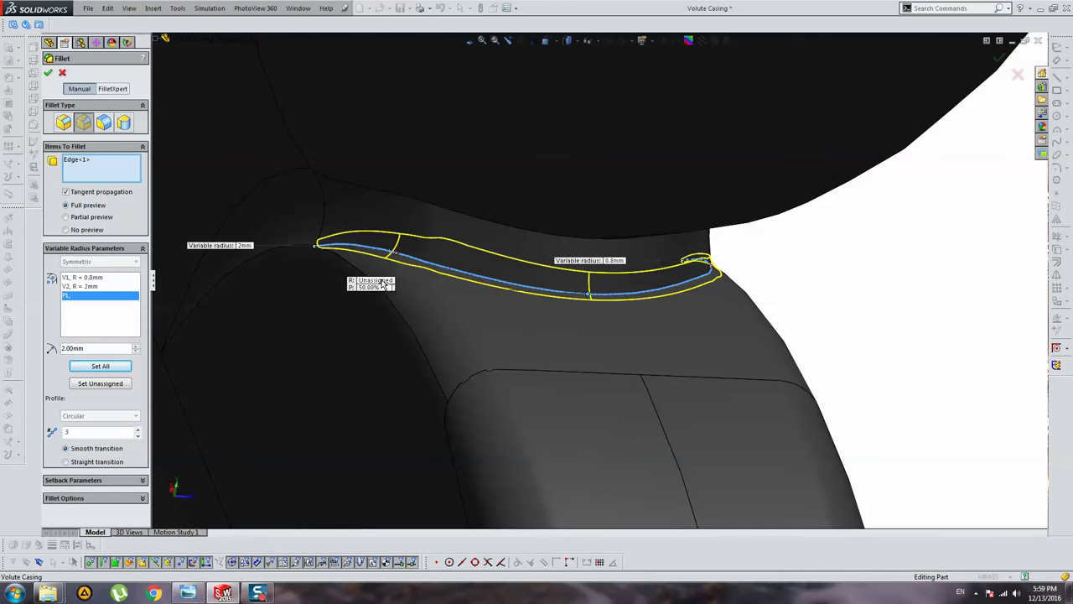
left_click(381, 281)
type("2")
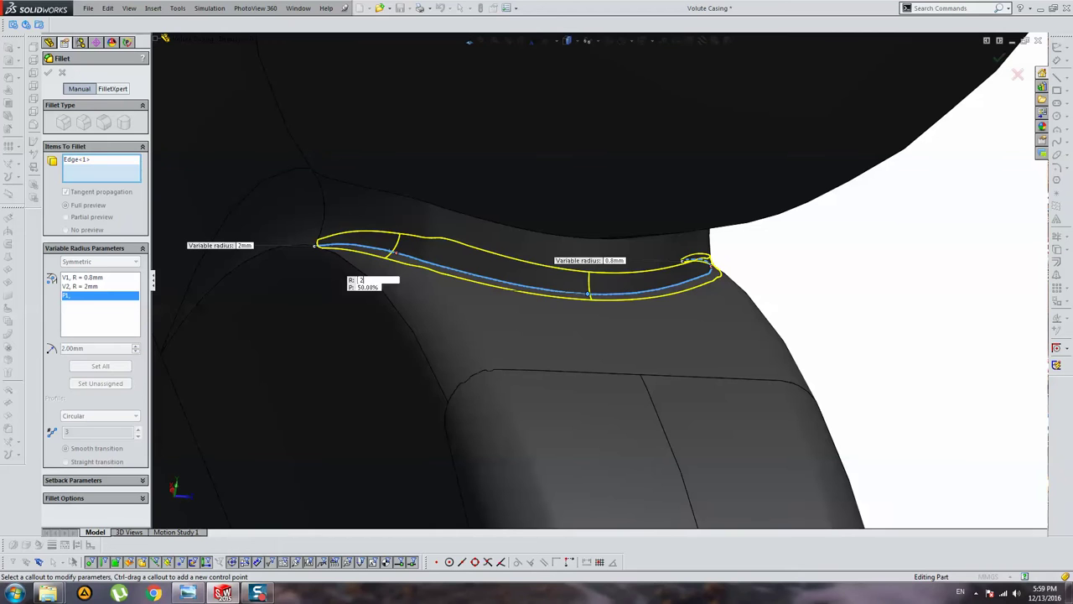
key("Return")
left_click(247, 246)
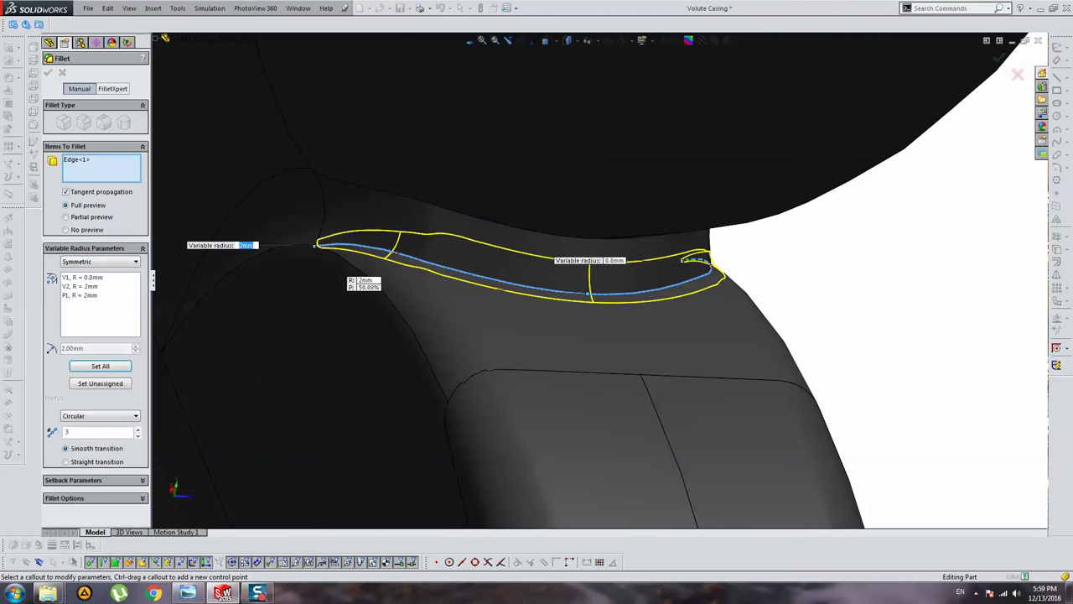
type(".8")
key("Return")
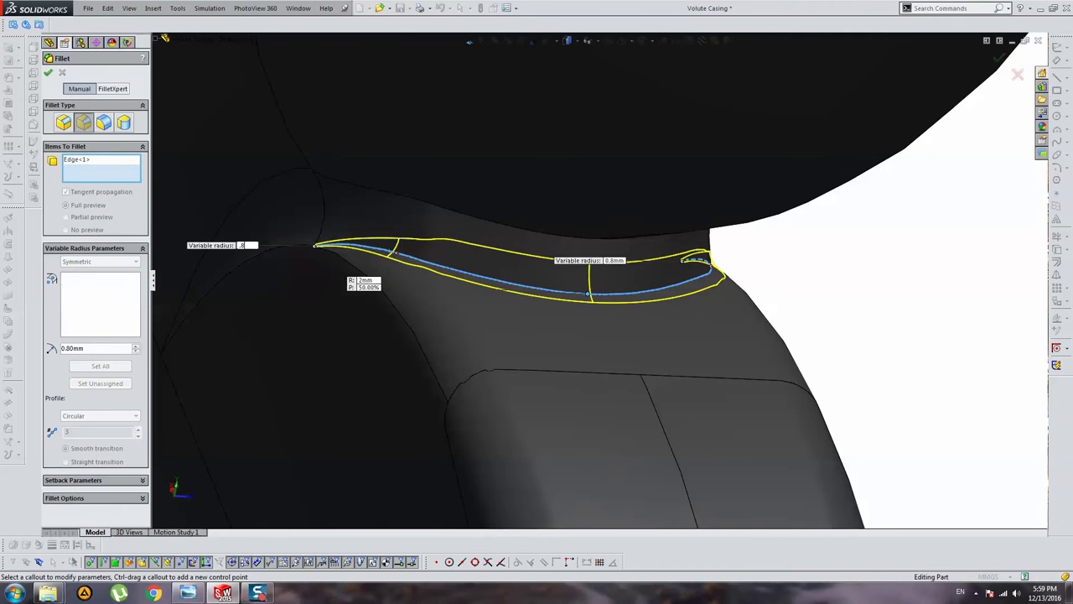
middle_click_drag(422, 247, 426, 266)
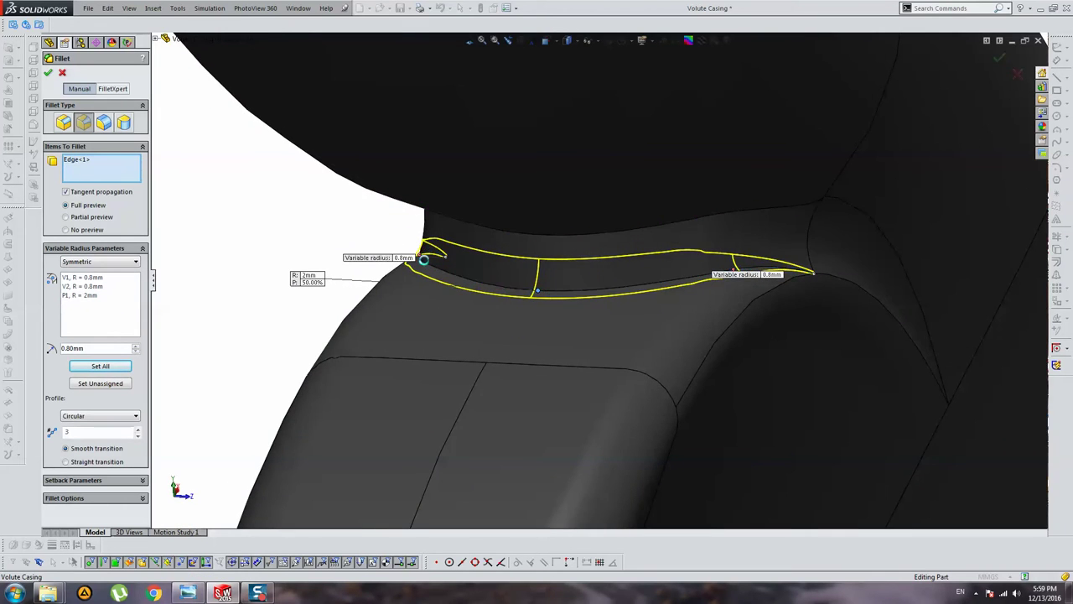
key("Return")
middle_click_drag(551, 280, 556, 305)
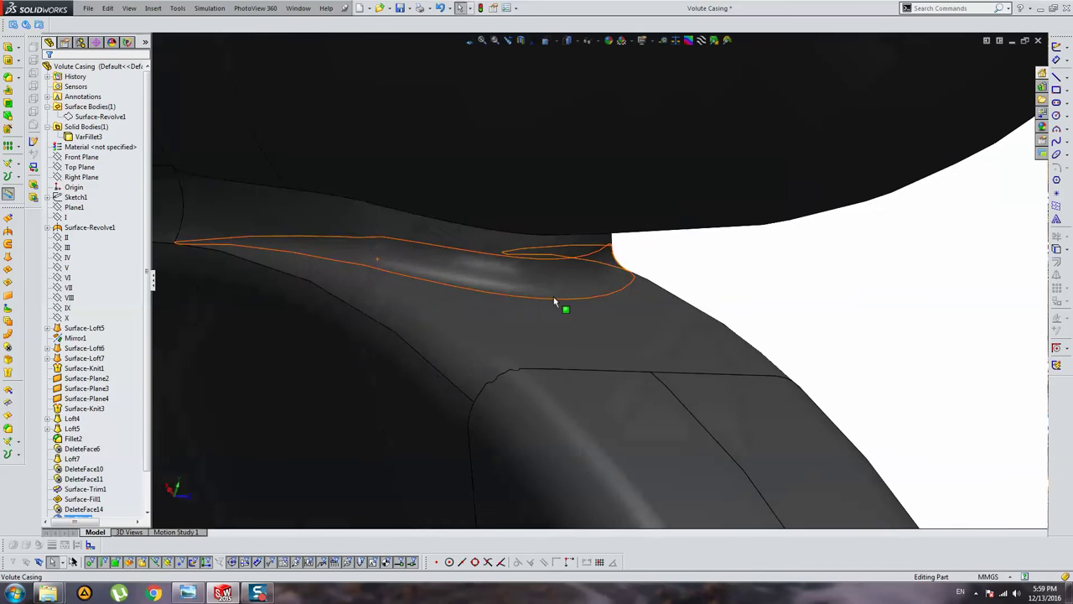
left_click(446, 263)
Round the upper junction edge above VarFillet3 with a constant 1.8 mm fillet
left_click(472, 213)
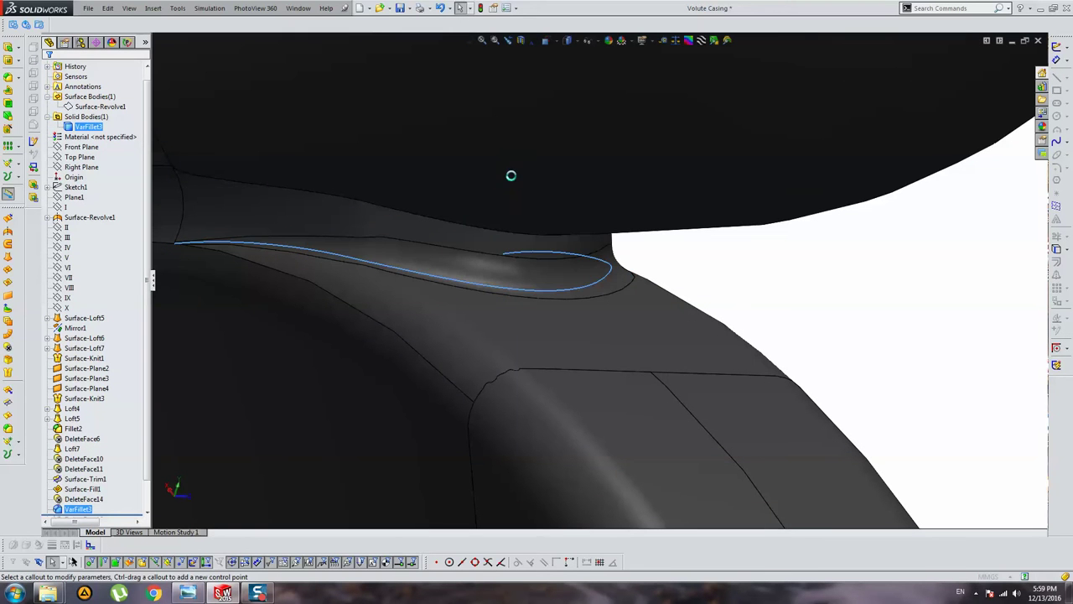
middle_click_drag(572, 221, 508, 257)
key("Return")
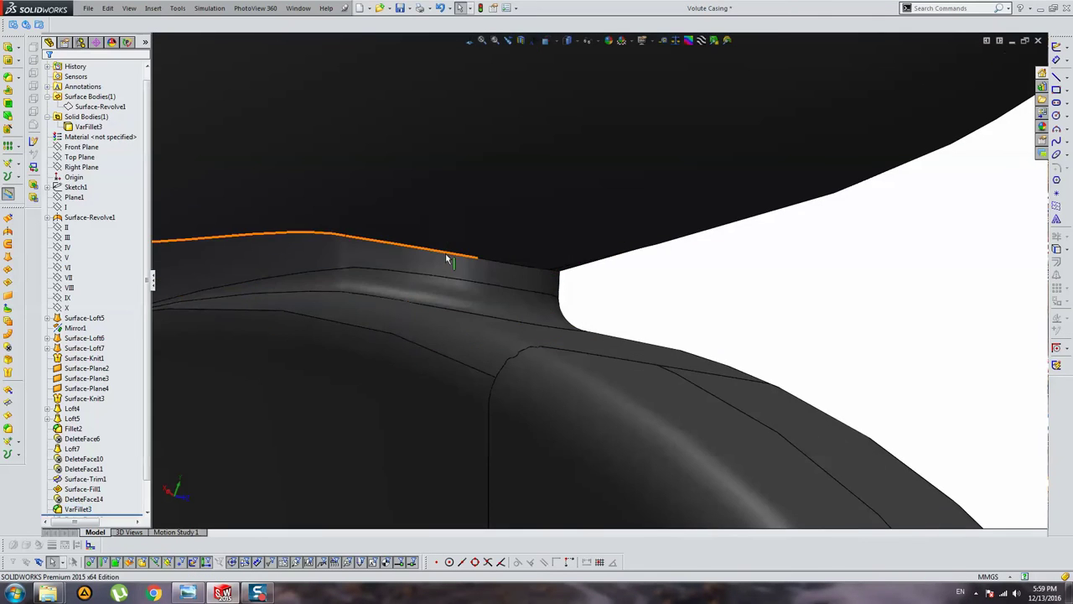
left_click(472, 264)
left_click(515, 223)
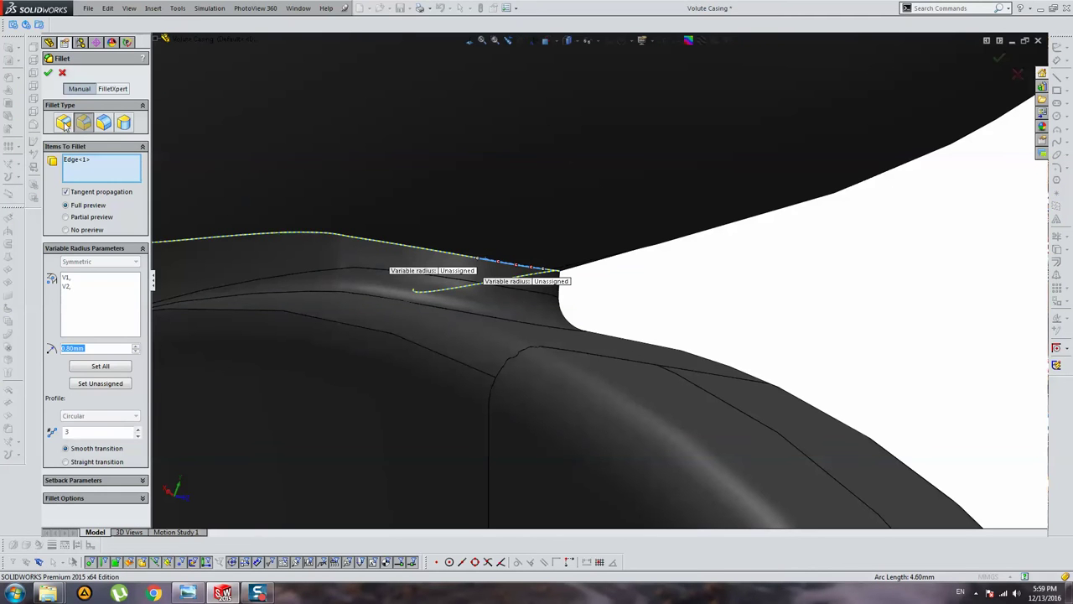
left_click(63, 123)
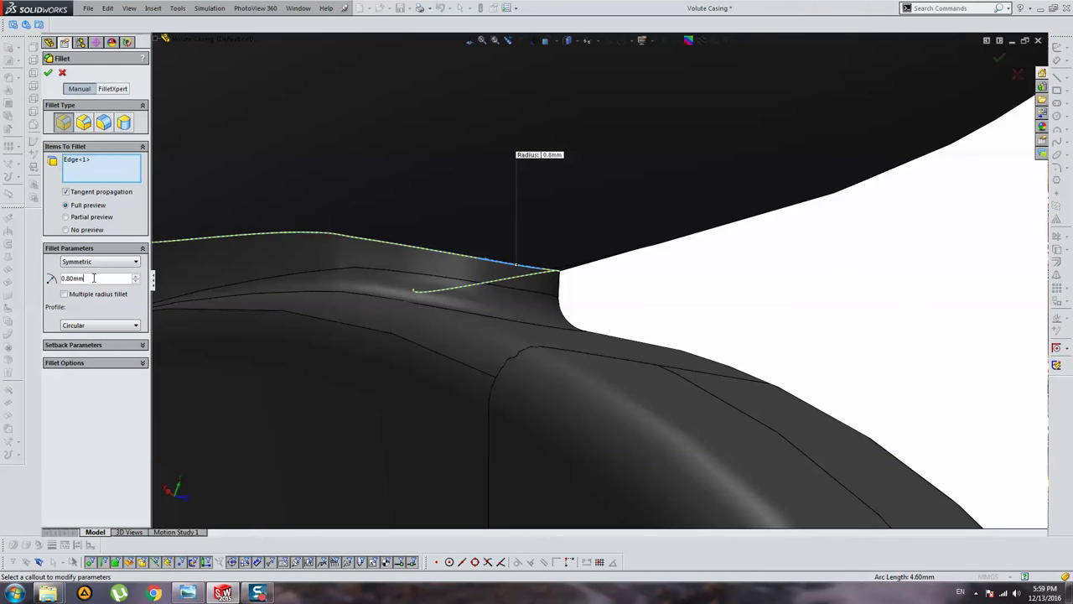
type("2.")
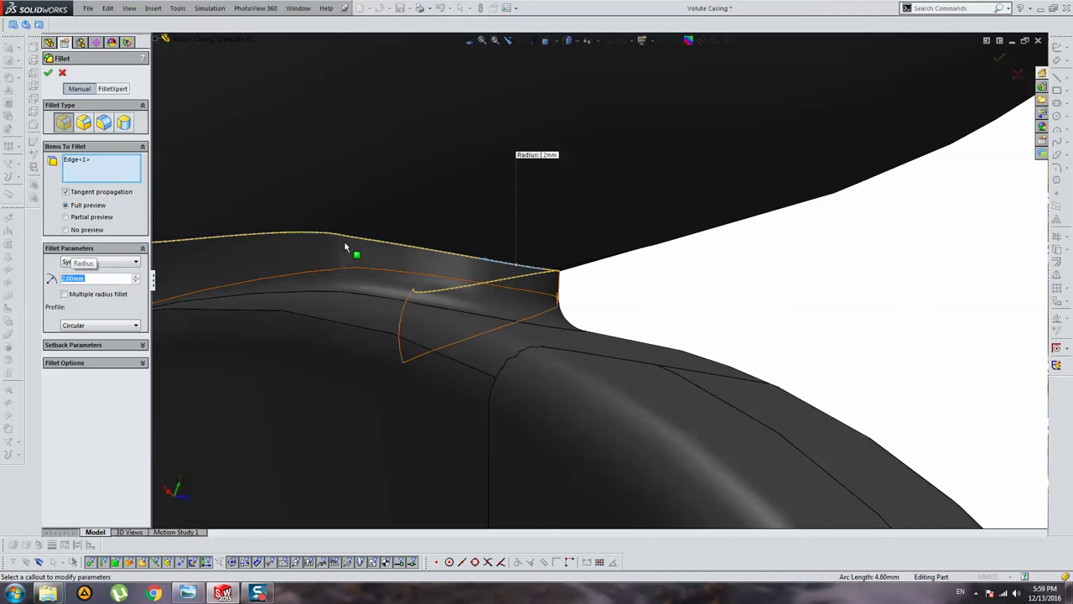
key("BackSpace")
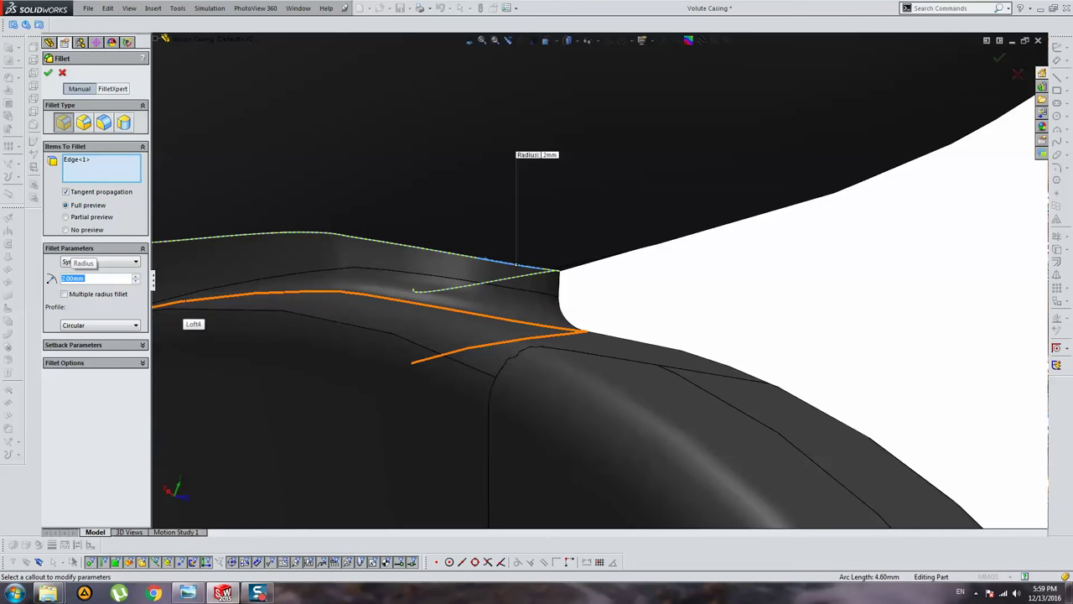
type("1.8")
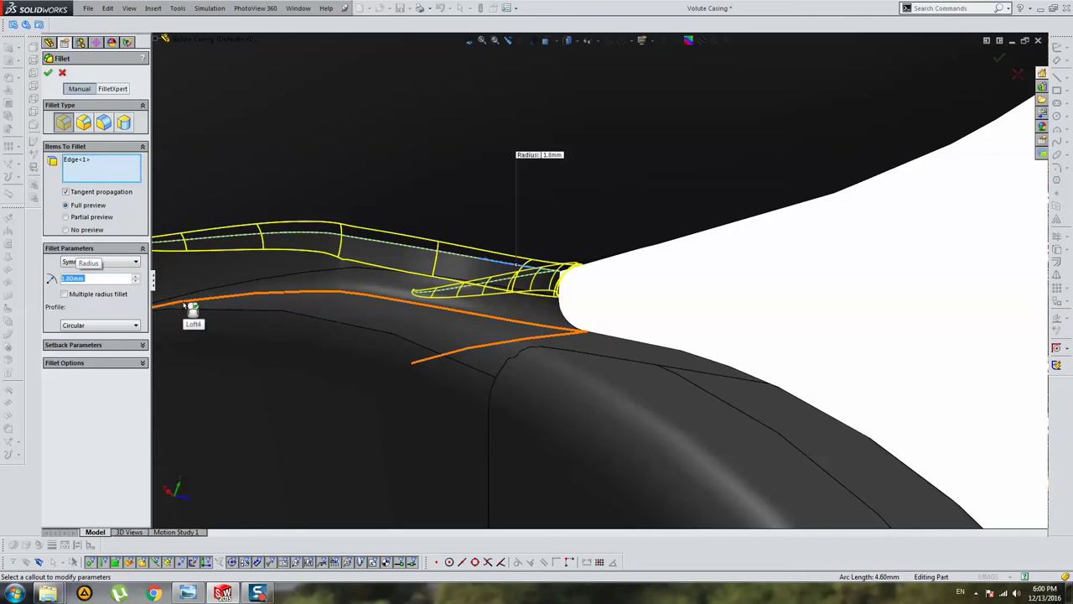
mouse_move(407, 305)
middle_mouse_down()
mouse_move(456, 304)
mouse_move(505, 264)
mouse_move(467, 270)
middle_mouse_up()
key("Return")
scroll(467, 270, "up", 5)
mouse_move(568, 278)
middle_mouse_down()
mouse_move(713, 283)
mouse_move(559, 292)
mouse_move(637, 289)
middle_mouse_up()
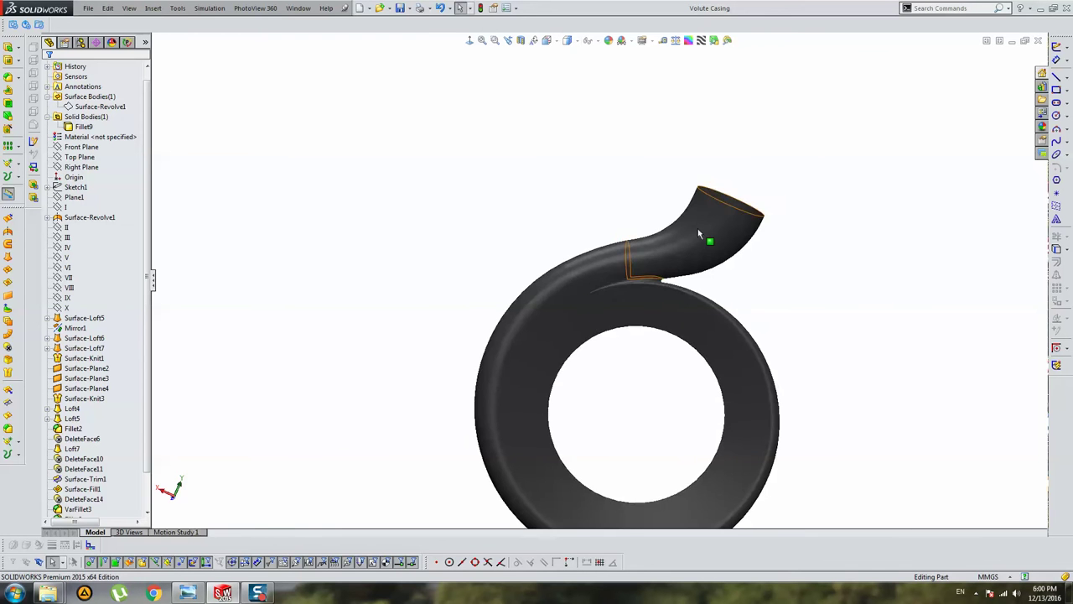
Orbit and zoom around the ring's upper edge, then bring the whole volute back into view
scroll(678, 296, "down", 3)
scroll(705, 283, "down", 2)
mouse_move(551, 250)
middle_mouse_down()
mouse_move(587, 263)
mouse_move(688, 252)
middle_mouse_up()
scroll(696, 281, "up", 2)
scroll(700, 285, "up", 3)
middle_click_drag(704, 288, 763, 261)
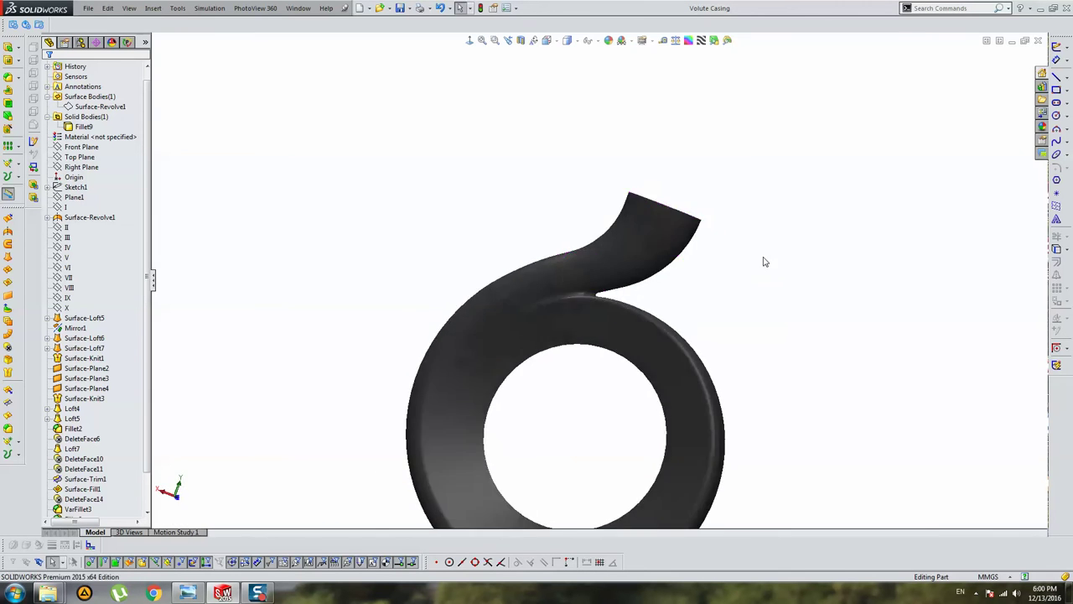
scroll(764, 261, "up", 3)
scroll(138, 369, "down", 2)
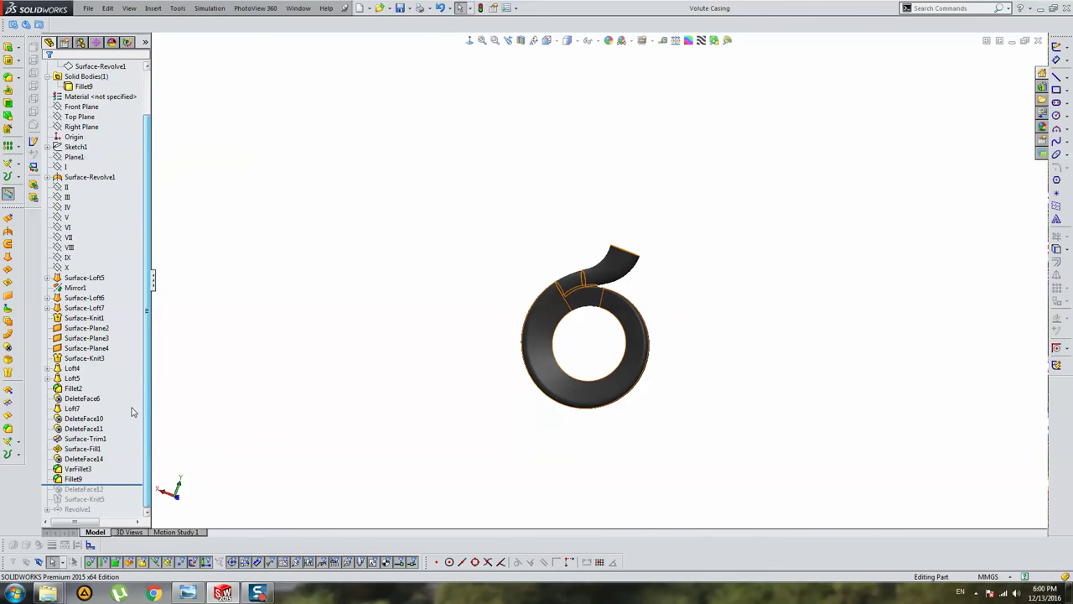
Move the rollback bar below DeleteFace12 and delete the DeleteFace12 feature
left_click(94, 492)
left_click_drag(115, 484, 94, 495)
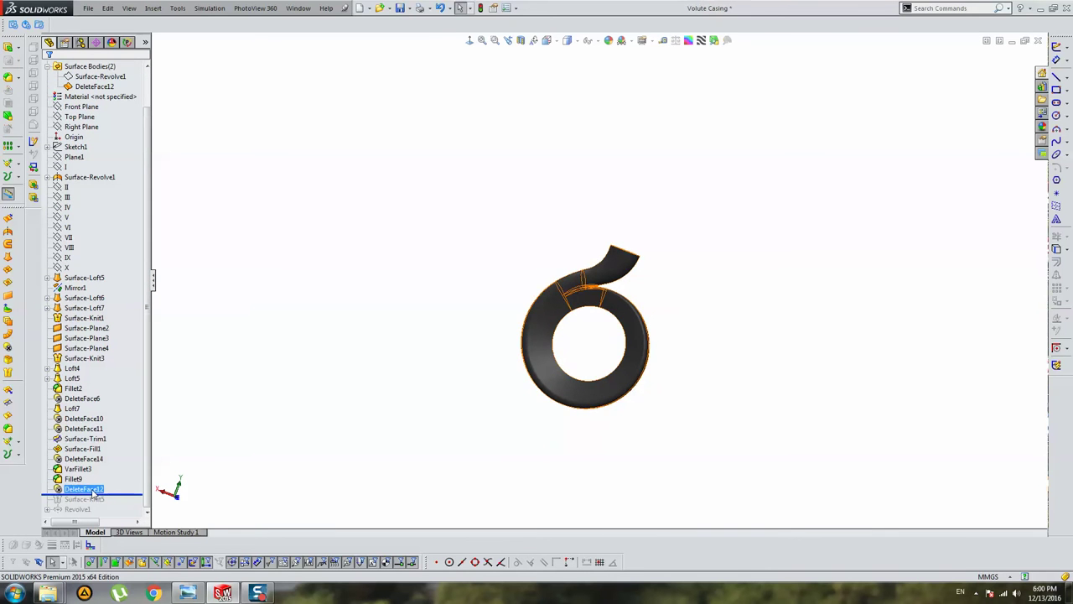
scroll(591, 325, "down", 1)
scroll(591, 324, "down", 5)
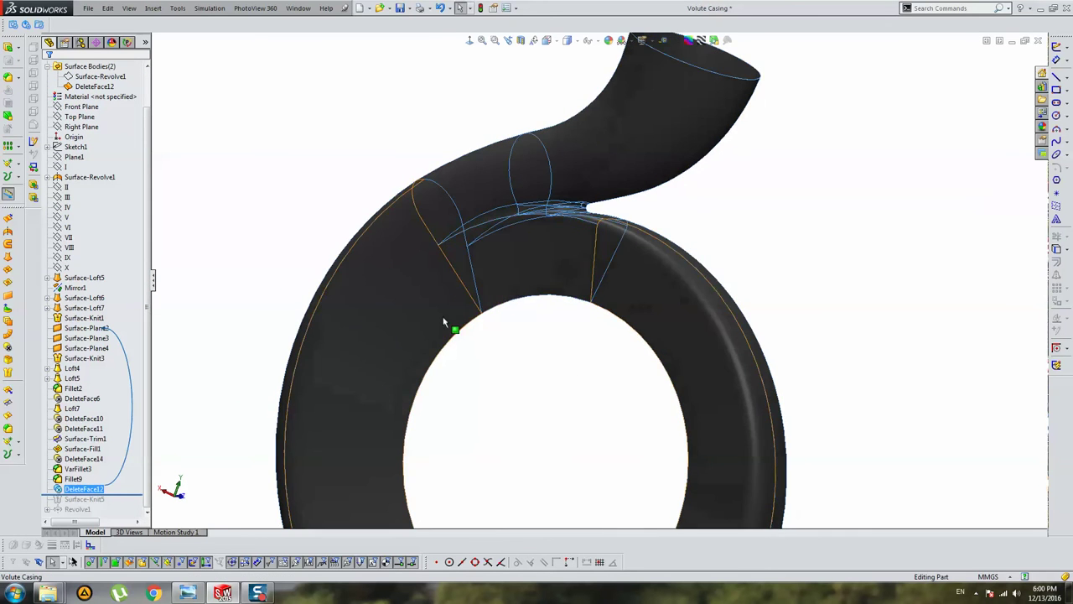
key("Delete")
key("Return")
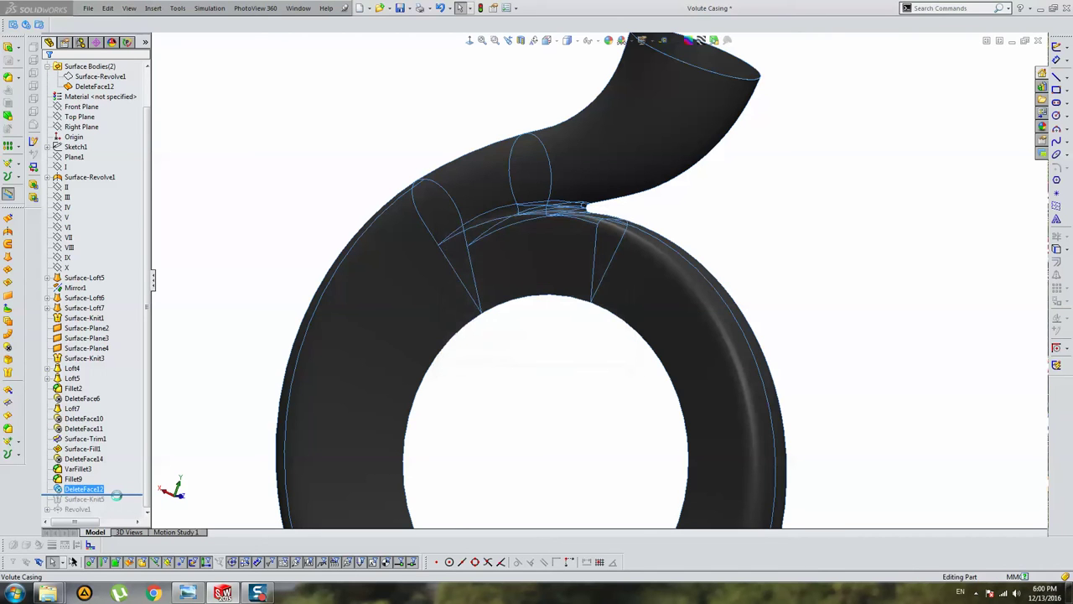
Delete Surface-Knit5 and roll forward past Revolve1 so the casing rebuilds as one solid
left_click(105, 499)
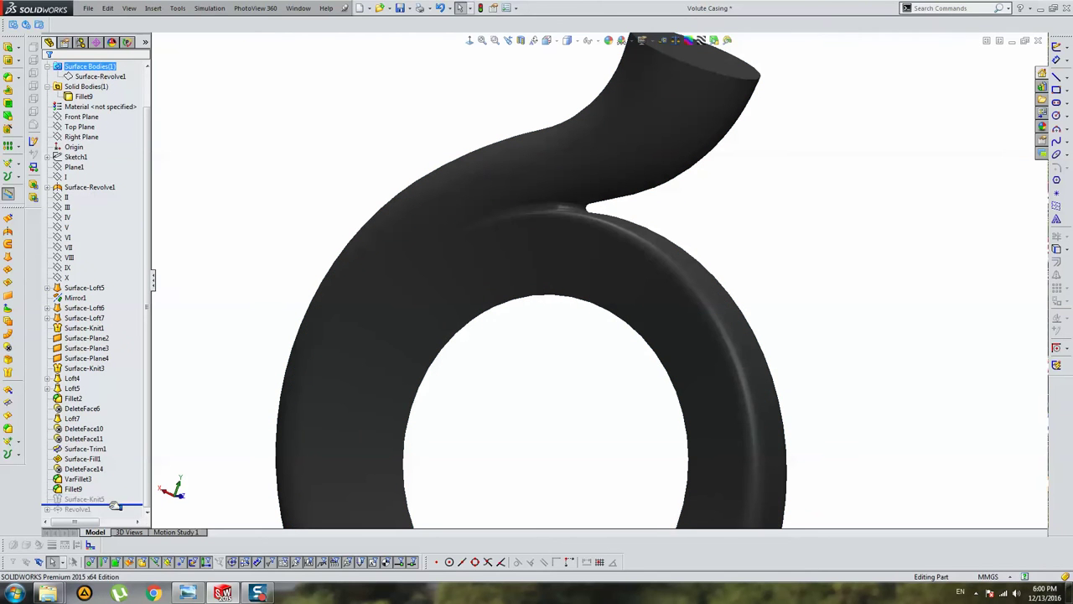
key("Delete")
key("Return")
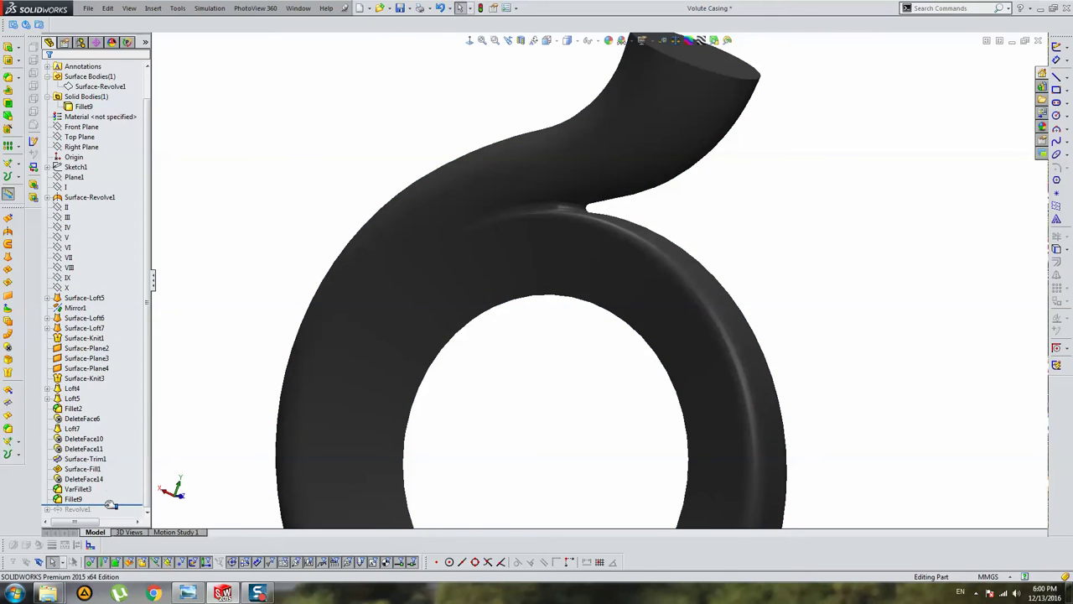
left_click_drag(110, 506, 109, 514)
scroll(592, 252, "down", 3)
scroll(579, 293, "up", 1)
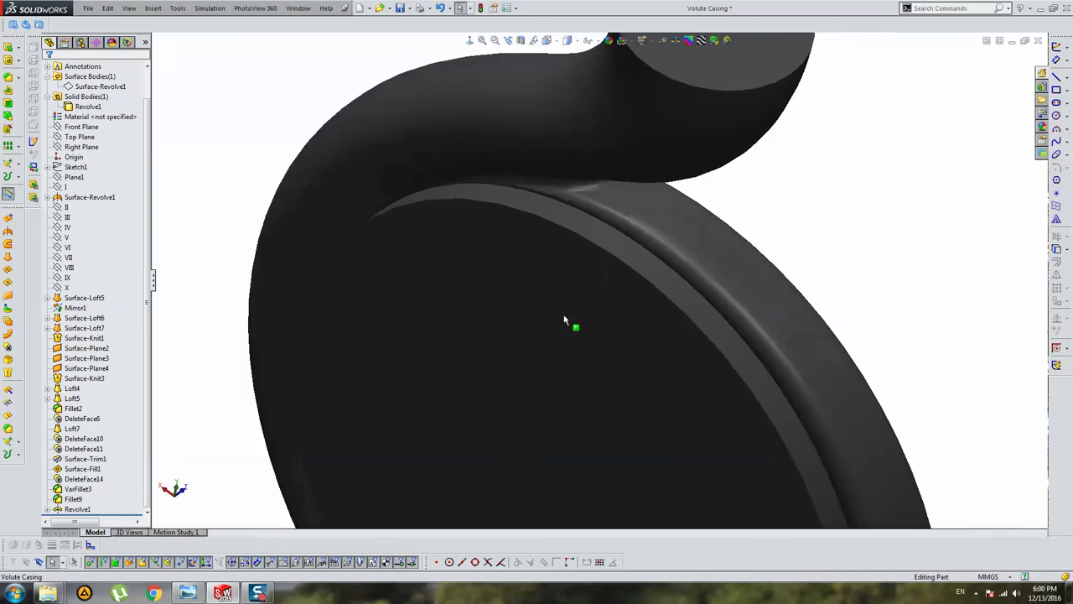
mouse_move(565, 320)
middle_mouse_down()
mouse_move(474, 208)
mouse_move(659, 304)
mouse_move(551, 297)
mouse_move(635, 159)
middle_mouse_up()
scroll(659, 305, "up", 3)
left_click(567, 41)
left_click(571, 67)
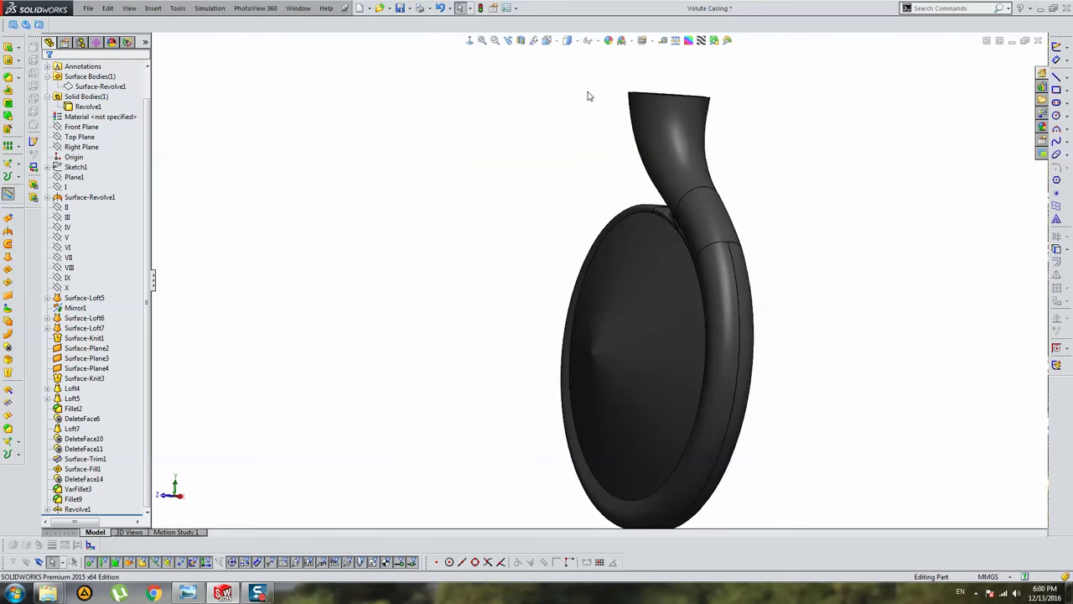
mouse_move(869, 290)
middle_mouse_down()
mouse_move(760, 185)
mouse_move(827, 244)
middle_mouse_up()
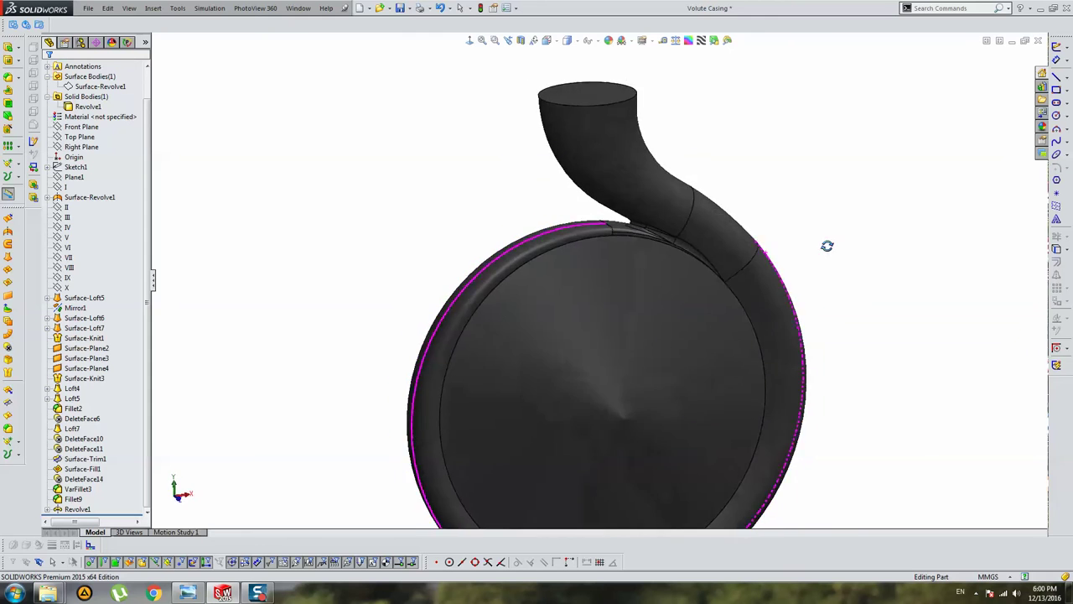
scroll(710, 240, "down", 3)
scroll(840, 299, "down", 3)
scroll(839, 299, "up", 5)
mouse_move(850, 311)
middle_mouse_down()
mouse_move(737, 280)
mouse_move(608, 268)
mouse_move(651, 236)
mouse_move(664, 254)
middle_mouse_up()
scroll(628, 251, "up", 3)
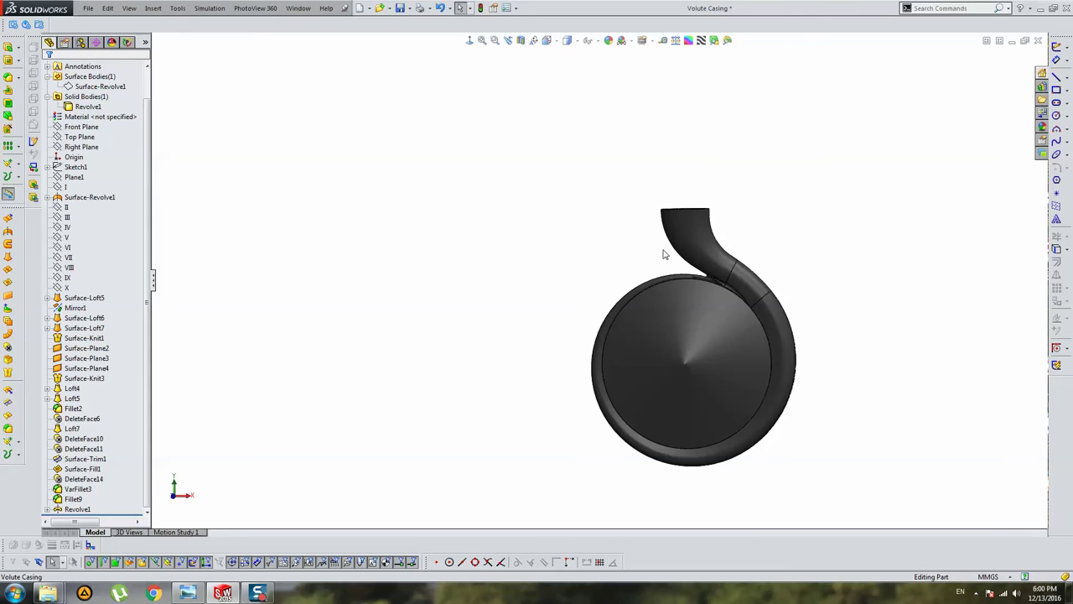
mouse_move(687, 305)
middle_mouse_down()
mouse_move(582, 292)
mouse_move(606, 301)
mouse_move(640, 374)
middle_mouse_up()
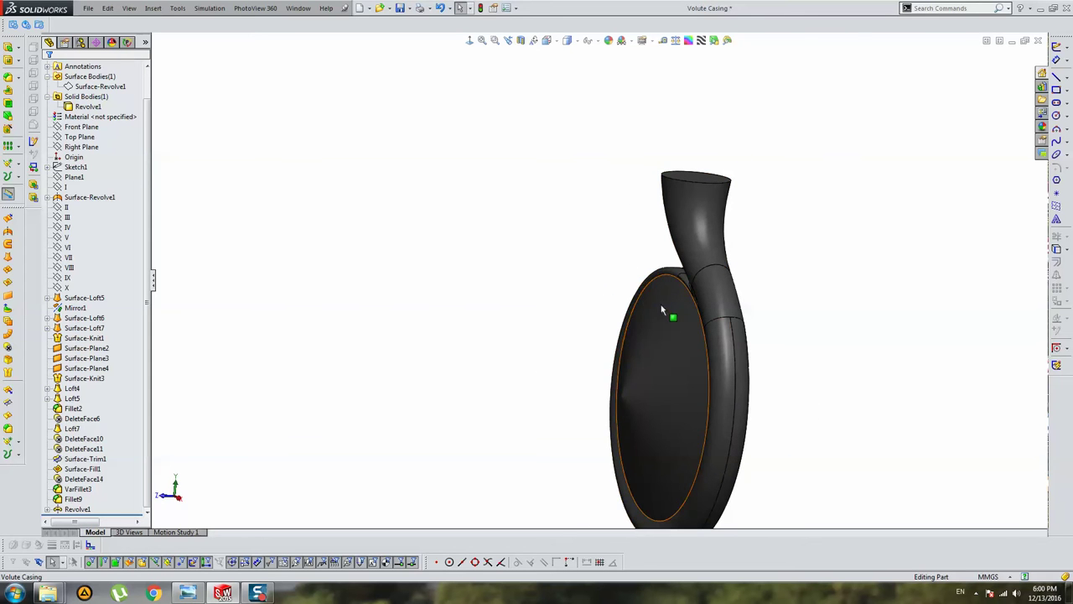
mouse_move(661, 296)
middle_mouse_down()
mouse_move(673, 323)
mouse_move(768, 295)
middle_mouse_up()
scroll(739, 369, "up", 3)
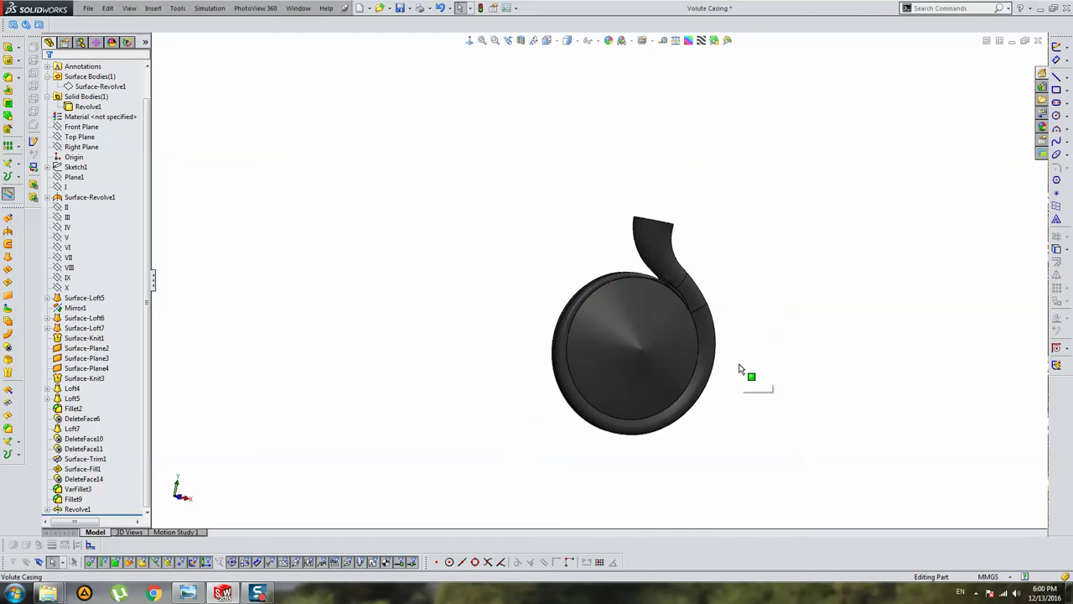
middle_click_drag(517, 298, 487, 264)
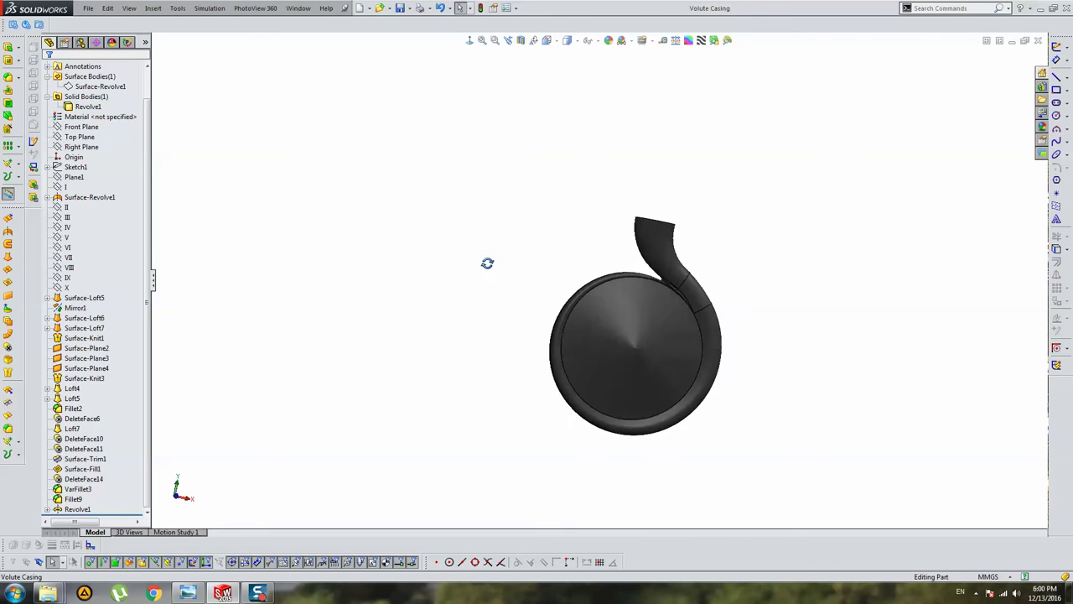
scroll(674, 311, "down", 3)
scroll(654, 304, "down", 2)
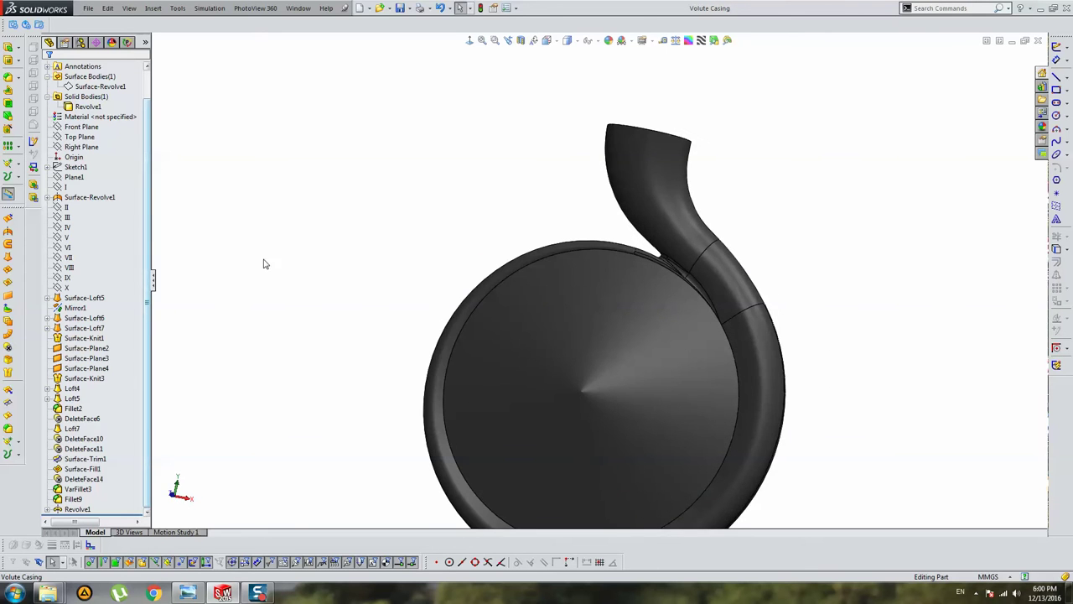
left_click(48, 97)
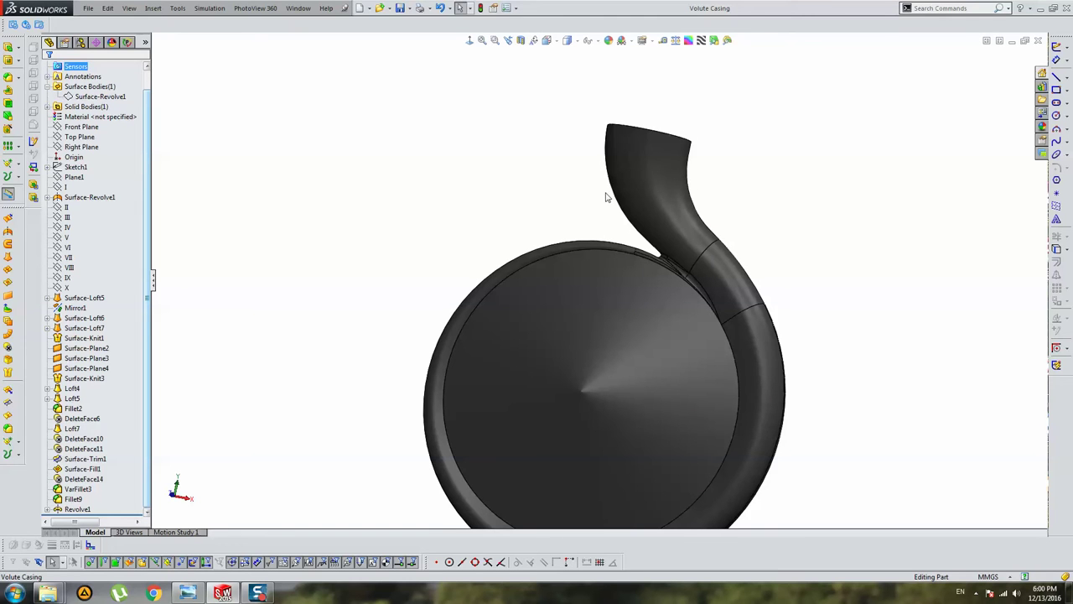
left_click(644, 210)
left_click(538, 176)
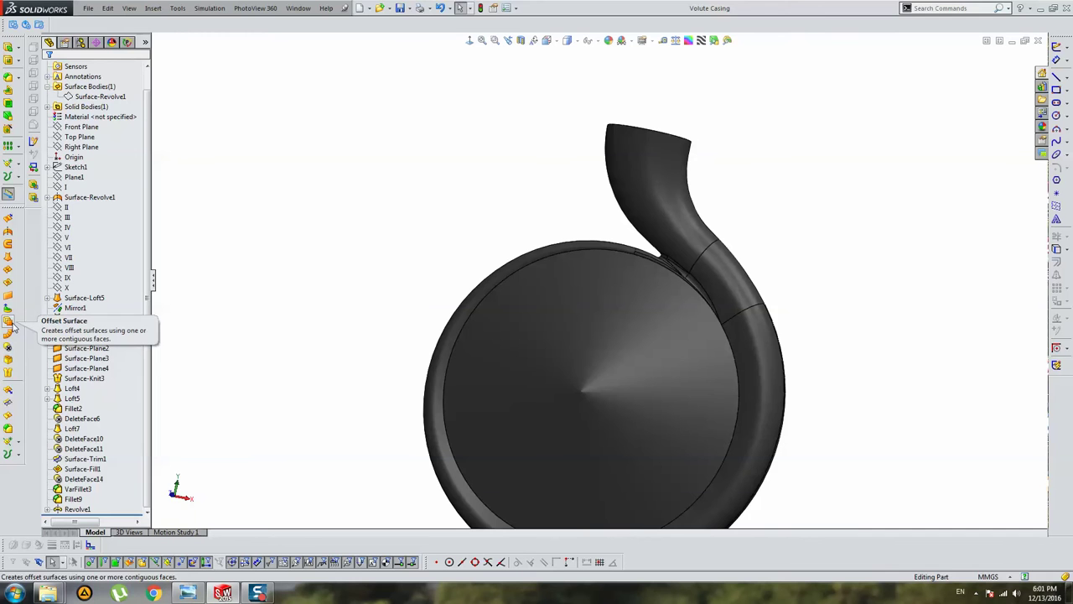
left_click(9, 322)
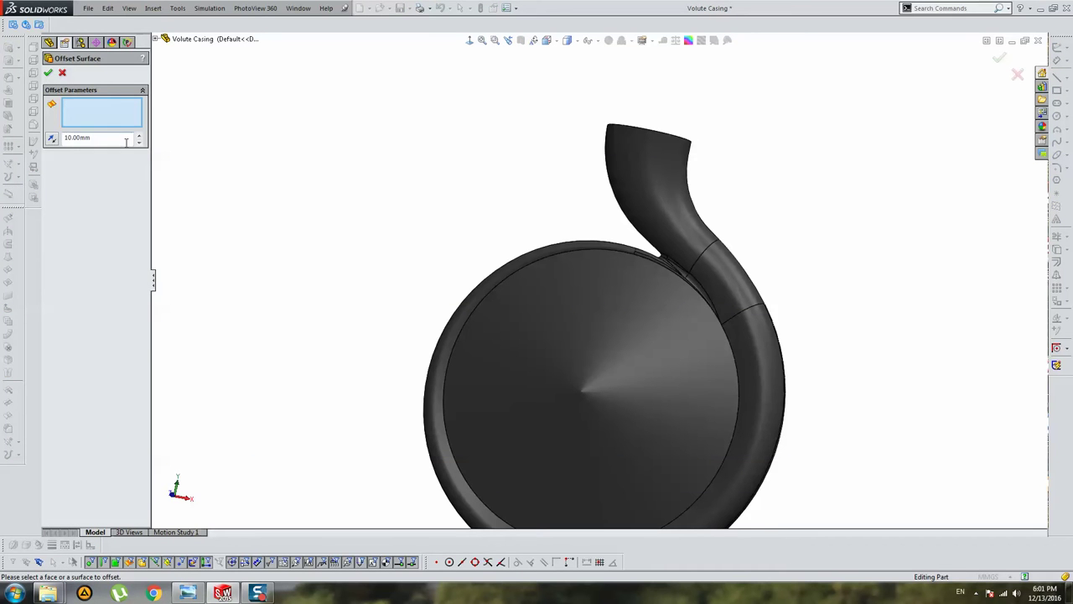
left_click(613, 156)
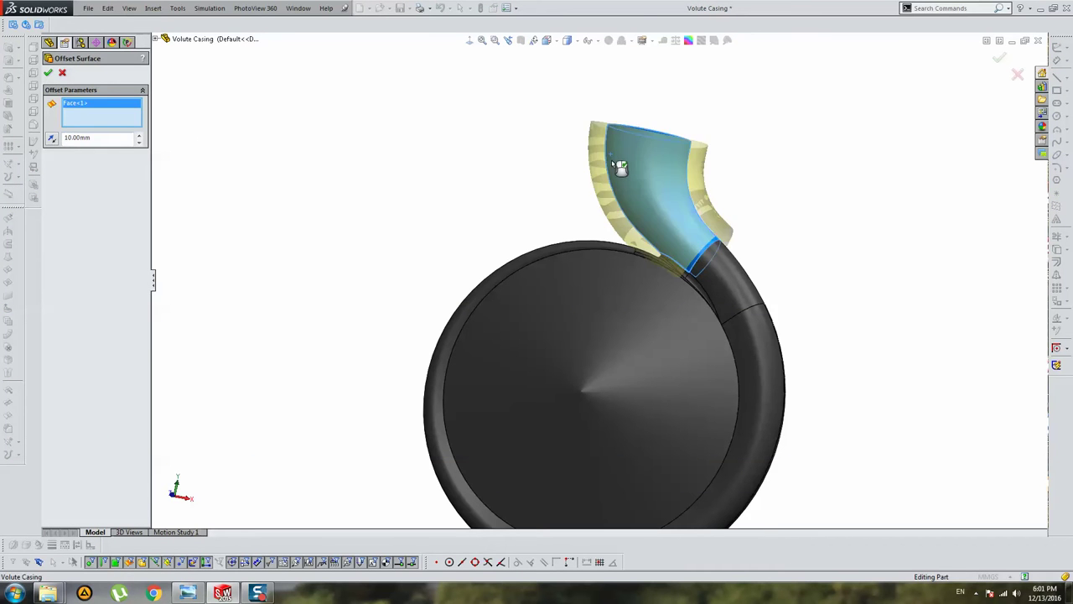
middle_click_drag(617, 167, 602, 212)
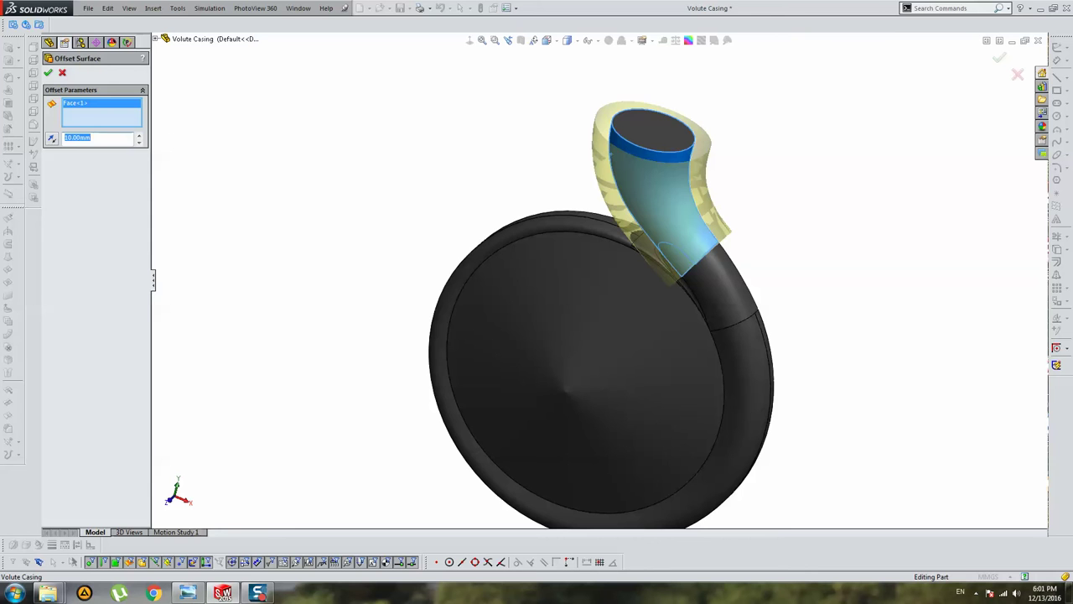
type("5")
key("Return")
scroll(638, 168, "down", 3)
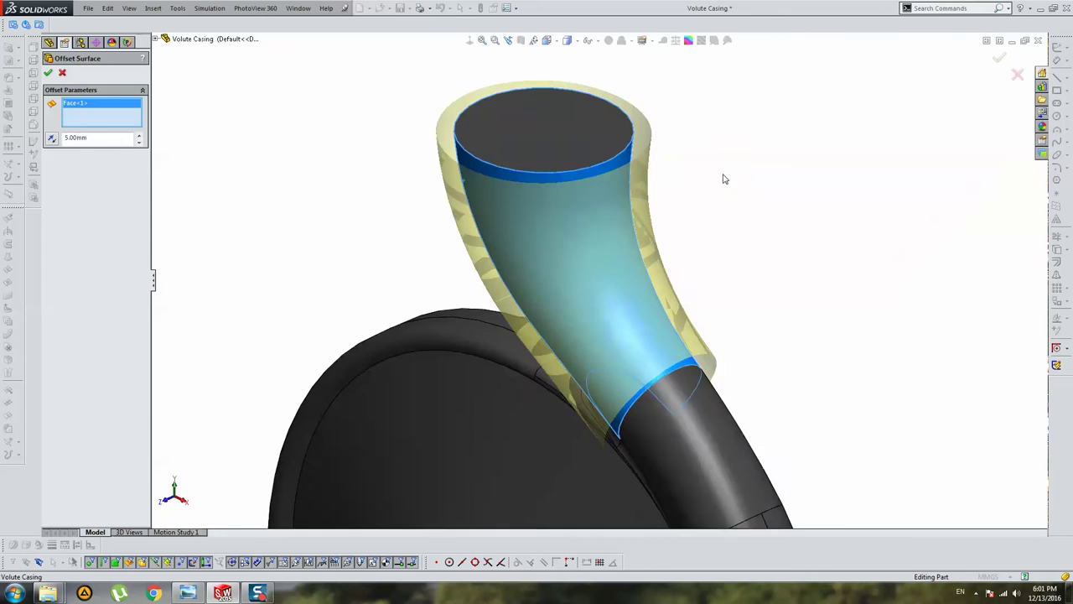
mouse_move(721, 175)
middle_mouse_down()
mouse_move(711, 288)
mouse_move(724, 155)
middle_mouse_up()
scroll(702, 314, "up", 5)
scroll(676, 297, "down", 5)
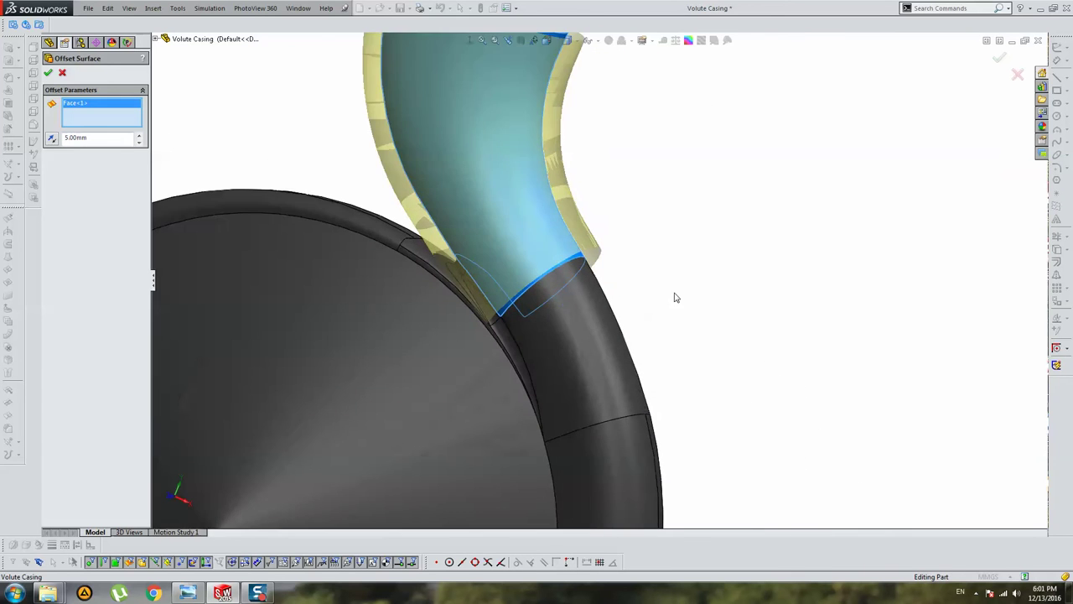
key("Escape")
scroll(521, 272, "up", 5)
middle_click_drag(521, 272, 555, 328)
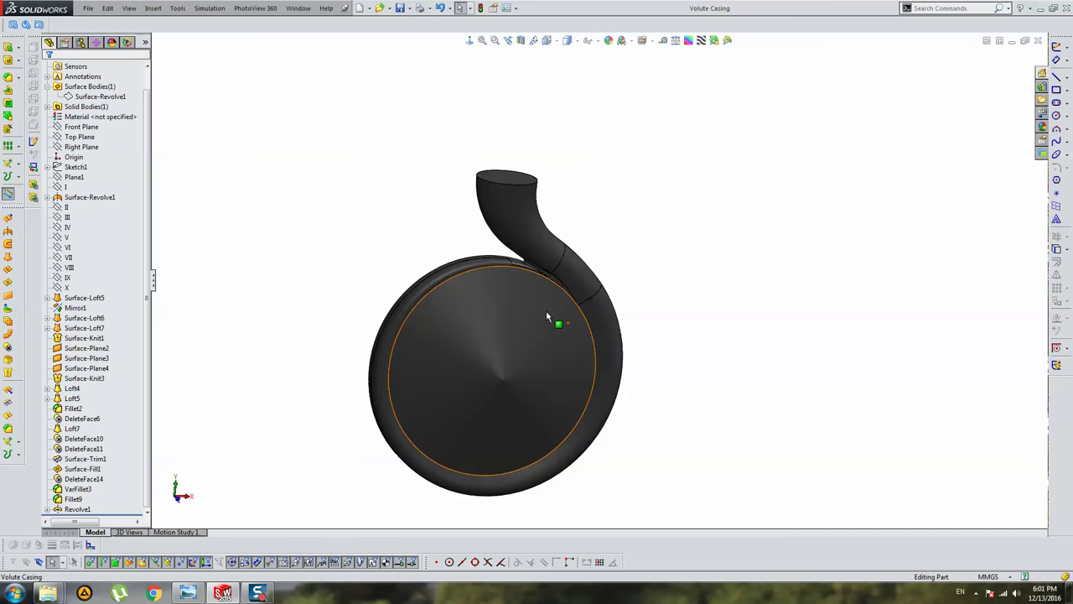
scroll(550, 211, "down", 3)
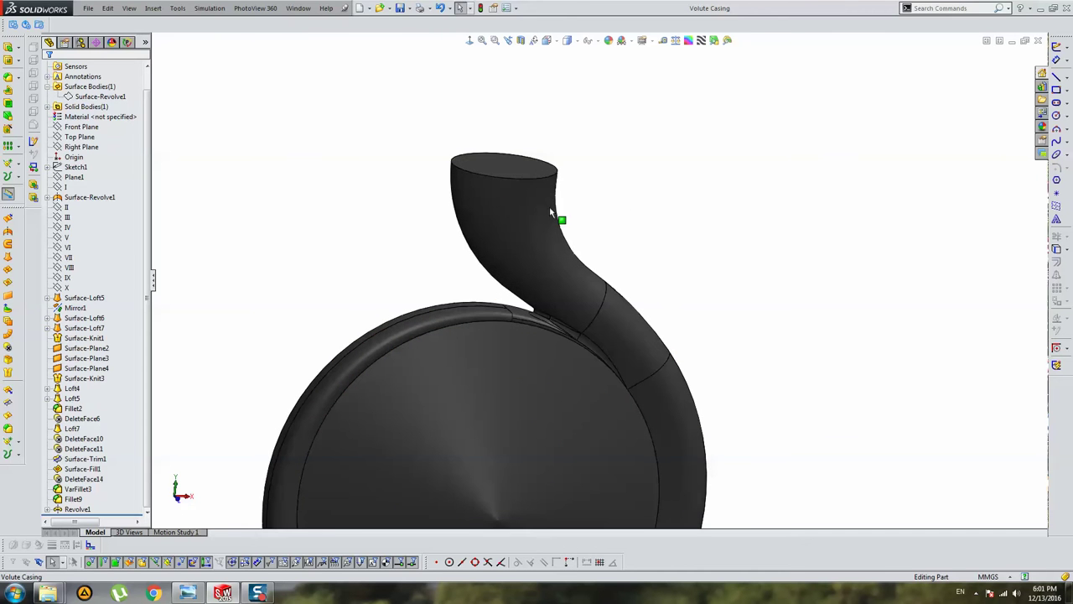
left_click(500, 168)
middle_click_drag(716, 184, 671, 72)
left_click(663, 40)
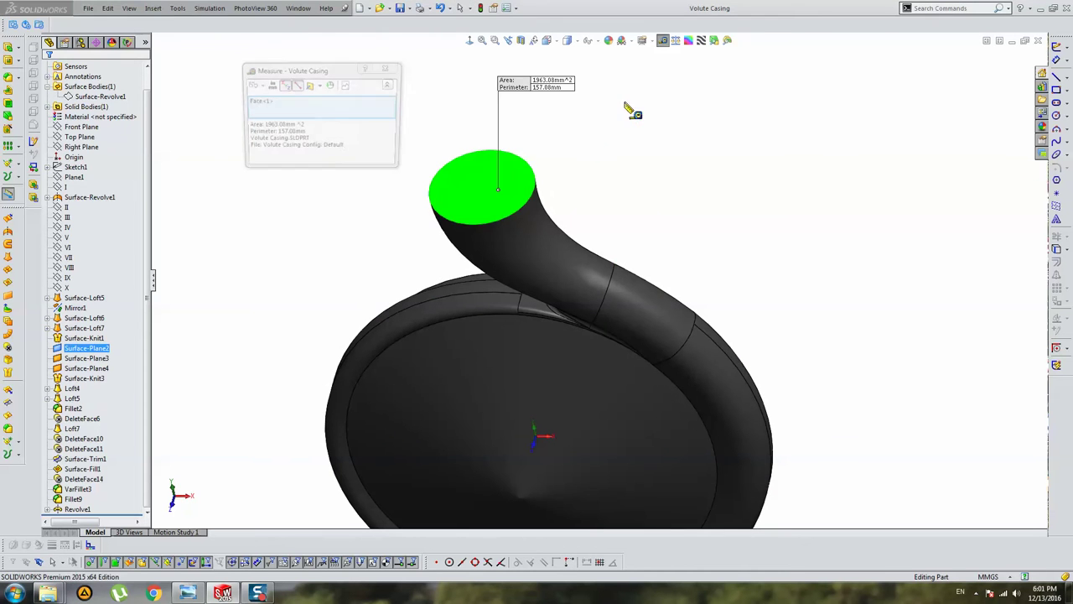
left_click(539, 125)
left_click(535, 191)
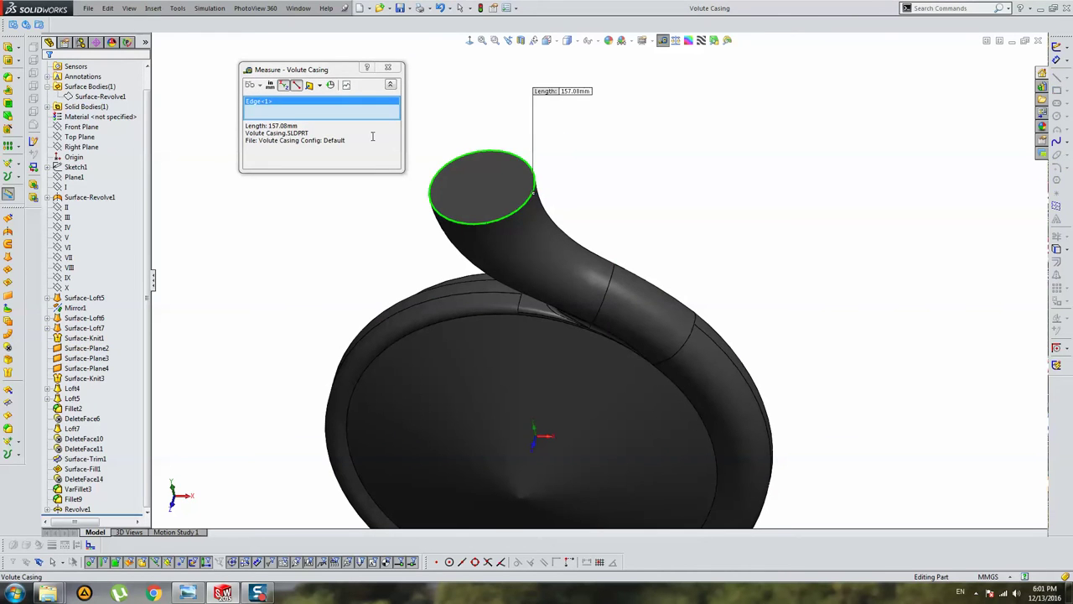
left_click(558, 75)
left_click(526, 195)
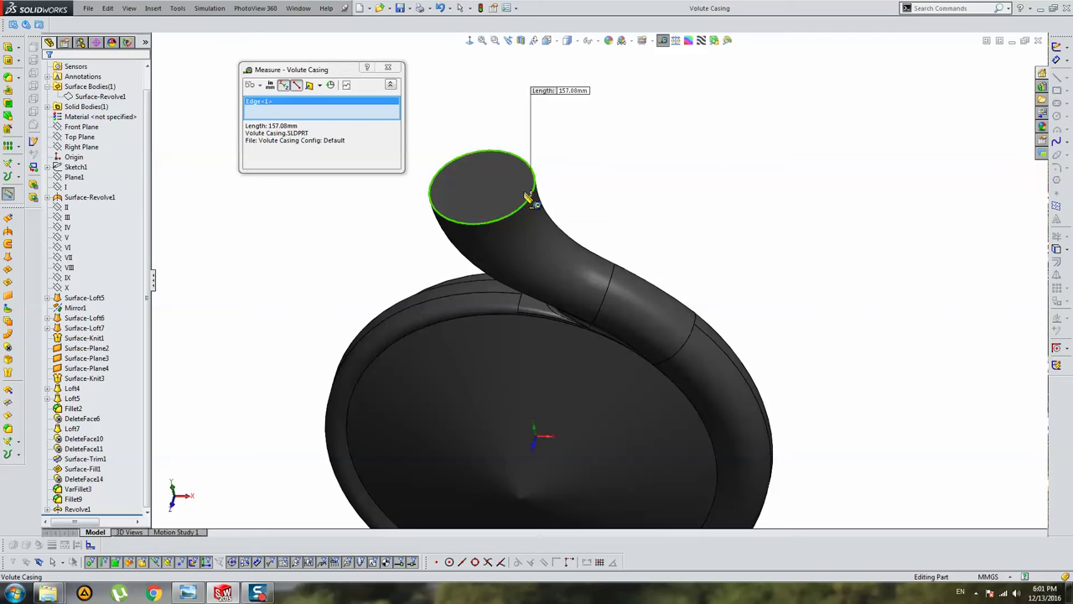
key("Escape")
left_click(455, 198)
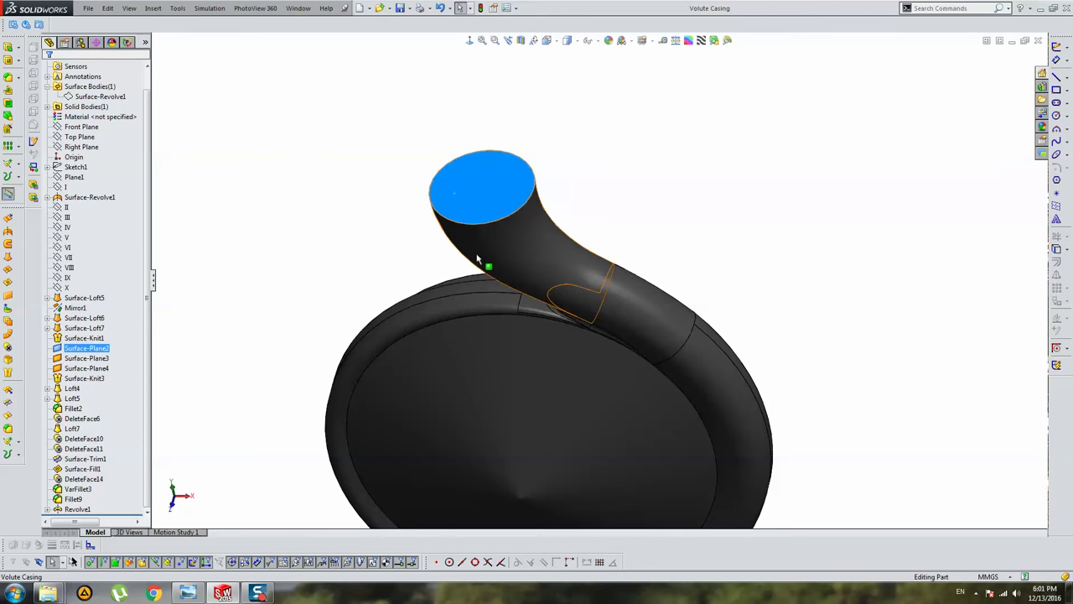
left_click(490, 257)
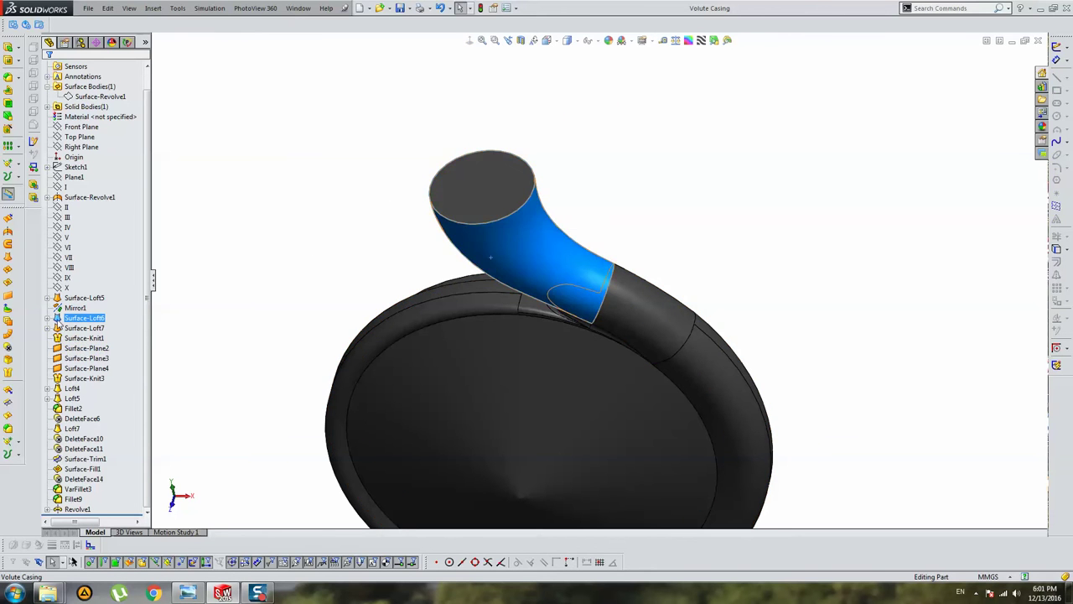
left_click(47, 318)
left_click(96, 338)
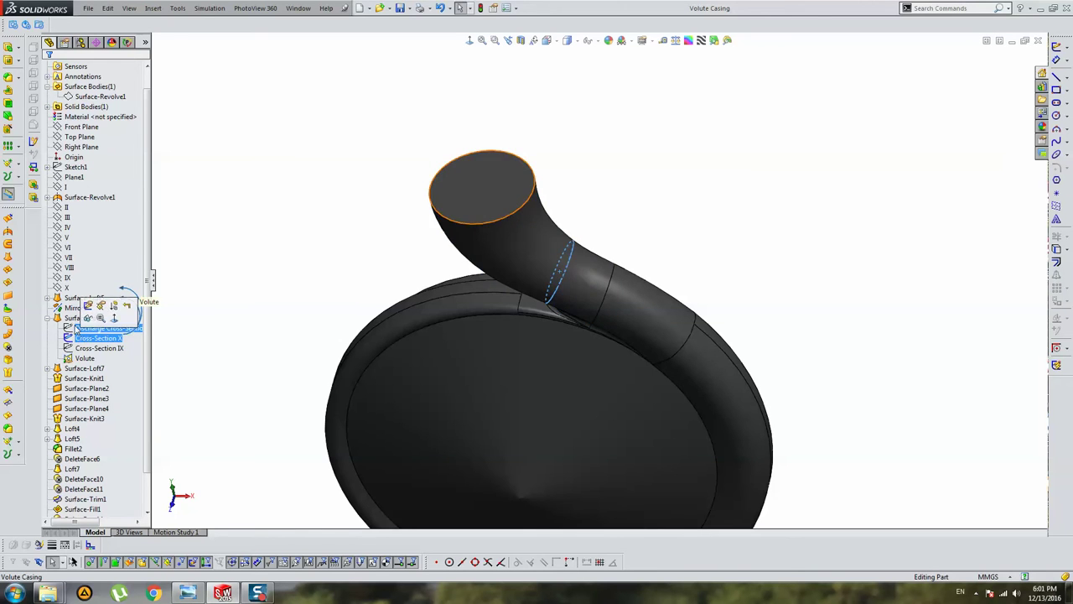
left_click(100, 328)
middle_click_drag(542, 220, 498, 160)
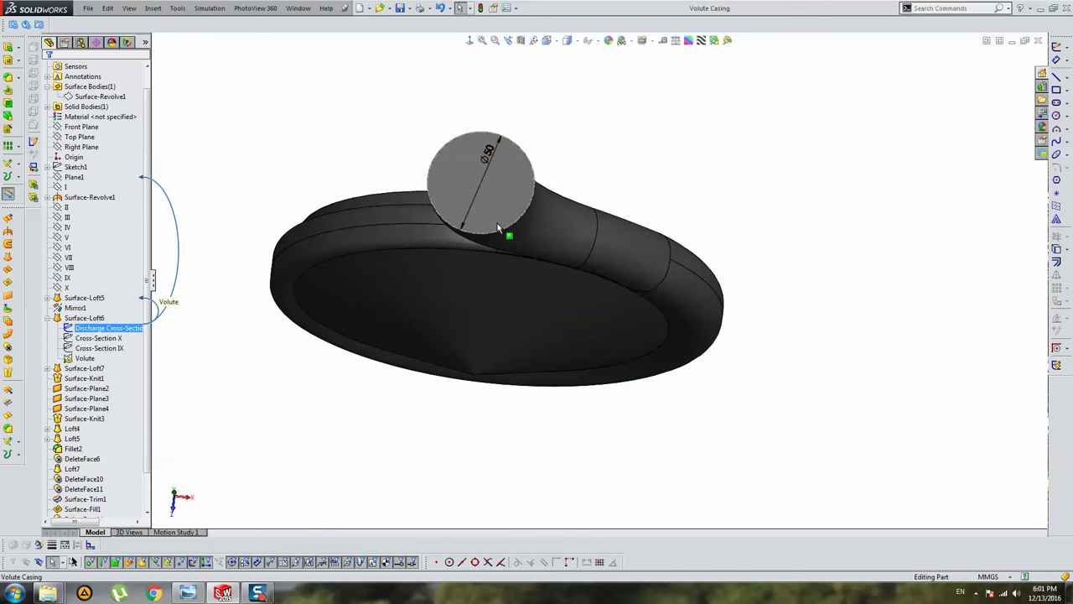
key("ctrl+1")
left_click(579, 149)
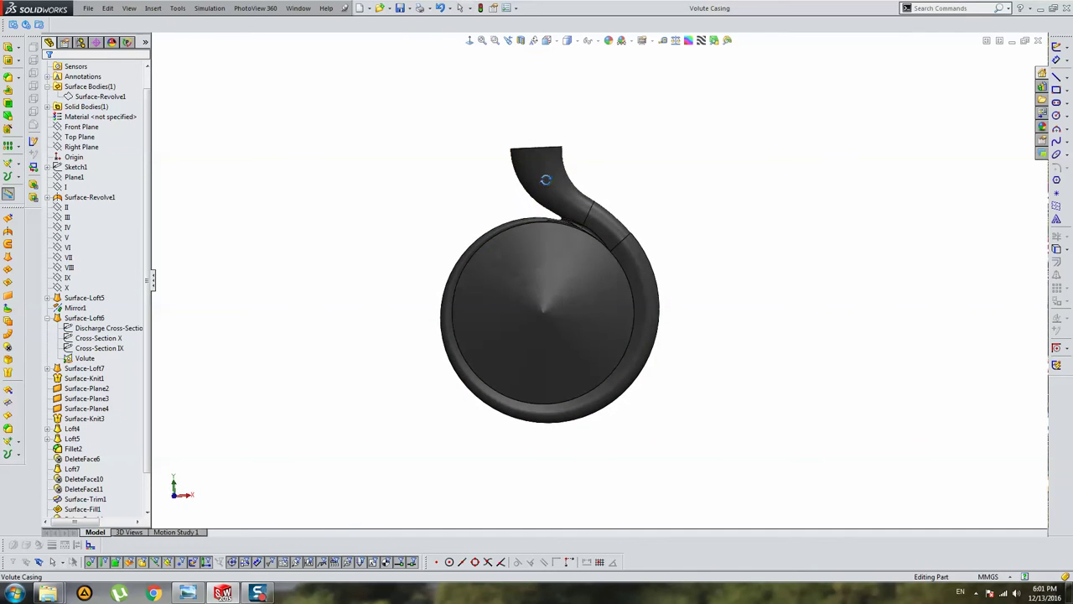
scroll(694, 214, "down", 4)
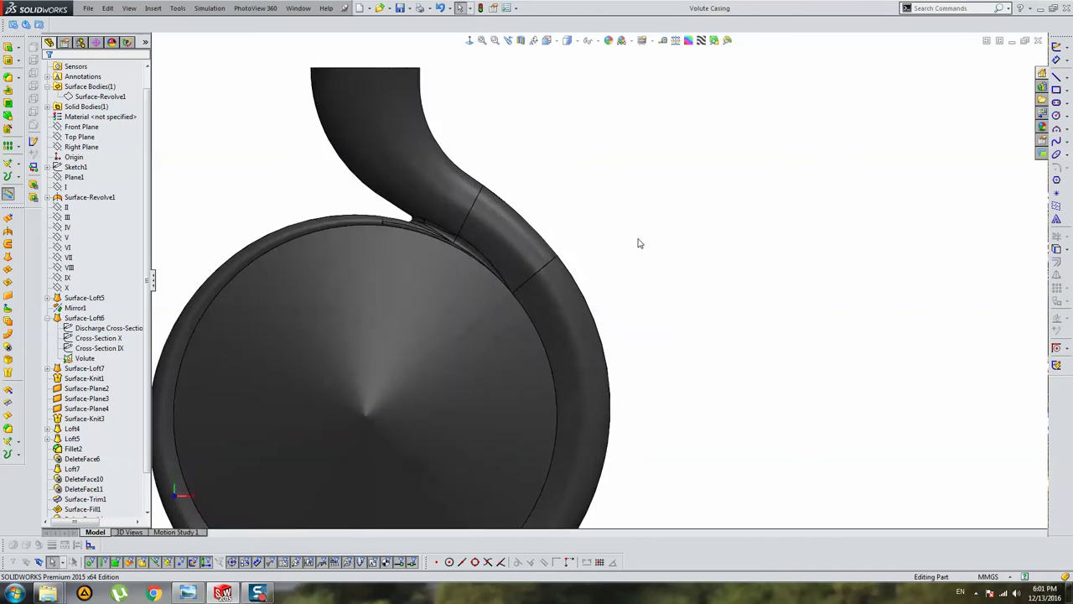
scroll(637, 243, "up", 2)
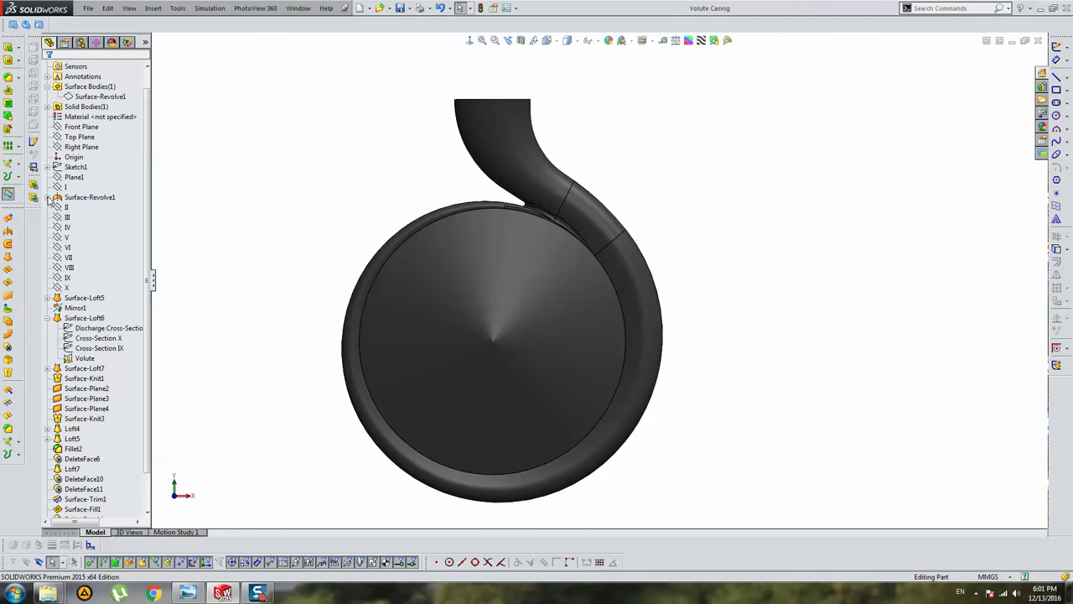
left_click(48, 318)
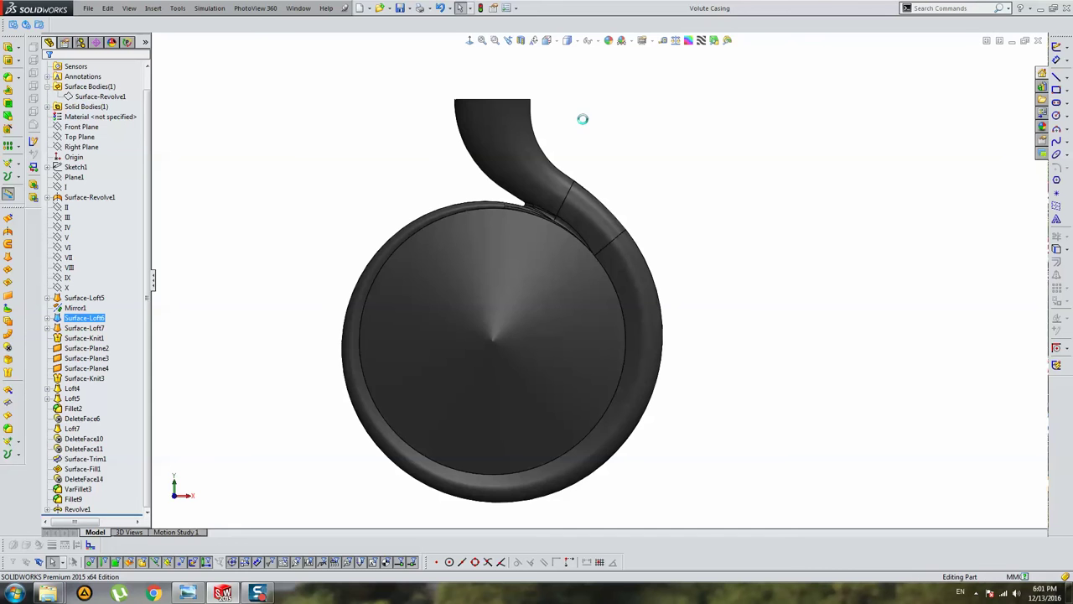
scroll(532, 197, "down", 3)
scroll(575, 226, "down", 3)
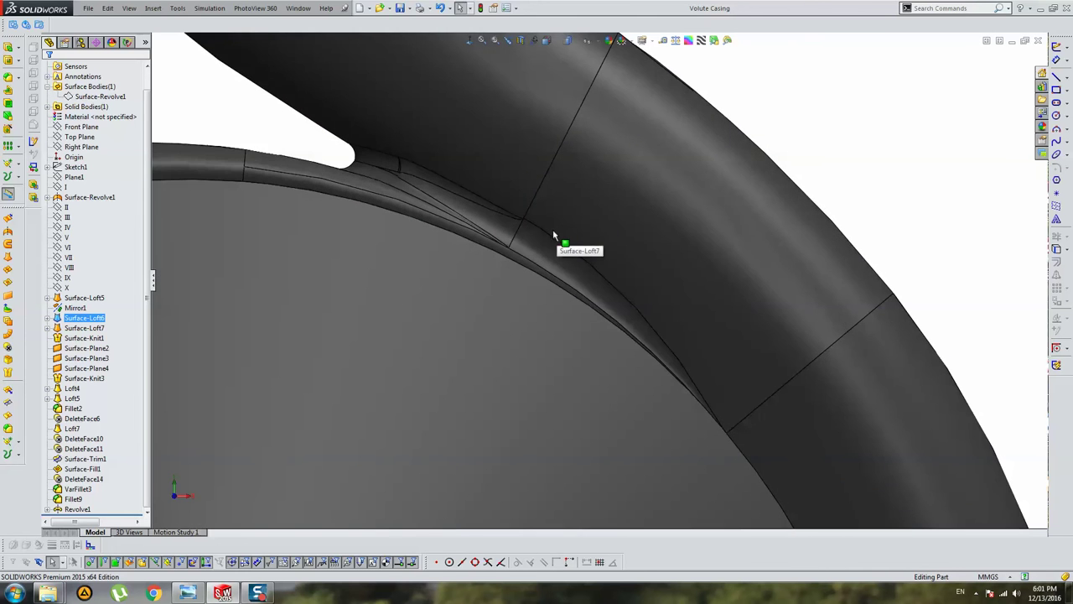
scroll(552, 233, "up", 3)
scroll(526, 249, "down", 3)
scroll(567, 238, "down", 2)
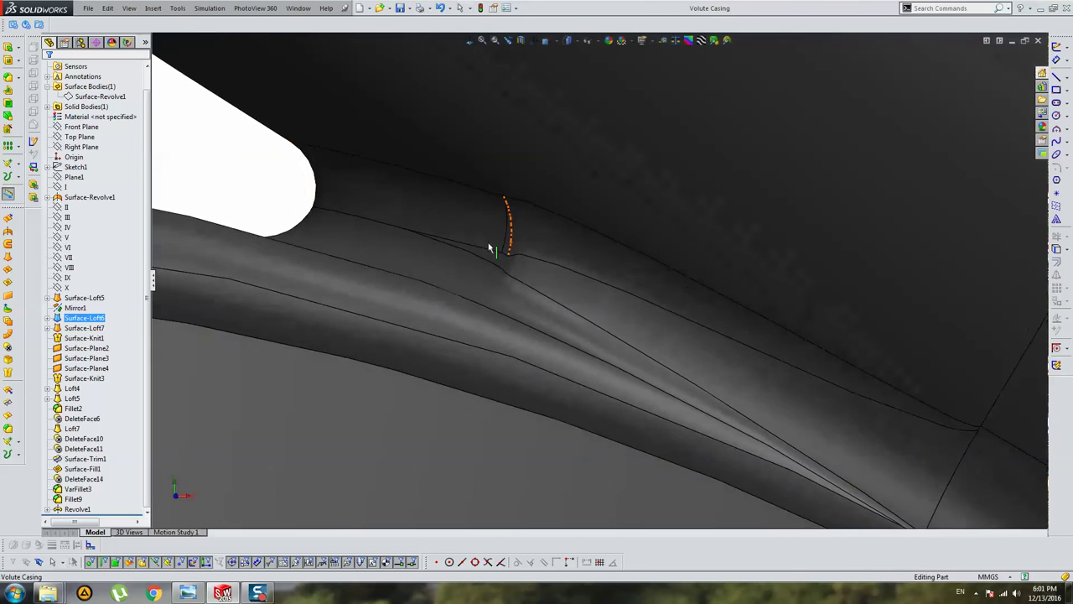
scroll(492, 246, "up", 3)
left_click(468, 41)
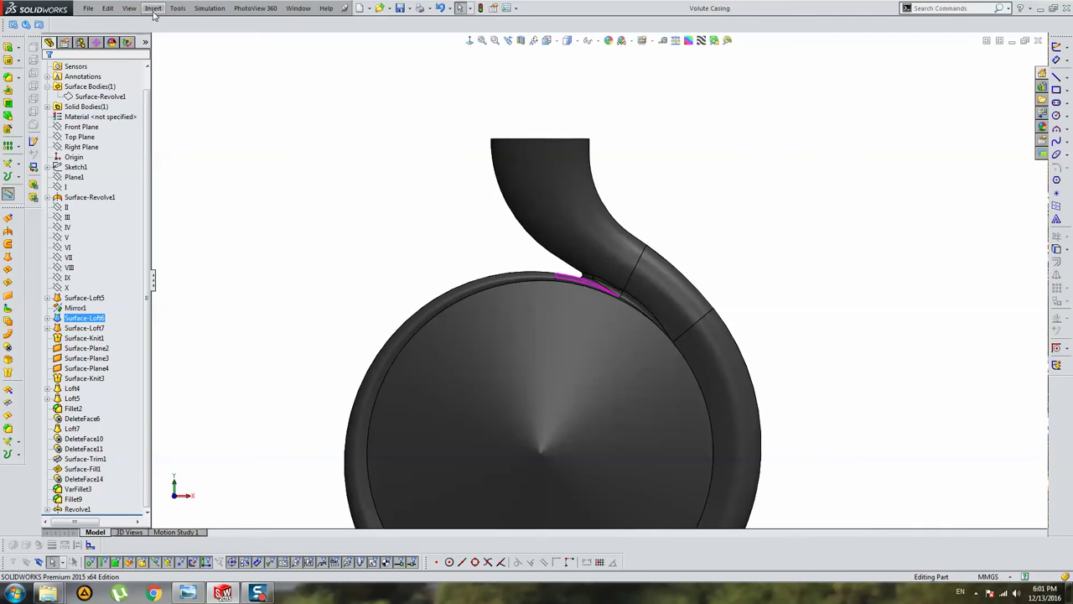
Add a Scale feature on Revolve1, changing the scale reference from Centroid to Origin
left_click(153, 8)
mouse_move(174, 45)
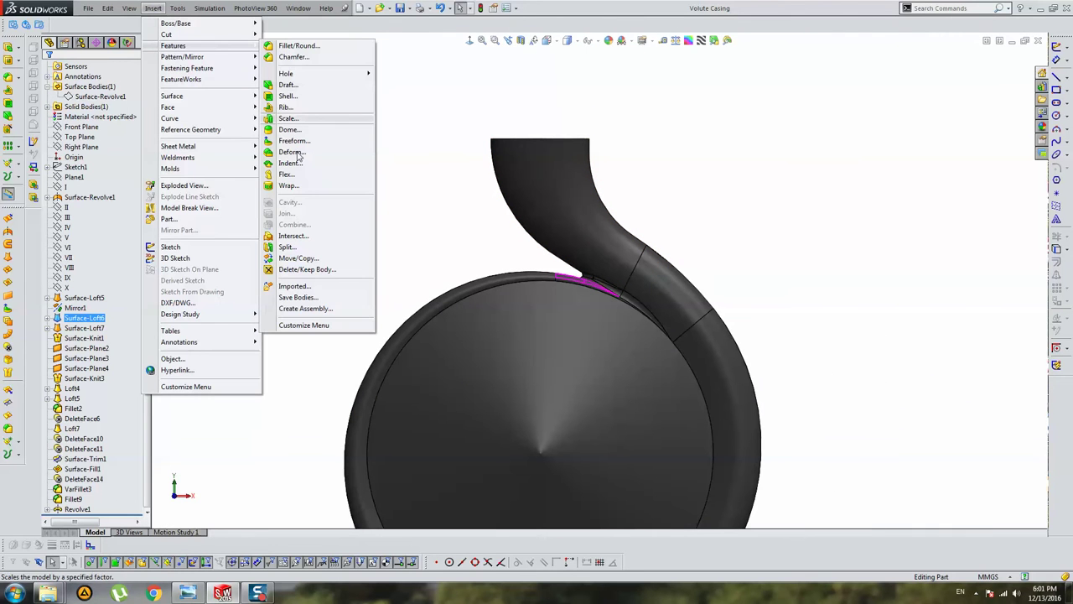
left_click(289, 118)
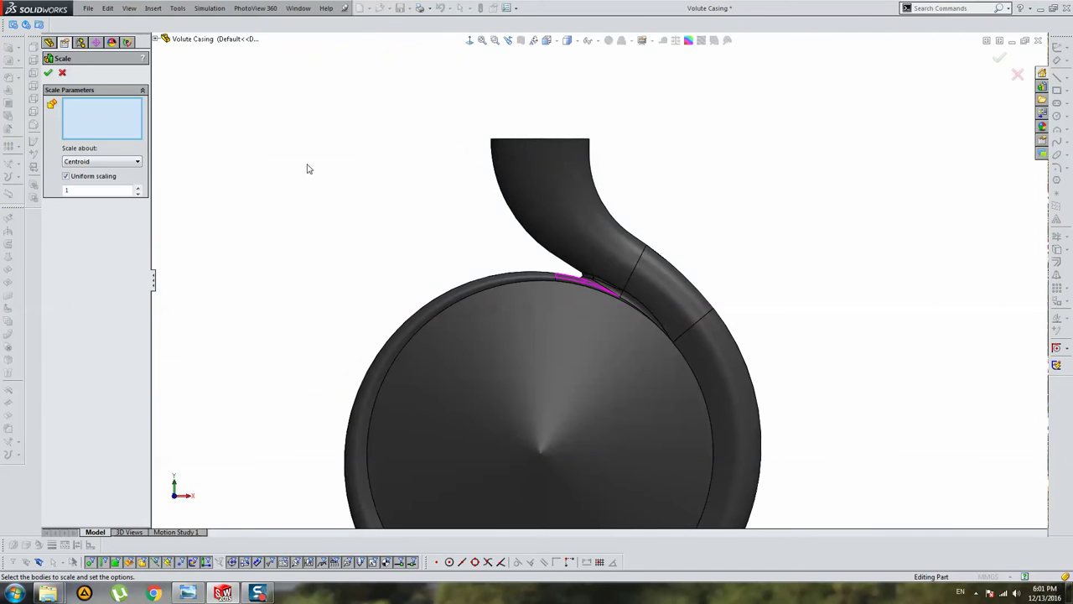
left_click(495, 177)
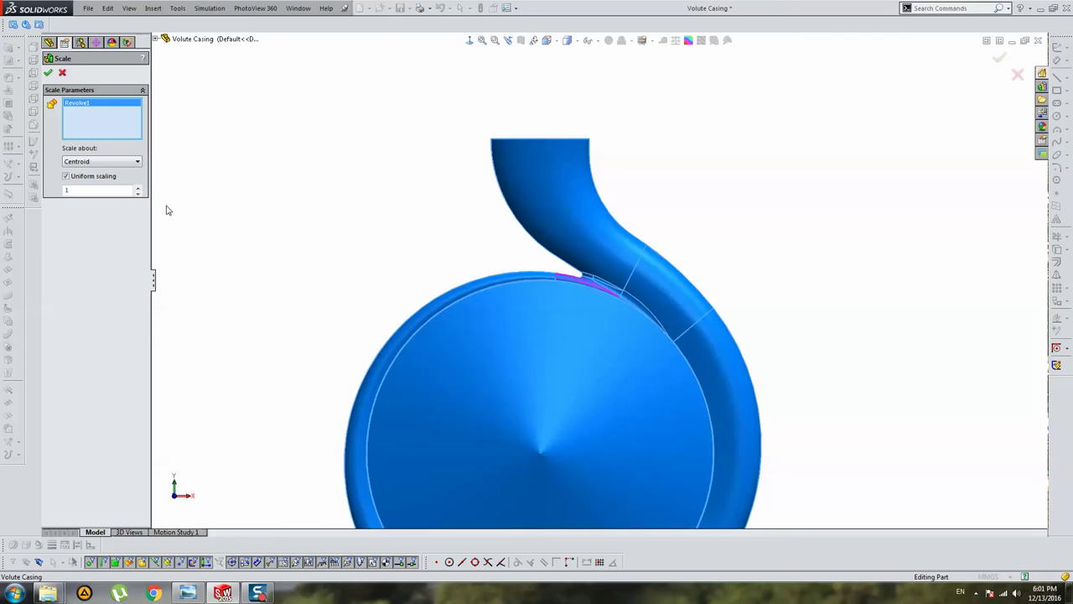
left_click(124, 163)
left_click(102, 165)
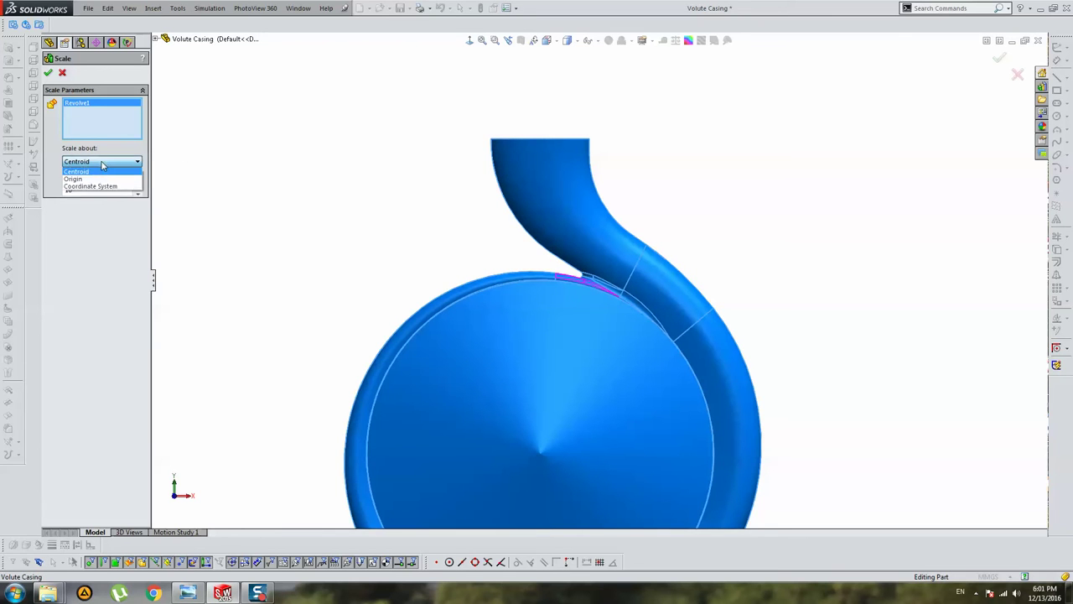
left_click(100, 177)
key("Return")
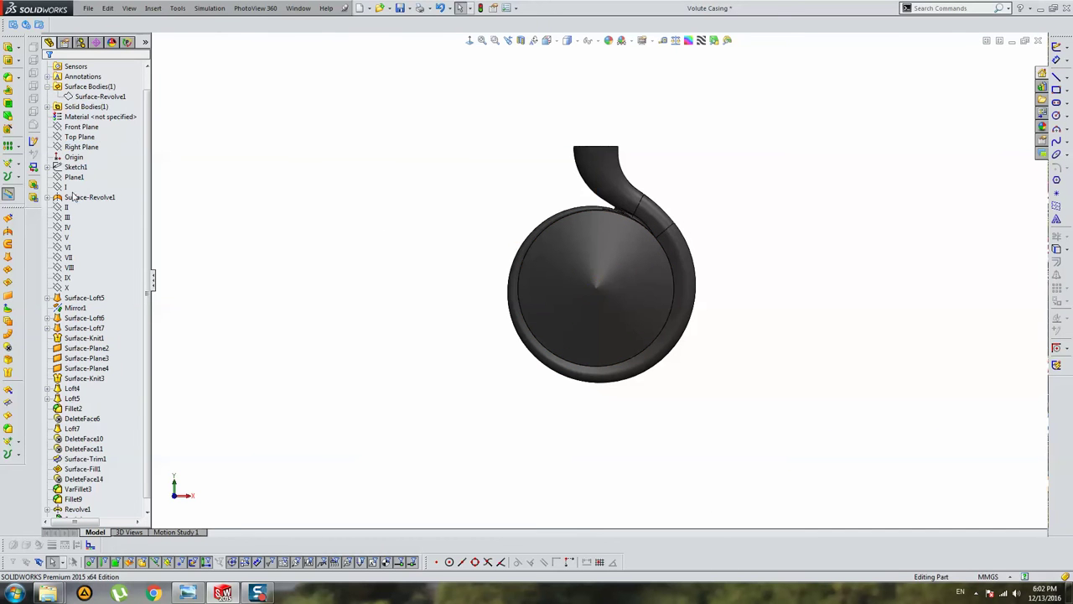
Inspect the scaled volute from several angles and save Volute Casing with Ctrl+S
left_click(76, 157)
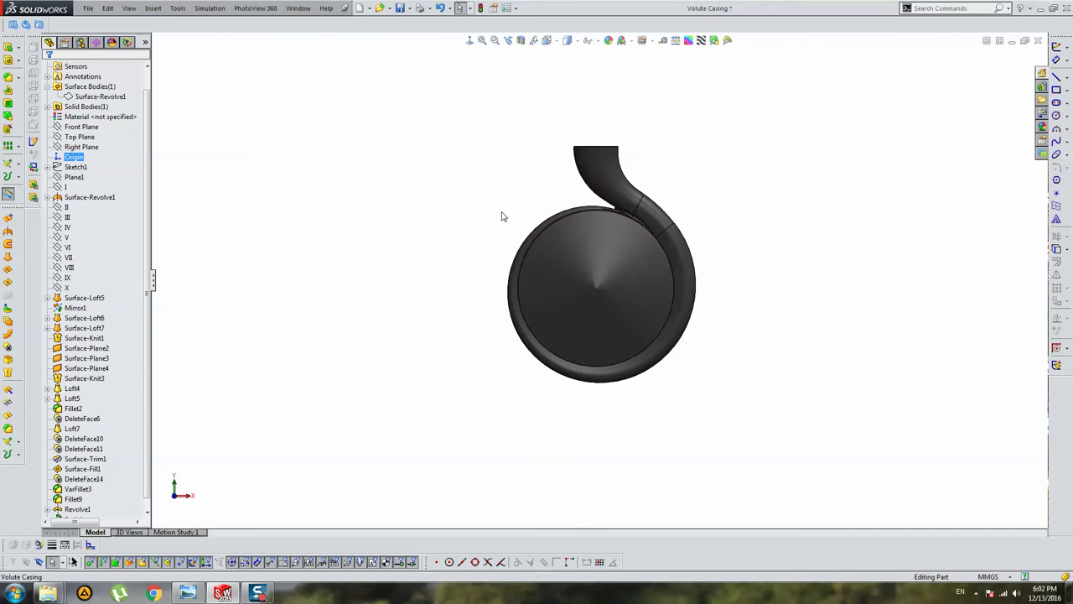
mouse_move(501, 216)
middle_mouse_down()
mouse_move(331, 201)
mouse_move(464, 234)
mouse_move(524, 311)
mouse_move(771, 325)
mouse_move(520, 251)
middle_mouse_up()
key("f")
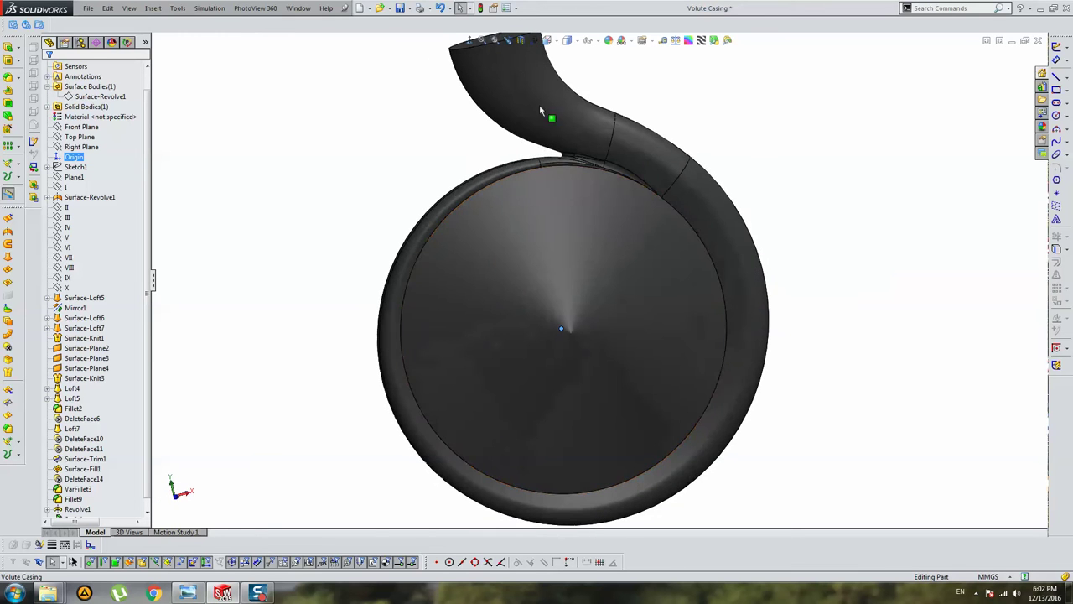
scroll(712, 359, "up", 3)
mouse_move(712, 359)
middle_mouse_down()
mouse_move(671, 366)
mouse_move(733, 329)
middle_mouse_up()
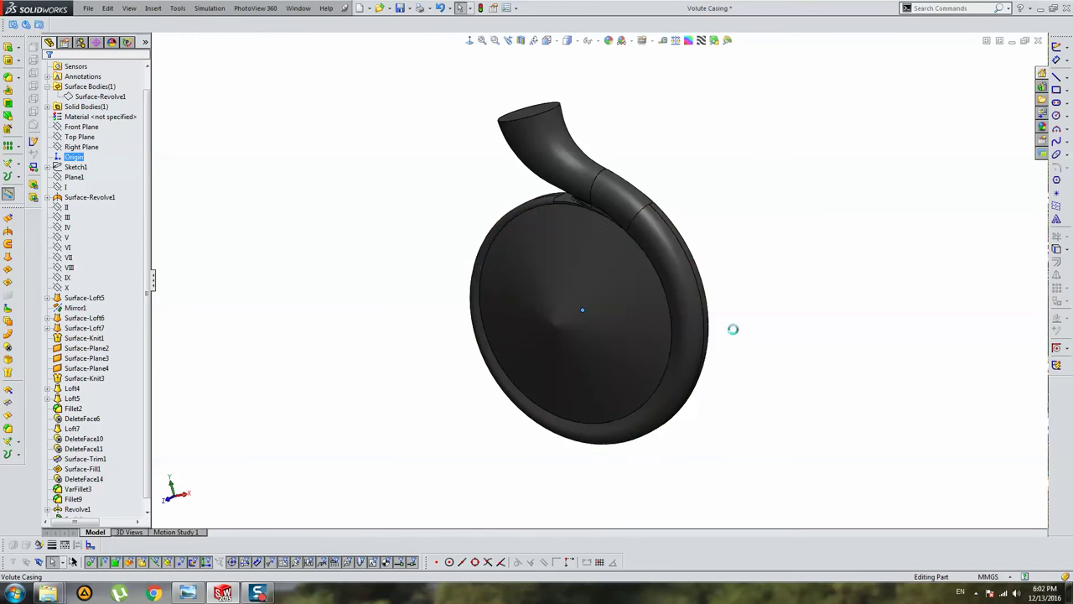
key("ctrl+s")
mouse_move(503, 83)
middle_mouse_down()
mouse_move(462, 92)
mouse_move(462, 120)
middle_mouse_up()
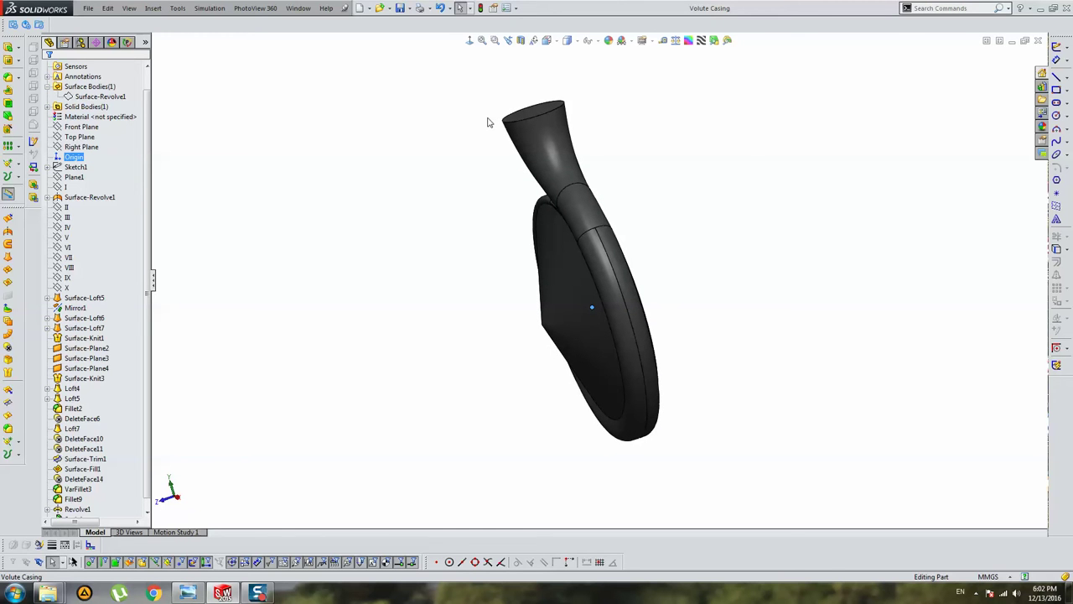
scroll(80, 428, "down", 1)
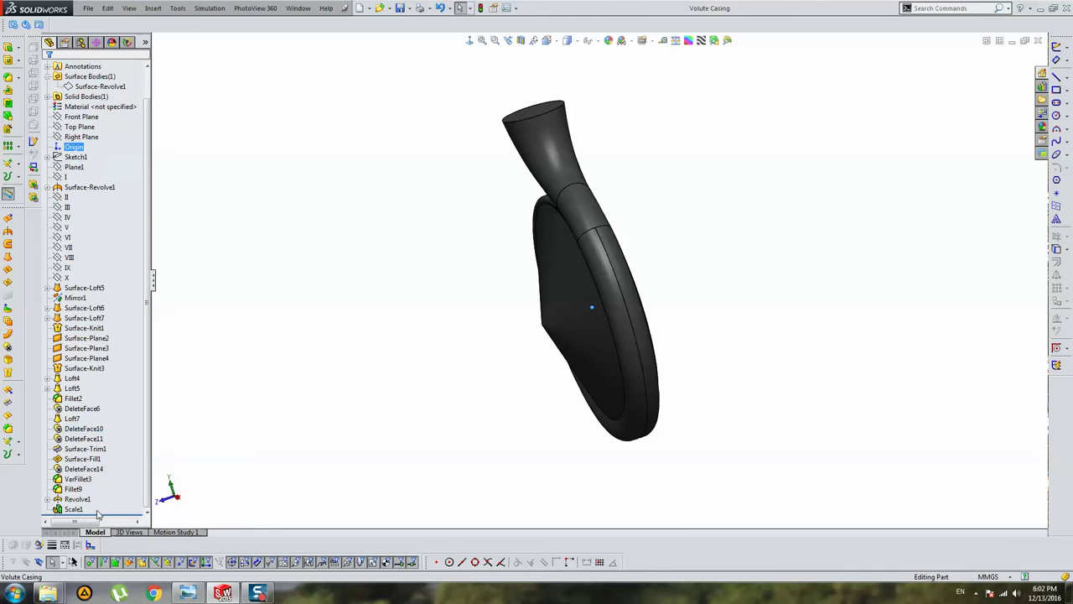
left_click(76, 509)
left_click(86, 481)
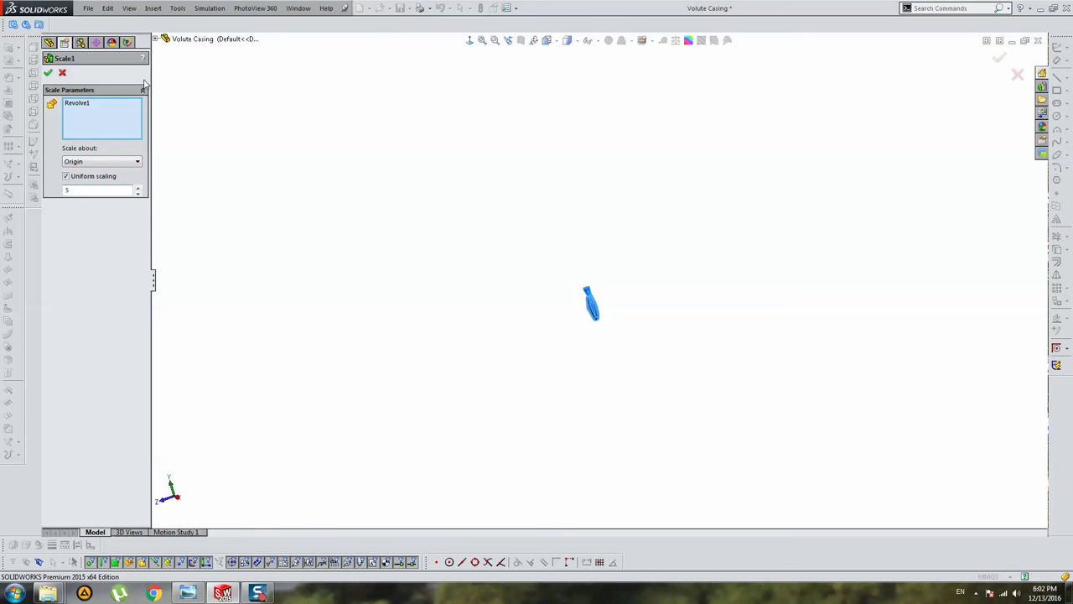
key("Return")
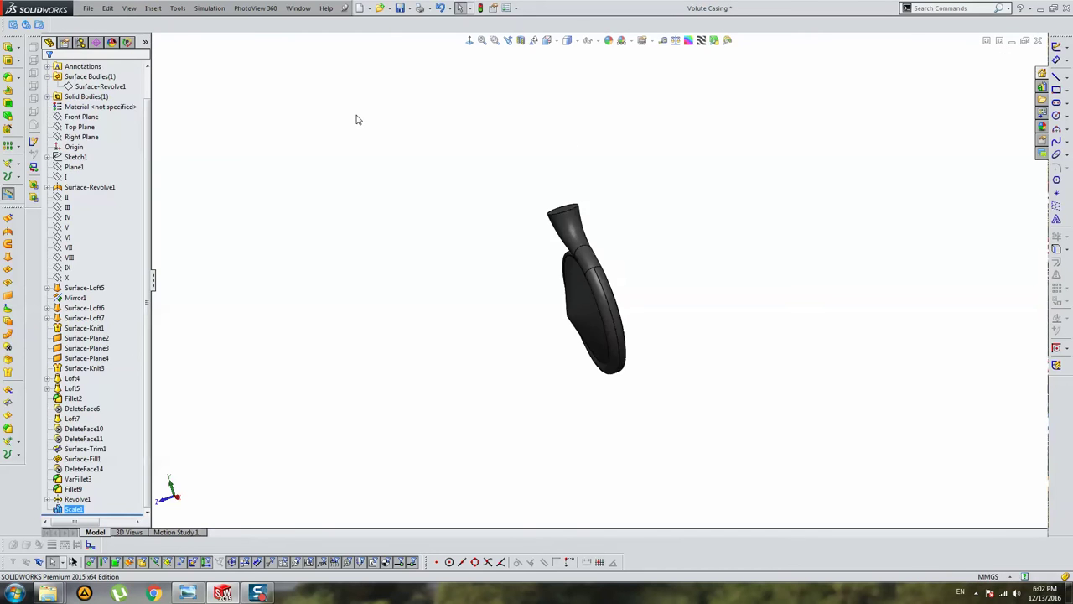
mouse_move(357, 118)
middle_mouse_down()
mouse_move(711, 313)
mouse_move(454, 233)
mouse_move(542, 230)
mouse_move(372, 218)
mouse_move(505, 206)
middle_mouse_up()
key("ctrl+s")
scroll(635, 309, "down", 3)
scroll(636, 309, "up", 3)
scroll(618, 282, "up", 2)
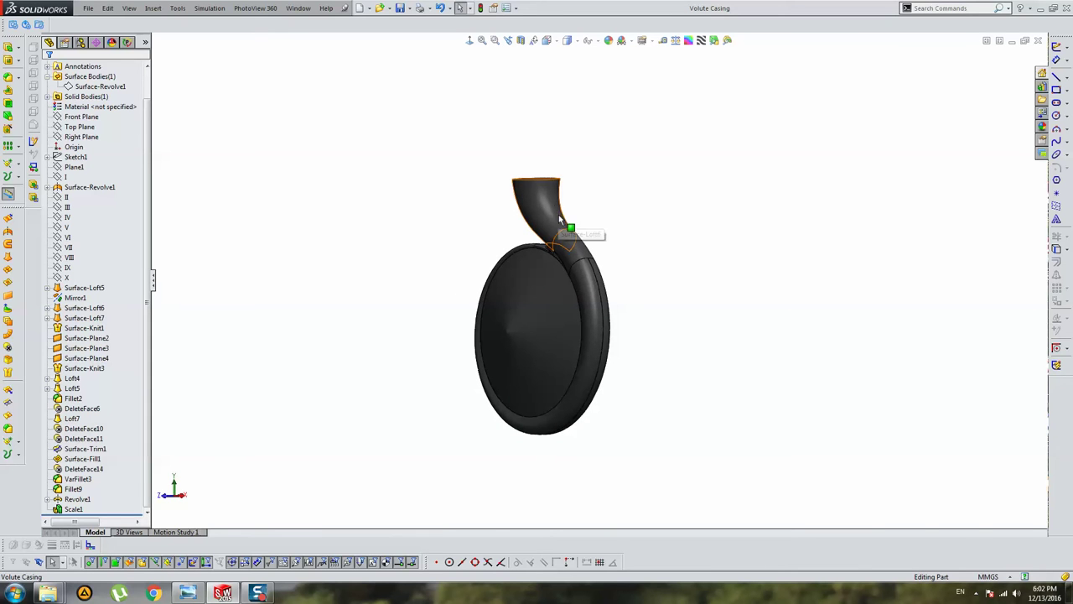
middle_click_drag(381, 319, 431, 324)
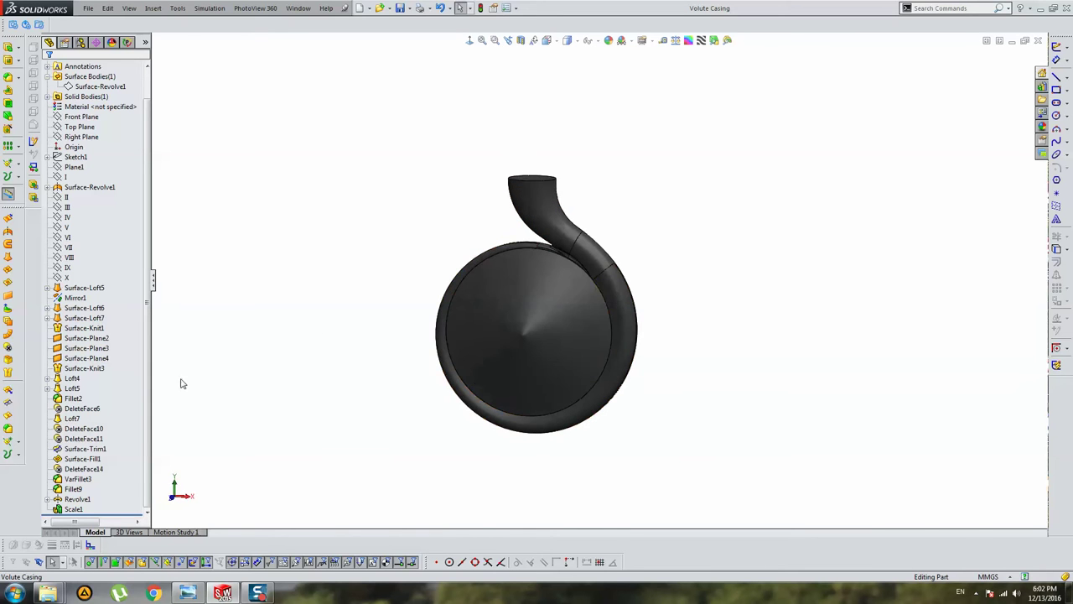
left_click(8, 324)
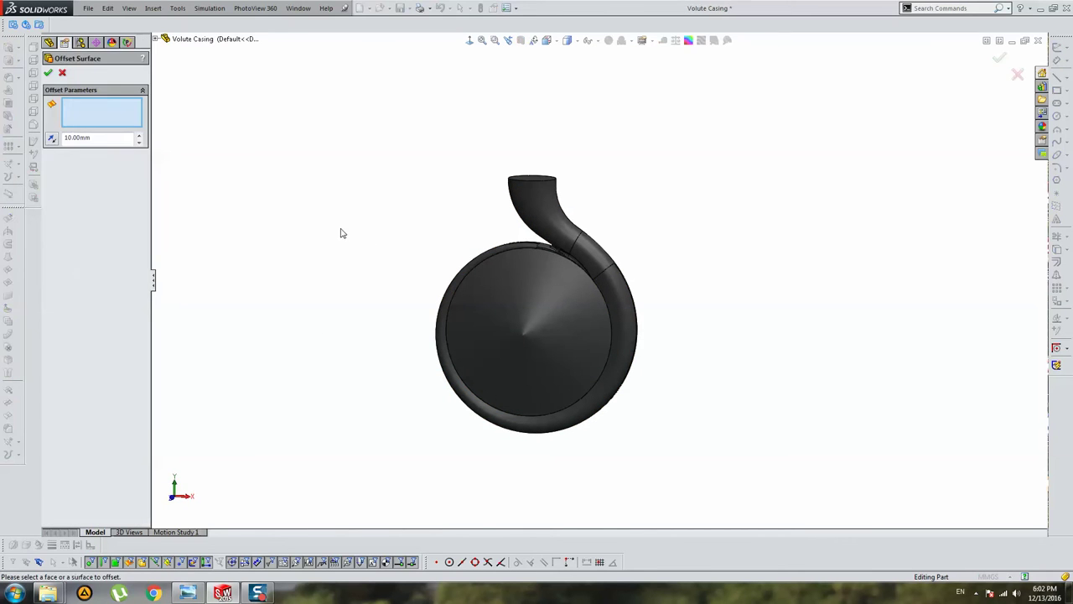
scroll(545, 201, "down", 3)
left_click(530, 238)
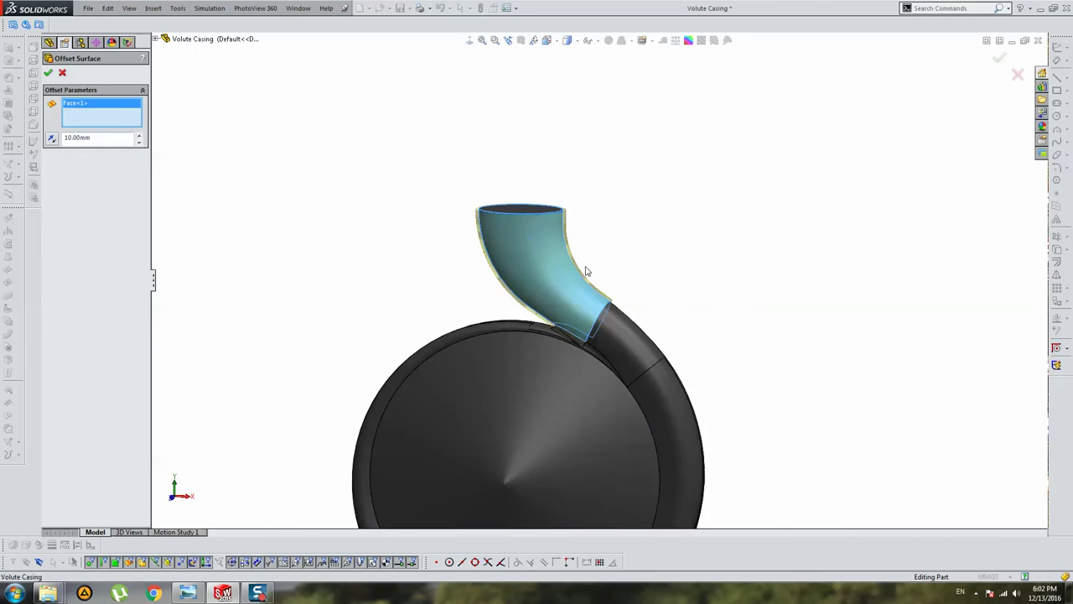
scroll(552, 256, "down", 3)
left_click(109, 136)
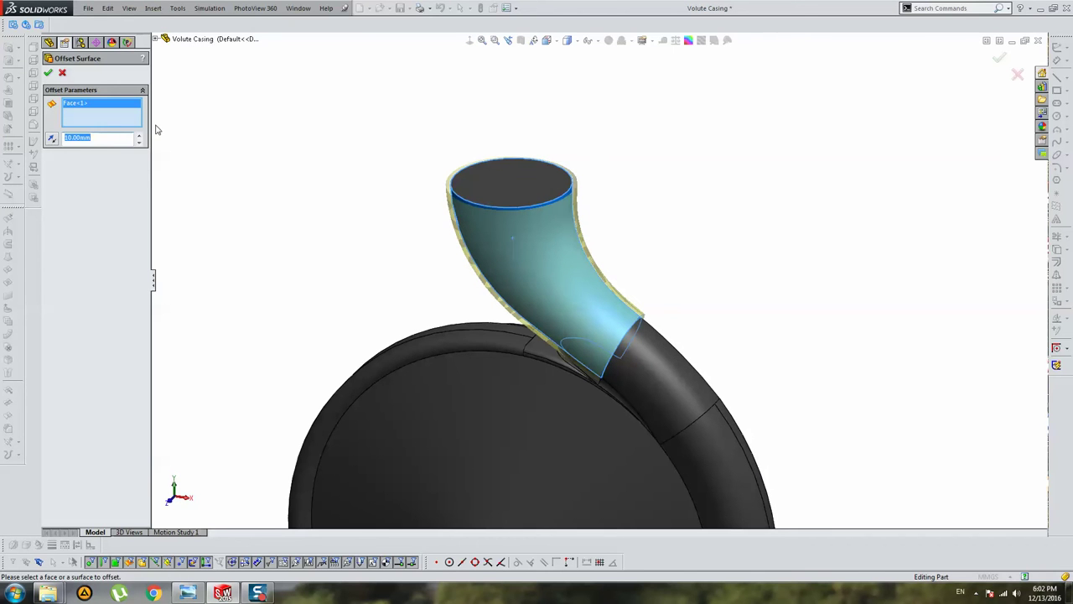
type("15")
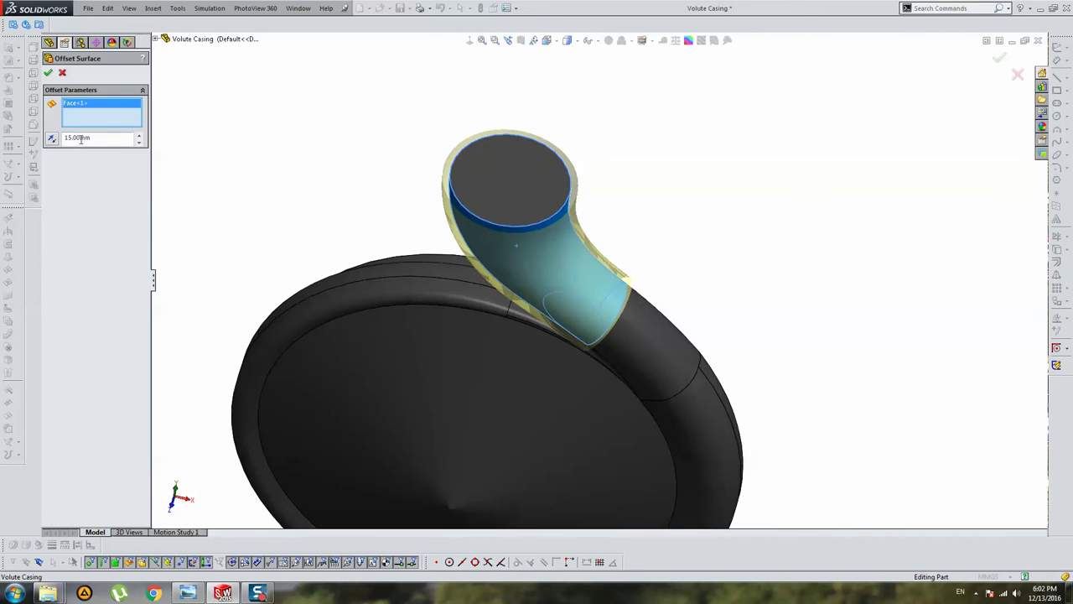
double_click(93, 136)
type("18")
key("Return")
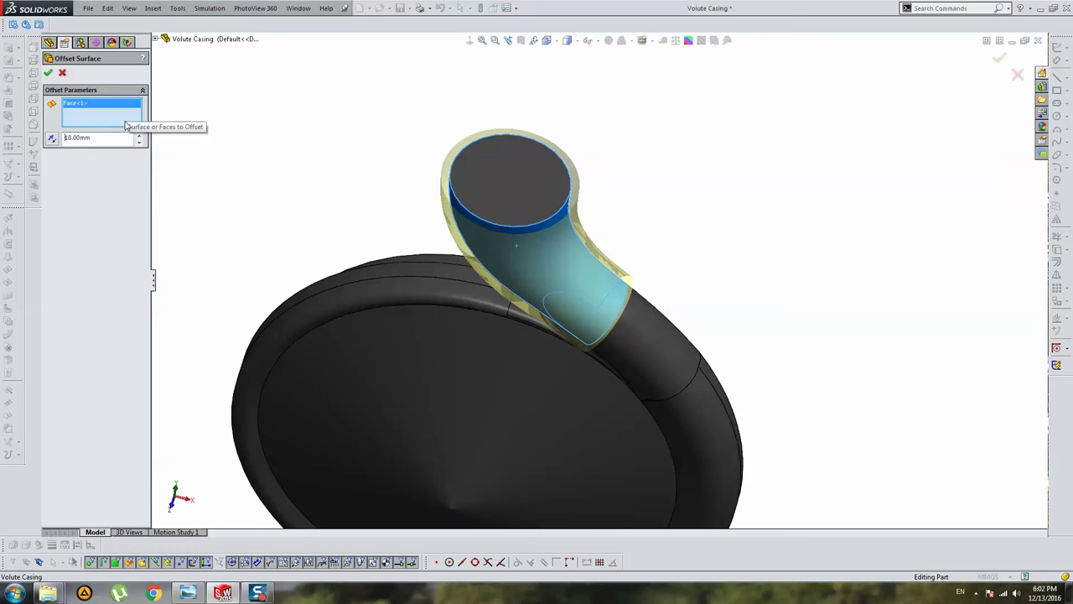
left_click(666, 340)
mouse_move(671, 278)
middle_mouse_down()
mouse_move(673, 358)
mouse_move(627, 341)
mouse_move(690, 332)
middle_mouse_up()
scroll(647, 362, "up", 3)
left_click(683, 359)
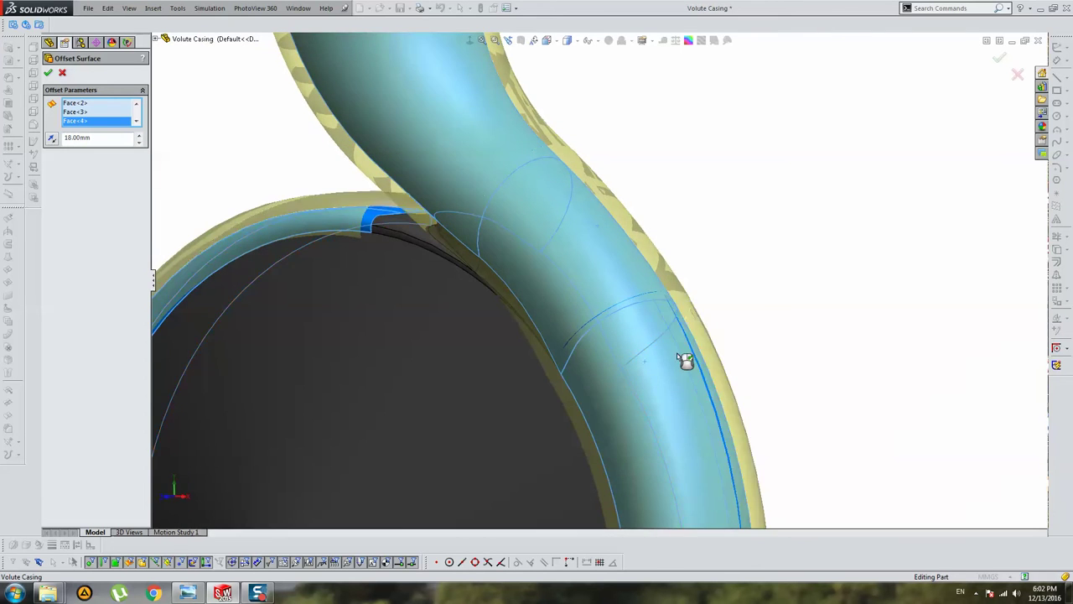
scroll(663, 348, "down", 3)
scroll(645, 329, "down", 2)
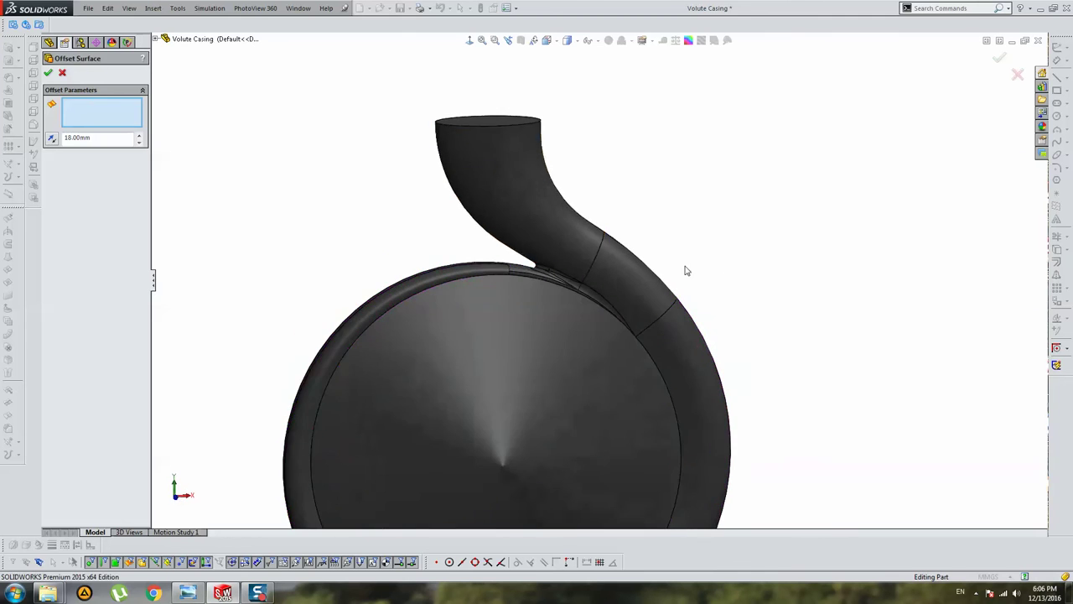
key("Escape")
scroll(586, 222, "down", 2)
scroll(574, 212, "down", 3)
Roll the model back to just after Surface-Loft6
left_click(574, 213)
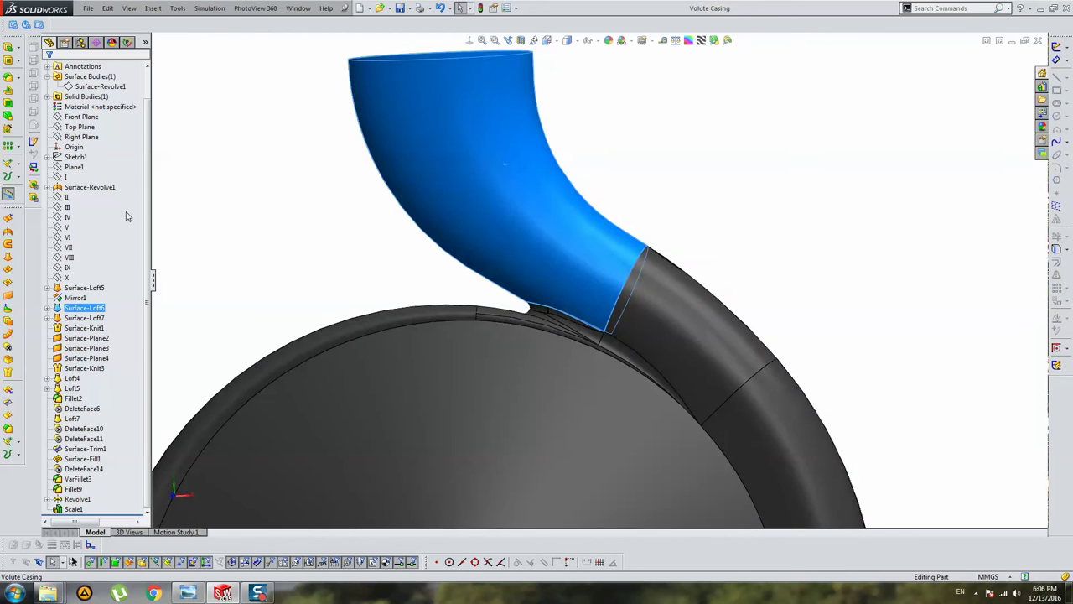
right_click(88, 317)
left_click(126, 314)
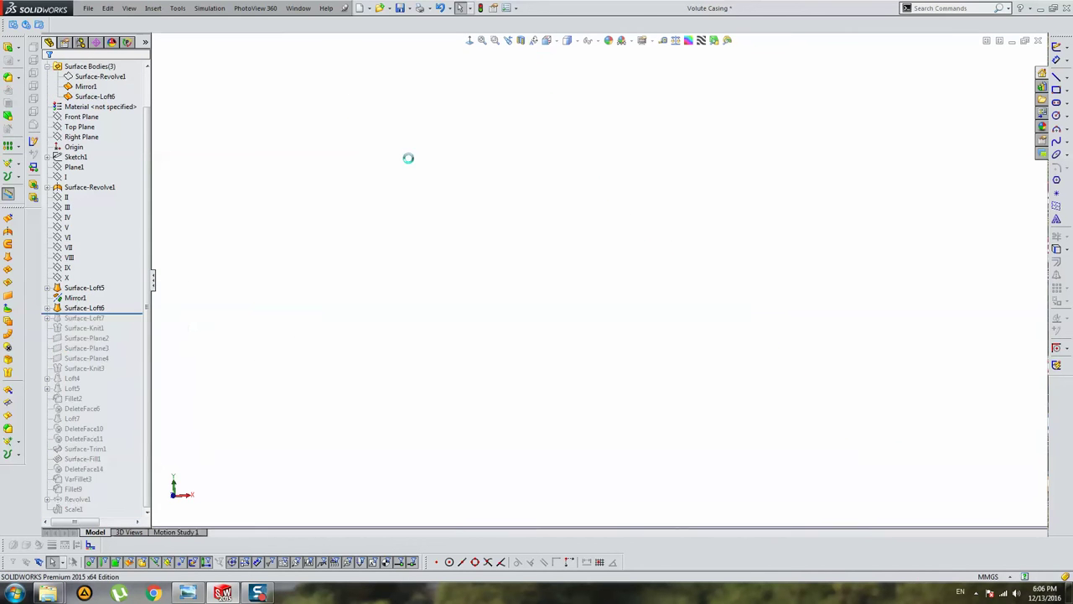
left_click(83, 308)
right_click(84, 308)
left_click(311, 237)
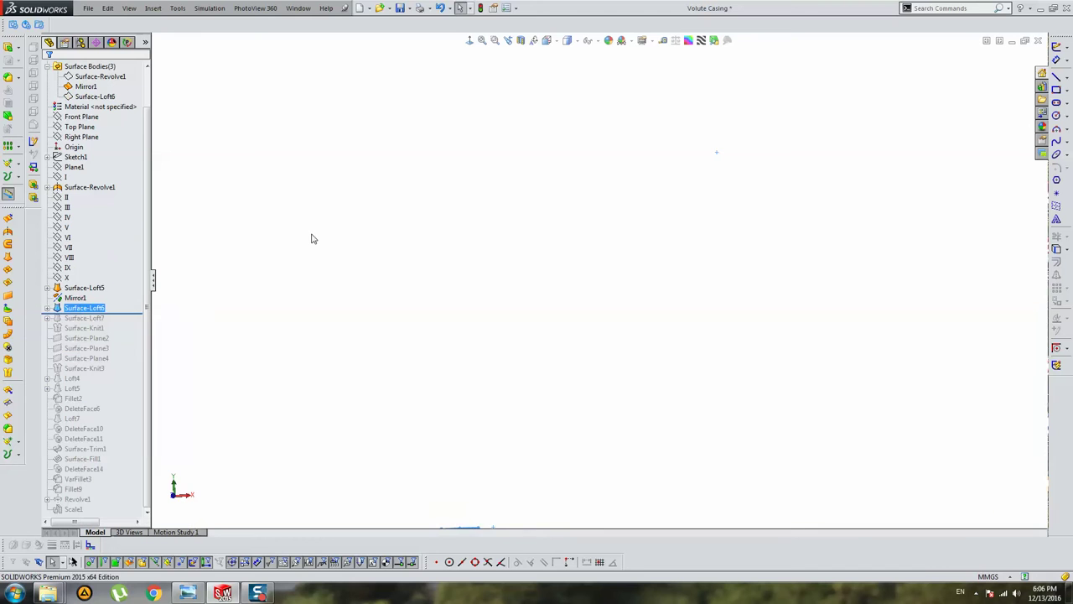
left_click(313, 241)
Make the Surface-Loft6 outlet loft body visible in the view
left_click(94, 96)
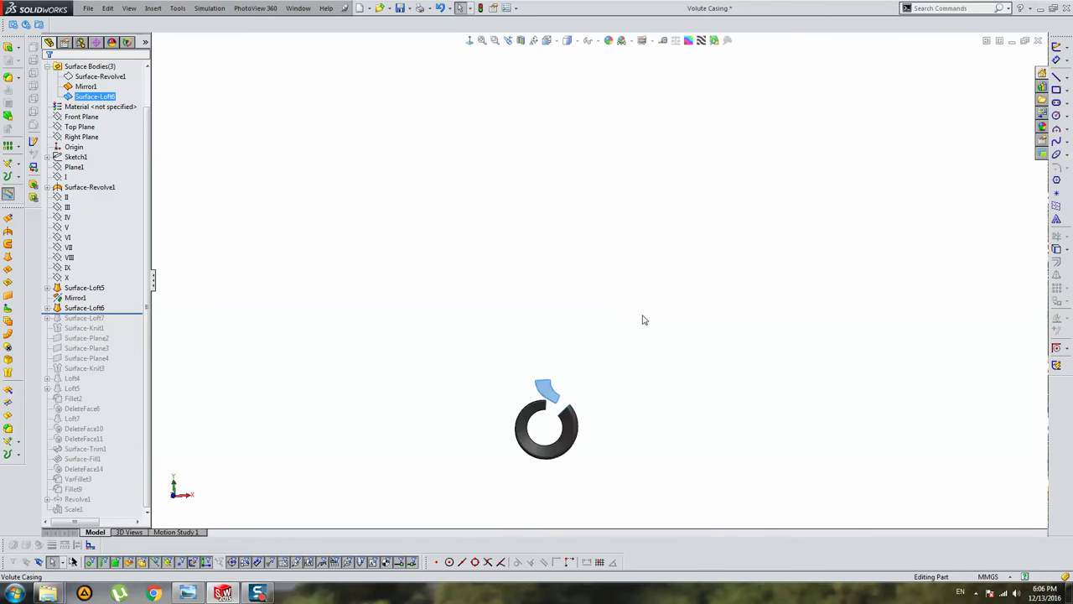
scroll(588, 397, "down", 5)
scroll(551, 438, "down", 3)
scroll(578, 359, "down", 2)
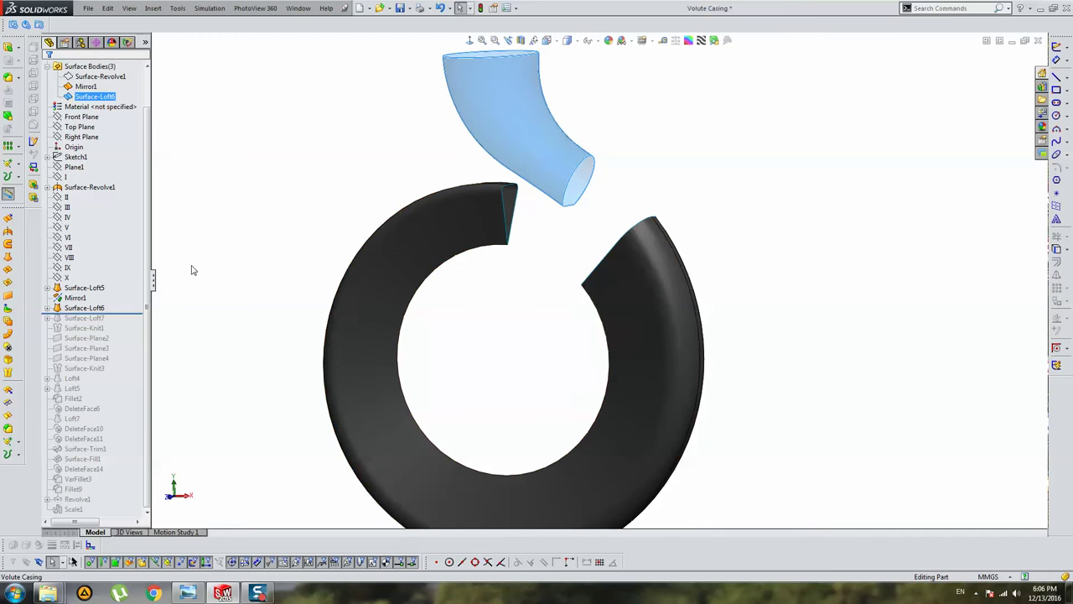
left_click(306, 295)
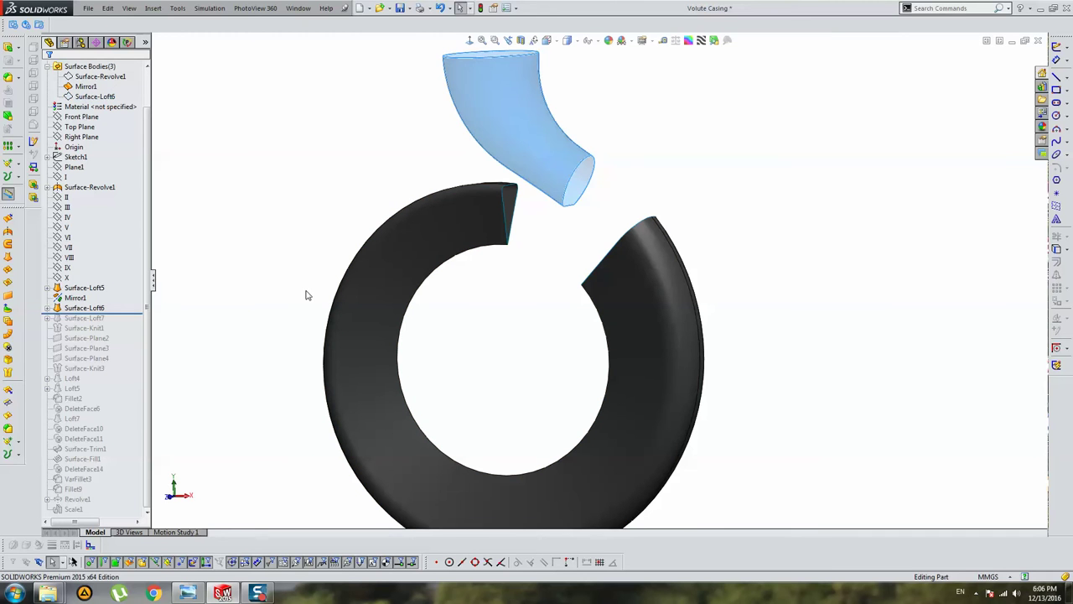
left_click(88, 307)
left_click(94, 274)
left_click(198, 219)
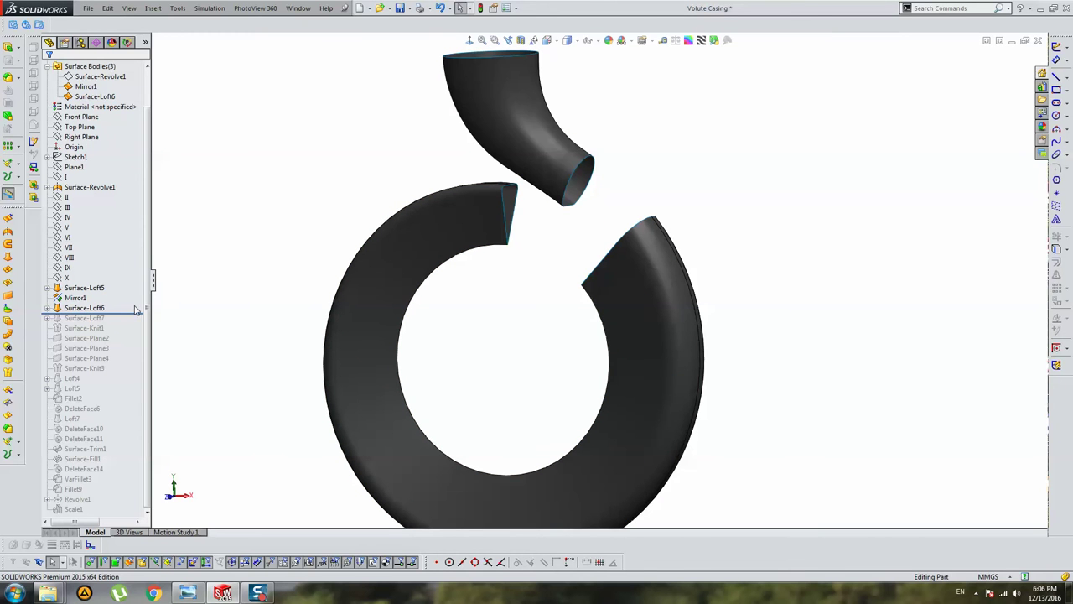
Roll forward past Surface-Loft7 and the plane features to below Surface-Knit3
left_click_drag(121, 314, 122, 363)
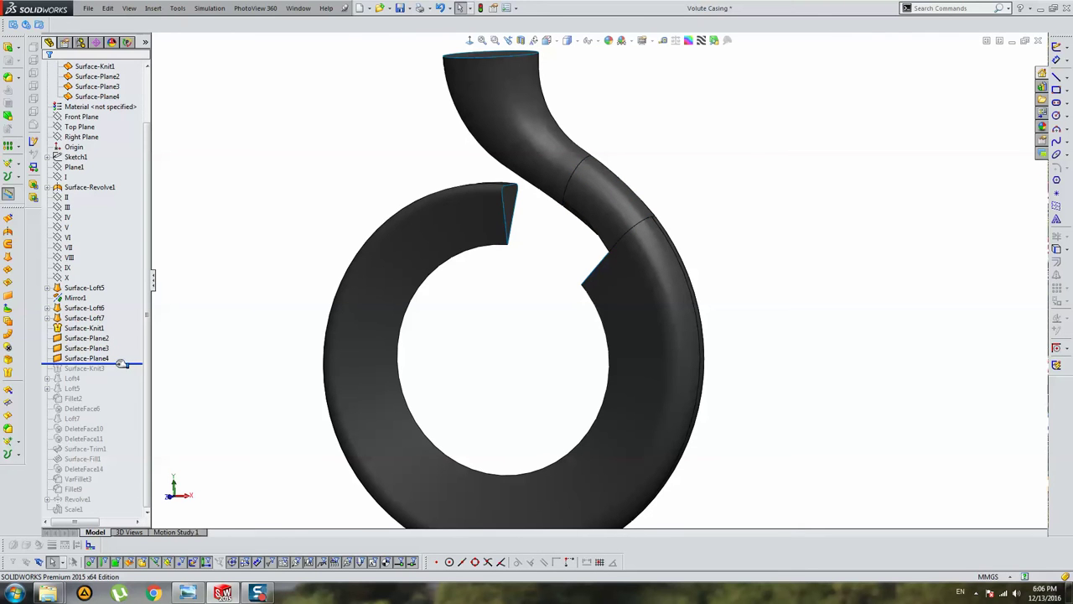
left_click_drag(122, 363, 122, 373)
mouse_move(334, 238)
middle_mouse_down()
mouse_move(366, 216)
mouse_move(400, 220)
mouse_move(361, 220)
middle_mouse_up()
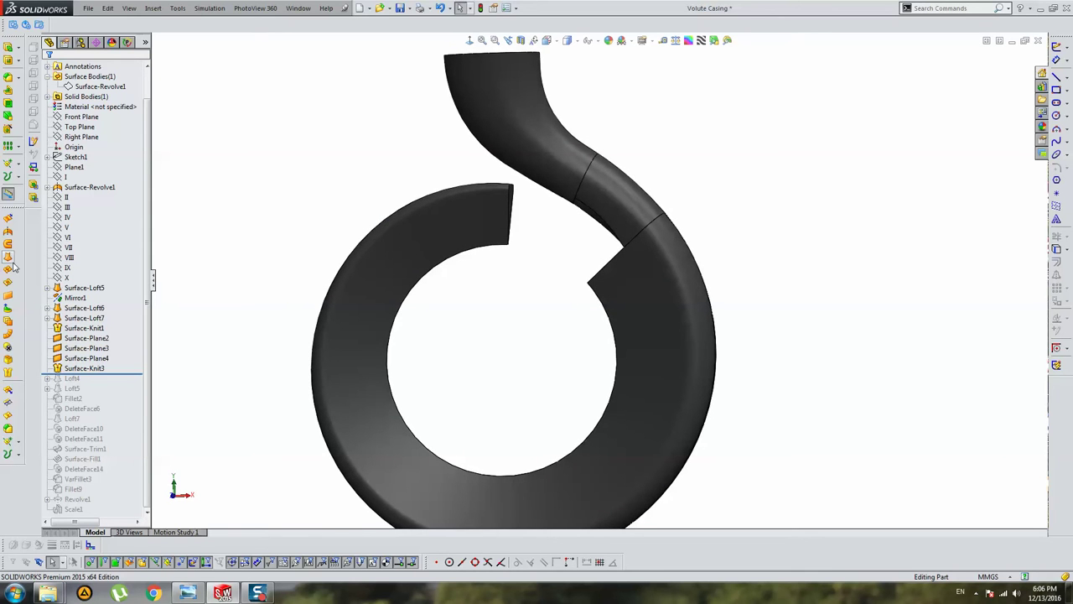
Create an Offset Surface of the outer and inner volute ring faces at 3.60 mm
left_click(7, 333)
left_click(458, 224)
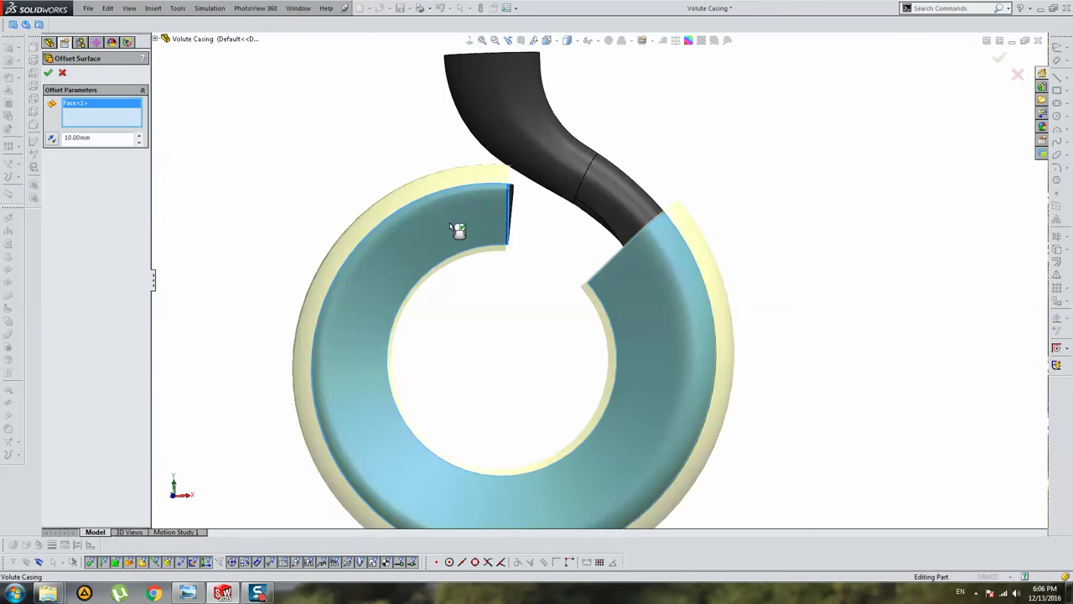
middle_click_drag(458, 225, 296, 173)
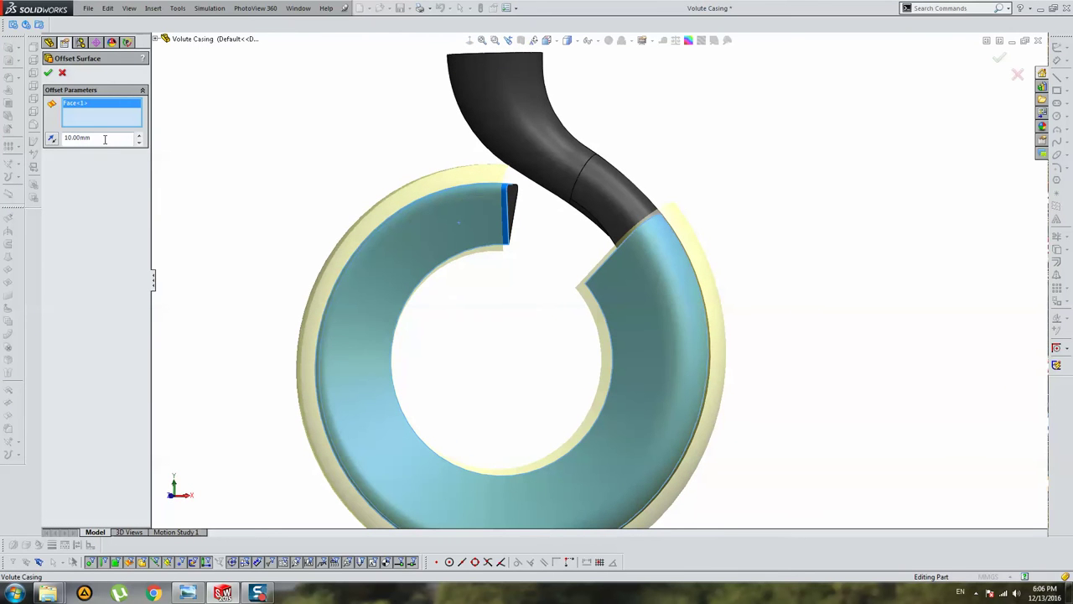
double_click(105, 139)
type("9")
key("Return")
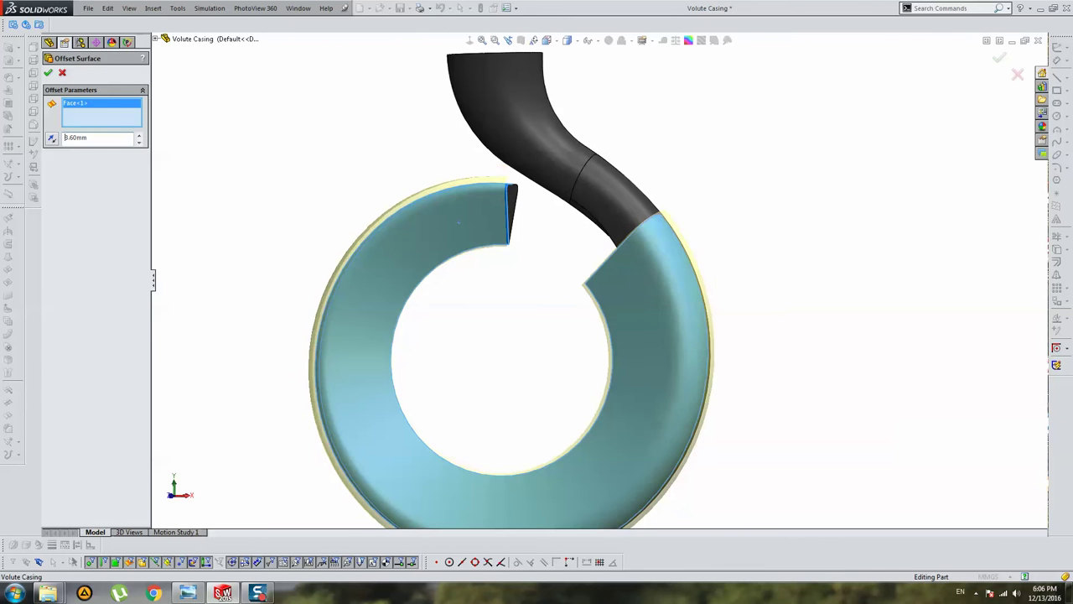
mouse_move(664, 174)
middle_mouse_down()
mouse_move(556, 271)
mouse_move(665, 226)
middle_mouse_up()
left_click(556, 270)
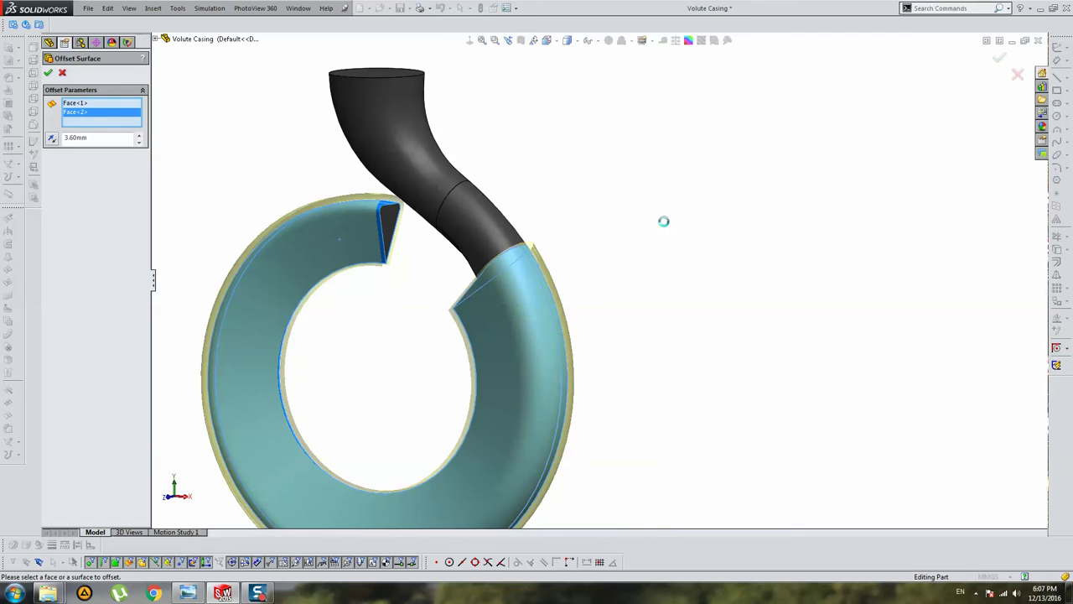
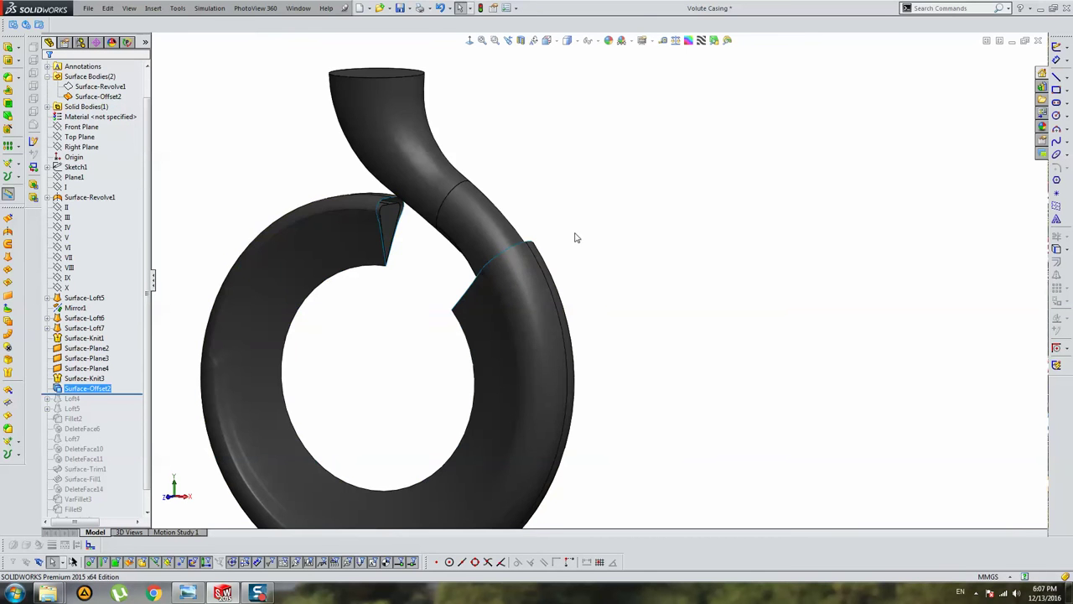
Orbit and zoom around the volute to inspect the offset surface and its outer ring edge
mouse_move(576, 236)
middle_mouse_down()
mouse_move(552, 245)
mouse_move(515, 293)
mouse_move(582, 273)
mouse_move(637, 274)
mouse_move(515, 279)
mouse_move(431, 230)
middle_mouse_up()
scroll(515, 279, "down", 5)
mouse_move(421, 189)
middle_mouse_down()
mouse_move(461, 93)
mouse_move(433, 144)
middle_mouse_up()
scroll(484, 223, "up", 5)
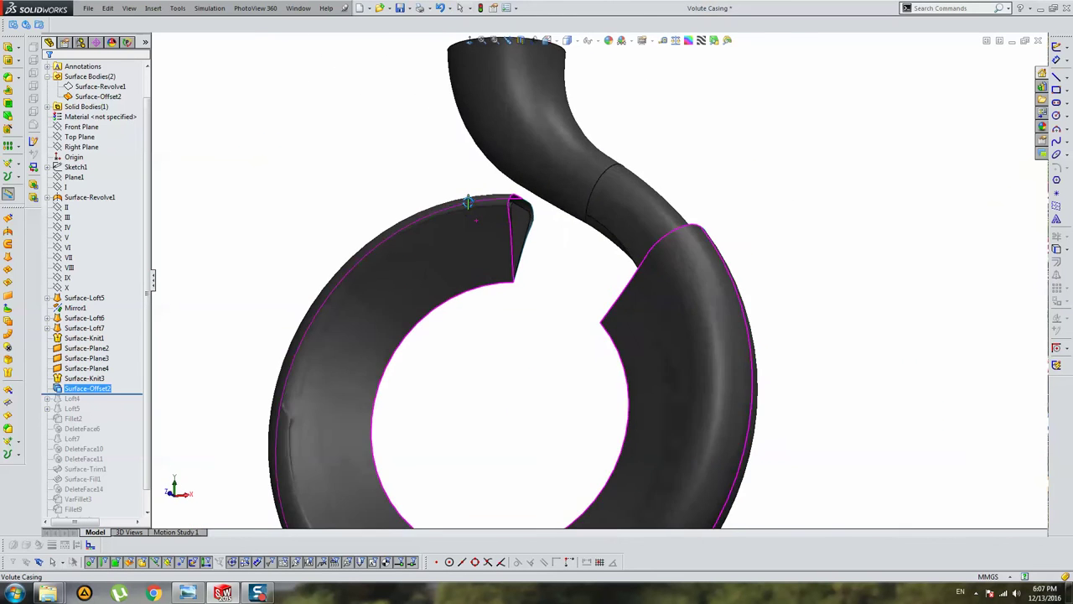
scroll(353, 404, "down", 8)
mouse_move(375, 384)
middle_mouse_down()
mouse_move(426, 304)
mouse_move(347, 316)
mouse_move(383, 350)
mouse_move(425, 312)
mouse_move(378, 333)
mouse_move(517, 319)
mouse_move(419, 277)
mouse_move(398, 329)
mouse_move(467, 321)
middle_mouse_up()
scroll(398, 330, "up", 5)
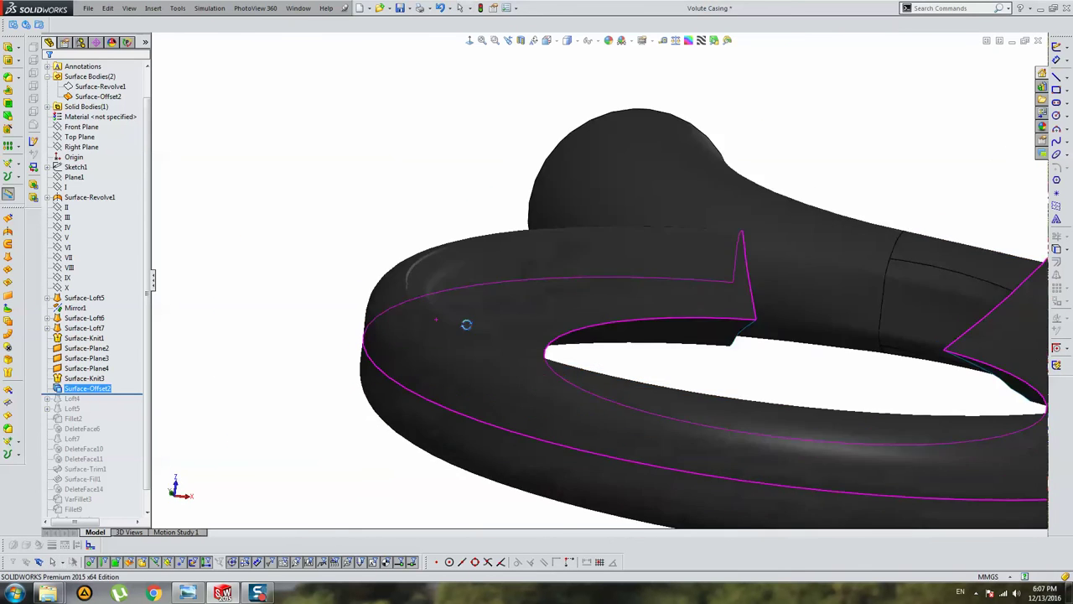
scroll(467, 321, "down", 6)
mouse_move(457, 275)
middle_mouse_down()
mouse_move(419, 286)
mouse_move(419, 254)
mouse_move(446, 276)
middle_mouse_up()
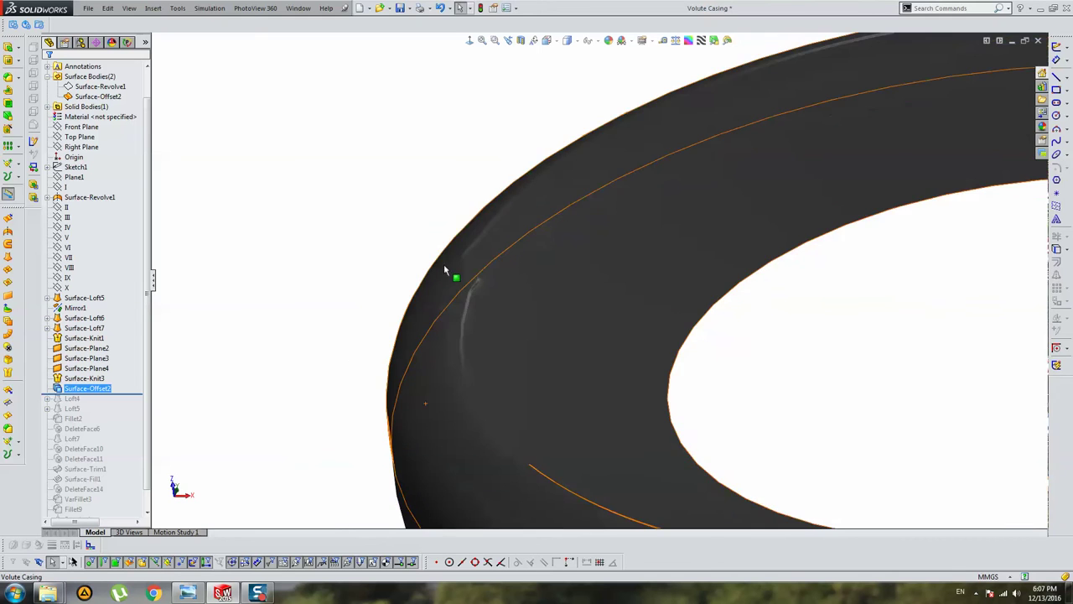
scroll(639, 297, "up", 5)
middle_click_drag(639, 297, 781, 347)
scroll(781, 347, "down", 3)
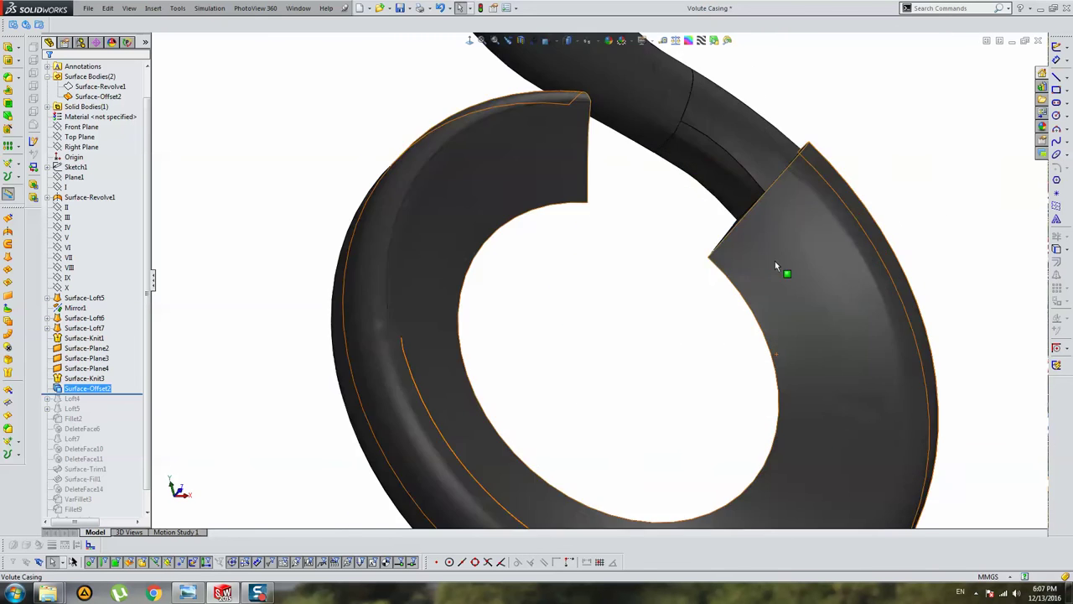
mouse_move(783, 268)
middle_mouse_down()
mouse_move(834, 318)
mouse_move(818, 329)
mouse_move(642, 278)
middle_mouse_up()
scroll(692, 327, "down", 4)
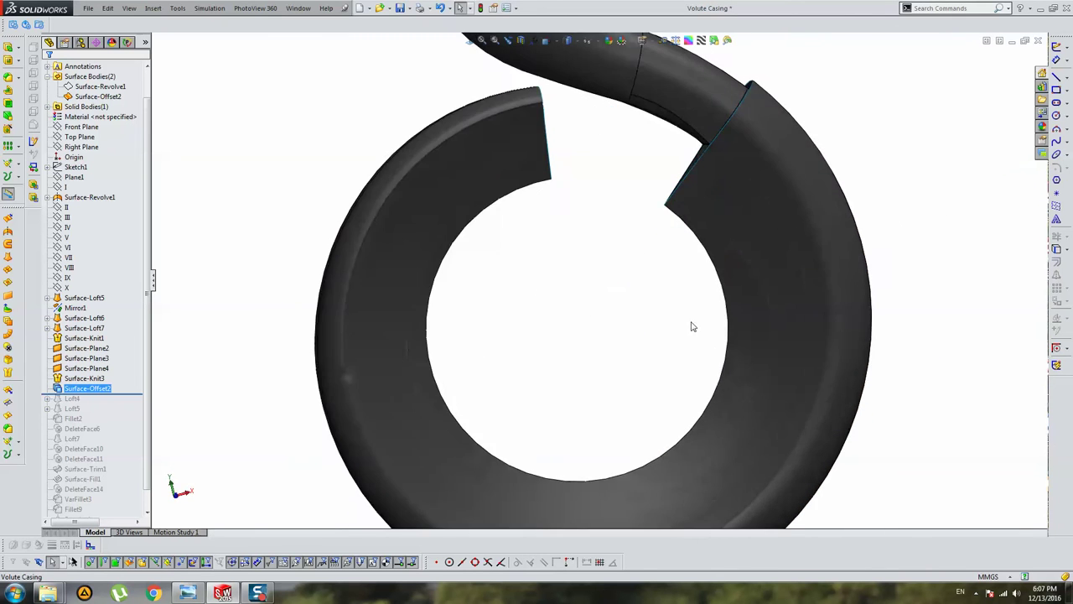
mouse_move(693, 327)
middle_mouse_down()
mouse_move(657, 311)
mouse_move(658, 326)
middle_mouse_up()
scroll(661, 329, "up", 5)
scroll(682, 394, "down", 4)
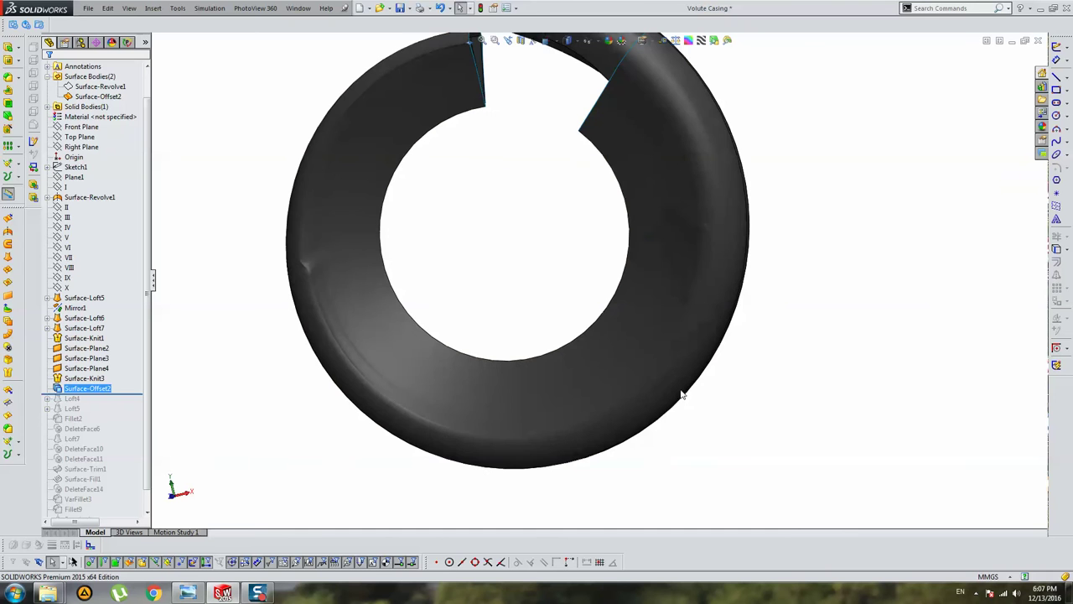
middle_click_drag(493, 212, 484, 238)
scroll(528, 233, "down", 2)
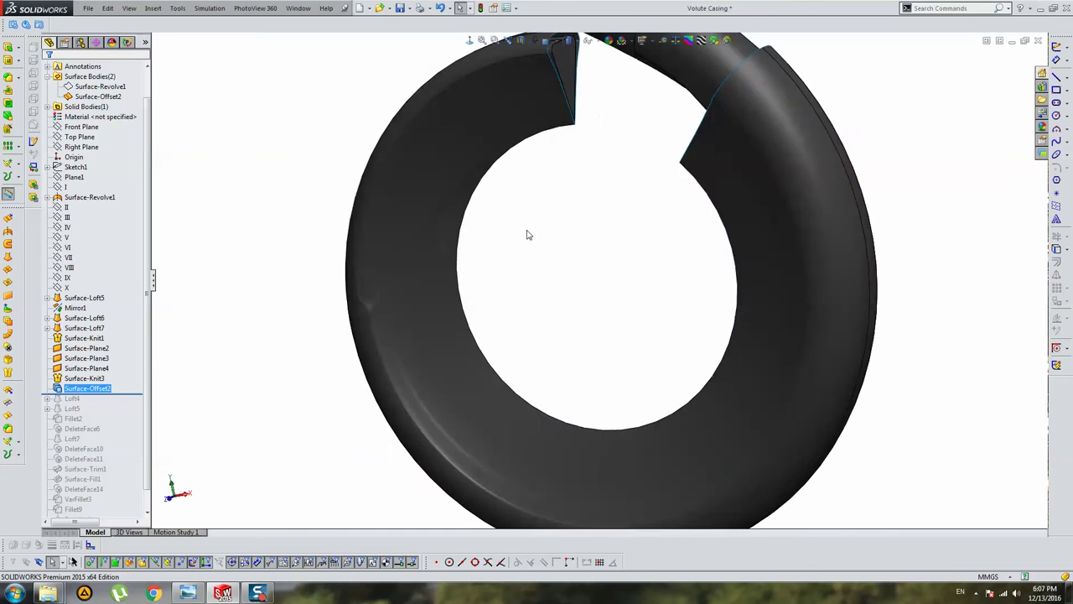
scroll(408, 244, "down", 1)
Delete Surface-Offset2 from the feature tree
left_click(102, 388)
key("Delete")
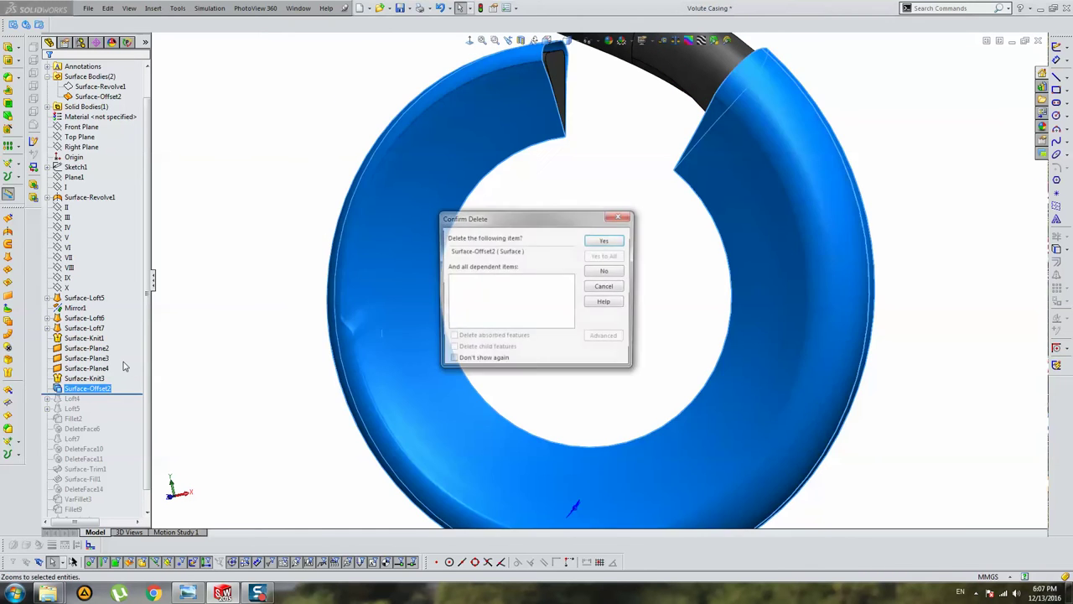
key("Return")
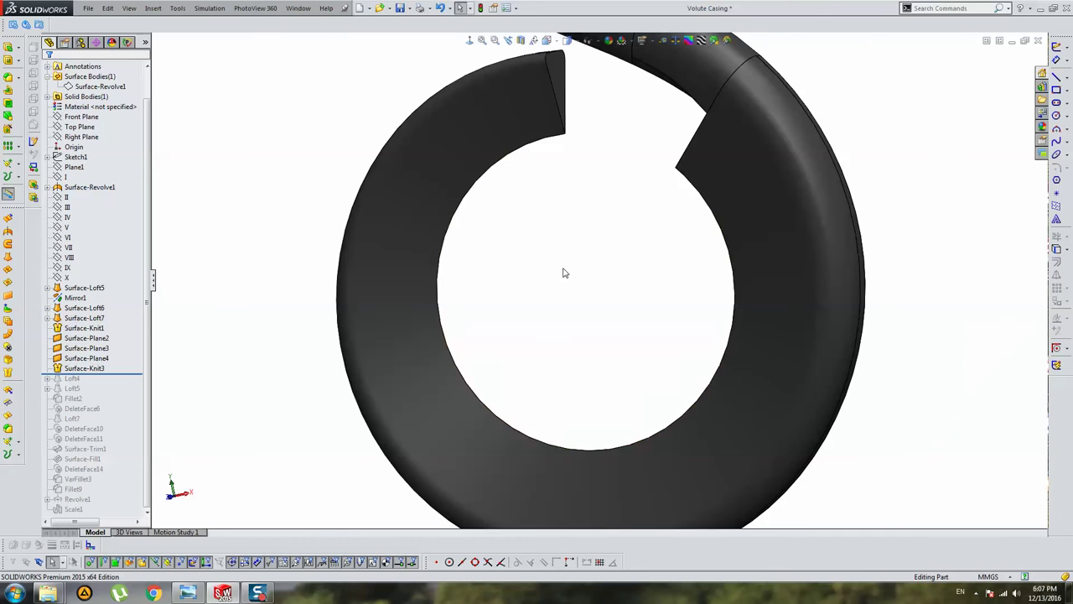
Roll the feature history forward below Revolve1 to restore the cover disc
scroll(612, 295, "up", 1)
middle_click_drag(657, 297, 676, 280)
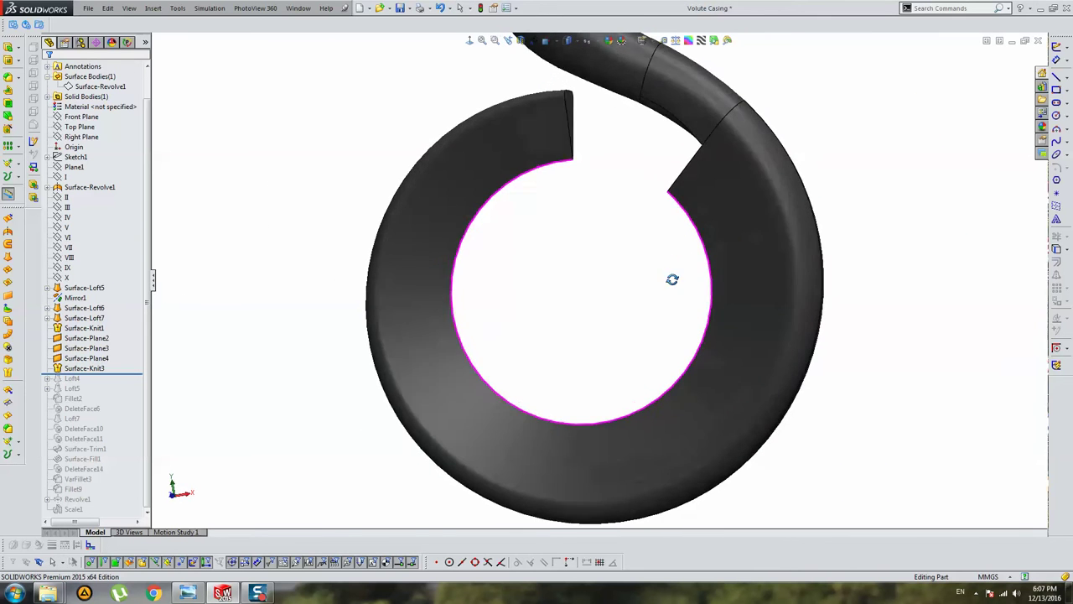
scroll(607, 201, "up", 2)
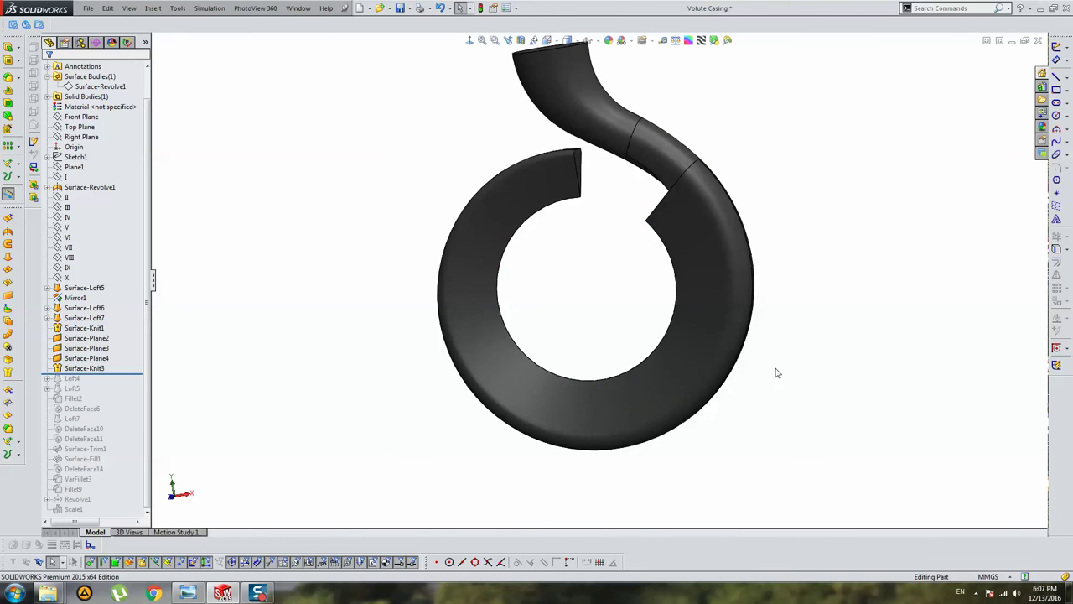
left_click_drag(122, 375, 93, 503)
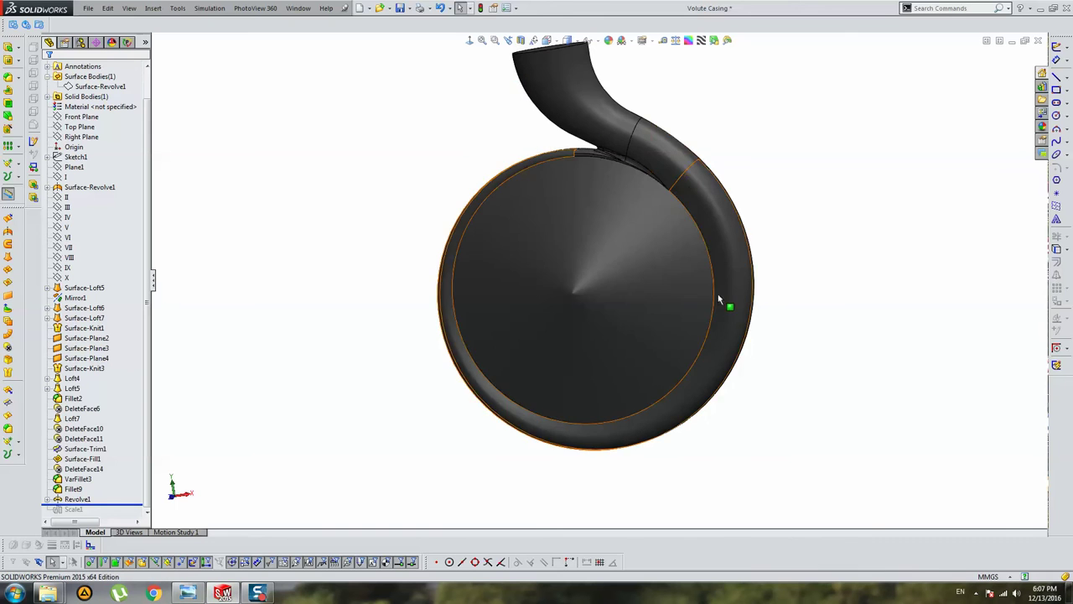
Select the Right Plane and set the view Normal To it, showing the volute side-on
scroll(617, 239, "down", 3)
scroll(621, 255, "up", 3)
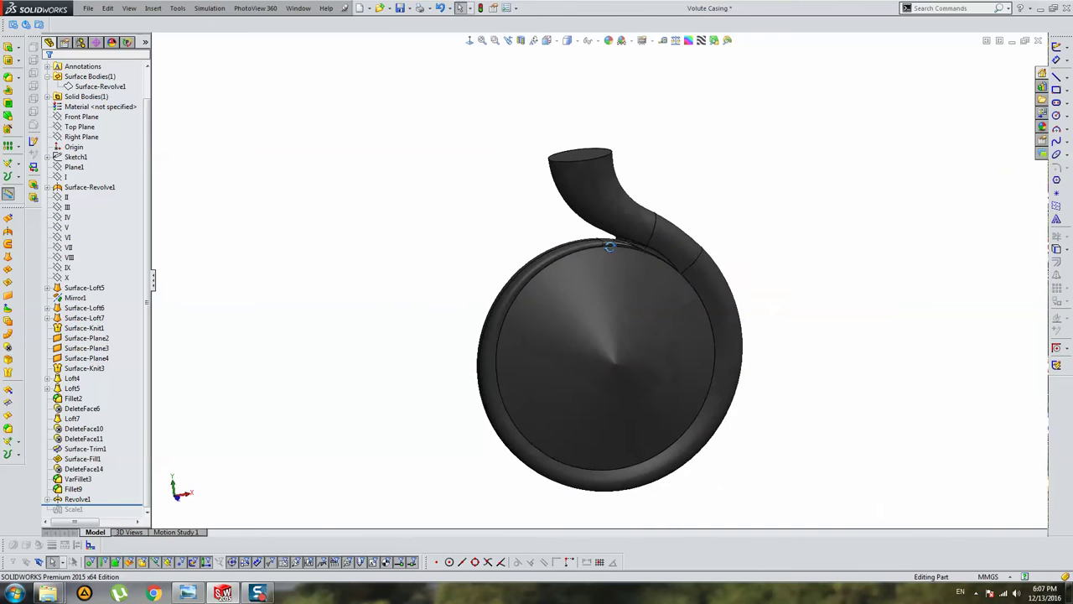
mouse_move(621, 255)
middle_mouse_down()
mouse_move(498, 246)
mouse_move(616, 319)
mouse_move(607, 257)
mouse_move(582, 244)
mouse_move(604, 258)
mouse_move(587, 268)
mouse_move(642, 256)
middle_mouse_up()
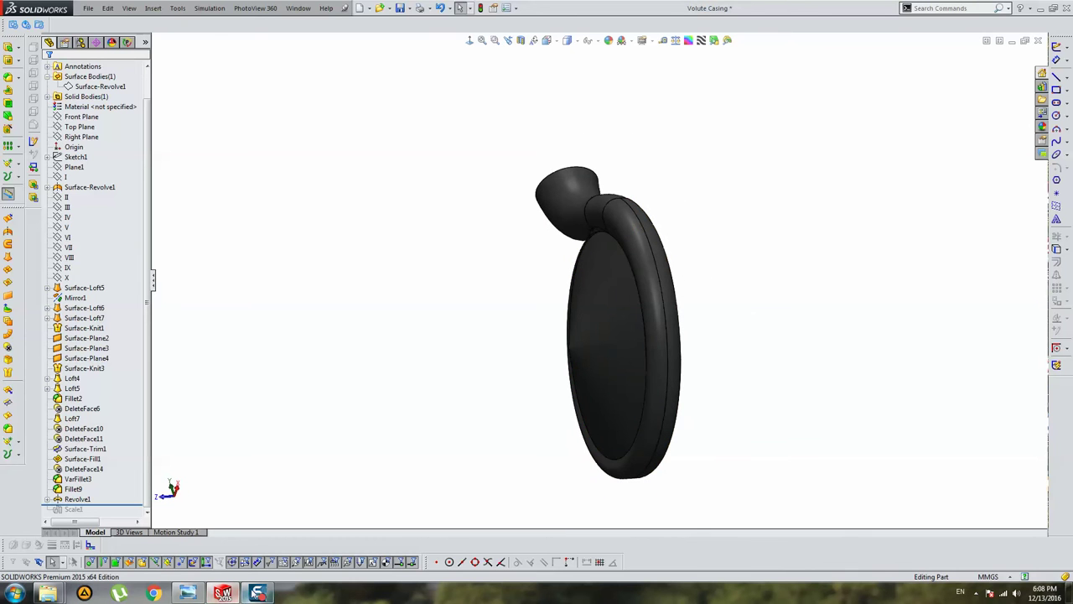
mouse_move(713, 335)
middle_mouse_down()
mouse_move(726, 311)
mouse_move(530, 277)
middle_mouse_up()
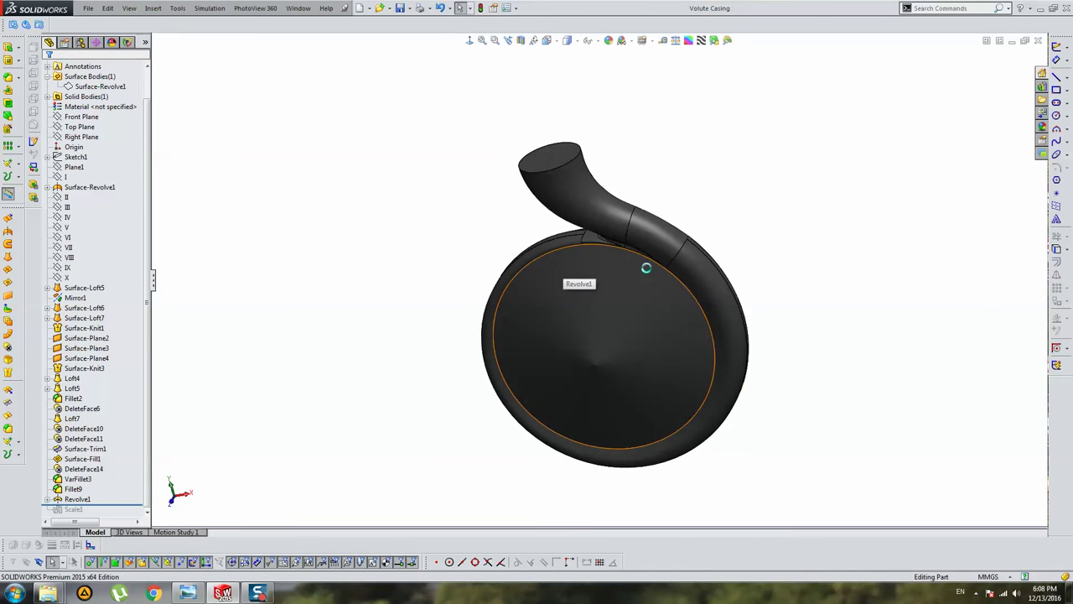
mouse_move(643, 268)
middle_mouse_down()
mouse_move(587, 226)
mouse_move(690, 290)
middle_mouse_up()
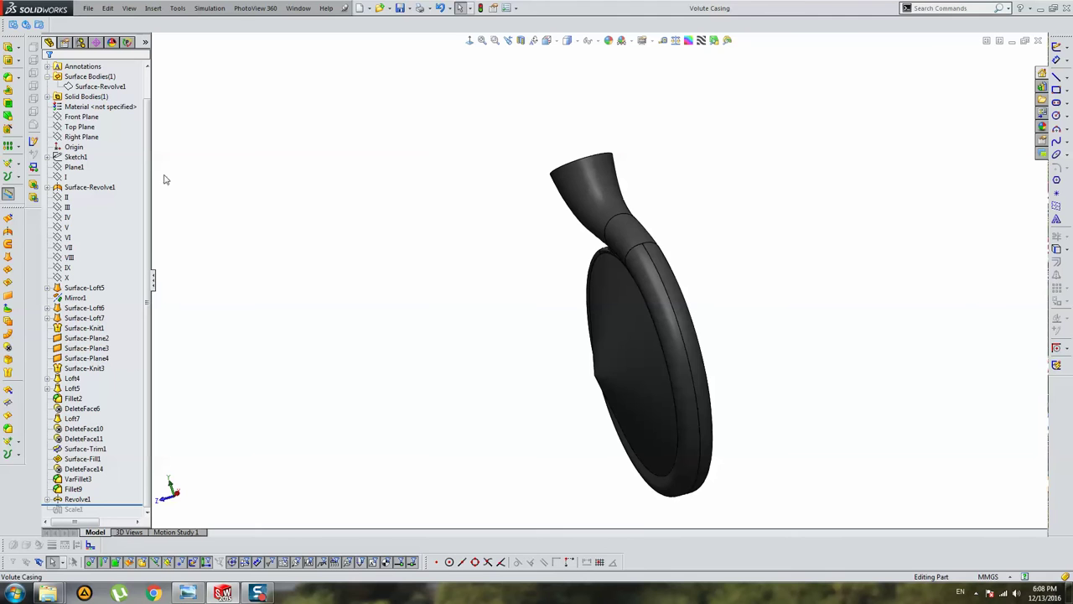
left_click(81, 136)
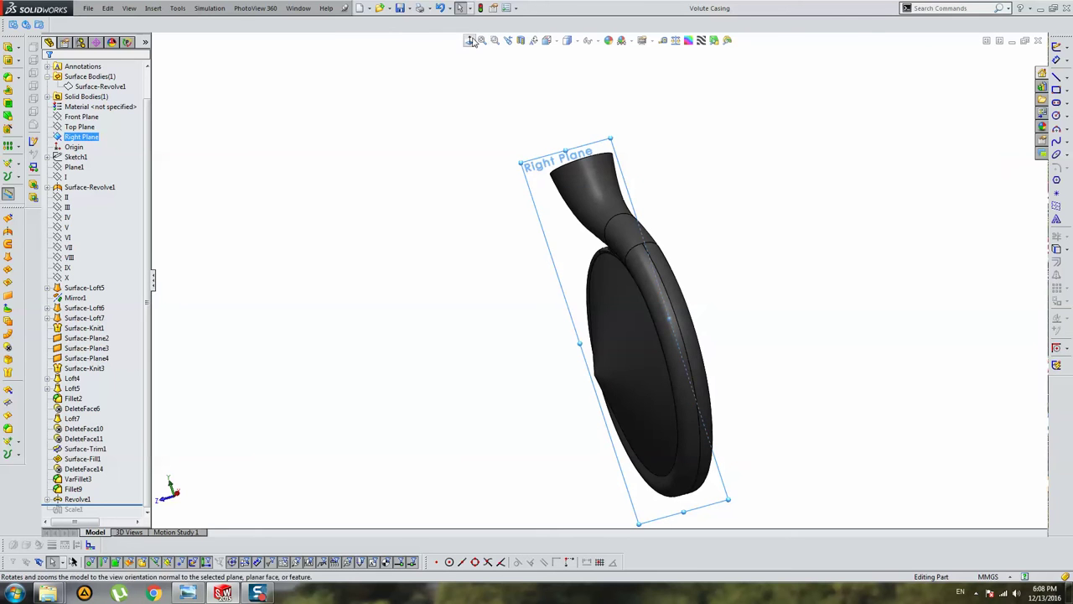
left_click(472, 41)
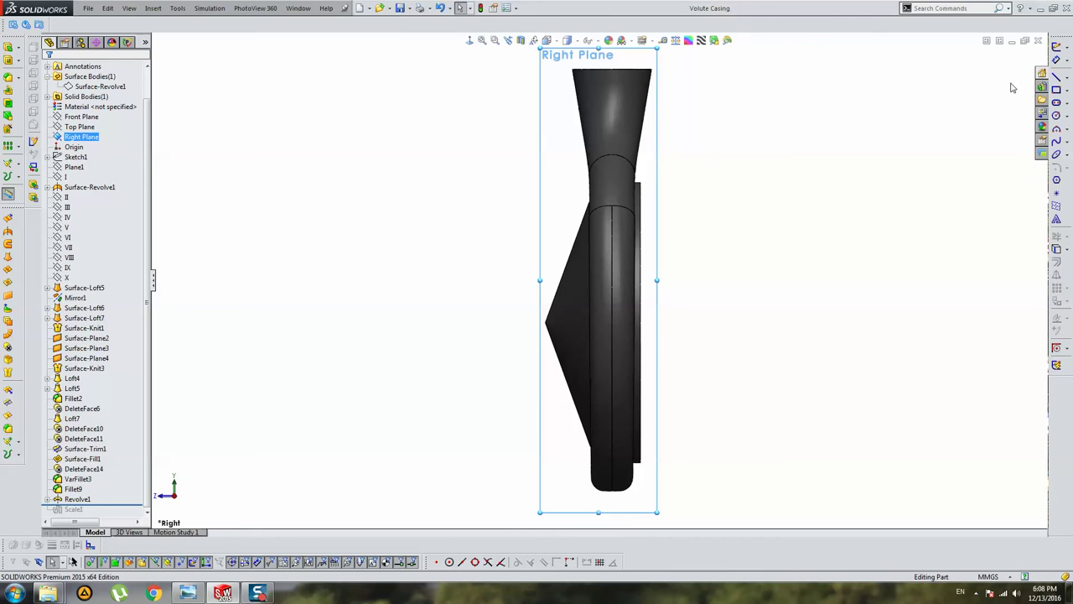
Start a sketch on the Right Plane and display Revolve1's sketch over the model
left_click(1056, 47)
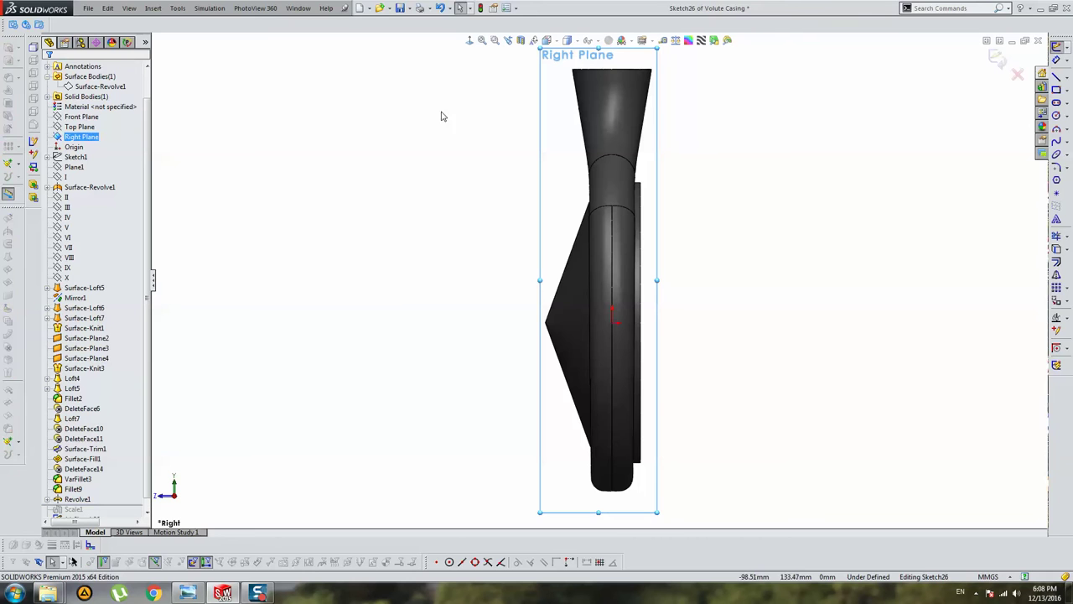
left_click(577, 295)
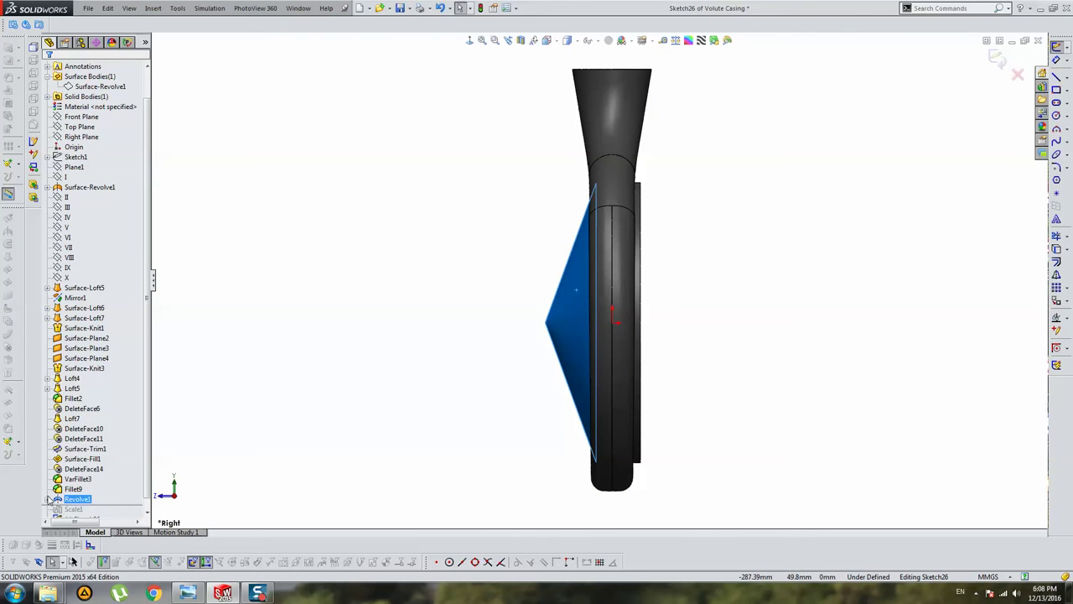
left_click(47, 499)
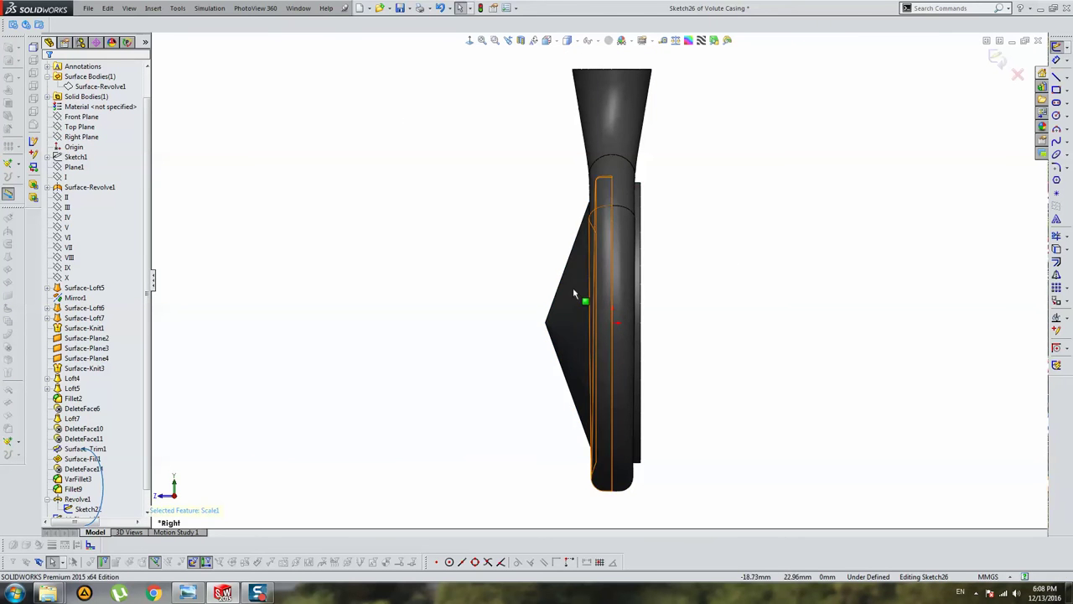
key("ctrl+1")
left_click(129, 8)
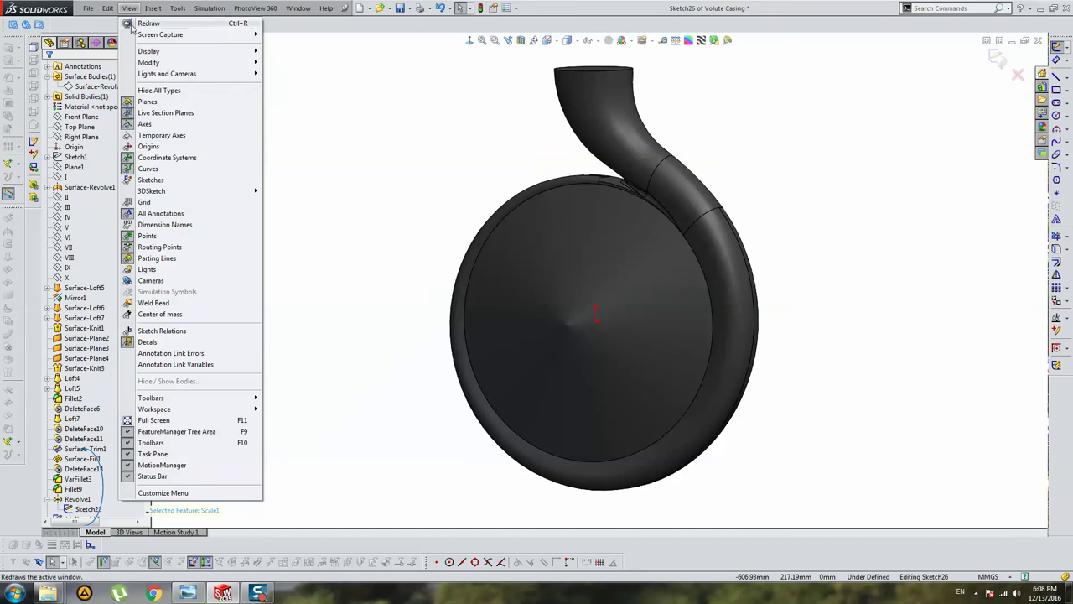
left_click(151, 179)
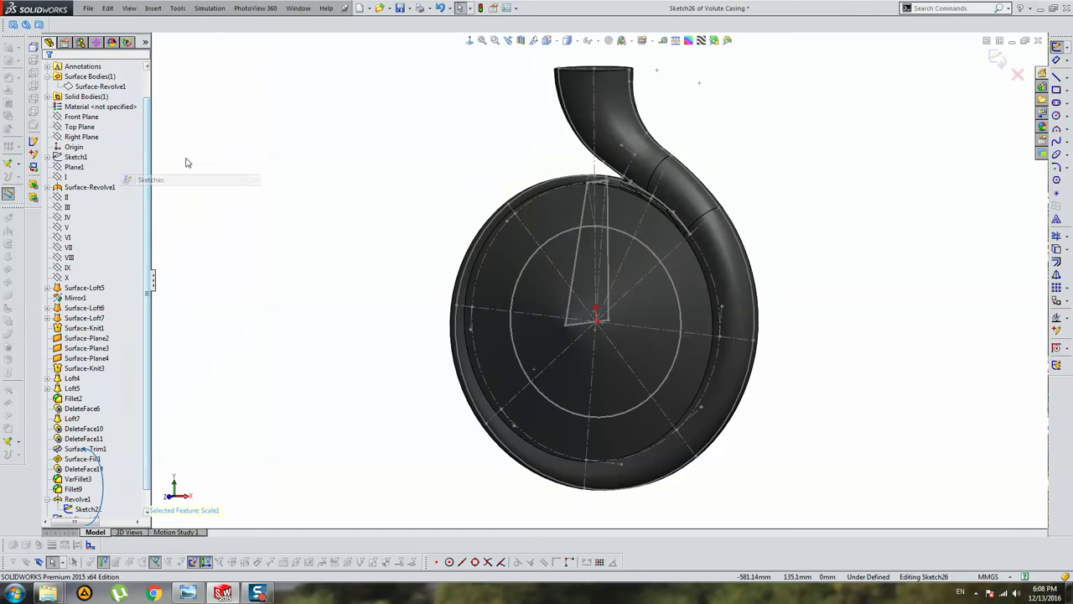
right_click(565, 100)
middle_click_drag(505, 215, 570, 218)
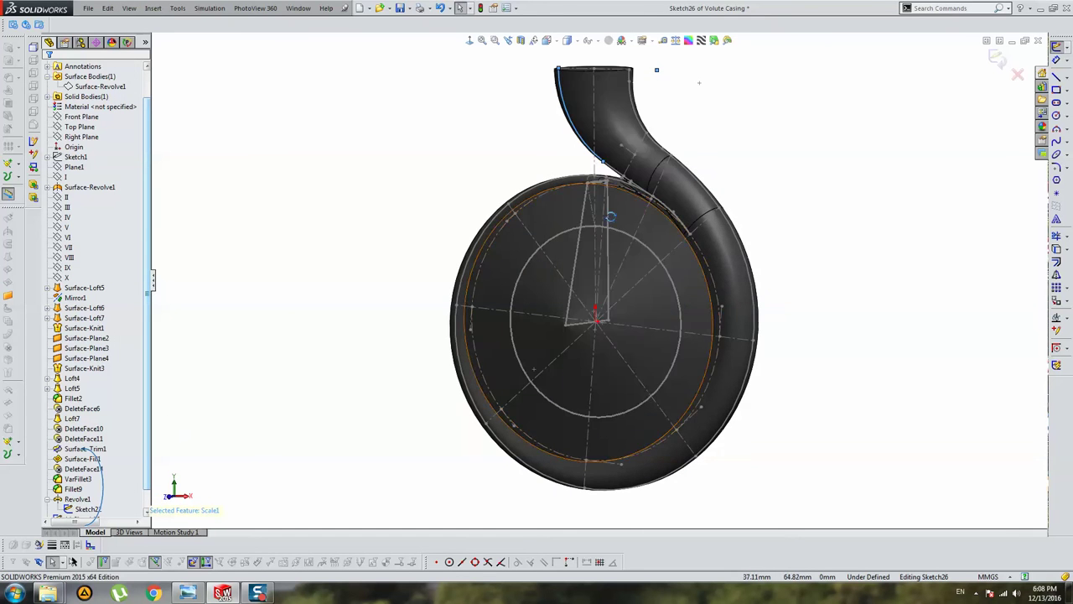
Offset the cover sketch's sloped line by 3.60 mm (18/5), as a single line without chain
left_click(570, 255)
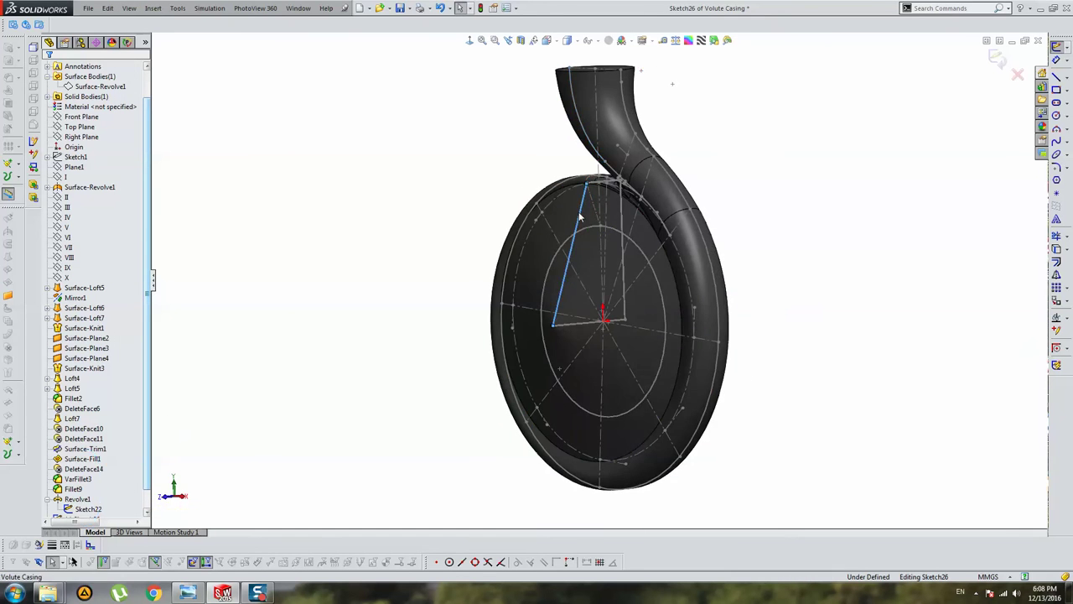
left_click(1056, 262)
type("18/5")
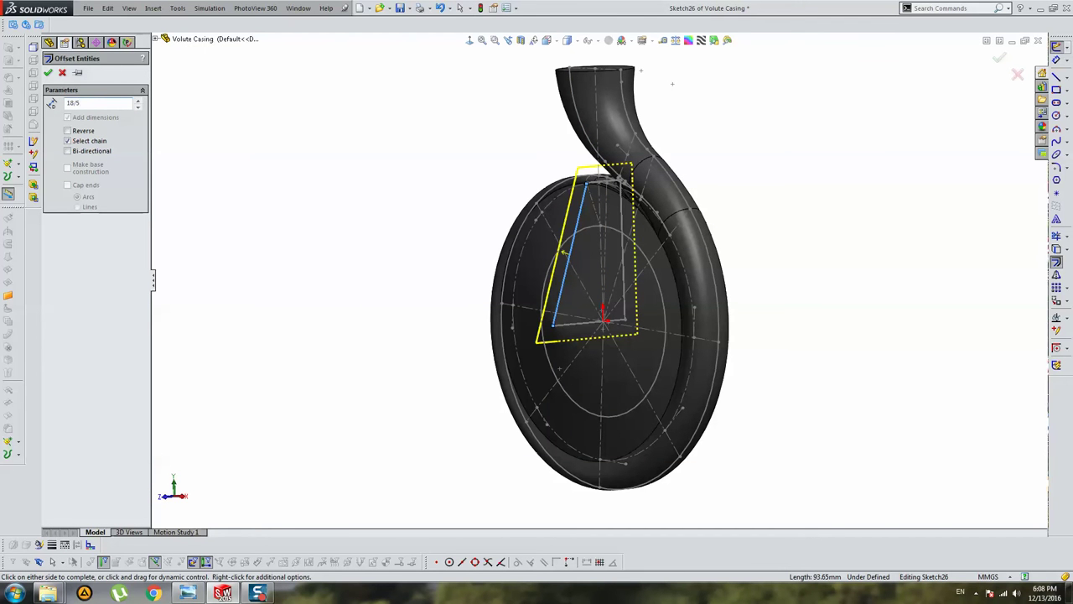
key("Return")
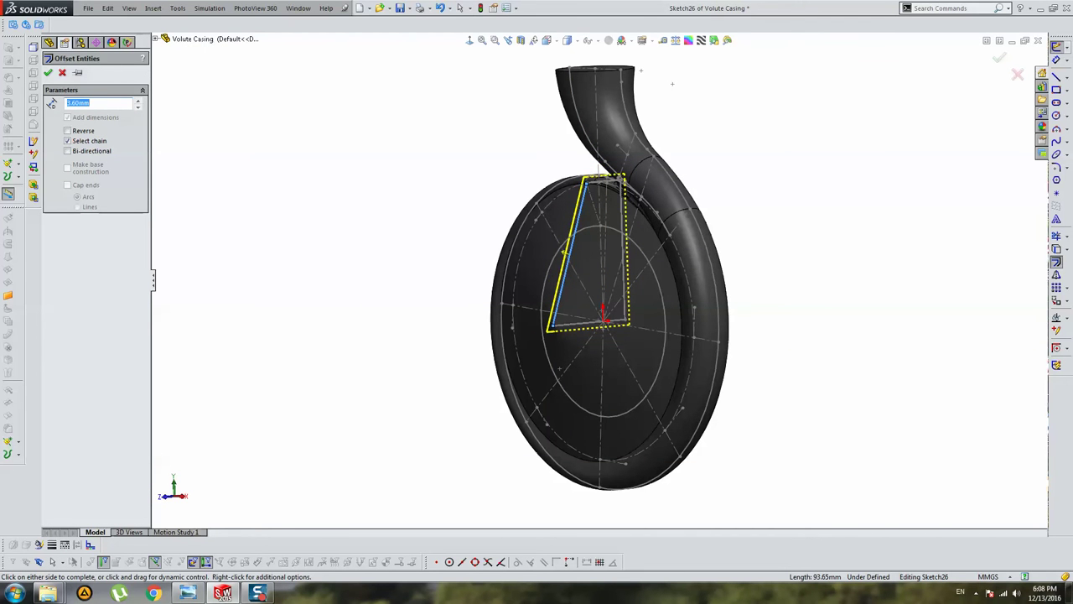
left_click(74, 140)
key("Return")
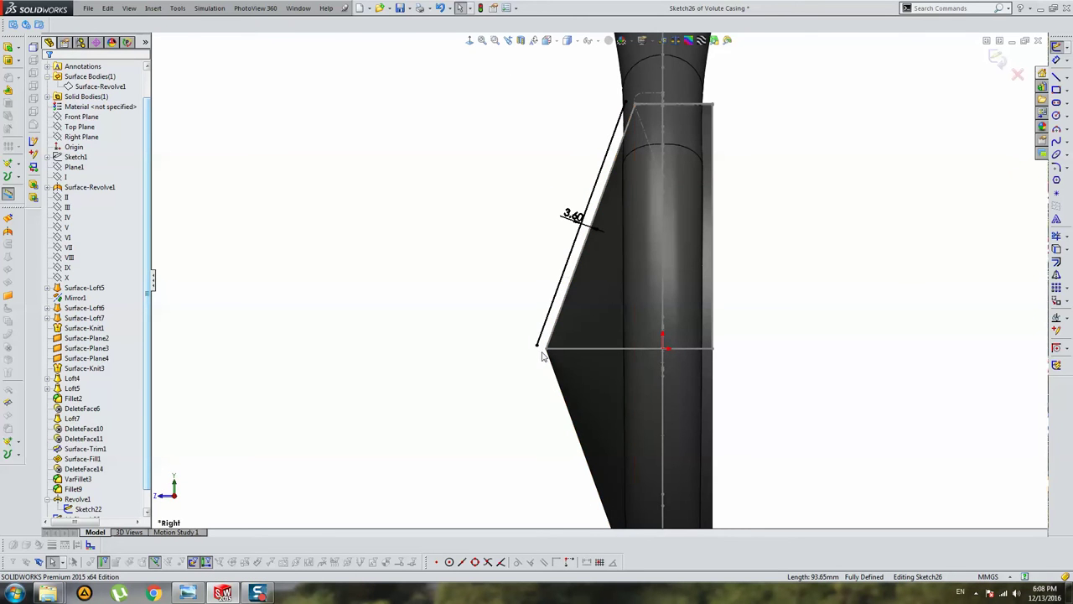
Drag the offset line's top end up onto the horizontal sketch line
left_click(536, 347)
scroll(640, 259, "down", 2)
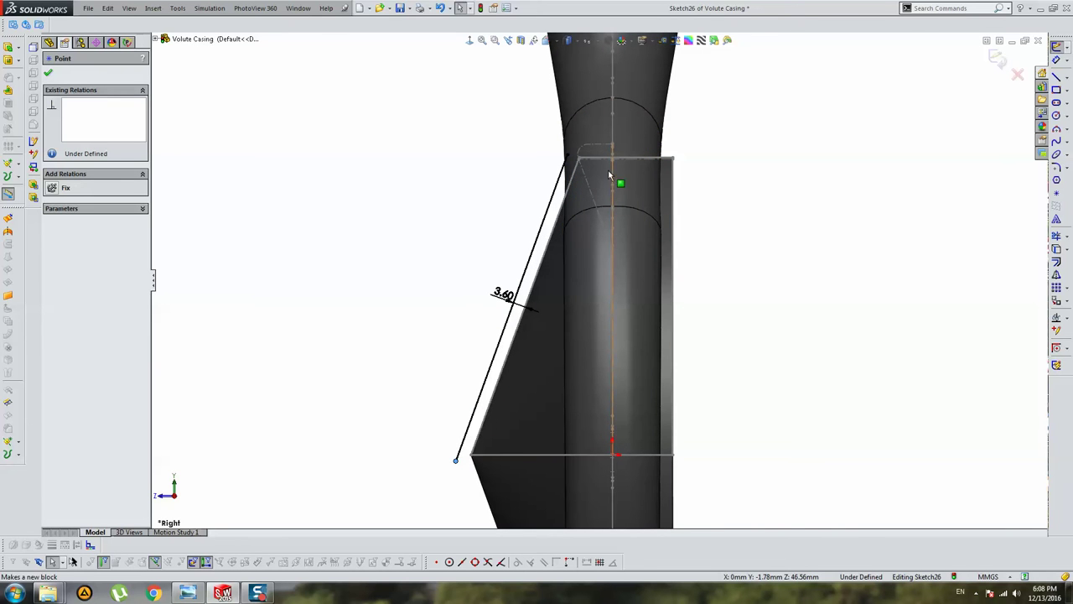
left_click_drag(568, 157, 576, 151)
scroll(591, 161, "down", 4)
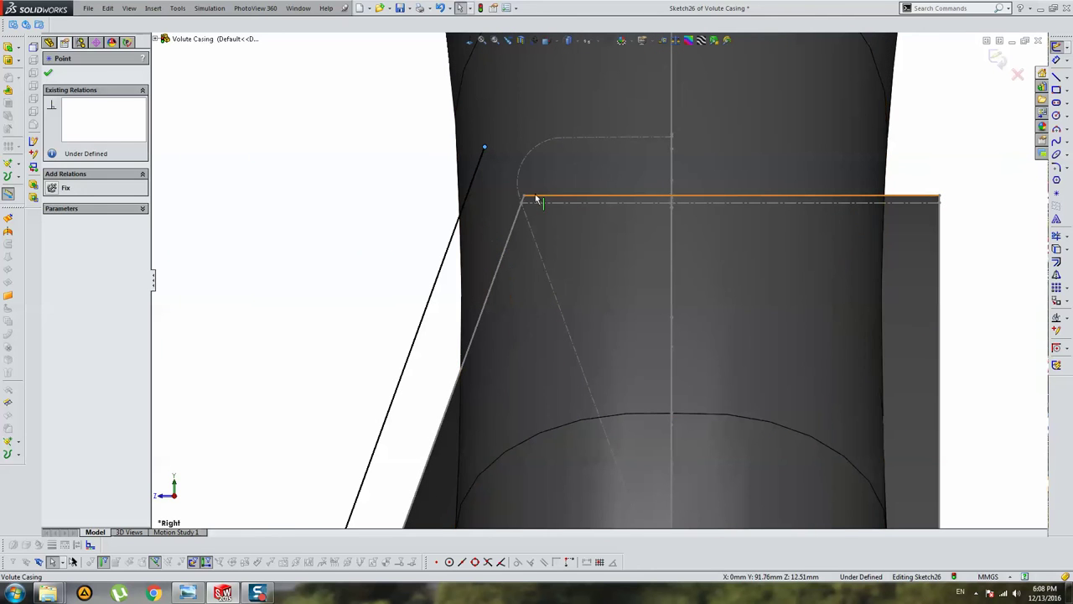
Offset the horizontal line 3.60 mm on the reversed side and merge its end with the slanted line
left_click(537, 199)
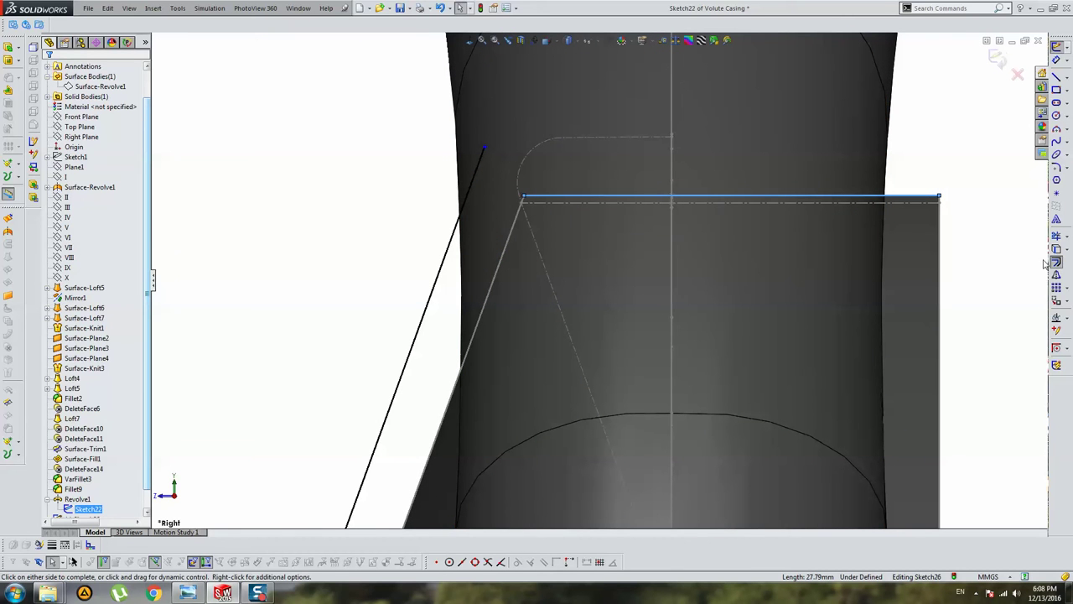
left_click(1057, 261)
left_click(84, 130)
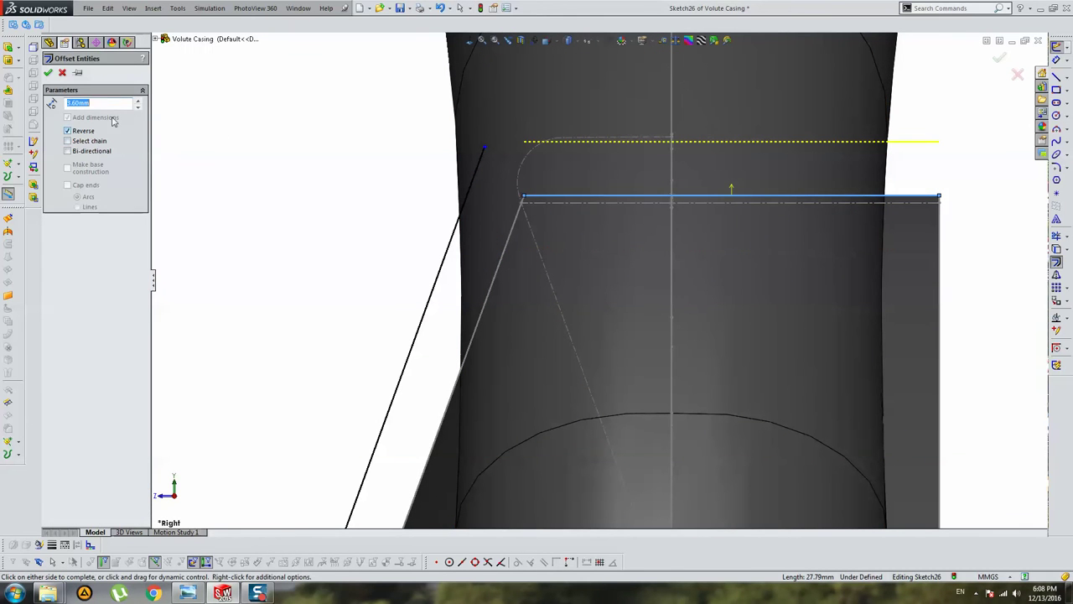
key("Return")
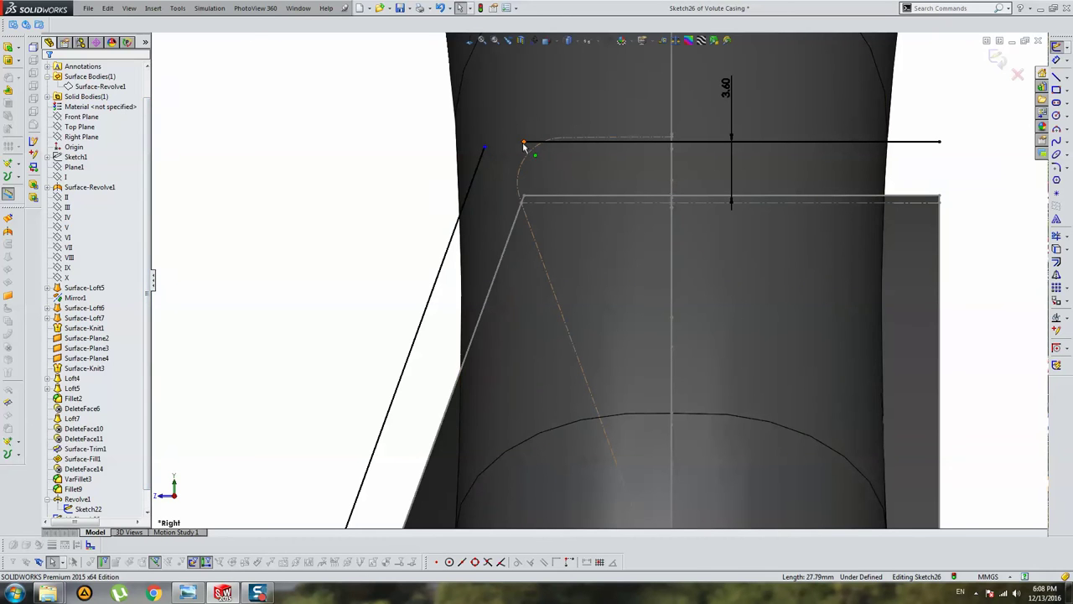
left_click_drag(524, 141, 317, 141)
left_click(484, 147, "ctrl")
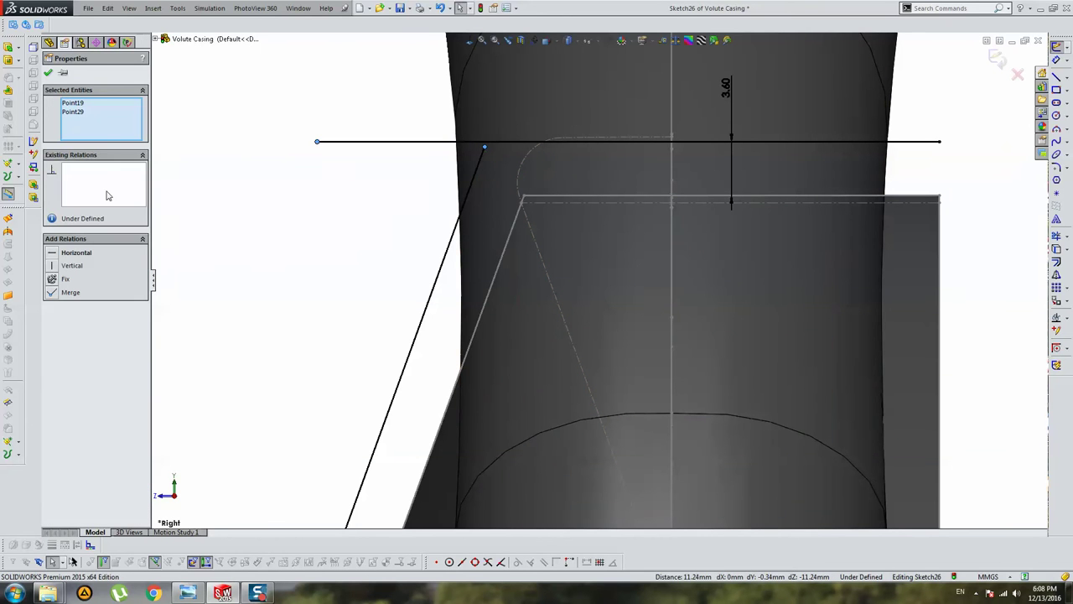
left_click(71, 293)
scroll(716, 237, "up", 3)
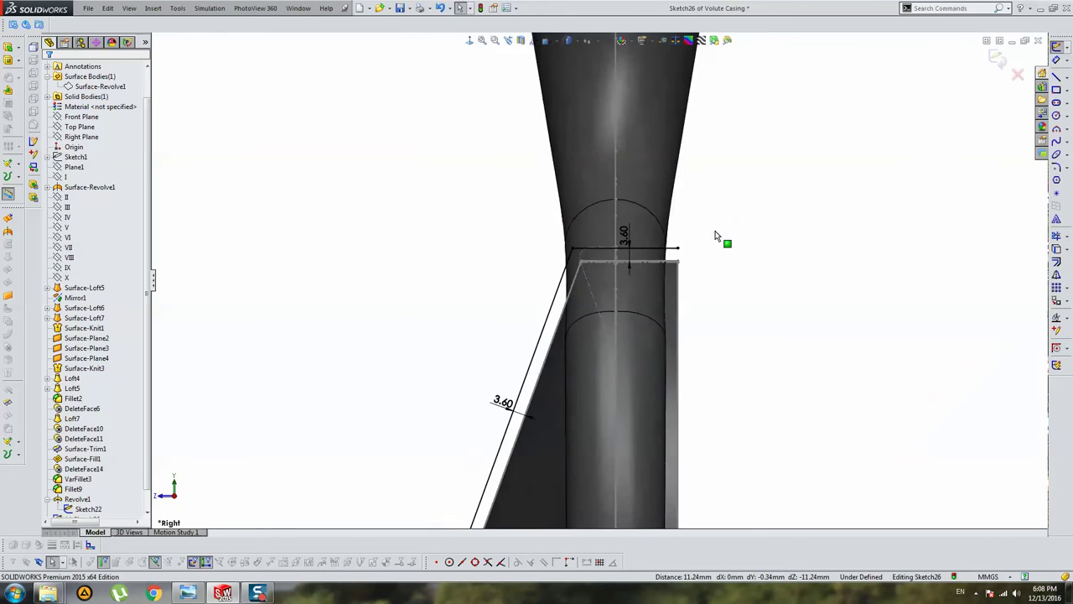
scroll(648, 287, "down", 3)
left_click_drag(611, 273, 617, 285)
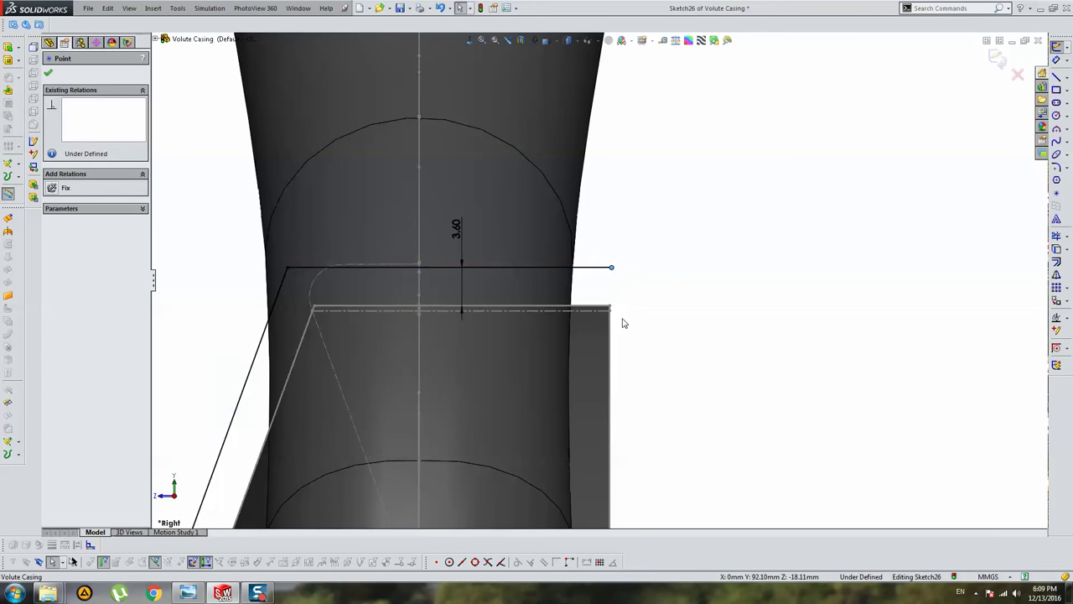
left_click(620, 310)
scroll(620, 310, "up", 2)
scroll(596, 328, "up", 3)
scroll(599, 334, "up", 2)
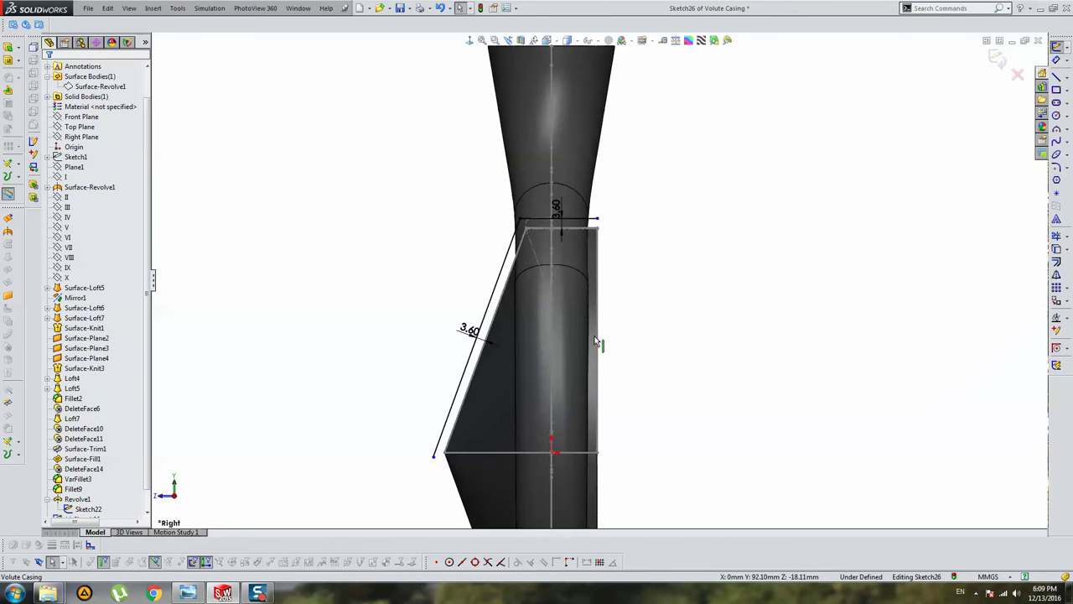
Draw the bottom horizontal line and a vertical line on the cylinder edge, closing the profile
left_click(1057, 76)
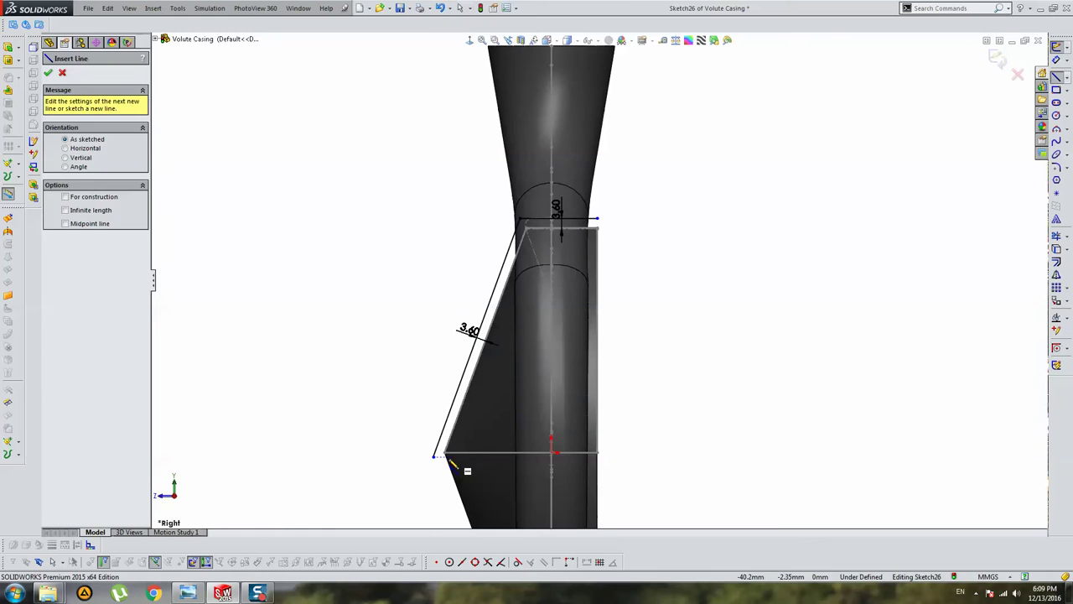
left_click(433, 457)
left_click(629, 456)
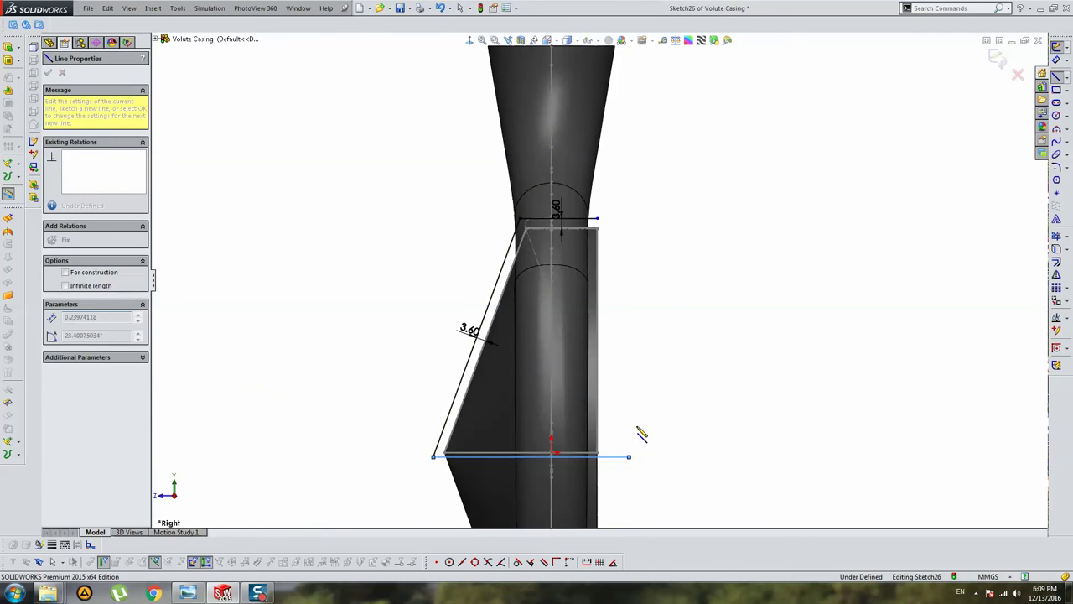
left_click(629, 206)
key("Escape")
left_click_drag(628, 210, 597, 220)
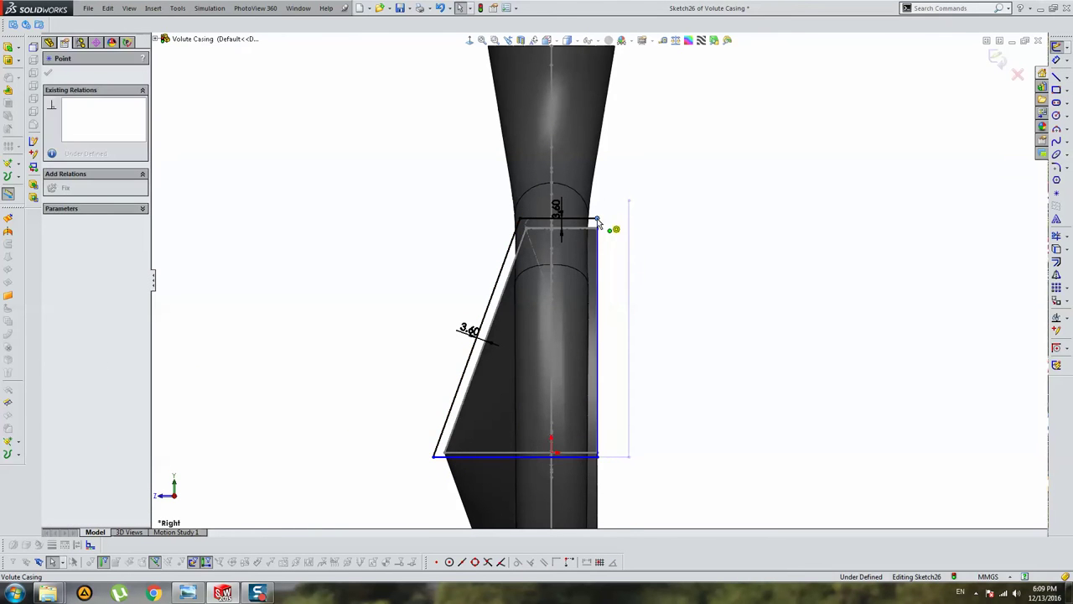
scroll(591, 464, "down", 2)
mouse_move(599, 432)
left_mouse_down()
mouse_move(646, 422)
mouse_move(598, 433)
left_mouse_up()
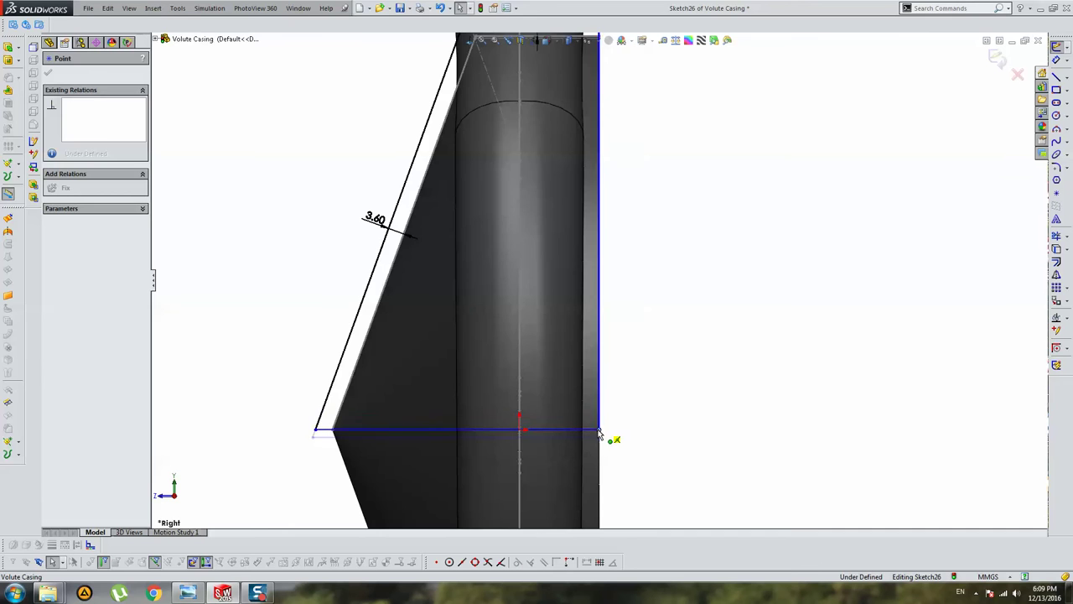
scroll(537, 352, "up", 3)
left_click(478, 287)
Revolve Sketch26 a full 360° about its bottom line Line17, merging the result
mouse_move(478, 288)
middle_mouse_down()
mouse_move(532, 179)
mouse_move(587, 168)
middle_mouse_up()
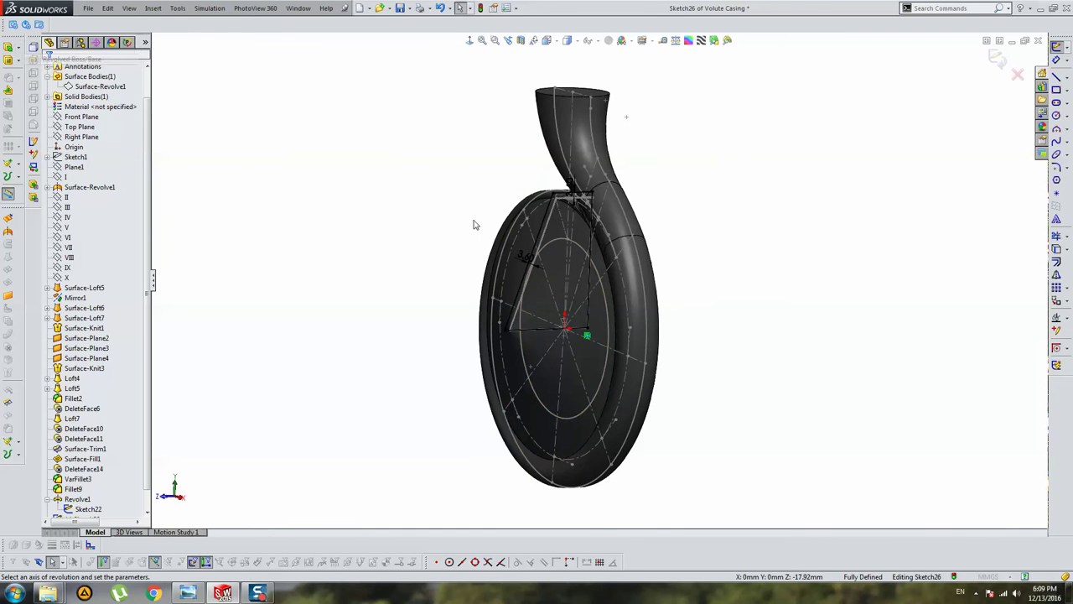
left_click(8, 47)
scroll(474, 339, "down", 3)
scroll(470, 338, "down", 2)
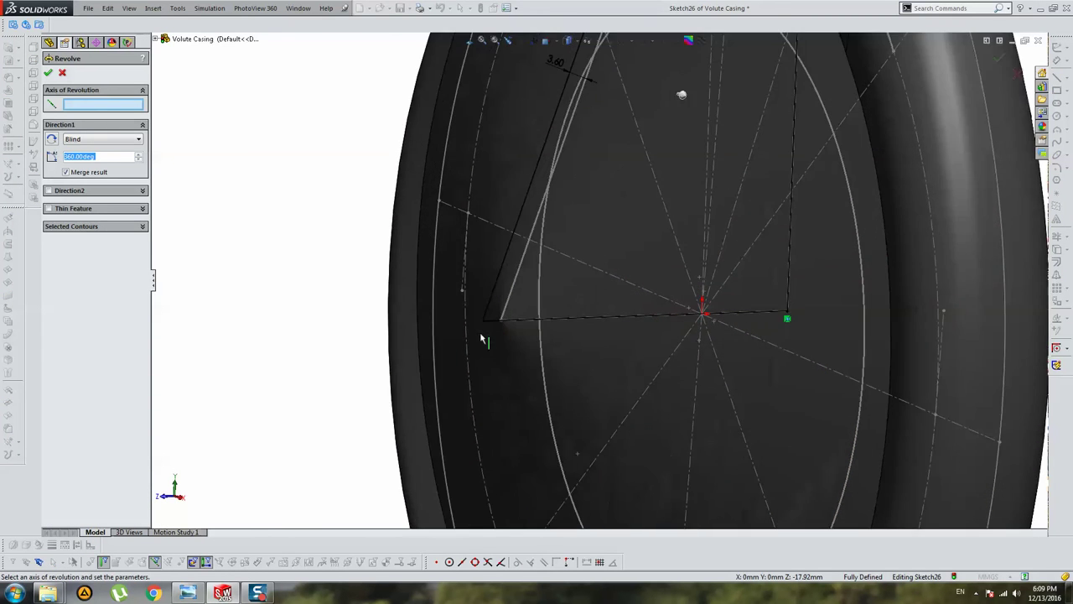
left_click(495, 322)
scroll(595, 281, "up", 4)
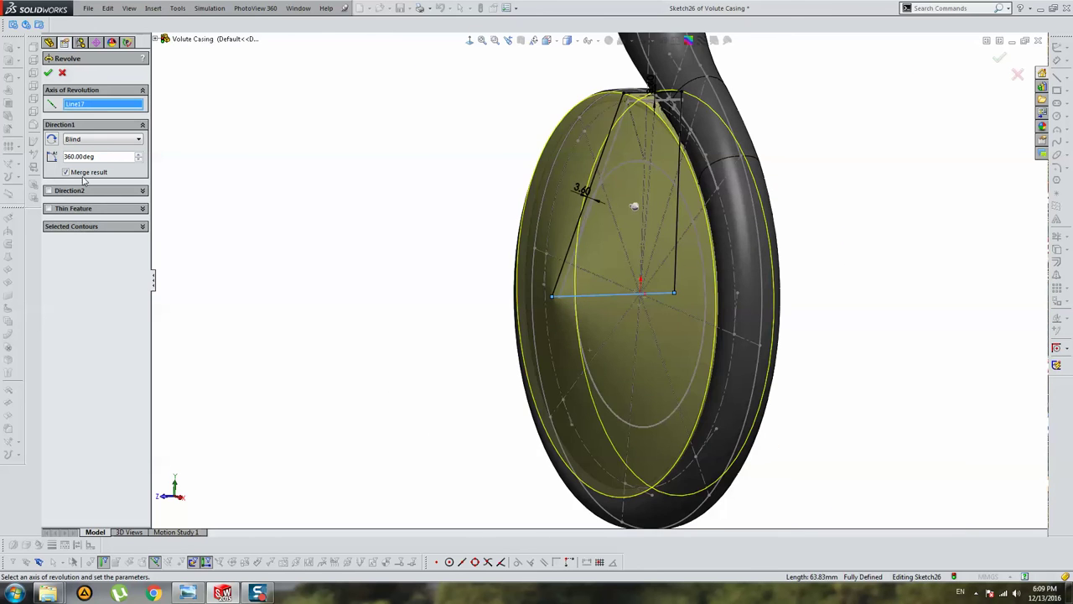
scroll(510, 224, "up", 2)
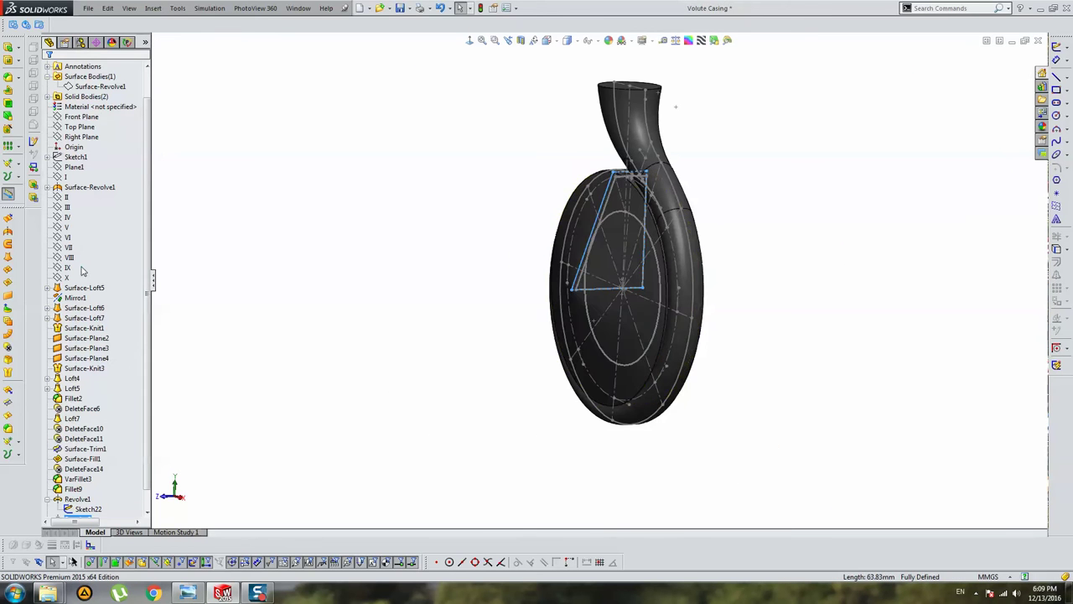
Switch to the front view and hide the revolve profile sketch
key("ctrl+1")
scroll(669, 227, "down", 3)
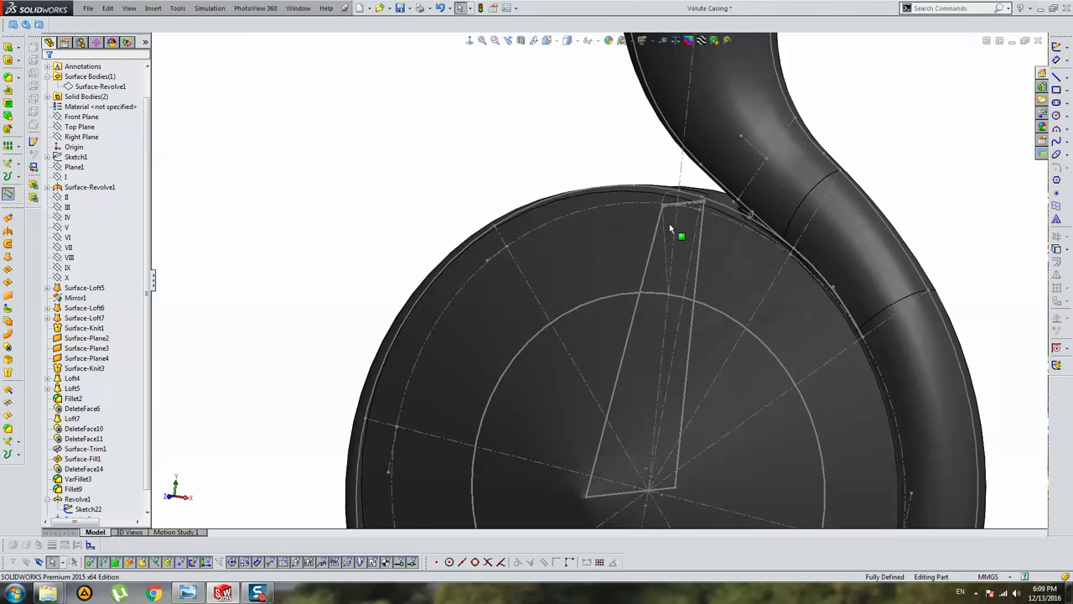
right_click(653, 253)
left_click(672, 231)
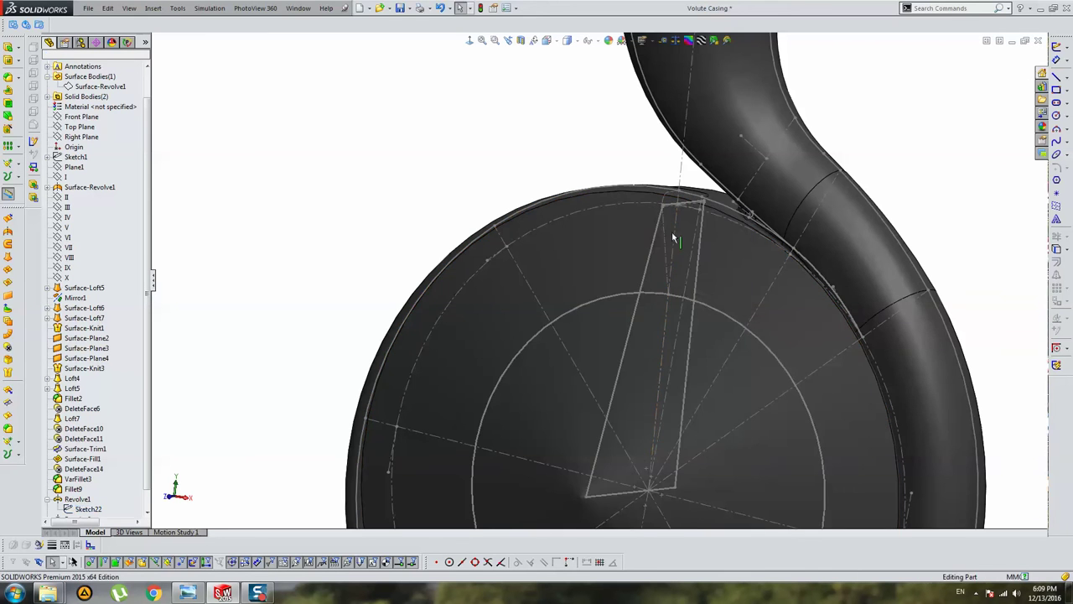
Orbit and zoom around the volute to inspect the new cover disc and outlet pipe
mouse_move(672, 231)
middle_mouse_down()
mouse_move(749, 207)
mouse_move(592, 244)
middle_mouse_up()
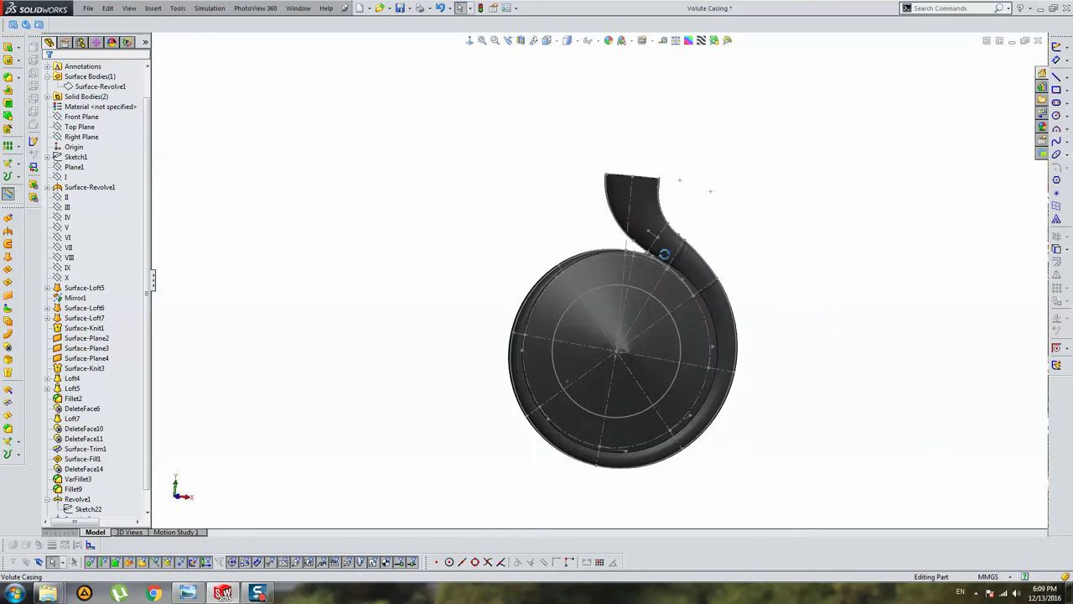
scroll(664, 366, "down", 2)
mouse_move(664, 366)
middle_mouse_down()
mouse_move(719, 319)
mouse_move(598, 328)
mouse_move(657, 332)
mouse_move(646, 376)
mouse_move(726, 376)
middle_mouse_up()
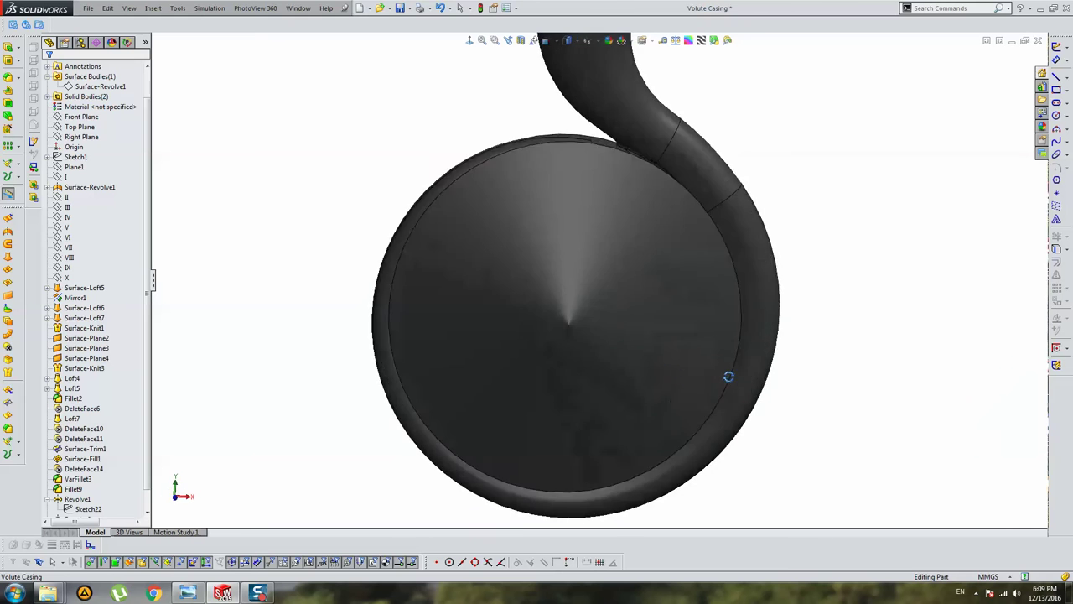
scroll(721, 352, "up", 3)
scroll(651, 238, "down", 3)
mouse_move(585, 218)
middle_mouse_down()
mouse_move(626, 256)
mouse_move(508, 288)
mouse_move(598, 244)
mouse_move(604, 261)
mouse_move(698, 291)
mouse_move(515, 289)
middle_mouse_up()
scroll(548, 241, "down", 3)
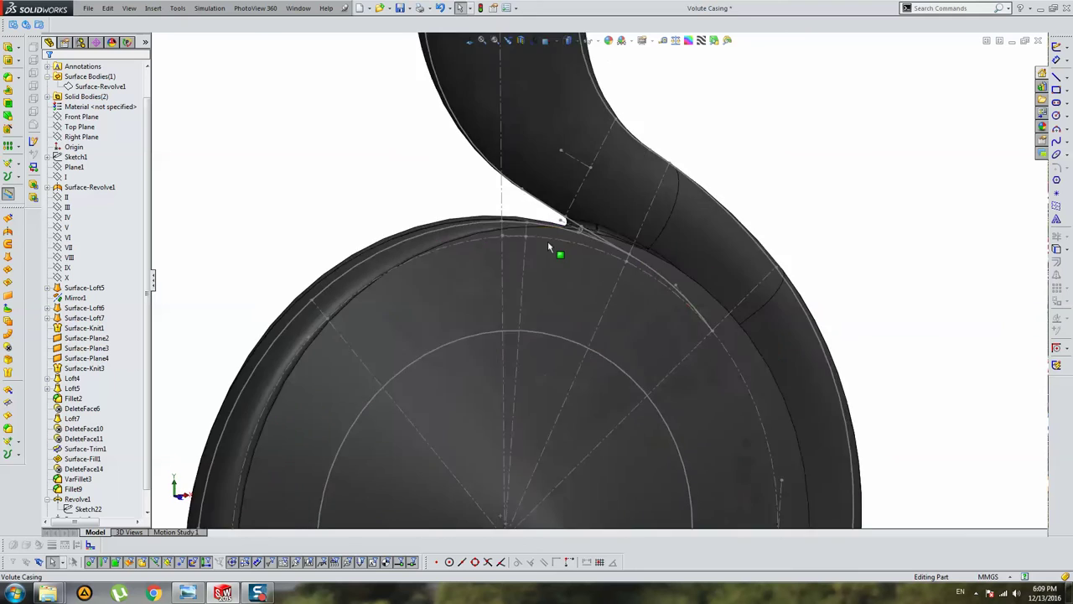
scroll(520, 248, "up", 3)
mouse_move(520, 248)
middle_mouse_down()
mouse_move(554, 256)
mouse_move(536, 267)
mouse_move(596, 266)
mouse_move(462, 199)
mouse_move(560, 236)
mouse_move(455, 228)
mouse_move(491, 210)
mouse_move(510, 251)
middle_mouse_up()
scroll(578, 270, "down", 3)
scroll(503, 266, "down", 2)
scroll(541, 287, "up", 2)
scroll(541, 287, "up", 2)
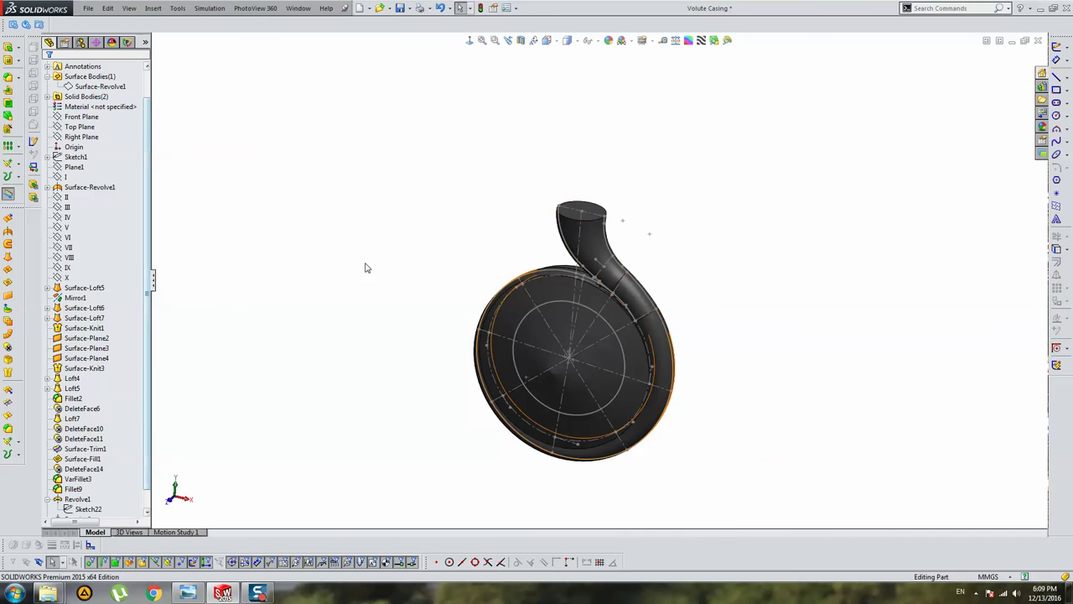
scroll(551, 283, "down", 3)
middle_click_drag(571, 282, 280, 276)
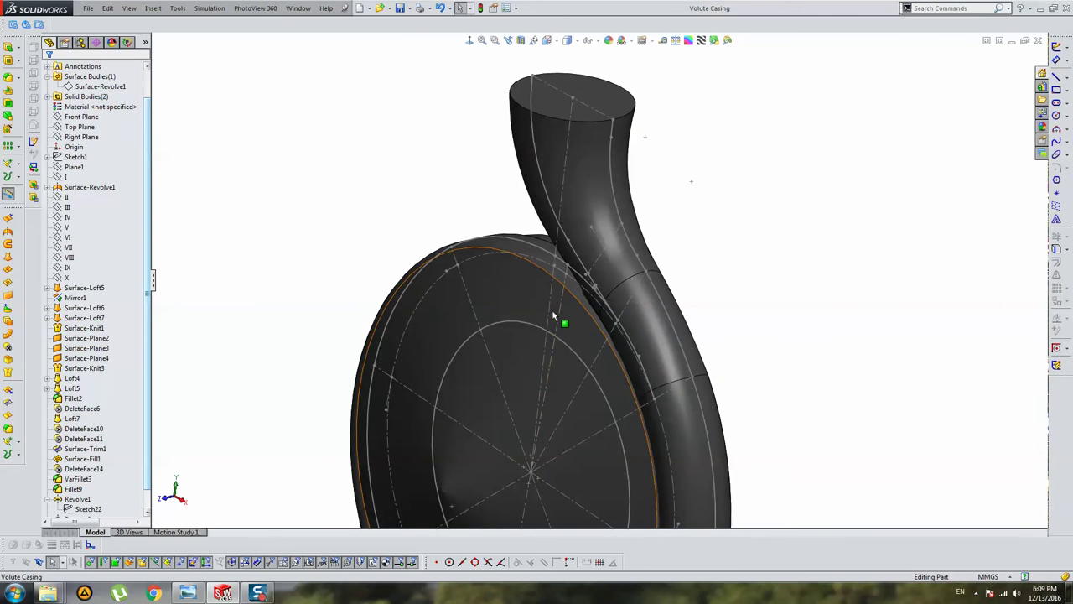
mouse_move(256, 312)
middle_mouse_down()
mouse_move(595, 249)
mouse_move(498, 326)
middle_mouse_up()
scroll(498, 325, "down", 3)
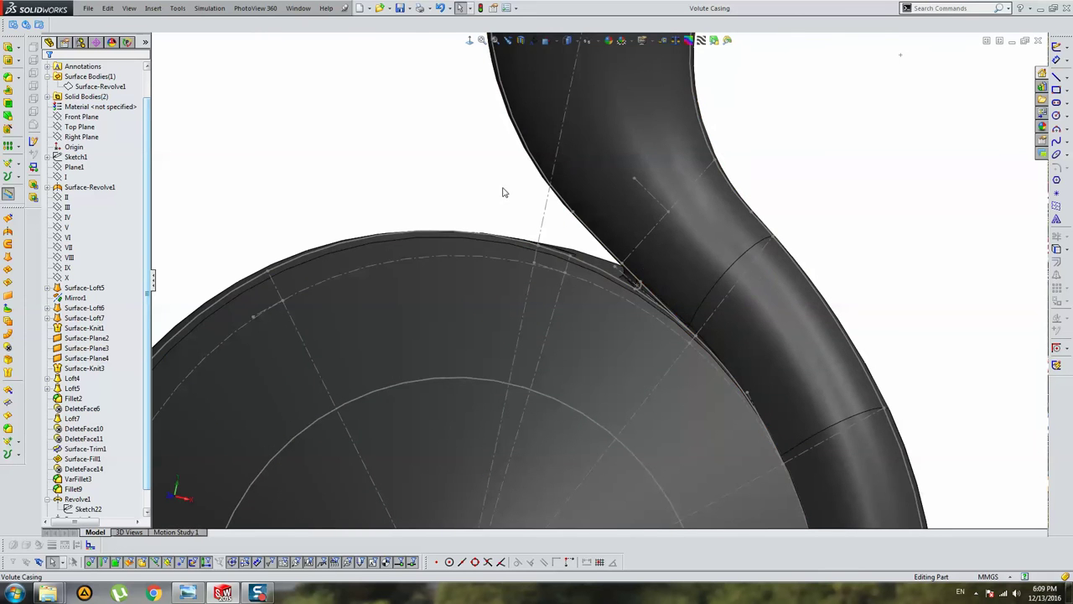
scroll(503, 192, "up", 3)
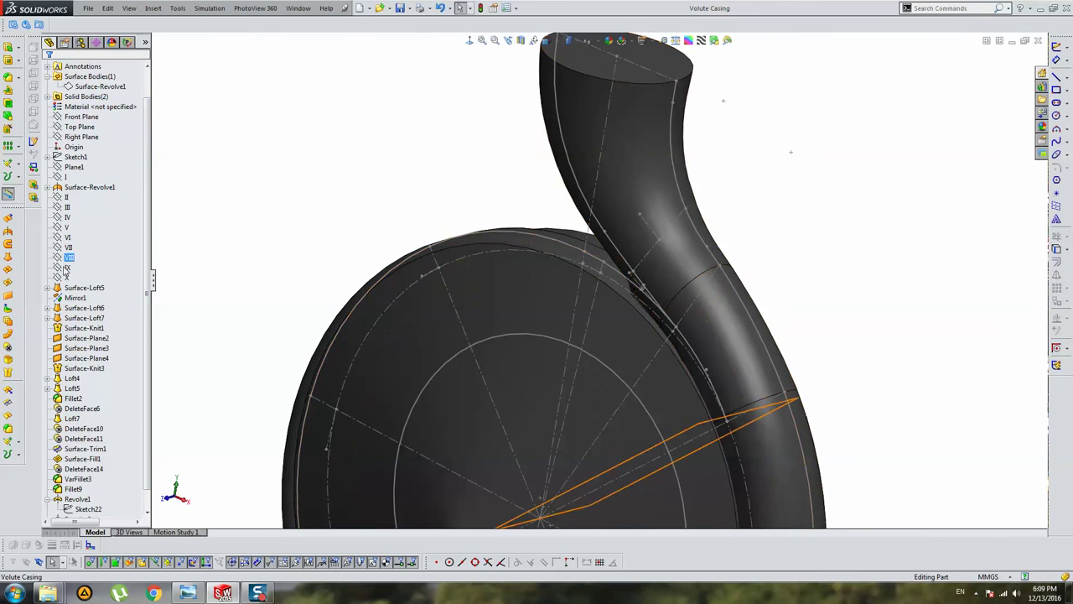
left_click(80, 287)
left_click(56, 318, "ctrl")
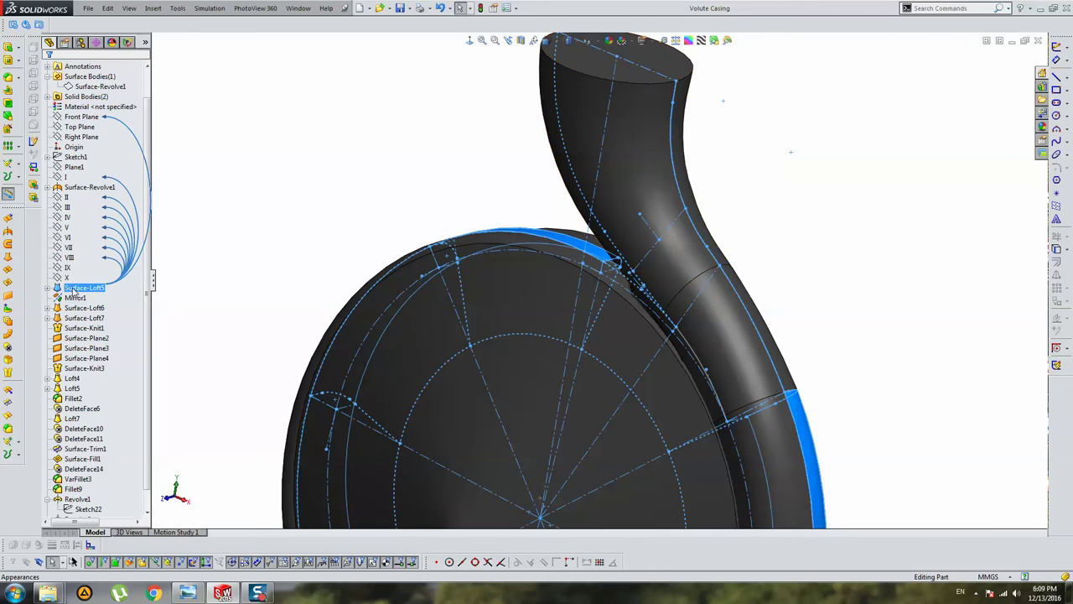
right_click(84, 288)
left_click(149, 267)
mouse_move(477, 227)
middle_mouse_down()
mouse_move(613, 271)
mouse_move(783, 301)
mouse_move(546, 360)
mouse_move(548, 349)
mouse_move(661, 367)
mouse_move(647, 378)
middle_mouse_up()
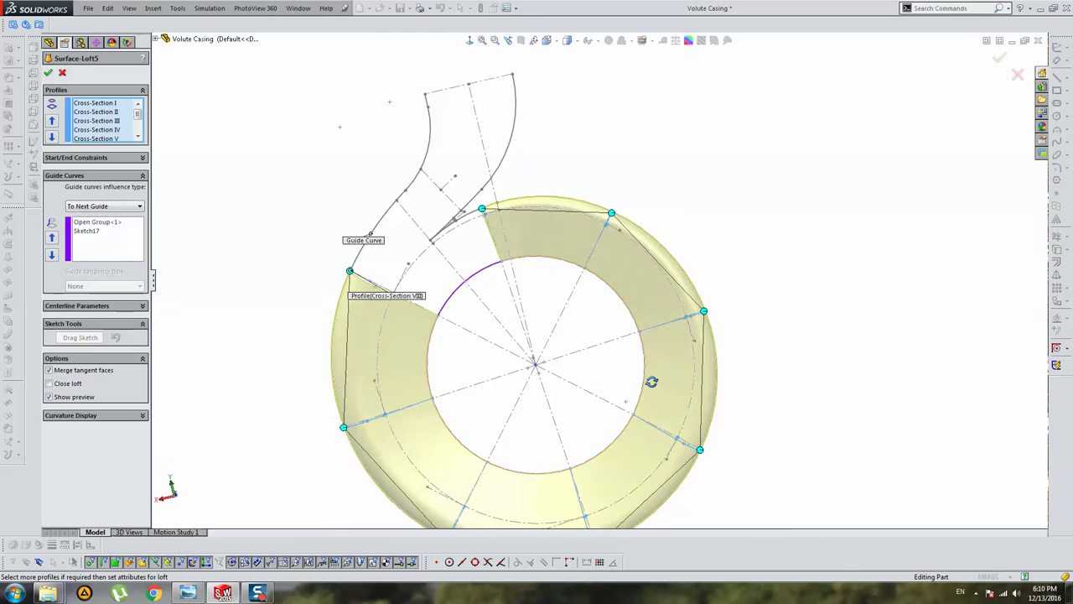
scroll(602, 351, "up", 3)
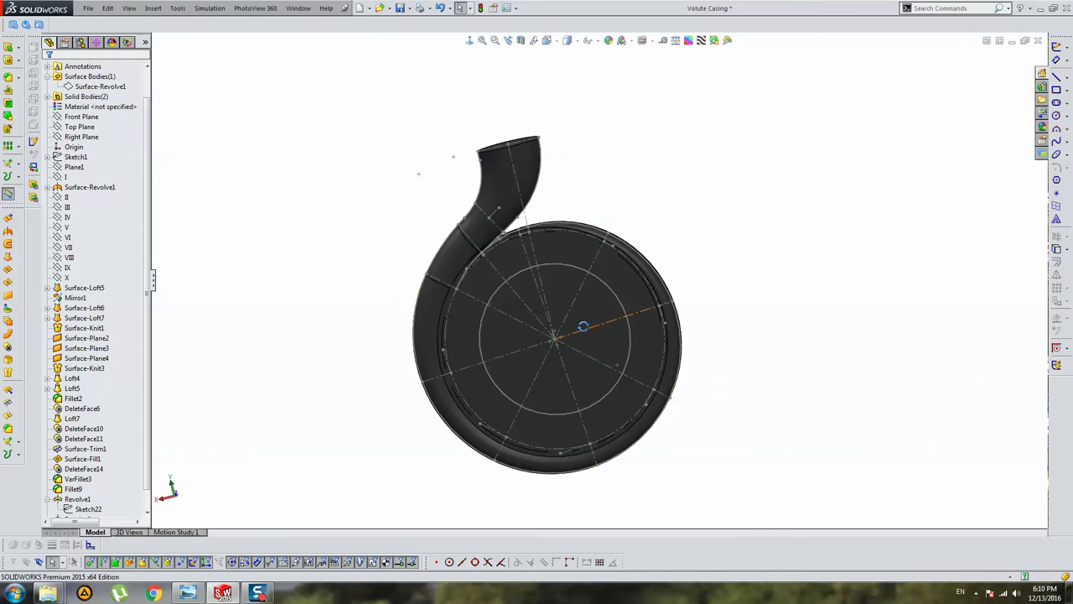
mouse_move(555, 328)
middle_mouse_down()
mouse_move(583, 269)
mouse_move(548, 254)
mouse_move(523, 275)
middle_mouse_up()
scroll(546, 260, "down", 3)
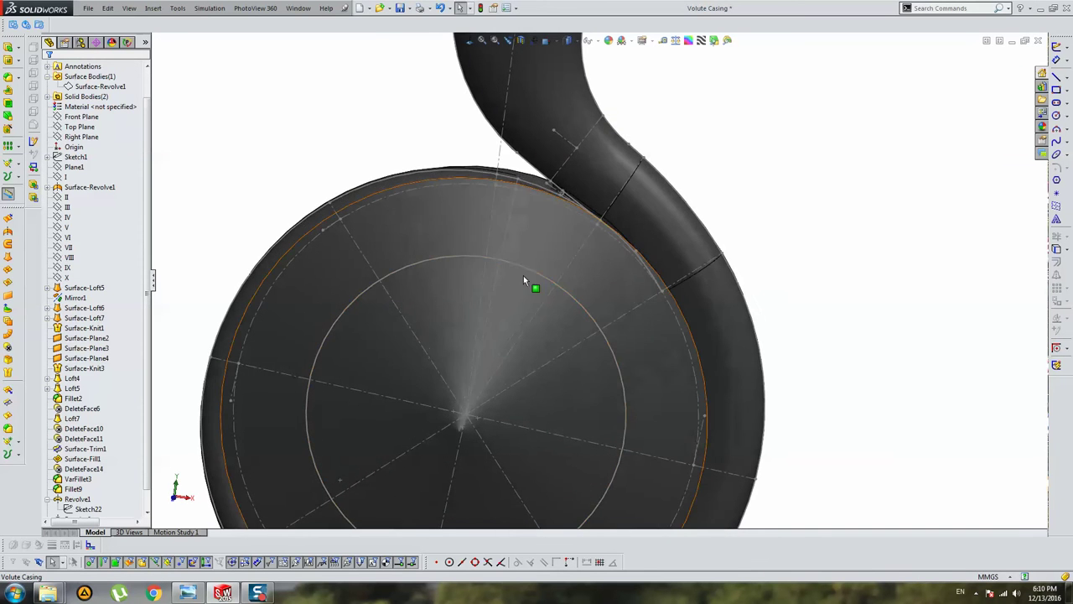
scroll(527, 265, "up", 2)
Roll the model back above Revolve2 and Scale1 so it rebuilds through Revolve1 only
left_click(453, 242)
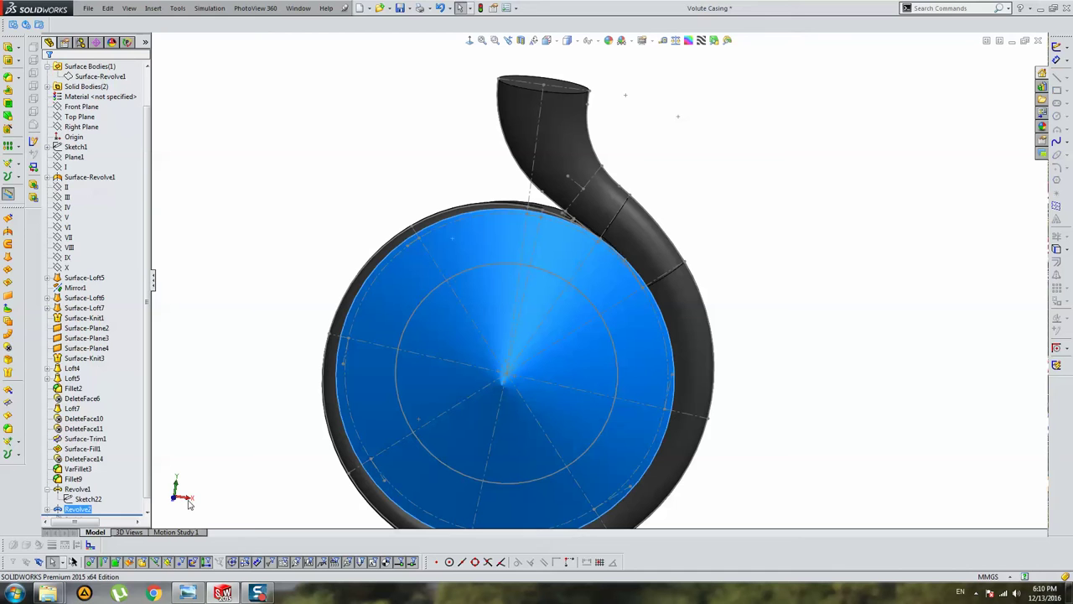
right_click(65, 499)
left_click(113, 368)
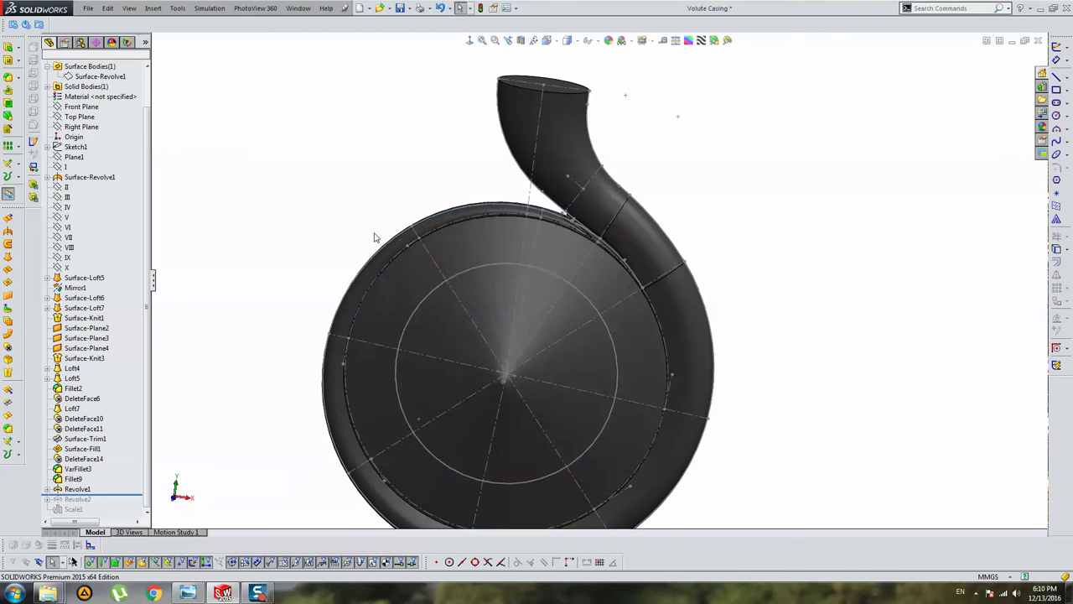
scroll(574, 235, "down", 3)
scroll(576, 237, "down", 1)
scroll(577, 239, "down", 1)
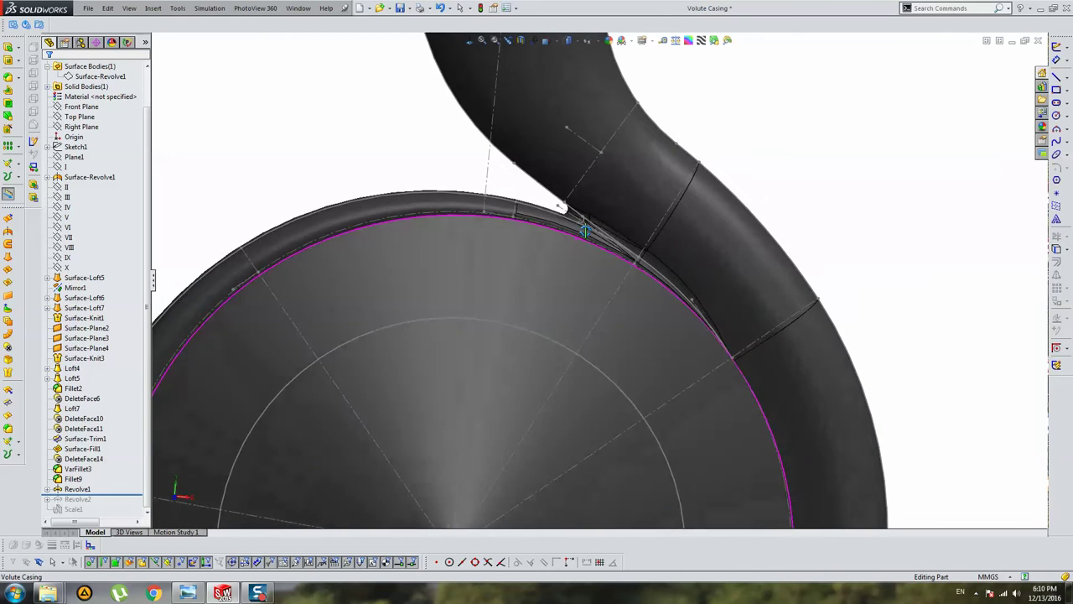
scroll(580, 241, "down", 1)
mouse_move(580, 241)
middle_mouse_down()
mouse_move(615, 216)
mouse_move(540, 241)
middle_mouse_up()
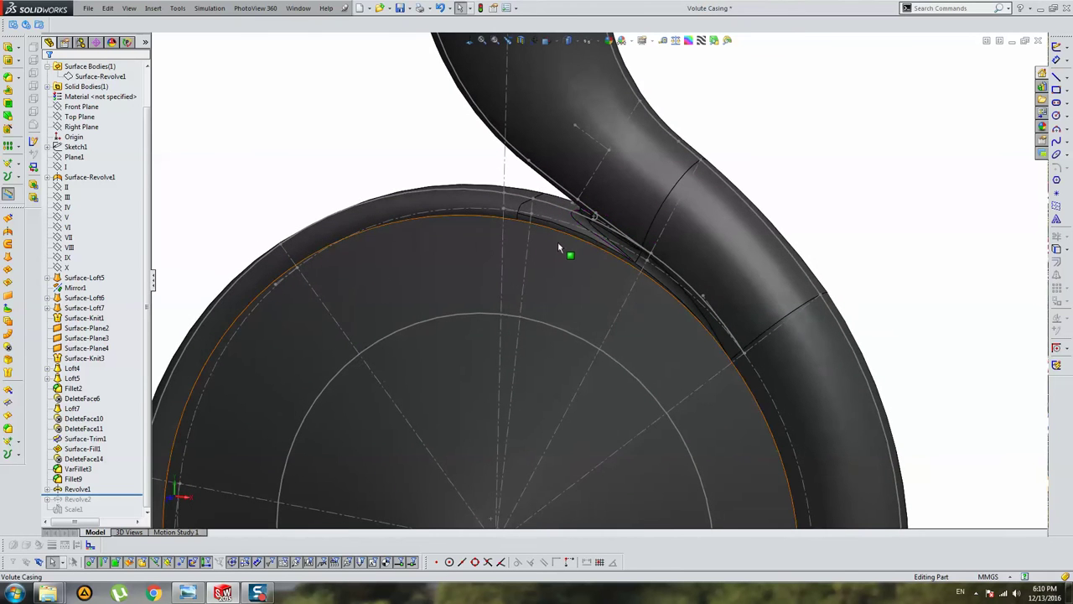
Show sketch I and select the Surface-Loft5 and Mirror1 rim surfaces
left_click(66, 166)
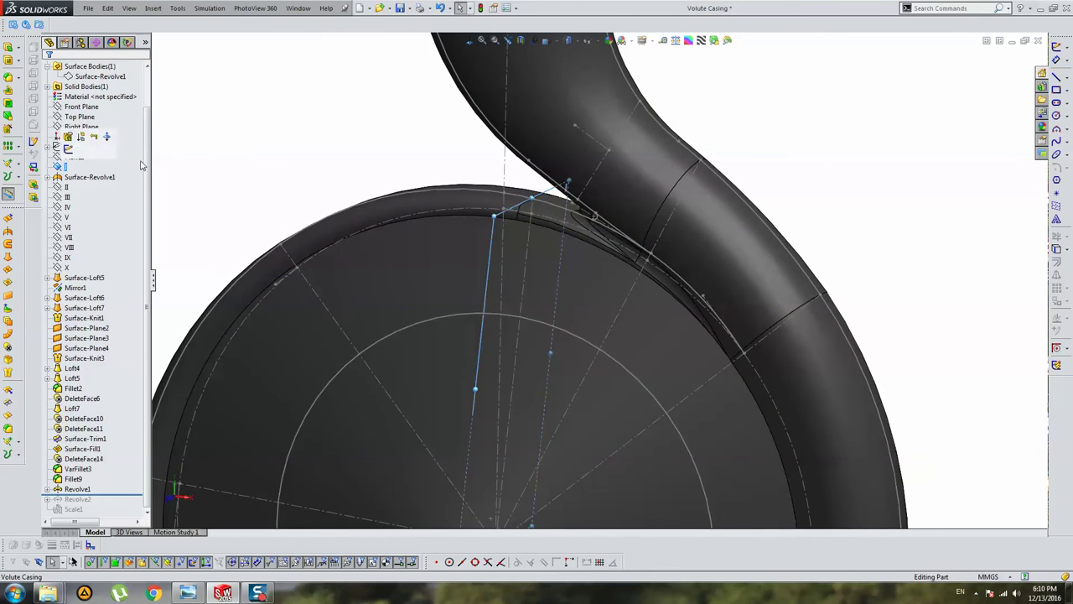
left_click(1056, 48)
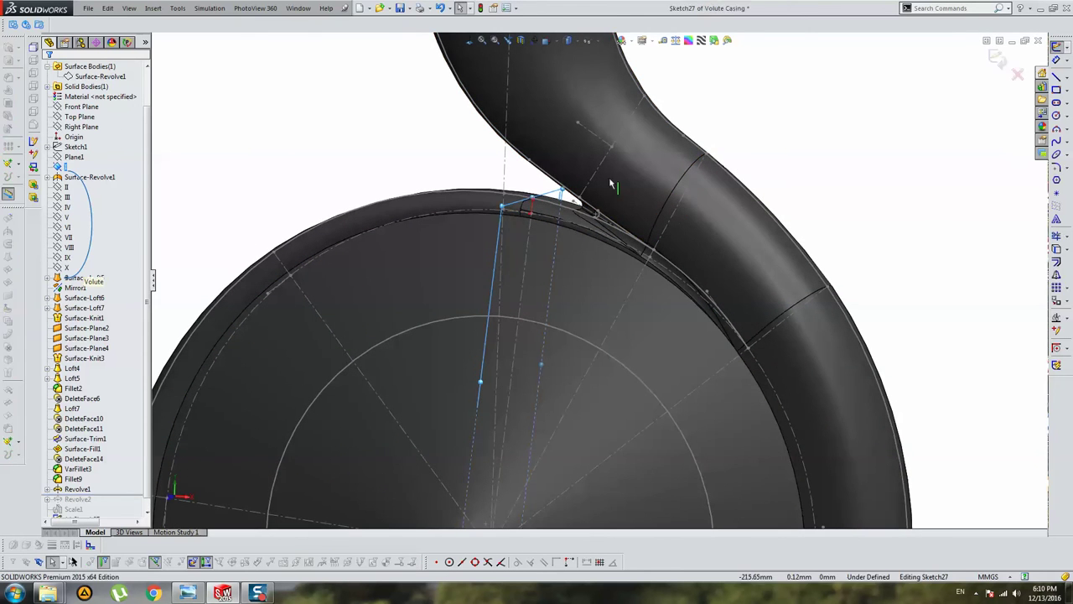
scroll(601, 210, "down", 5)
left_click(604, 227)
scroll(674, 208, "up", 5)
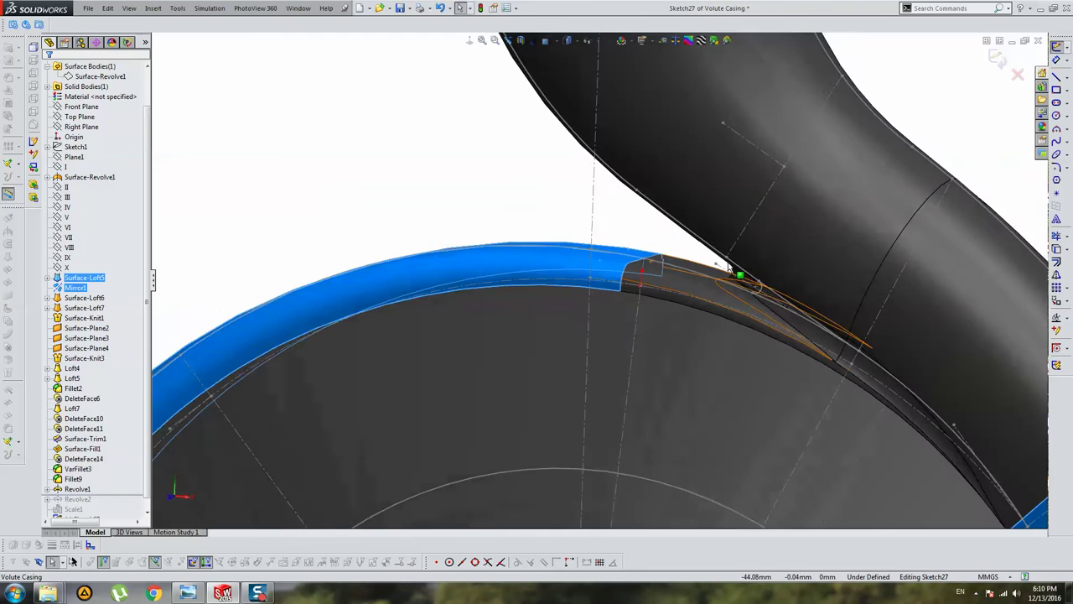
mouse_move(734, 268)
middle_mouse_down()
mouse_move(659, 336)
mouse_move(617, 330)
middle_mouse_up()
scroll(659, 335, "up", 3)
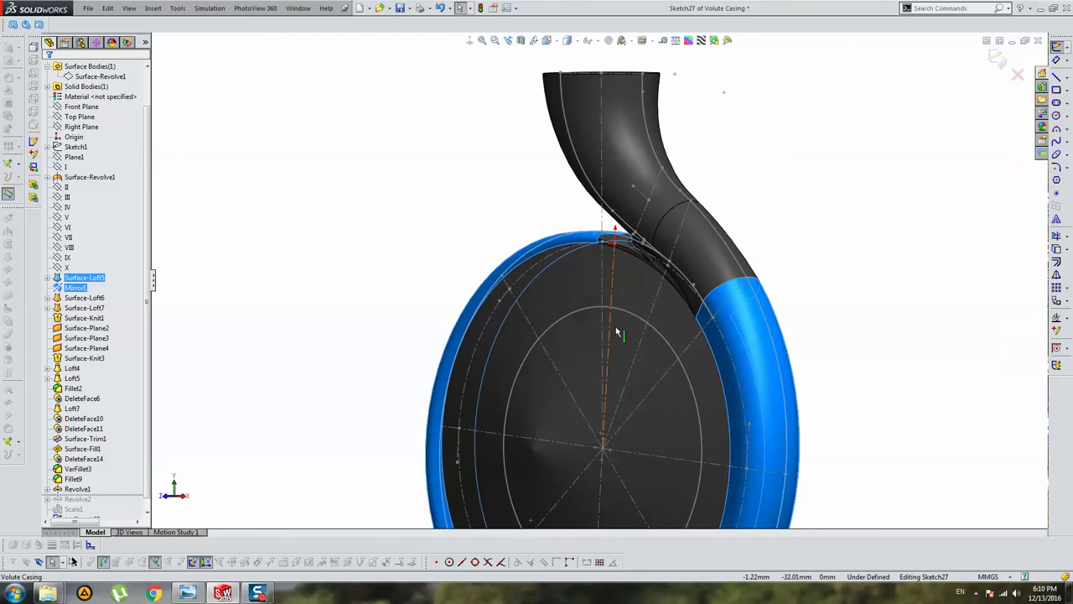
mouse_move(613, 282)
middle_mouse_down()
mouse_move(605, 251)
mouse_move(589, 240)
middle_mouse_up()
scroll(586, 253, "down", 5)
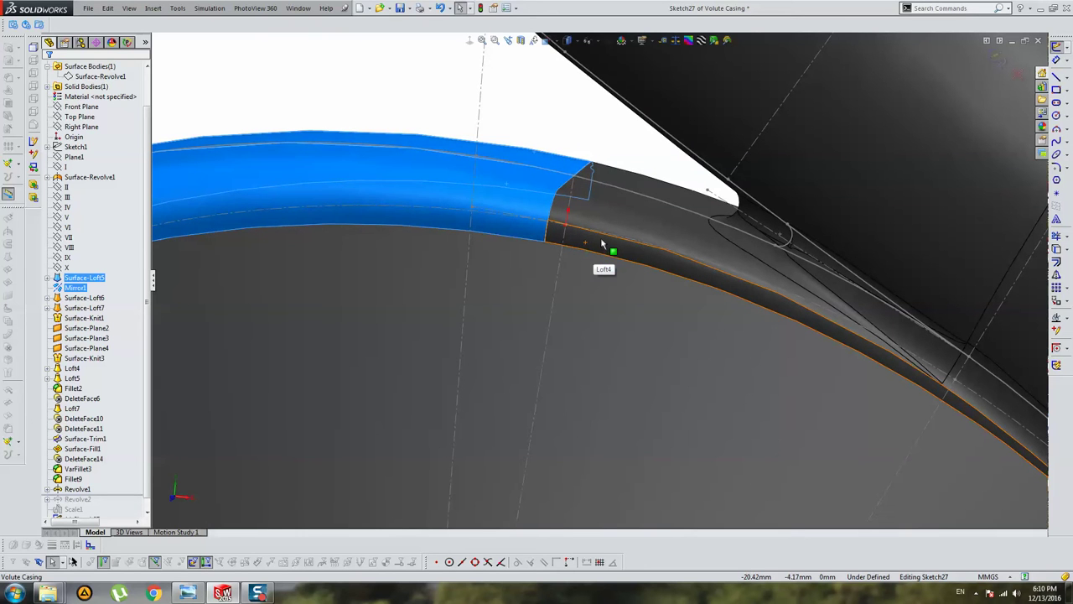
Add their Intersection Curve with the sketch plane, then show Surface-Loft5's Cross-Section I
left_click(1067, 239)
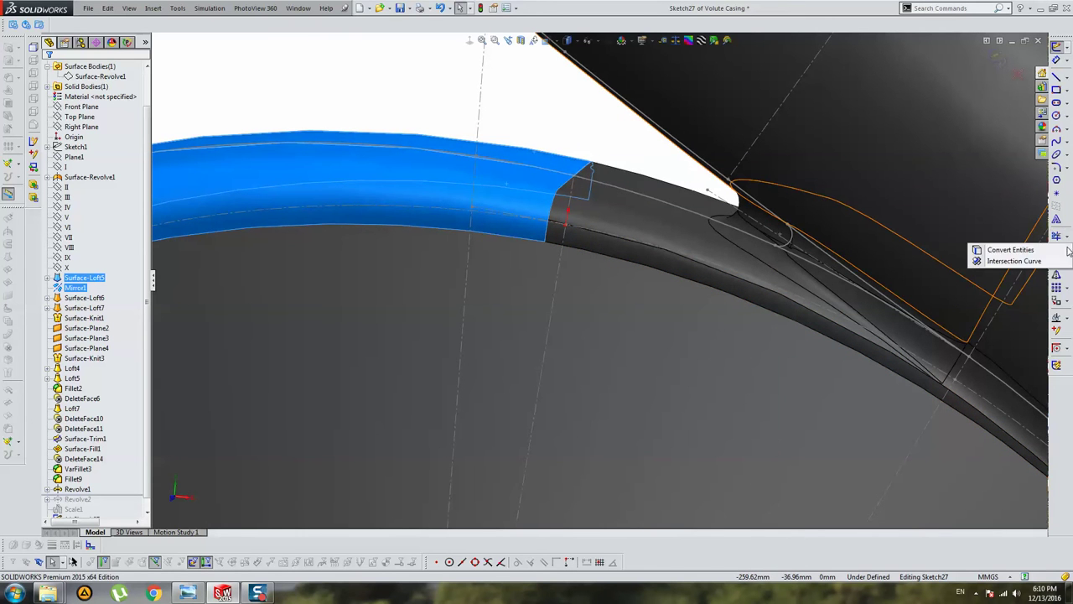
left_click(1015, 261)
scroll(624, 228, "down", 3)
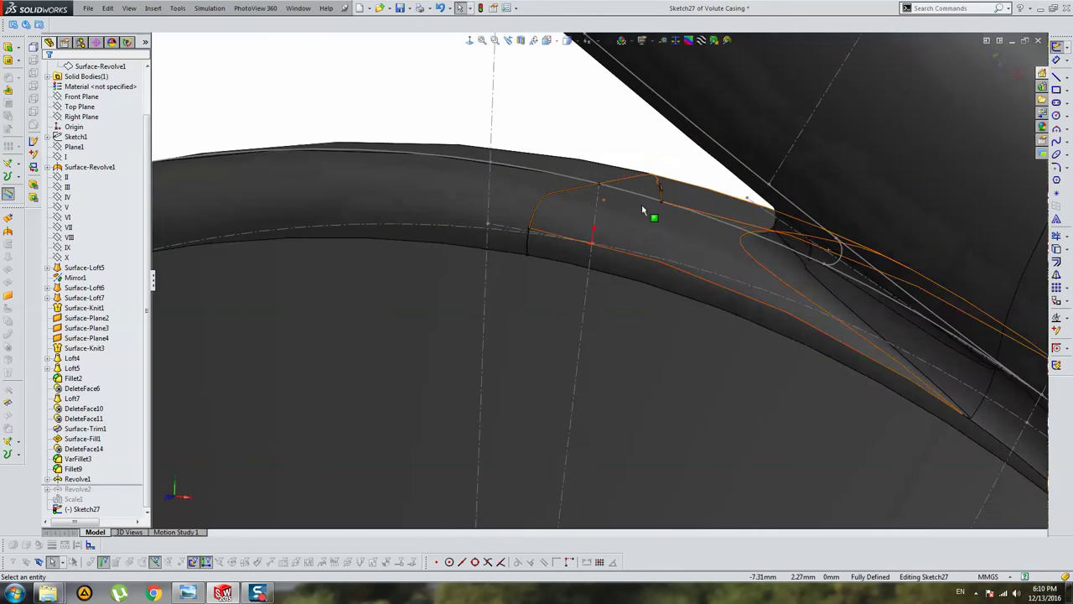
scroll(587, 210, "down", 2)
scroll(541, 220, "down", 1)
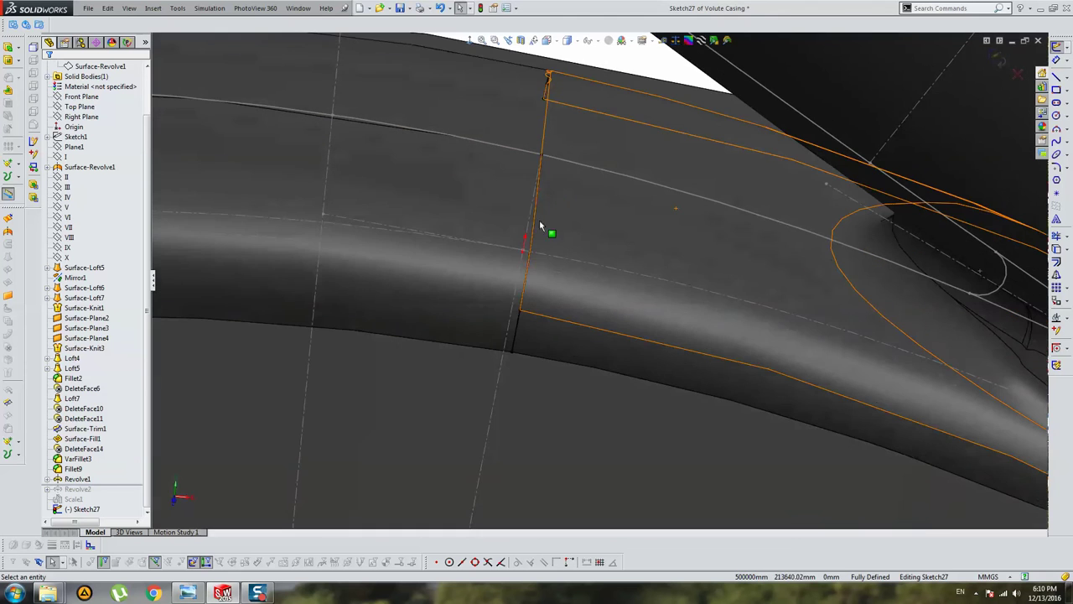
scroll(563, 172, "up", 3)
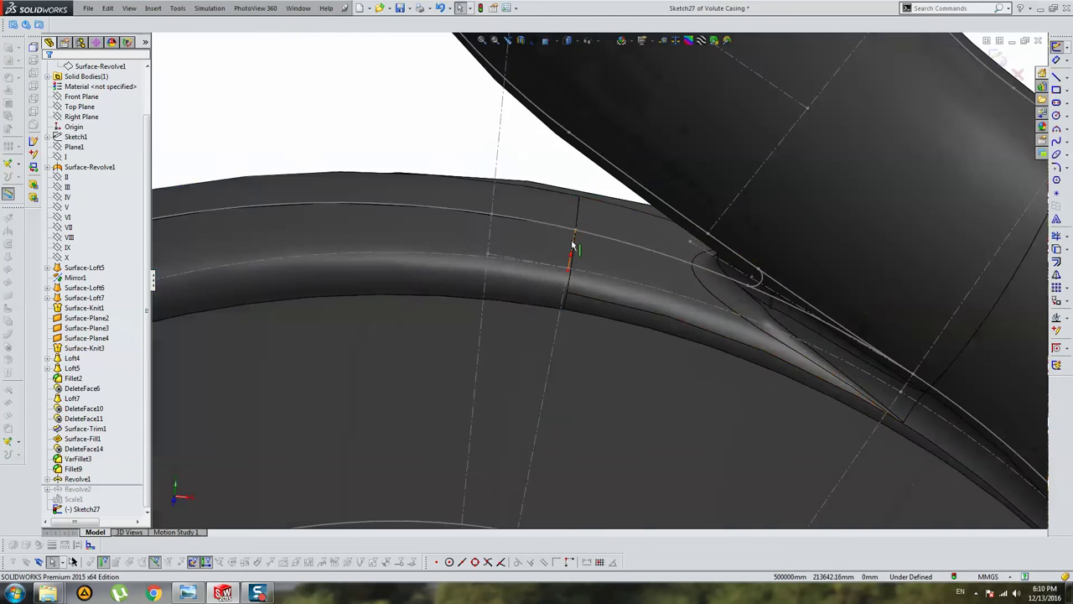
scroll(570, 252, "up", 2)
scroll(377, 285, "up", 2)
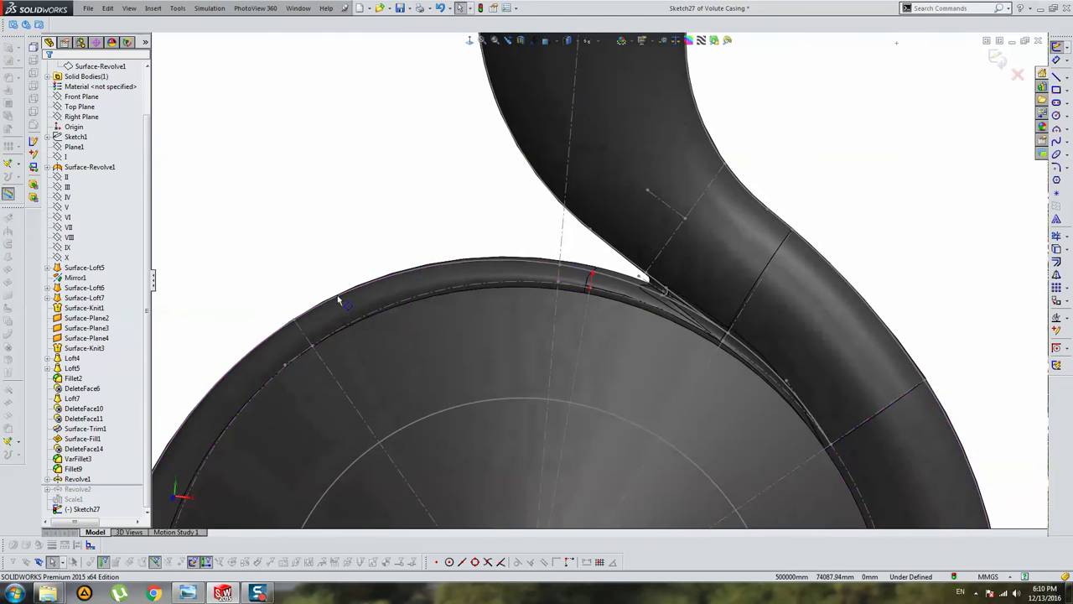
left_click(48, 268)
left_click(79, 280)
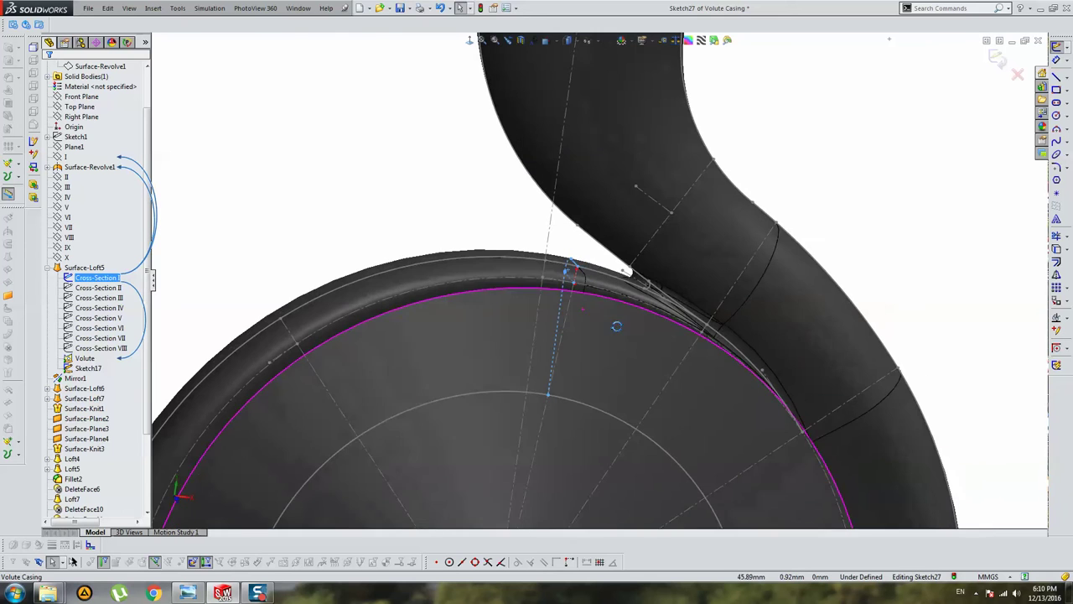
Drop a first offset attempt and convert the casing rim edge into Sketch27
left_click(1056, 263)
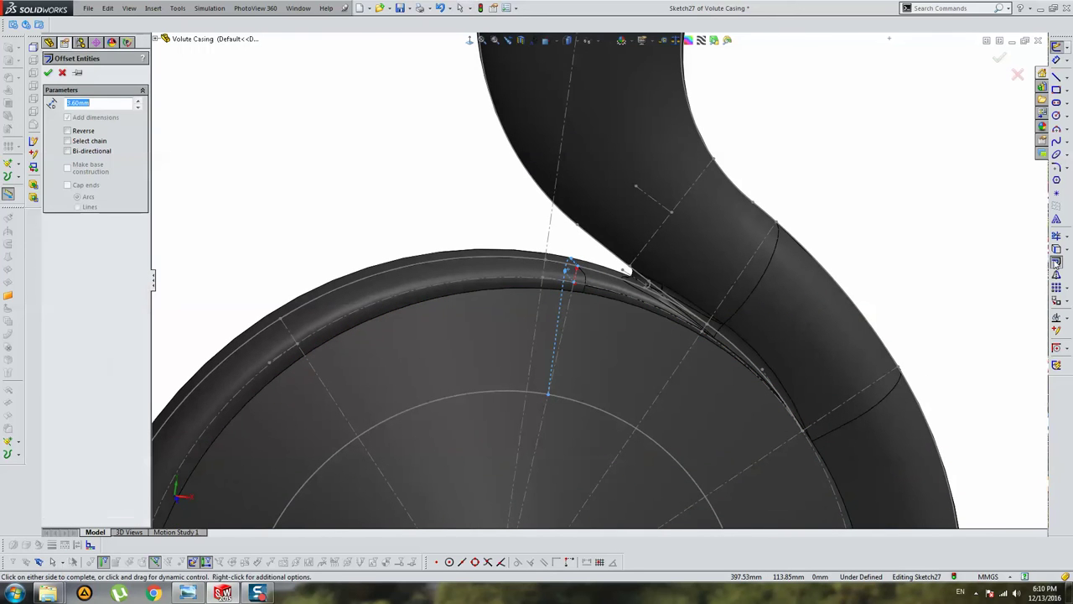
left_click(678, 300)
middle_click_drag(677, 300, 306, 256)
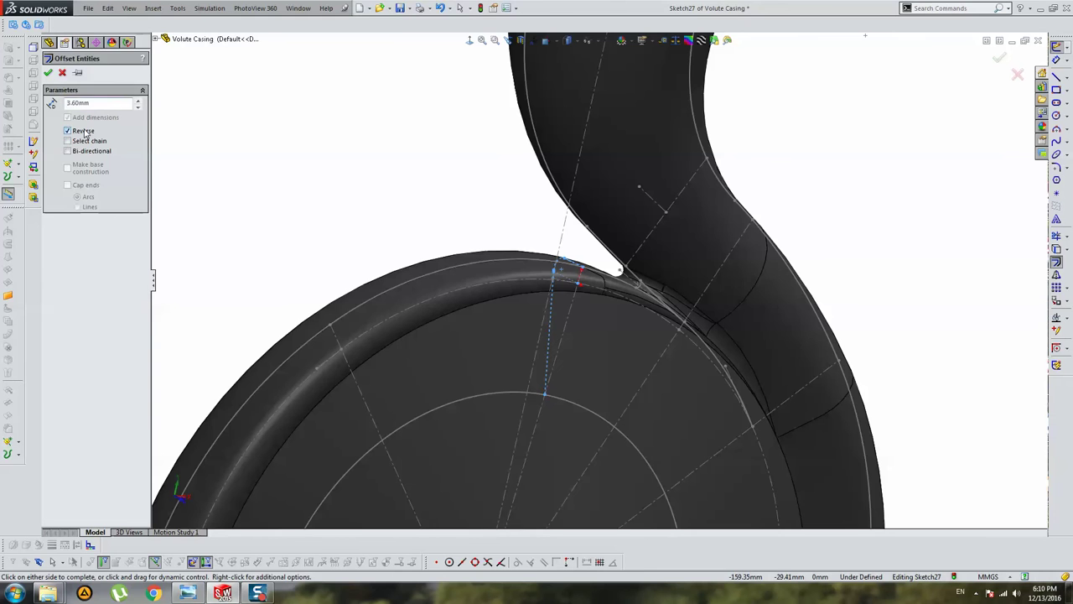
left_click(531, 252)
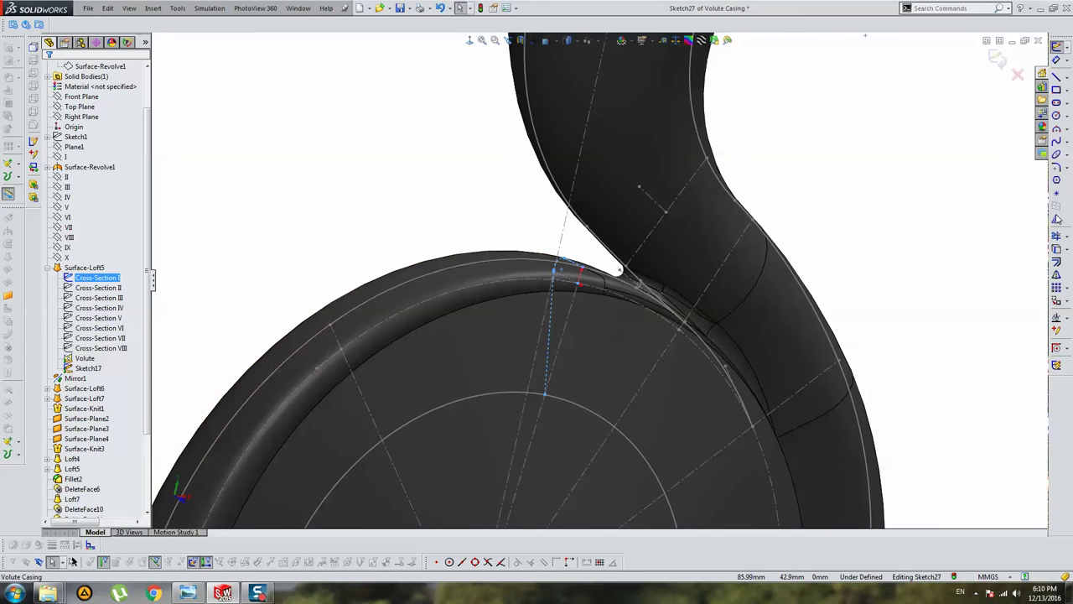
scroll(642, 271, "down", 3)
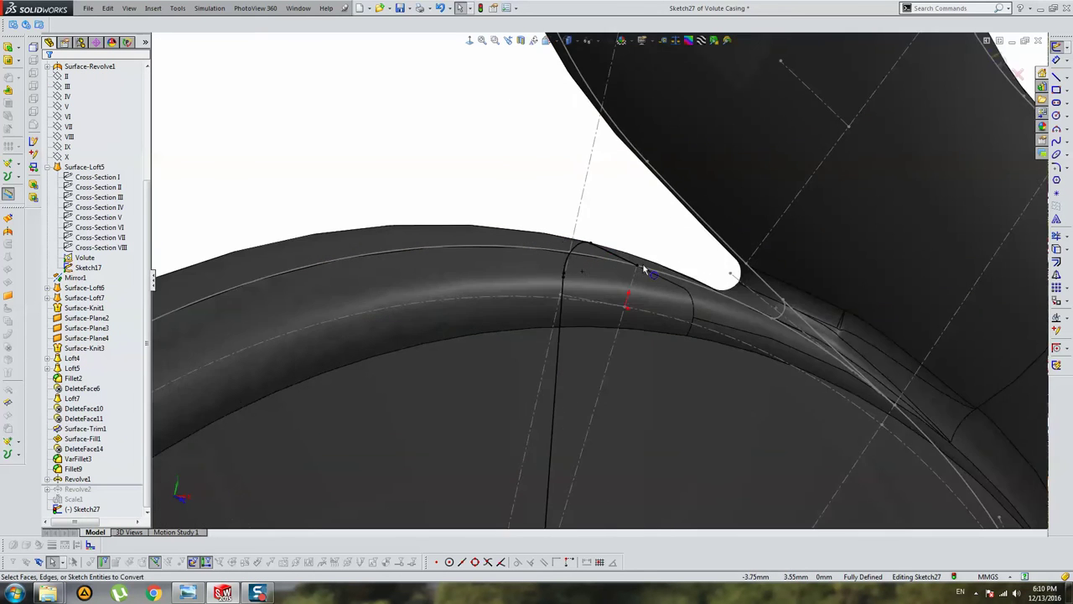
scroll(619, 266, "down", 2)
left_click(614, 265)
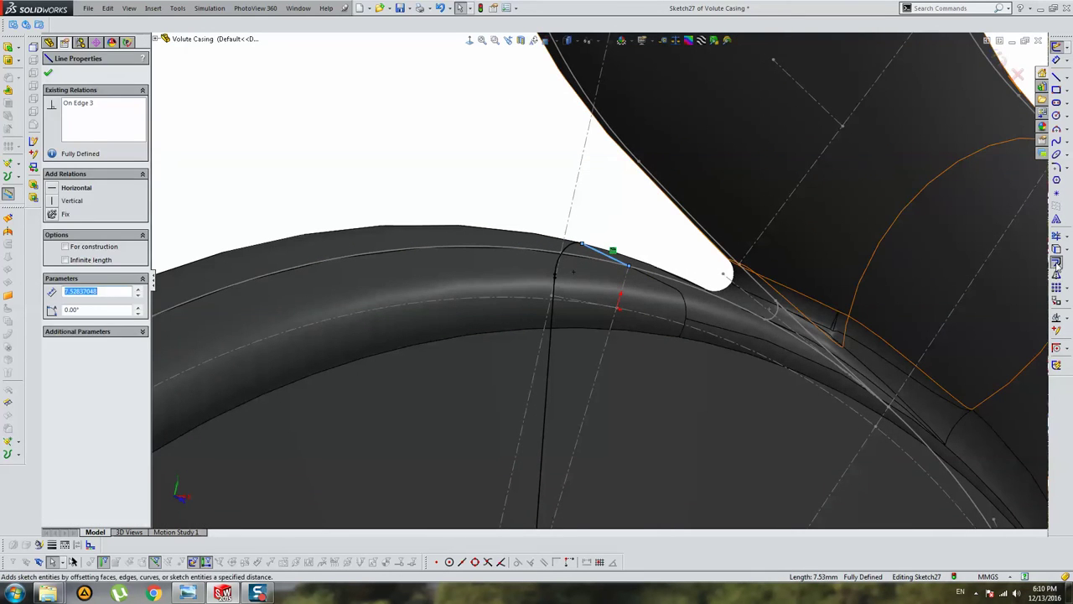
Offset the converted rim edge 3.60 mm with Reverse, and check the resulting chain
left_click(1057, 262)
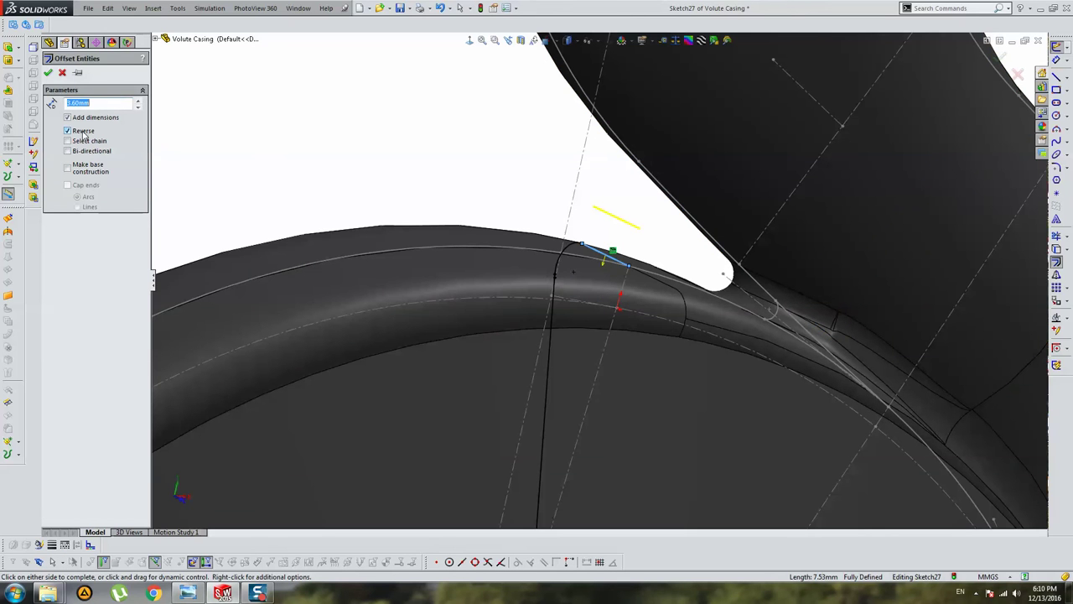
scroll(519, 268, "up", 2)
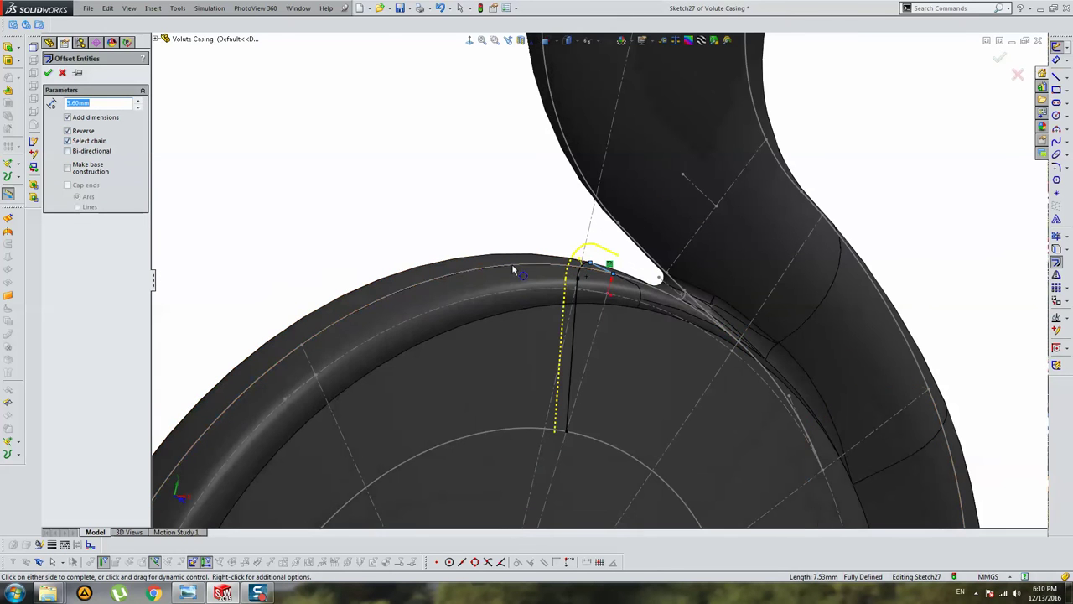
left_click(512, 268)
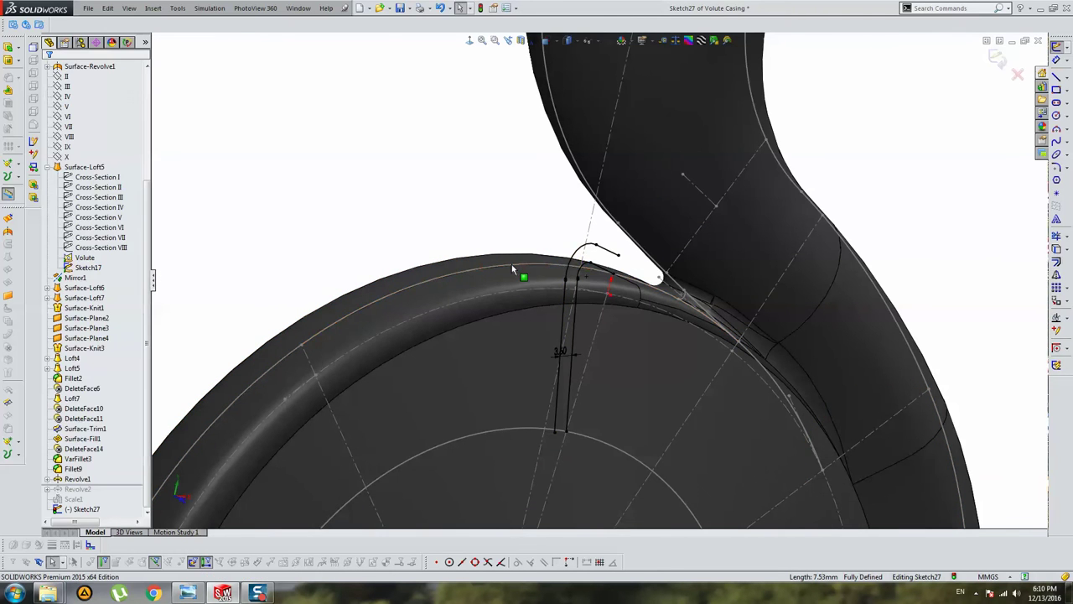
scroll(609, 278, "down", 1)
right_click(610, 273)
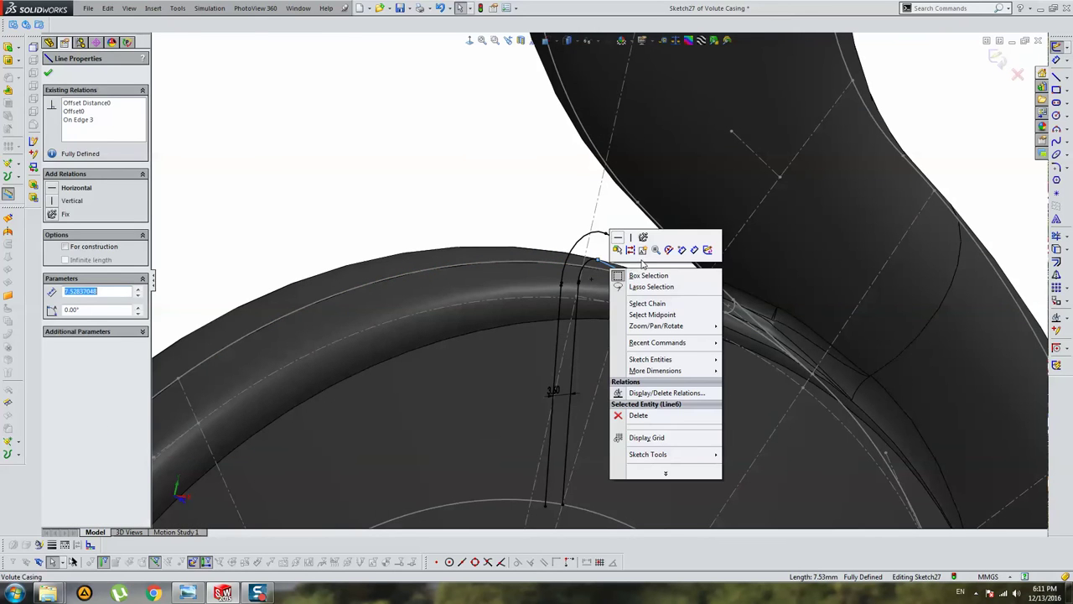
left_click(652, 304)
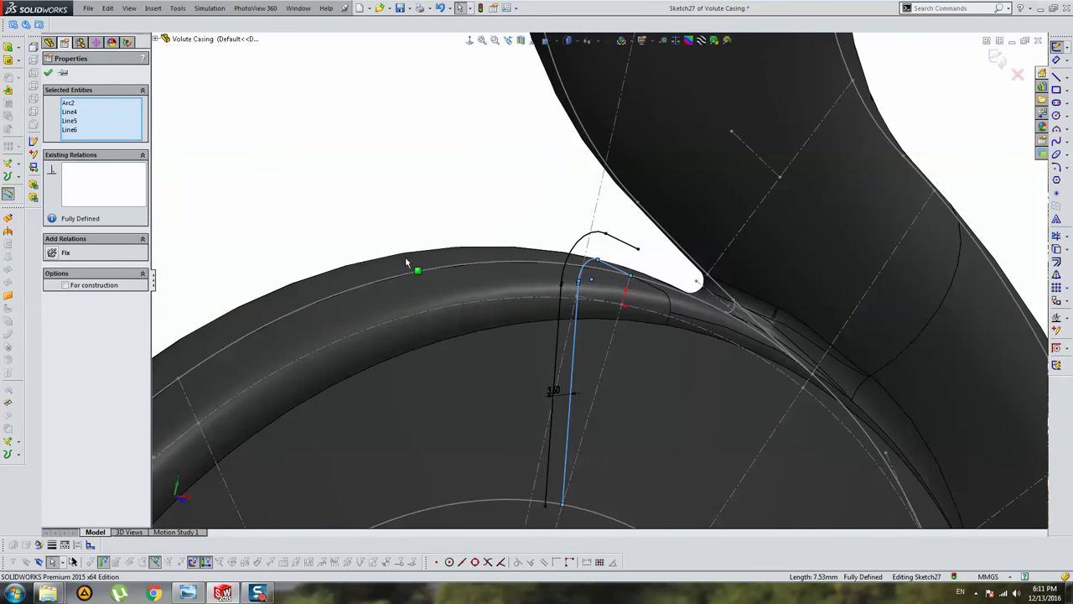
left_click(172, 228)
Orbit the model to view the tongue edge-on along the casing waist
mouse_move(814, 311)
middle_mouse_down()
mouse_move(781, 297)
mouse_move(694, 330)
mouse_move(667, 324)
mouse_move(654, 348)
mouse_move(647, 337)
middle_mouse_up()
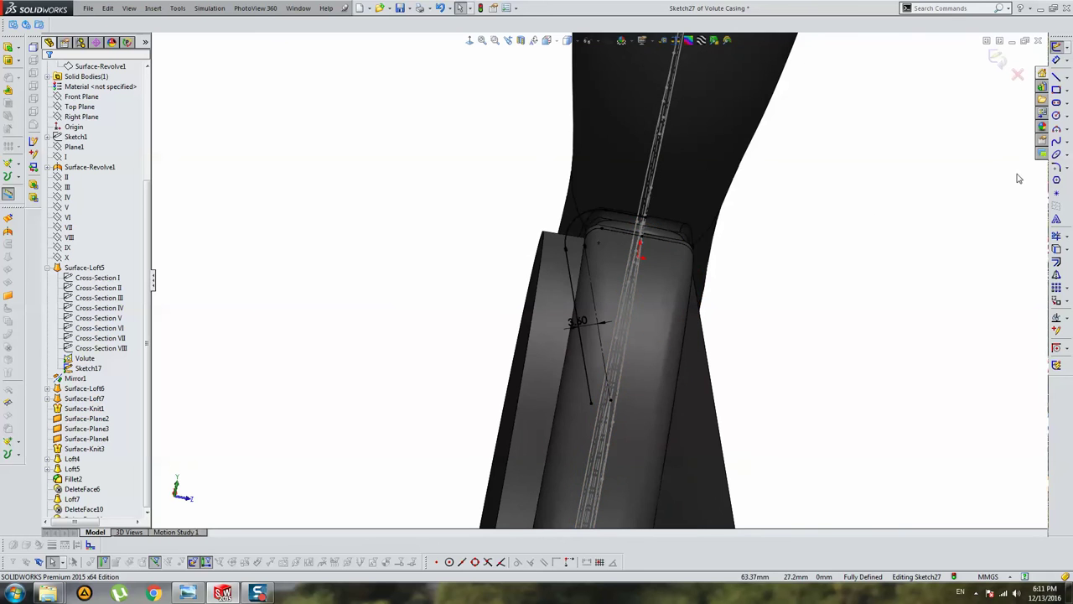
mouse_move(536, 365)
middle_mouse_down()
mouse_move(596, 347)
mouse_move(550, 337)
mouse_move(575, 311)
mouse_move(678, 367)
mouse_move(671, 355)
middle_mouse_up()
scroll(671, 355, "down", 3)
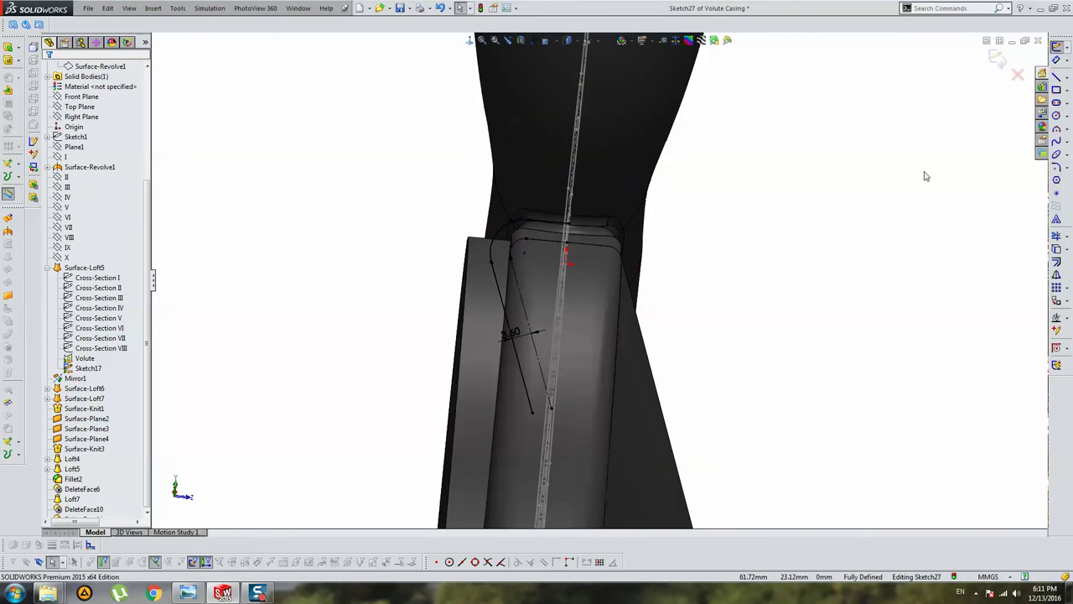
left_click(1055, 77)
scroll(534, 229, "down", 2)
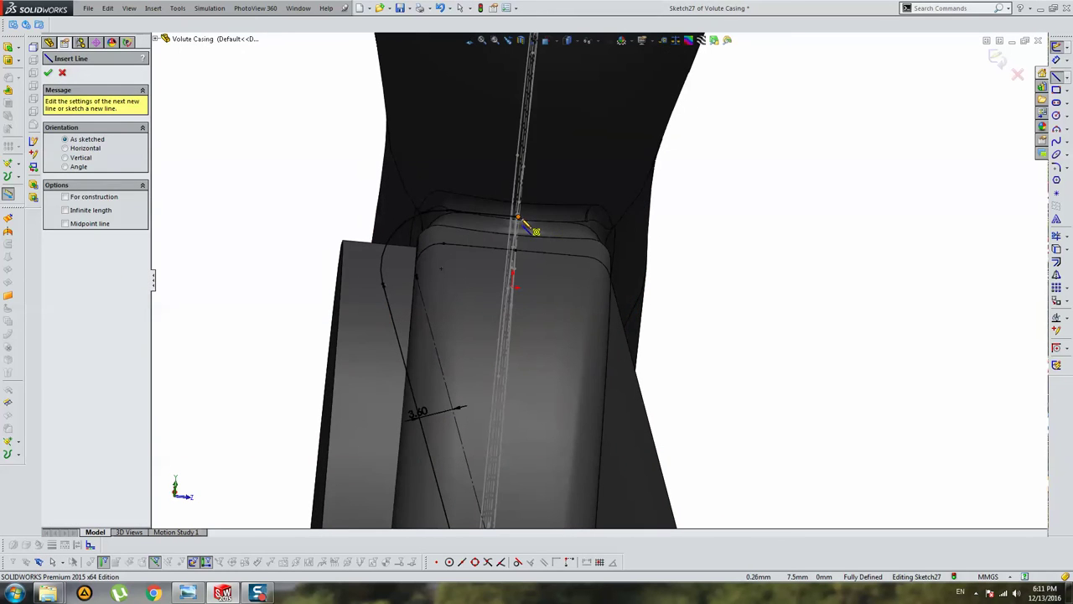
Draw a vertical line down through the tongue profile as its centre line
left_click(519, 218)
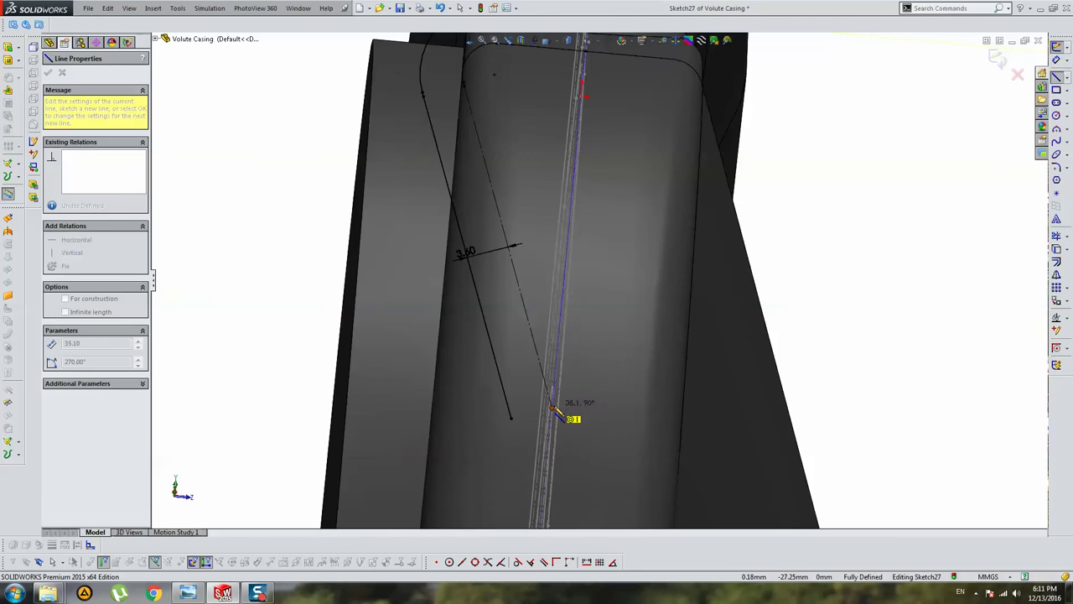
left_click(553, 409)
key("Escape")
mouse_move(573, 400)
middle_mouse_down()
mouse_move(628, 259)
mouse_move(566, 224)
mouse_move(711, 166)
middle_mouse_up()
left_click(721, 152)
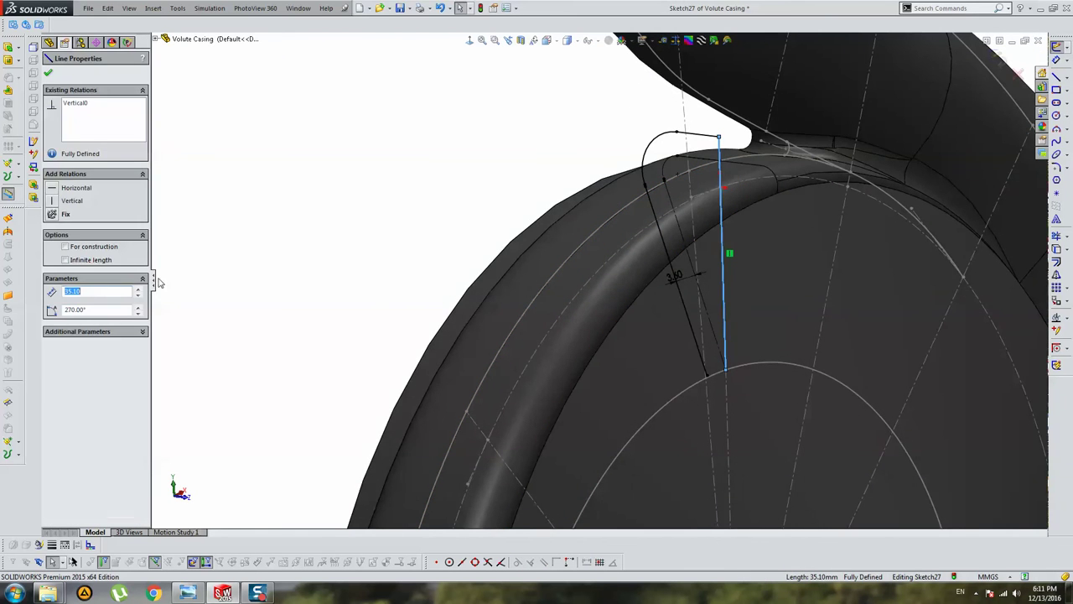
left_click(189, 231)
middle_click_drag(587, 210, 745, 165)
Set up Mirror Entities with the vertical line as the mirror axis
left_click_drag(875, 105, 487, 384)
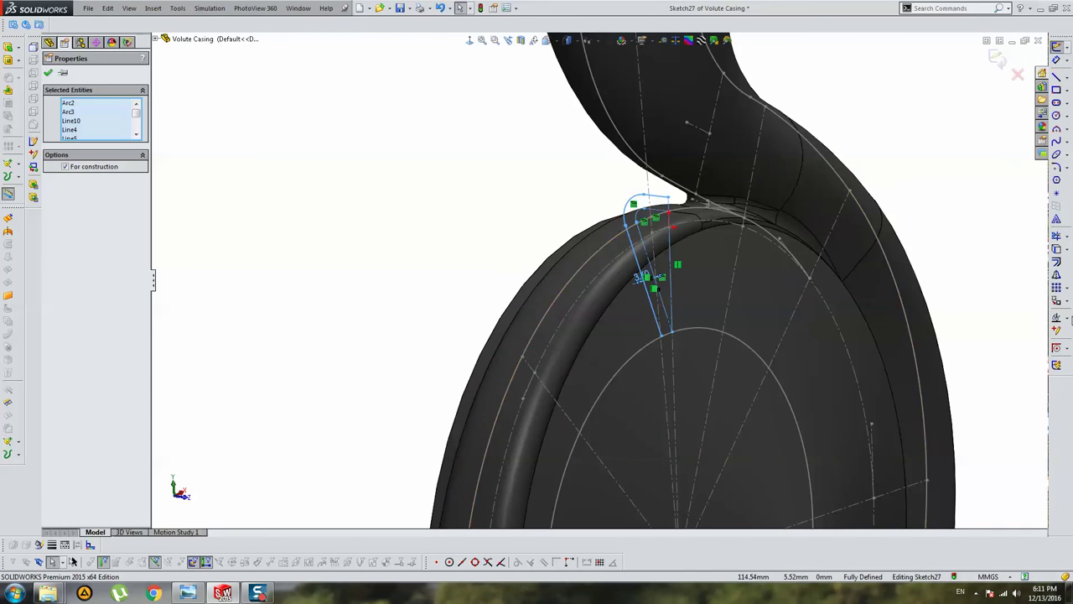
left_click(1065, 289)
key("Escape")
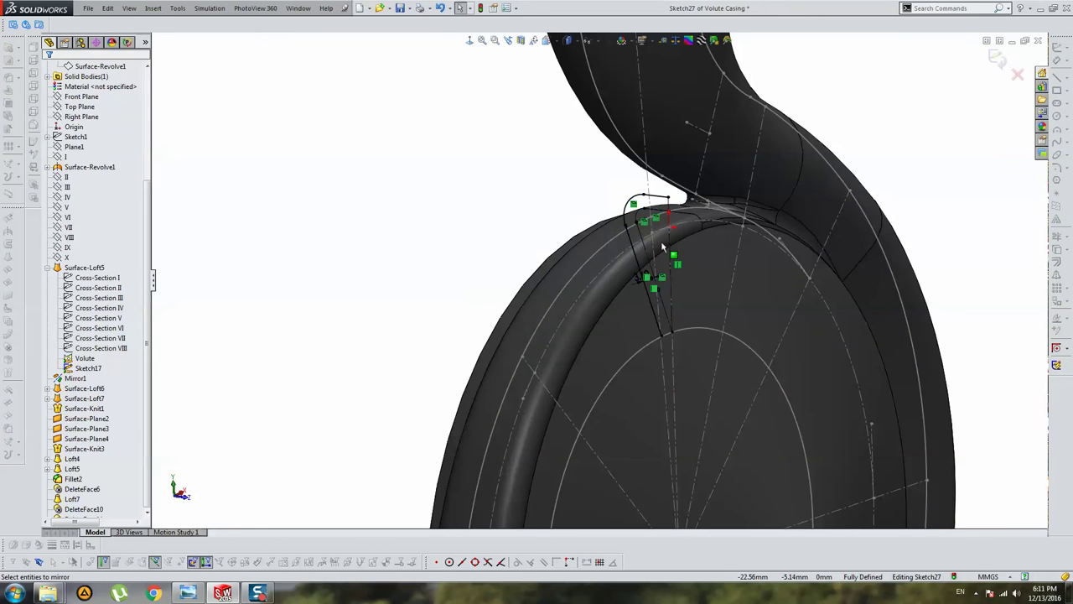
left_click(671, 213)
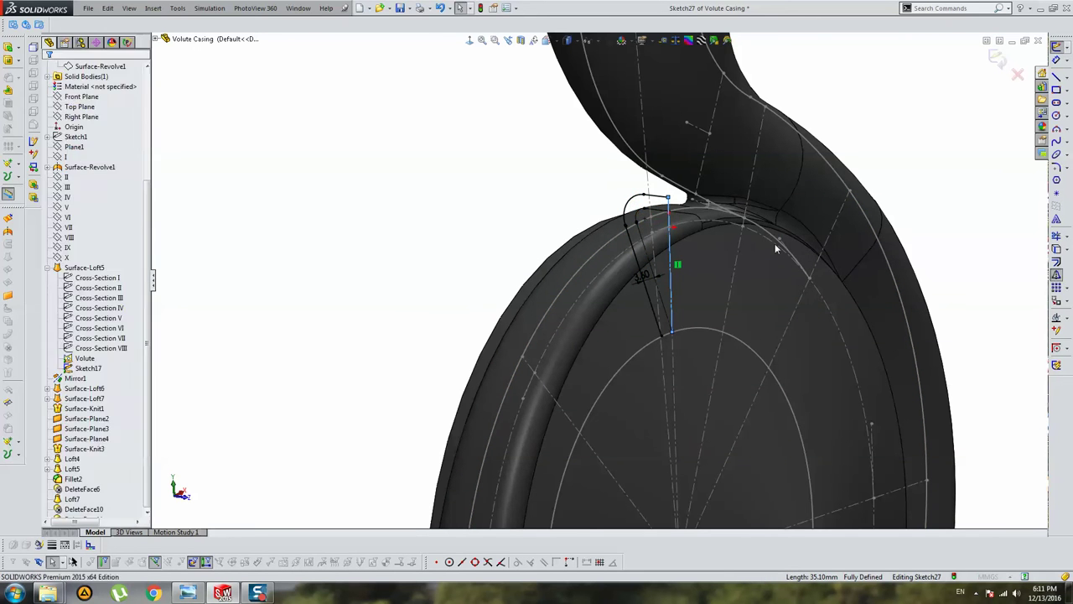
scroll(658, 220, "up", 2)
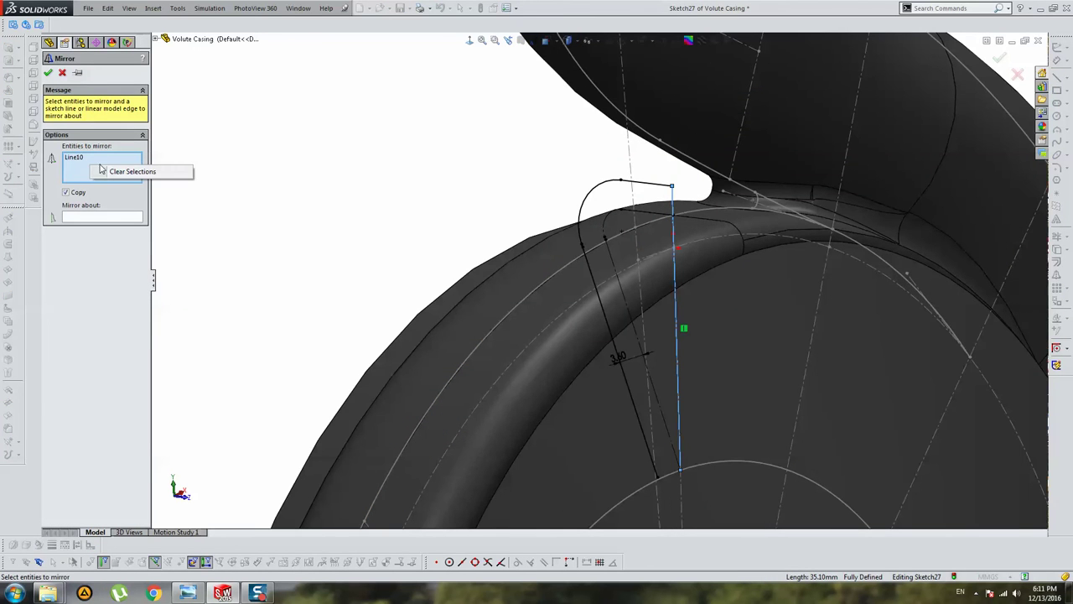
left_click(111, 173)
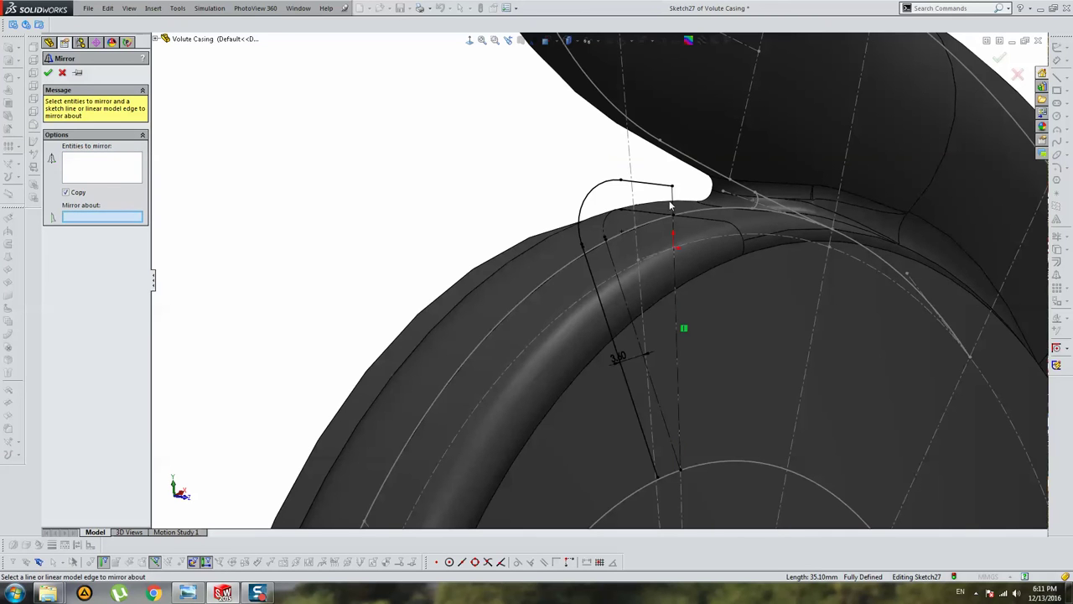
left_click(112, 174)
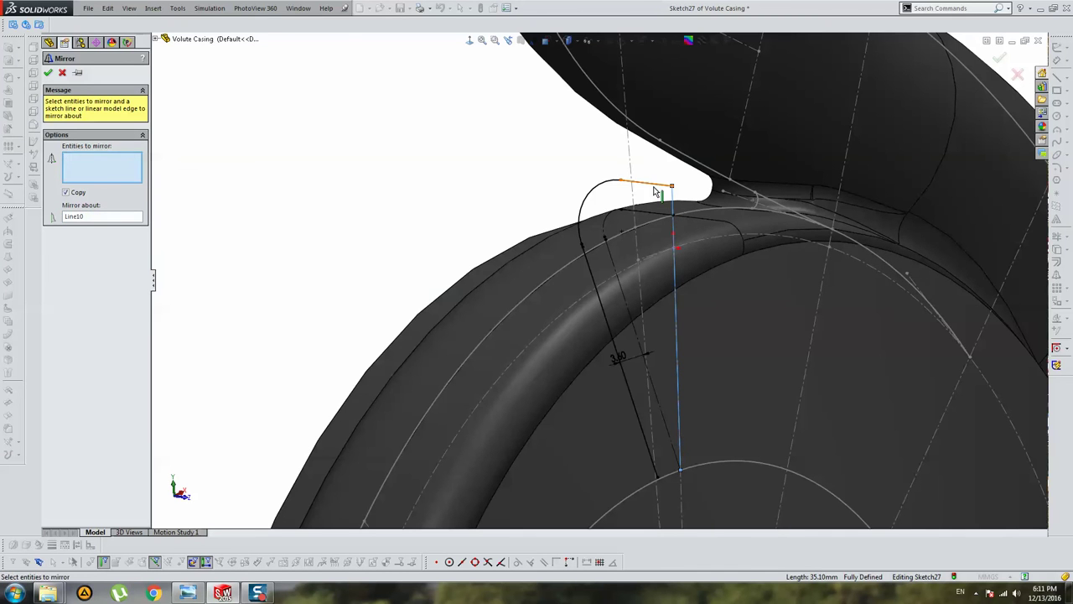
Mirror the top line, arc and Line7 about the vertical line
left_click(656, 191)
left_click(581, 220)
scroll(595, 256, "up", 2)
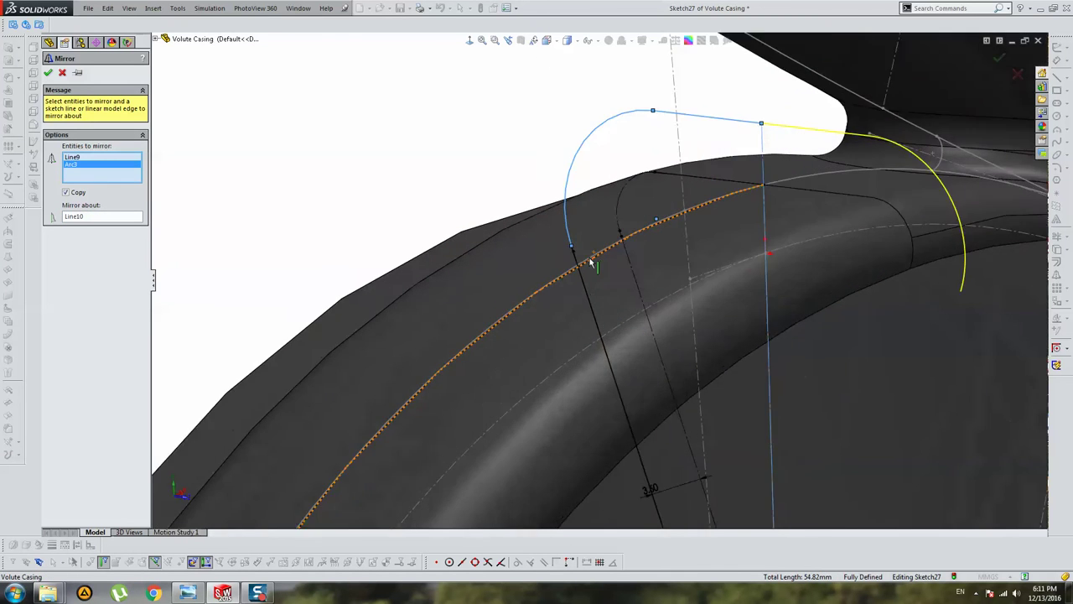
scroll(570, 247, "down", 2)
scroll(568, 252, "down", 2)
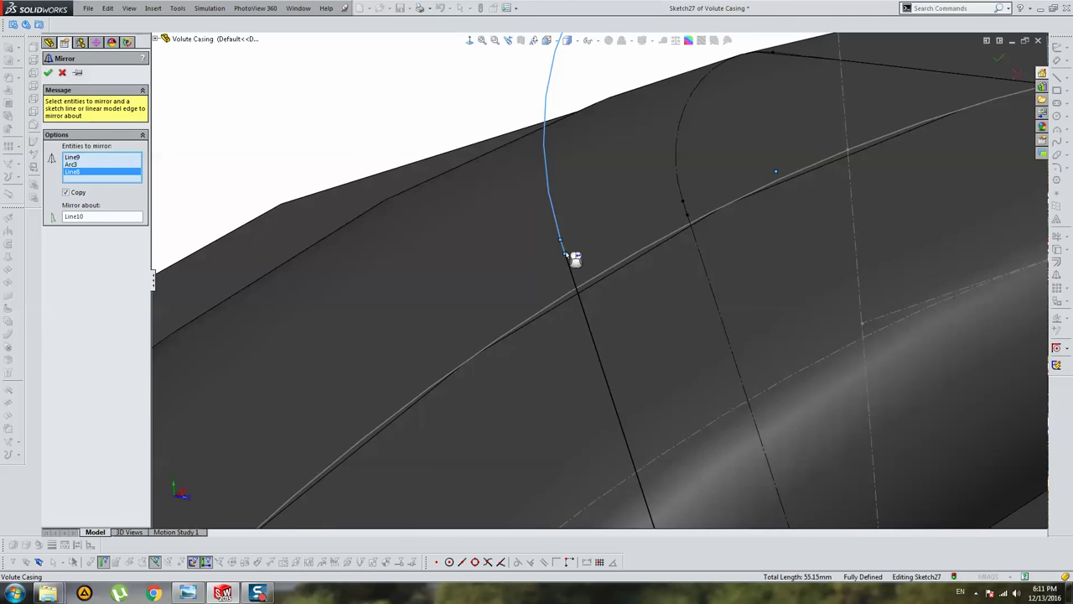
left_click(577, 272)
scroll(839, 405, "up", 3)
scroll(825, 402, "up", 2)
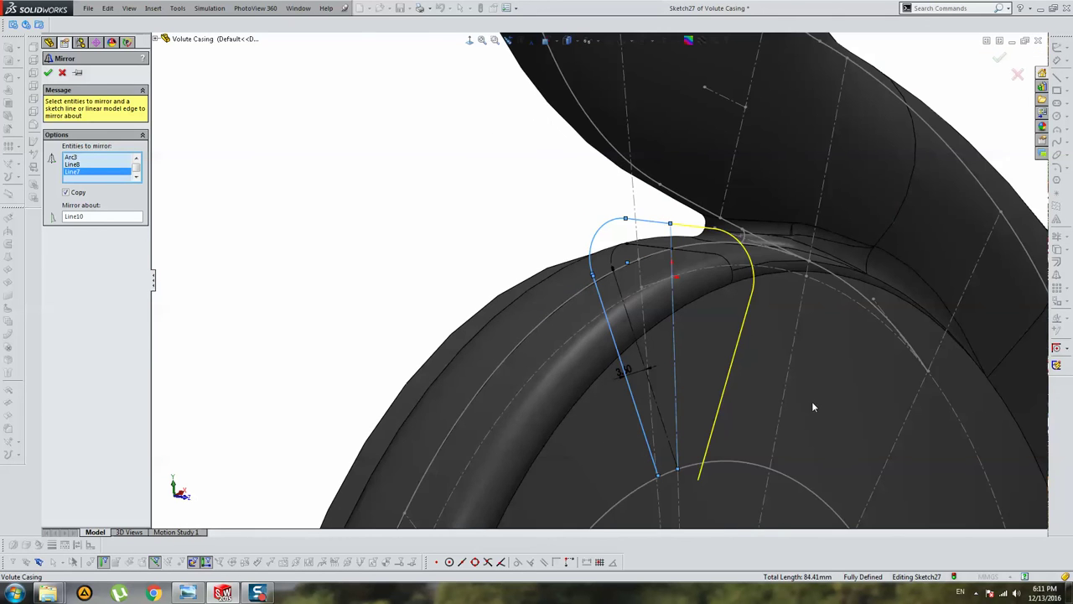
key("Return")
Review the mirrored profile from front and oblique views, then collapse Surface-Loft5
scroll(828, 386, "up", 2)
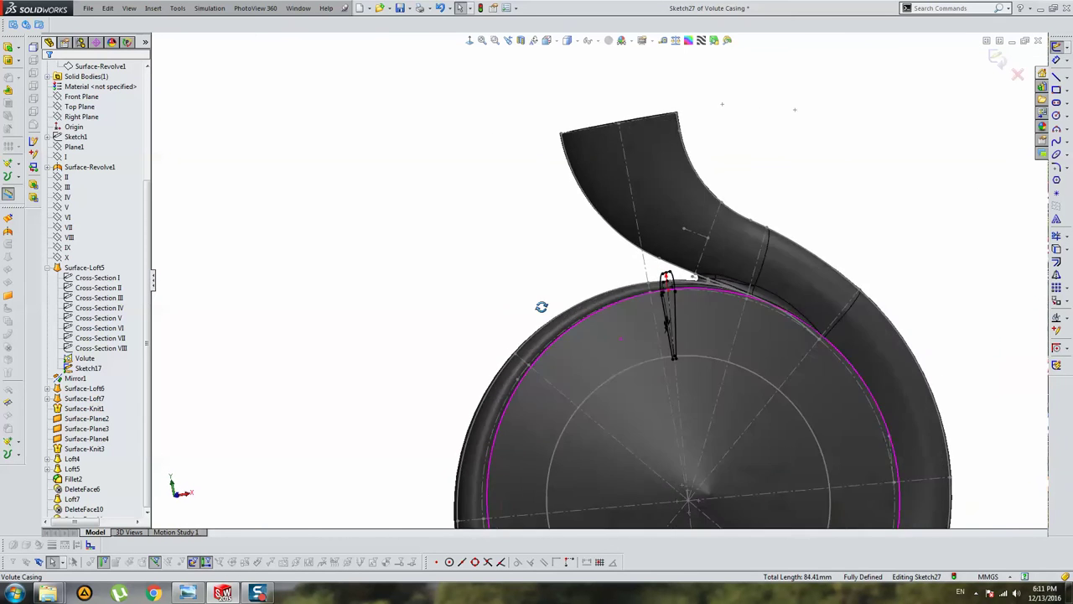
mouse_move(724, 382)
middle_mouse_down()
mouse_move(488, 312)
mouse_move(614, 344)
middle_mouse_up()
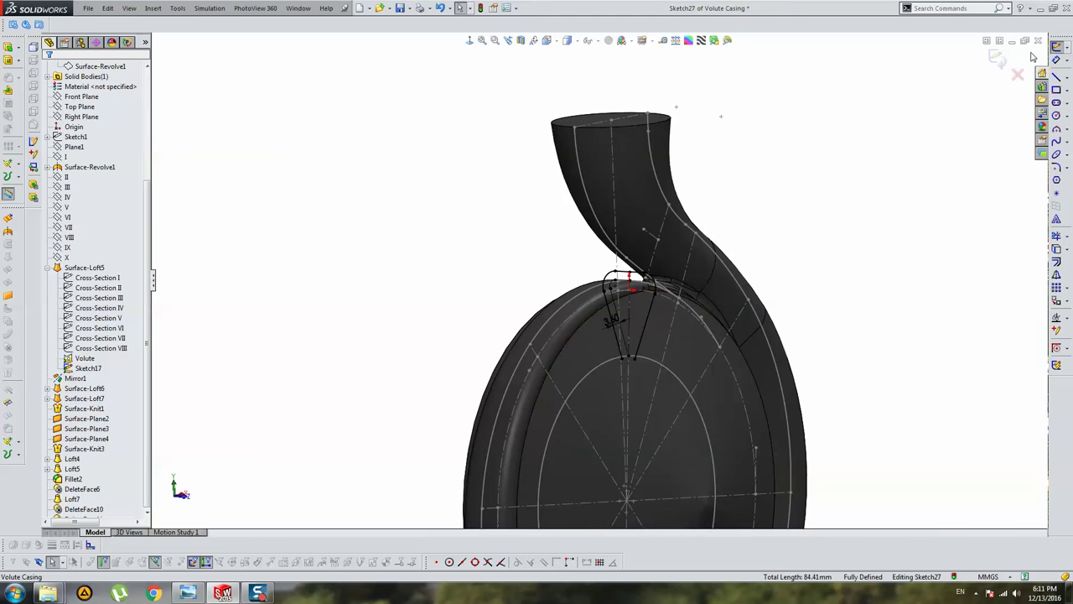
mouse_move(897, 141)
middle_mouse_down()
mouse_move(641, 329)
mouse_move(611, 336)
mouse_move(587, 327)
mouse_move(614, 270)
middle_mouse_up()
scroll(641, 329, "down", 3)
scroll(641, 328, "up", 3)
left_click(47, 268)
Start Sketch28 on plane II
left_click(67, 177)
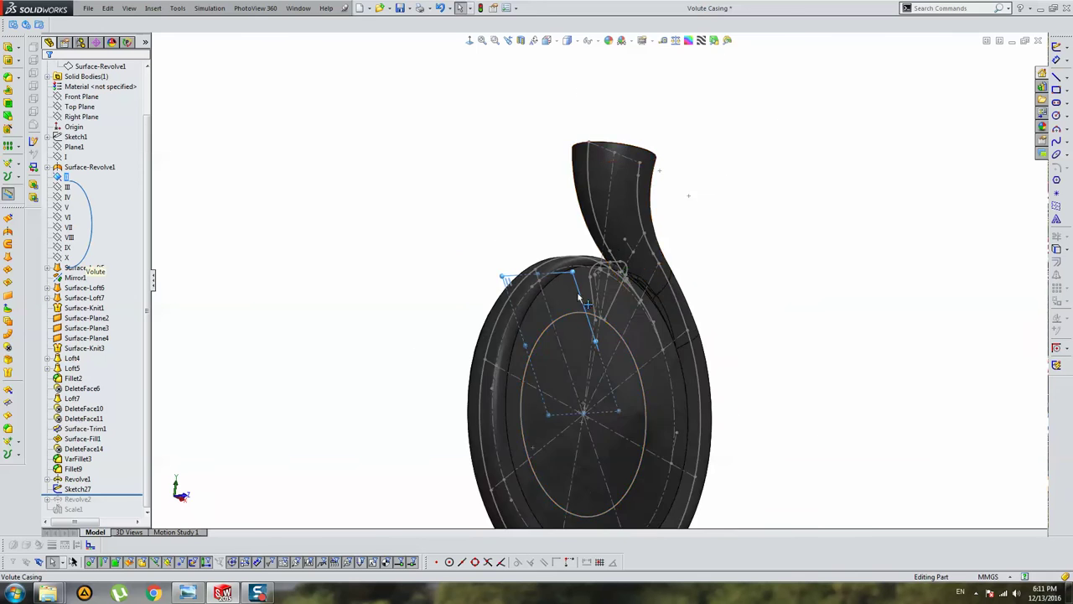
scroll(614, 270, "down", 3)
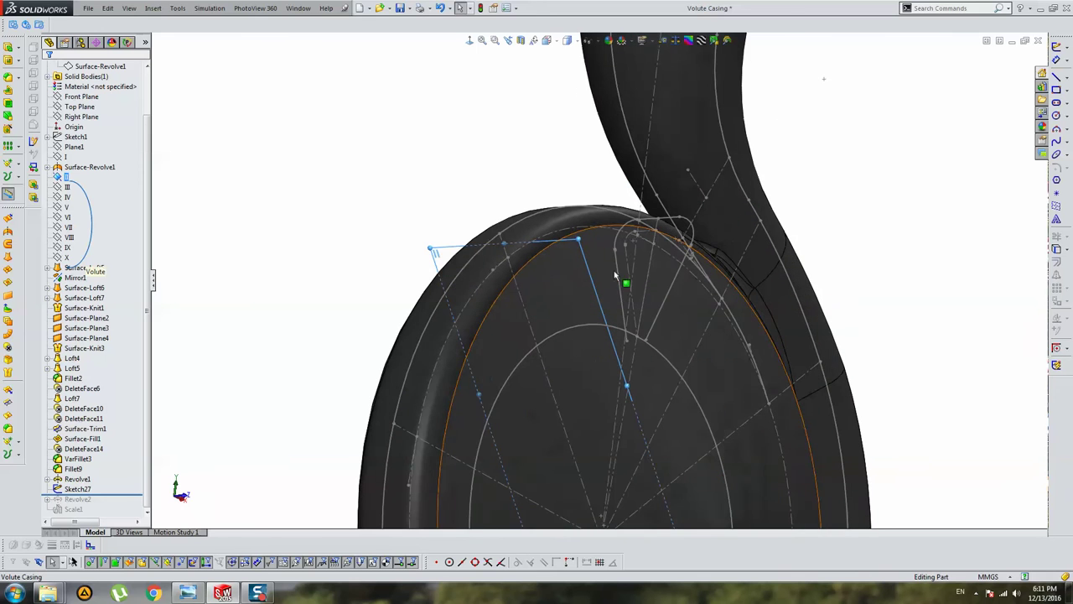
left_click(1057, 48)
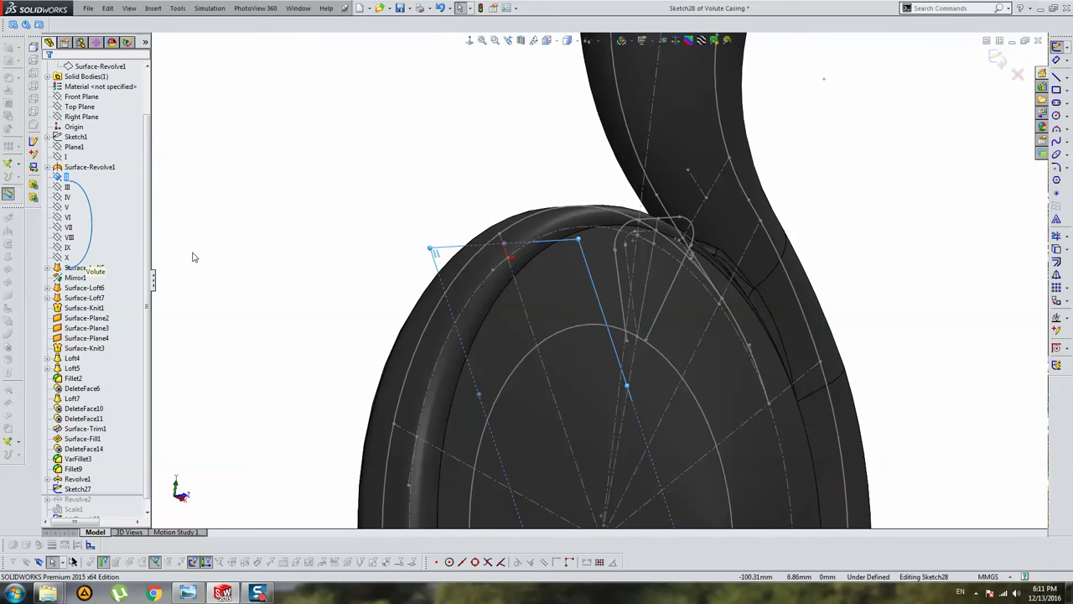
left_click(67, 177)
scroll(591, 252, "up", 3)
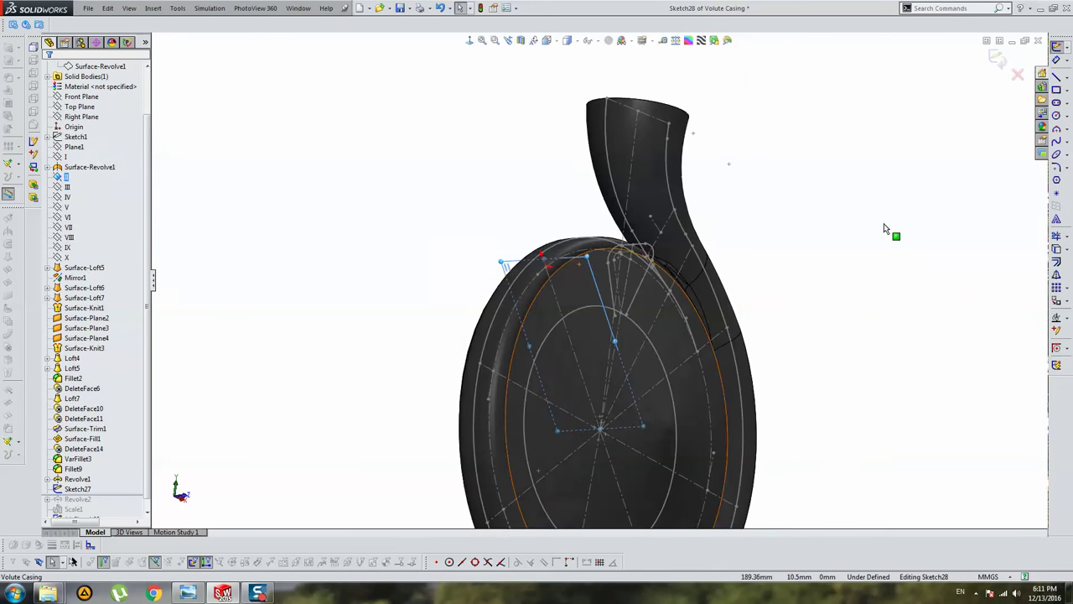
Convert Cross-Section II's edges, offset the tongue edge outward, and verify the chain
left_click(47, 267)
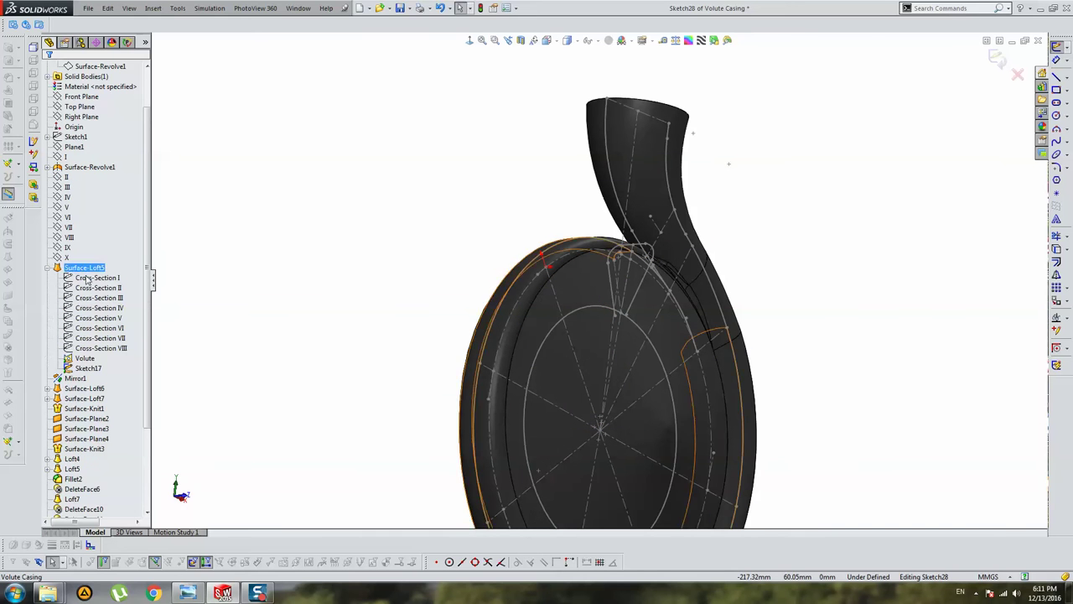
left_click(98, 288)
left_click(1057, 249)
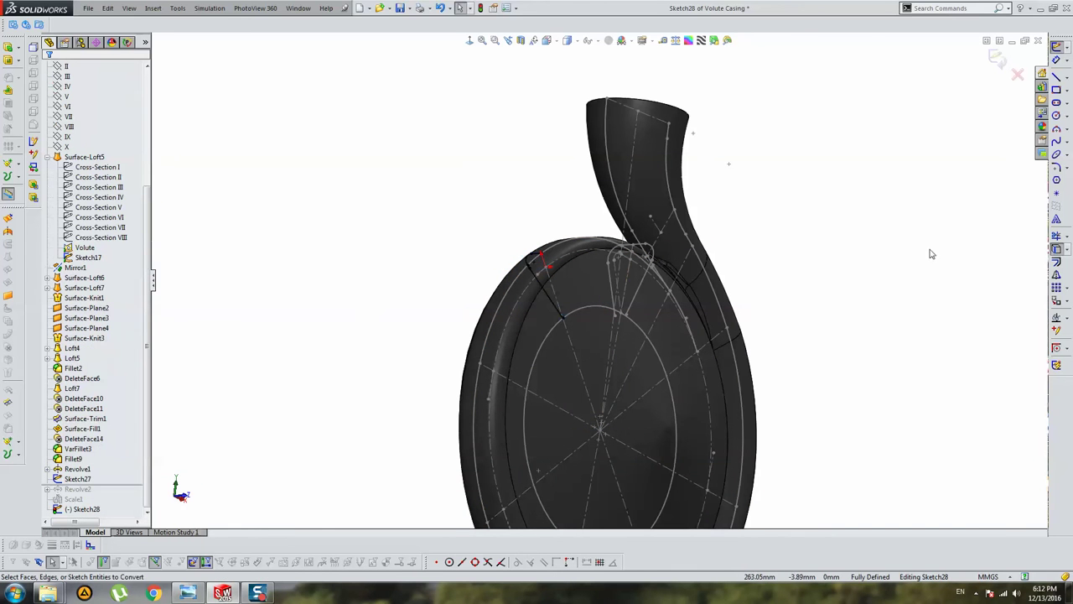
scroll(594, 281, "down", 3)
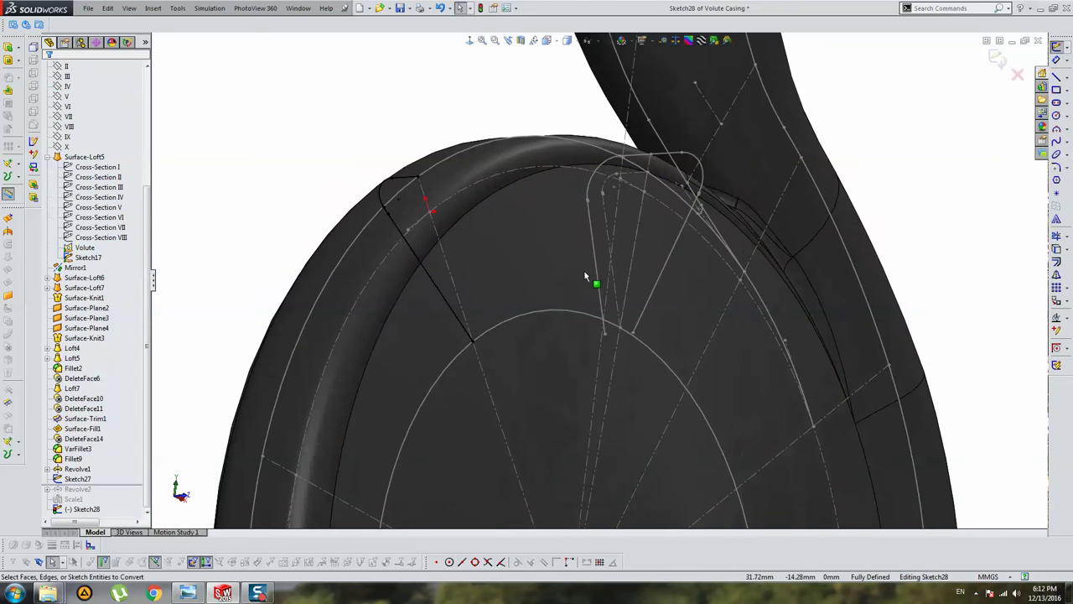
left_click(1057, 275)
scroll(436, 210, "down", 3)
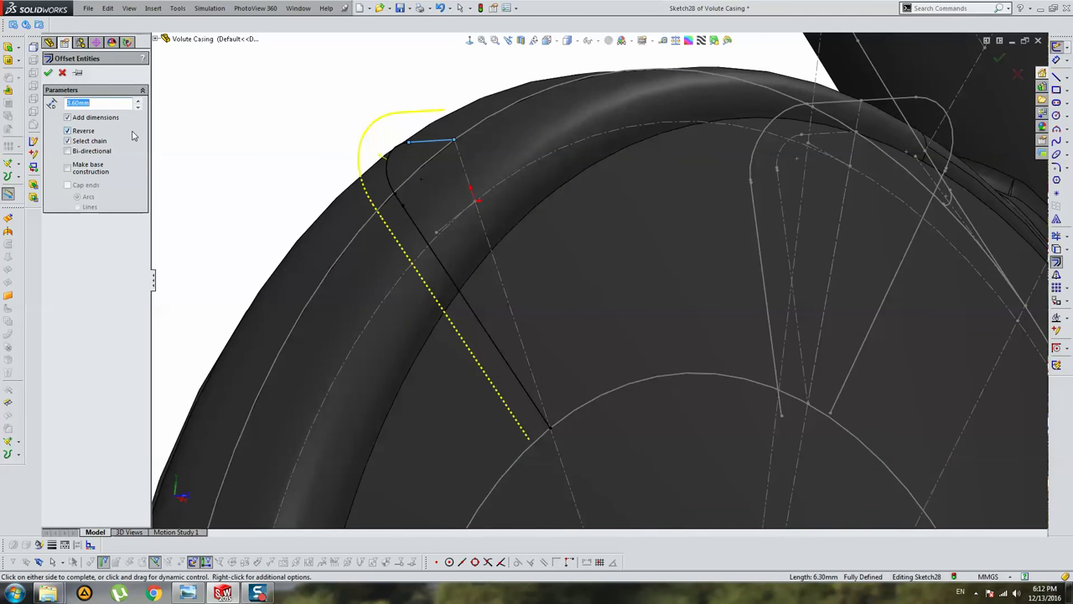
key("Return")
left_click(423, 146)
right_click(427, 144)
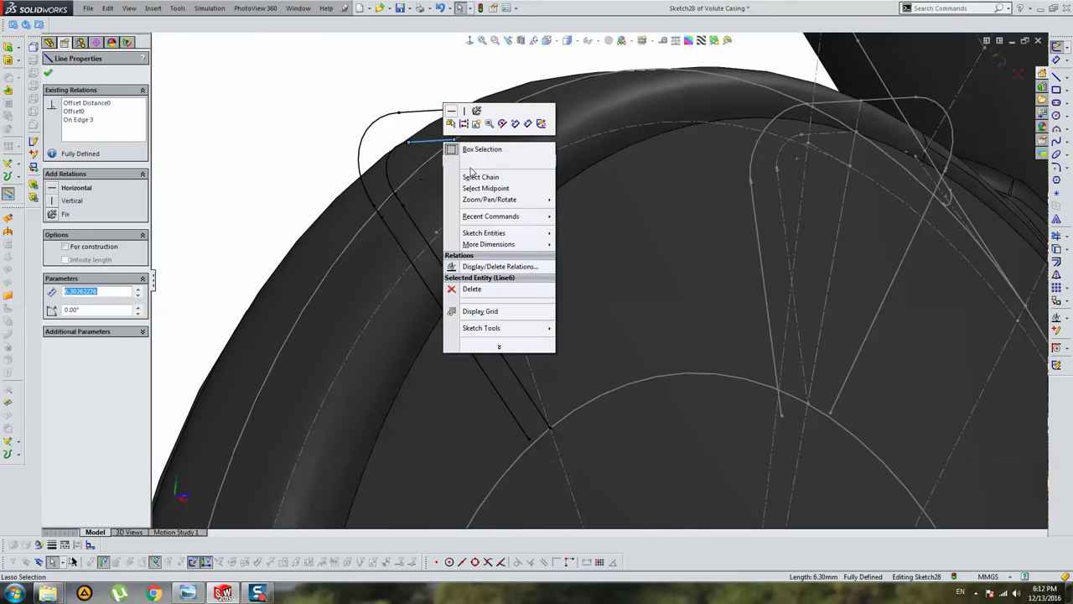
left_click(487, 176)
left_click(203, 144)
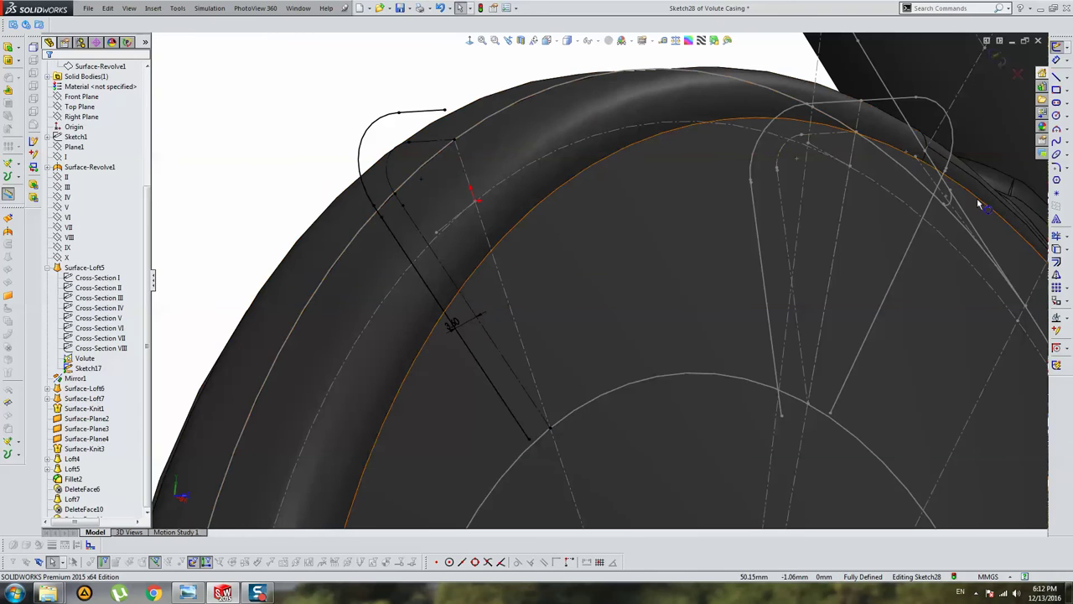
Draw a construction line from the offset curve's end to the volute centre
left_click(1056, 77)
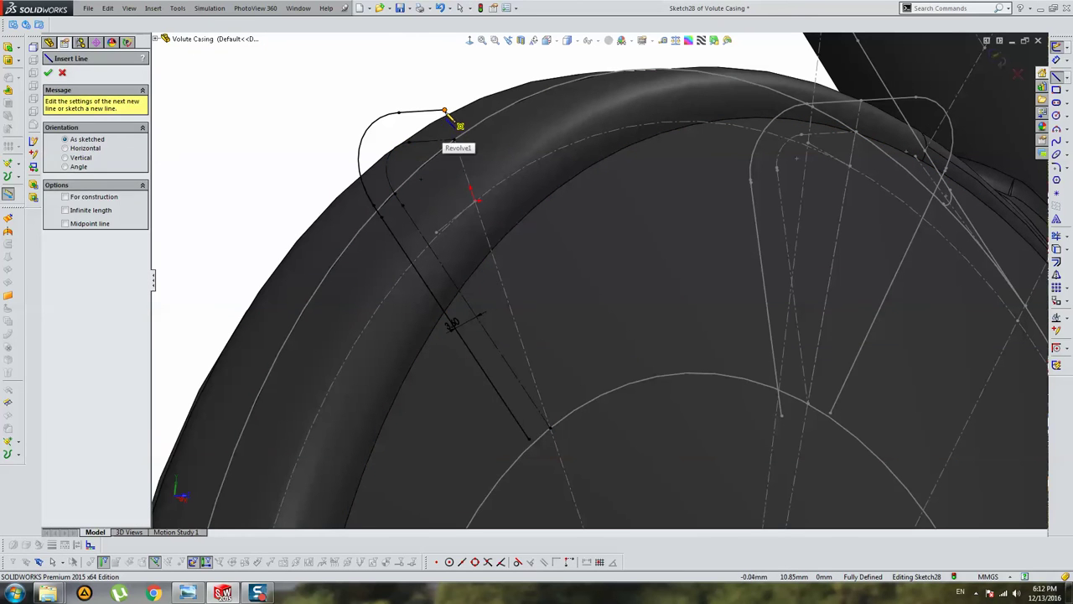
left_click(444, 110)
left_click(552, 429)
key("Escape")
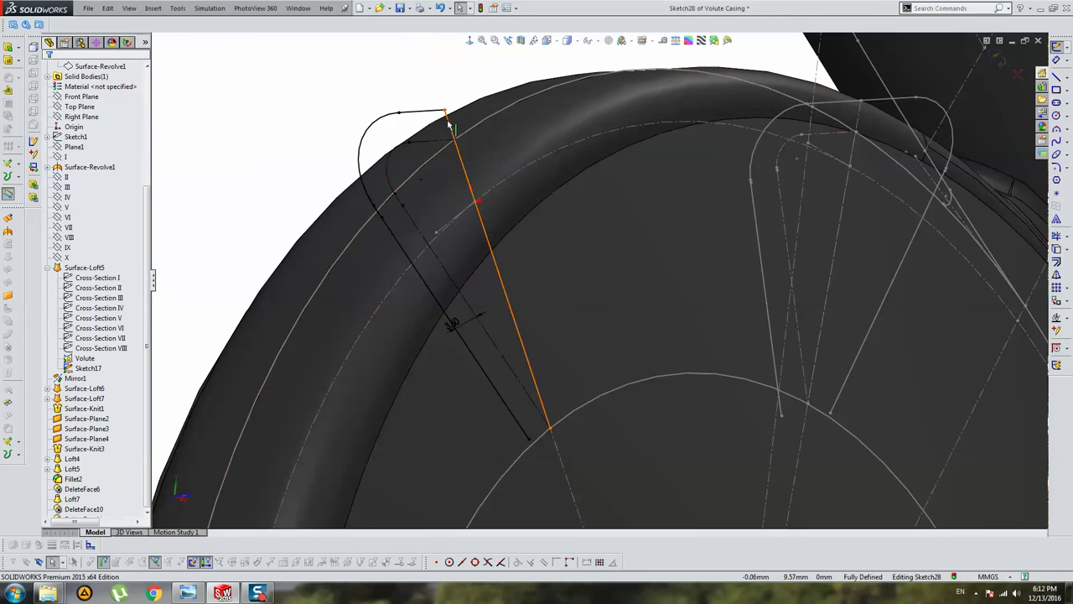
left_click(452, 128)
left_click(74, 248)
key("Escape")
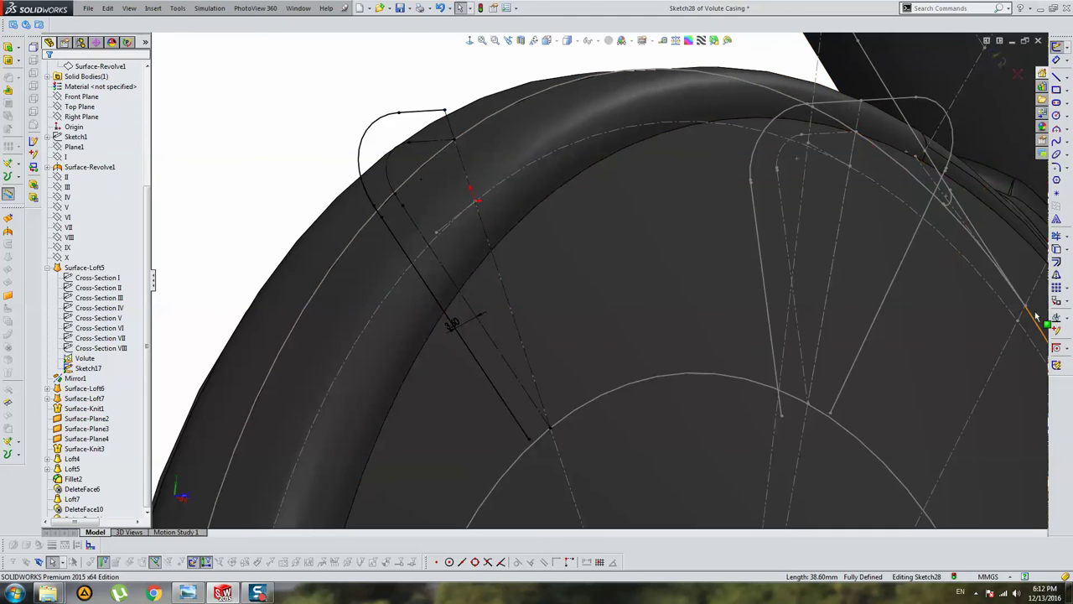
Mirror the offset curve chain about the construction line
left_click(1057, 275)
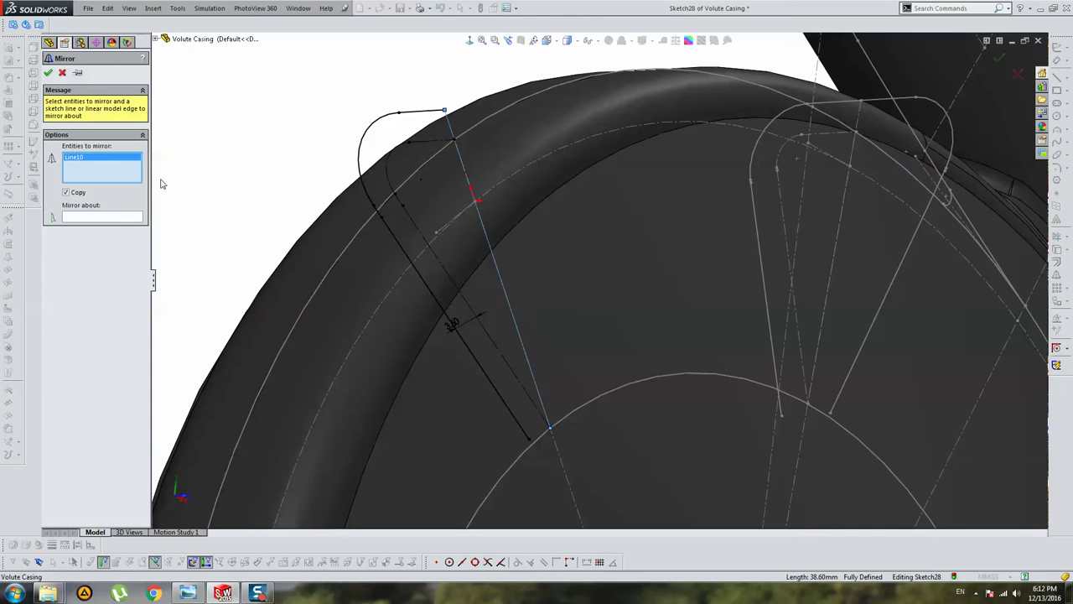
right_click(111, 167)
left_click(193, 169)
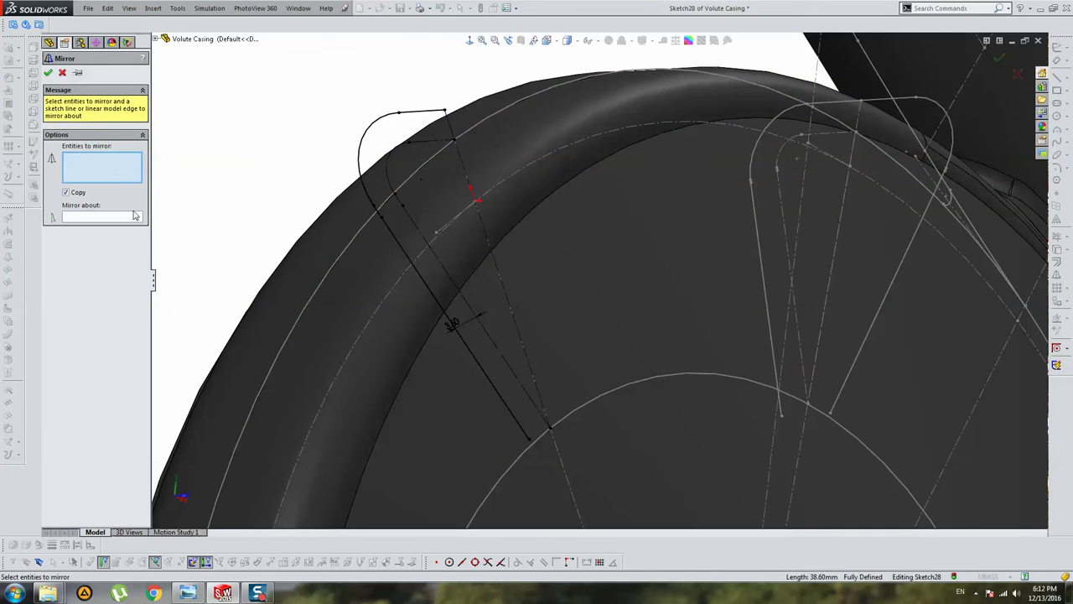
left_click(134, 216)
left_click(107, 183)
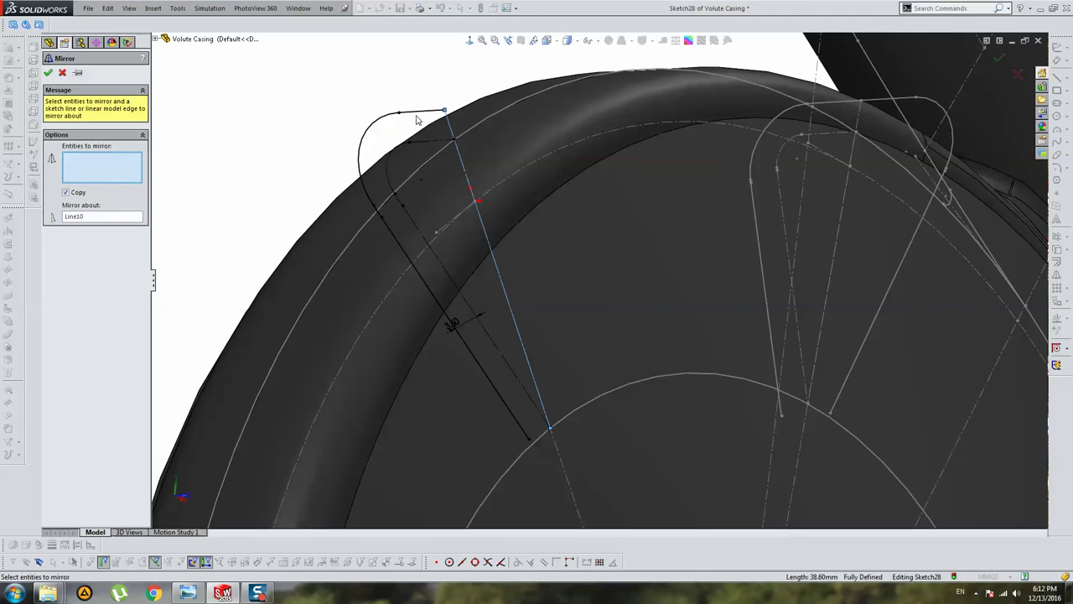
left_click(385, 226)
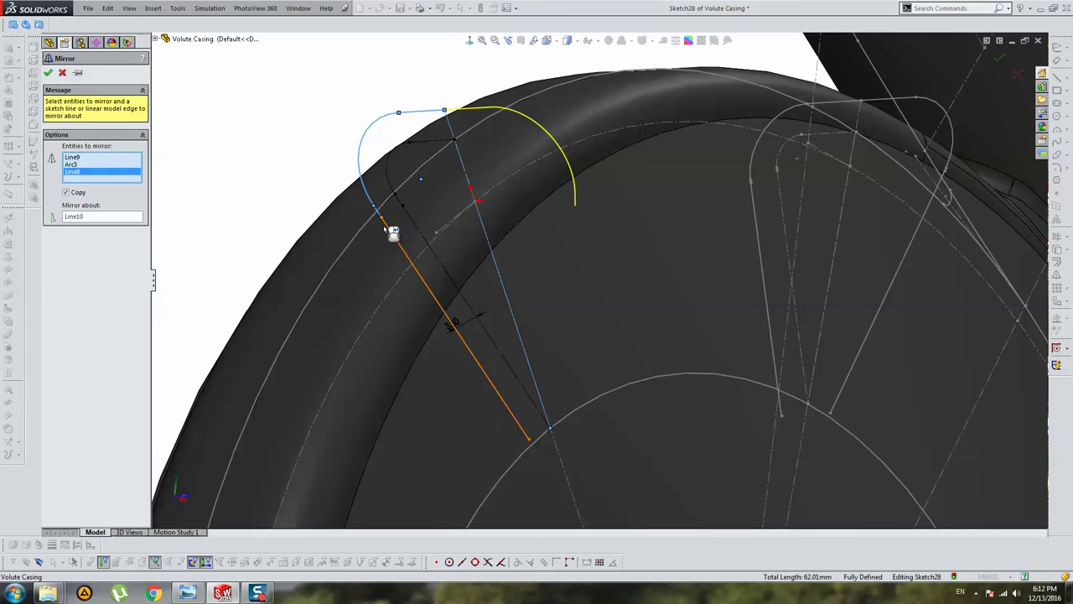
scroll(432, 244, "up", 3)
key("Return")
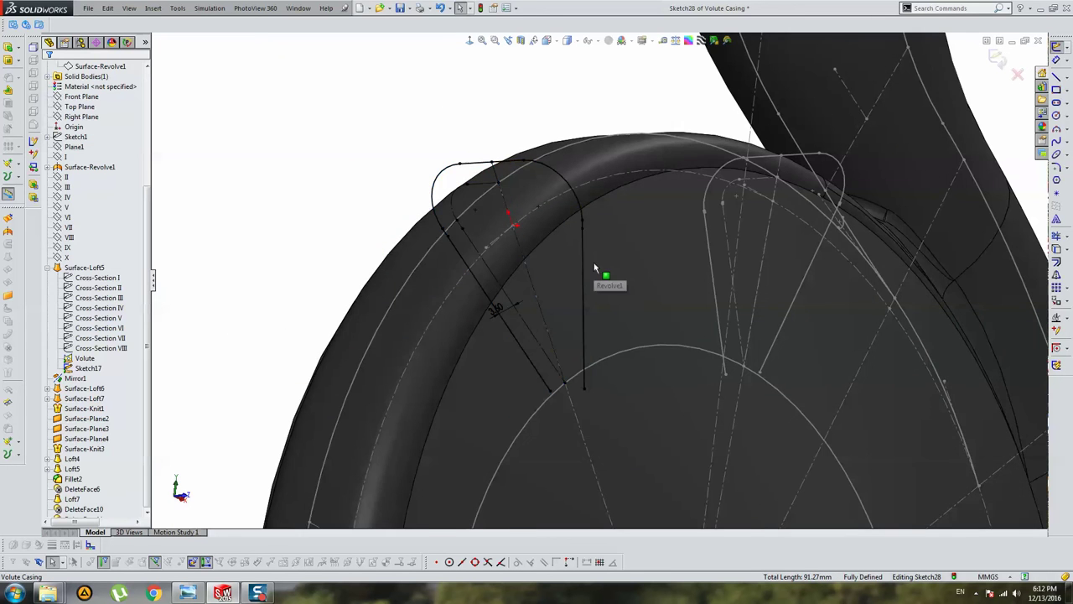
scroll(587, 276, "up", 3)
scroll(576, 295, "up", 3)
middle_click_drag(575, 295, 864, 216)
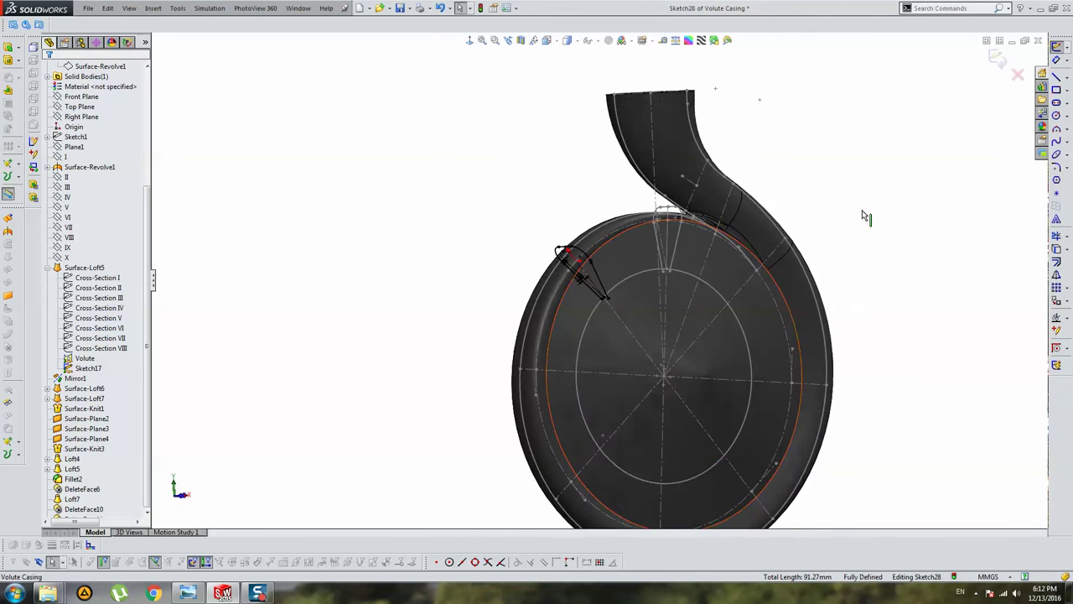
Exit Sketch28 and start Sketch29 on plane III
left_click(998, 57)
scroll(631, 289, "up", 2)
middle_click_drag(631, 290, 618, 309)
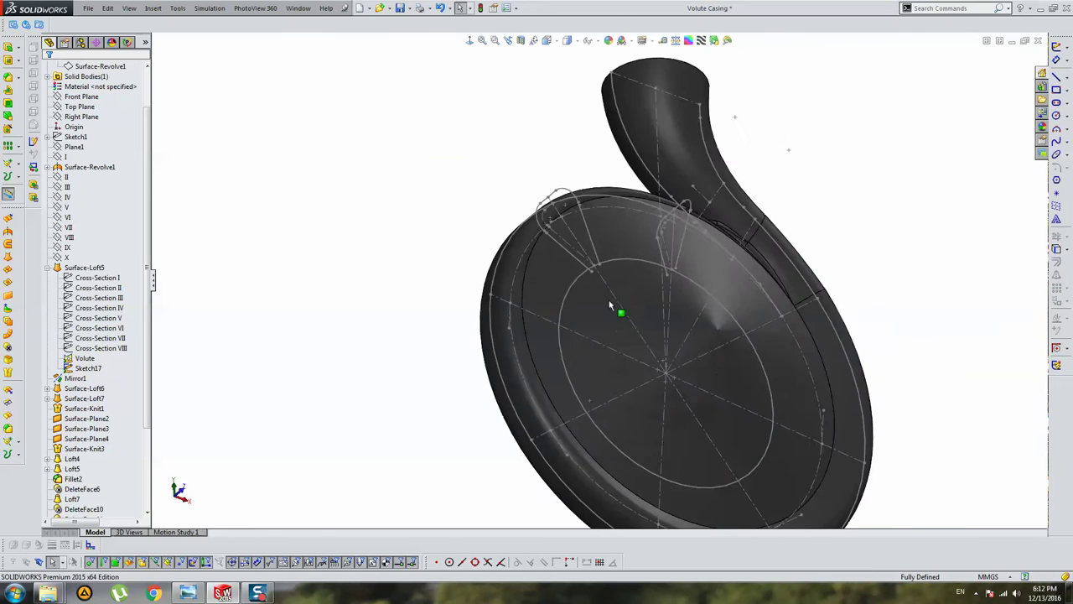
scroll(514, 325, "down", 4)
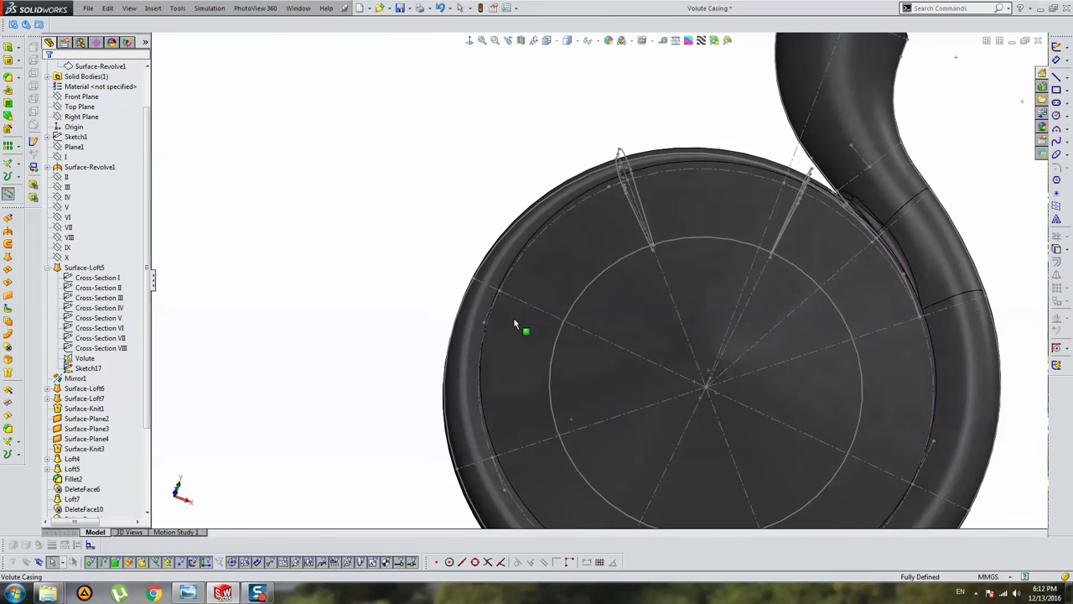
left_click(71, 188)
left_click(1058, 48)
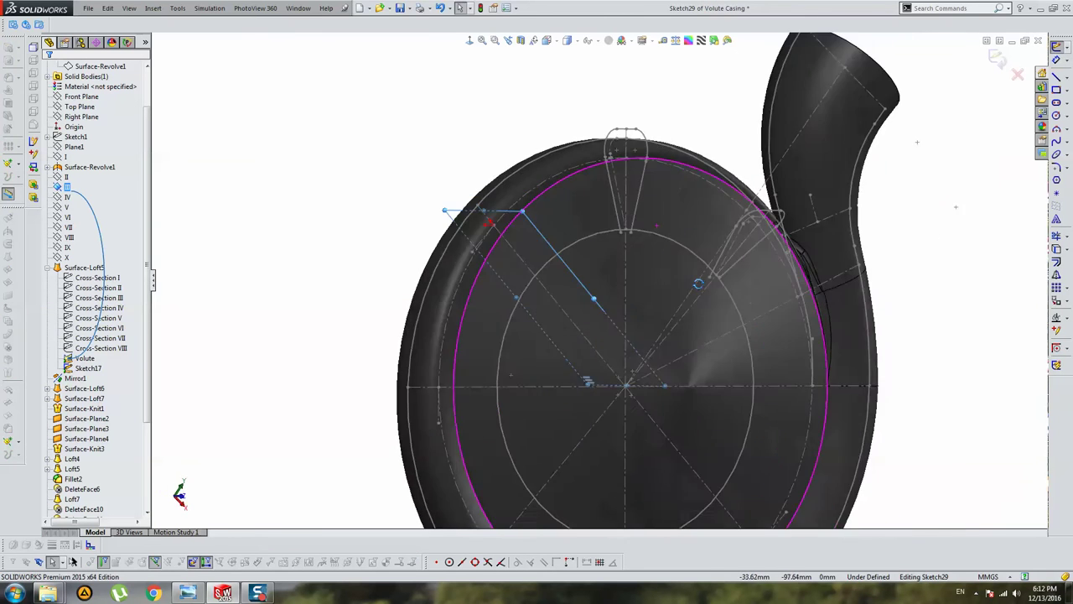
Convert Cross-Section III's edges and offset the tongue edge outward
left_click(117, 300)
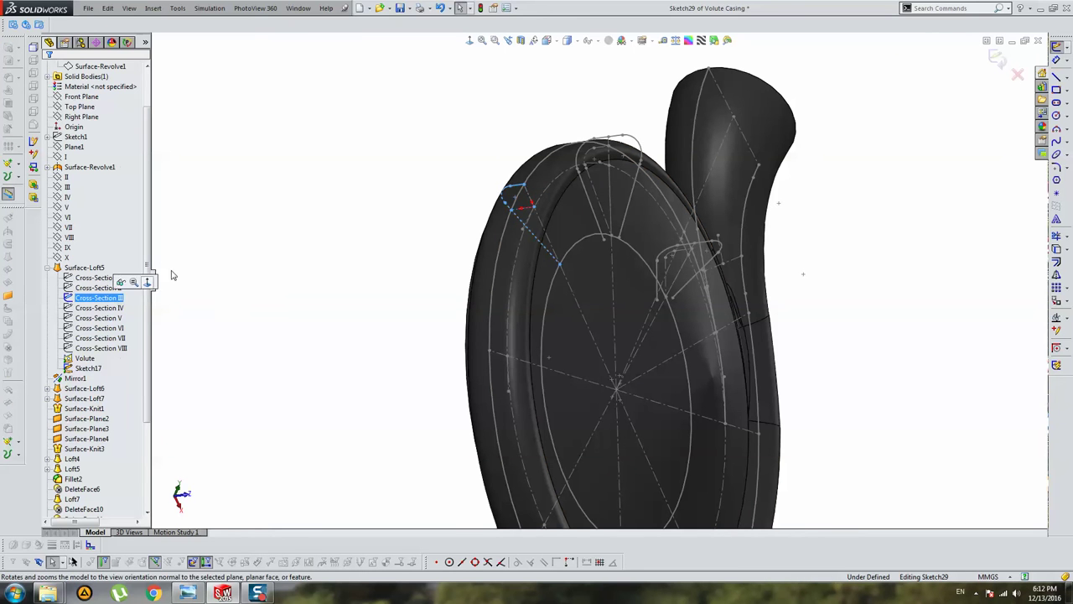
left_click(1058, 250)
scroll(453, 210, "down", 5)
scroll(436, 210, "down", 4)
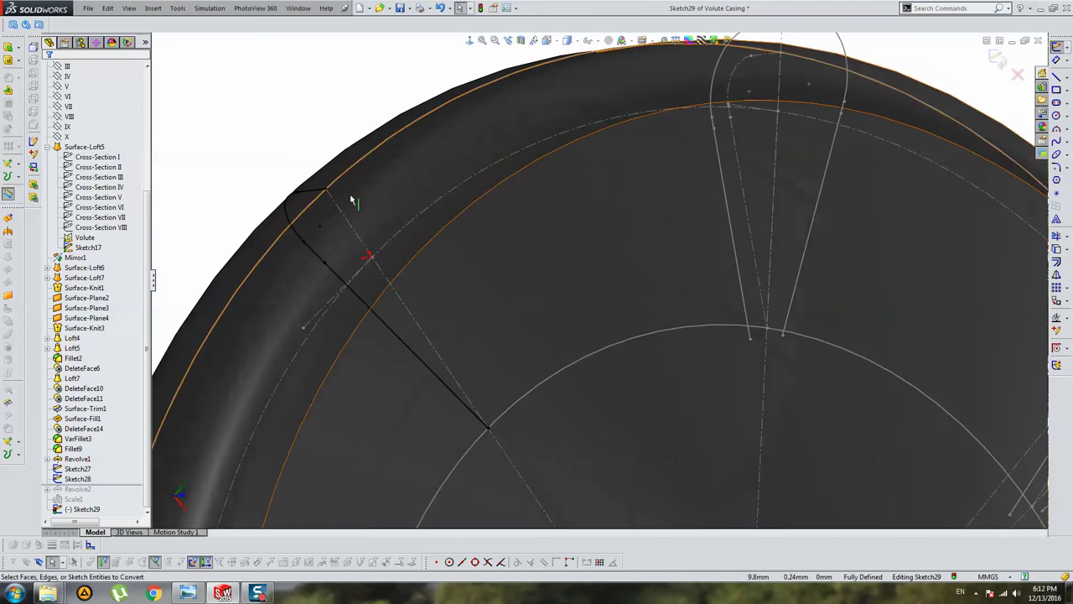
left_click(1056, 262)
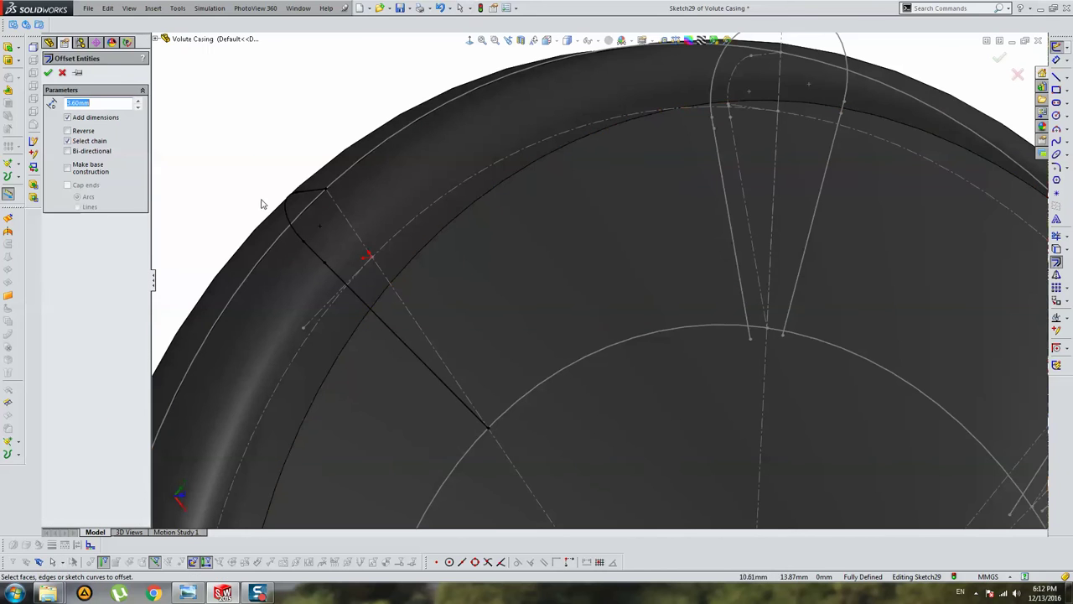
left_click(309, 194)
left_click(68, 131)
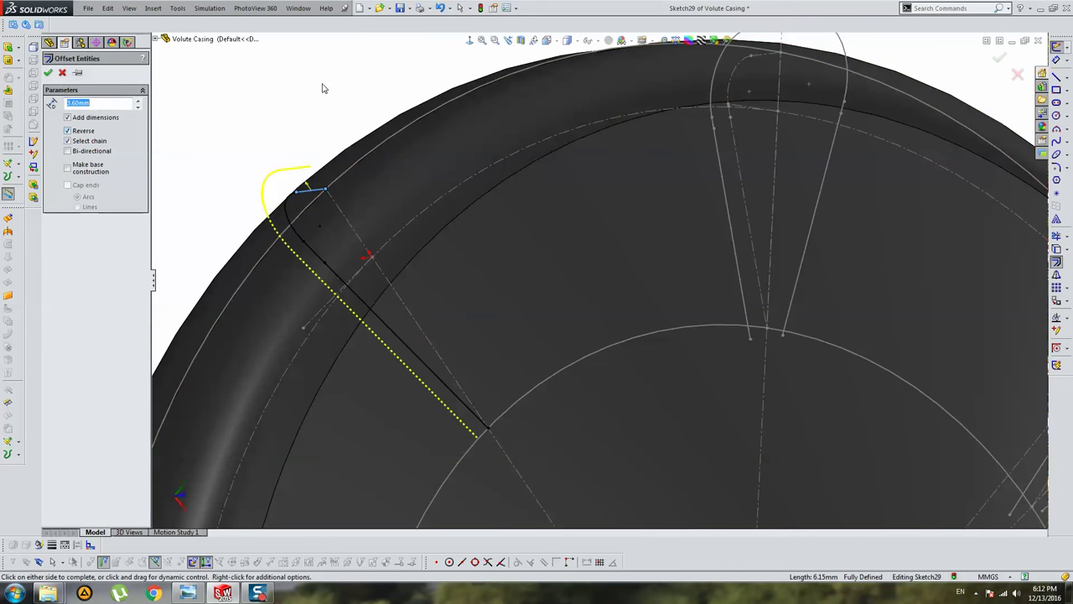
key("Return")
Select the full offset curve chain to verify it, then clear the selection
scroll(377, 168, "up", 3)
scroll(486, 250, "down", 3)
left_click(496, 252)
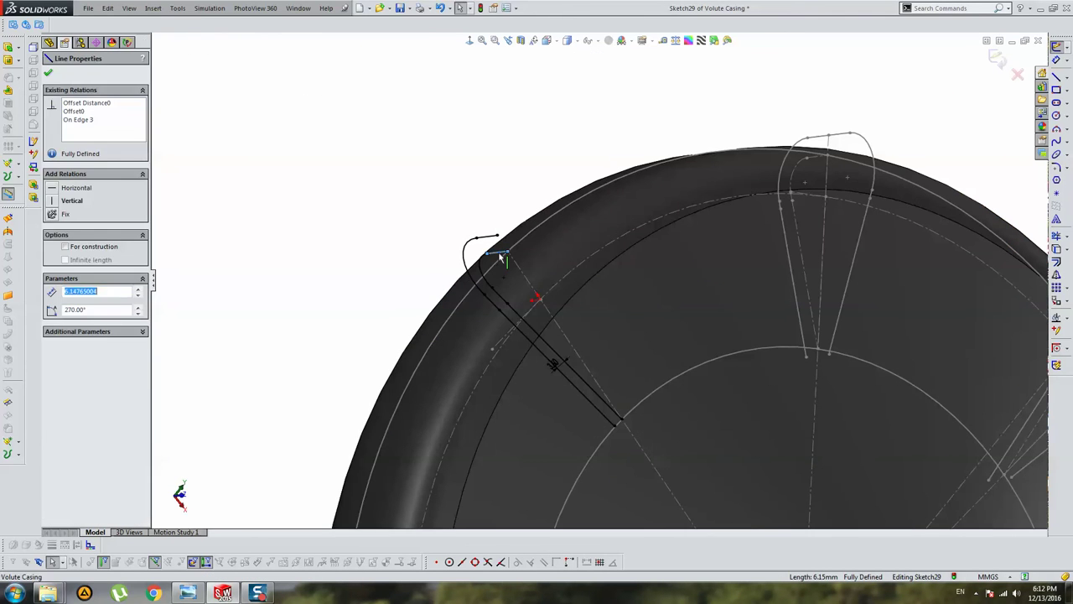
right_click(498, 251)
left_click(524, 269)
key("Escape")
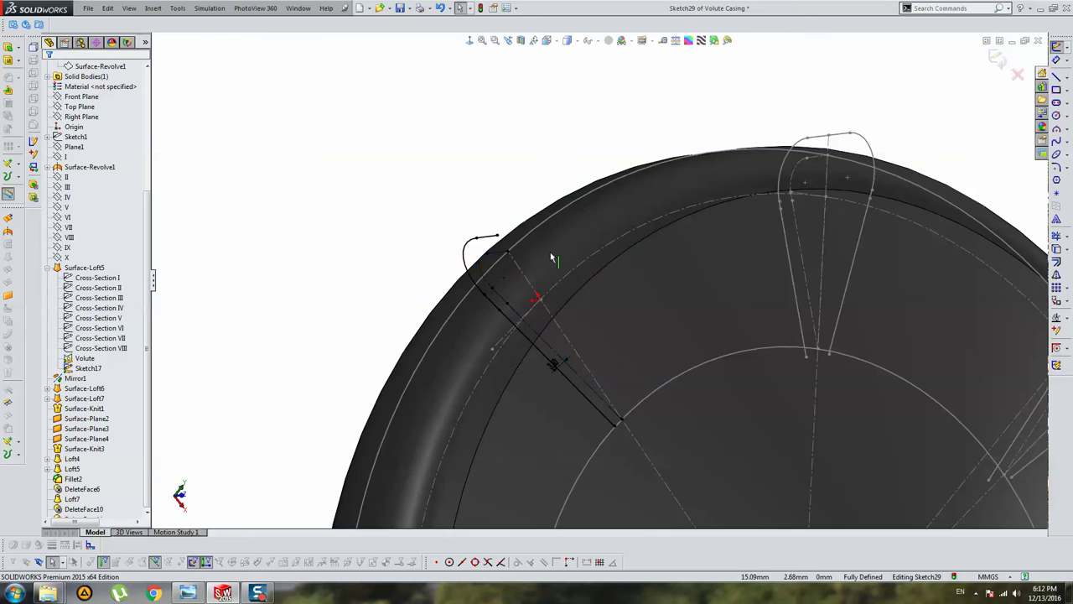
mouse_move(556, 257)
middle_mouse_down()
mouse_move(581, 243)
mouse_move(912, 214)
middle_mouse_up()
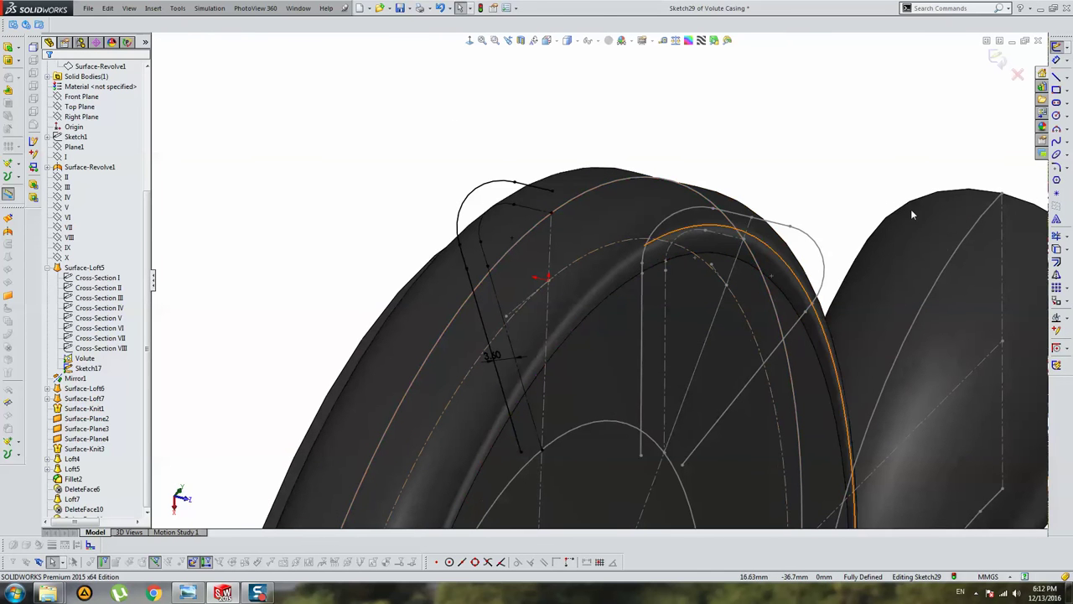
Draw a vertical construction line down from the top of the tongue profile
left_click(1055, 76)
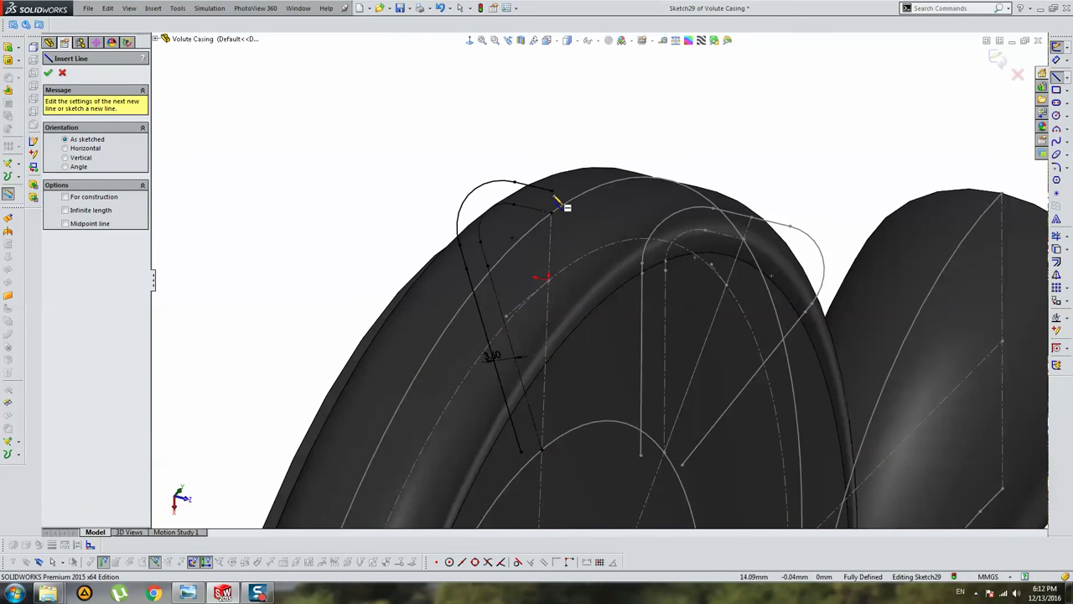
left_click(554, 200)
left_click(541, 453)
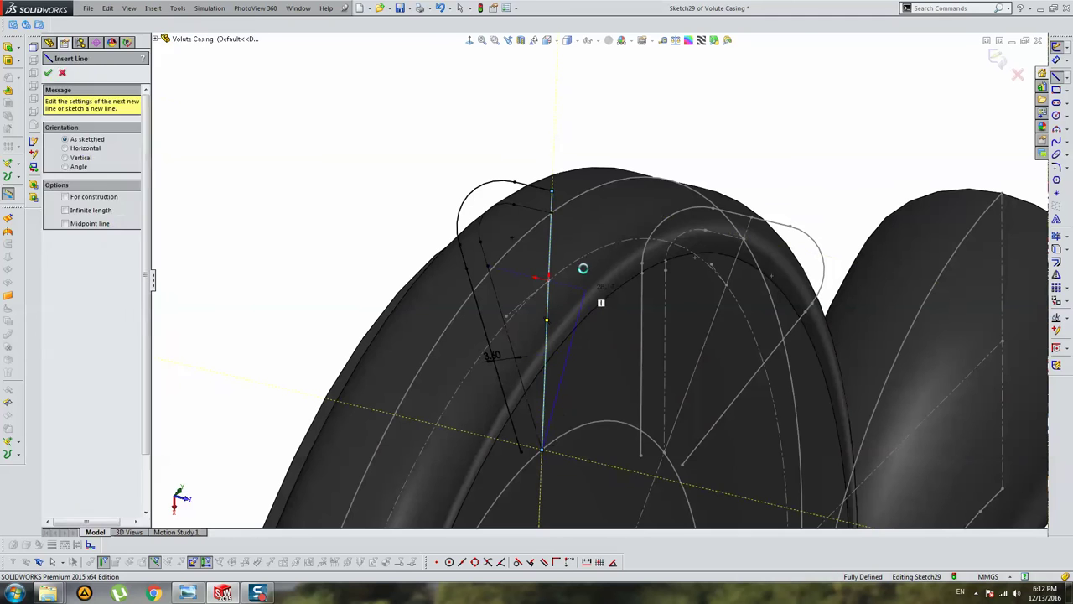
key("Escape")
left_click(549, 319)
left_click(94, 246)
key("Escape")
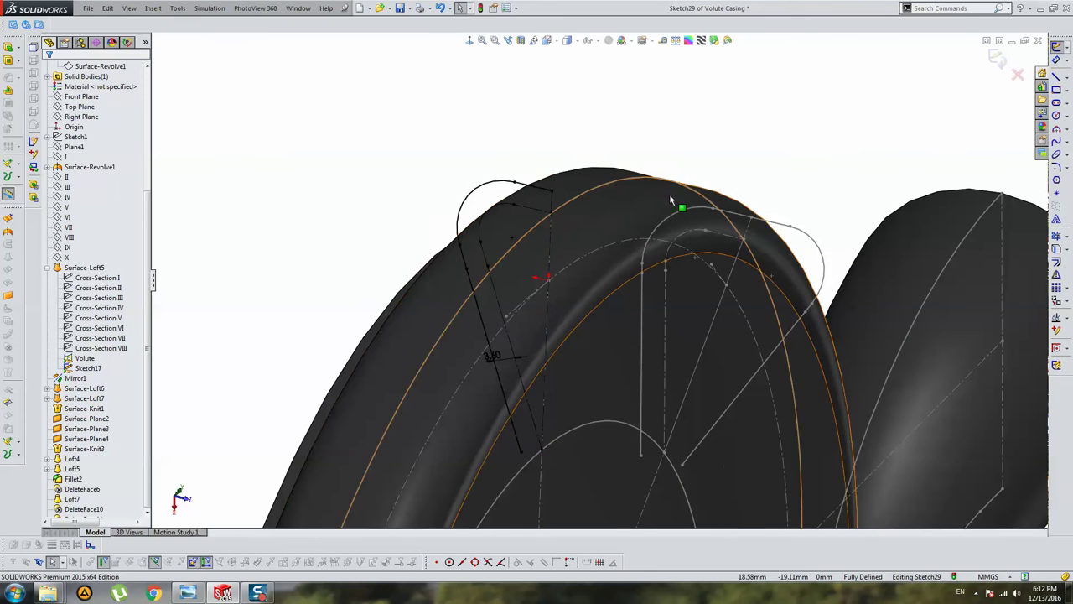
mouse_move(669, 194)
middle_mouse_down()
mouse_move(600, 233)
mouse_move(552, 236)
middle_mouse_up()
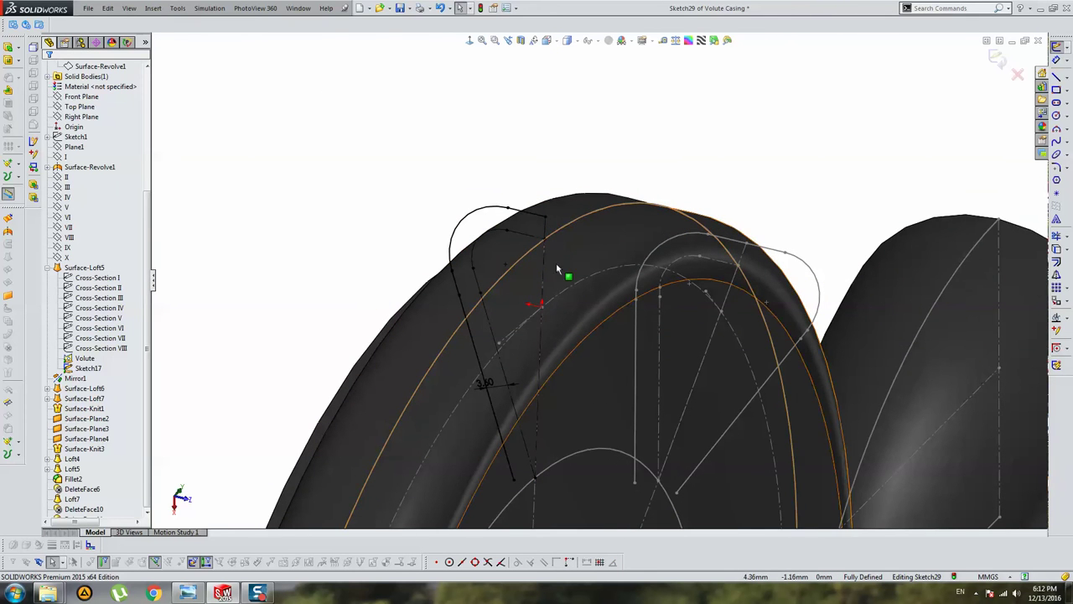
left_click(1057, 275)
scroll(586, 223, "down", 4)
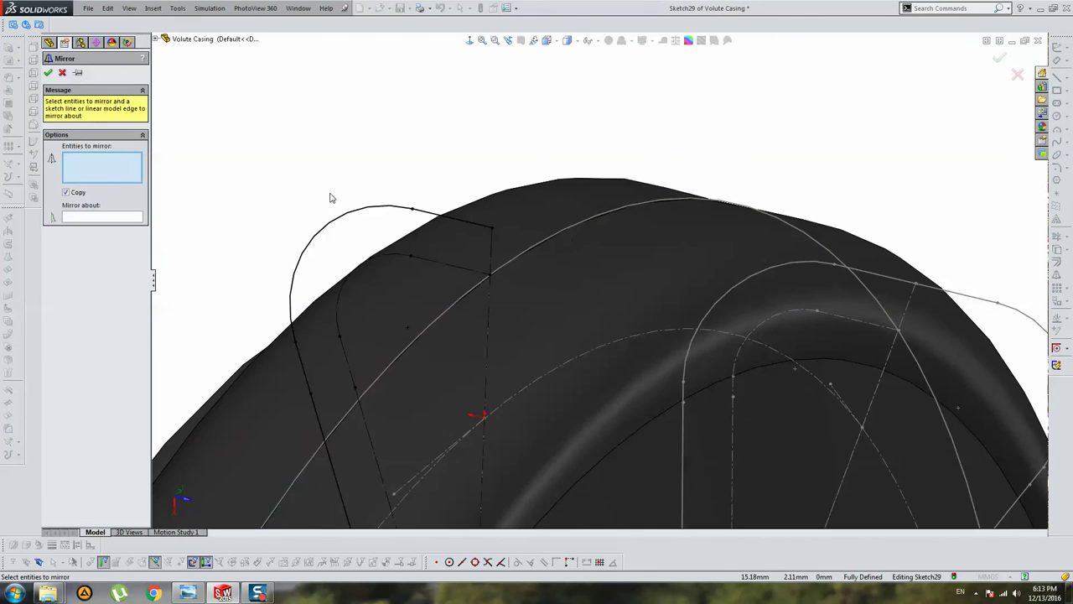
Mirror Line9, Arc3, Line8 and Line7 about construction Line10
left_click(128, 219)
left_click(489, 246)
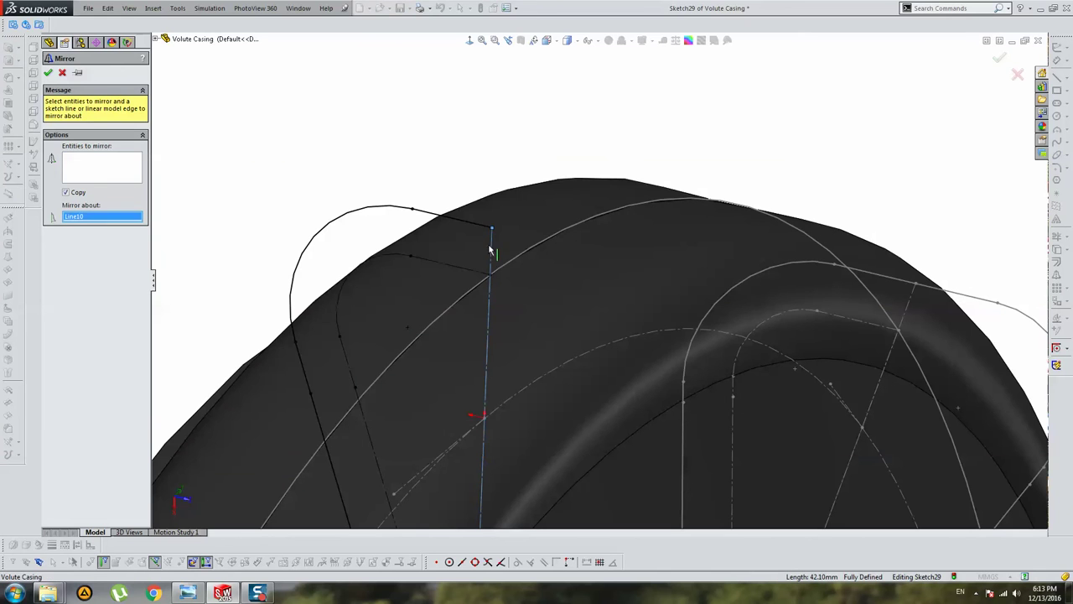
left_click(112, 174)
right_click(435, 216)
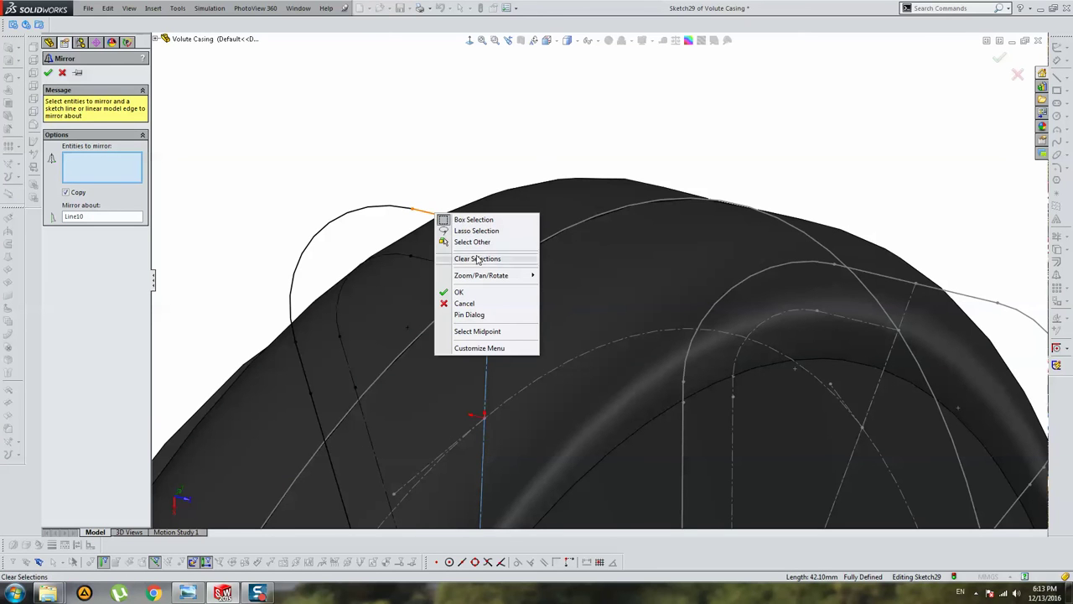
left_click(424, 214)
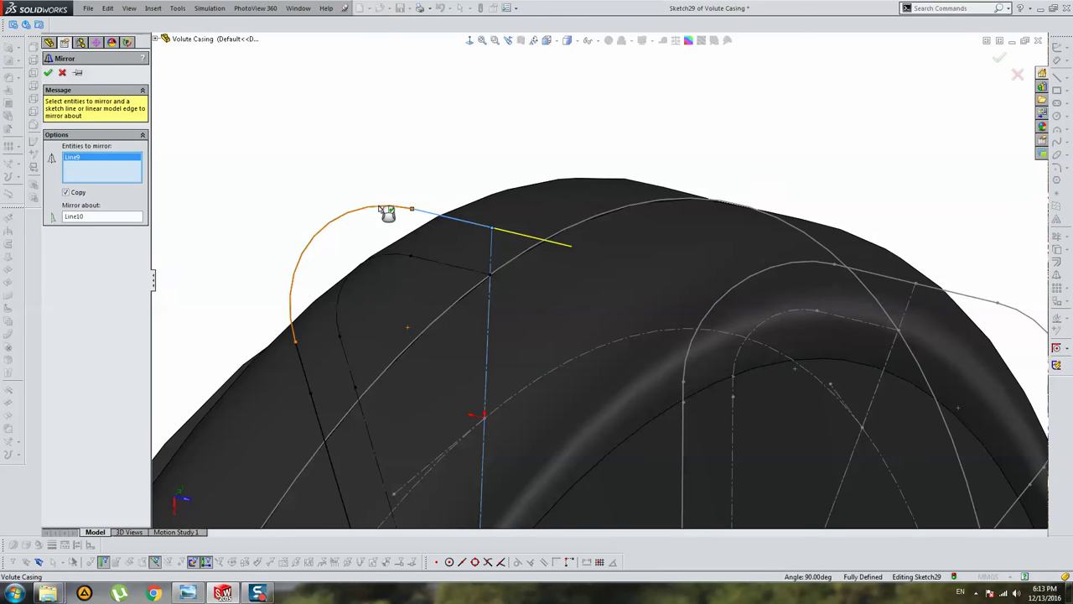
left_click(384, 208)
left_click(303, 353)
left_click(323, 417)
mouse_move(327, 419)
middle_mouse_down()
mouse_move(685, 422)
mouse_move(599, 352)
mouse_move(640, 326)
mouse_move(604, 323)
mouse_move(618, 330)
middle_mouse_up()
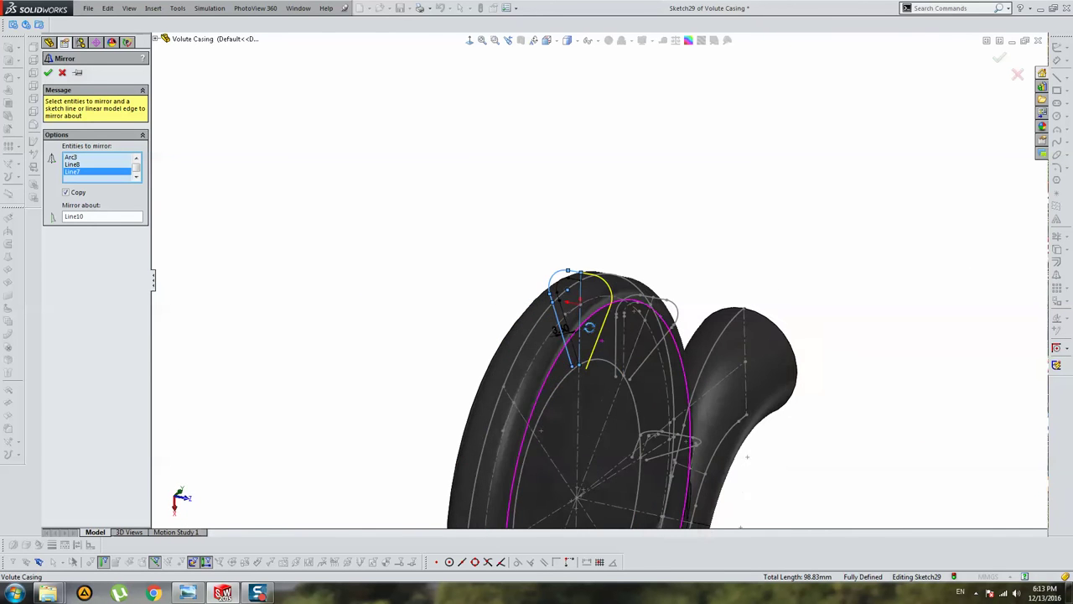
key("Return")
Exit Sketch29, save the casing, and select plane IV
scroll(612, 323, "up", 2)
key("ctrl+8")
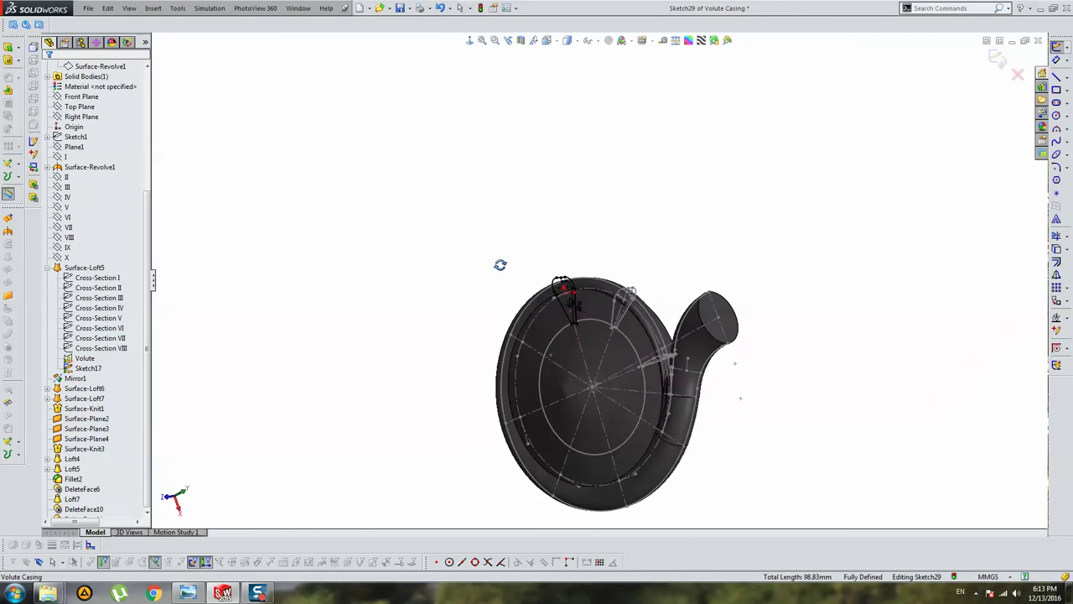
left_click(998, 59)
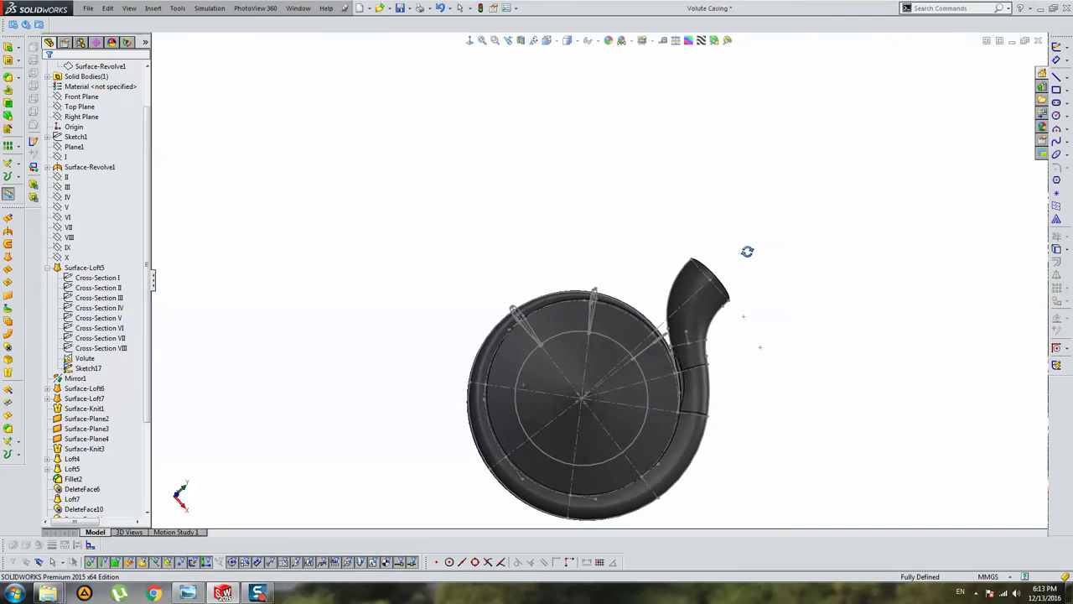
key("ctrl+s")
mouse_move(750, 244)
middle_mouse_down()
mouse_move(567, 318)
mouse_move(616, 307)
middle_mouse_up()
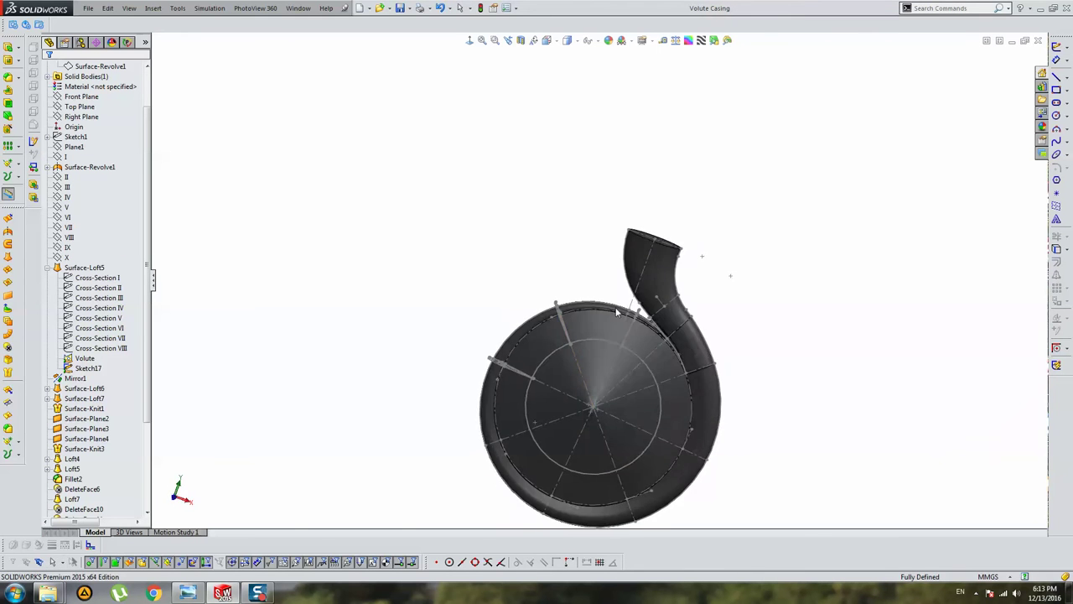
scroll(592, 354, "down", 3)
mouse_move(591, 354)
middle_mouse_down()
mouse_move(587, 307)
mouse_move(483, 399)
mouse_move(457, 367)
middle_mouse_up()
scroll(483, 399, "down", 2)
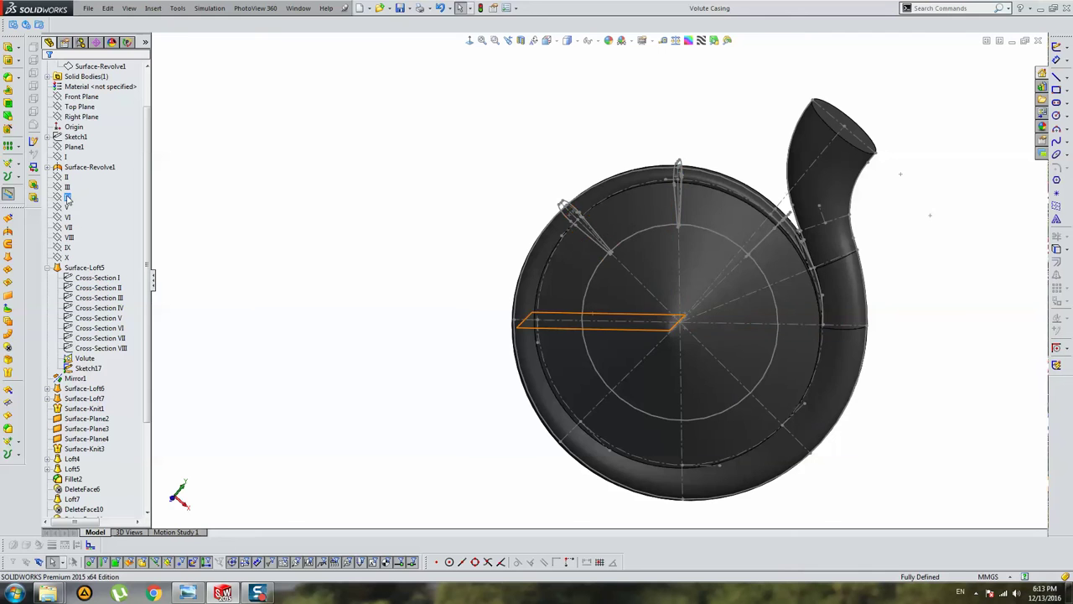
left_click(68, 198)
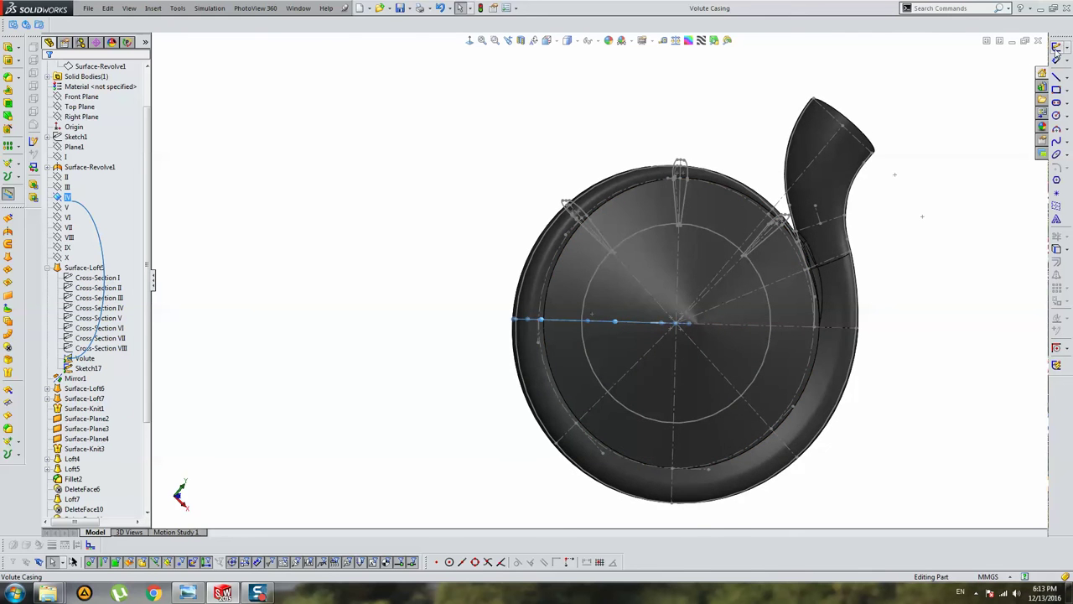
Start a sketch on plane IV and convert the Cross-Section IV outline into it
left_click(1058, 48)
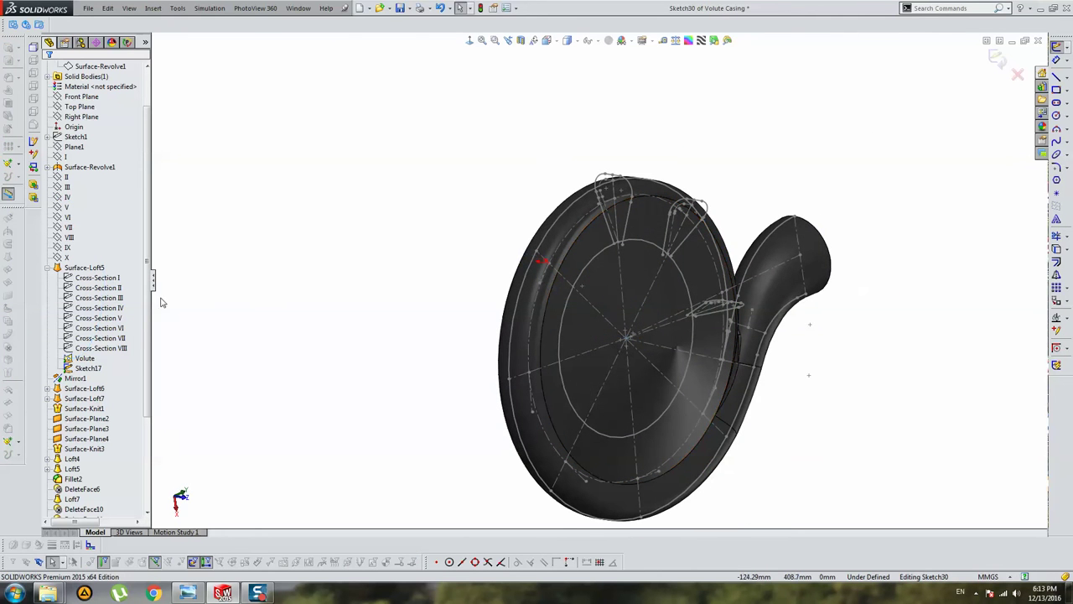
left_click(120, 309)
left_click(1057, 262)
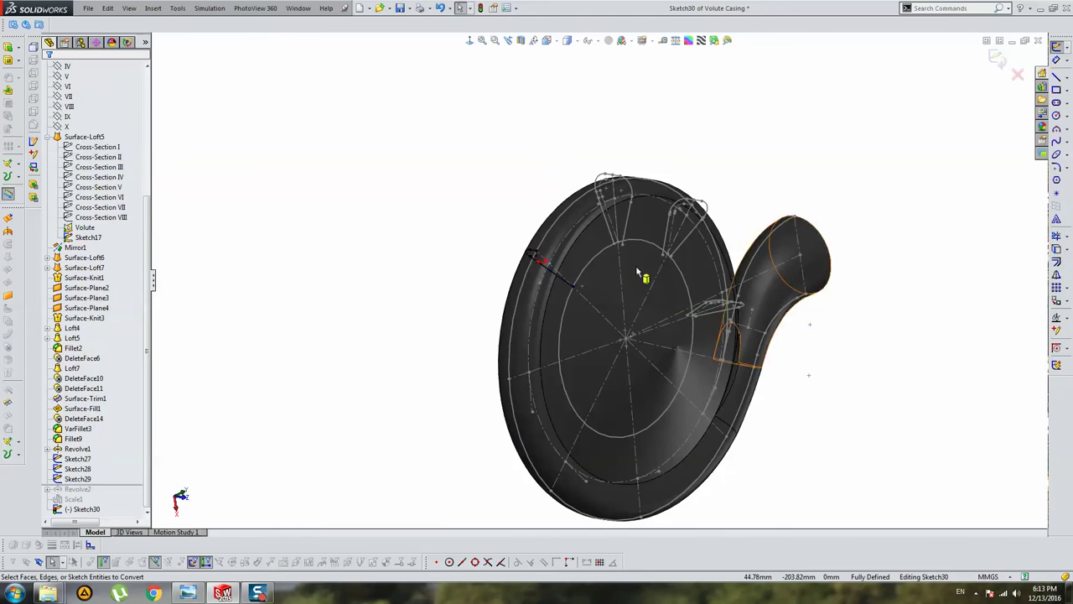
scroll(635, 265, "down", 5)
Offset the converted outline 3.60 mm inward and make the offset chain construction geometry
left_click(569, 228)
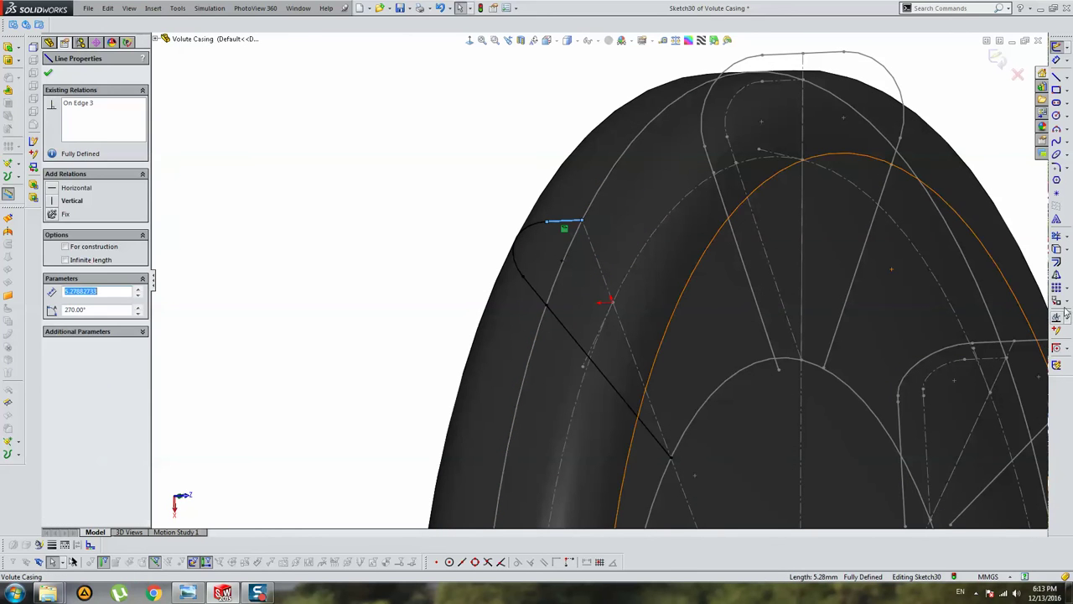
left_click(1055, 262)
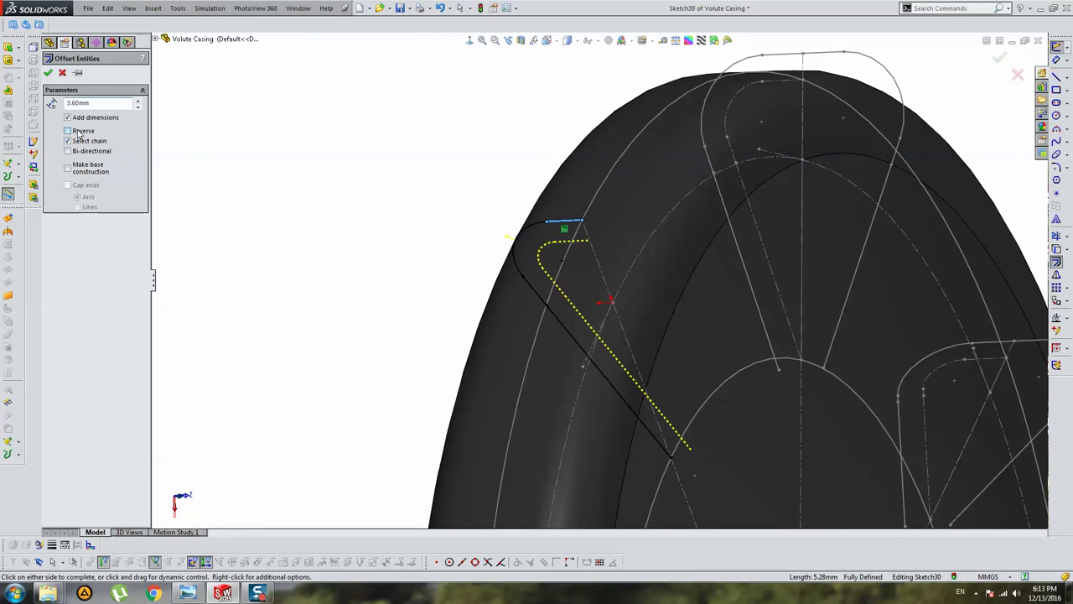
left_click(79, 135)
key("Return")
right_click(565, 222)
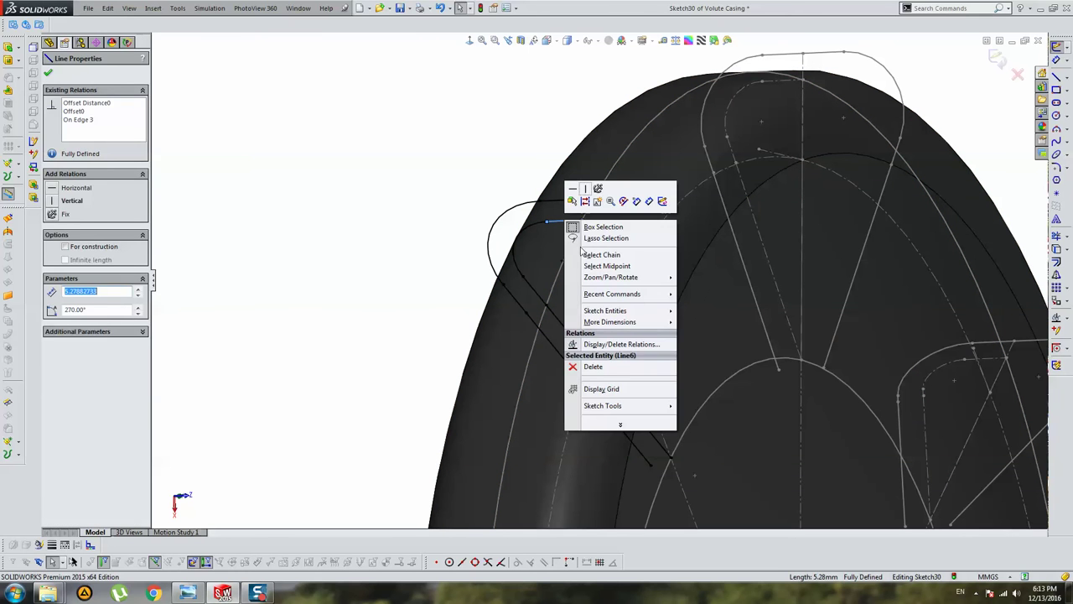
left_click(592, 254)
left_click(78, 285)
key("Escape")
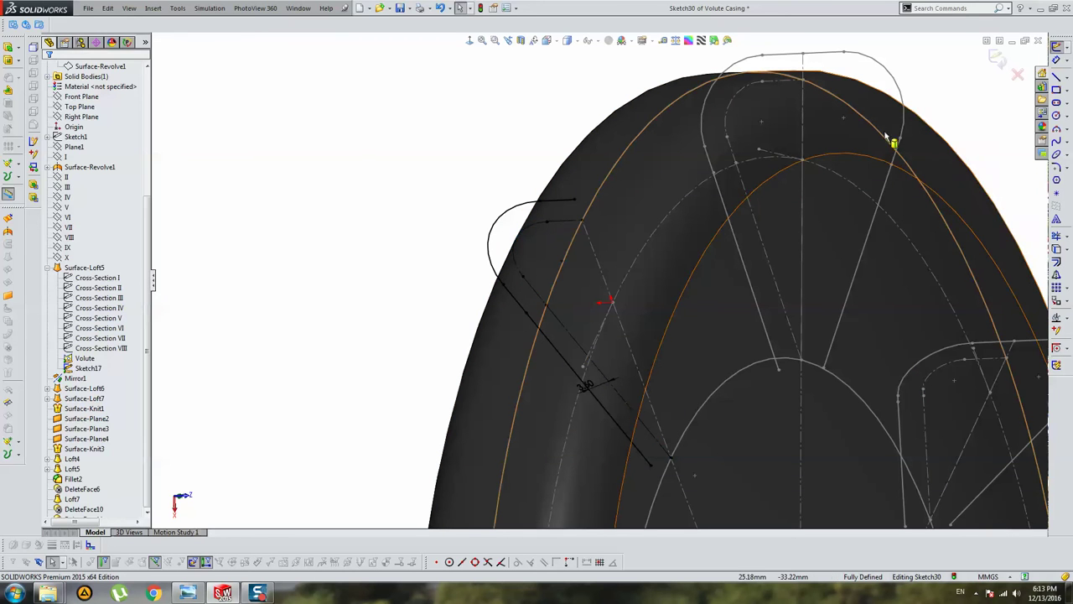
Draw a 45.60 mm construction centreline from the profile's top corner down to the lower point
left_click(1058, 76)
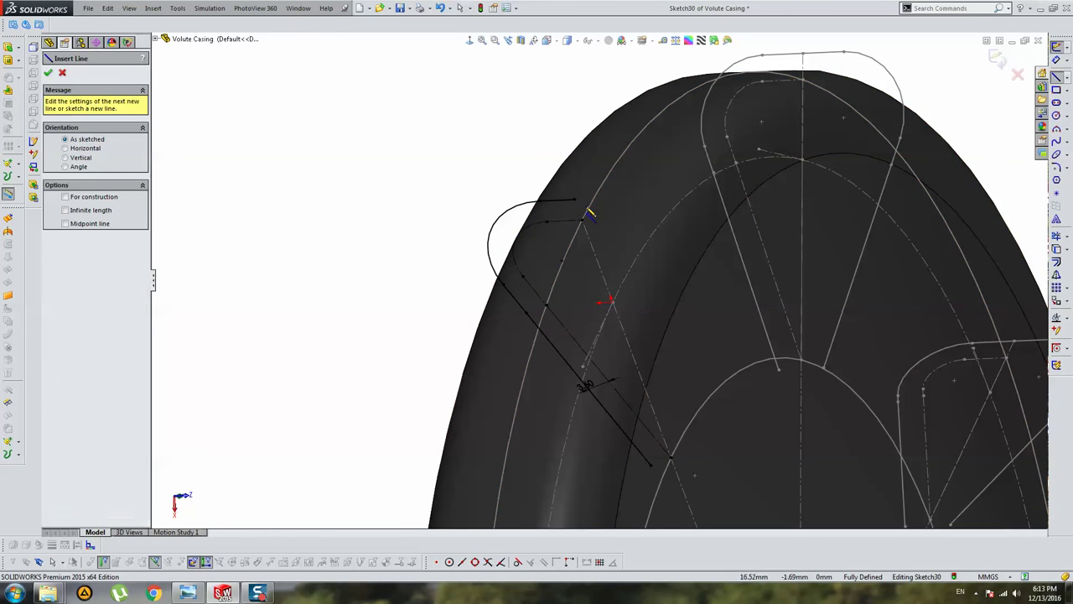
left_click(577, 203)
left_click(671, 458)
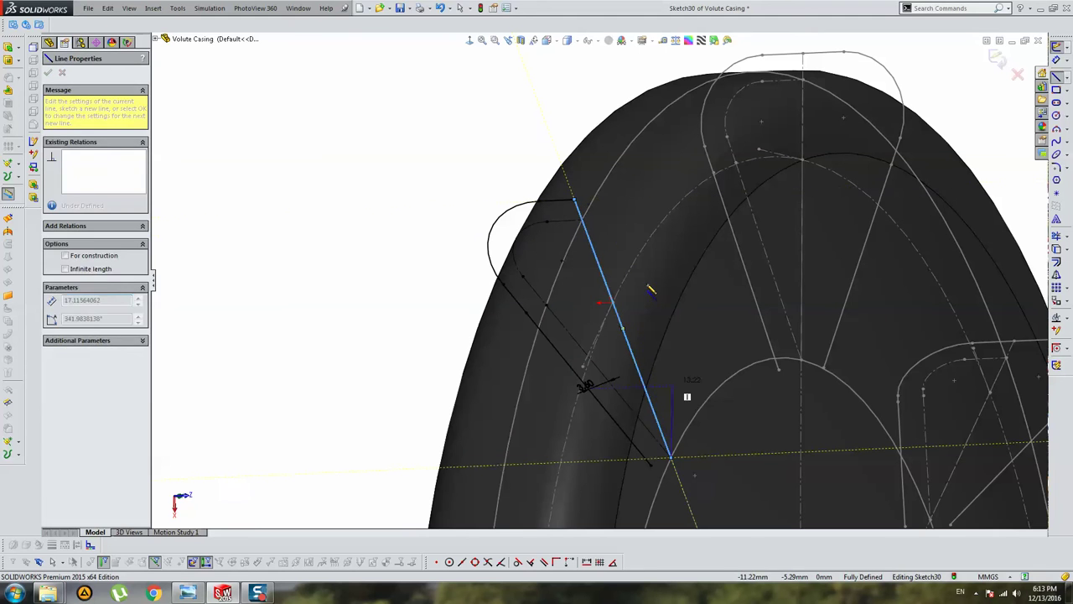
key("Escape")
left_click(583, 213)
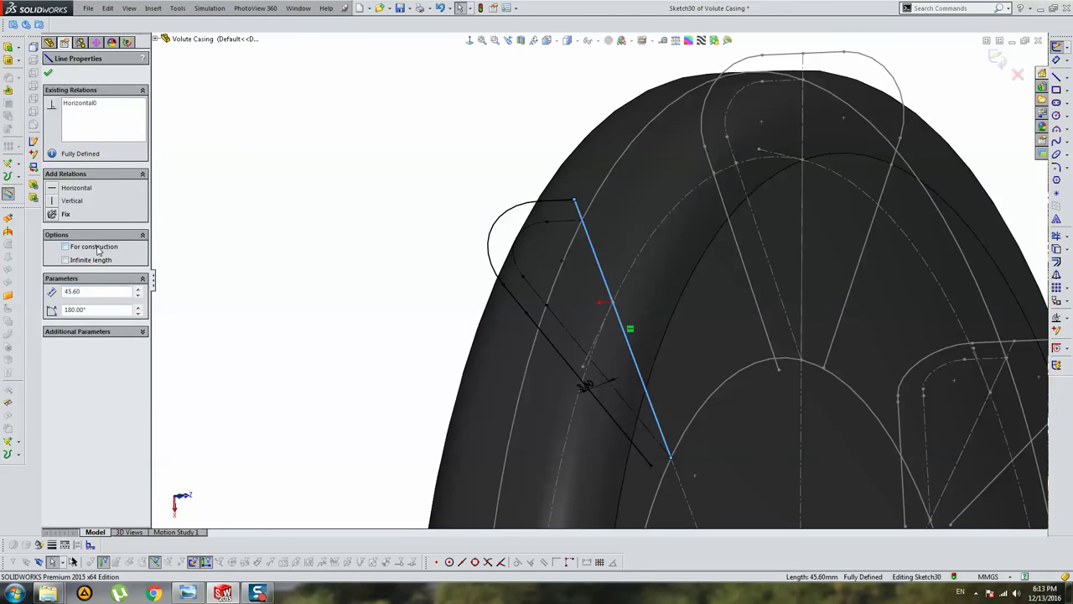
left_click(66, 246)
key("Escape")
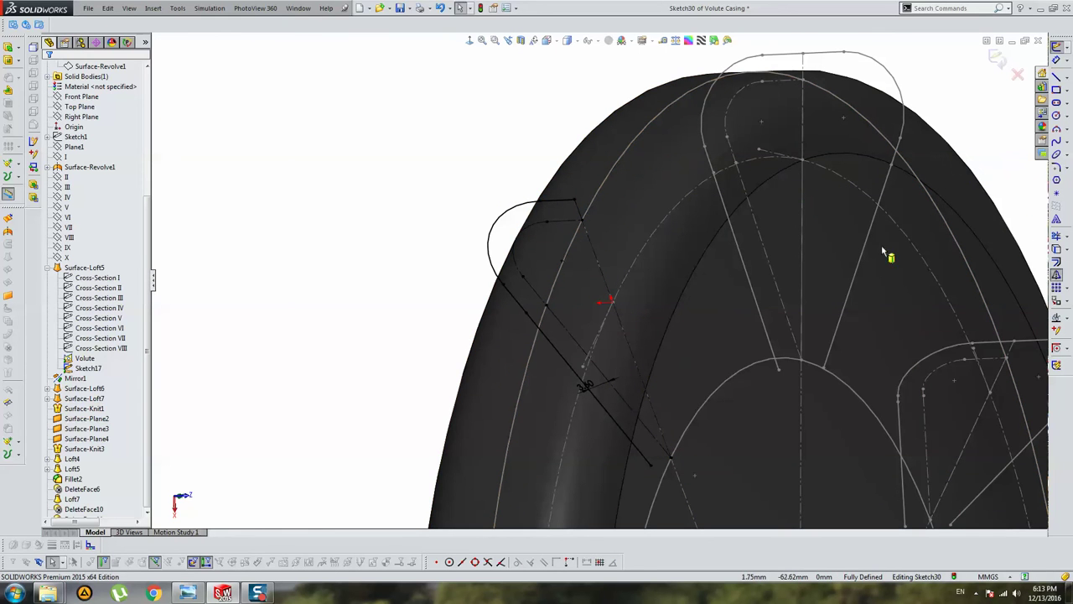
left_click(570, 202)
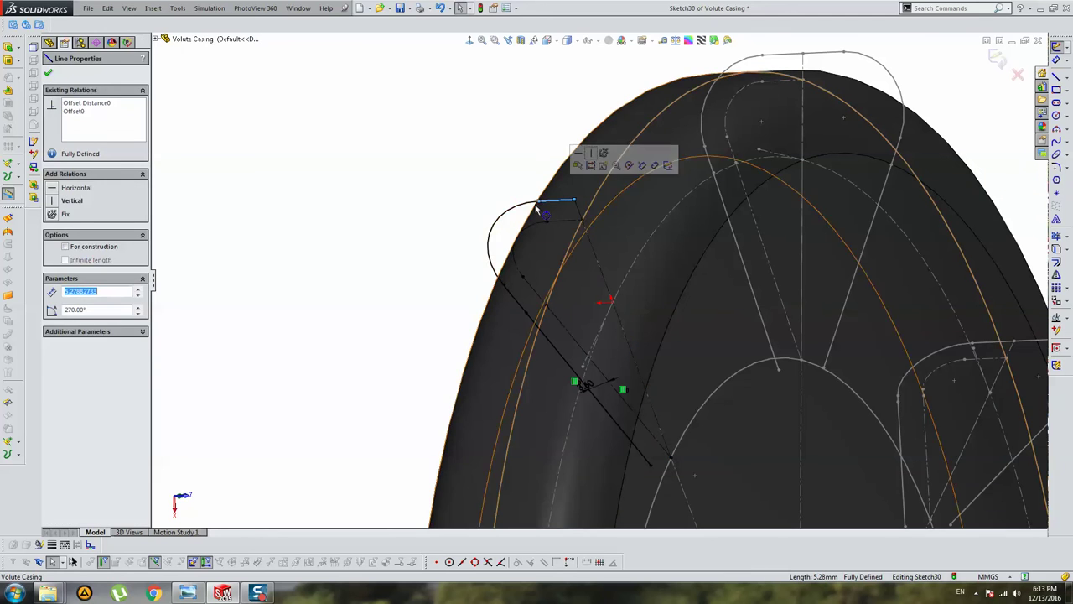
left_click(487, 171)
Mirror the top line, arc and next profile line about the construction centreline, totalling 105.92 mm
left_click(1057, 274)
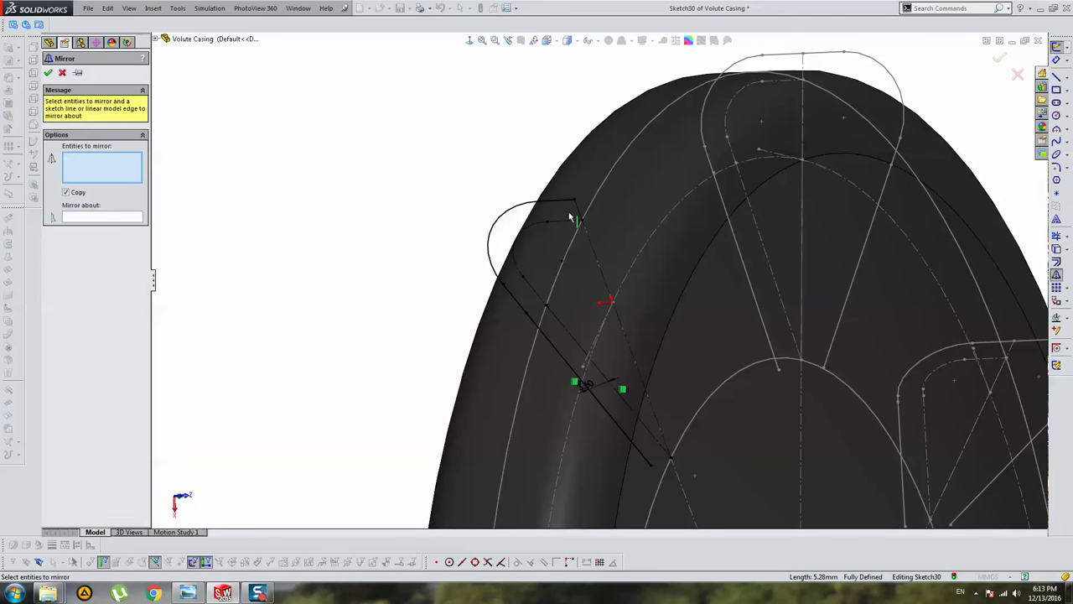
left_click(107, 216)
left_click(580, 213)
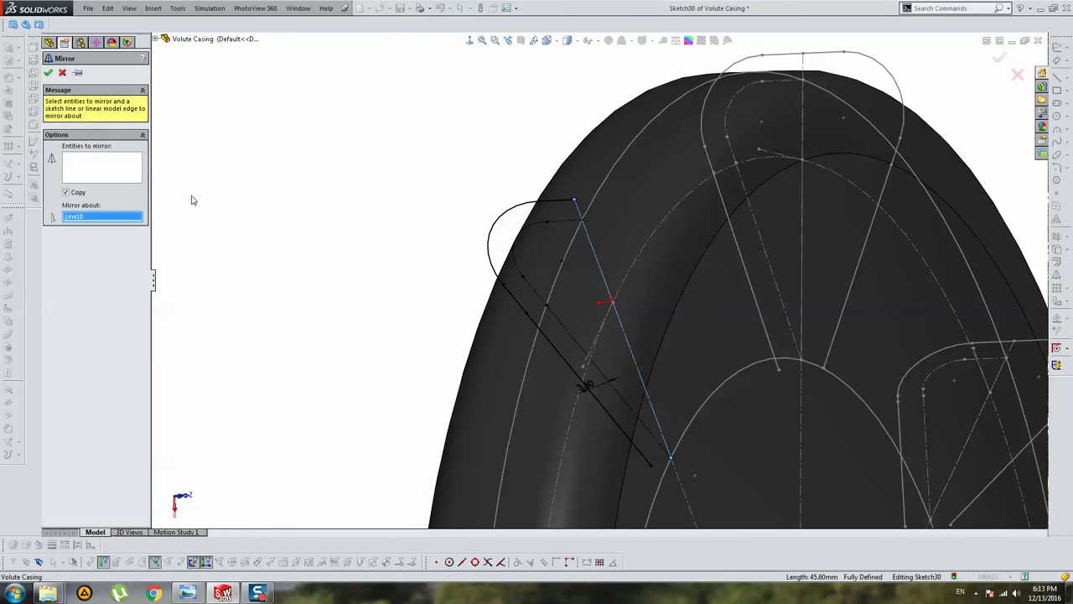
left_click(557, 204)
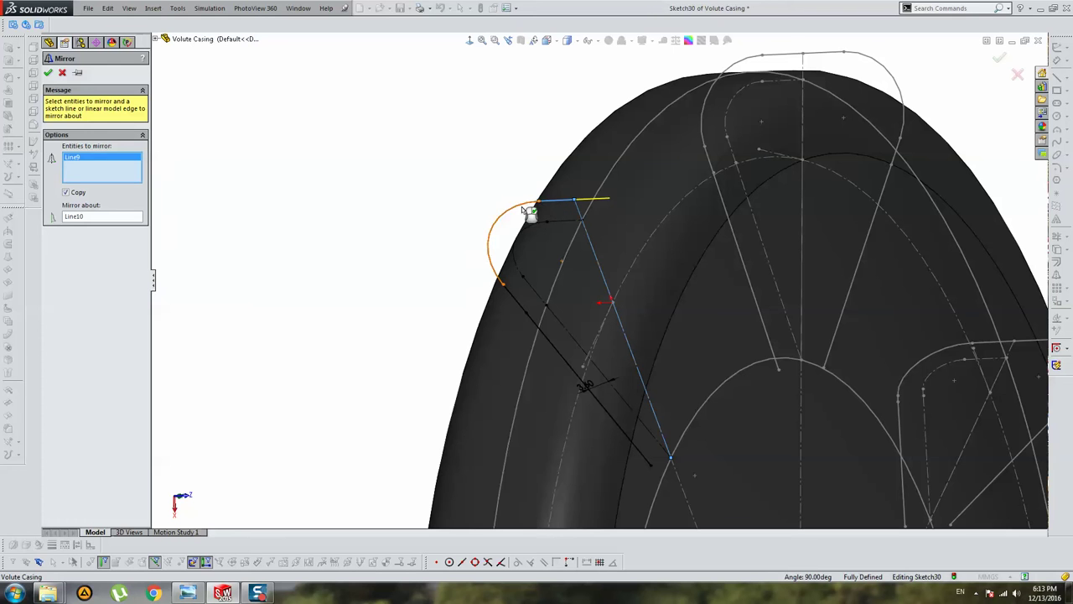
left_click(527, 209)
left_click(529, 307)
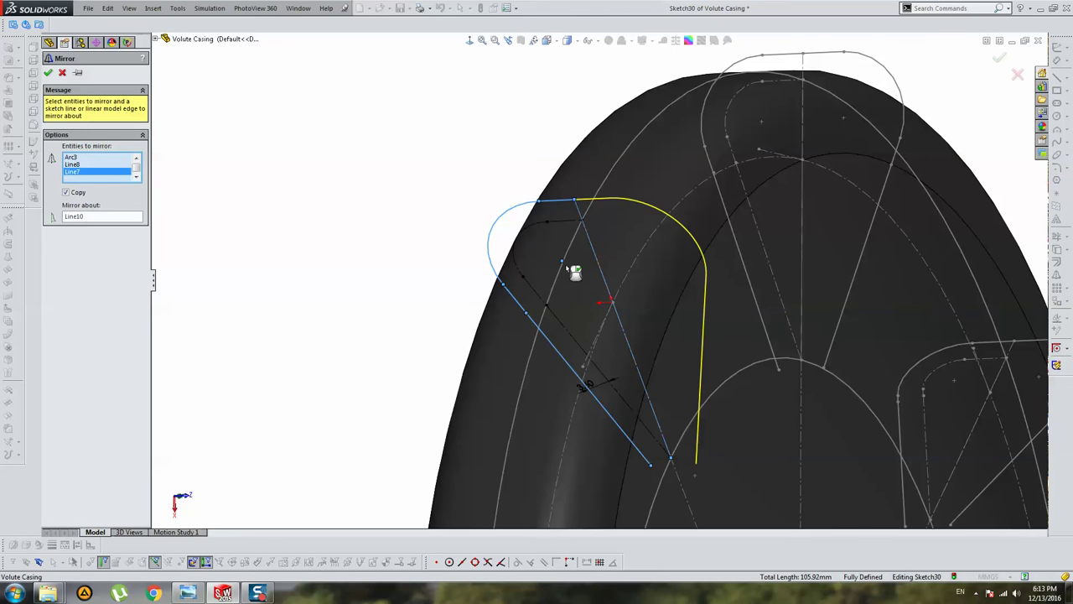
key("Return")
Turn the view to show the whole casing and exit Sketch30
scroll(548, 252, "up", 5)
mouse_move(443, 127)
middle_mouse_down()
mouse_move(736, 244)
mouse_move(911, 116)
middle_mouse_up()
left_click(994, 63)
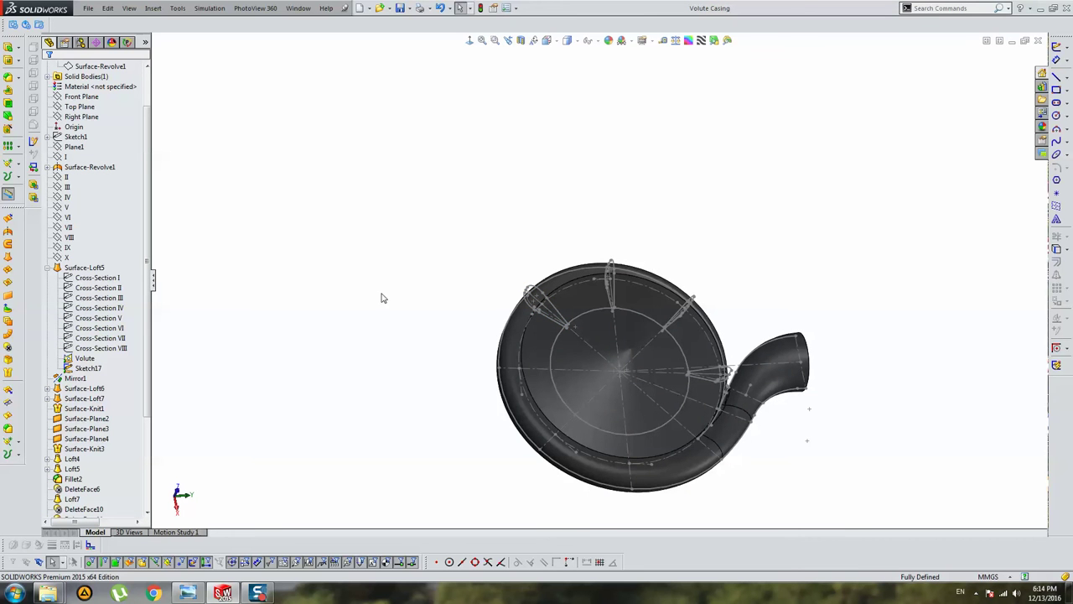
scroll(575, 249, "up", 3)
middle_click_drag(575, 249, 496, 395)
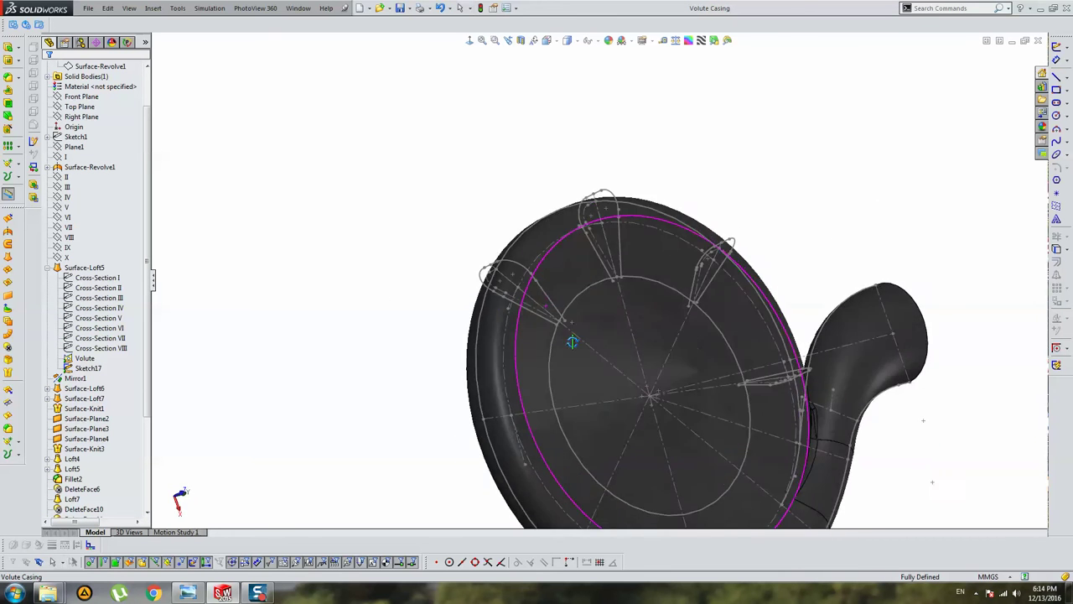
scroll(746, 290, "down", 2)
middle_click_drag(746, 290, 651, 270)
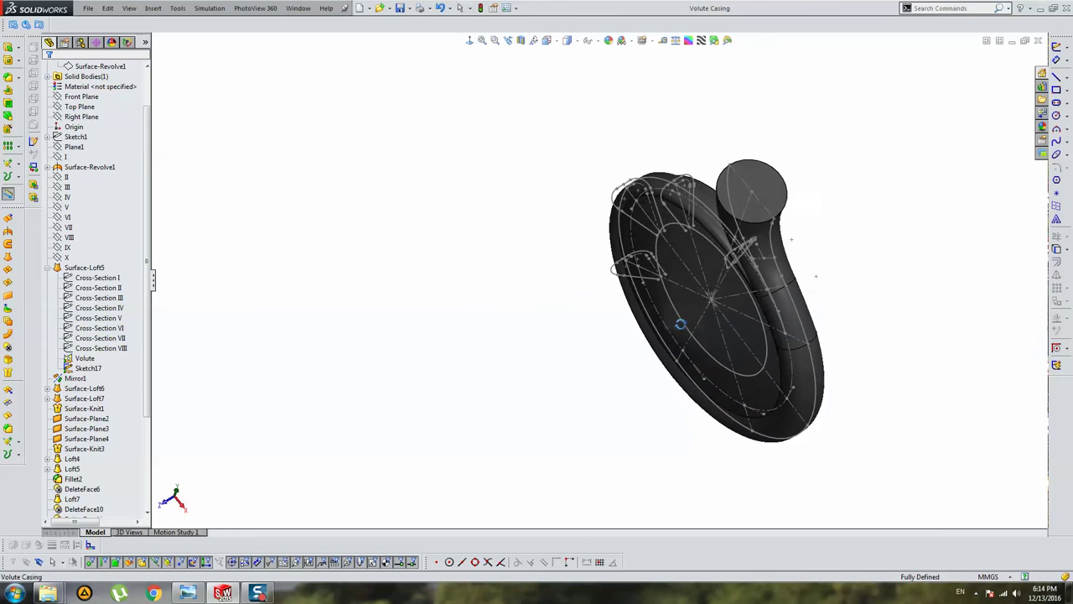
scroll(651, 270, "up", 5)
scroll(652, 270, "up", 2)
scroll(579, 220, "down", 5)
middle_click_drag(827, 283, 662, 307)
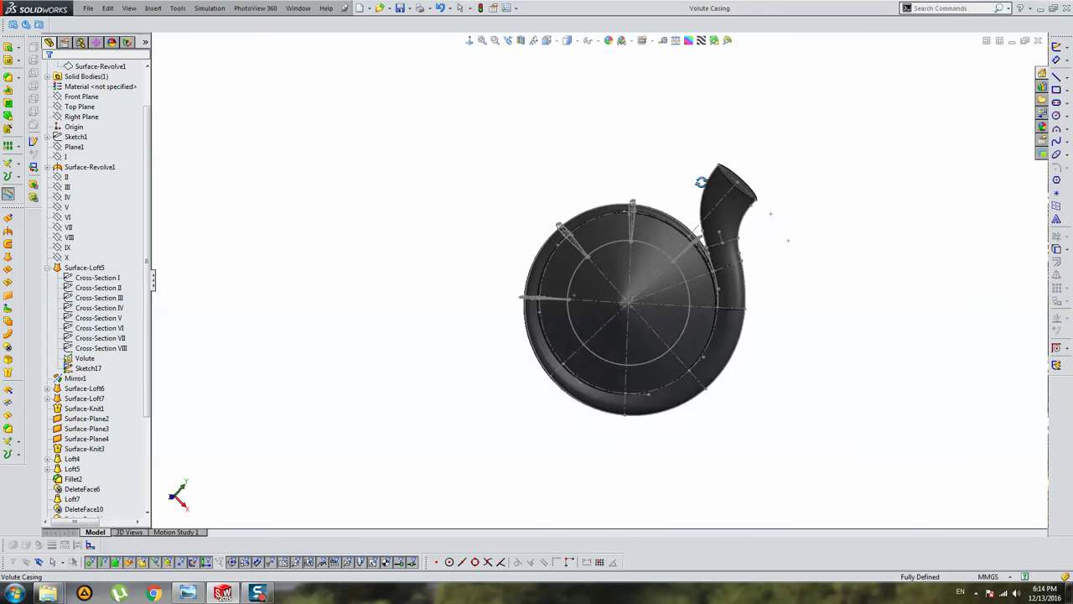
scroll(661, 307, "up", 4)
scroll(662, 310, "down", 3)
middle_click_drag(631, 256, 646, 256)
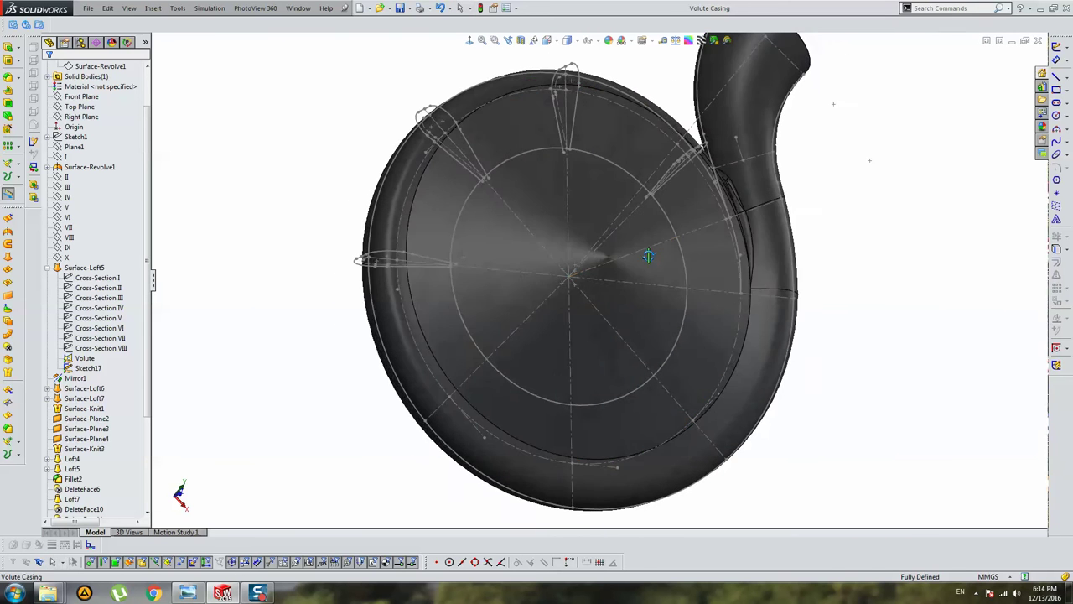
scroll(647, 256, "up", 3)
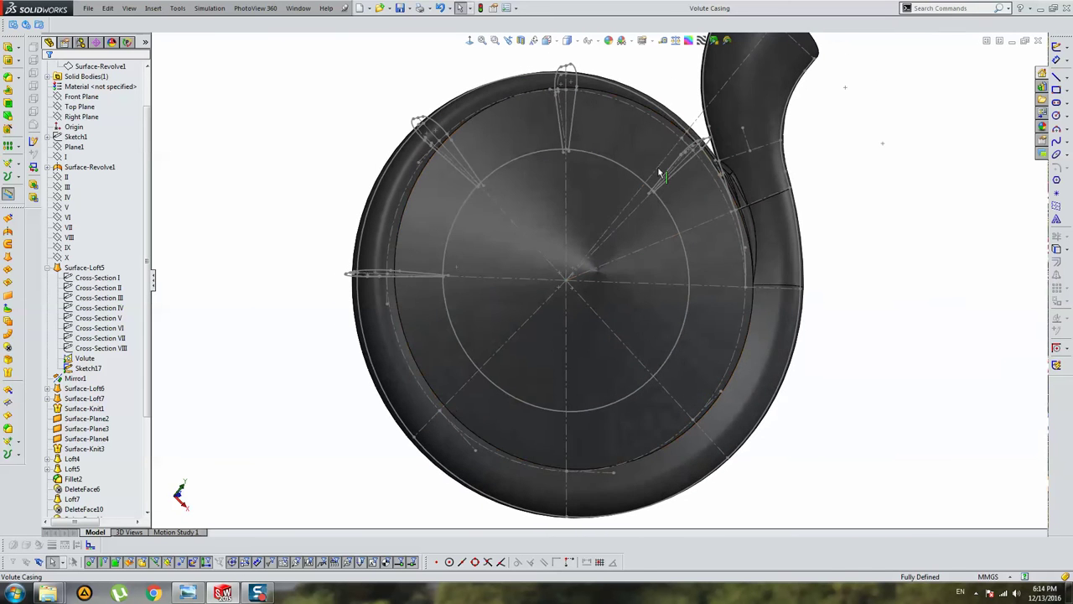
right_click(707, 93)
scroll(674, 202, "down", 3)
scroll(637, 205, "down", 2)
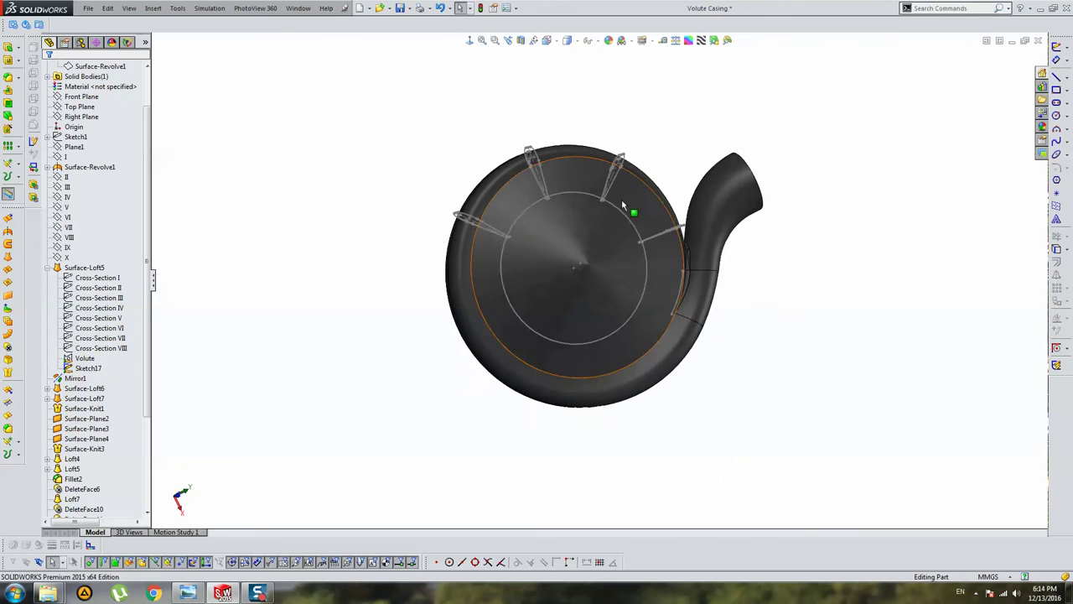
right_click(591, 160)
left_click(607, 204)
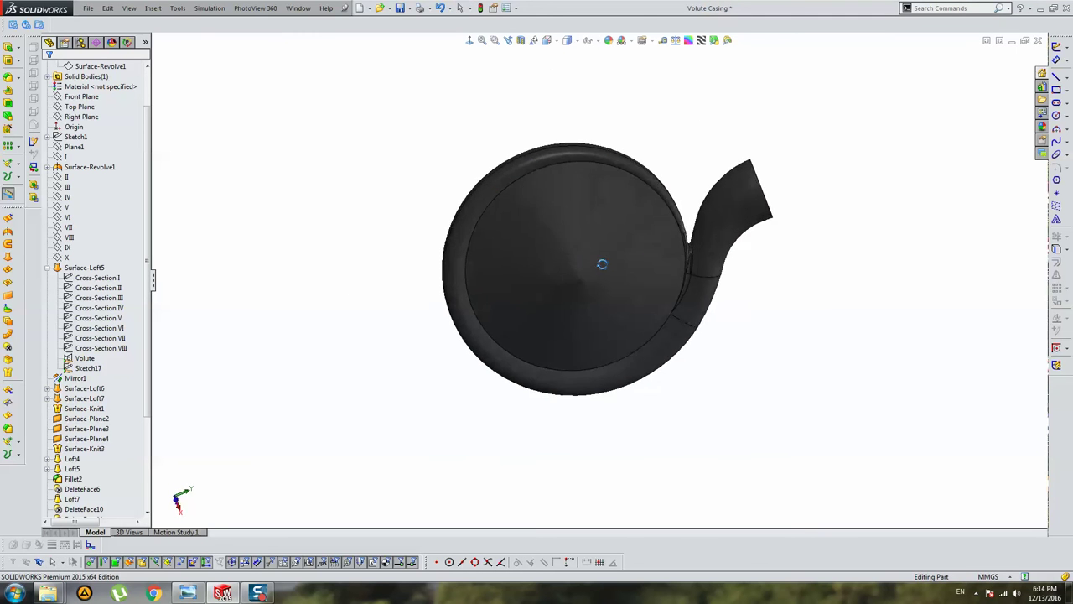
mouse_move(602, 264)
left_mouse_down()
mouse_move(769, 294)
mouse_move(839, 238)
mouse_move(762, 328)
mouse_move(741, 198)
left_mouse_up()
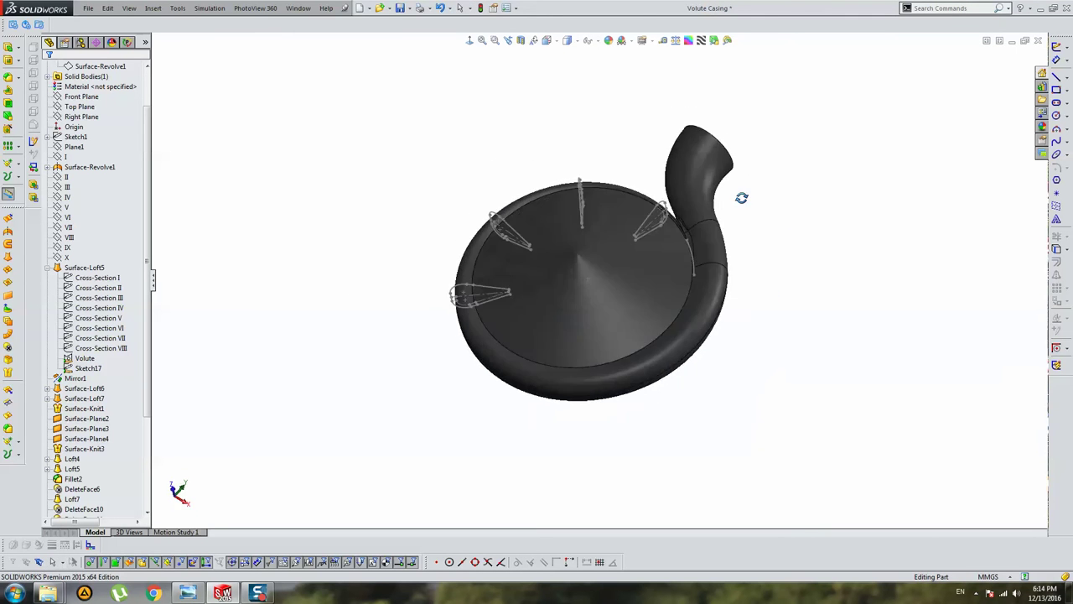
mouse_move(741, 198)
middle_mouse_down()
mouse_move(777, 319)
mouse_move(760, 309)
middle_mouse_up()
scroll(682, 230, "down", 4)
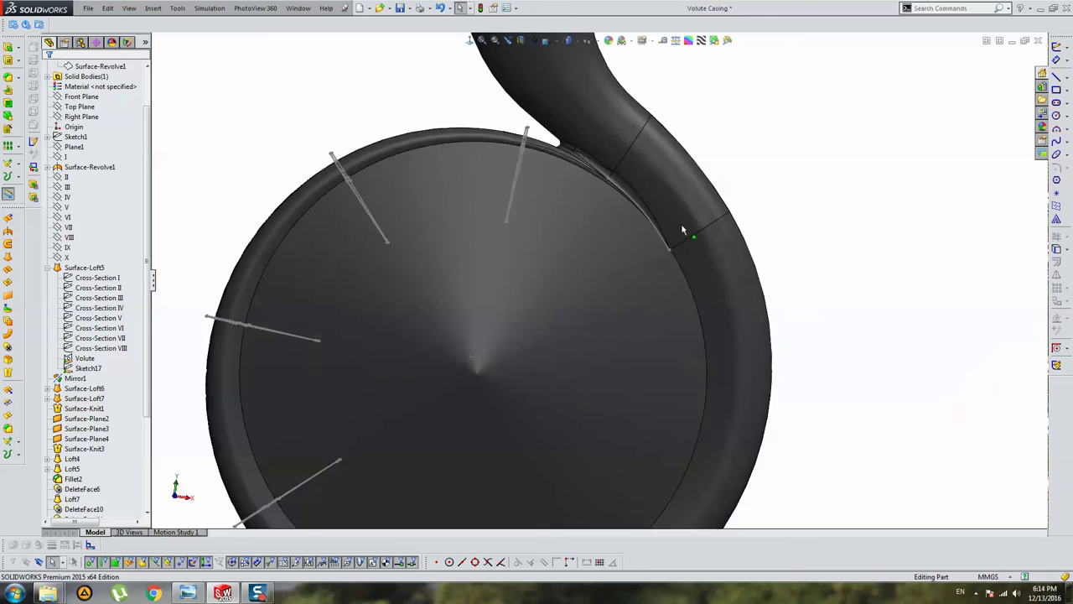
middle_click_drag(682, 228, 618, 202)
right_click(618, 198)
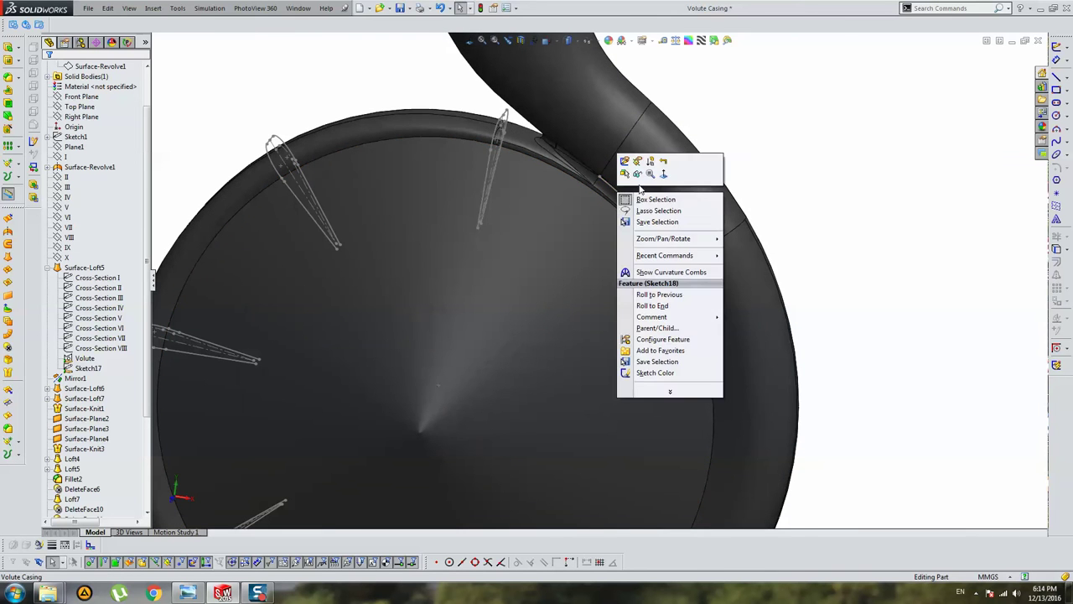
left_click(705, 259)
scroll(709, 253, "up", 5)
left_click(761, 222)
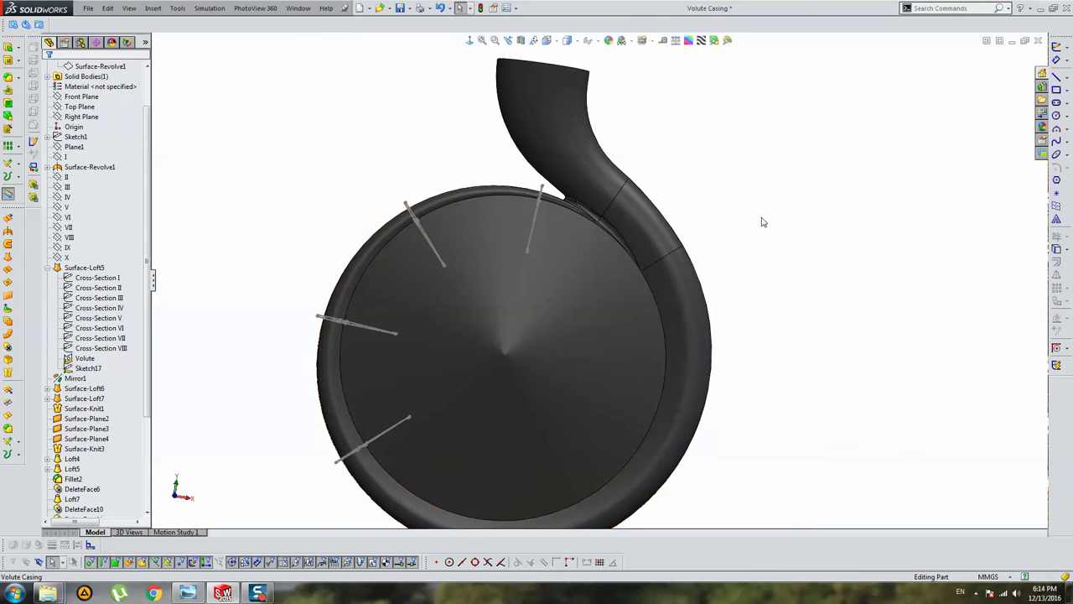
scroll(762, 222, "up", 3)
middle_click_drag(761, 222, 674, 223)
scroll(627, 360, "down", 5)
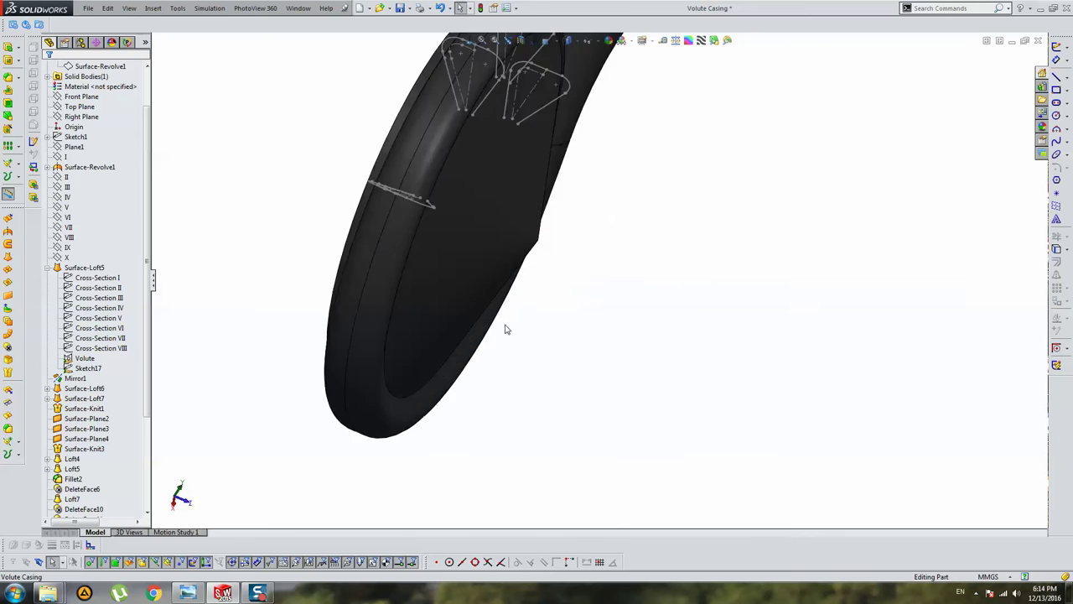
mouse_move(505, 331)
middle_mouse_down()
mouse_move(454, 220)
mouse_move(336, 209)
mouse_move(307, 158)
middle_mouse_up()
scroll(391, 142, "down", 3)
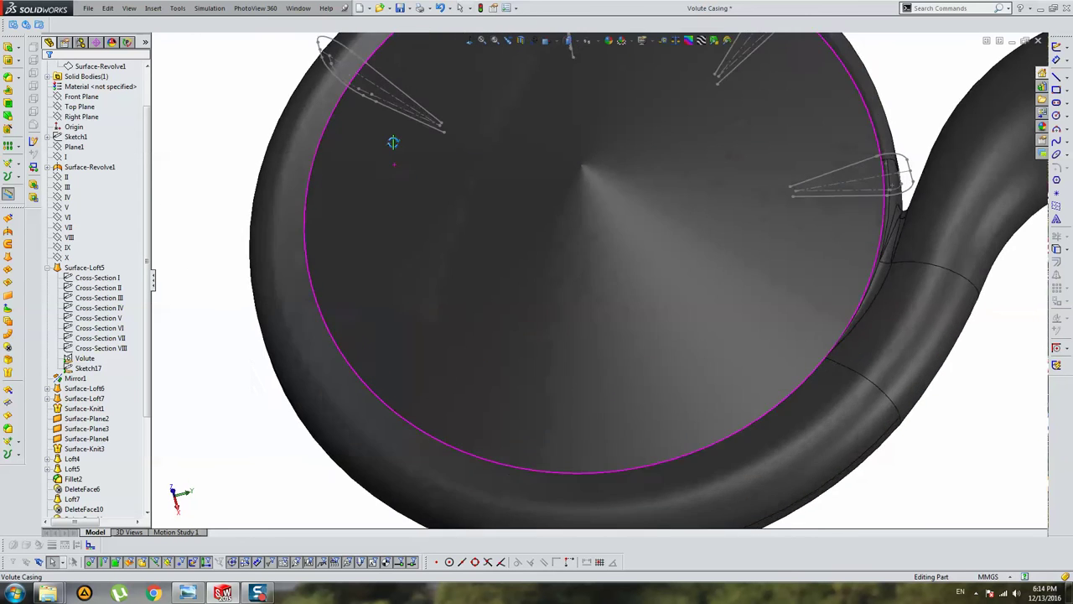
scroll(415, 143, "down", 2)
scroll(415, 142, "up", 3)
mouse_move(453, 182)
middle_mouse_down()
mouse_move(472, 206)
mouse_move(415, 202)
mouse_move(442, 211)
mouse_move(431, 232)
mouse_move(441, 243)
middle_mouse_up()
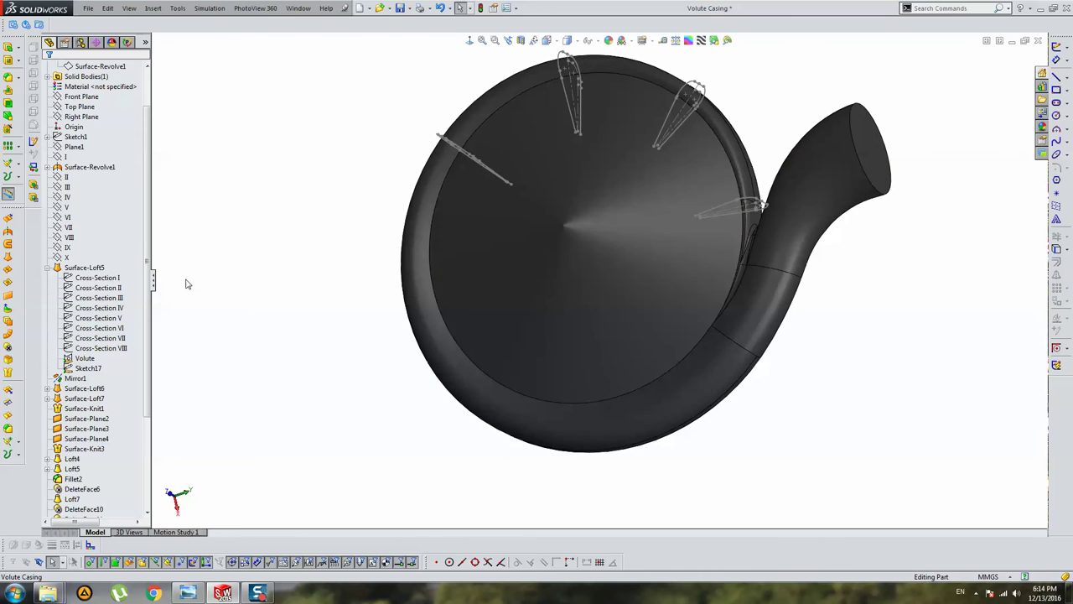
Start a sketch on plane V and convert the Cross-Section V line into it
left_click(67, 207)
left_click(1050, 46)
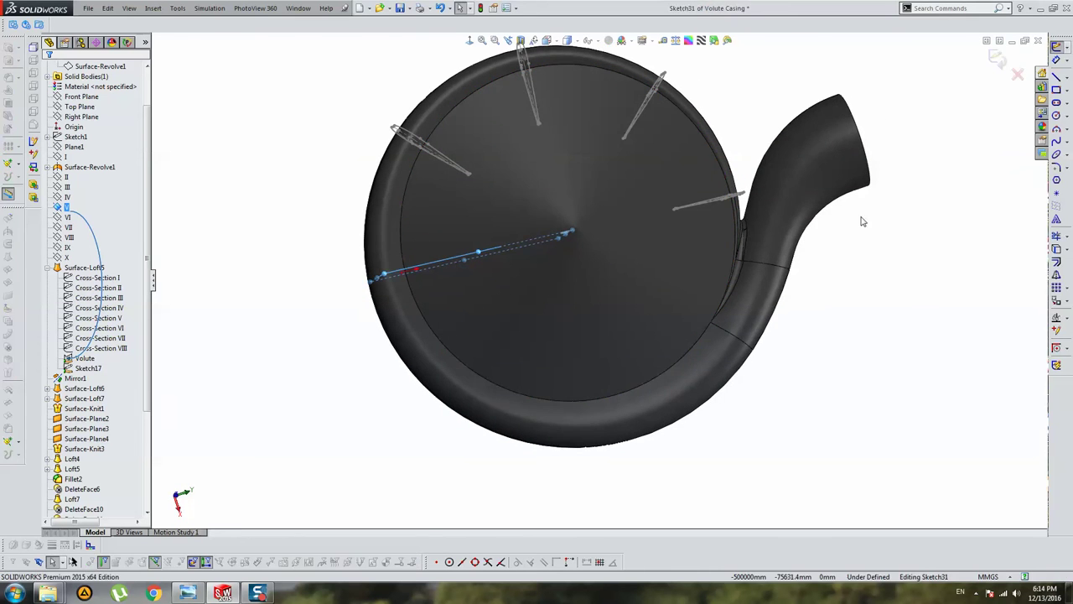
left_click(109, 321)
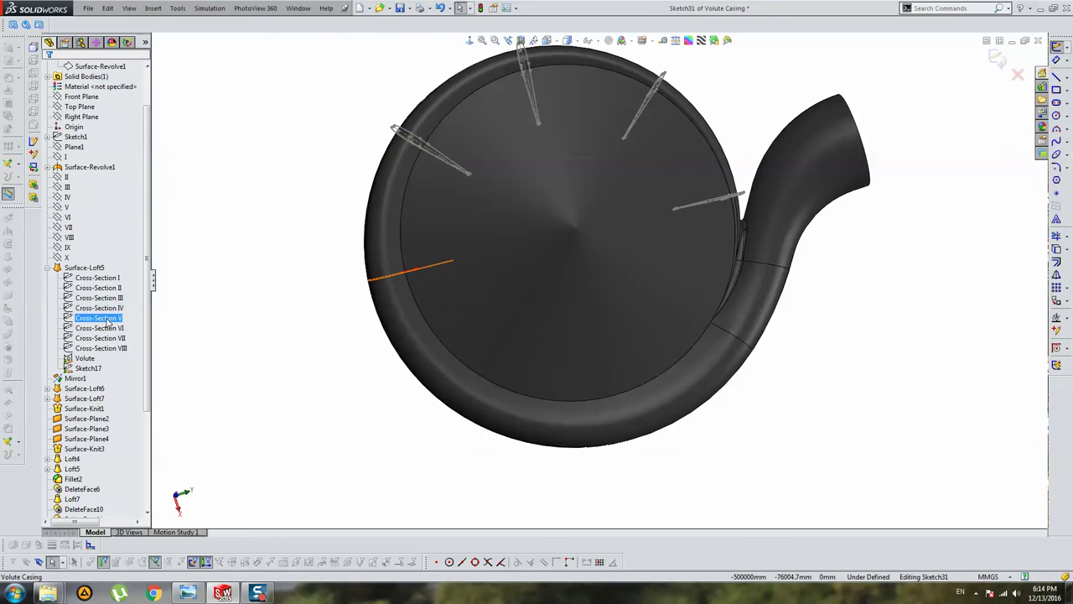
left_click(1057, 249)
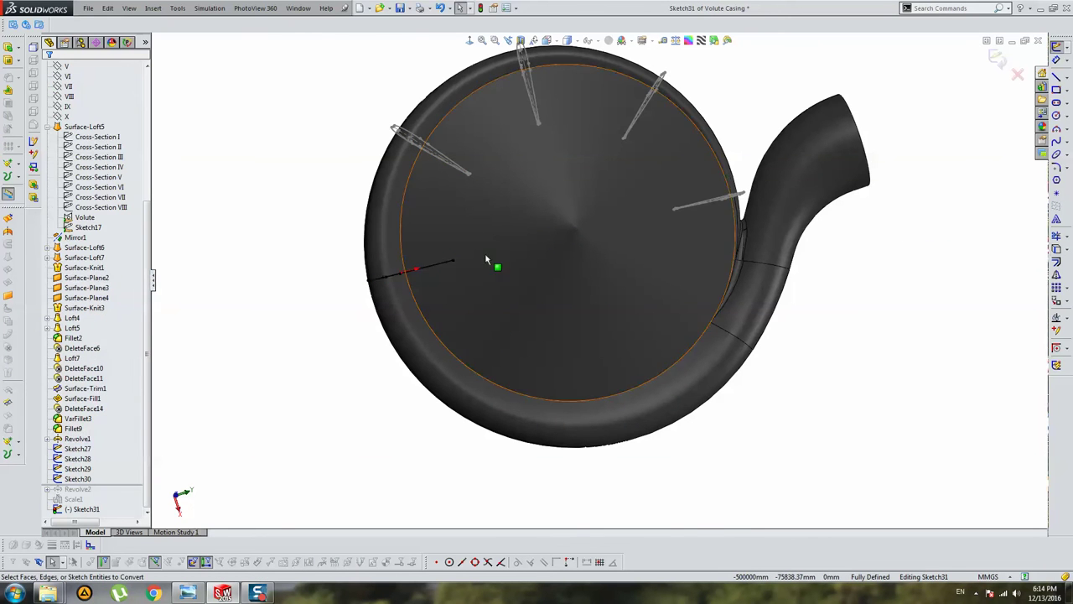
mouse_move(520, 277)
middle_mouse_down()
mouse_move(432, 185)
mouse_move(448, 161)
middle_mouse_up()
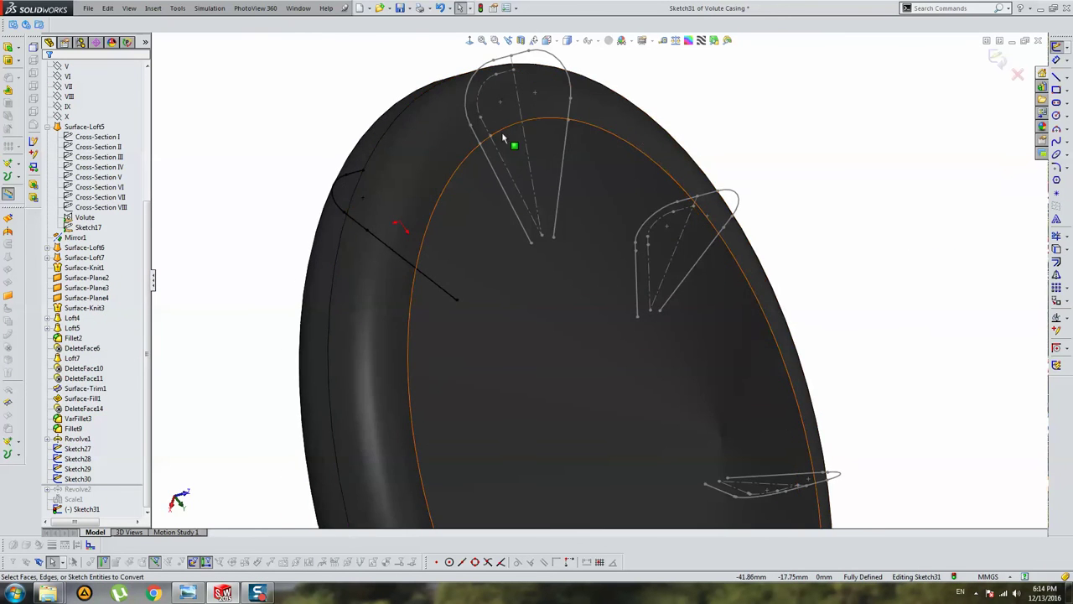
middle_click_drag(508, 139, 462, 173)
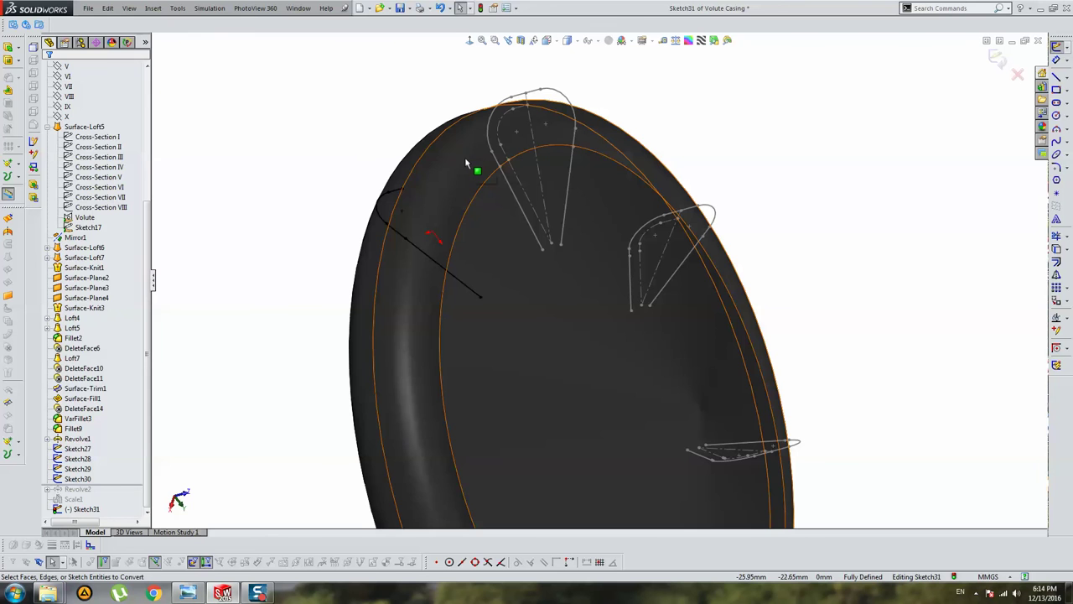
Draw a line from the upper endpoint down to the disc face
left_click(1057, 77)
left_click(406, 198)
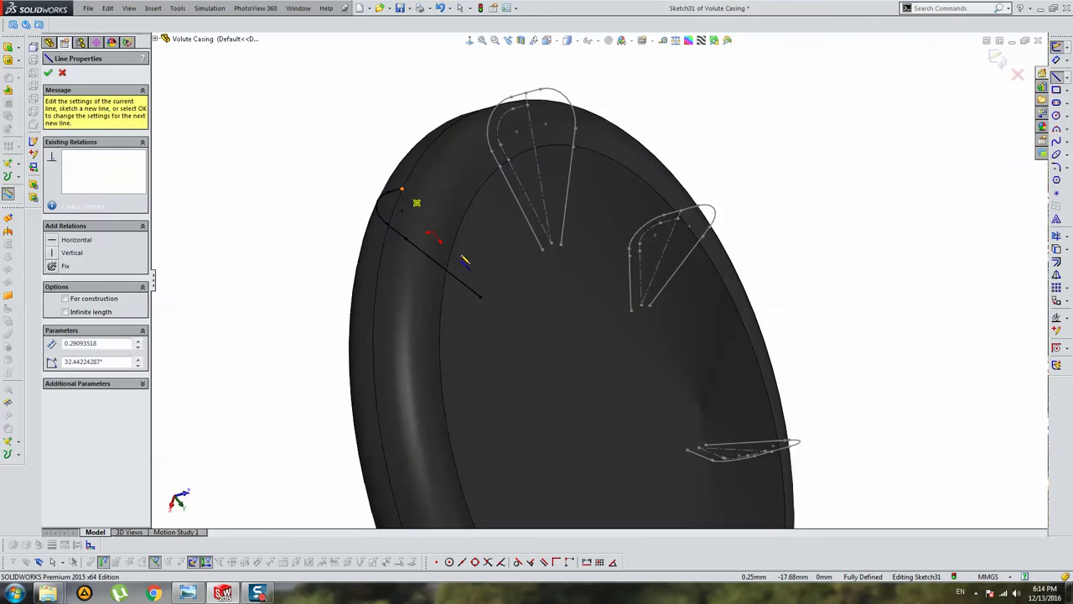
left_click(486, 298)
key("Escape")
left_click(412, 210)
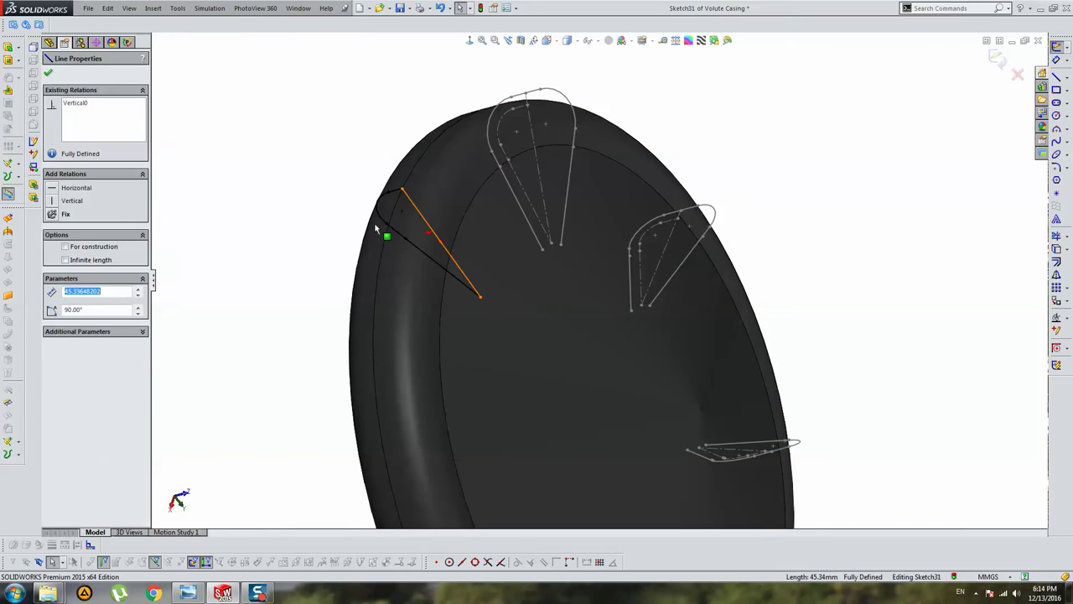
left_click(368, 212)
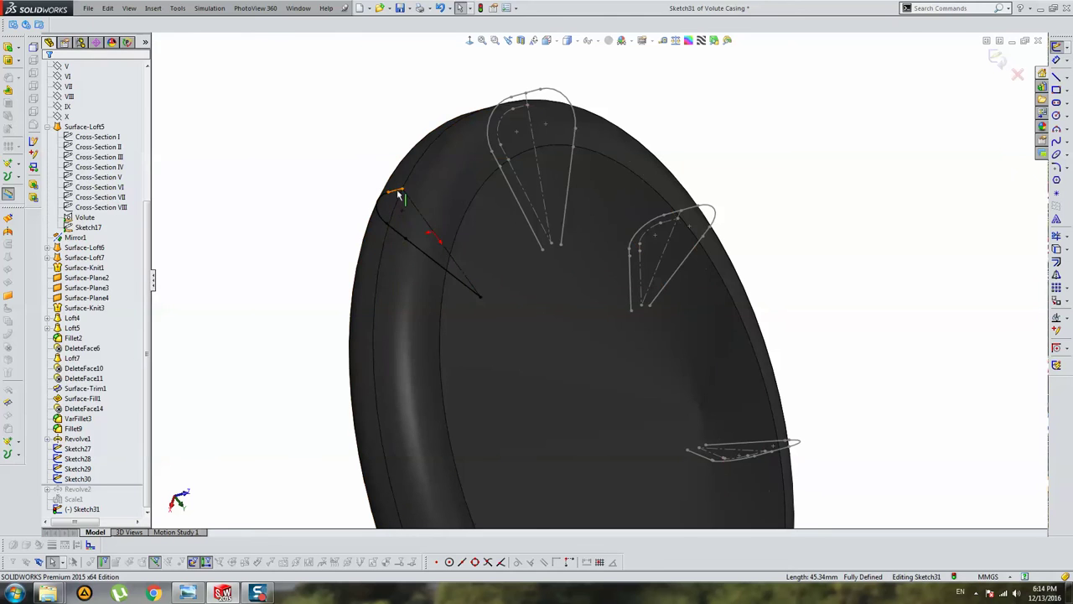
Offset the Arc2–Line6 chain and turn the drawn line into construction geometry
right_click(400, 193)
left_click(436, 229)
left_click(1056, 261)
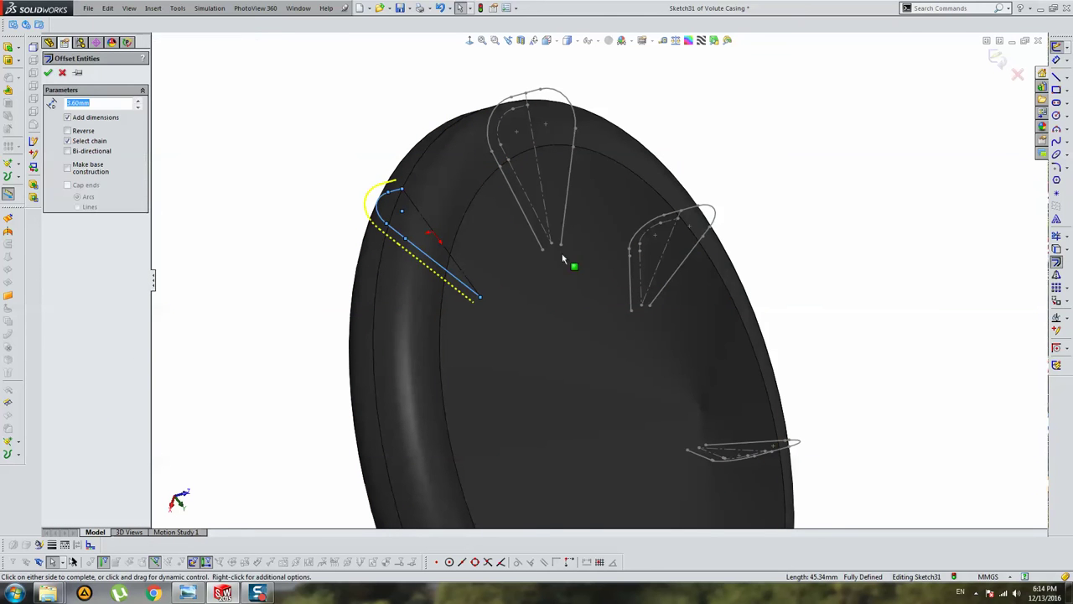
left_click(251, 151)
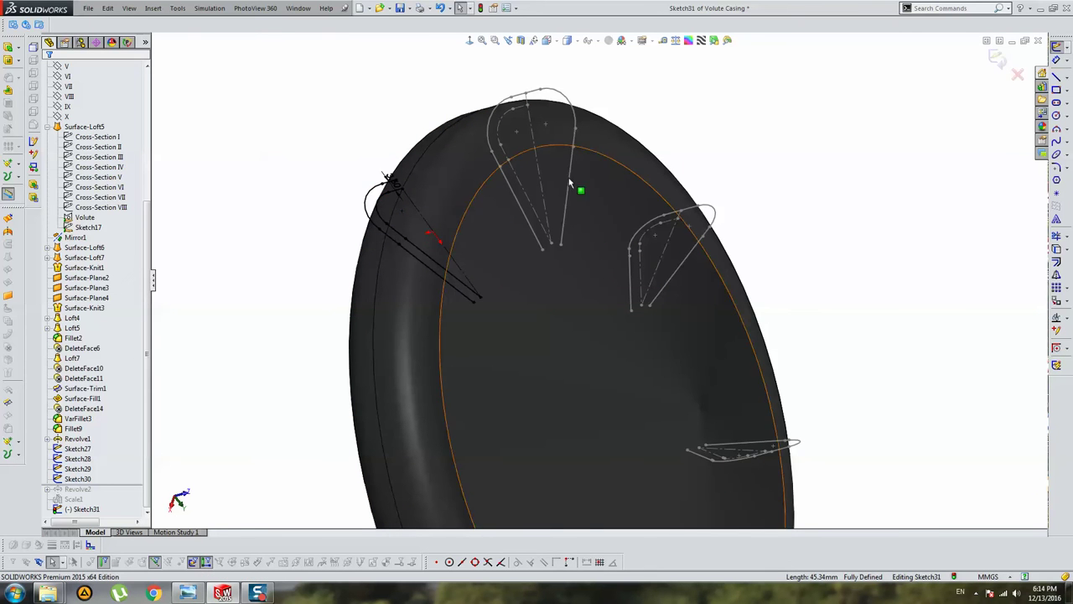
scroll(549, 243, "down", 3)
left_click(355, 193)
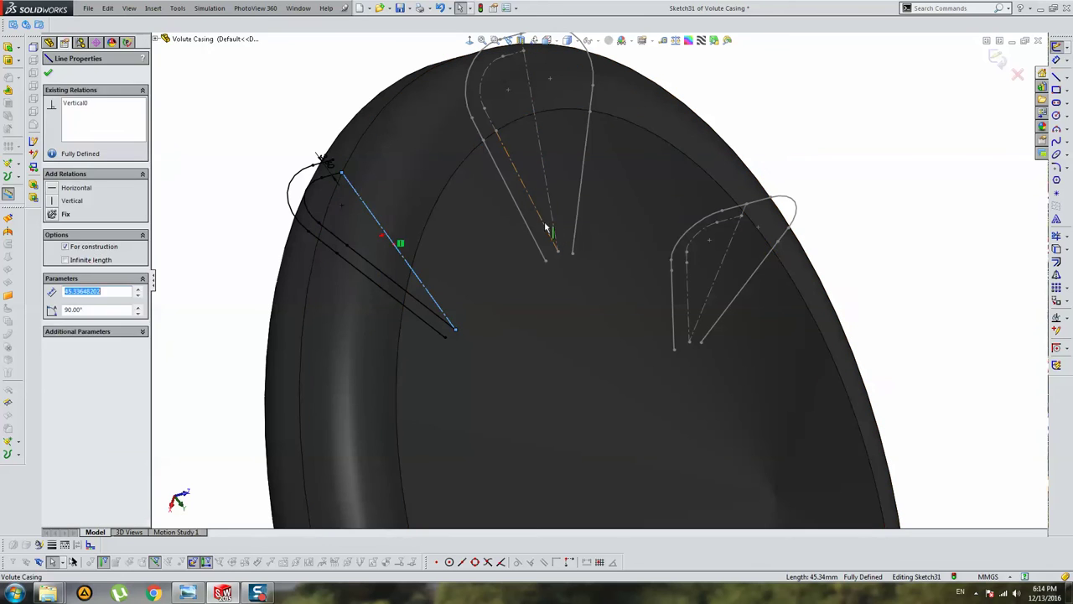
key("Escape")
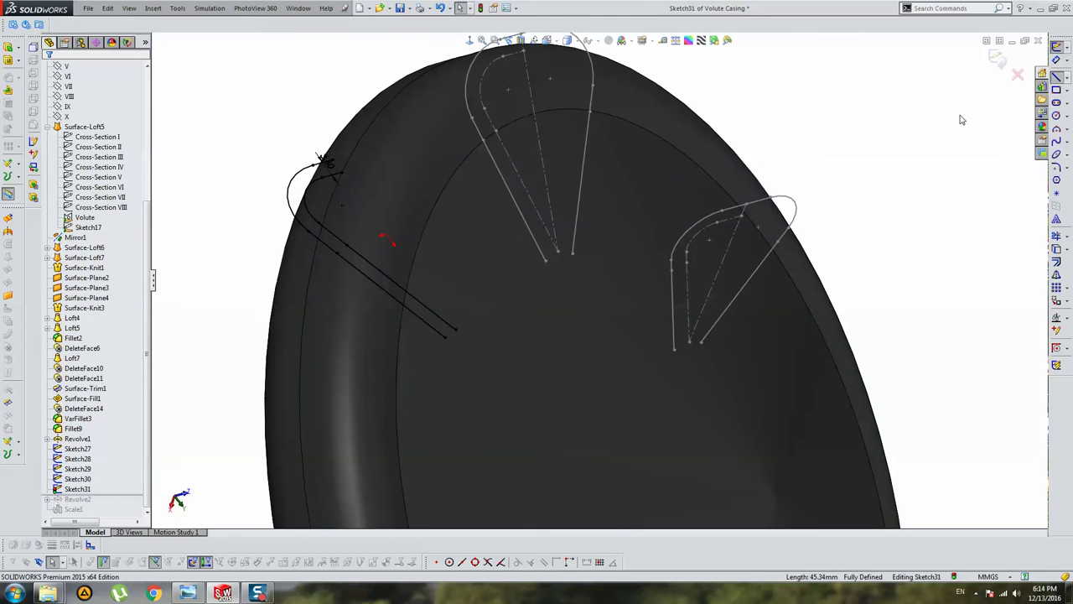
Draw a 48.94 mm line from the profile's upper corner to the disc face
key("l")
left_click(326, 160)
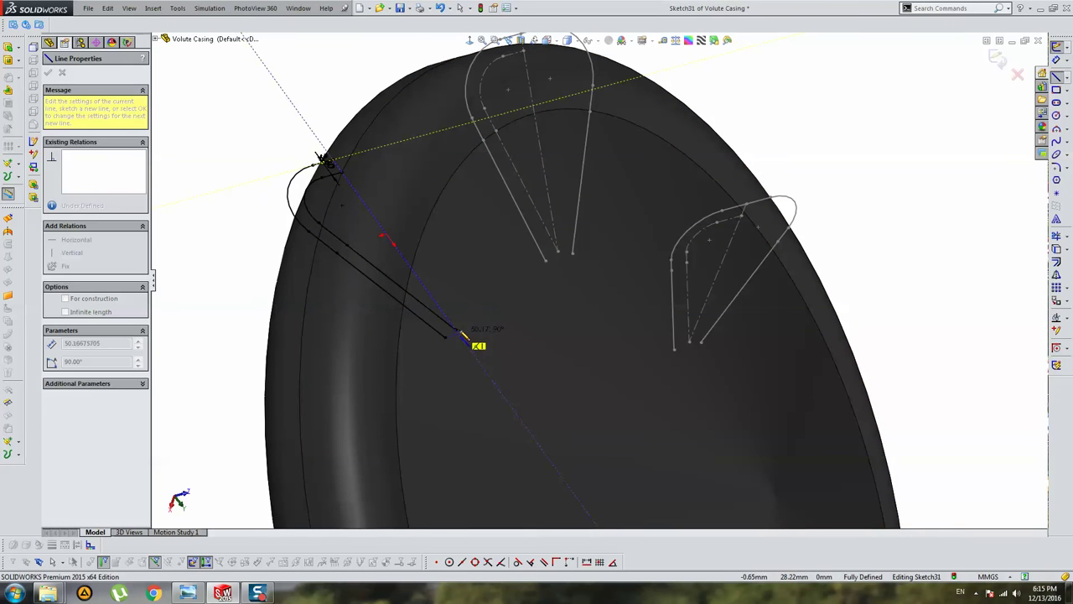
left_click(455, 332)
key("Escape")
left_click(366, 206)
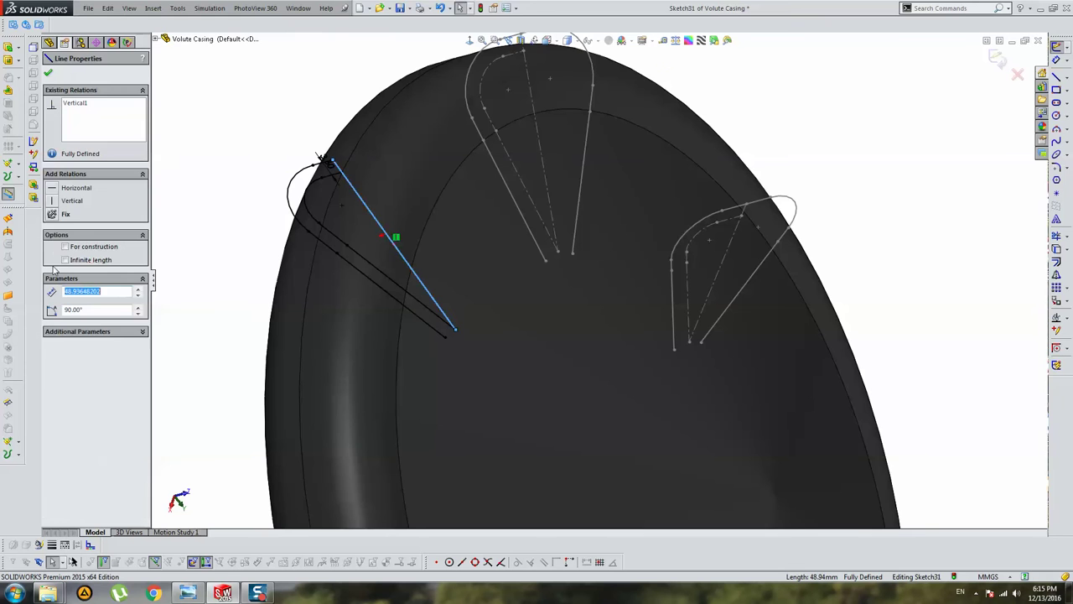
key("Escape")
Convert the whole offset chain to construction geometry
scroll(359, 204, "down", 3)
scroll(359, 203, "down", 2)
right_click(329, 213)
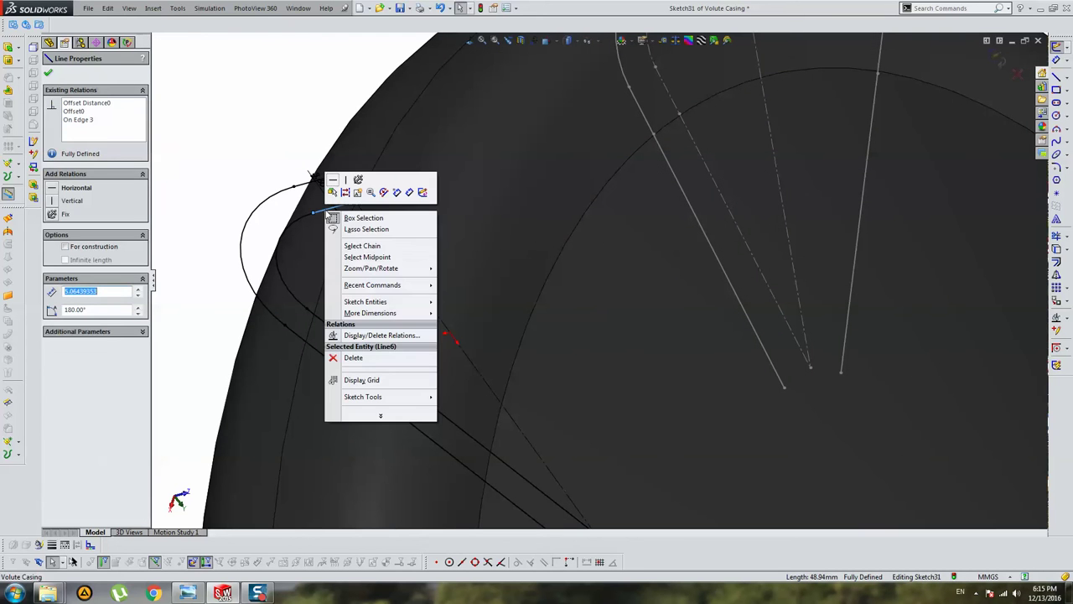
left_click(361, 245)
left_click(76, 285)
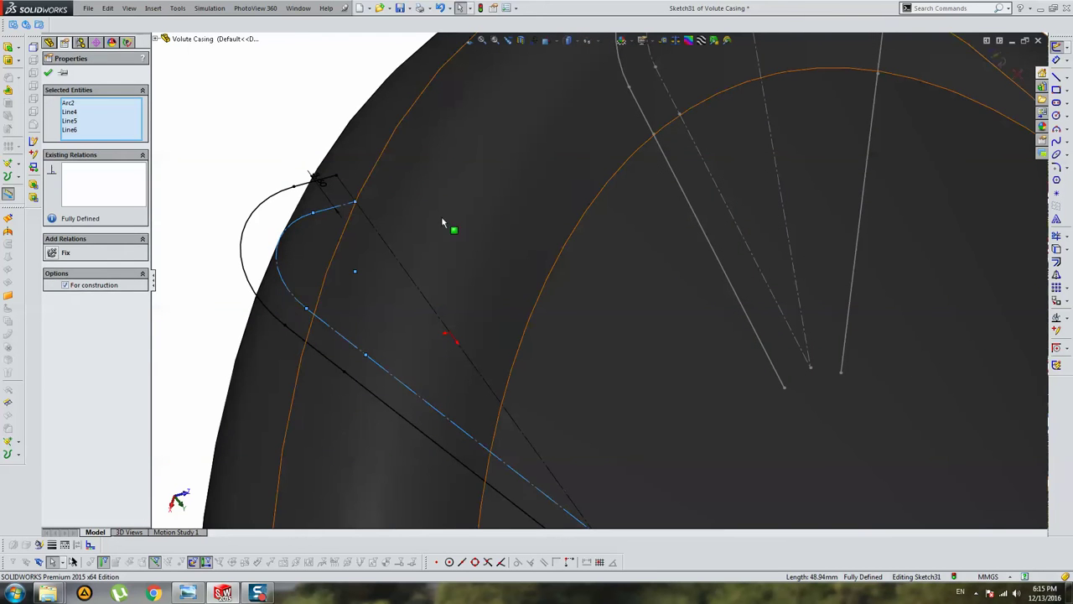
key("Escape")
left_click(1057, 277)
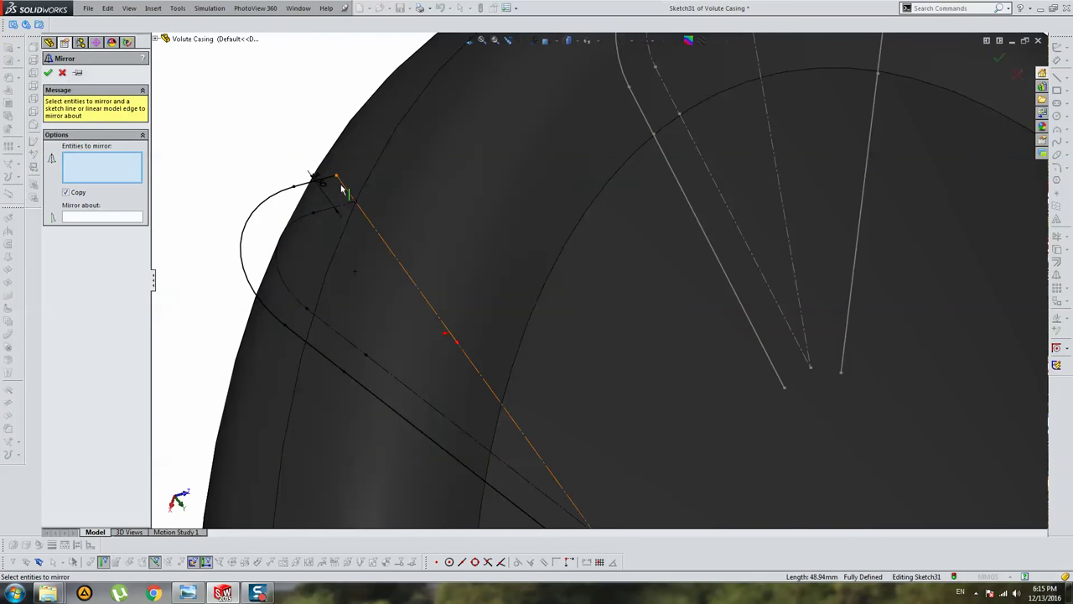
Mirror Line8, Arc3 and the last line about Line11 (113.09 mm total), then exit Sketch31
right_click(105, 175)
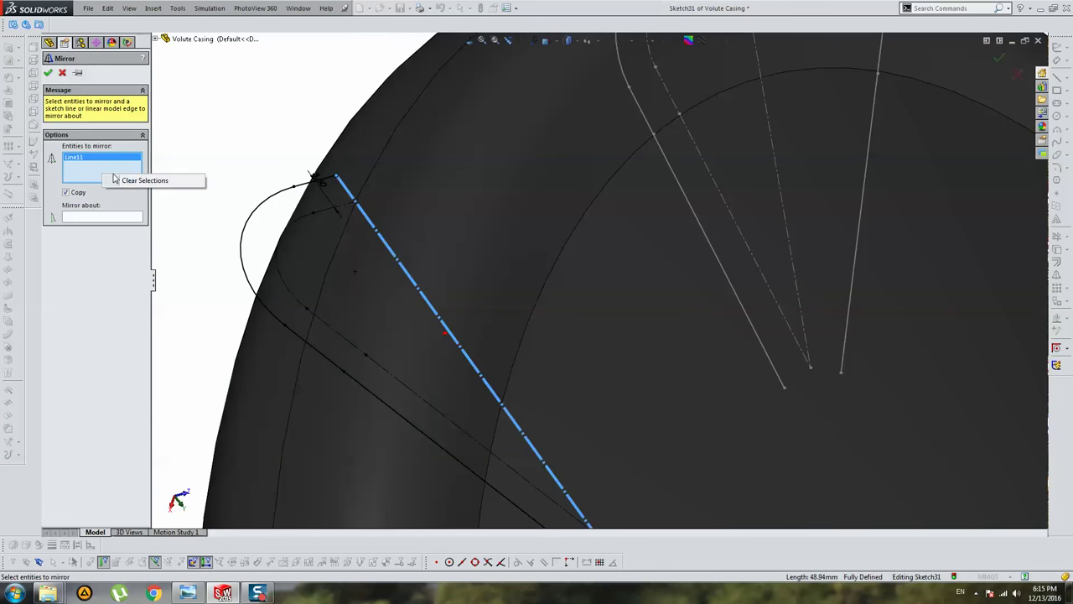
left_click(130, 181)
left_click(114, 217)
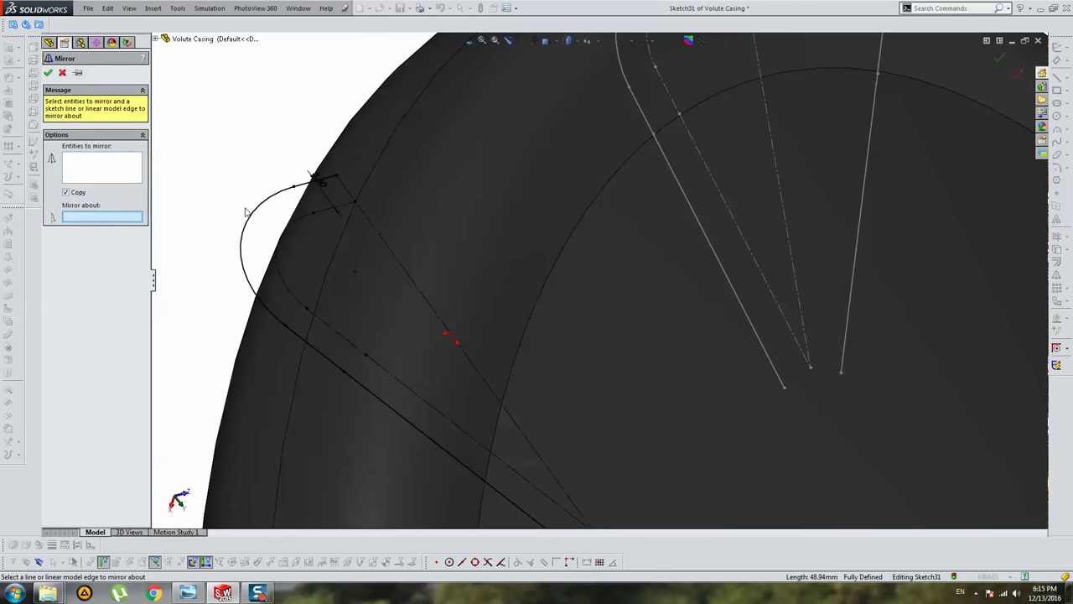
left_click(96, 170)
left_click(308, 189)
left_click(278, 208)
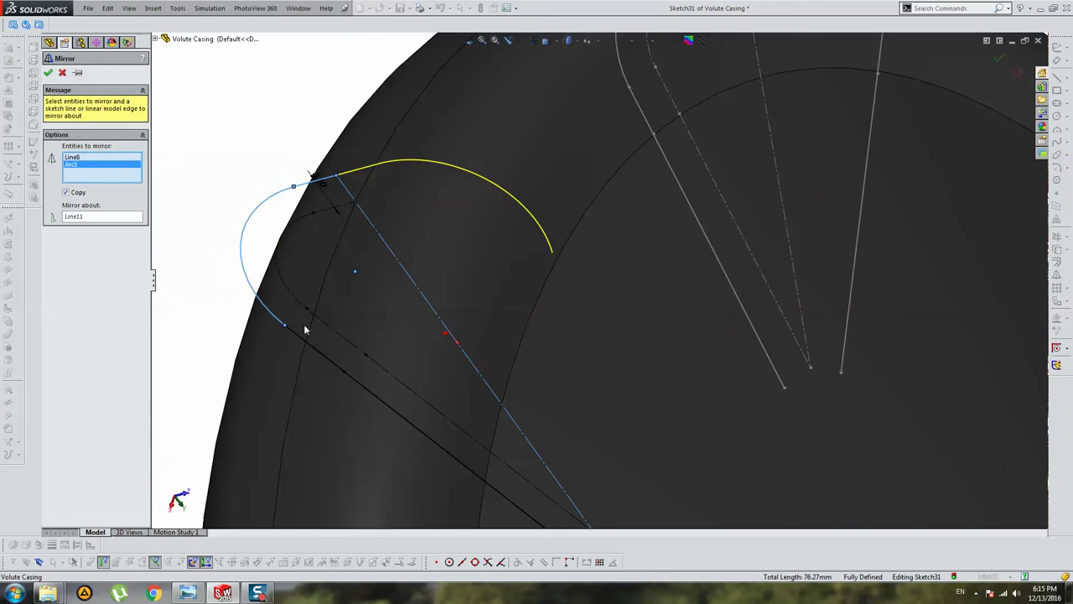
left_click(309, 344)
scroll(553, 285, "up", 5)
key("Return")
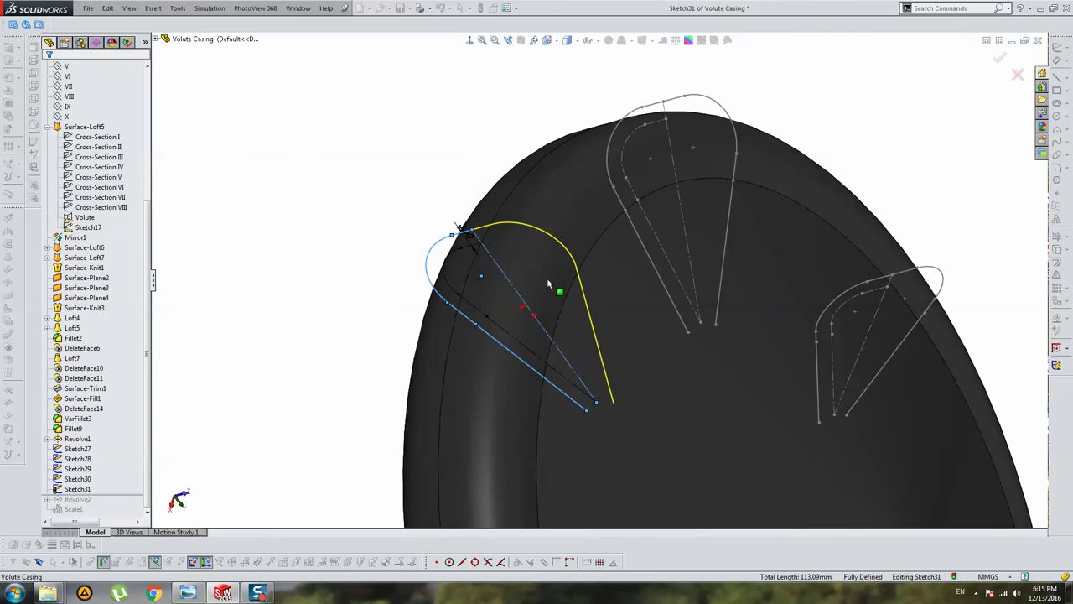
middle_click_drag(780, 65, 997, 170)
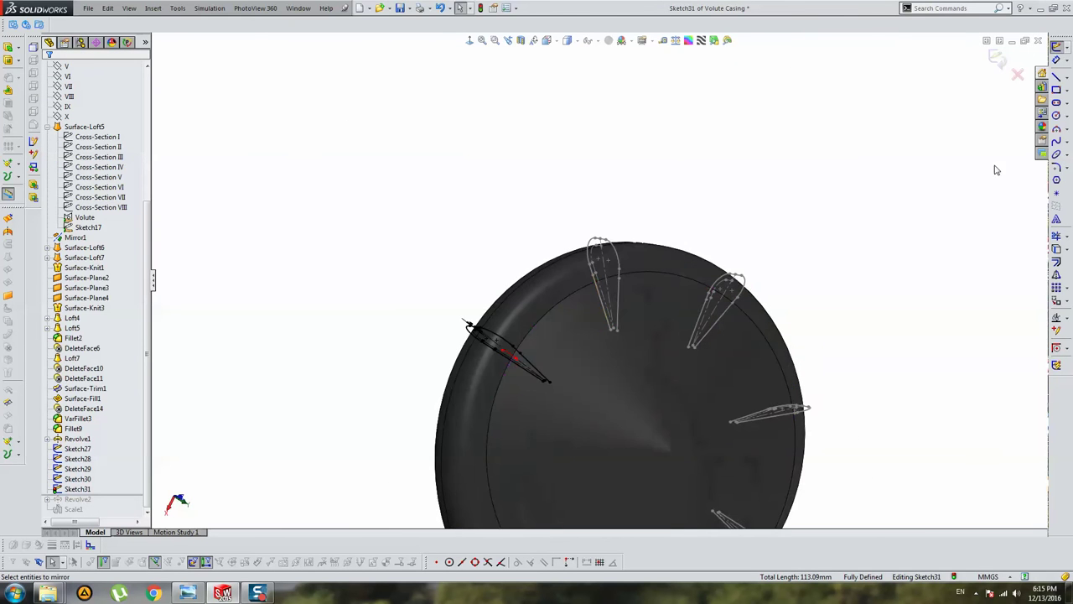
left_click(997, 59)
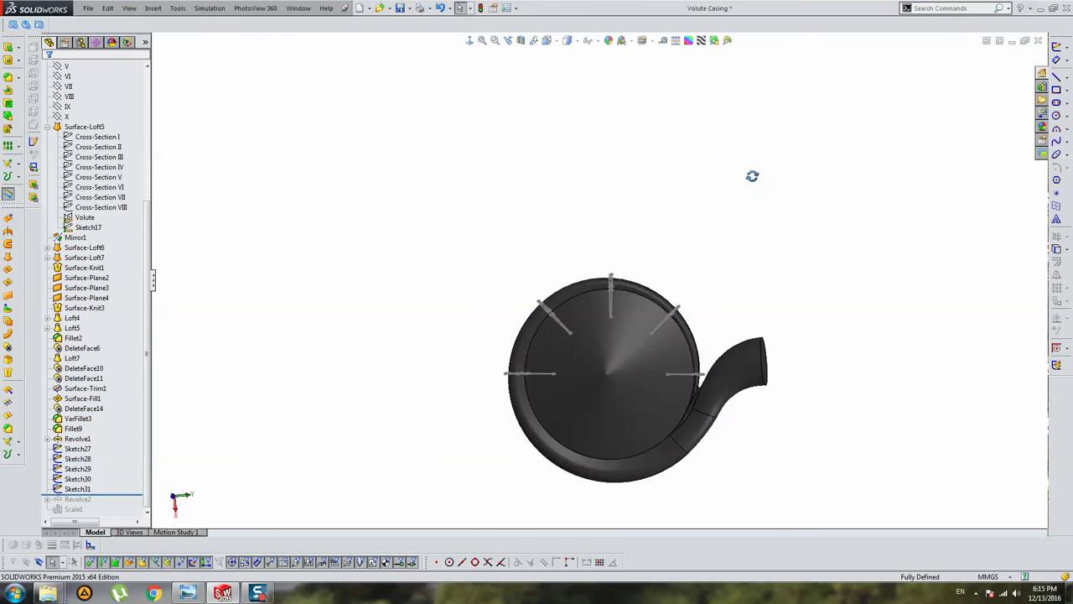
mouse_move(670, 367)
middle_mouse_down()
mouse_move(563, 279)
mouse_move(646, 315)
middle_mouse_up()
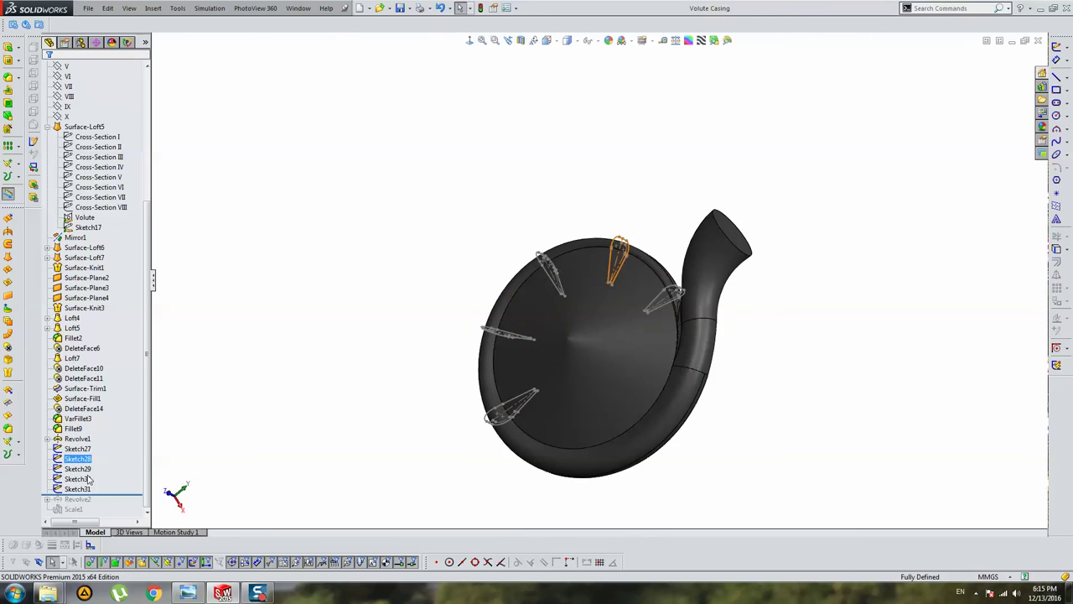
mouse_move(545, 269)
middle_mouse_down()
mouse_move(609, 322)
mouse_move(597, 313)
middle_mouse_up()
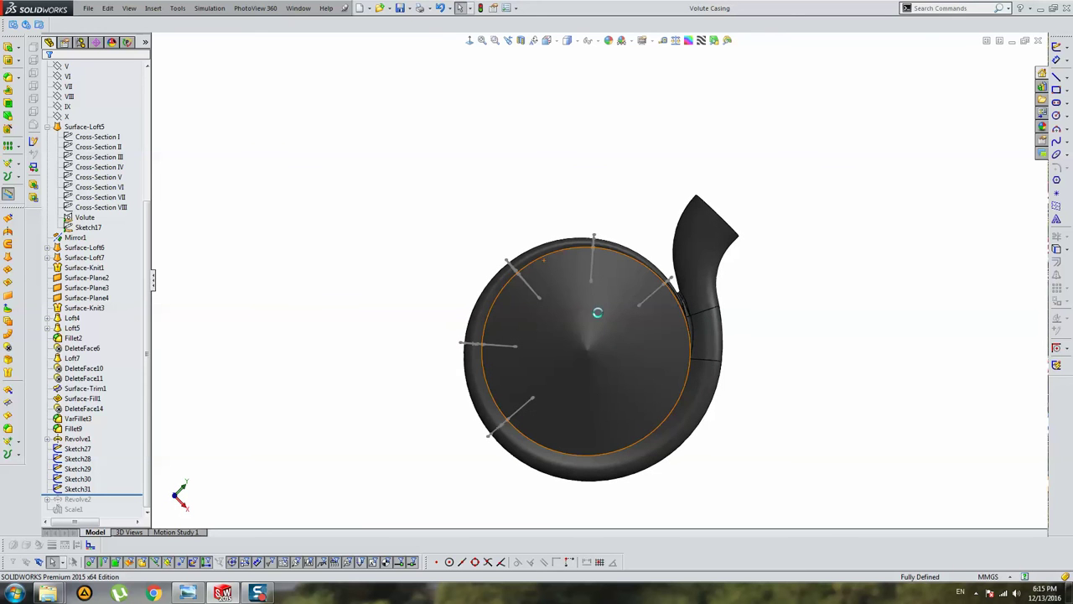
middle_click_drag(820, 418, 716, 421)
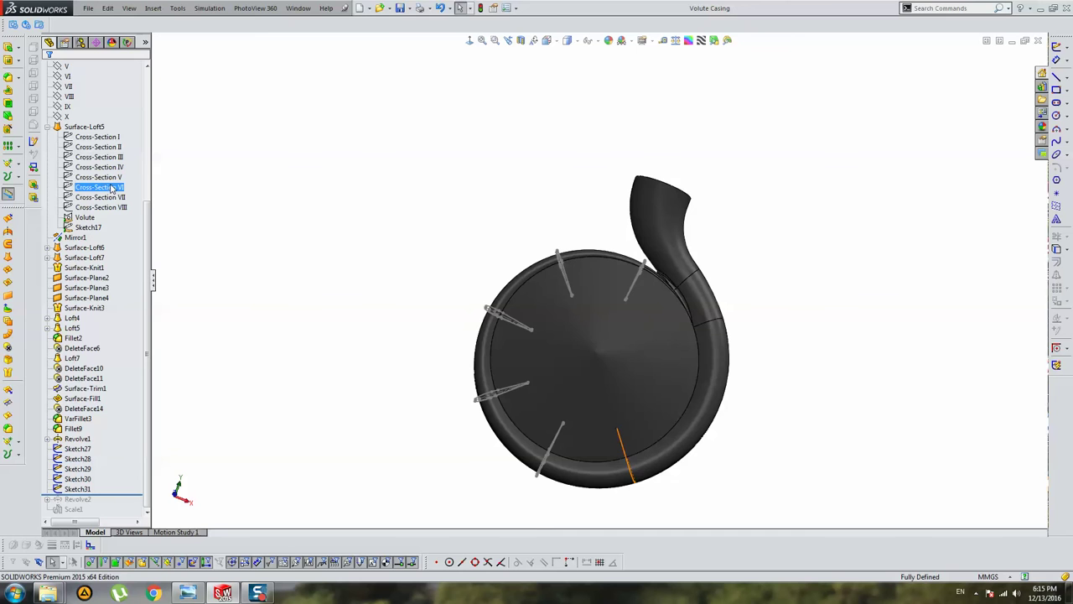
left_click(1056, 49)
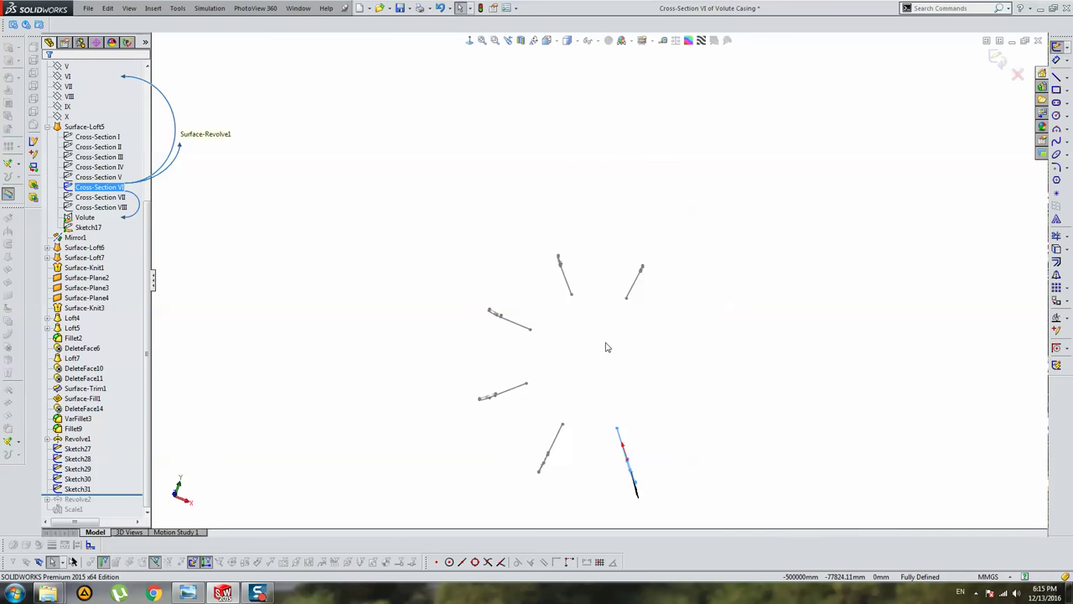
left_click(1017, 76)
left_click(537, 299)
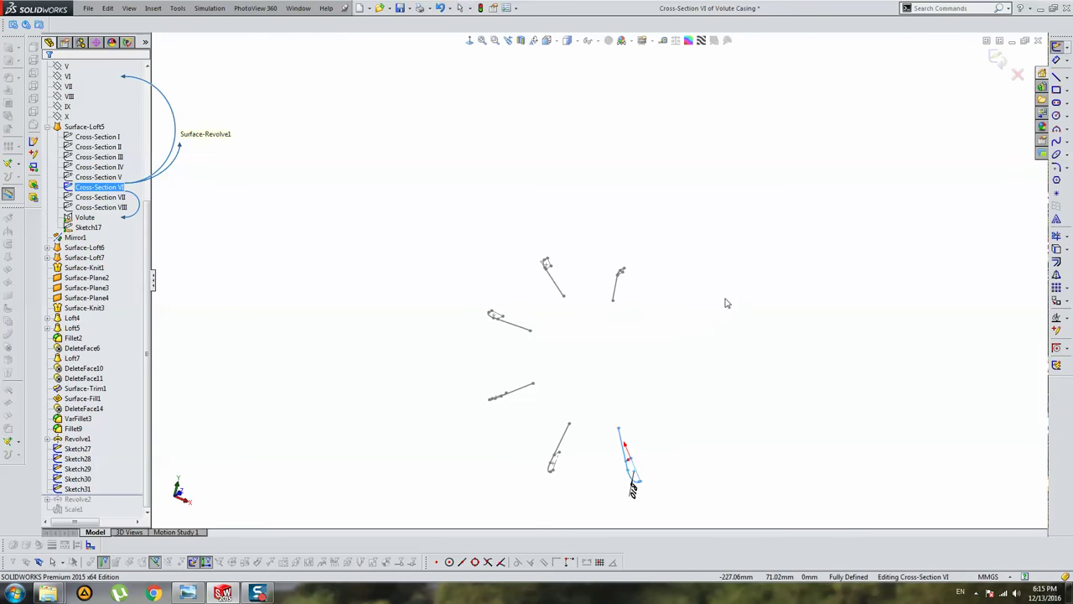
left_click(1013, 74)
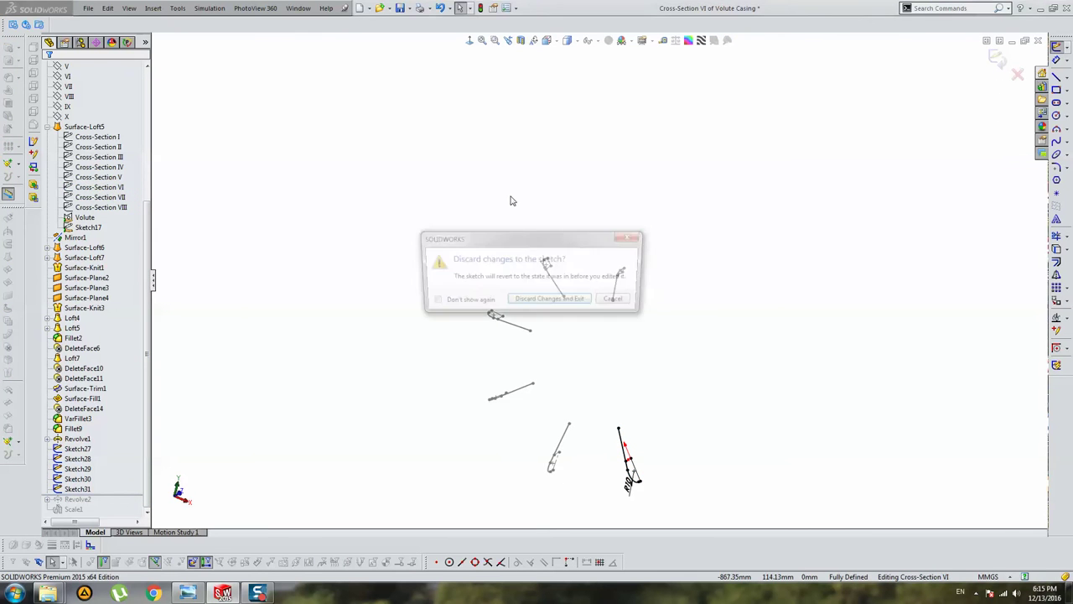
left_click(545, 299)
Start a sketch on plane VI and convert the casing edge into a sketch arc
left_click(67, 77)
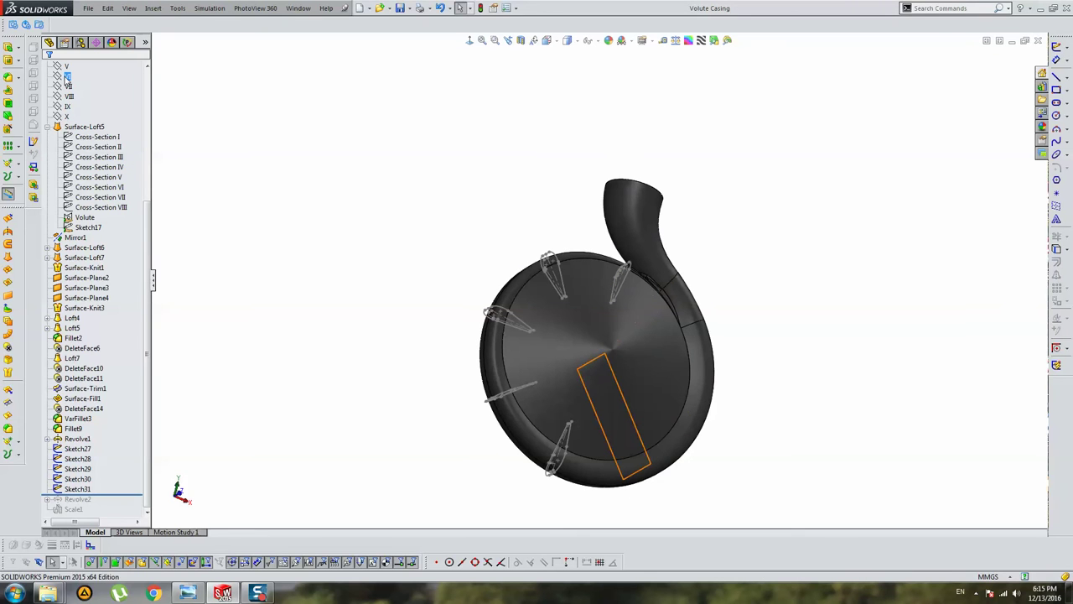
left_click(1057, 47)
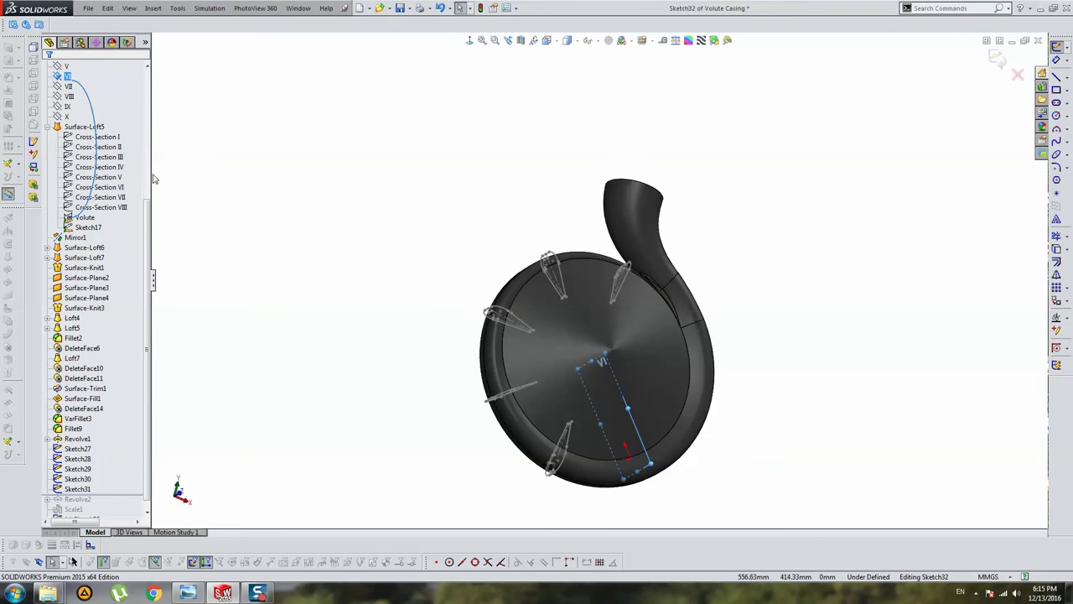
left_click(1057, 249)
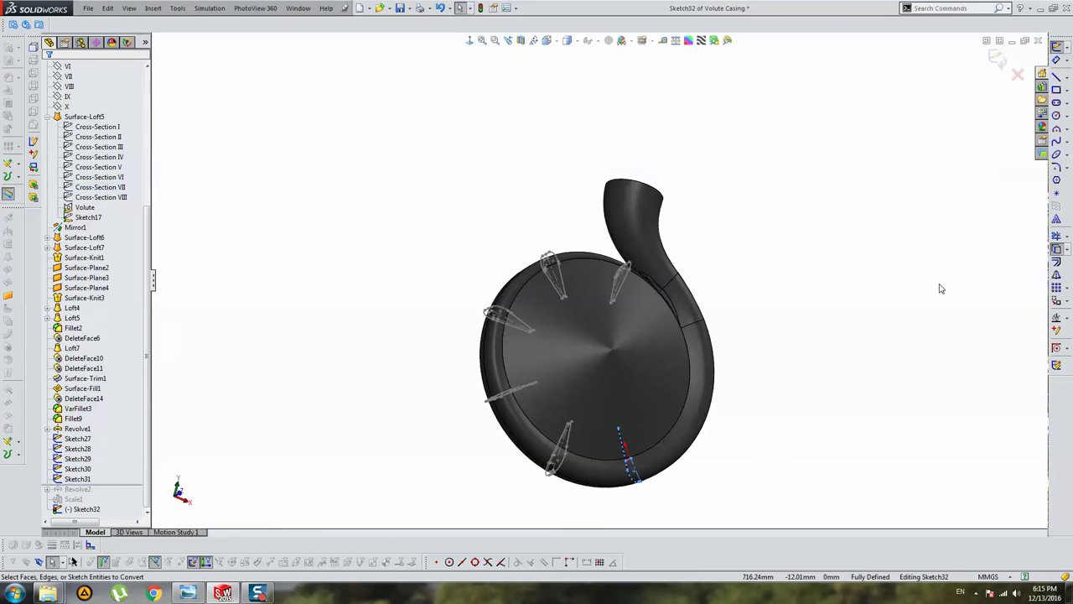
middle_click_drag(939, 288, 516, 277)
scroll(587, 332, "down", 3)
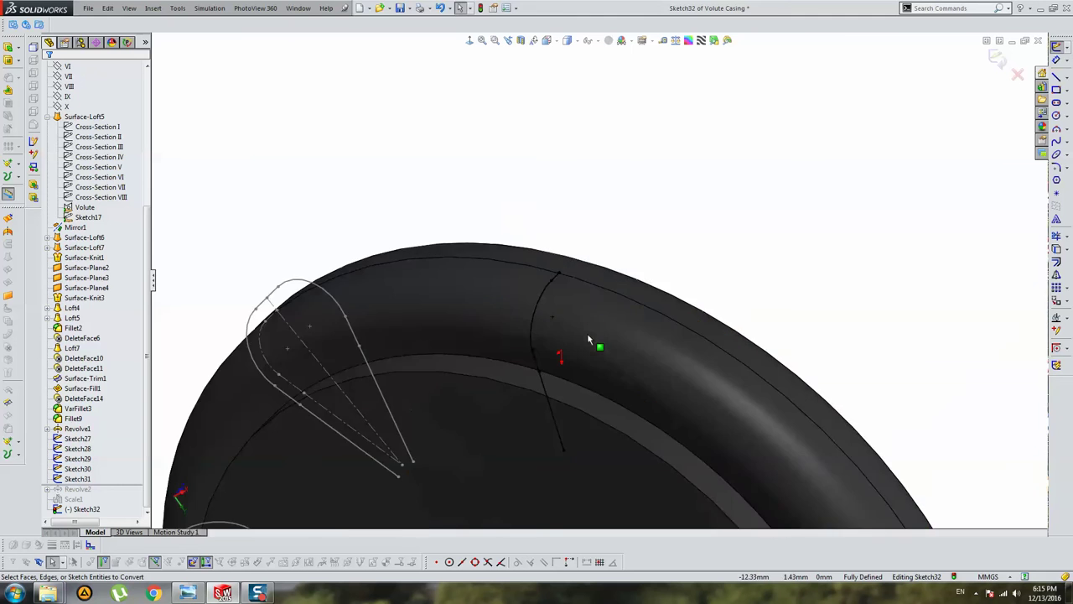
scroll(587, 319, "down", 2)
scroll(601, 288, "up", 1)
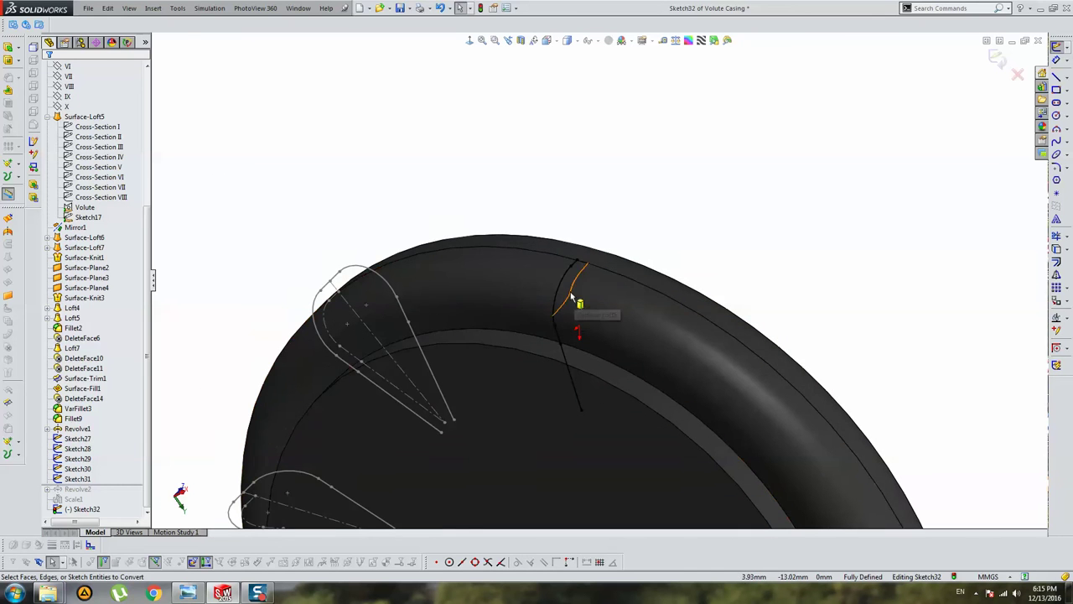
left_click(565, 292)
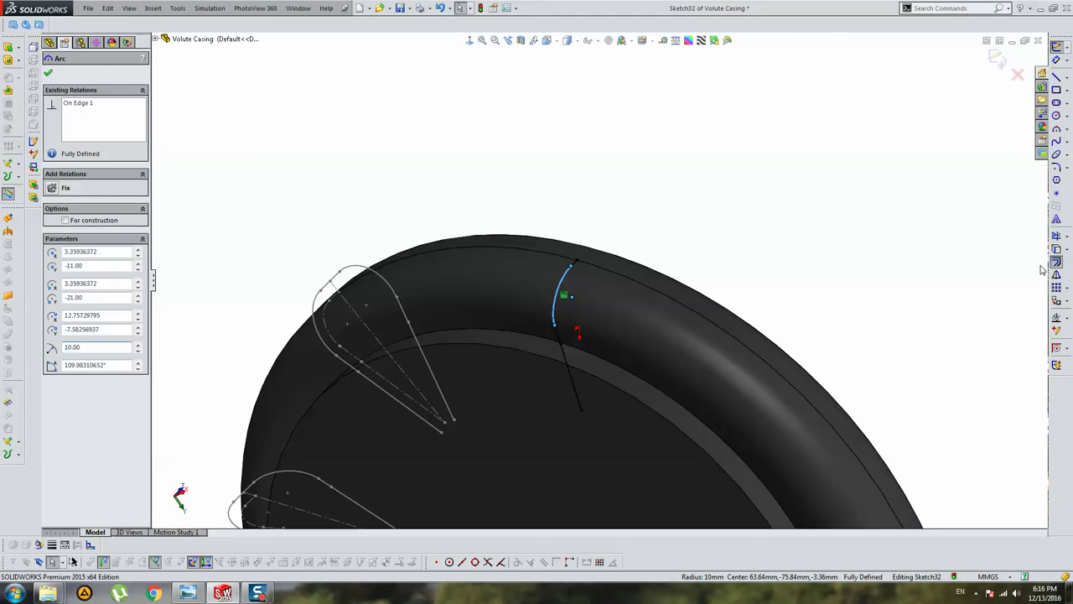
Offset the converted arc to form the tongue outline
left_click(1056, 261)
left_click(258, 231)
middle_click_drag(257, 230, 599, 270)
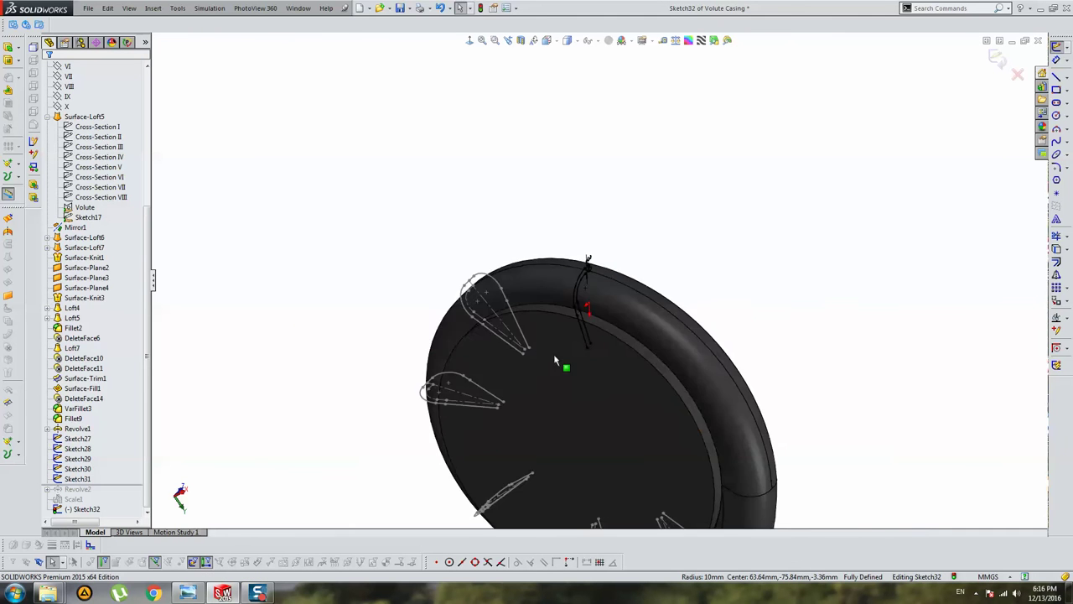
right_click(597, 243)
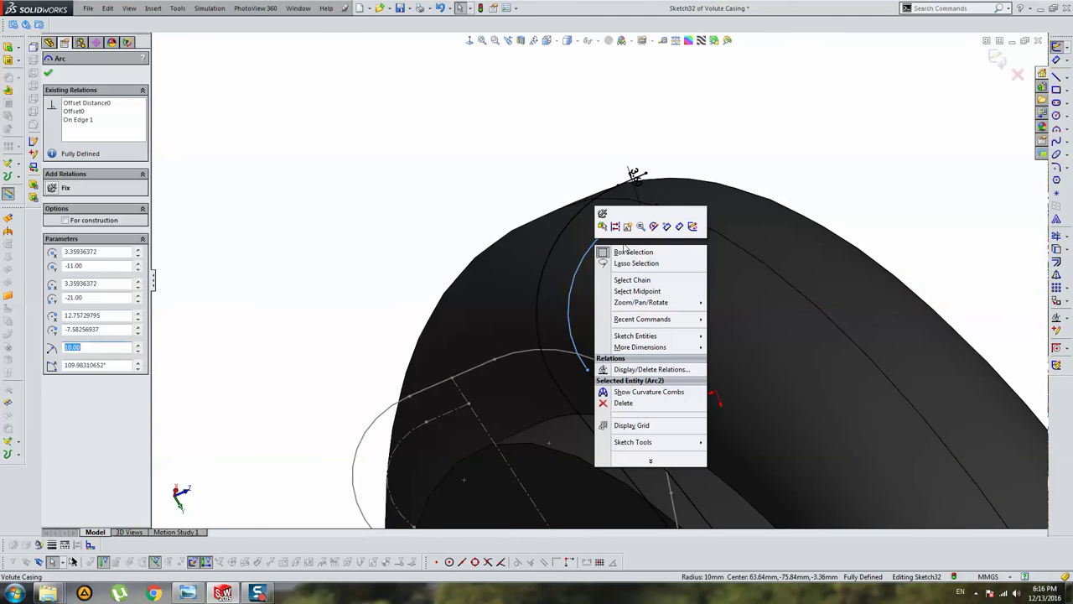
left_click(633, 282)
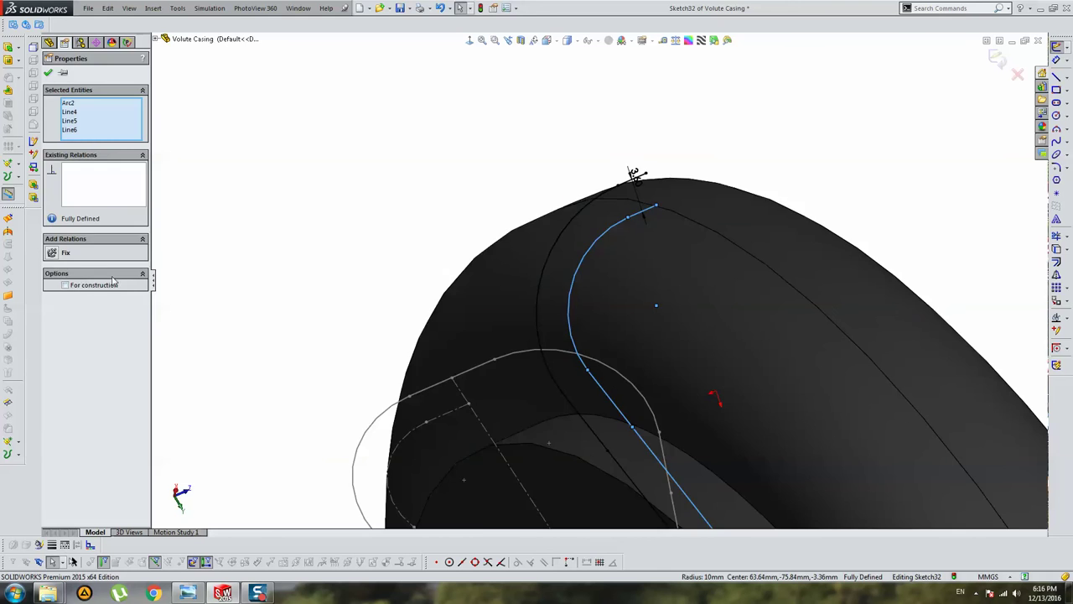
key("Escape")
middle_click_drag(711, 284, 1070, 192)
Draw a vertical construction line from the profile's top point to the lower point
left_click(1056, 76)
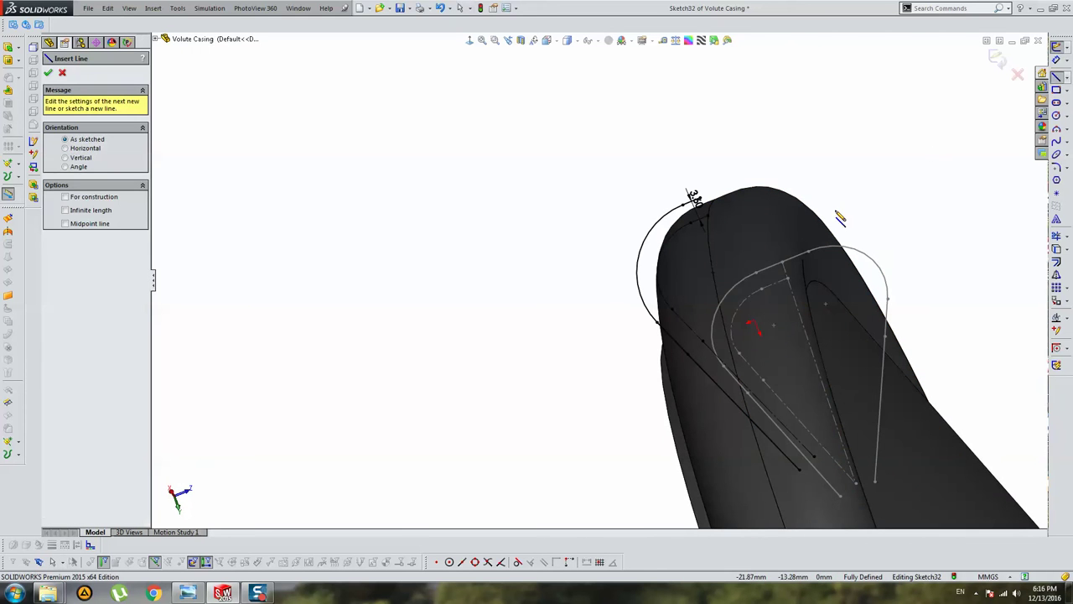
scroll(856, 220, "down", 2)
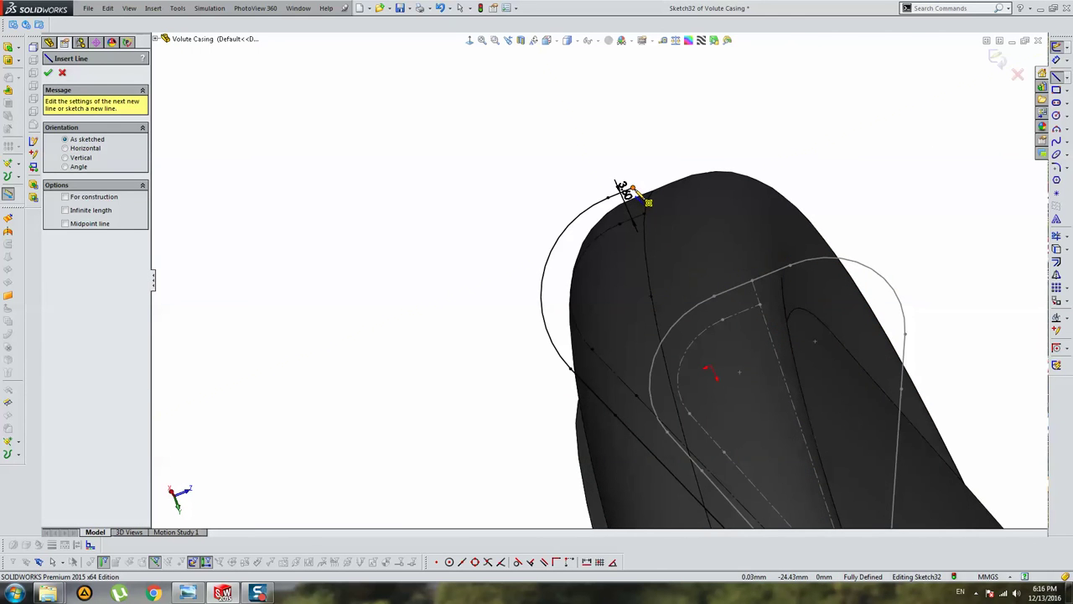
left_click(634, 190)
scroll(776, 344, "up", 2)
scroll(698, 430, "down", 3)
left_click(665, 451)
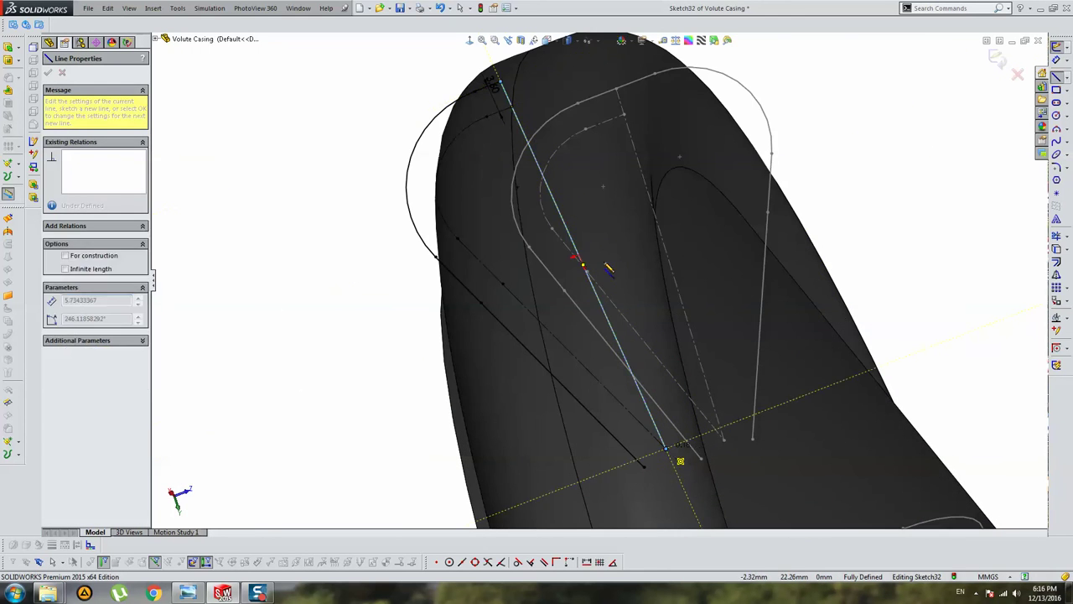
key("Escape")
left_click(509, 104)
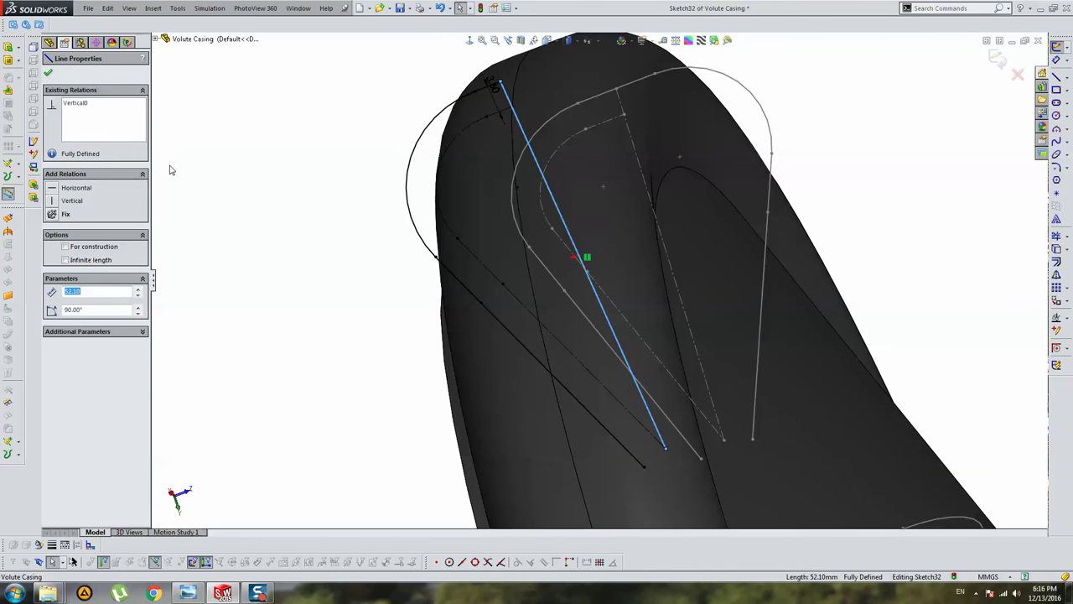
left_click(67, 248)
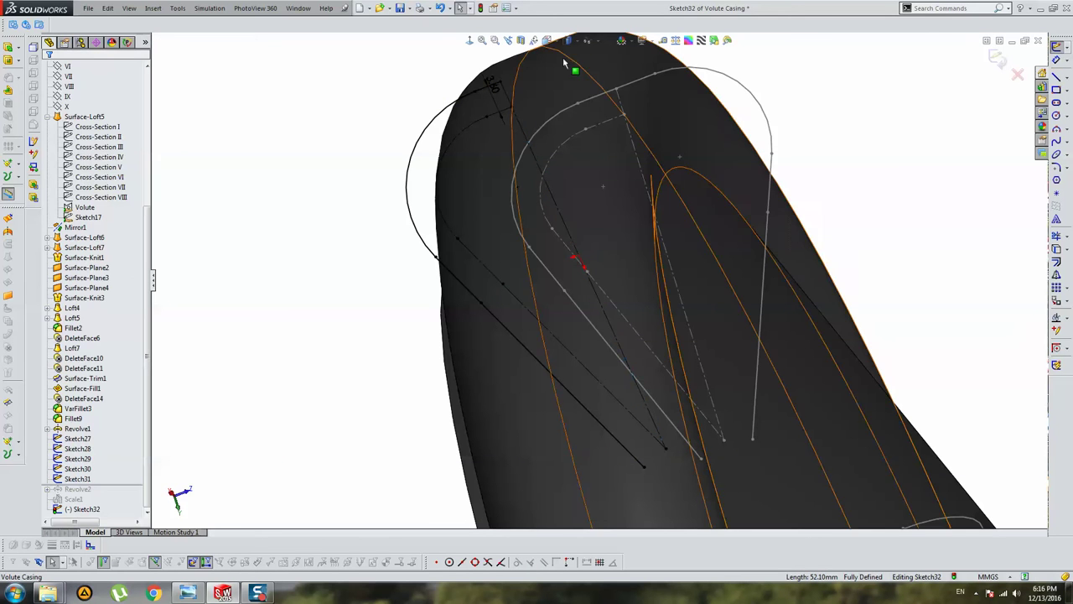
left_click(509, 103)
key("Escape")
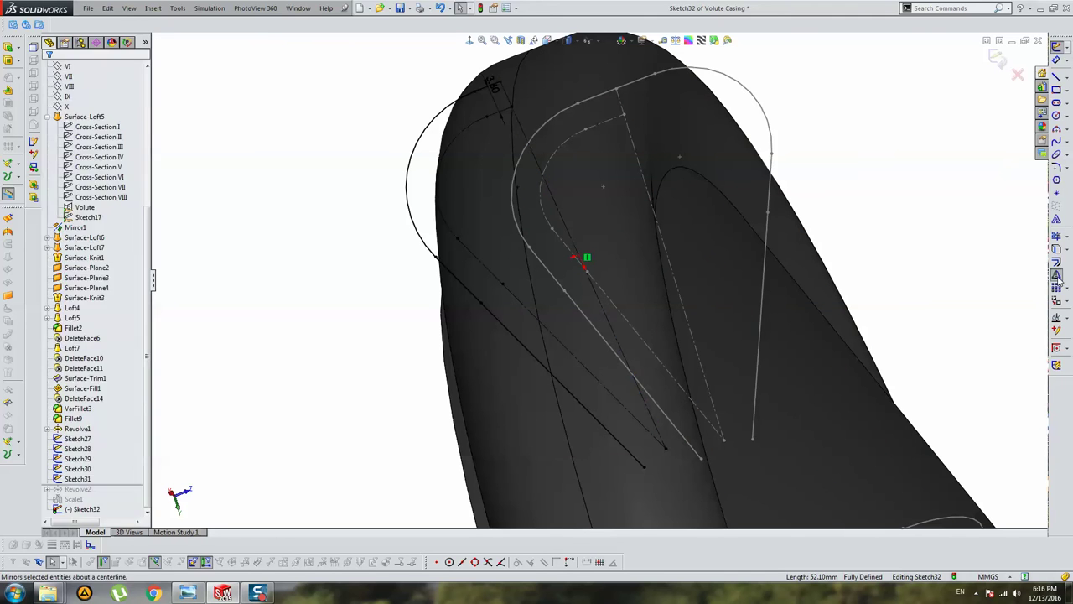
Mirror the profile lines and arc about construction Line10, giving 118.9 mm total
left_click(33, 141)
left_click(107, 217)
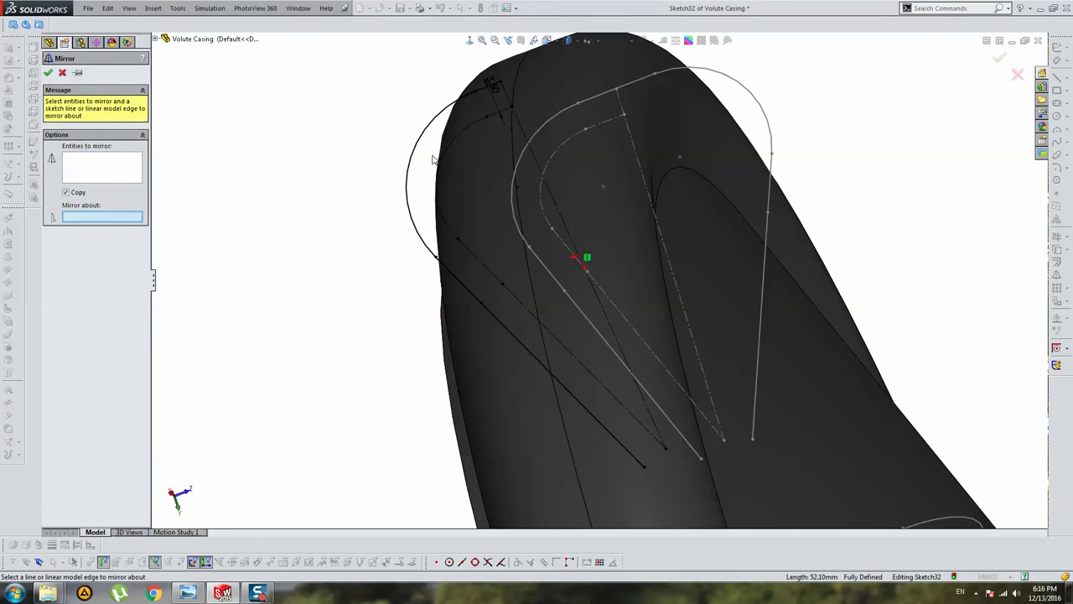
left_click(510, 103)
left_click(104, 164)
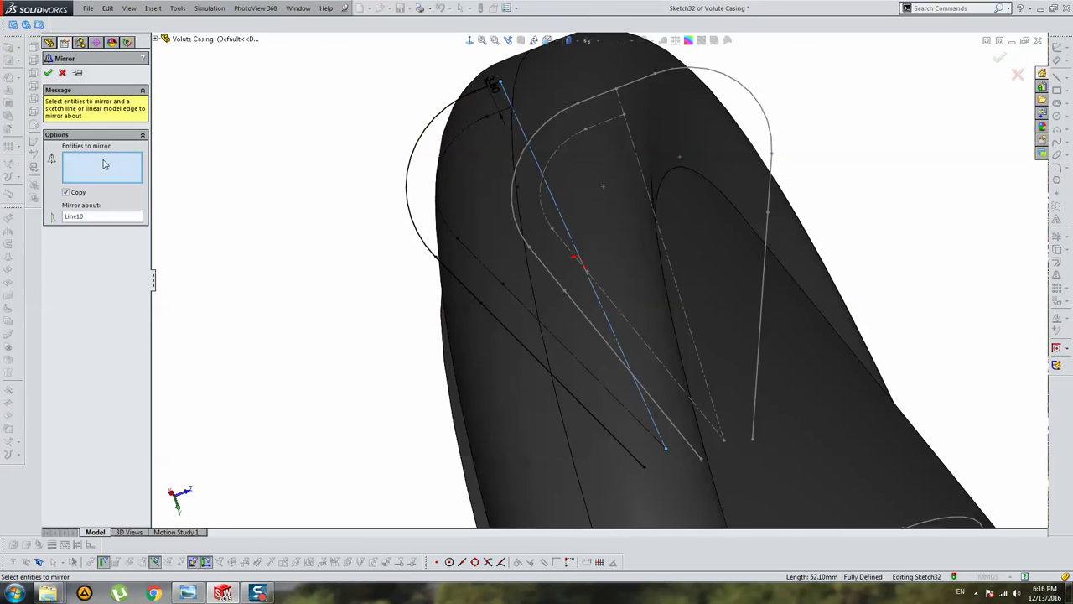
left_click(487, 92)
left_click(444, 254)
left_click(448, 270)
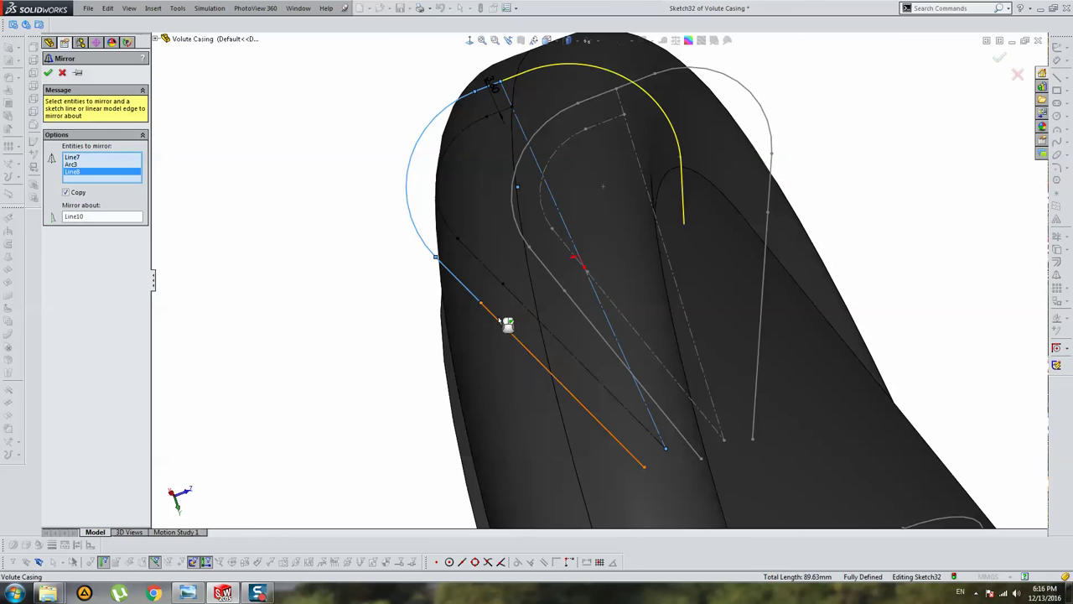
left_click(506, 325)
right_click(559, 227)
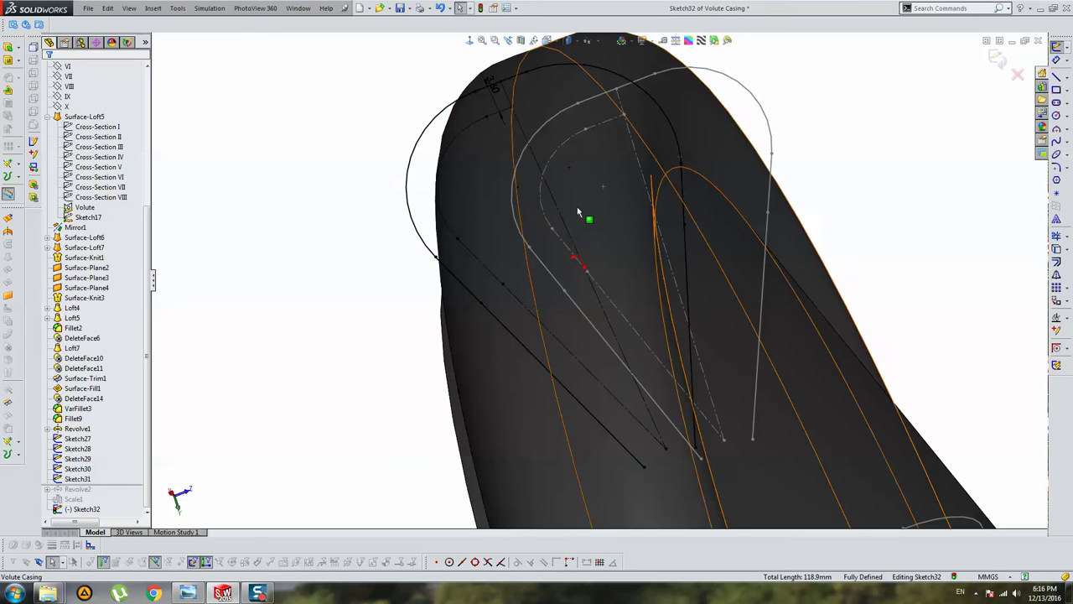
scroll(578, 209, "up", 3)
Close Sketch32 and bring the casing back to an enlarged front view
left_click(998, 60)
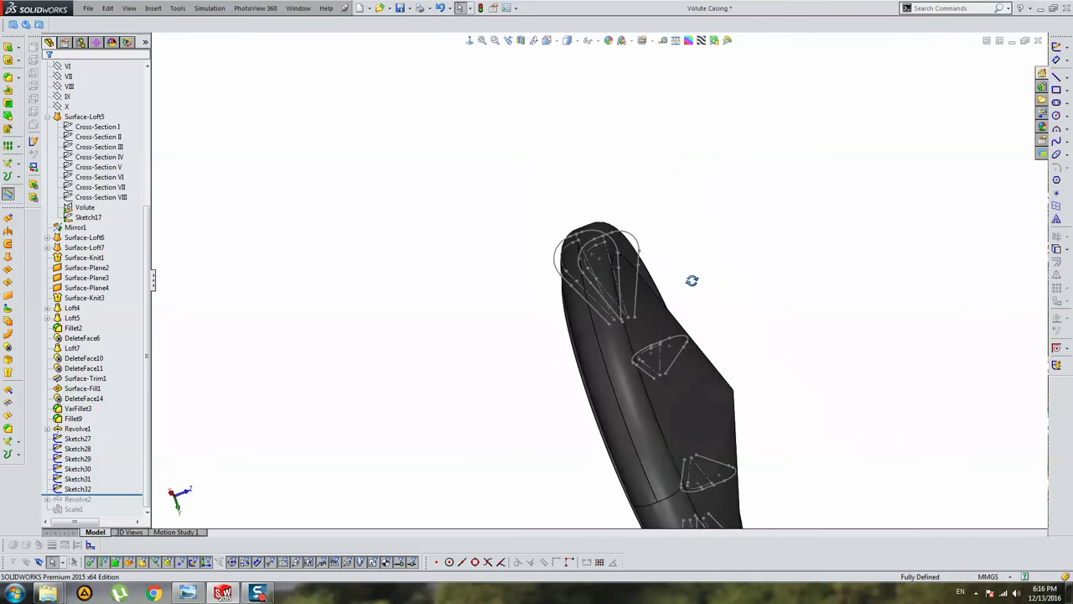
middle_click_drag(582, 411, 683, 447)
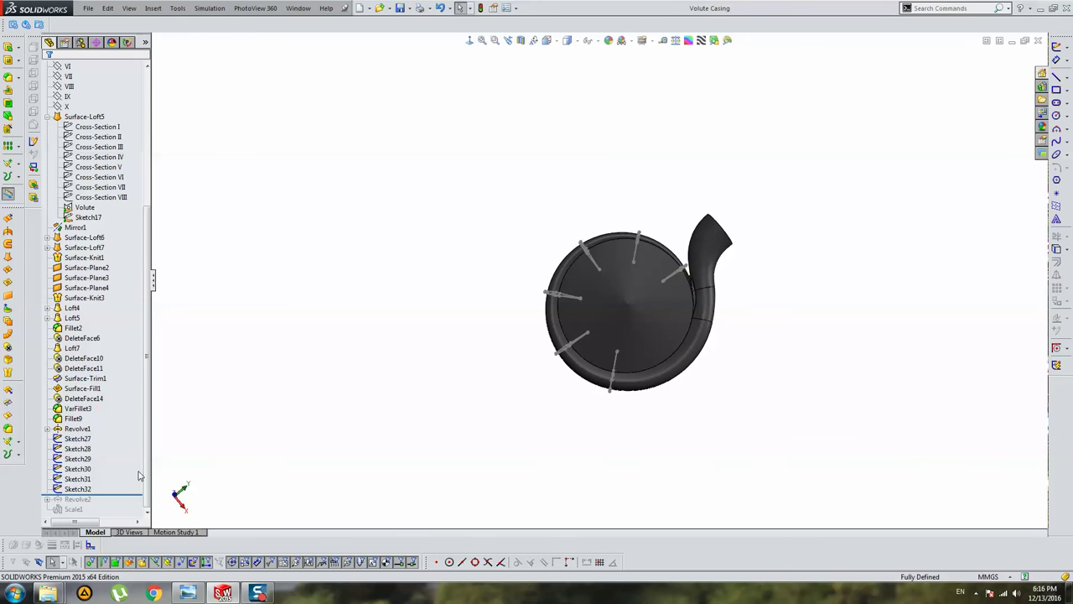
scroll(815, 268, "down", 3)
middle_click_drag(728, 395, 649, 305)
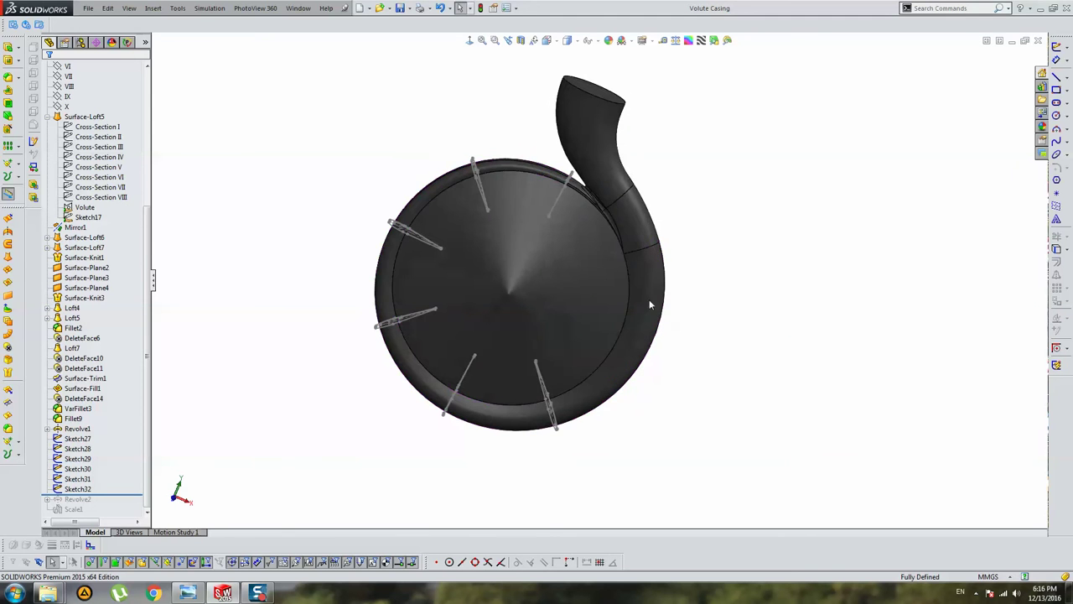
left_click(98, 136)
scroll(100, 145, "up", 1)
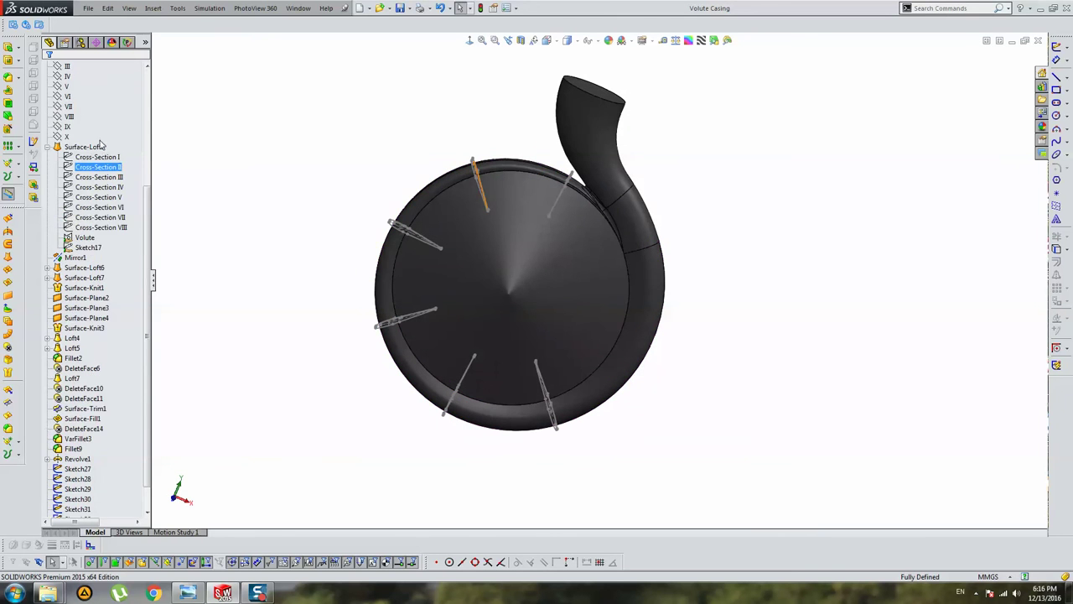
Start Sketch33 on plane VII and convert the Cross-Section VII curve into it
left_click(69, 106)
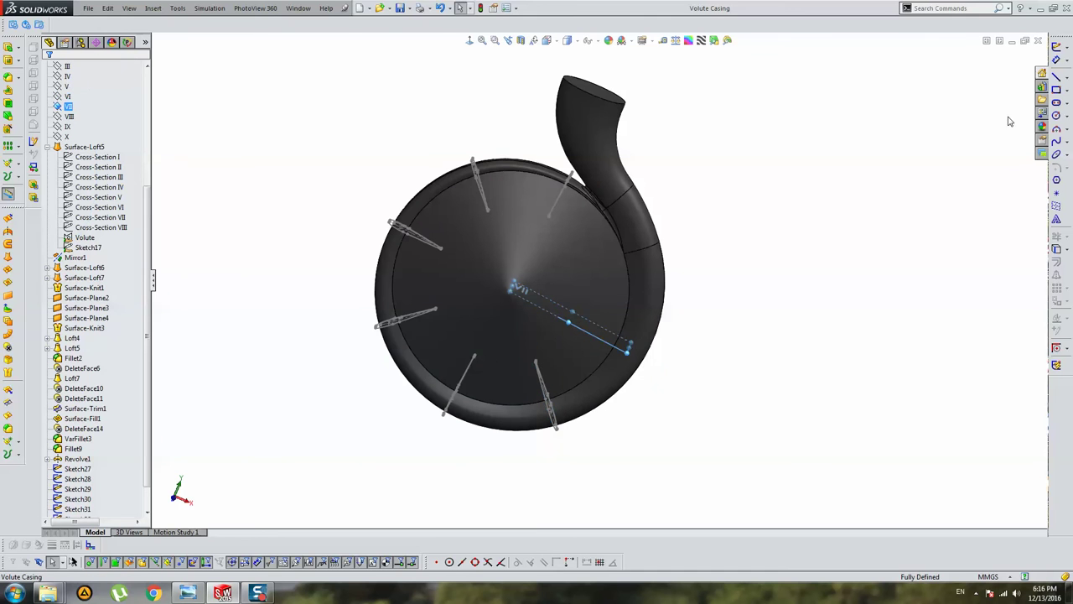
left_click(1061, 60)
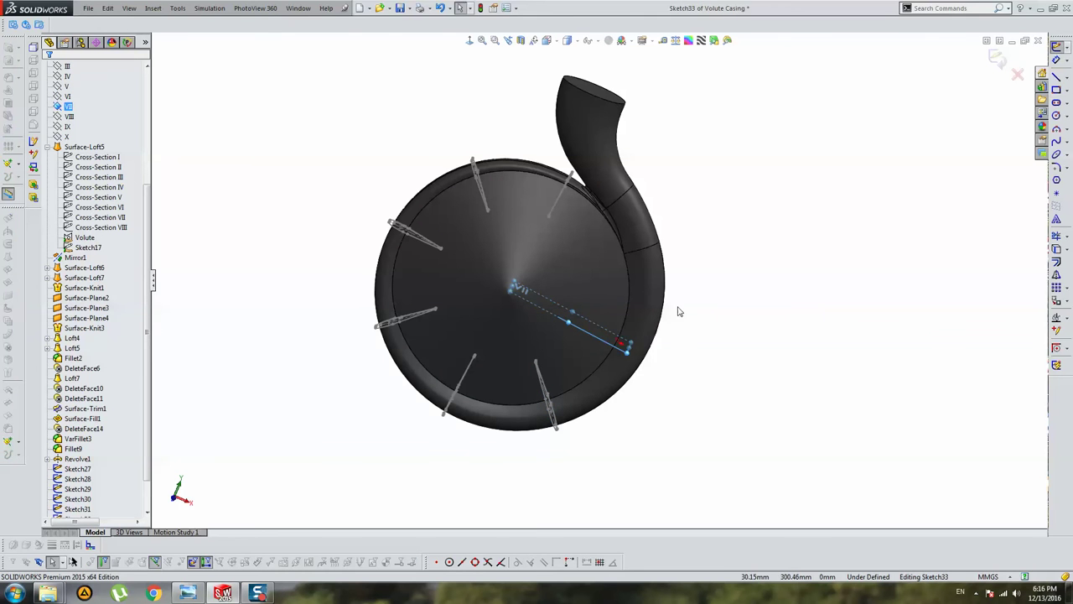
left_click(105, 217)
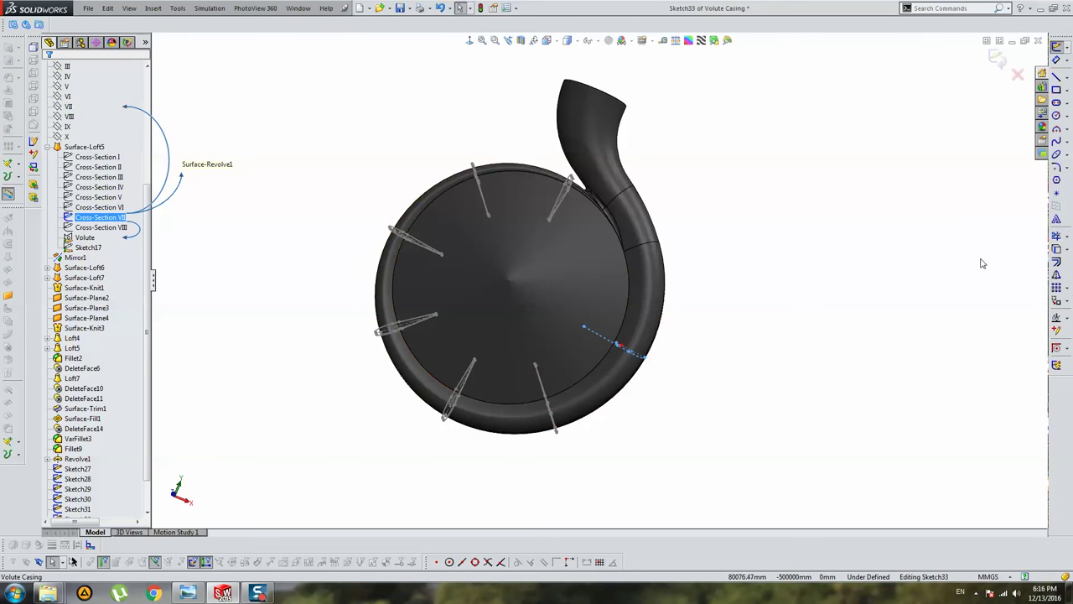
left_click(1057, 249)
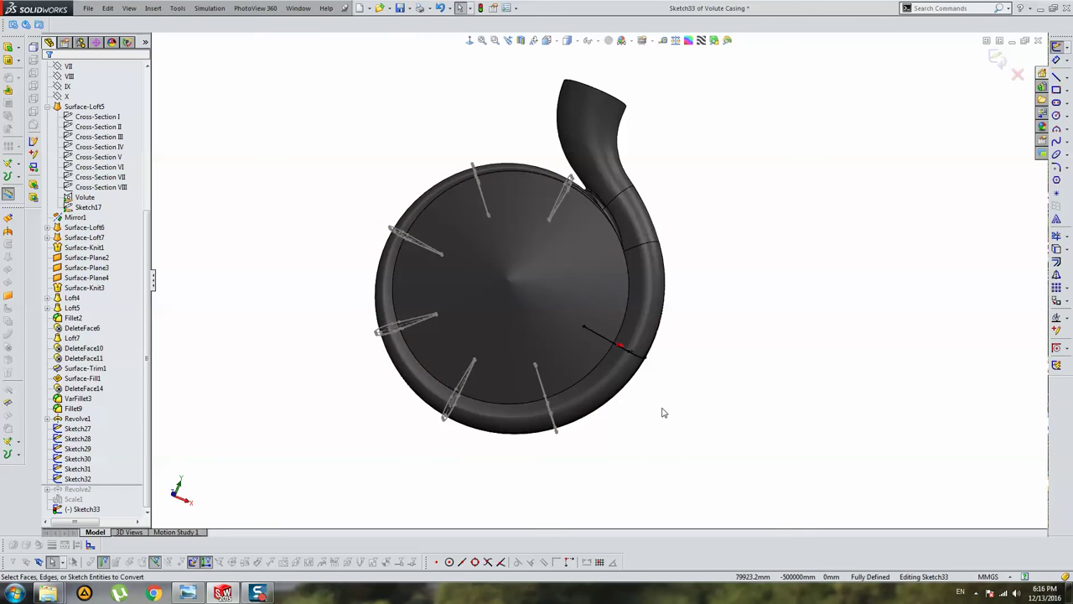
middle_click_drag(632, 427, 651, 270)
scroll(568, 153, "up", 3)
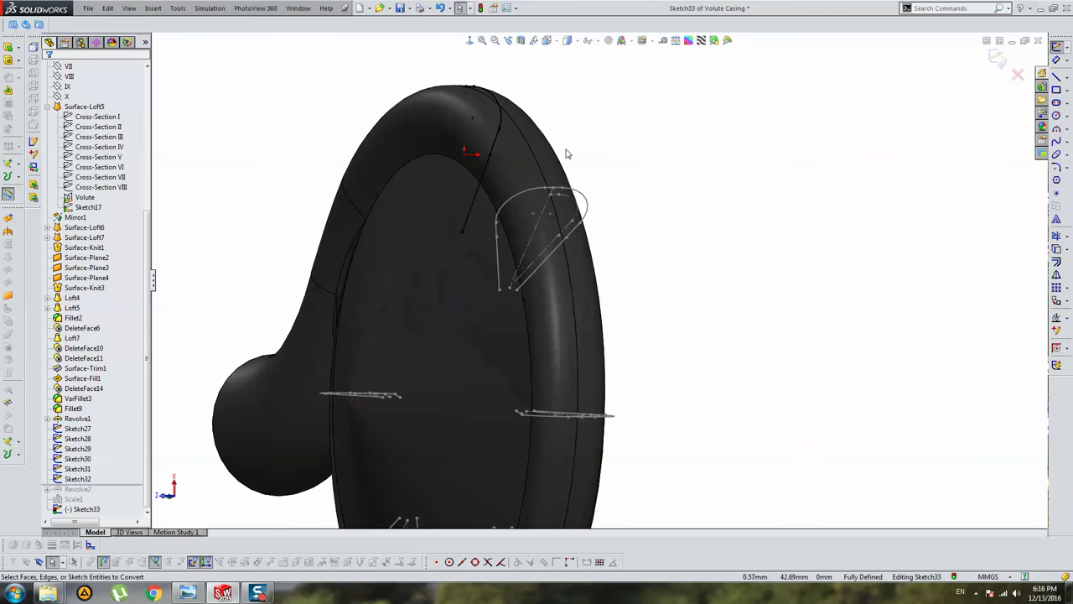
Offset the converted profile line by 3.00 mm
left_click(485, 184)
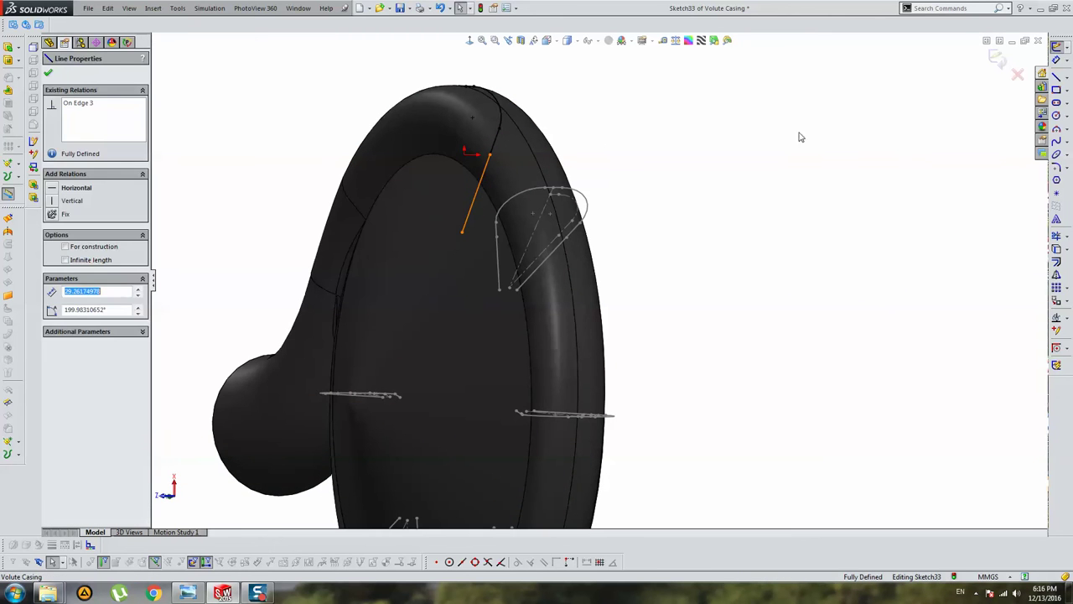
left_click(1056, 262)
key("Return")
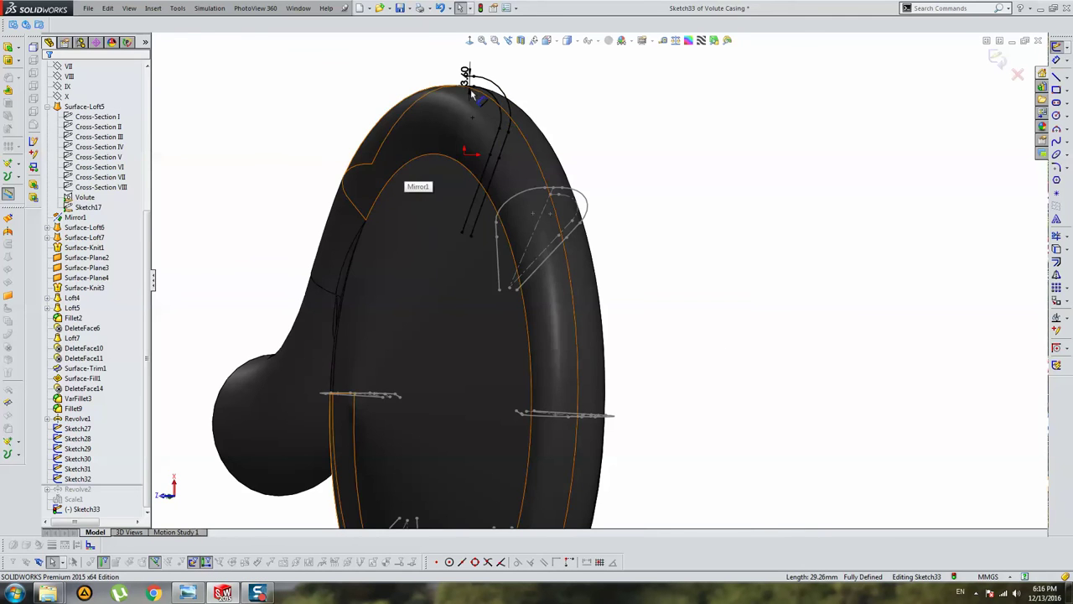
scroll(473, 94, "up", 3)
Select the connected profile chain from the offset arc and set it For construction
left_click(556, 170)
right_click(553, 166)
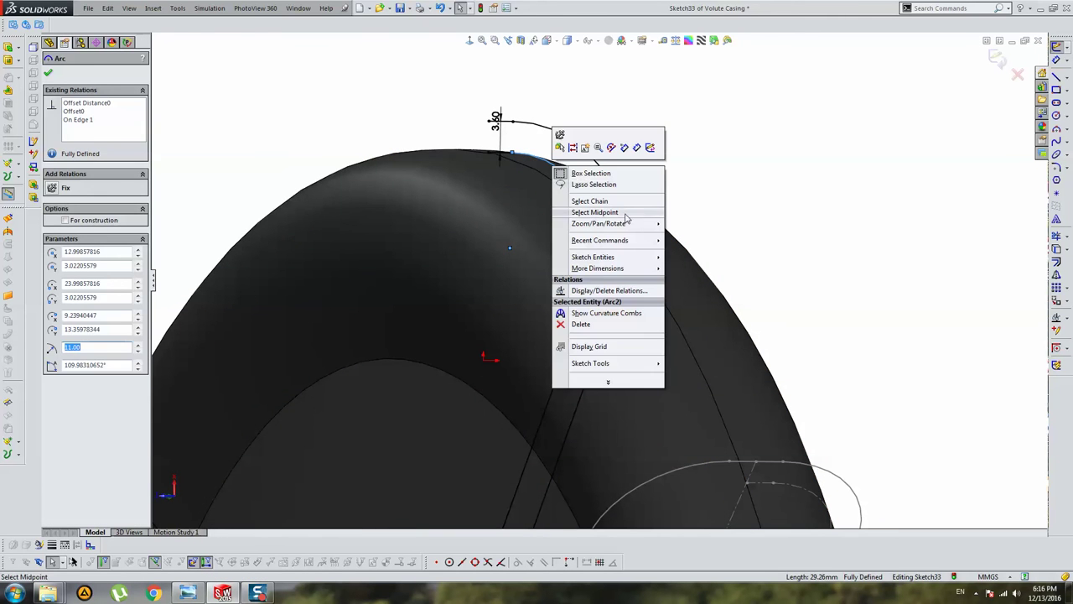
left_click(619, 200)
left_click(65, 286)
left_click(647, 156)
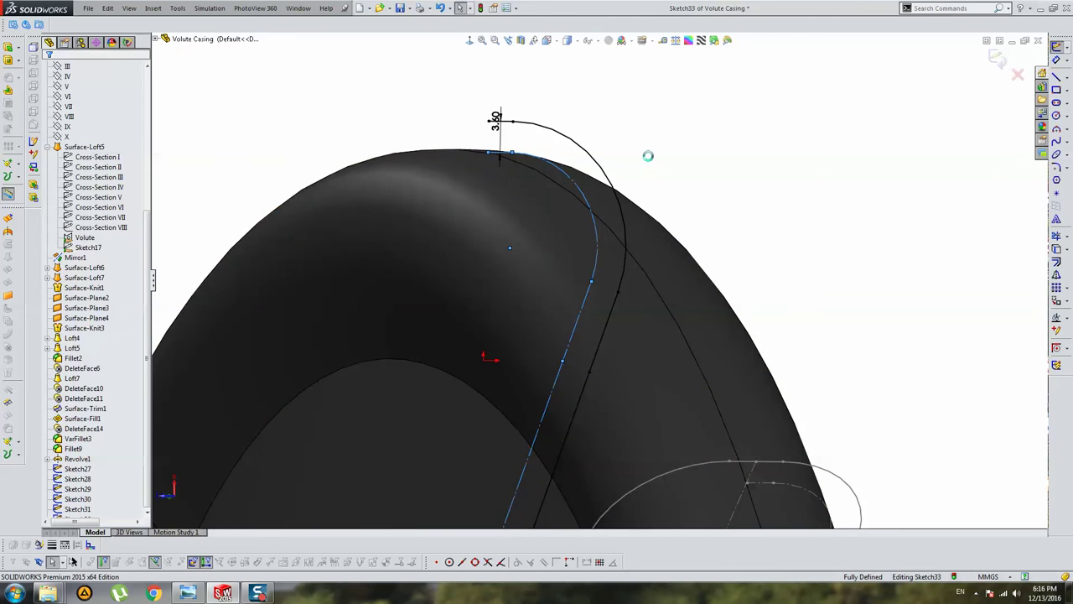
scroll(743, 219, "down", 3)
Draw a vertical construction line from the profile's top endpoint down into the casing
left_click(1057, 77)
scroll(564, 231, "up", 2)
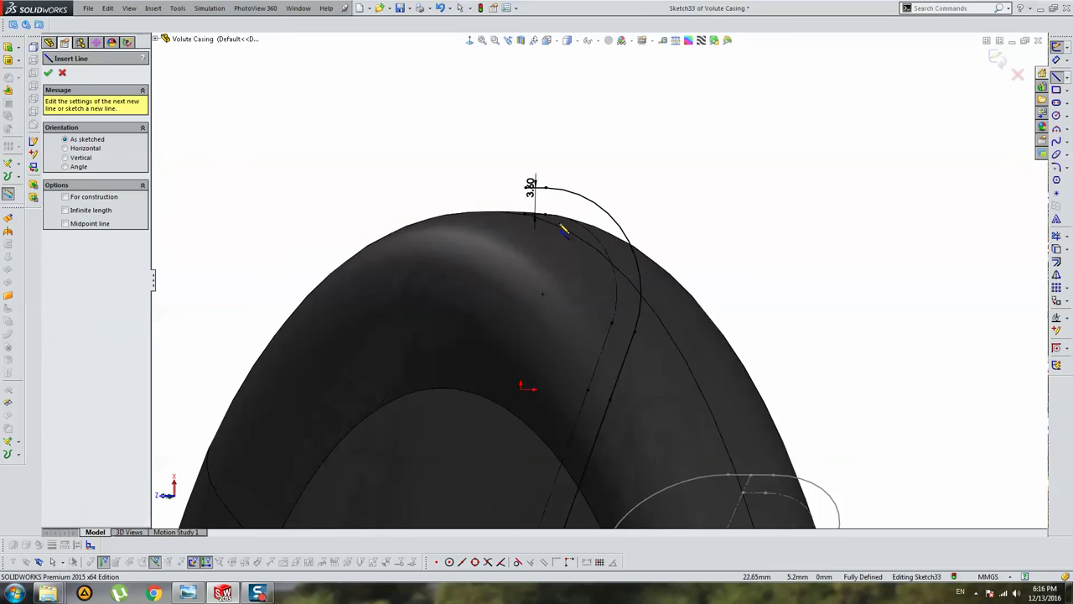
left_click(545, 189)
scroll(595, 276, "down", 3)
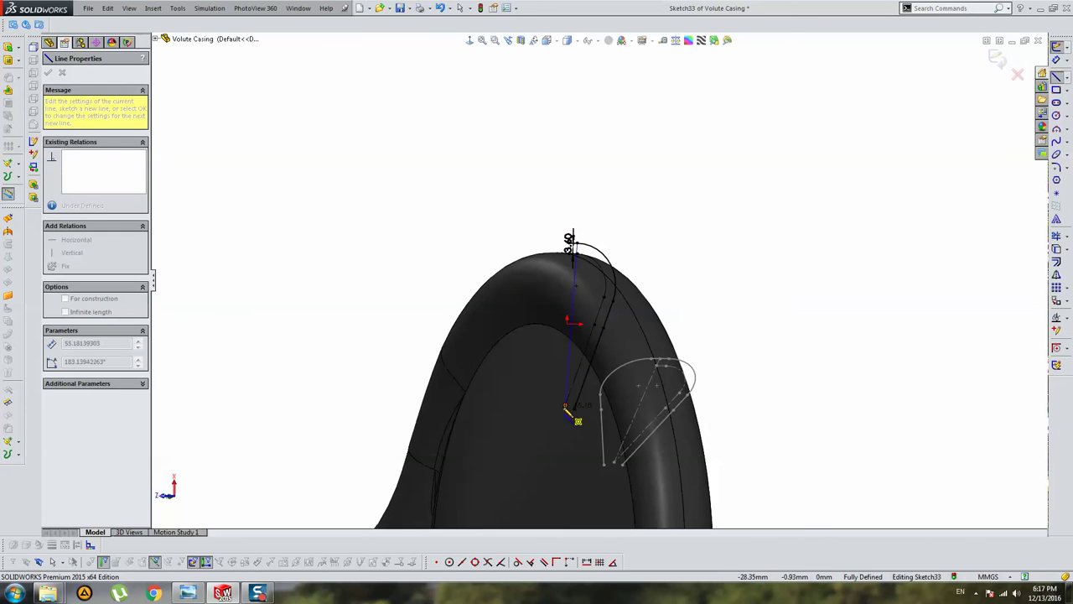
left_click(566, 407)
key("Escape")
left_click(569, 353)
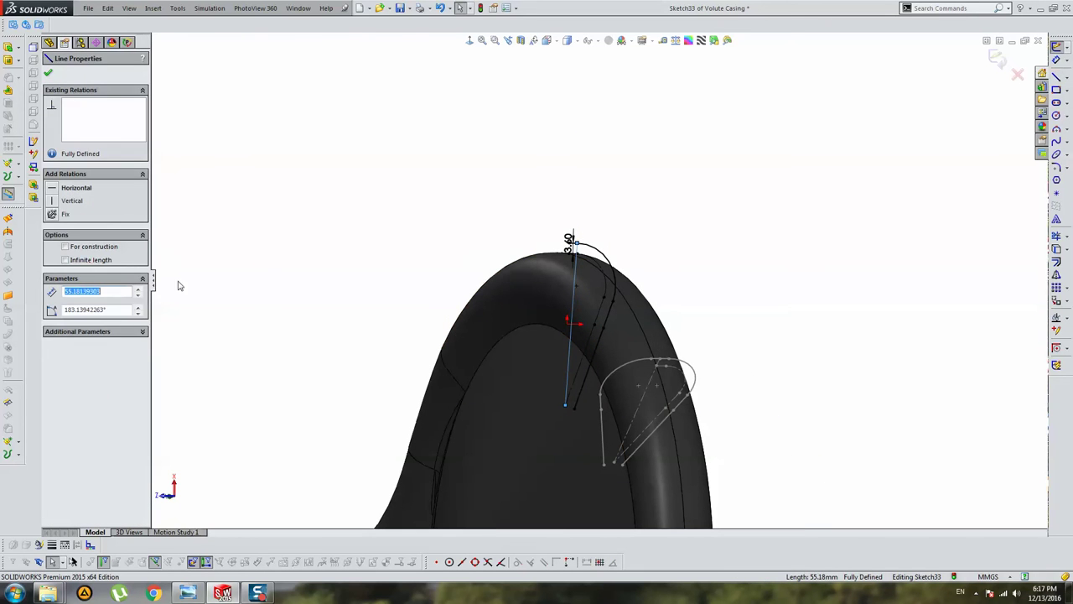
left_click(106, 249)
key("Escape")
scroll(621, 312, "up", 2)
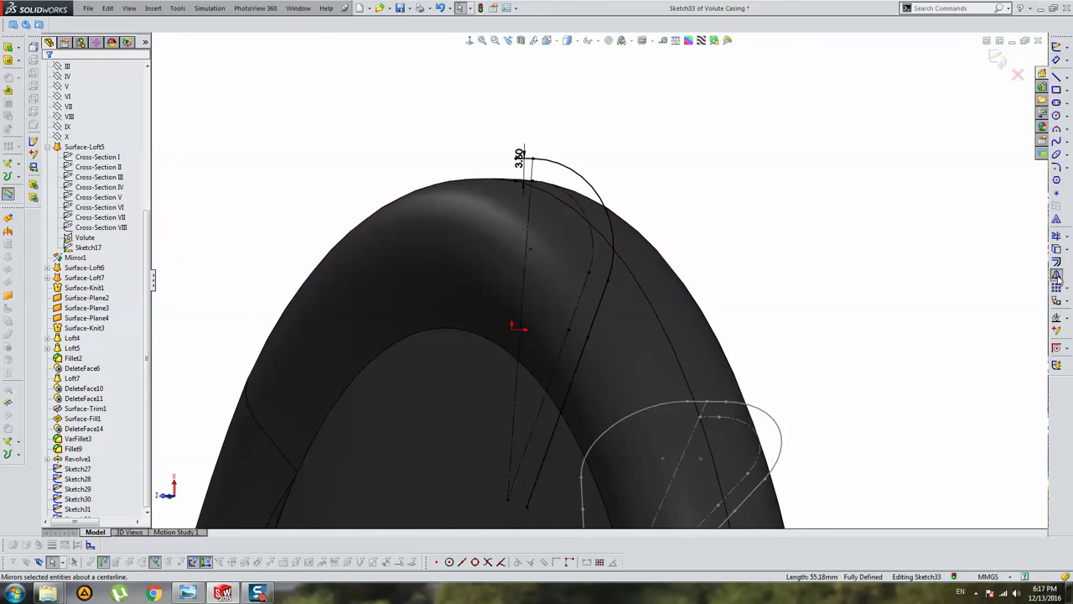
Mirror Arc3, Line8 and Line9 about construction Line10
left_click(1058, 277)
left_click(128, 218)
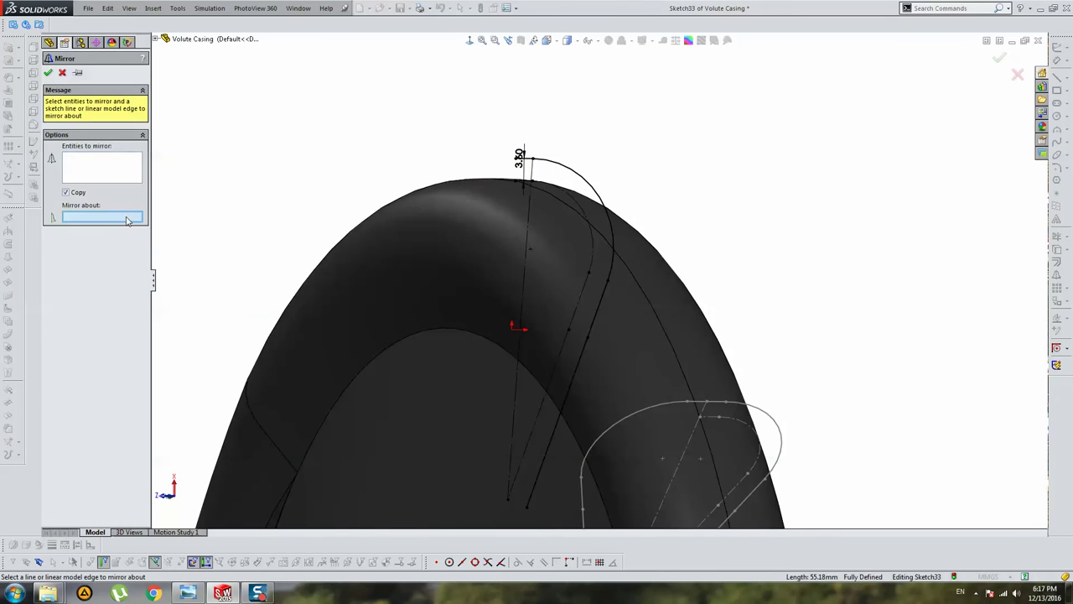
left_click(538, 175)
left_click(117, 171)
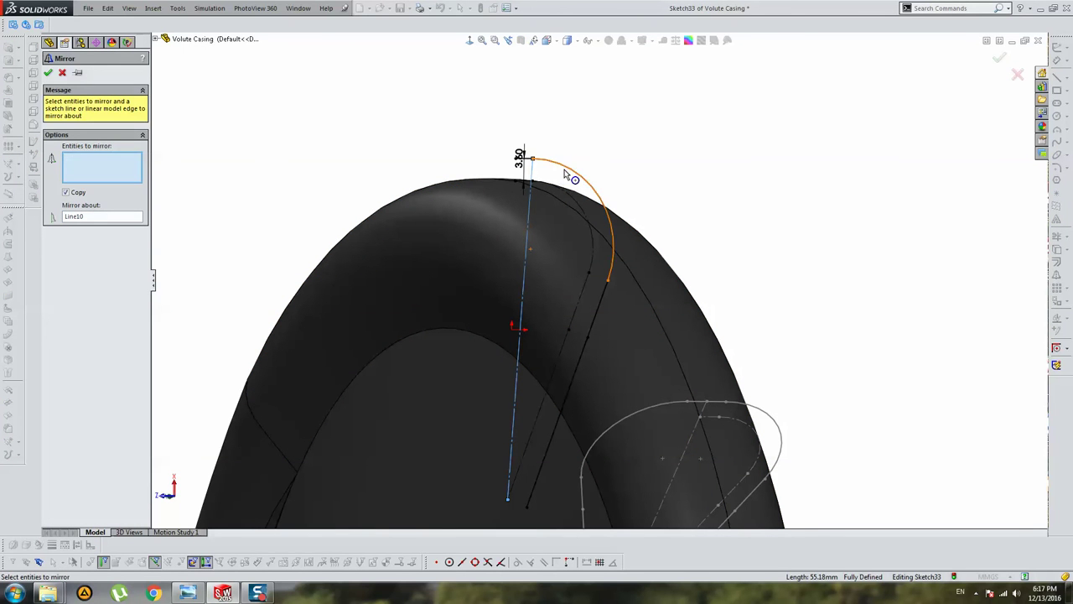
left_click(569, 176)
left_click(604, 300)
left_click(592, 354)
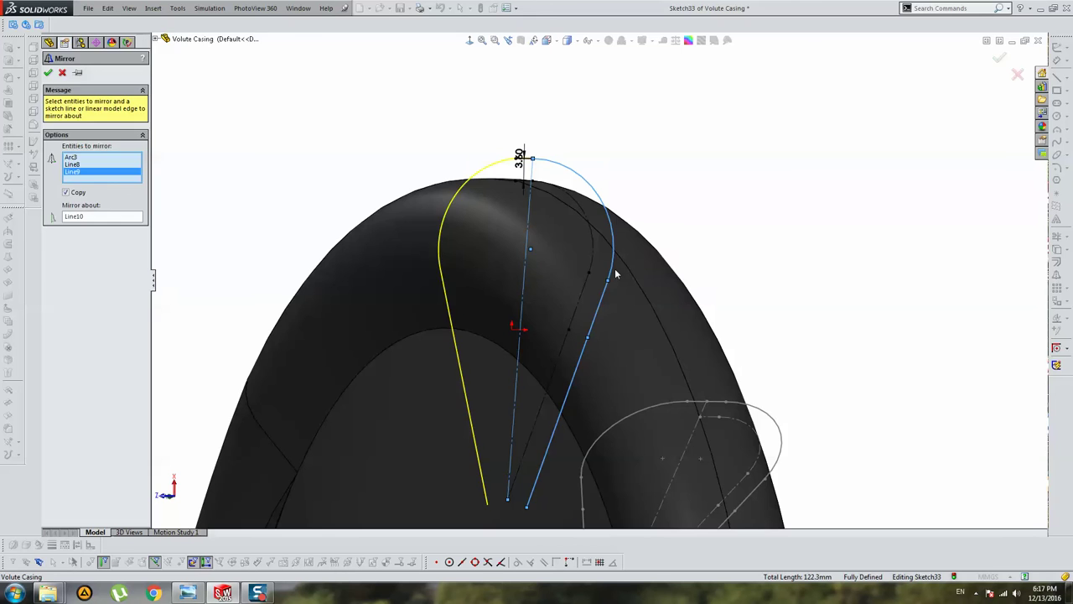
key("Return")
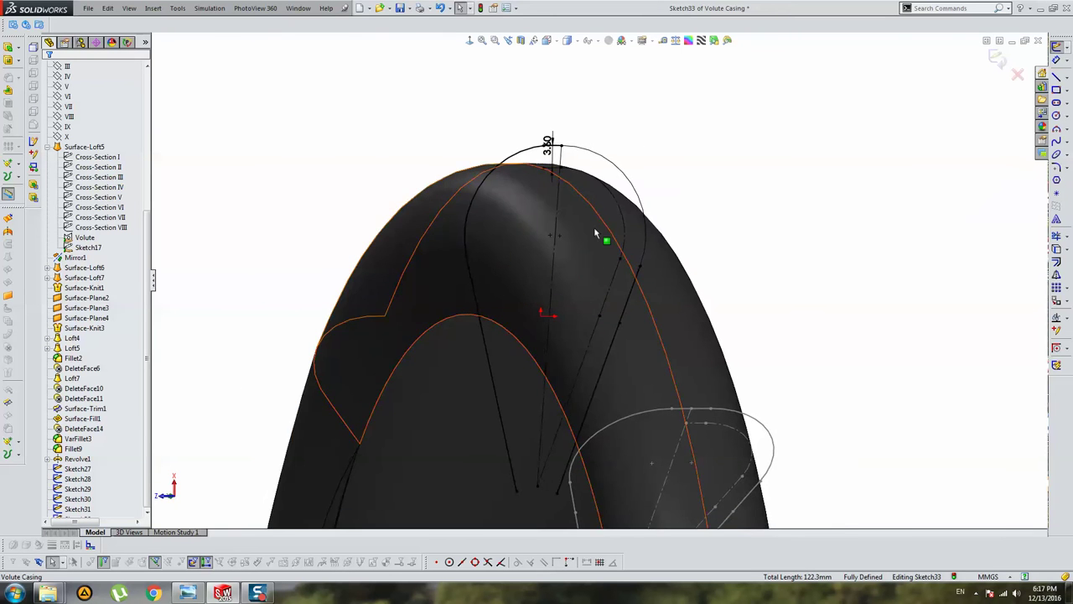
mouse_move(594, 232)
middle_mouse_down()
mouse_move(777, 342)
mouse_move(694, 285)
middle_mouse_up()
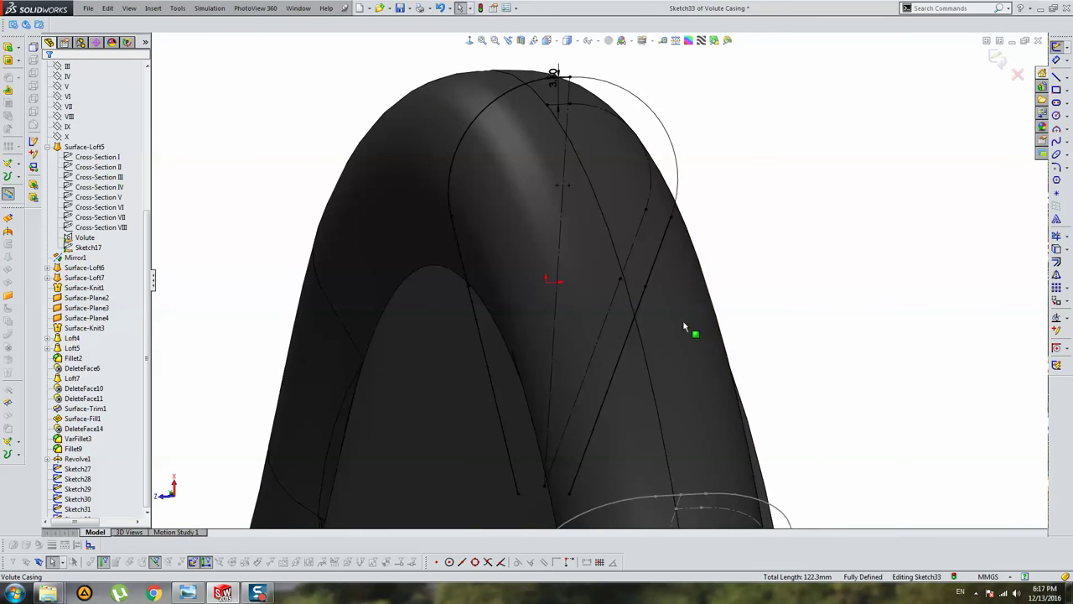
scroll(633, 174, "down", 3)
scroll(588, 122, "down", 2)
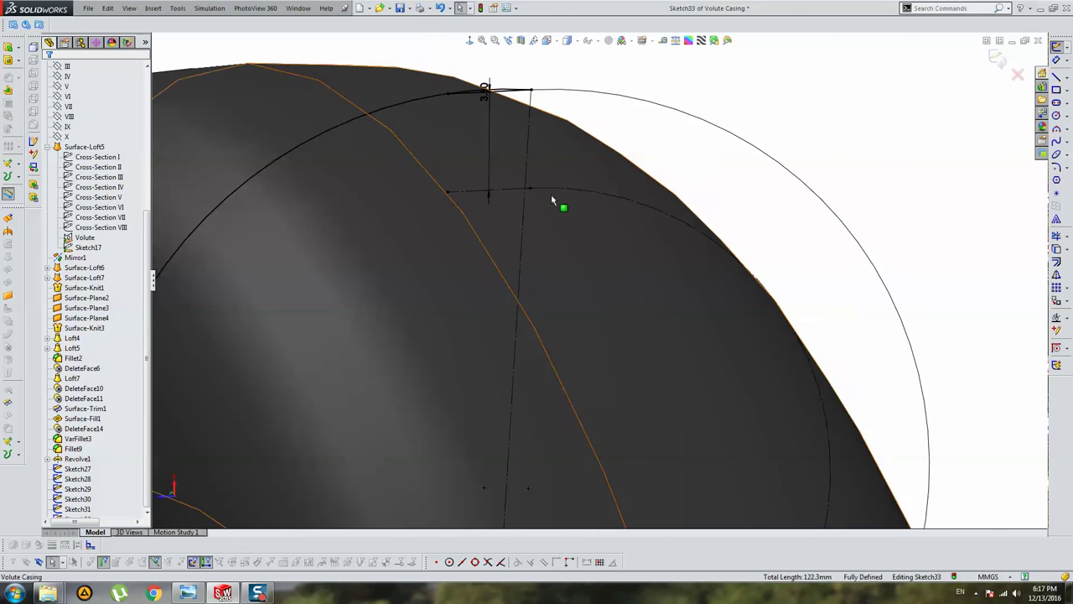
scroll(551, 196, "down", 3)
scroll(520, 212, "up", 3)
scroll(553, 227, "up", 2)
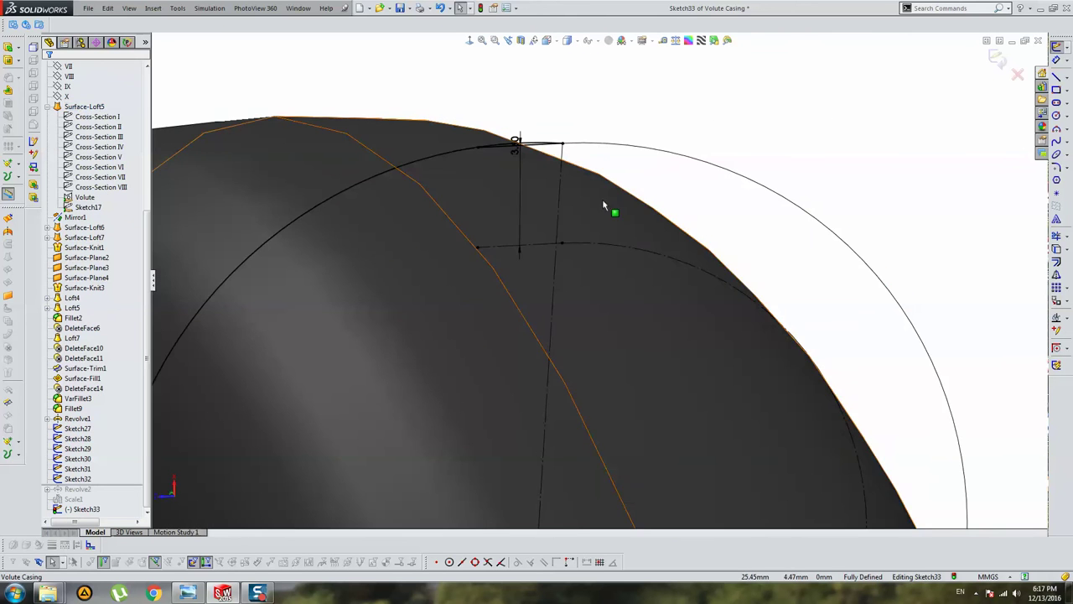
scroll(553, 176, "down", 3)
left_click(585, 176)
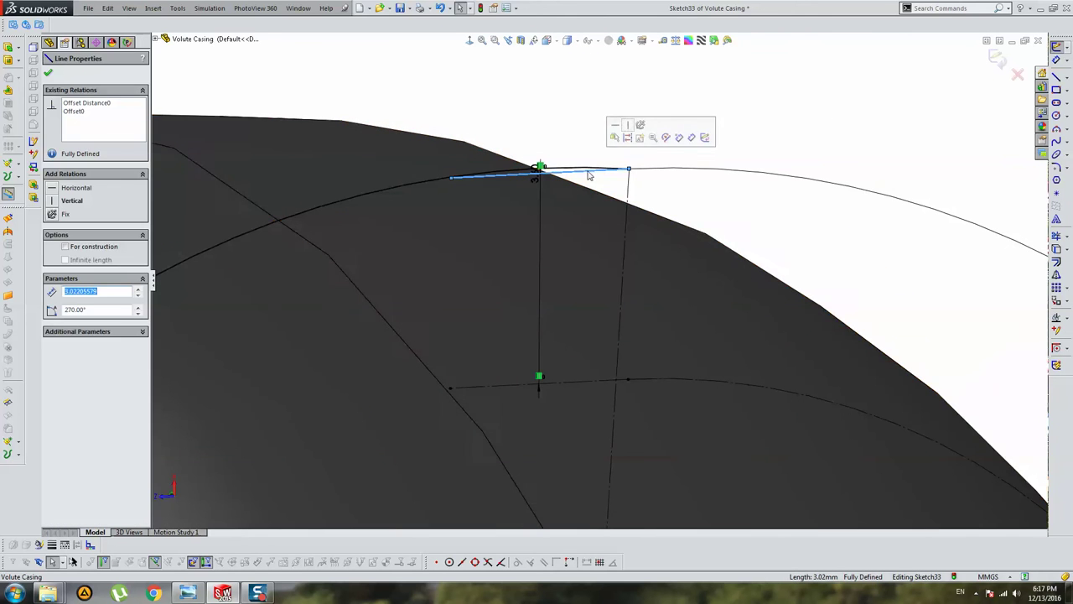
left_click(629, 176)
mouse_move(630, 180)
middle_mouse_down()
mouse_move(646, 167)
mouse_move(680, 206)
mouse_move(457, 225)
middle_mouse_up()
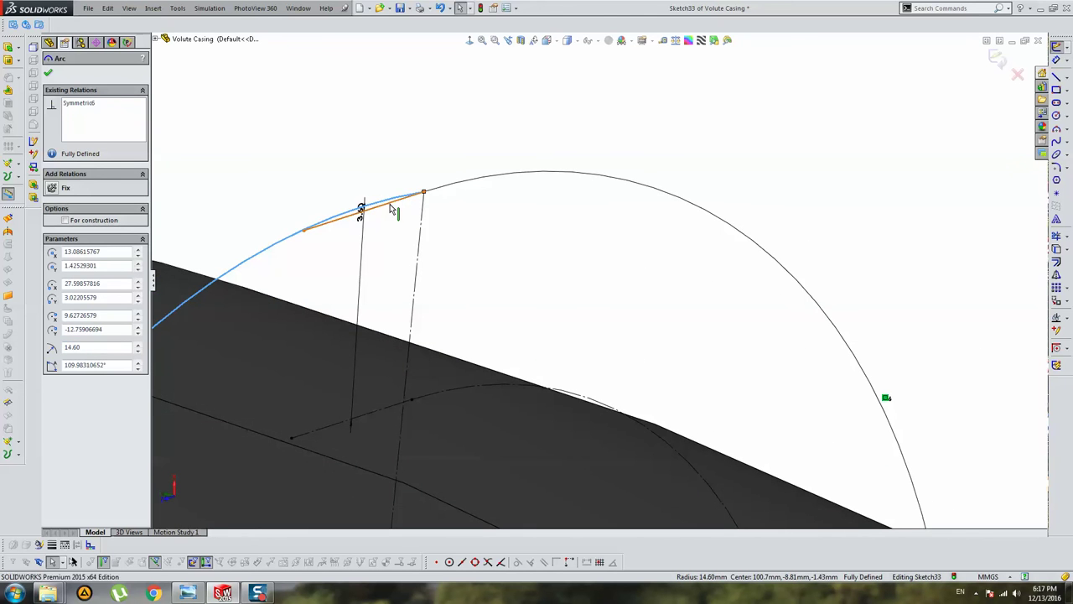
left_click(504, 132)
mouse_move(503, 132)
middle_mouse_down()
mouse_move(635, 335)
mouse_move(556, 307)
mouse_move(580, 315)
mouse_move(582, 340)
middle_mouse_up()
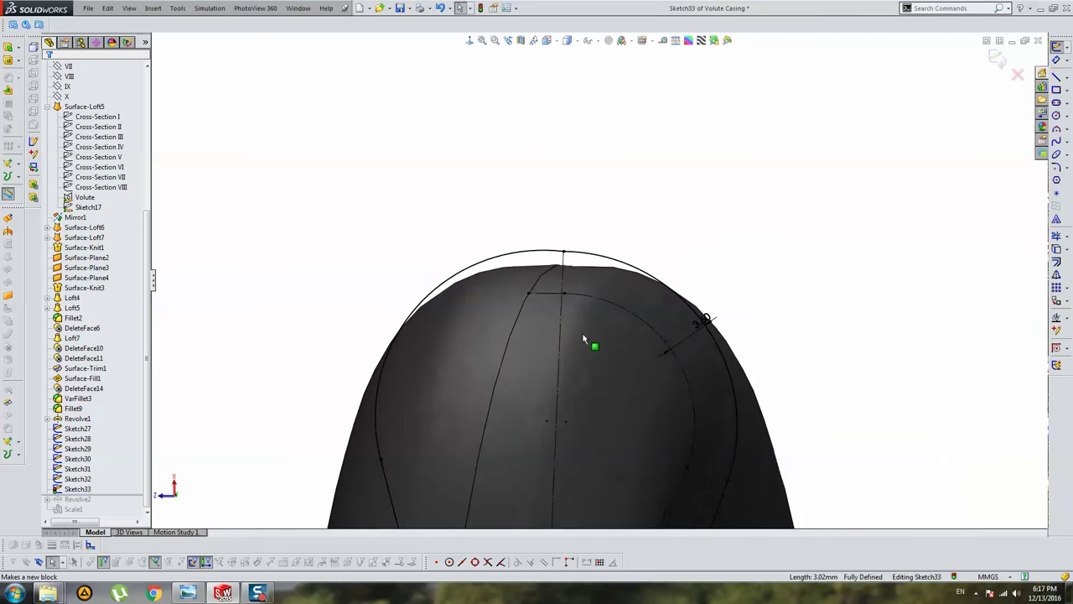
scroll(583, 302, "down", 3)
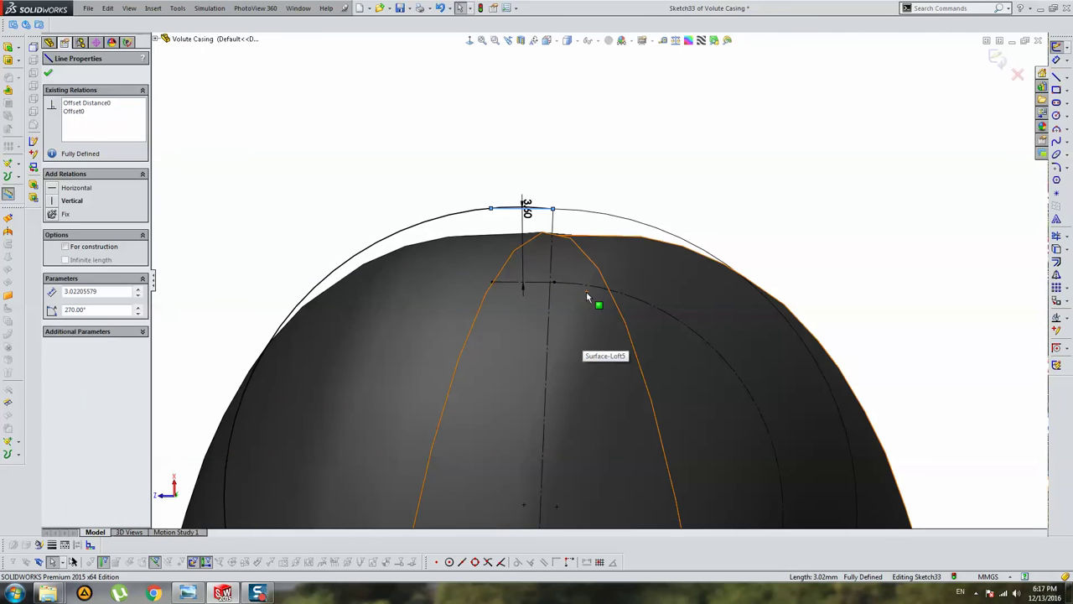
key("Escape")
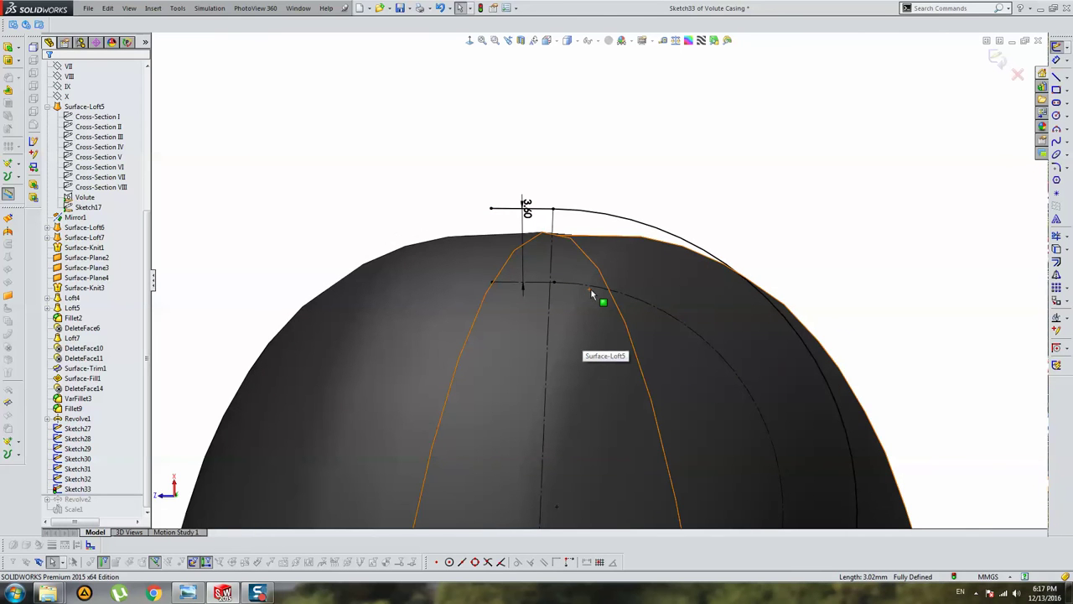
scroll(589, 280, "down", 2)
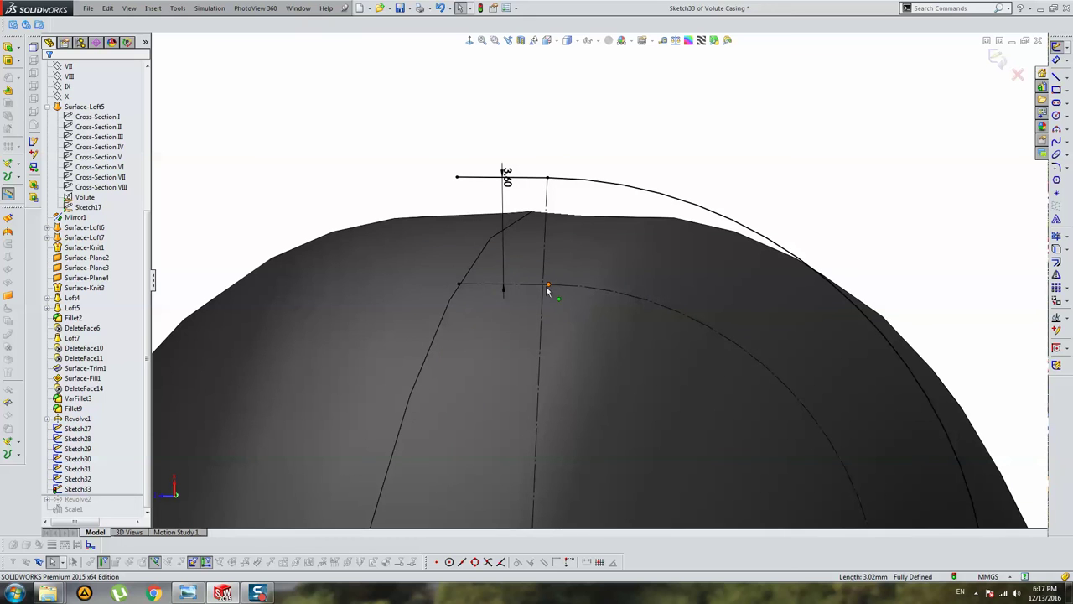
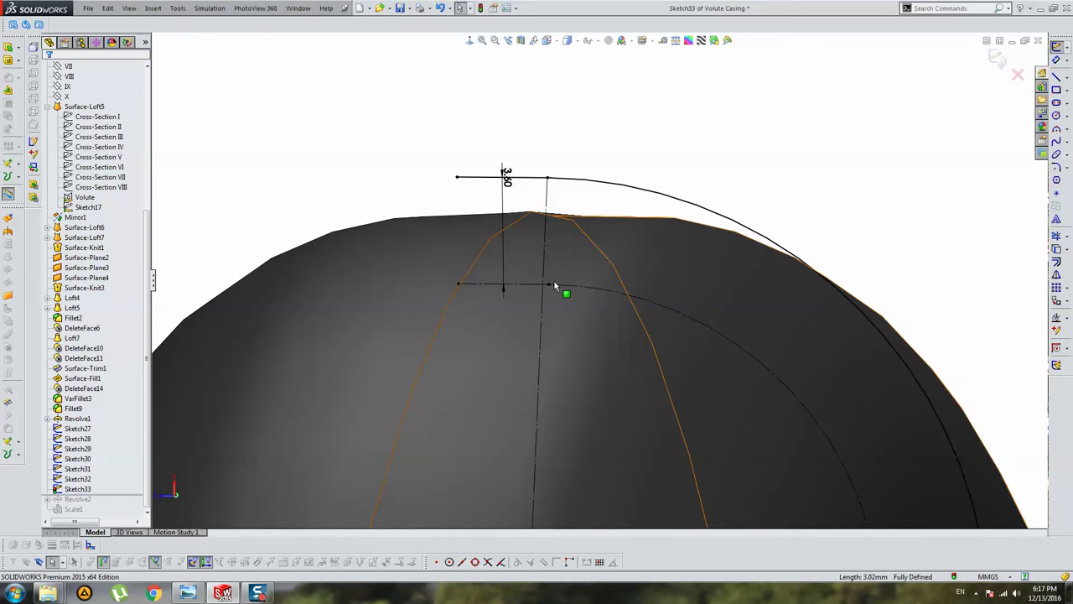
Zoom out and inspect Sketch33's top arc and its end points from several angles
key("z")
key("z")
key("z")
scroll(745, 326, "down", 2)
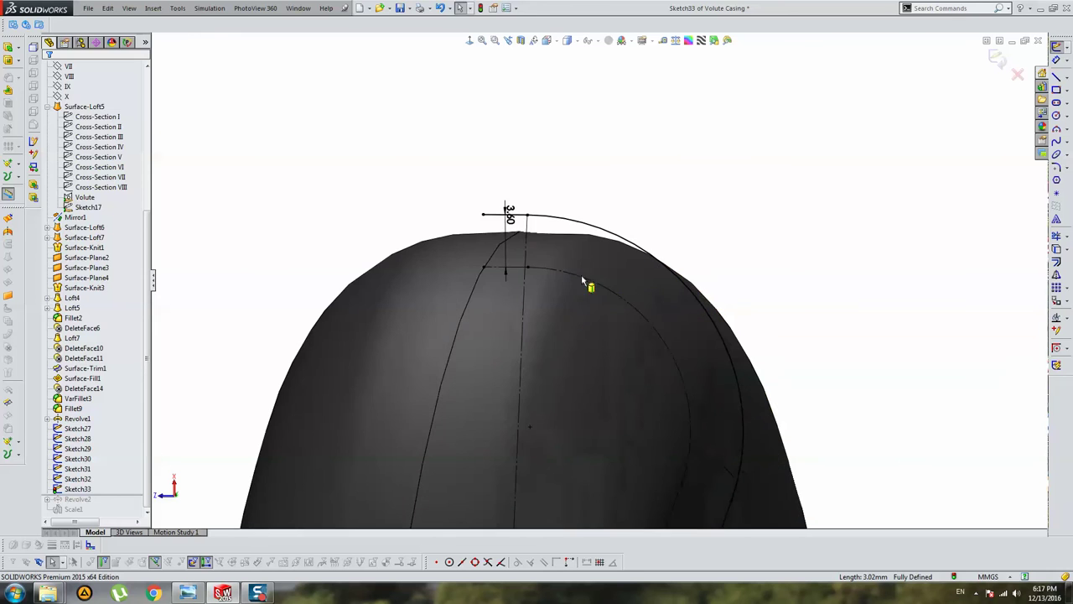
left_click(570, 268)
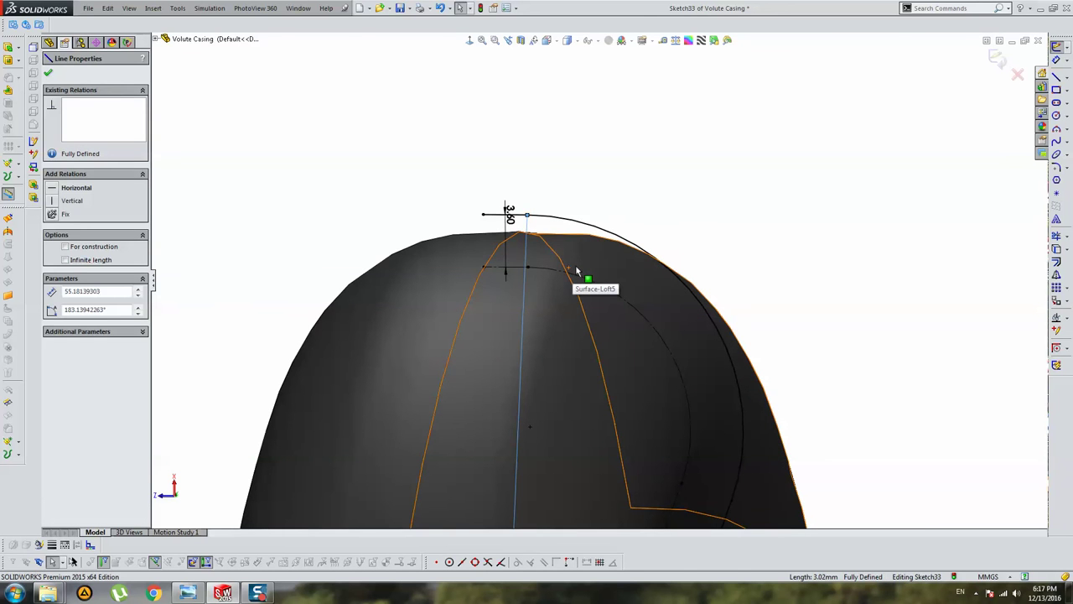
key("Escape")
middle_click_drag(575, 270, 556, 229)
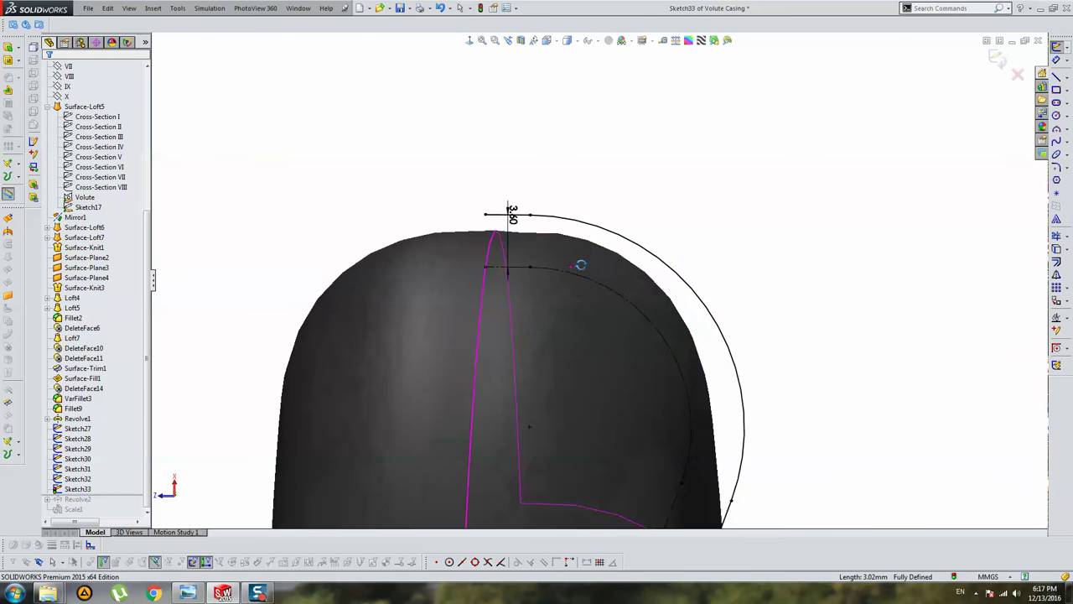
left_click(556, 229)
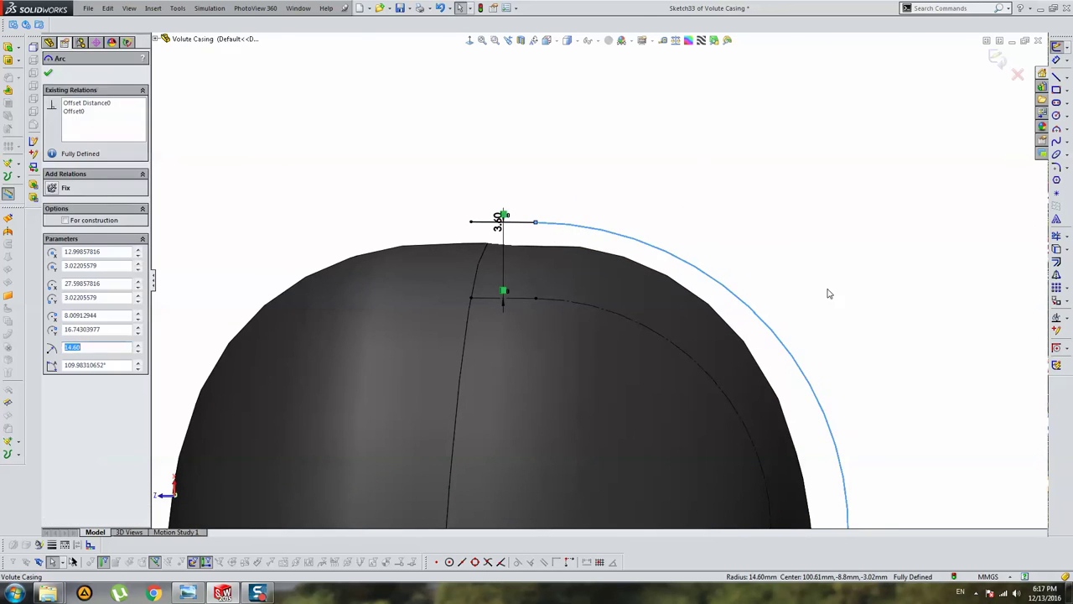
key("Escape")
middle_click_drag(791, 283, 696, 329)
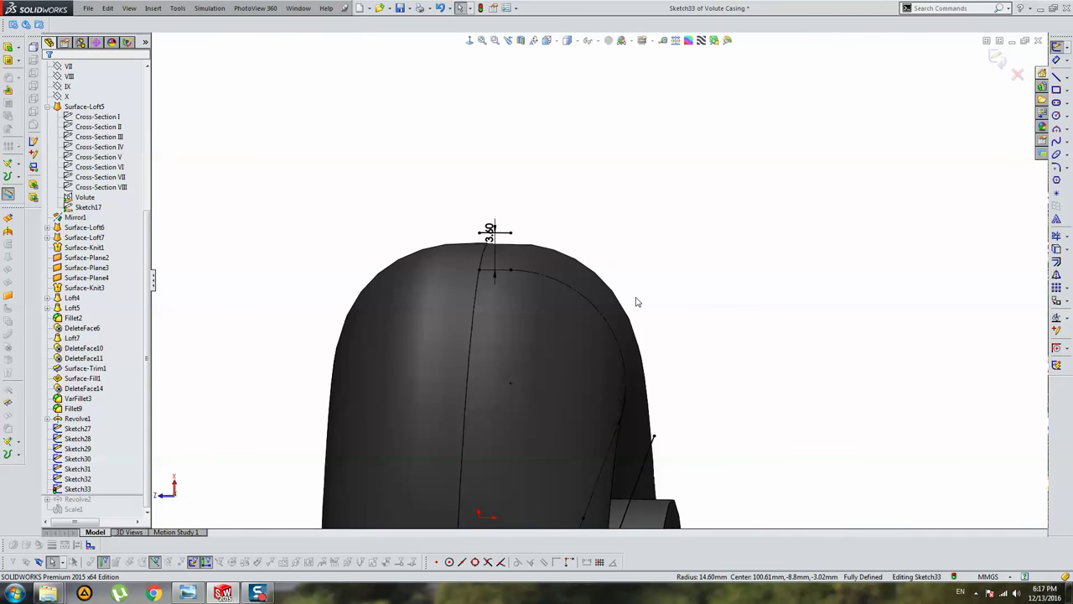
left_click(510, 234)
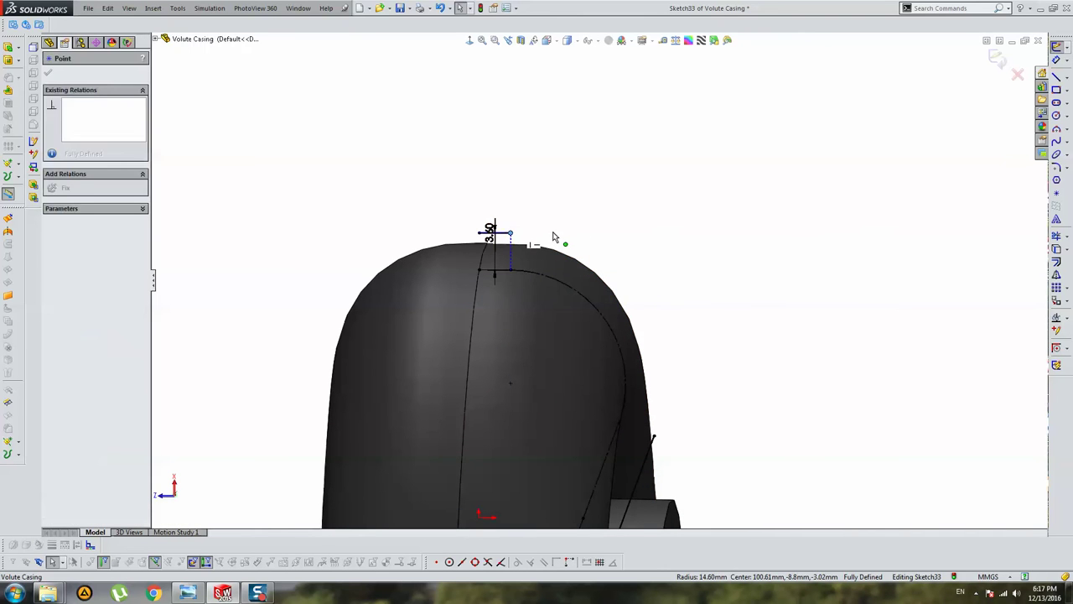
key("Escape")
left_click(654, 436)
Draw a trial 3-Point Arc from the arc's top point to the lower profile end, then undo it
key("Escape")
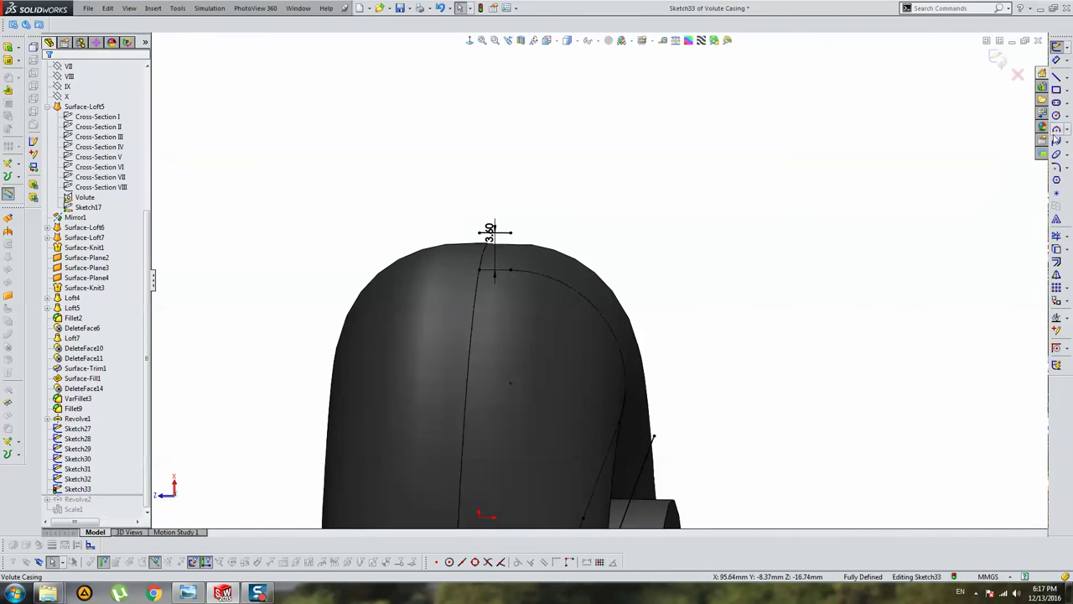
left_click(1057, 128)
left_click(511, 232)
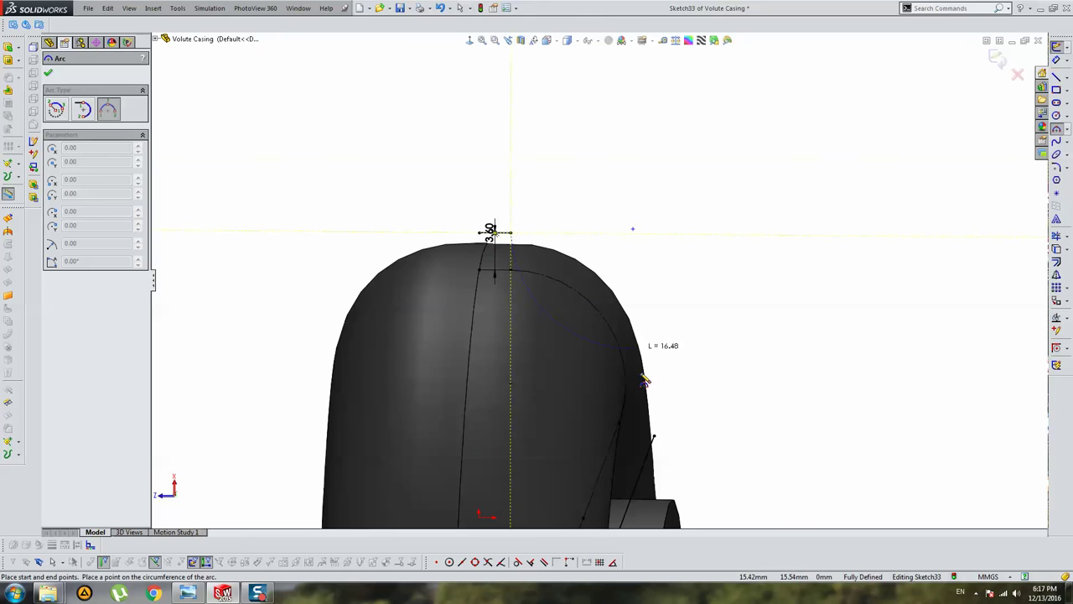
left_click(654, 436)
left_click(674, 336)
key("Escape")
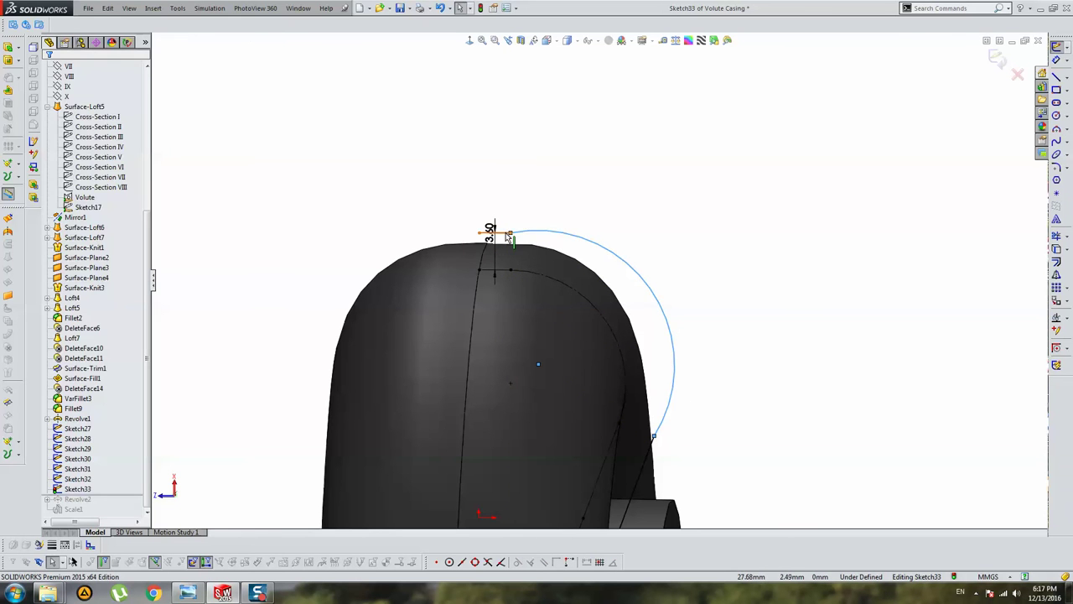
left_click(509, 235, "ctrl")
middle_click_drag(630, 281, 625, 277)
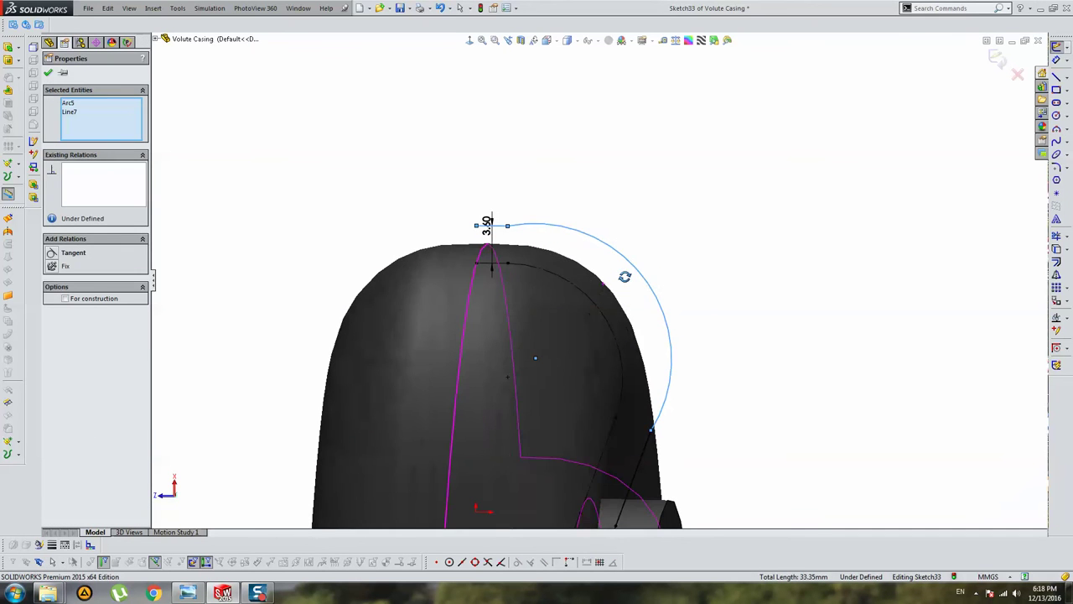
left_click(606, 196)
key("ctrl+z")
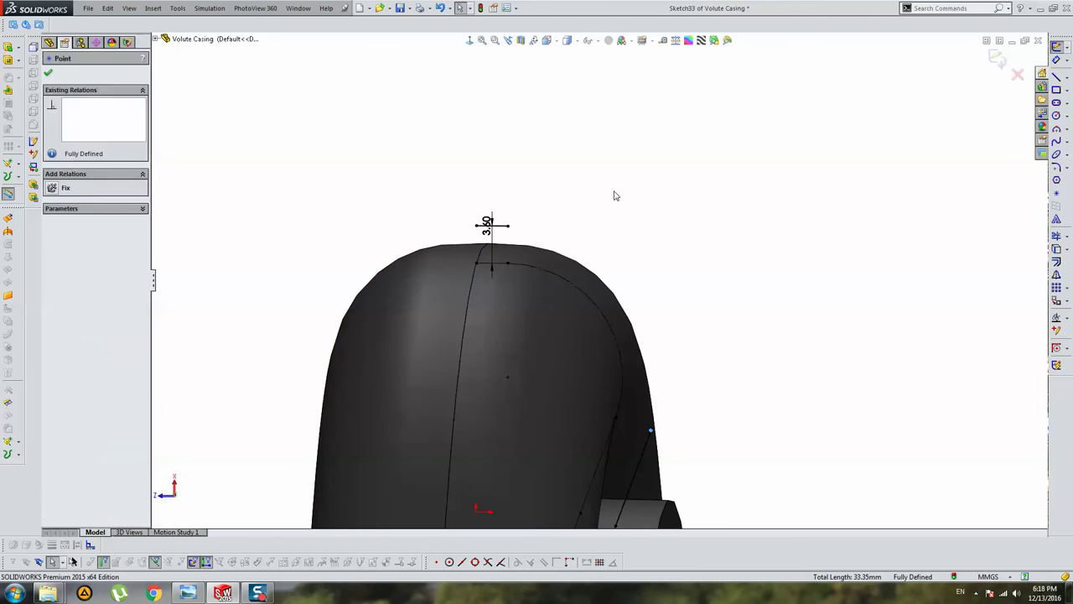
key("ctrl+z")
key("ctrl+z")
Orbit to show the whole narrow body and activate the Line tool
mouse_move(613, 193)
middle_mouse_down()
mouse_move(639, 353)
mouse_move(653, 344)
mouse_move(643, 318)
middle_mouse_up()
left_click(653, 344)
scroll(599, 341, "down", 2)
scroll(526, 208, "down", 2)
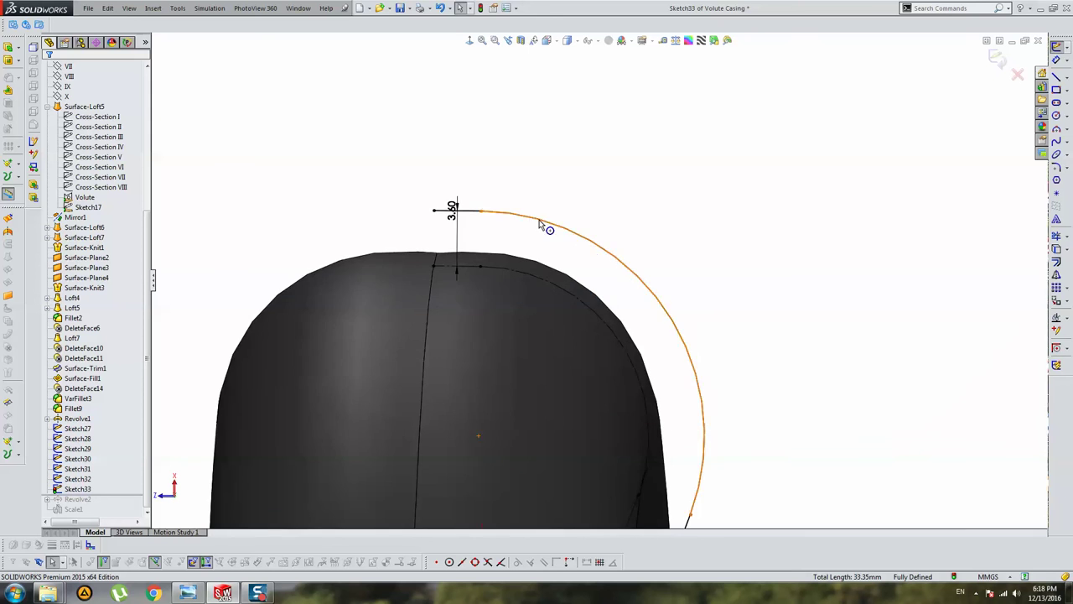
scroll(546, 225, "up", 3)
middle_click_drag(546, 225, 649, 290)
middle_click_drag(682, 252, 694, 272)
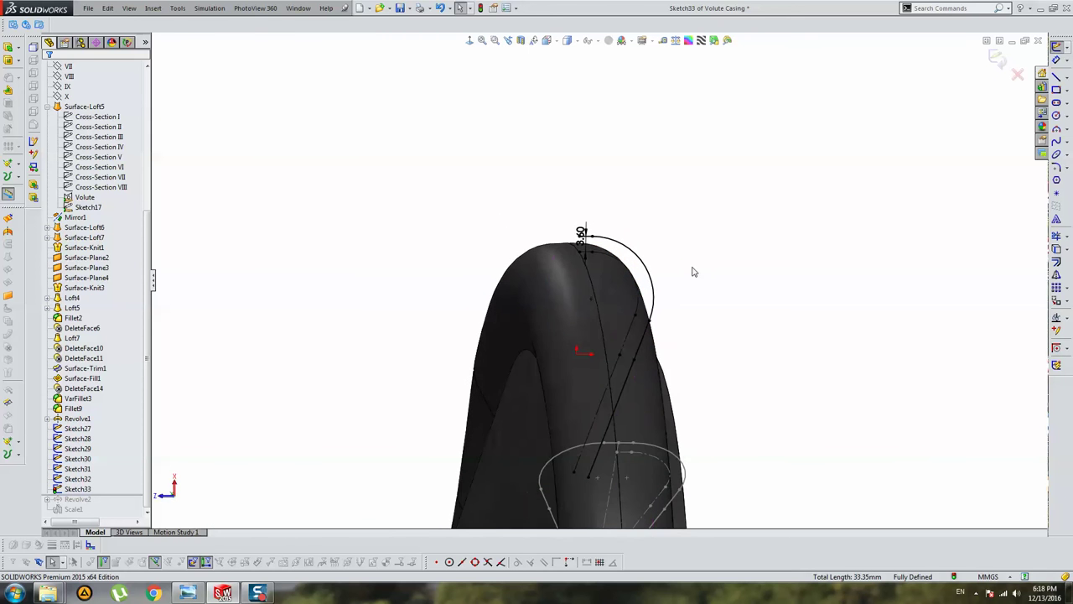
left_click(1056, 76)
scroll(534, 256, "down", 2)
Draw a vertical line from the arc's top point down to near the bottom
scroll(533, 255, "down", 2)
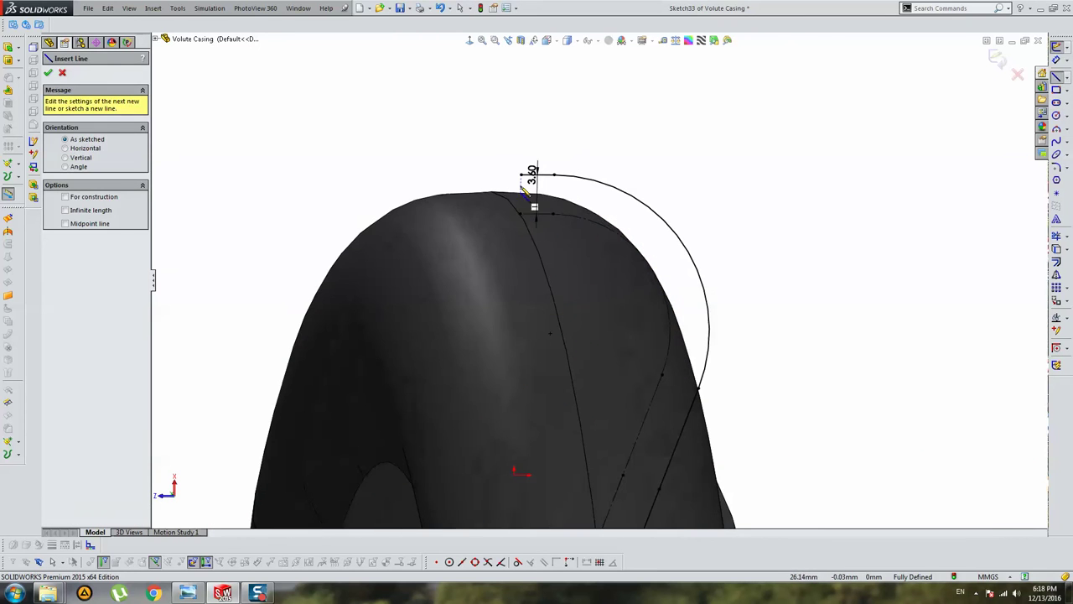
left_click(537, 188)
scroll(582, 371, "up", 3)
scroll(551, 456, "down", 2)
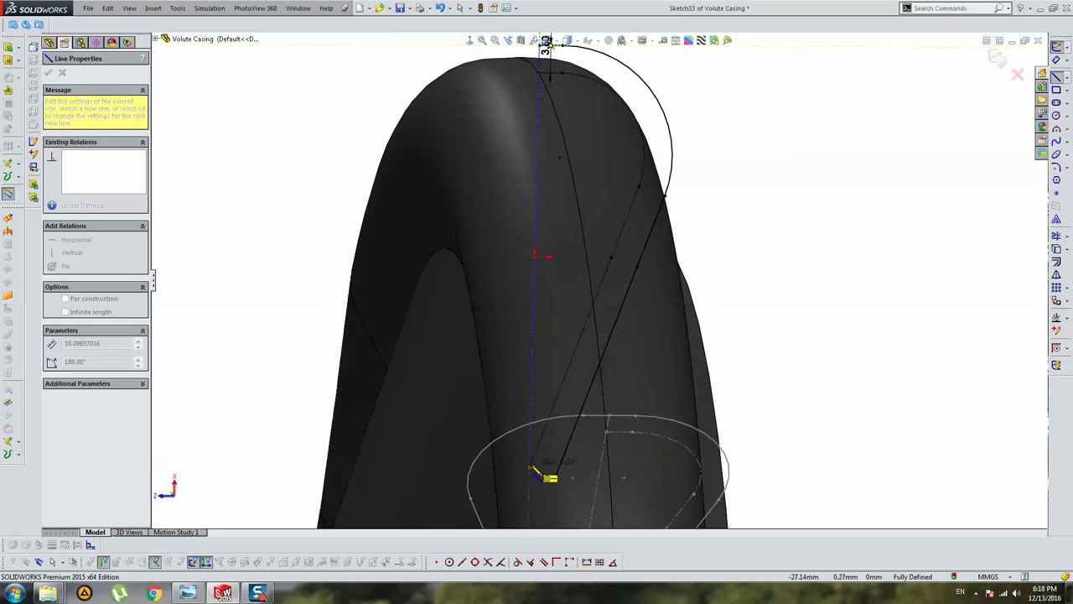
left_click(529, 467)
key("Escape")
left_click(533, 130)
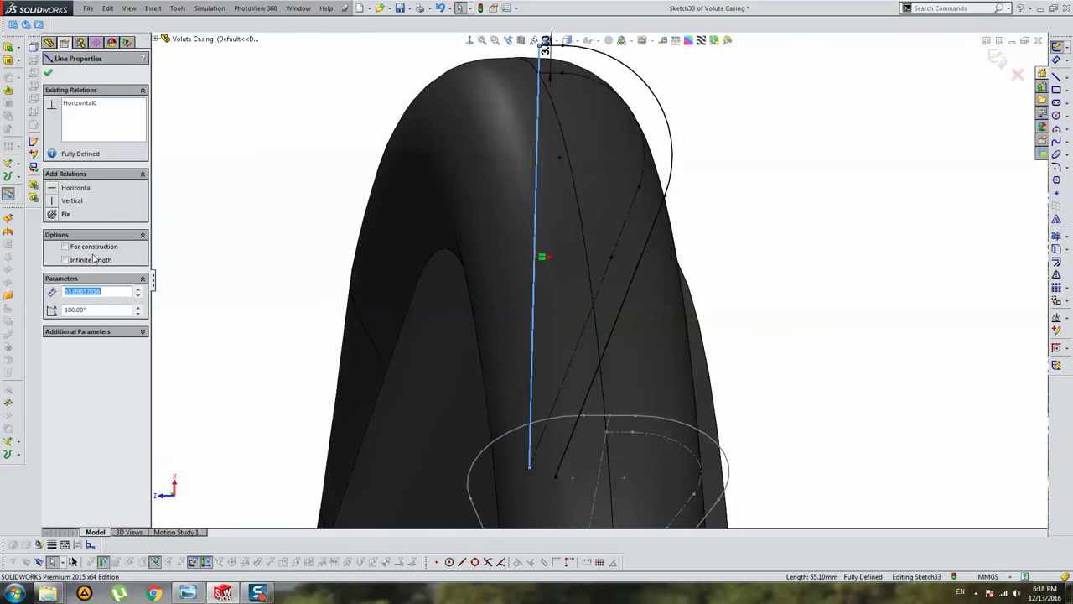
key("Escape")
scroll(604, 276, "up", 3)
Mirror Line7, Arc3, Line8 and Line9 about the vertical Line10
left_click(1056, 274)
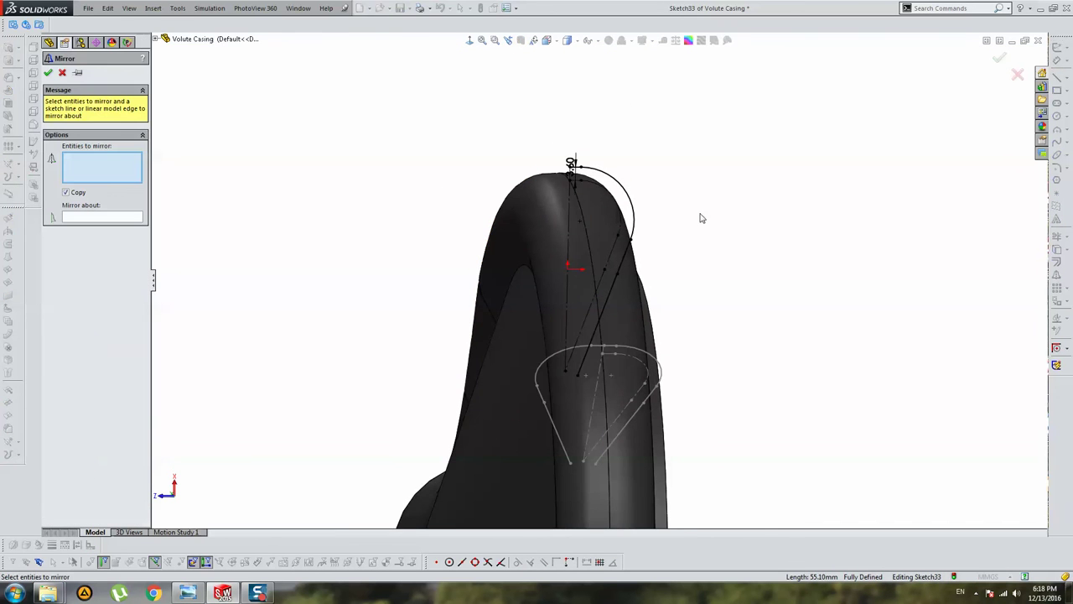
scroll(486, 206, "down", 3)
scroll(578, 189, "down", 2)
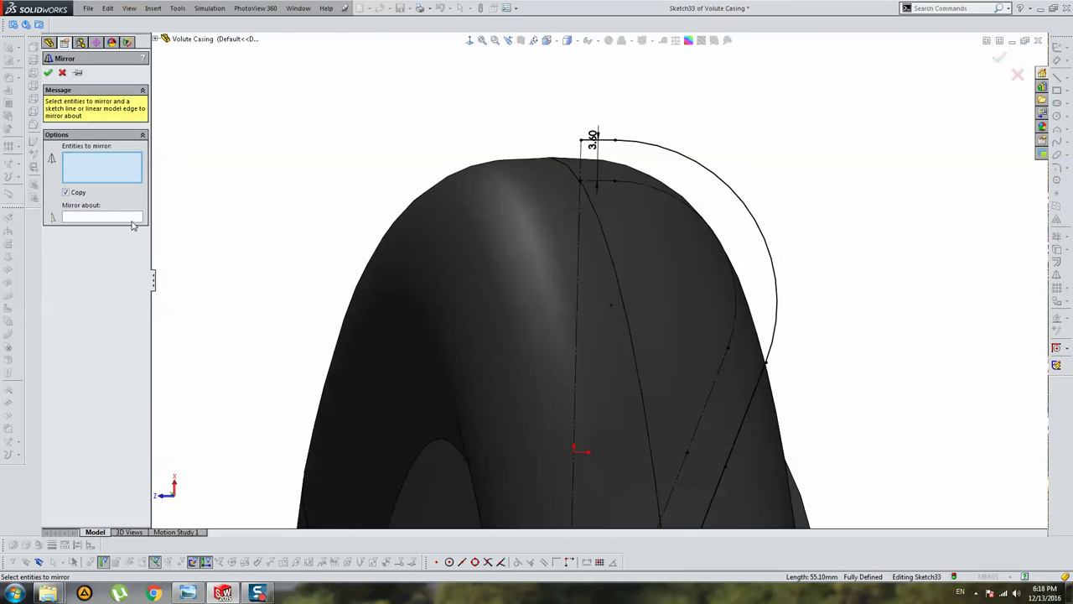
left_click(580, 159)
left_click(127, 177)
left_click(600, 140)
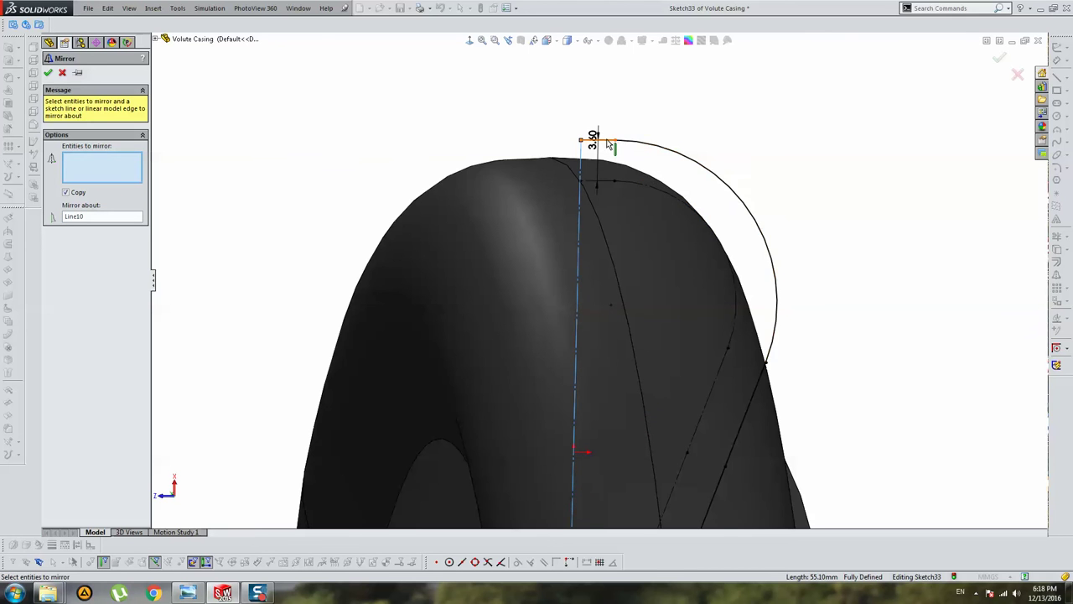
left_click(633, 143)
scroll(597, 281, "up", 2)
left_click(701, 344)
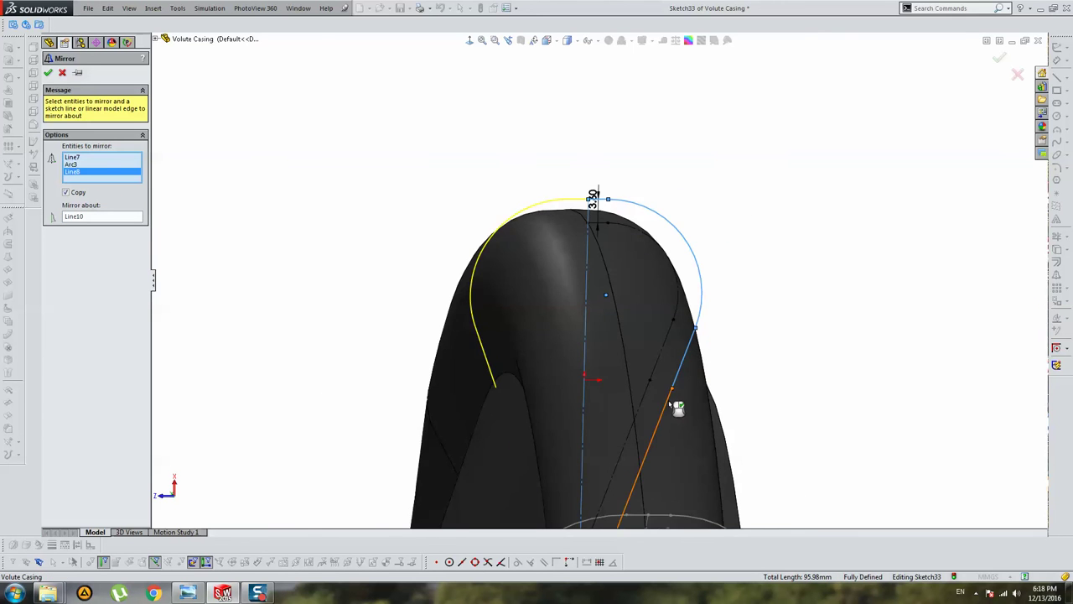
left_click(678, 412)
scroll(685, 347, "up", 2)
right_click(701, 340)
middle_click_drag(639, 345, 659, 412)
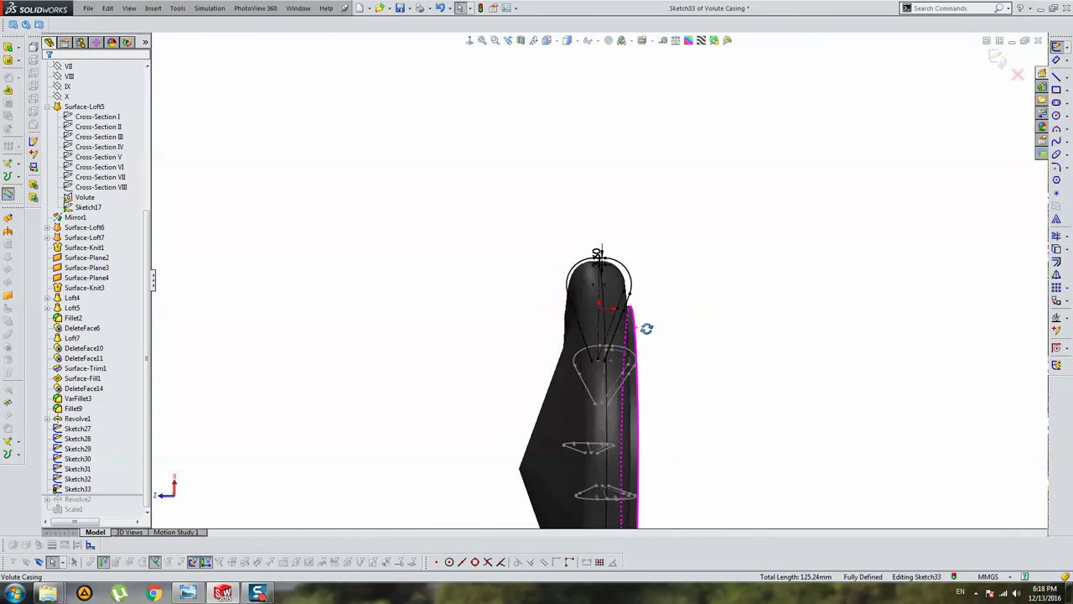
Exit Sketch33 and inspect Cross-Section VII on the casing
left_click(997, 58)
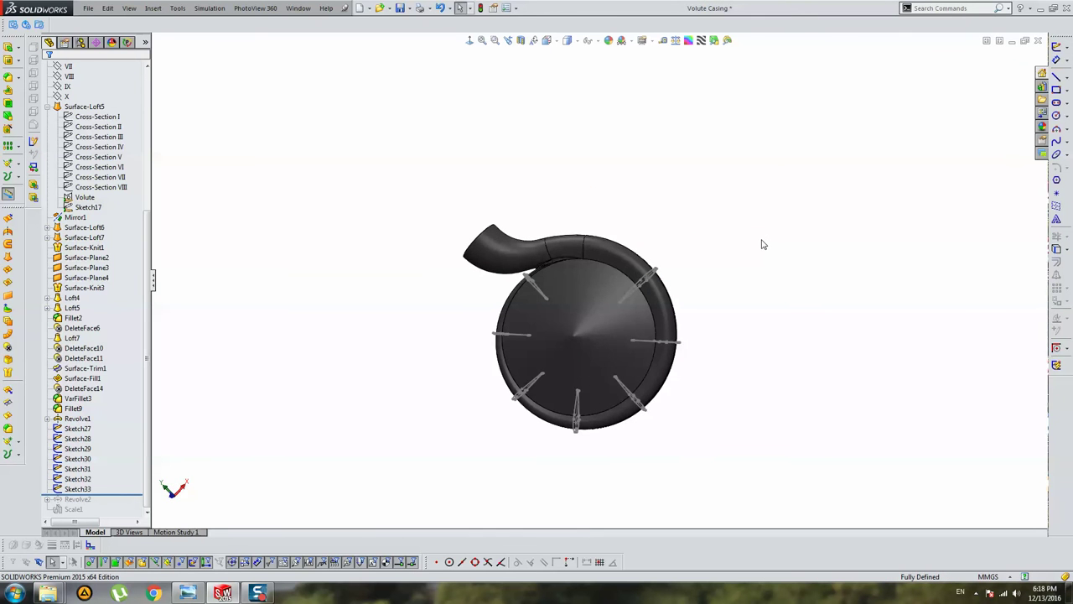
mouse_move(578, 318)
middle_mouse_down()
mouse_move(597, 288)
mouse_move(558, 275)
middle_mouse_up()
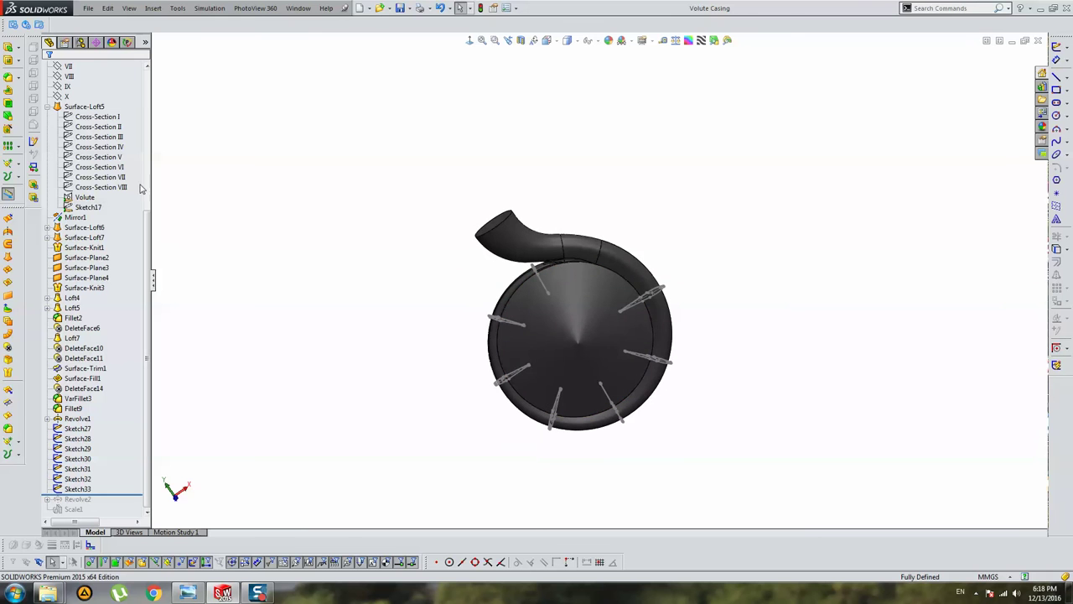
left_click(109, 177)
scroll(148, 200, "up", 1)
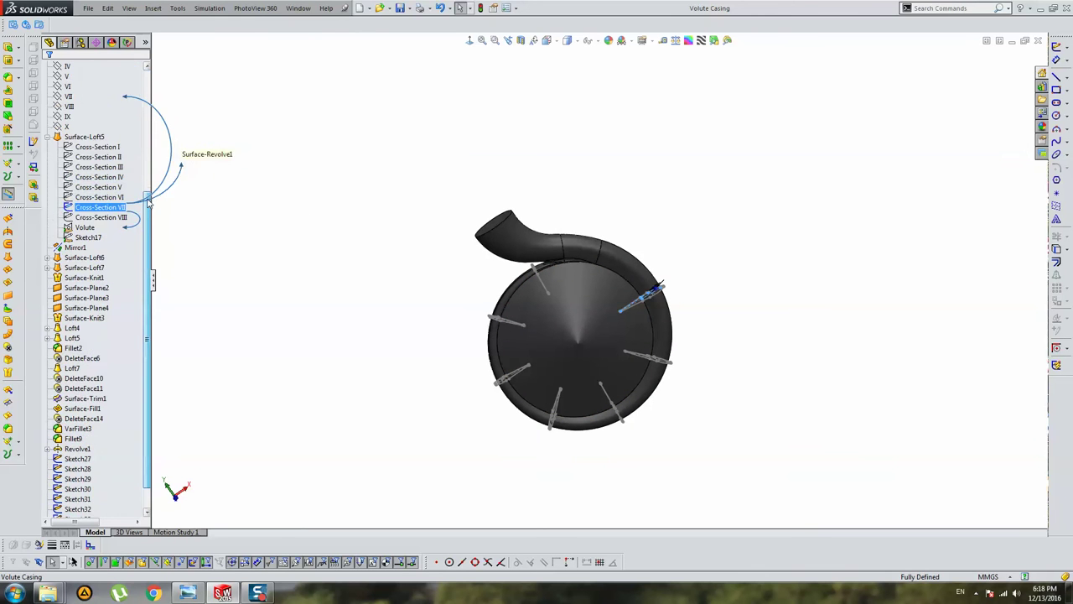
scroll(147, 201, "up", 1)
left_click(384, 173)
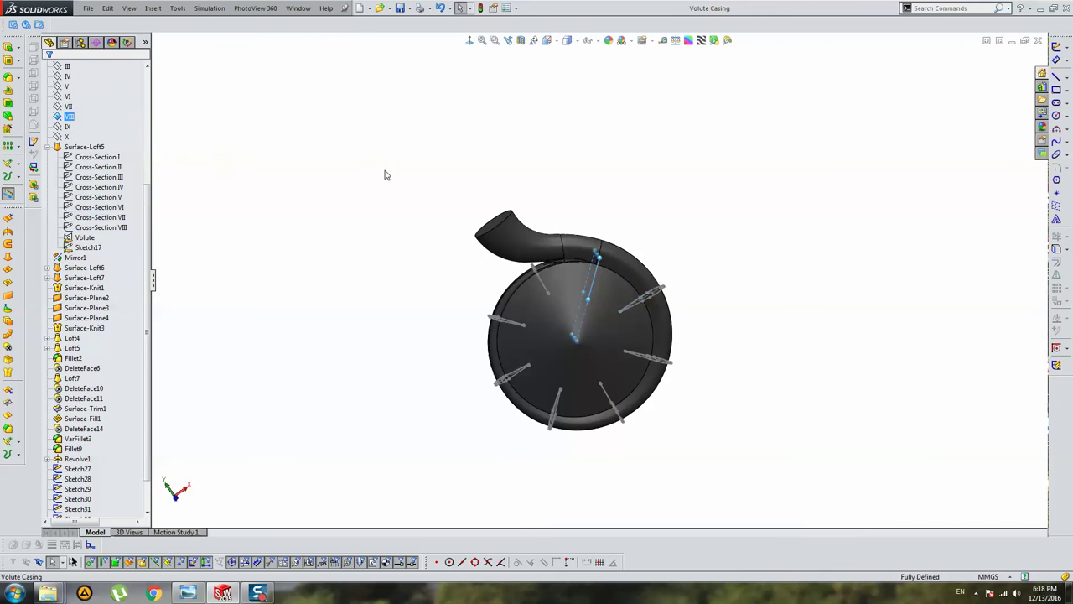
middle_click_drag(384, 173, 475, 173)
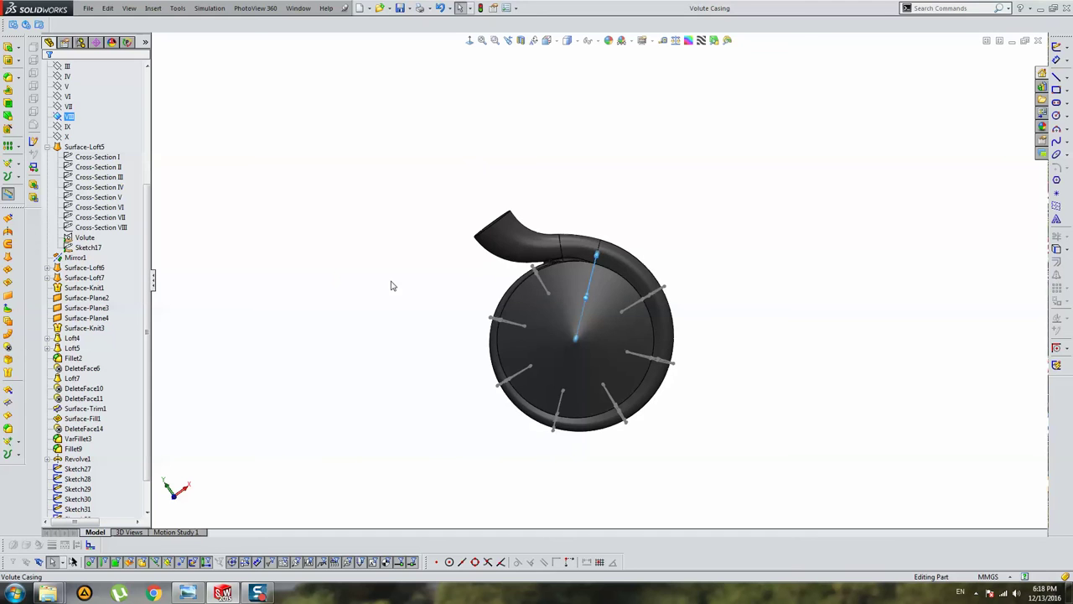
scroll(696, 315, "down", 4)
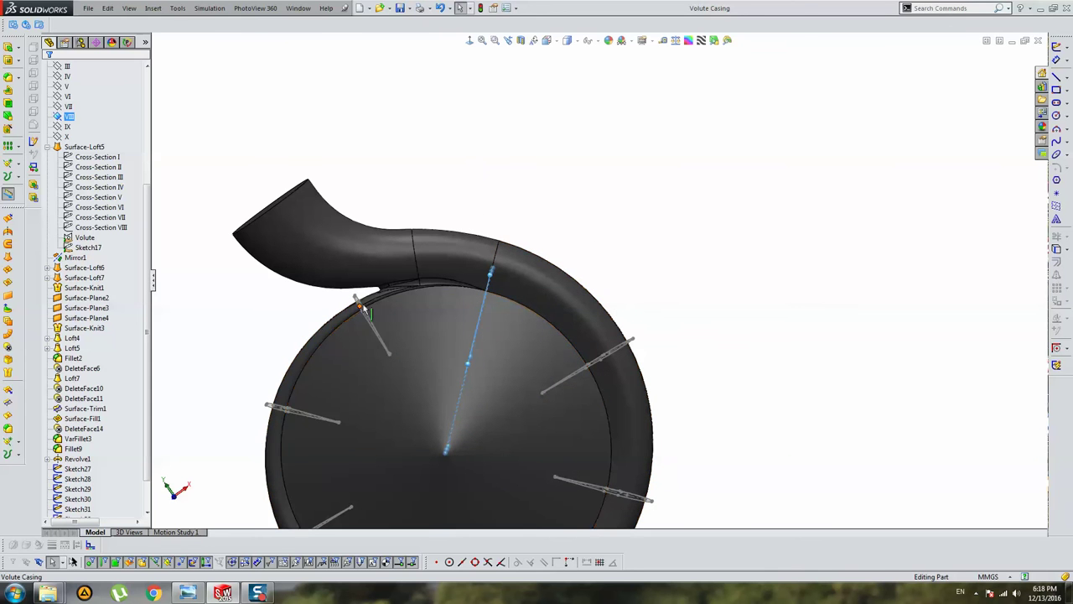
Start Sketch34, convert the volute's top edge into an arc and offset it
left_click(519, 228)
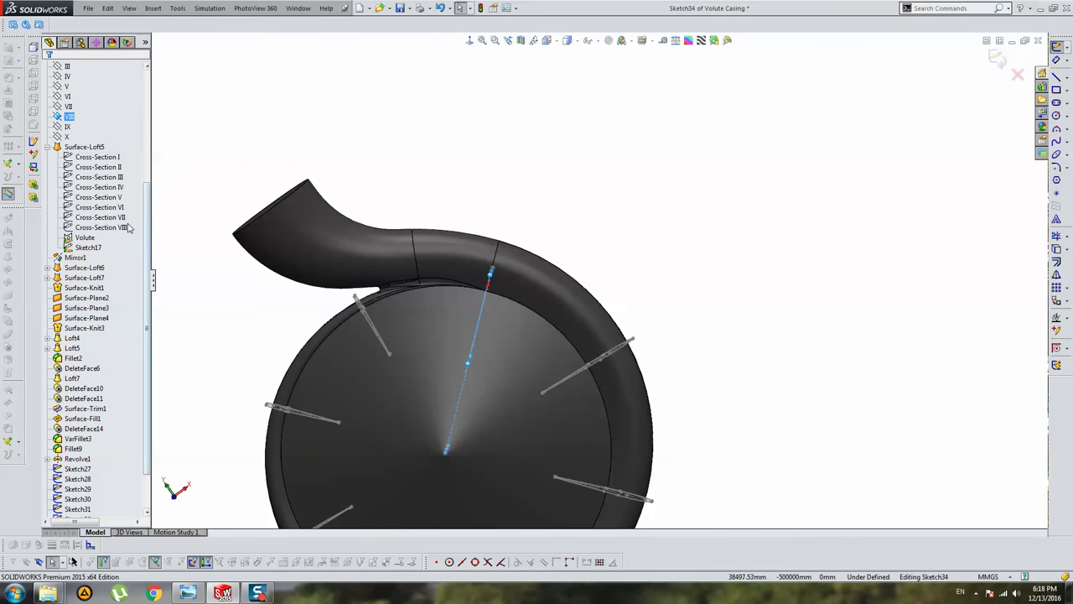
left_click(1057, 263)
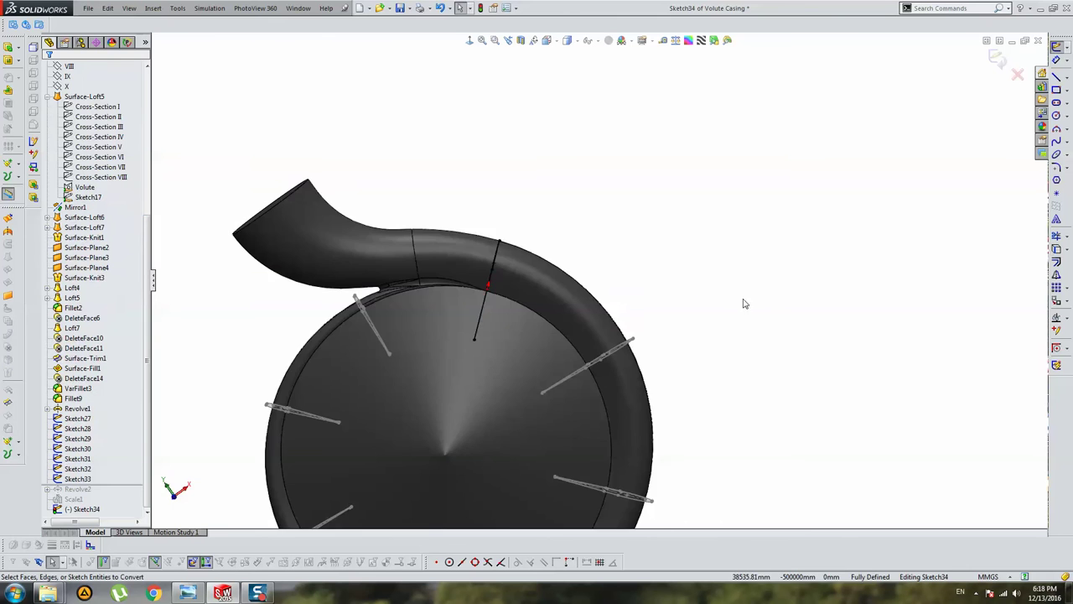
middle_click_drag(743, 304, 643, 280)
scroll(628, 295, "down", 3)
left_click(582, 261)
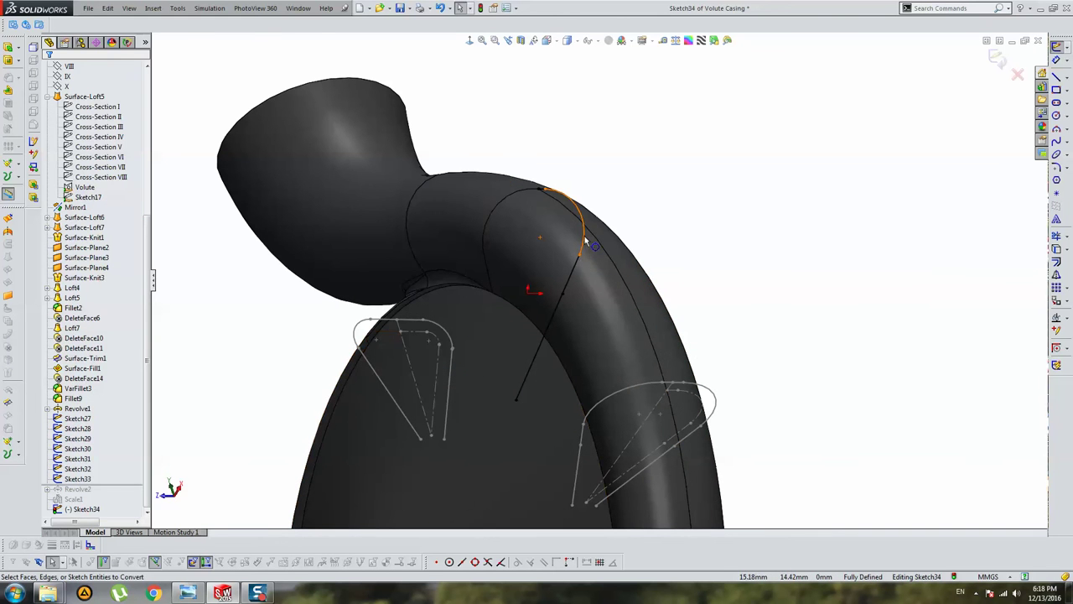
left_click(1056, 262)
left_click(794, 256)
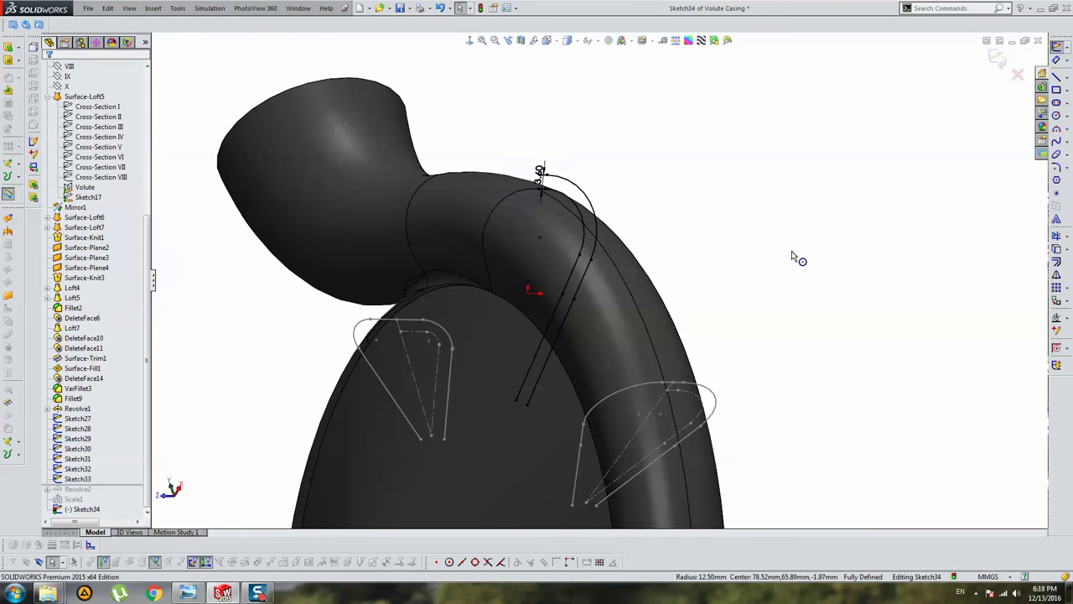
Turn the offset arc and line chain into construction geometry
right_click(569, 288)
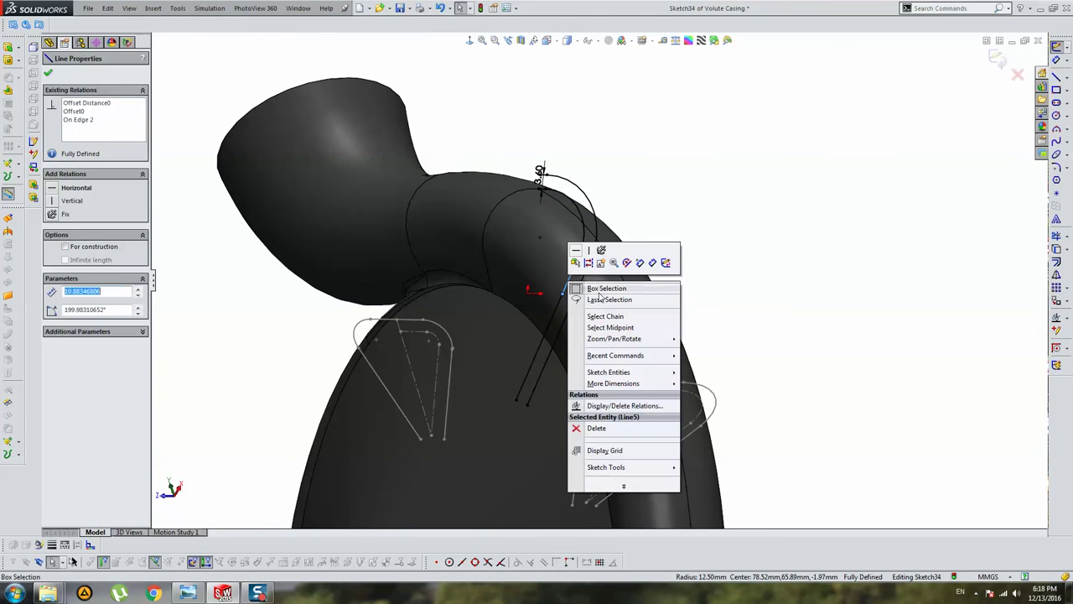
left_click(597, 316)
left_click(85, 286)
left_click(749, 138)
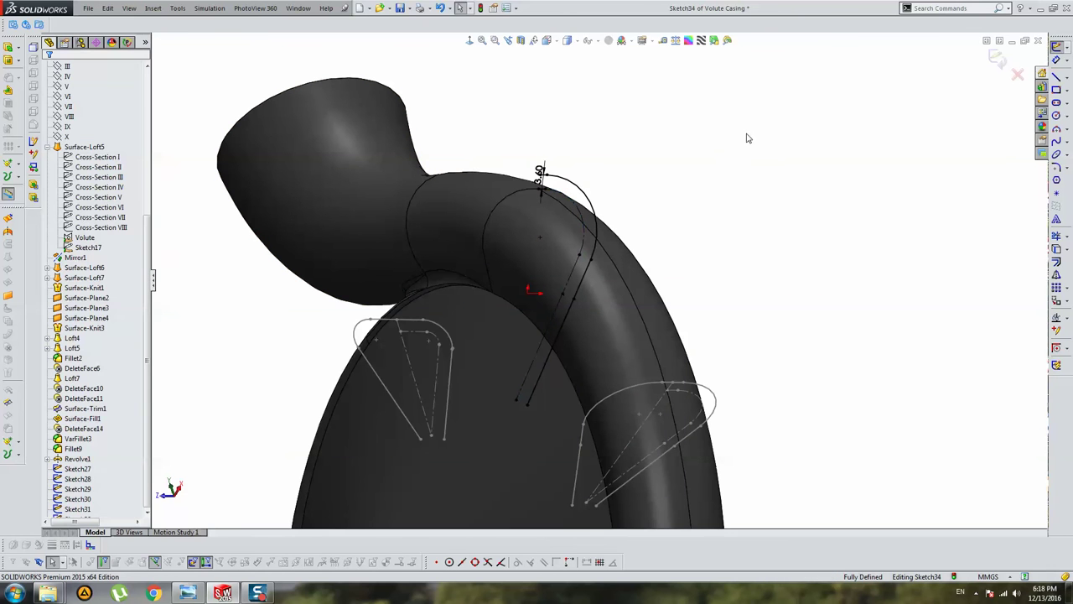
Draw a vertical centerline down from the top arc's endpoint below the casing rim
key("l")
scroll(470, 210, "up", 3)
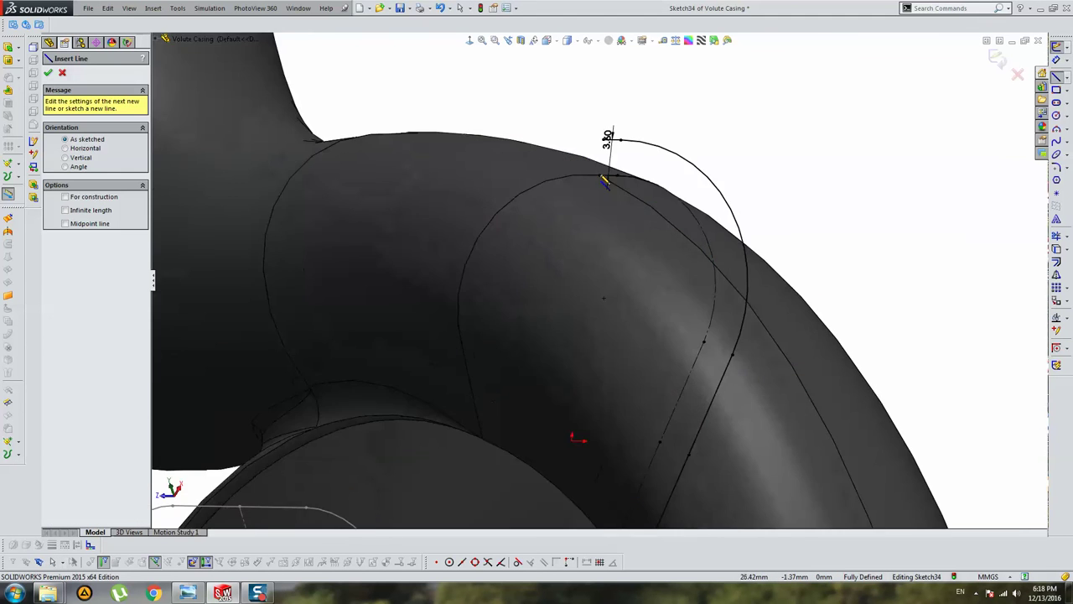
left_click(613, 139)
middle_click_drag(612, 139, 576, 457)
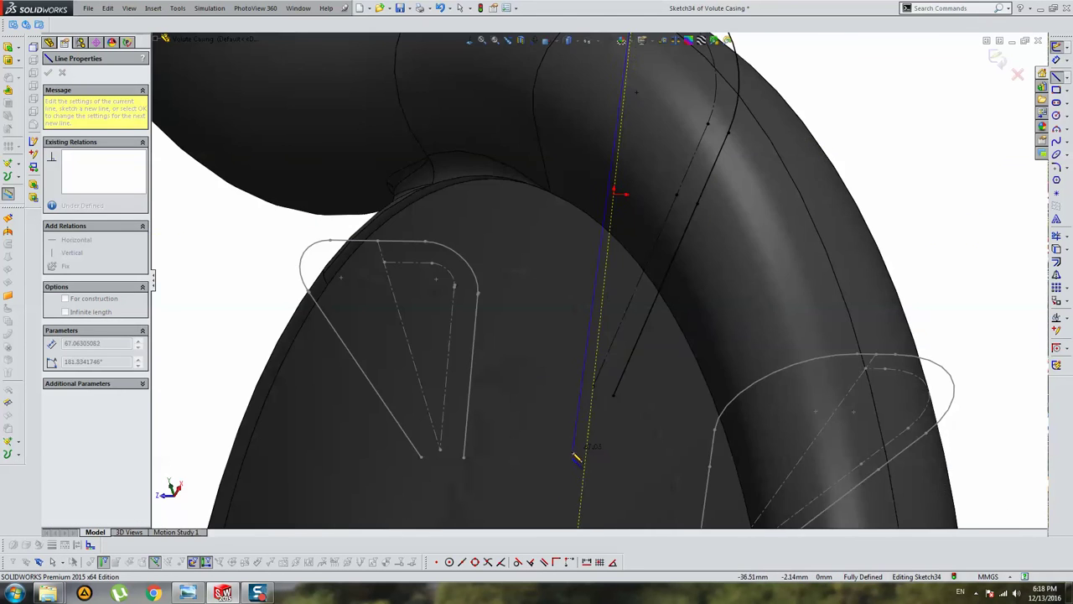
left_click(594, 387)
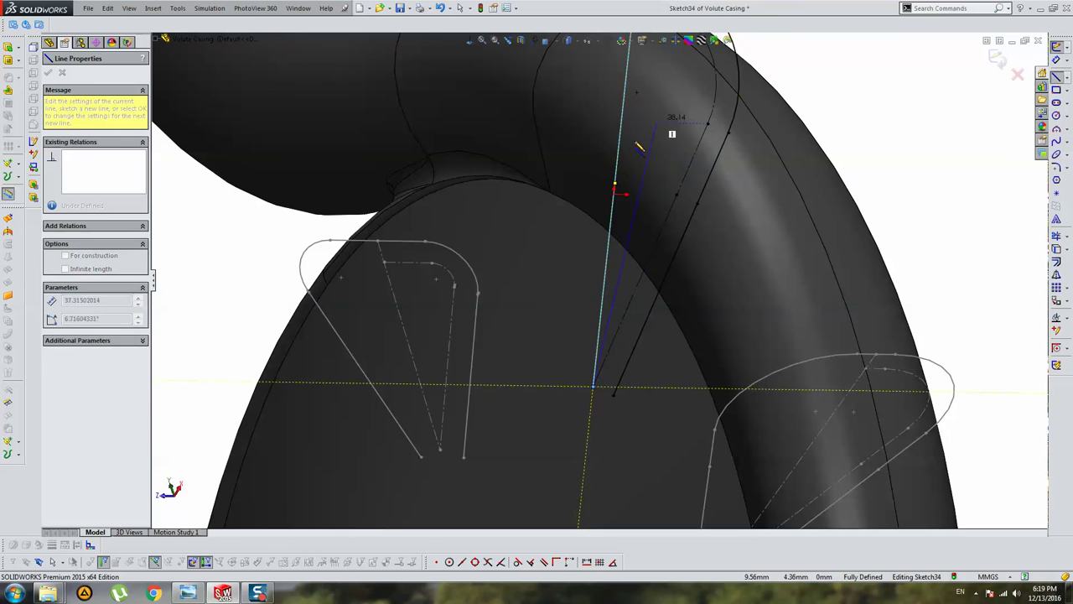
key("Escape")
left_click(617, 143)
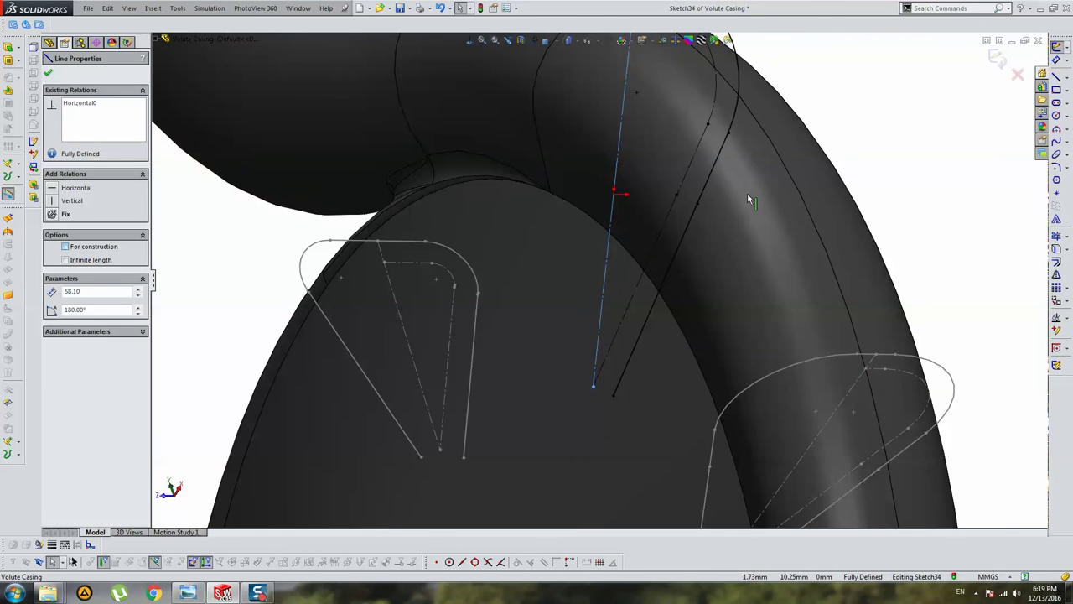
Mirror Line7, Arc3, Line8 and the remaining side line about centerline Line10
key("Escape")
scroll(1009, 203, "down", 5)
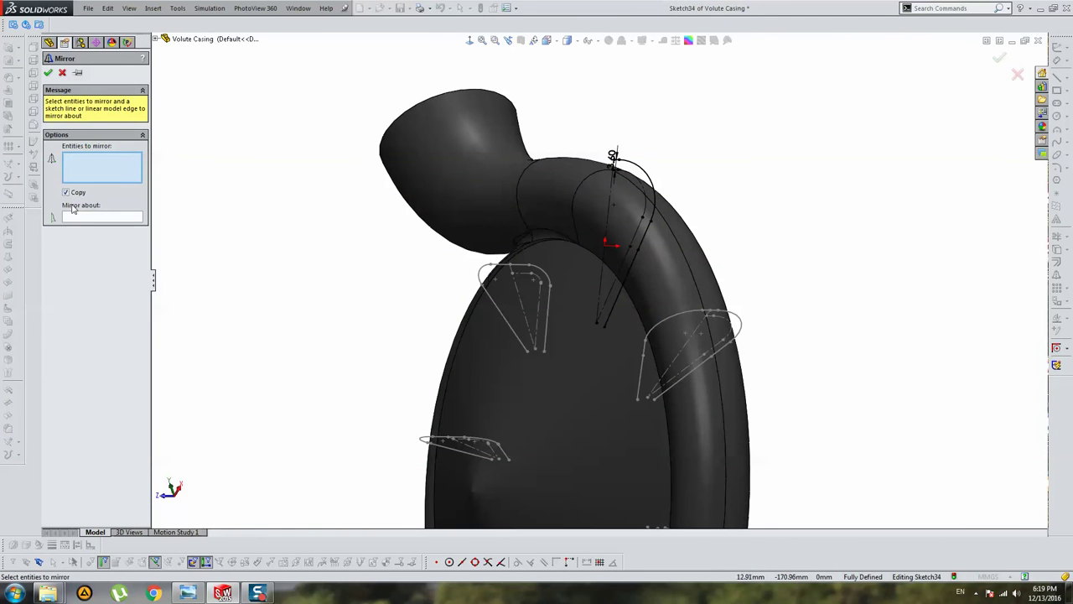
key("Tab")
left_click(615, 191)
scroll(616, 168, "down", 3)
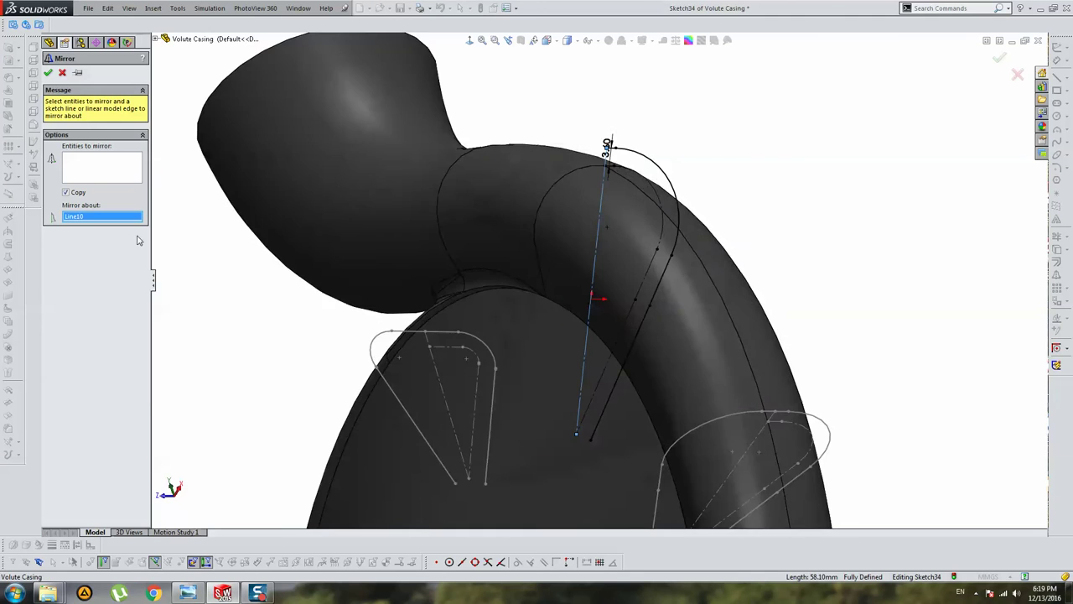
scroll(648, 135, "down", 2)
left_click(625, 143)
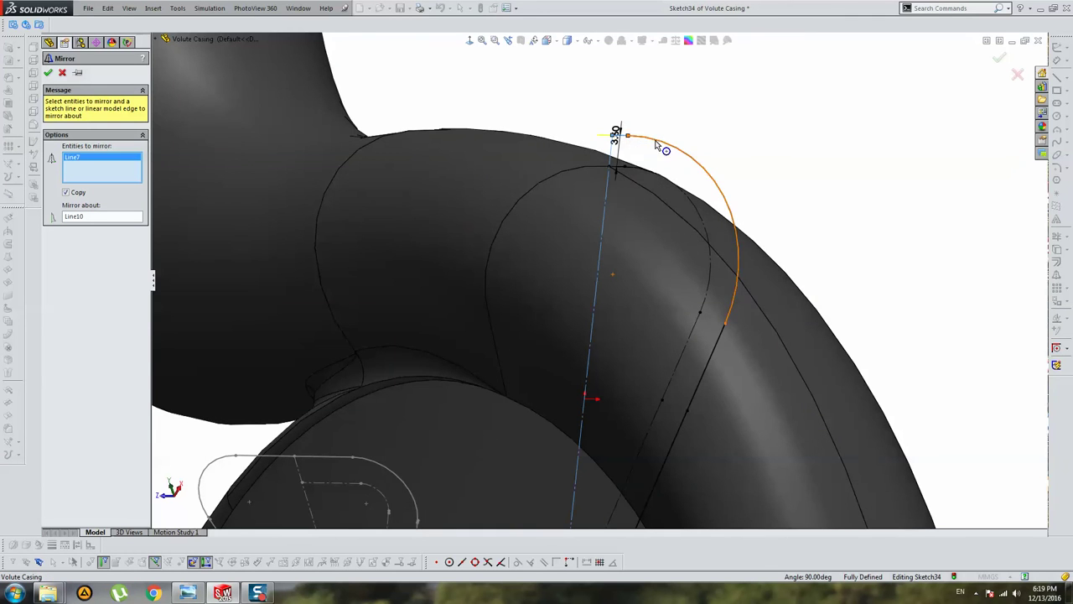
left_click(659, 145)
scroll(725, 331, "up", 2)
left_click(660, 334)
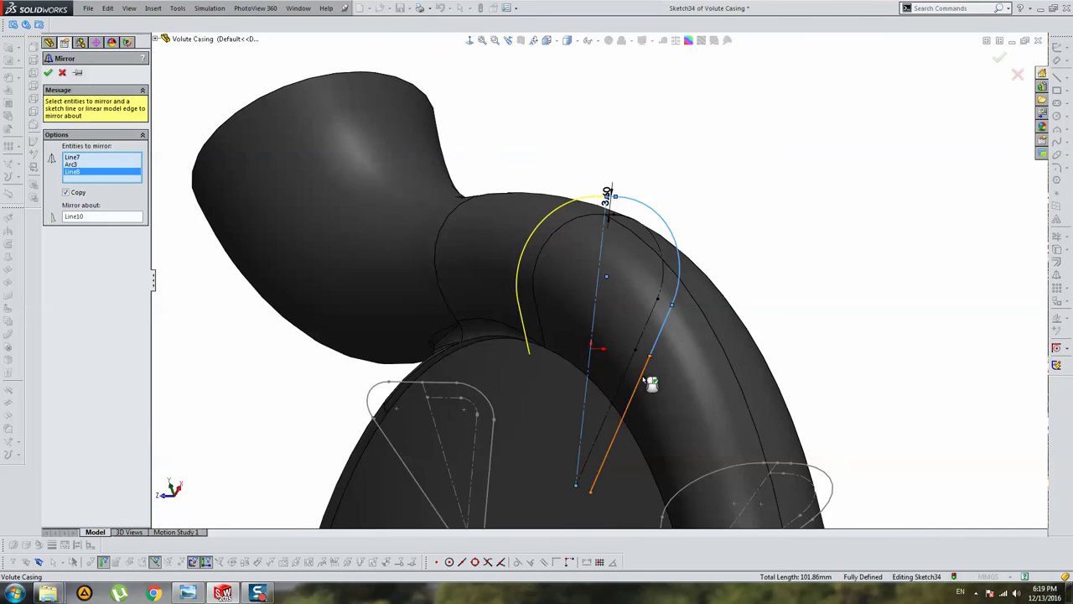
left_click(648, 379)
scroll(668, 355, "up", 2)
right_click(696, 340)
View the sketch normal with Ctrl+8 and orbit toward the outlet to inspect the profile
key("ctrl+8")
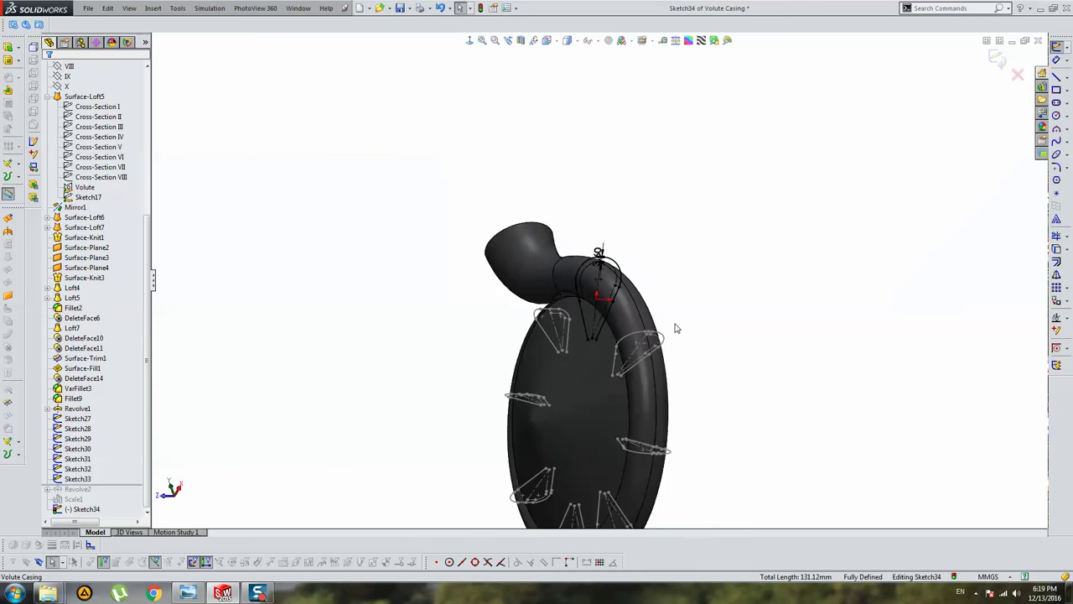
middle_click_drag(708, 340, 692, 390)
scroll(596, 227, "down", 4)
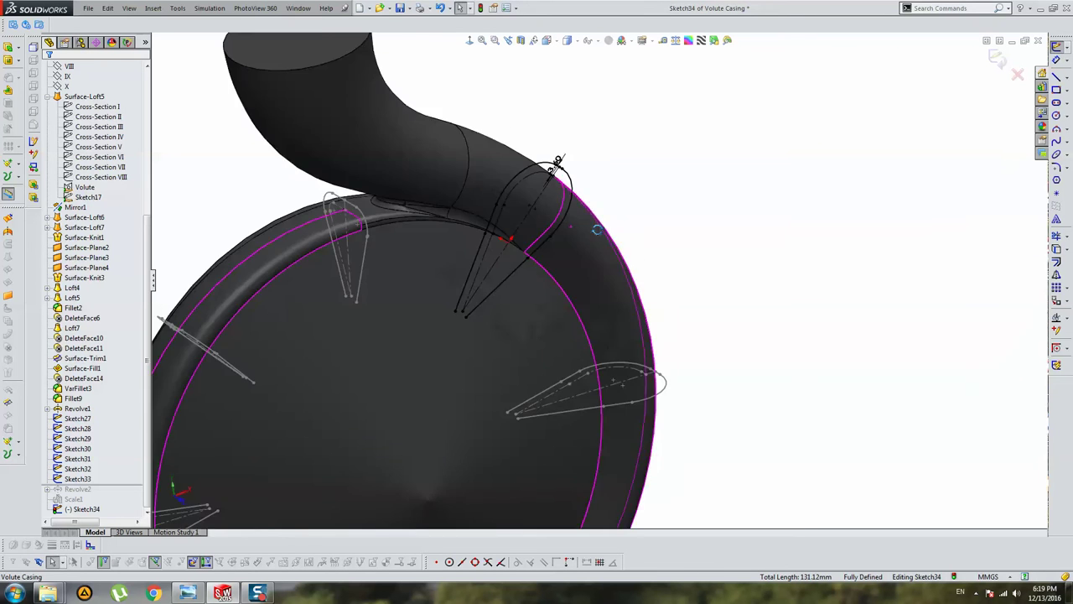
mouse_move(597, 227)
middle_mouse_down()
mouse_move(629, 247)
mouse_move(570, 230)
middle_mouse_up()
Exit Sketch34 and review Sketch17's circle and the view display options
left_click(997, 58)
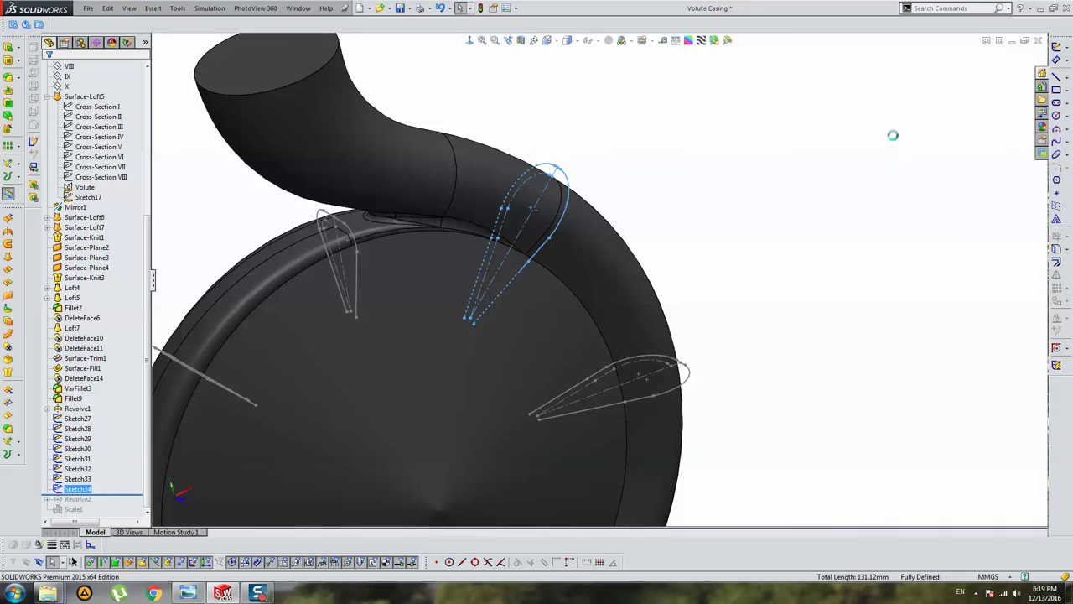
scroll(697, 328, "up", 5)
mouse_move(696, 328)
middle_mouse_down()
mouse_move(655, 254)
mouse_move(703, 255)
mouse_move(637, 260)
middle_mouse_up()
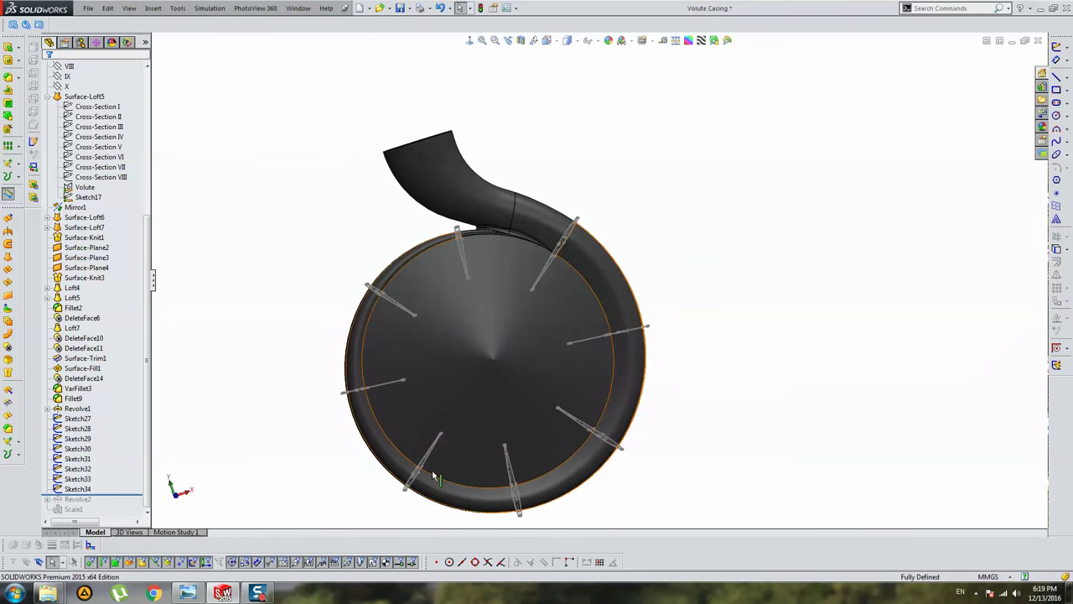
middle_click_drag(439, 252, 457, 255)
left_click(87, 197)
left_click(108, 288)
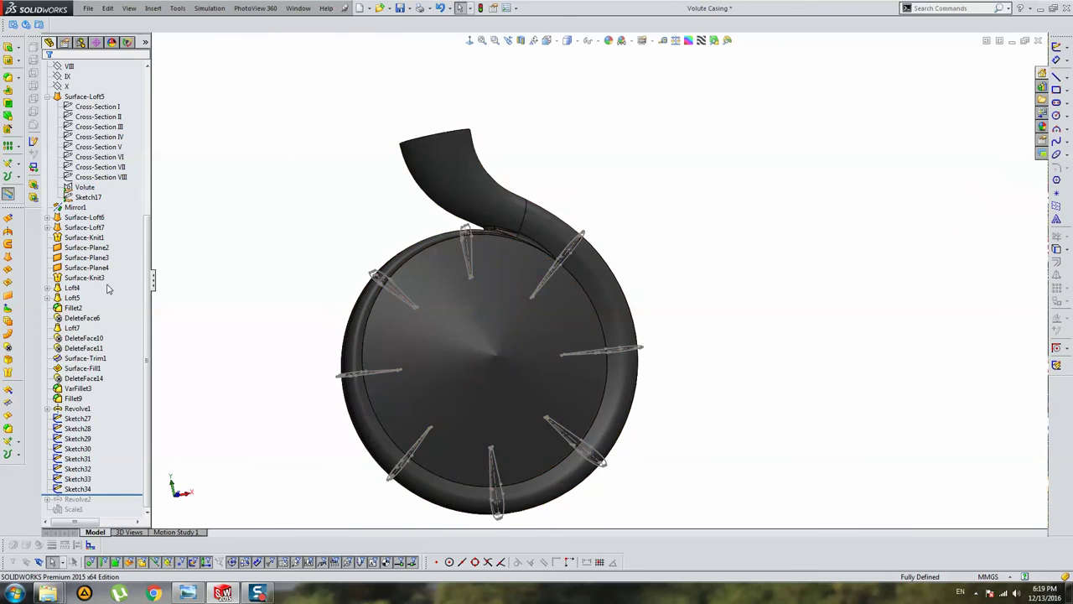
left_click(128, 8)
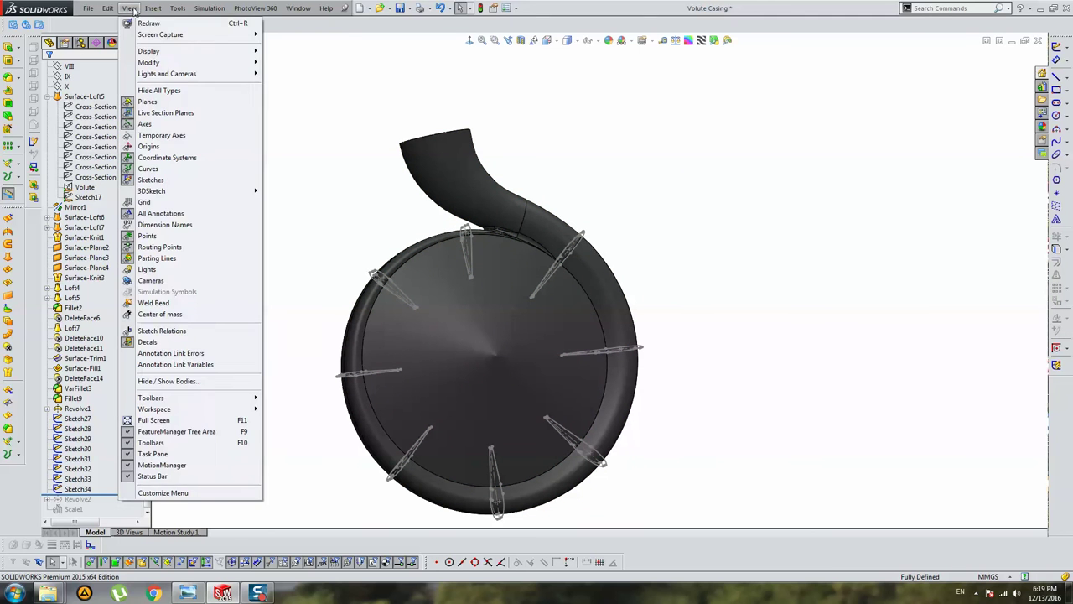
left_click(311, 168)
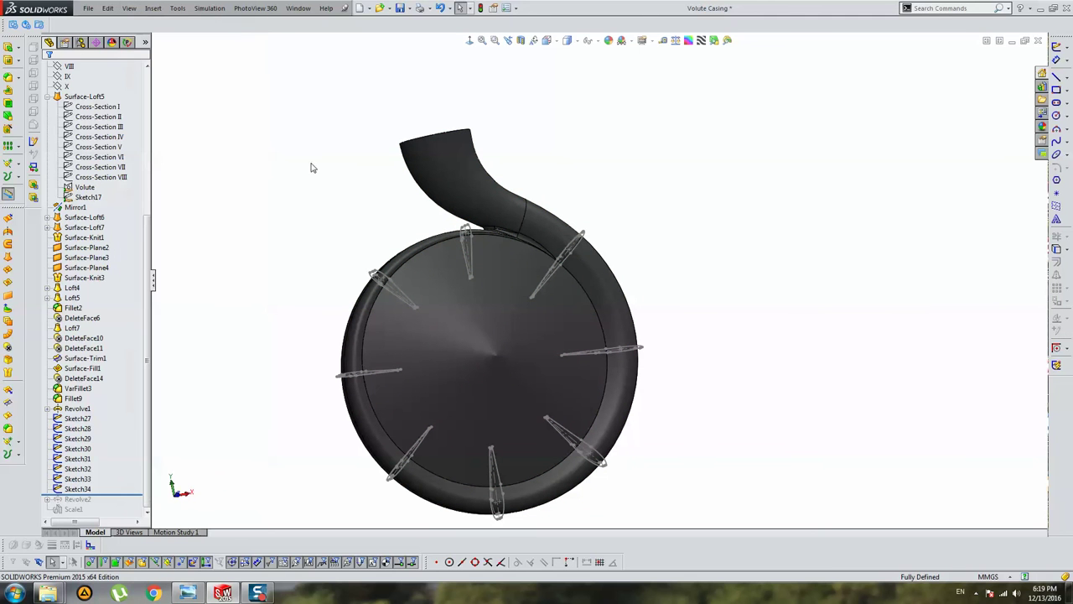
Inspect the outlet pipe and the Volute sketch dimensions inside Surface-Loft7
left_click(423, 174)
left_click(549, 225)
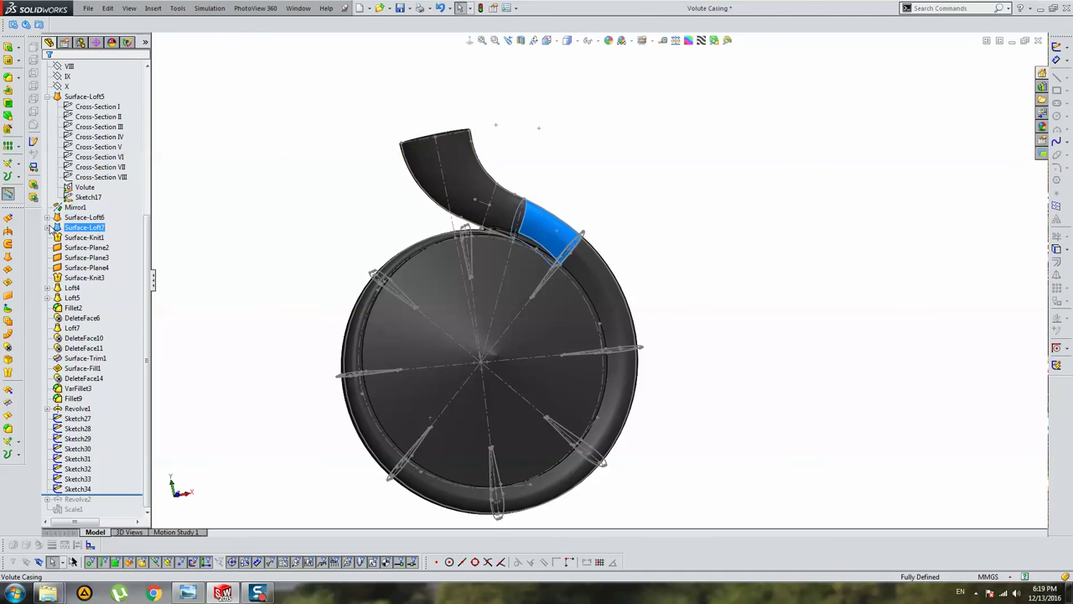
left_click(48, 227)
left_click(86, 249)
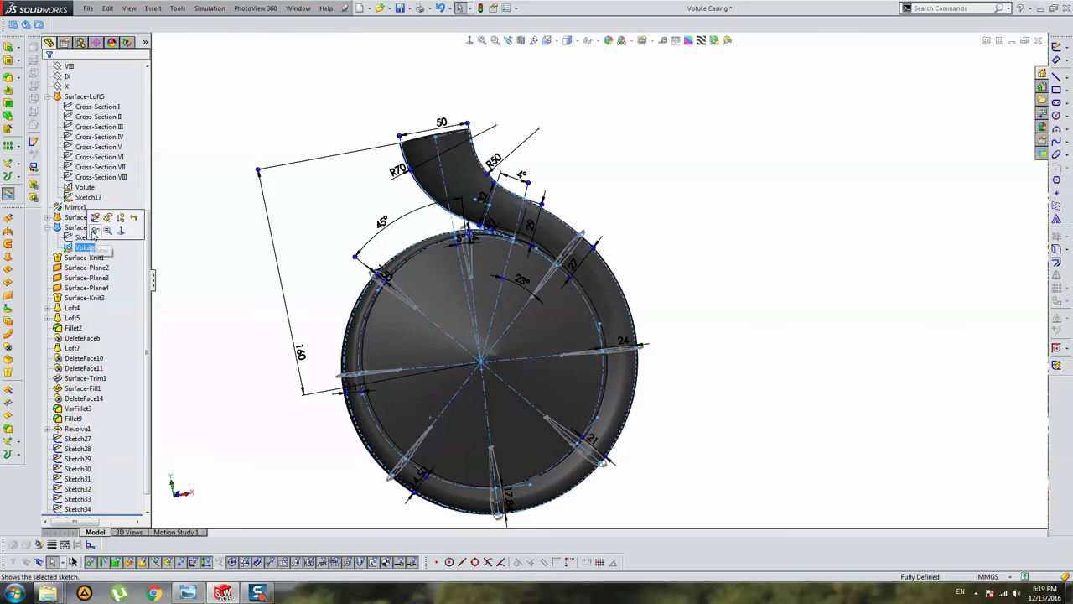
key("Escape")
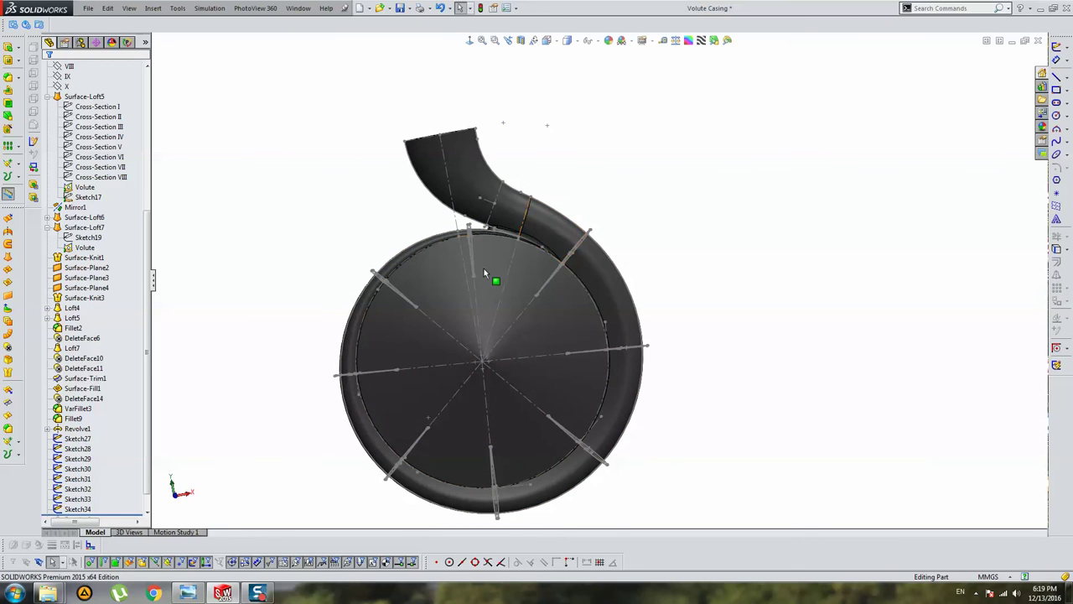
mouse_move(575, 253)
middle_mouse_down()
mouse_move(843, 294)
mouse_move(529, 267)
mouse_move(642, 271)
mouse_move(566, 275)
middle_mouse_up()
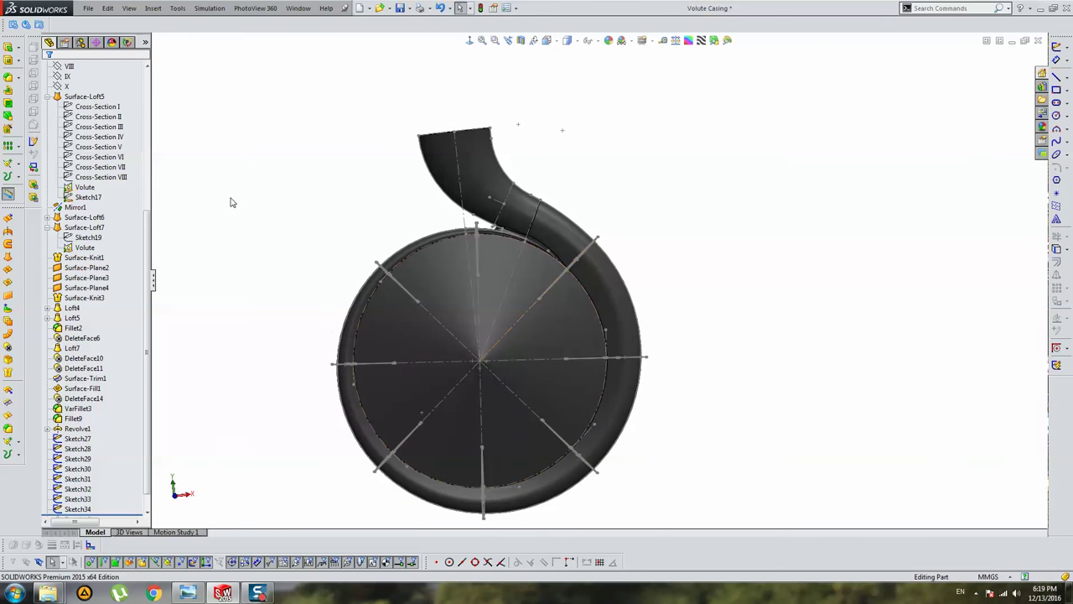
Collapse Surface-Loft5 and start Sketch35 on the Front Plane
left_click(47, 96)
scroll(92, 143, "up", 3)
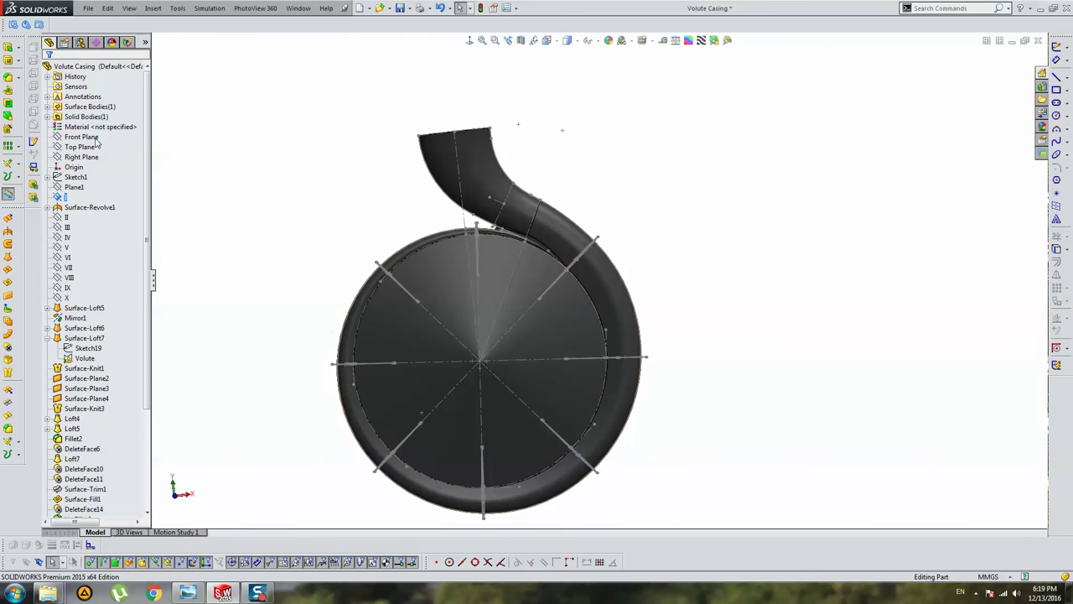
left_click(93, 138)
left_click(1054, 48)
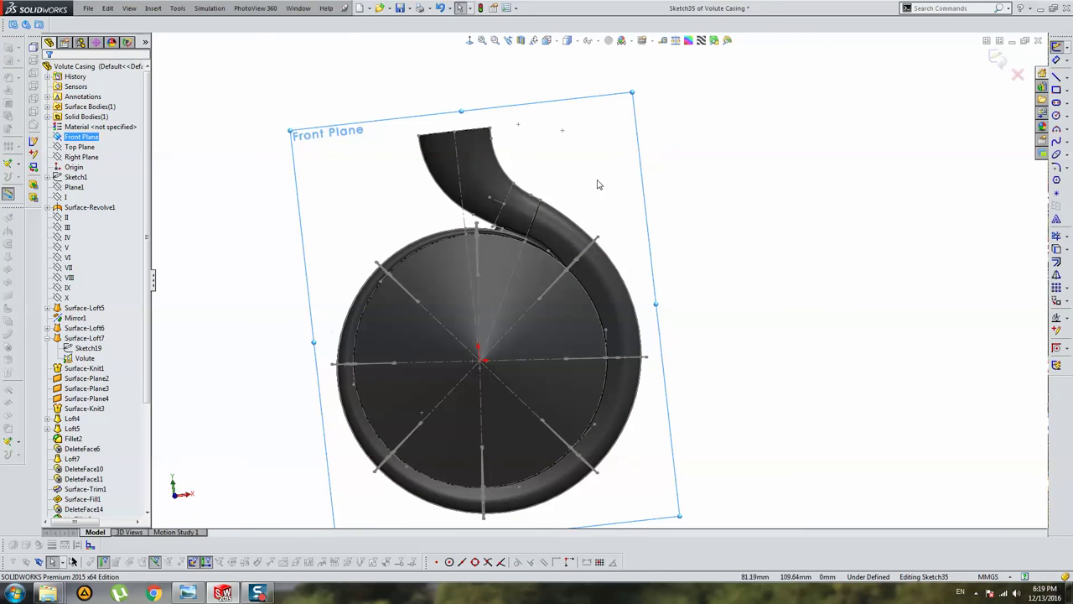
Face the Front Plane and draw a three-point arc above the rim
left_click(495, 41)
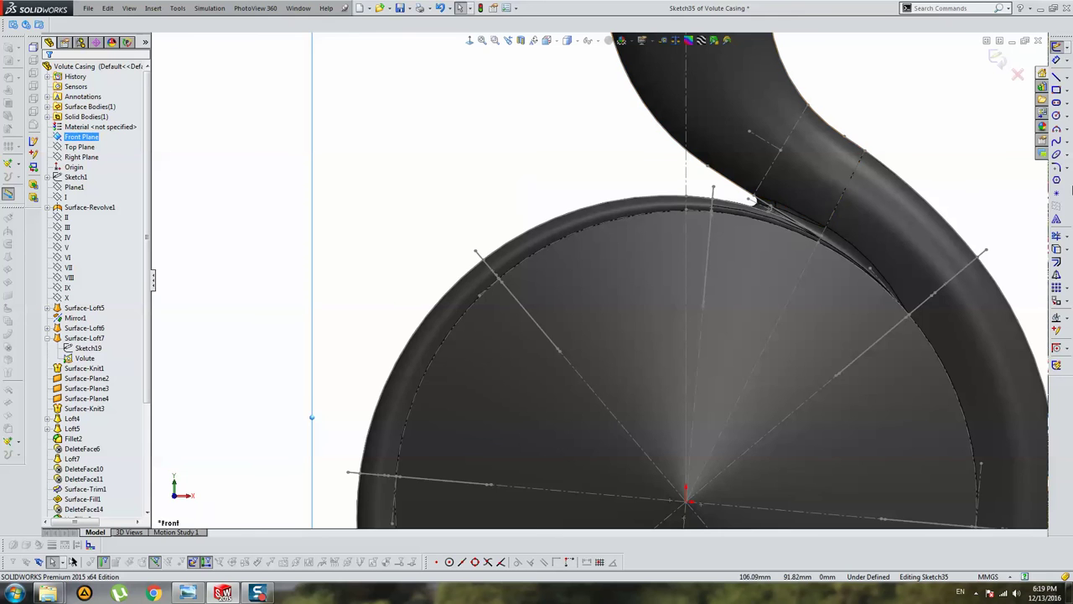
left_click(1058, 141)
scroll(704, 184, "down", 2)
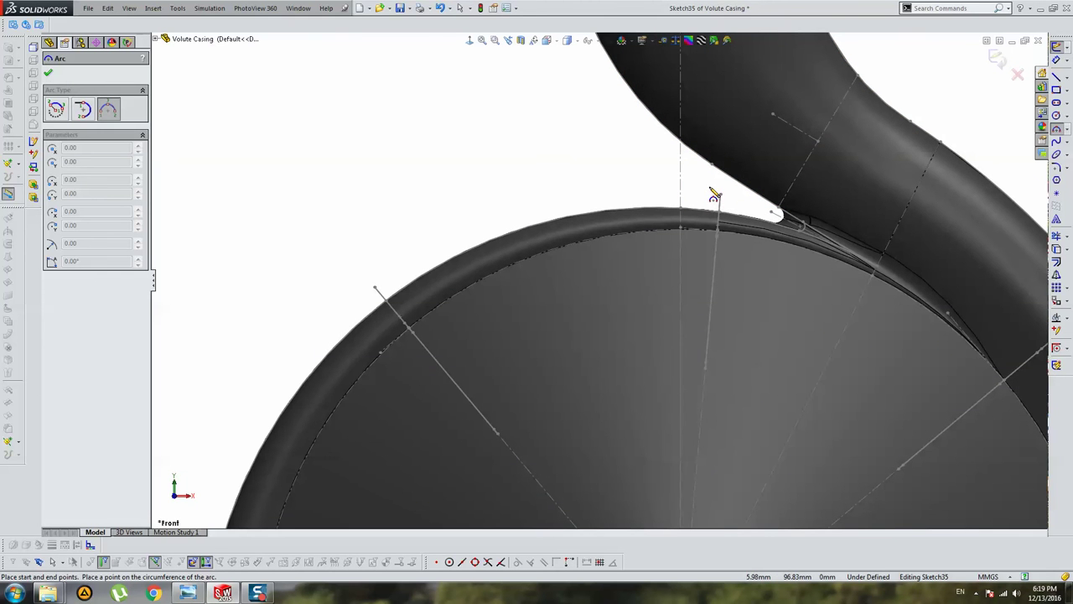
left_click(369, 252)
left_click(438, 211)
key("Escape")
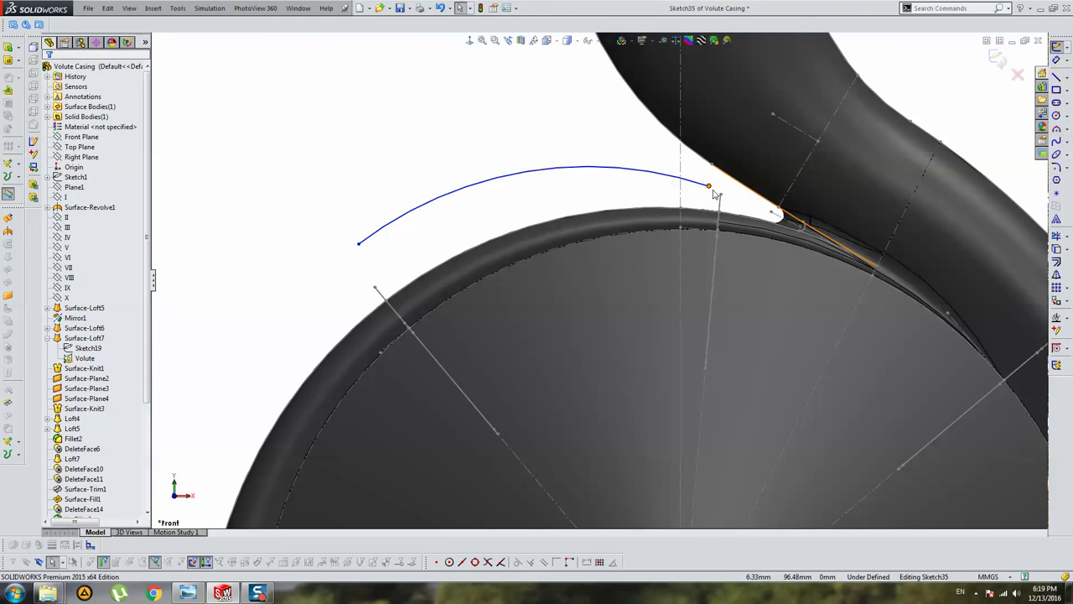
Make both arc end points pierce the two guide lines
scroll(711, 191, "down", 2)
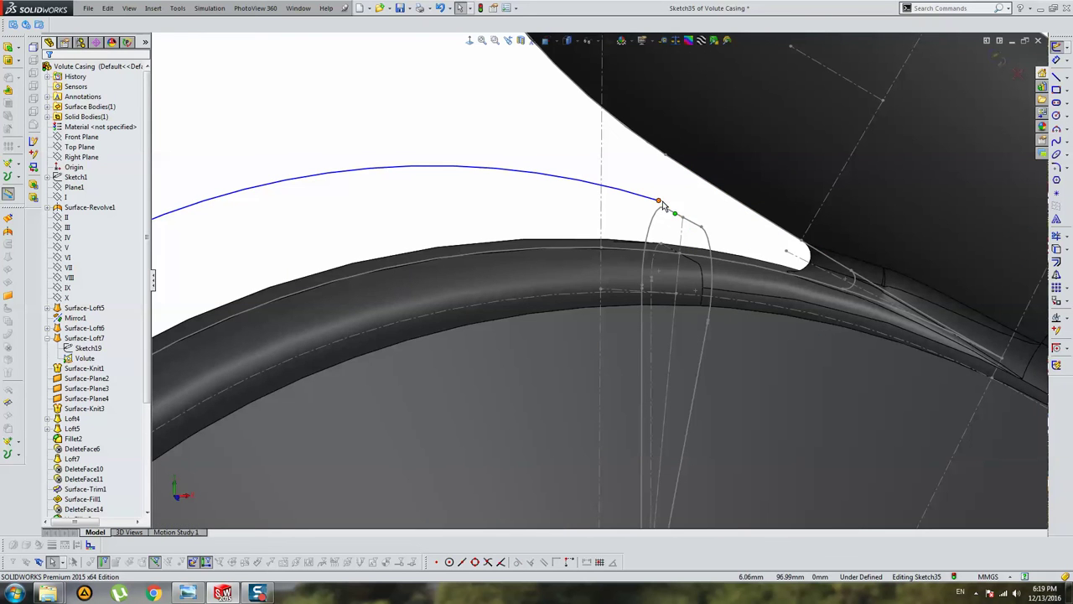
left_click(660, 202)
left_click(693, 223, "ctrl")
left_click(79, 254)
scroll(567, 276, "up", 2)
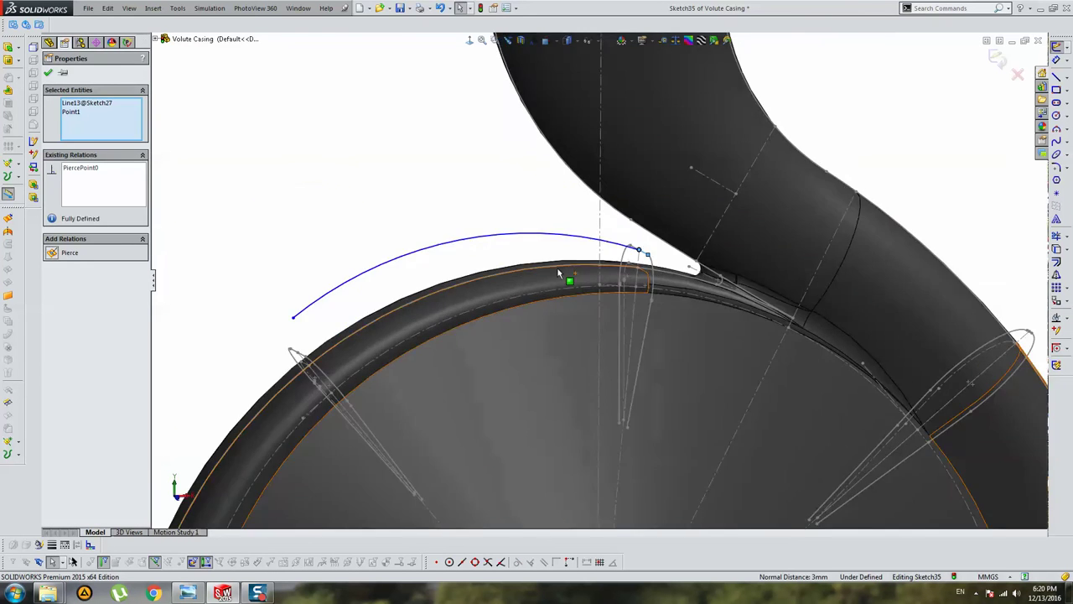
key("Escape")
left_click(439, 298)
mouse_move(462, 293)
middle_mouse_down()
mouse_move(513, 303)
mouse_move(576, 290)
middle_mouse_up()
left_click(489, 312)
left_click(130, 252)
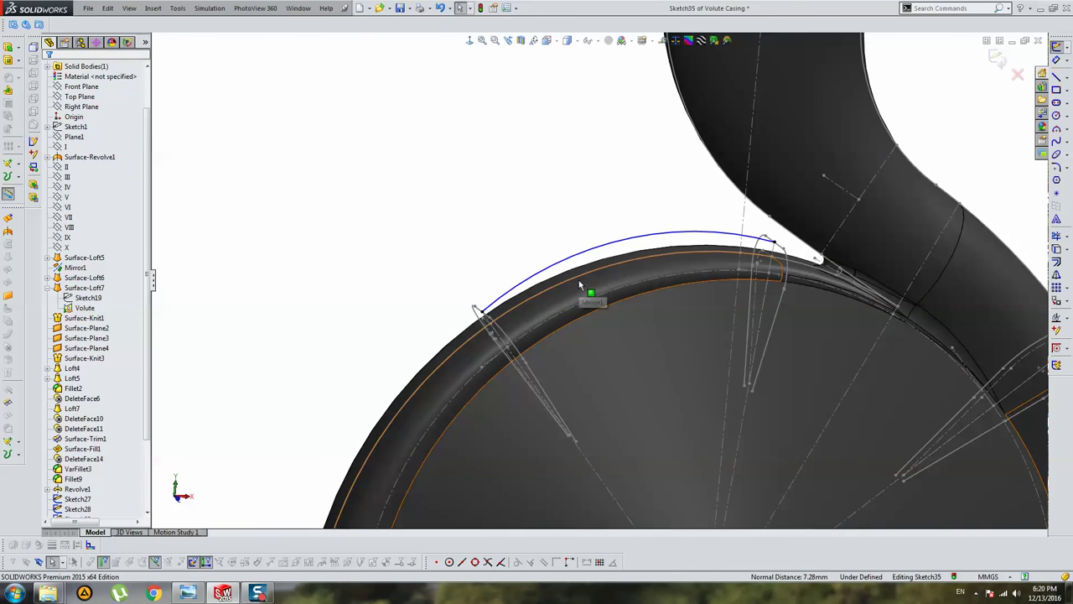
Relate the arc to the casing's outer edge, undo the over-defining relation, and drag the arc lower
left_click(579, 279)
left_click(580, 258, "ctrl")
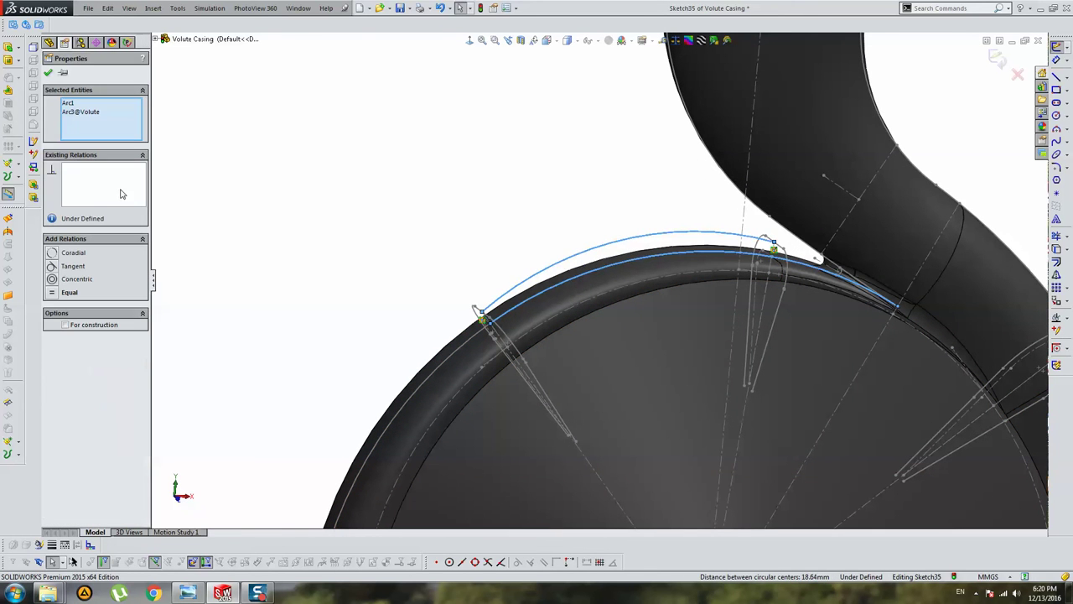
left_click(78, 279)
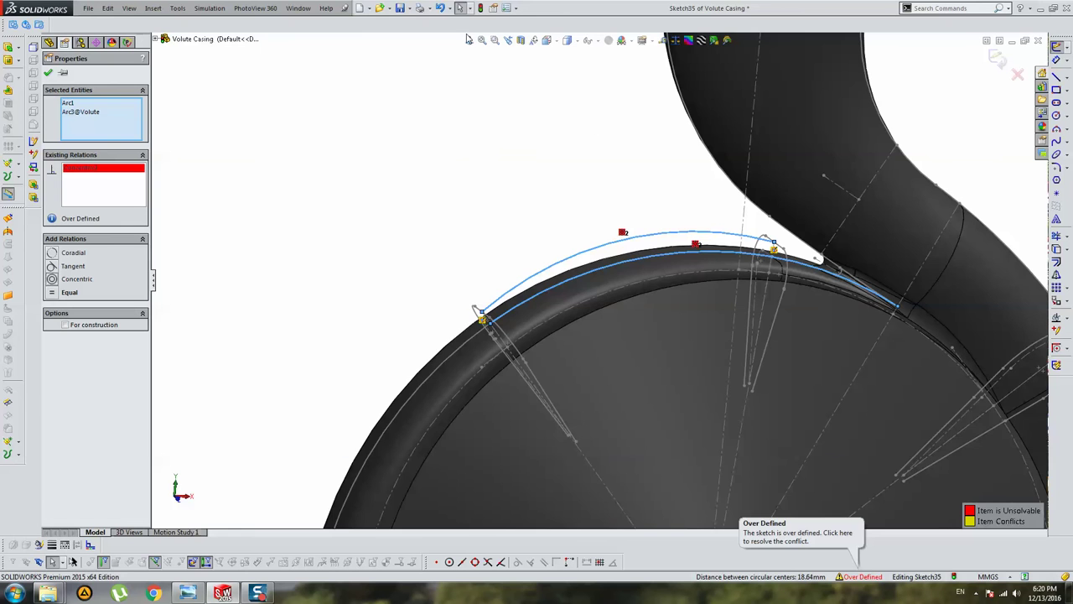
scroll(554, 212, "up", 5)
scroll(553, 212, "down", 8)
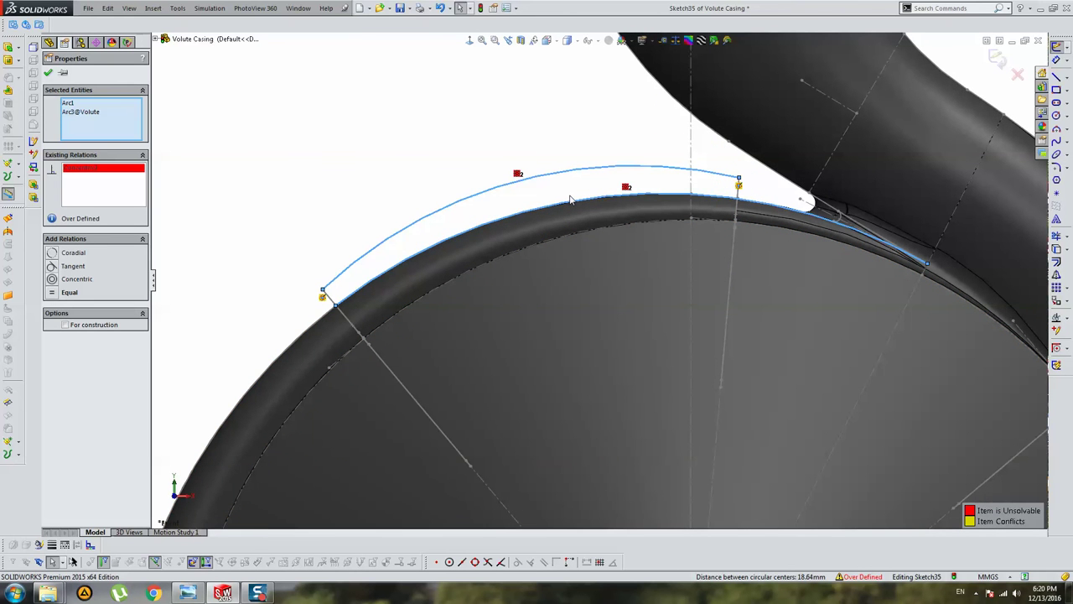
key("ctrl+z")
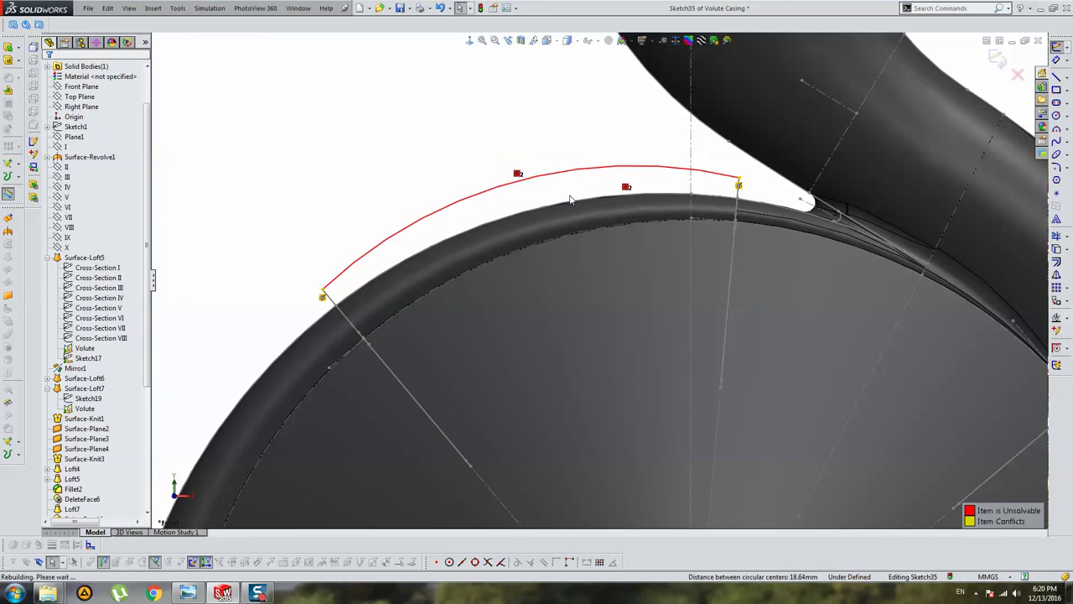
left_click_drag(559, 179, 551, 184)
left_click(450, 135)
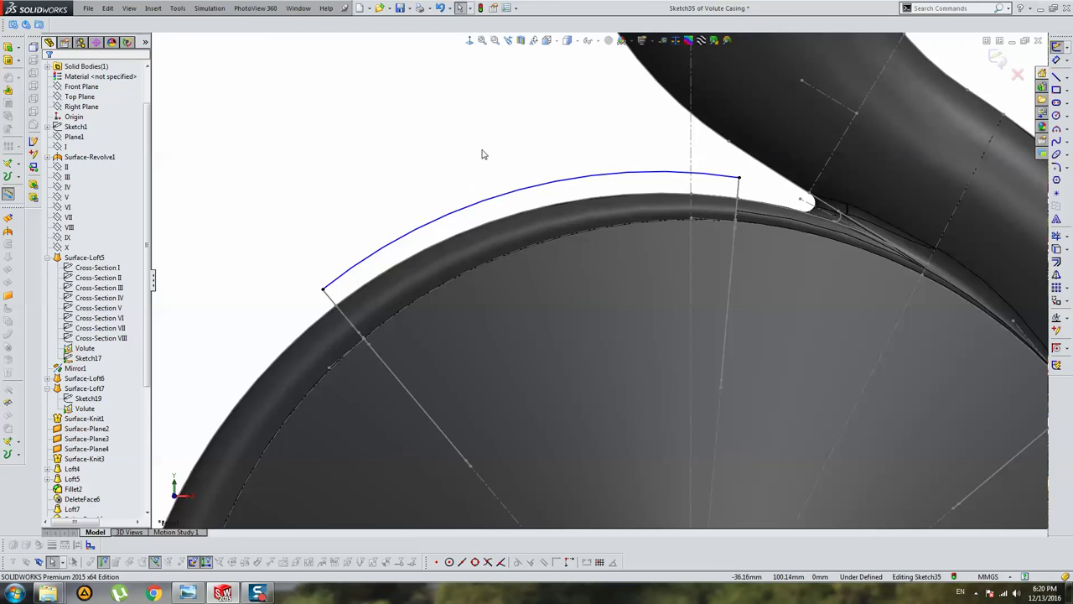
Sketch two lines spanning the arc's endpoints and convert them to construction geometry
scroll(482, 154, "up", 5)
scroll(598, 246, "down", 3)
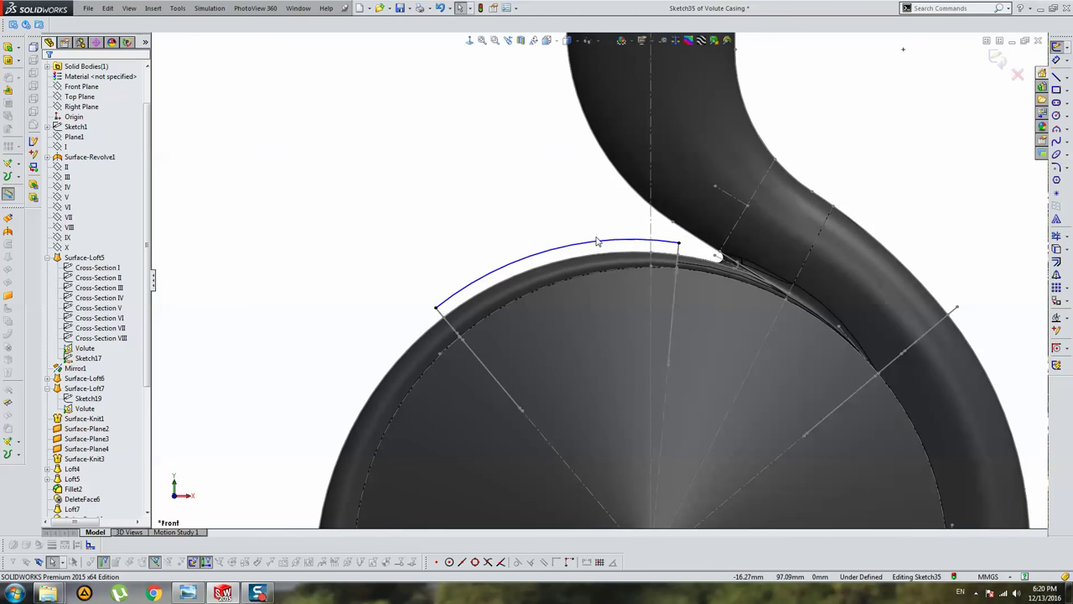
left_click(569, 260)
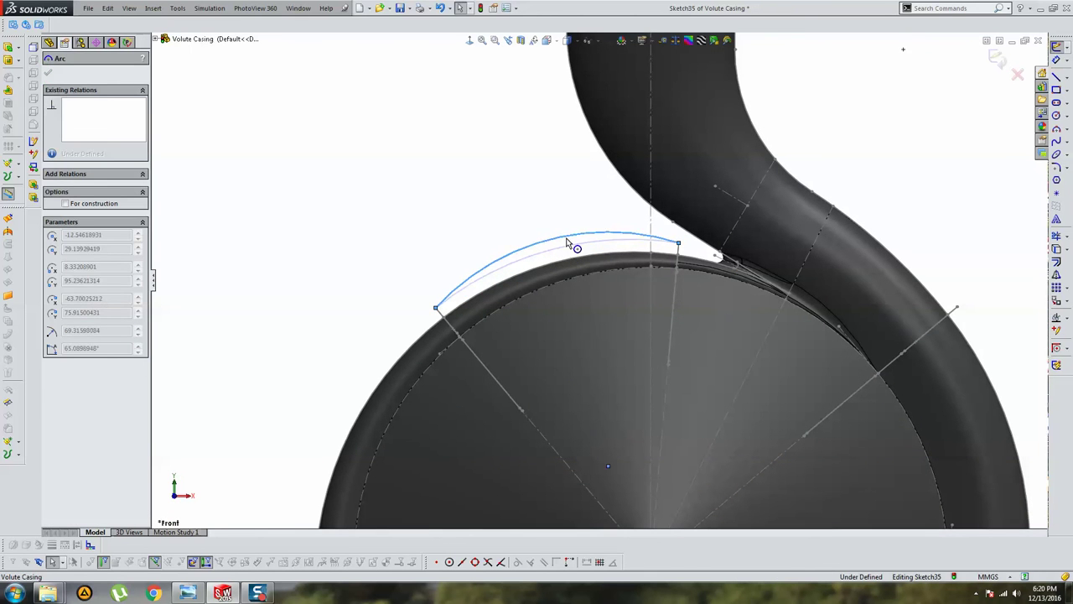
key("Escape")
left_click(1056, 75)
scroll(622, 245, "down", 3)
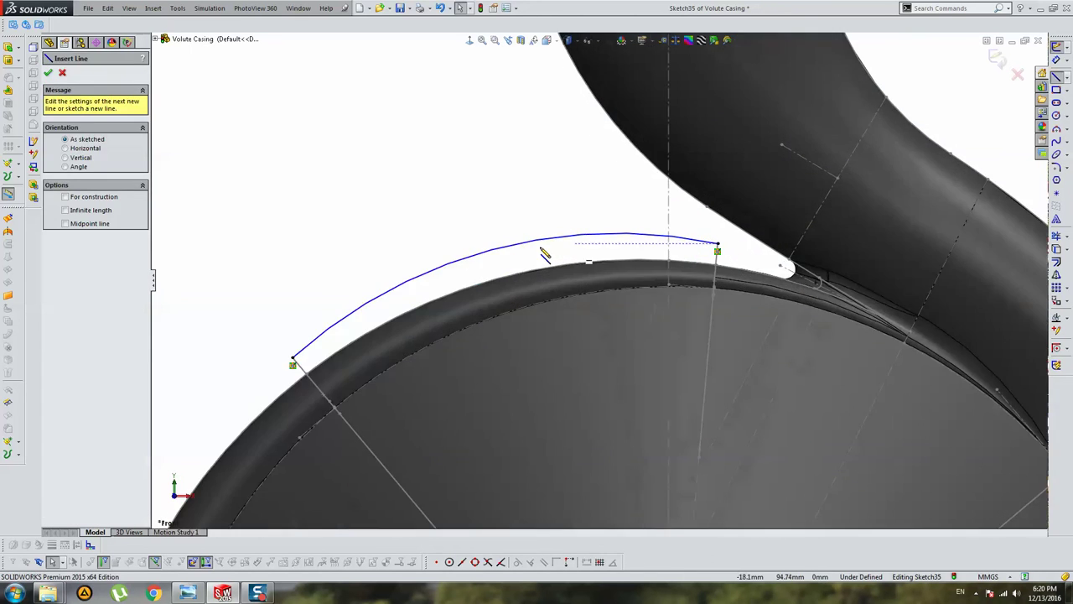
left_click(293, 362)
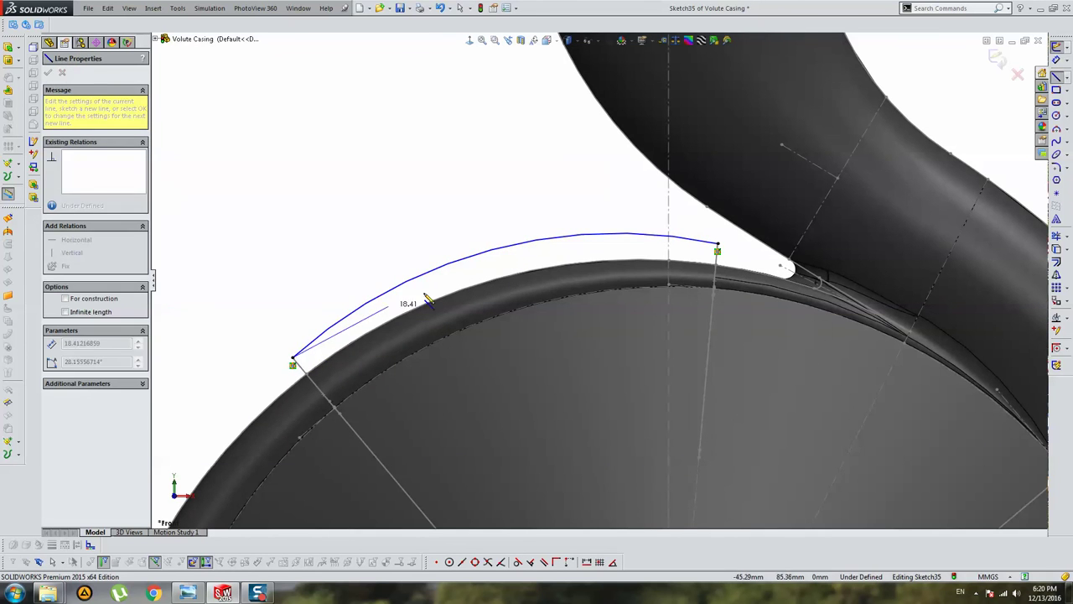
left_click(492, 249)
left_click(718, 243)
key("Escape")
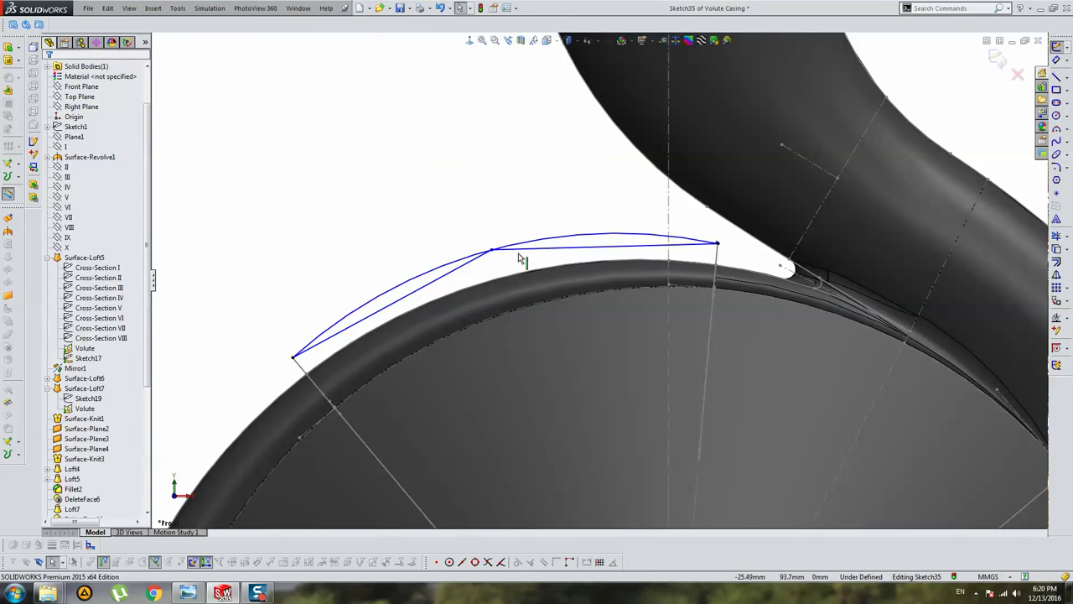
left_click(520, 248)
left_click(465, 263, "ctrl")
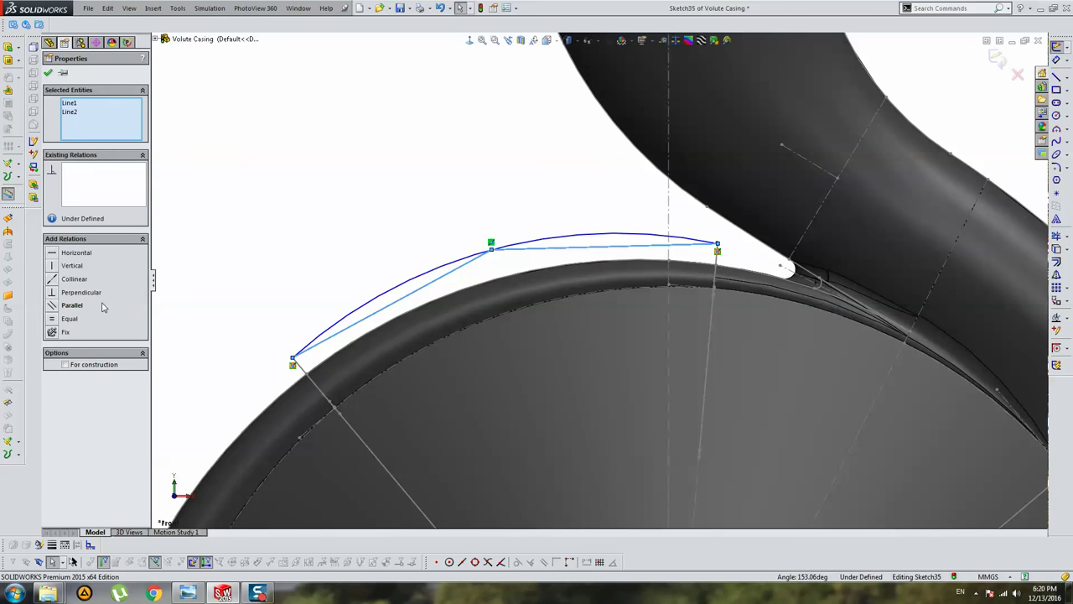
left_click(82, 369)
key("Escape")
Delete the unwanted extra lines and the leftover construction line
key("l")
scroll(440, 273, "down", 2)
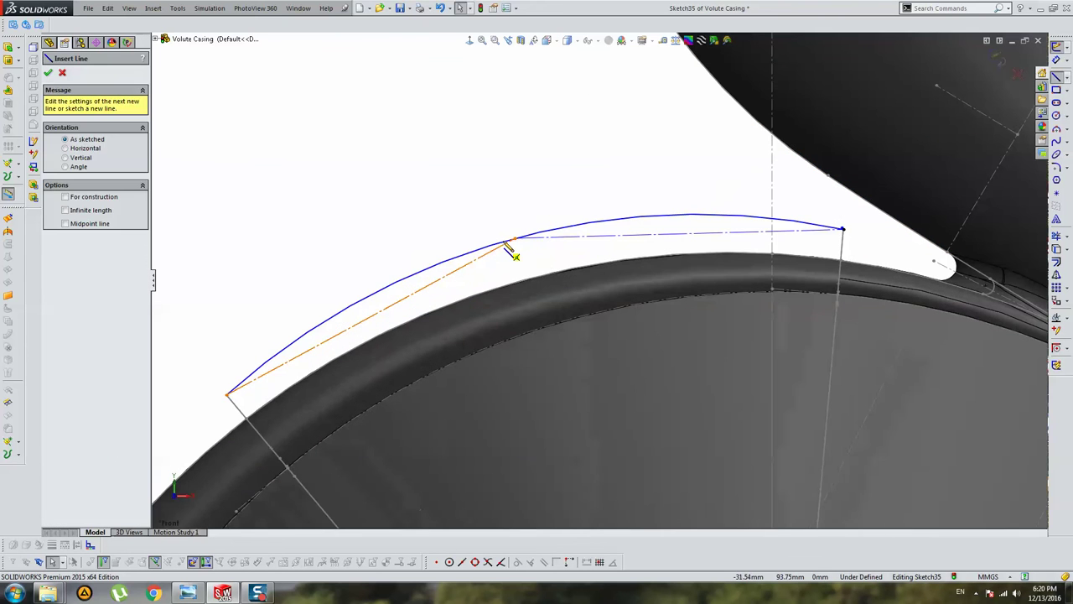
left_click(515, 239)
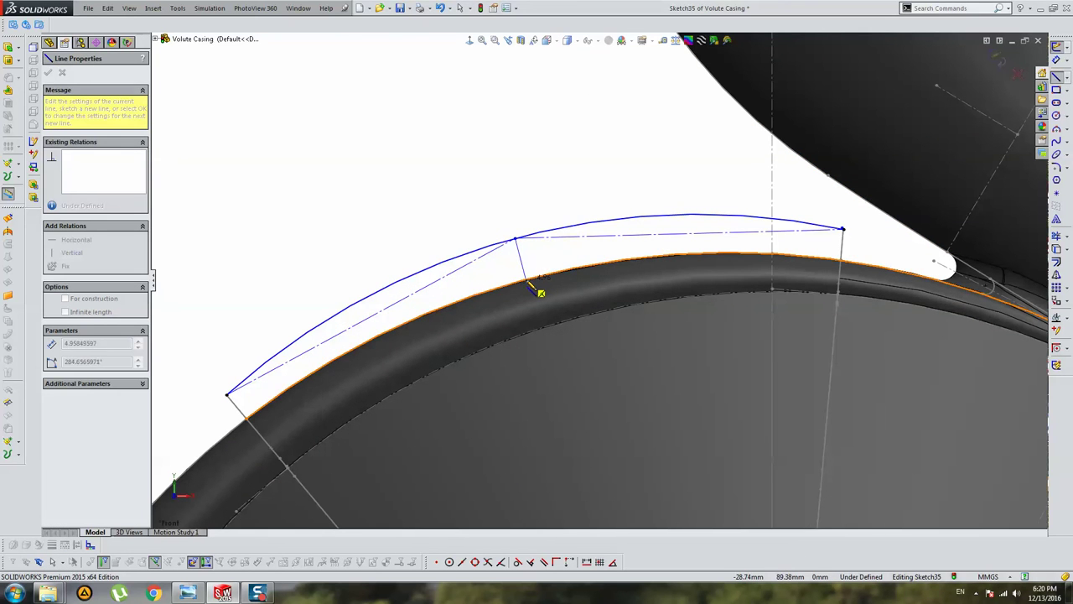
key("Escape")
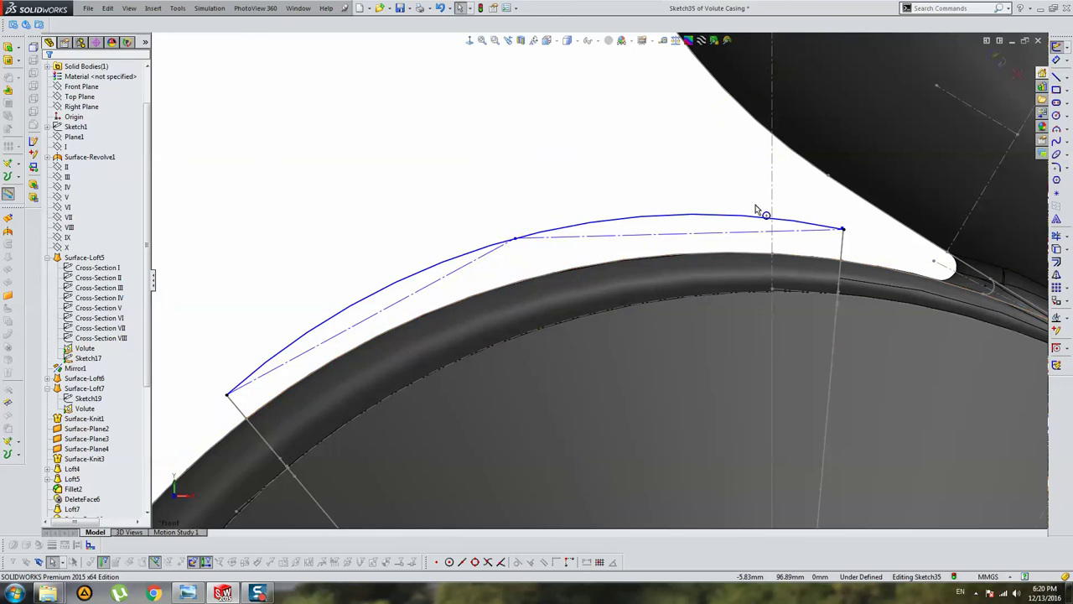
left_click(564, 238)
key("Delete")
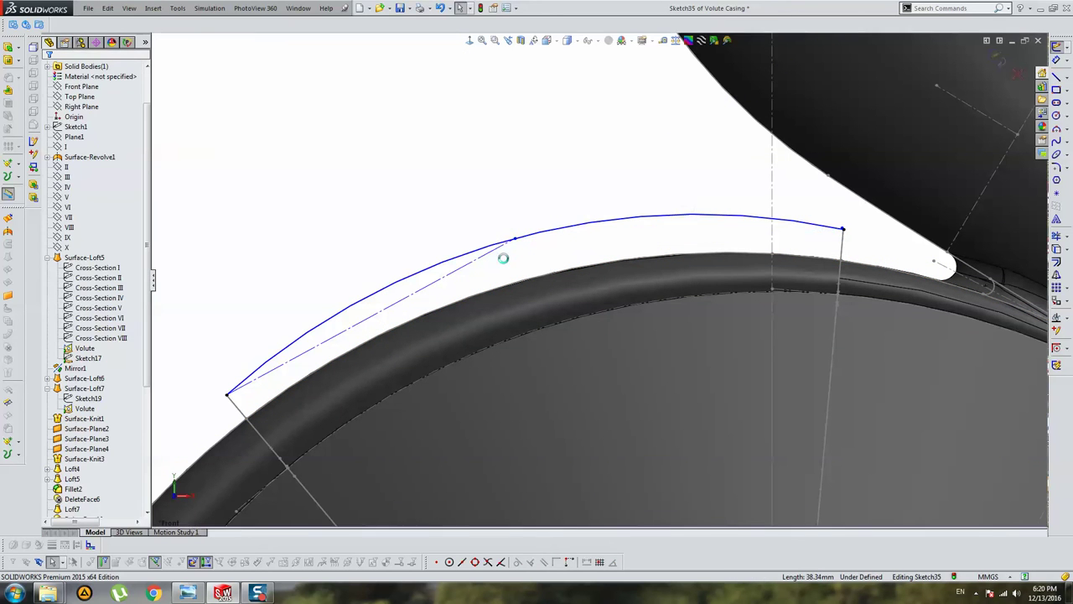
left_click(495, 252)
key("Delete")
scroll(858, 220, "down", 1)
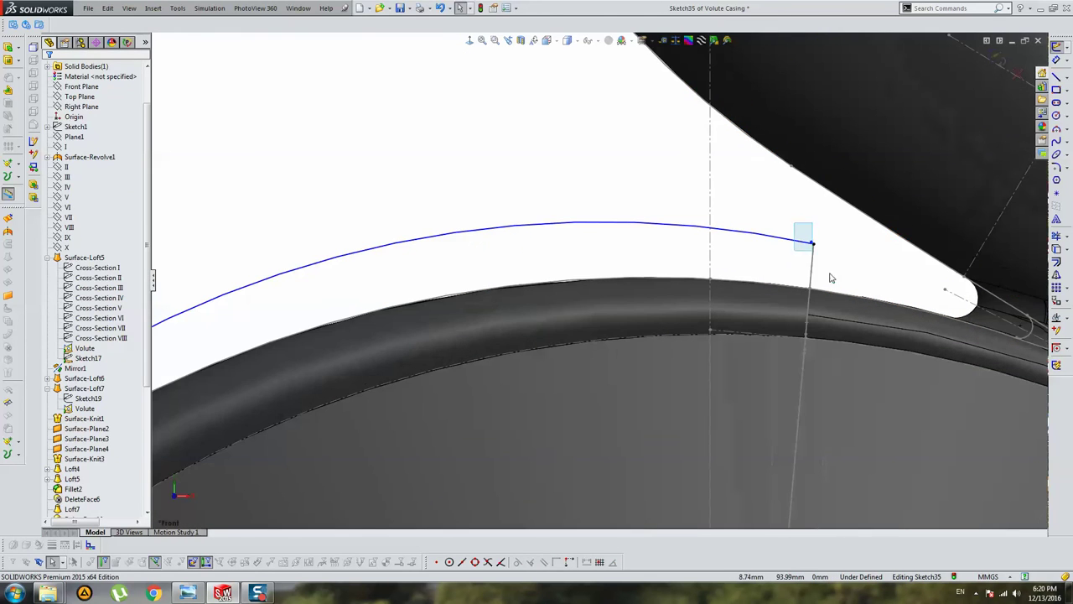
left_click(829, 276)
key("Escape")
Draw a construction chord from the arc's right endpoint to its left endpoint
left_click(1056, 77)
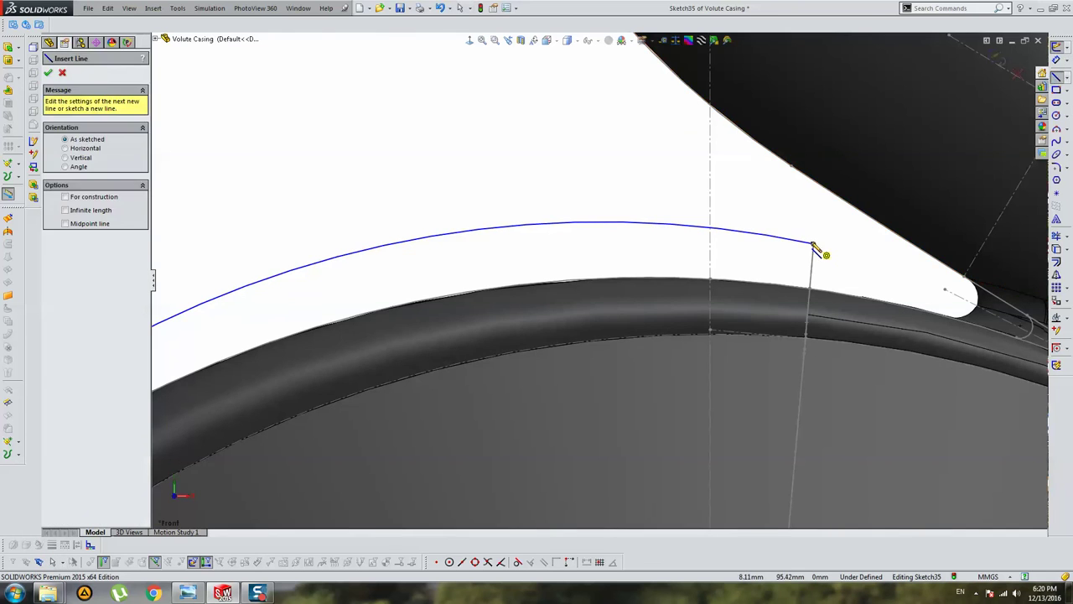
left_click(813, 244)
scroll(598, 284, "up", 2)
left_click(207, 399)
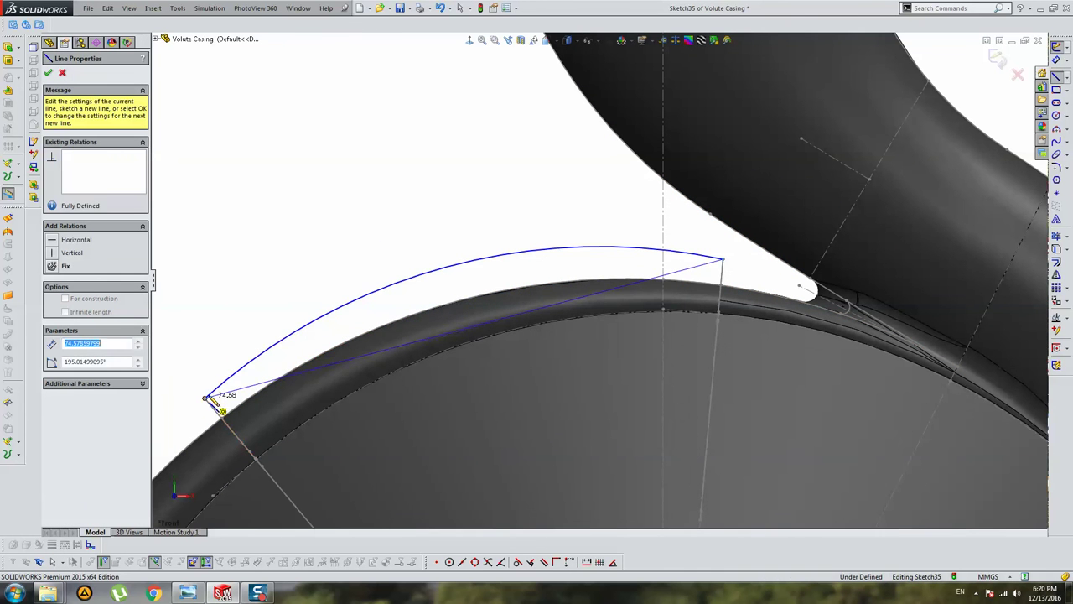
key("Escape")
left_click(366, 322)
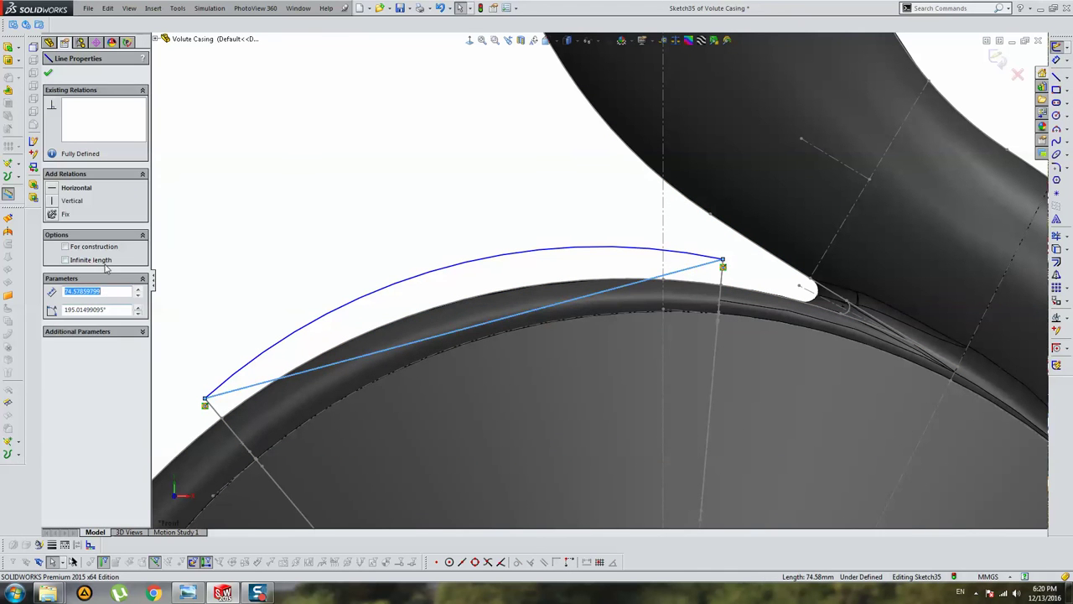
left_click(105, 247)
key("Escape")
Add a short line from the arc down to the rim, perpendicular to the chord
left_click(1057, 77)
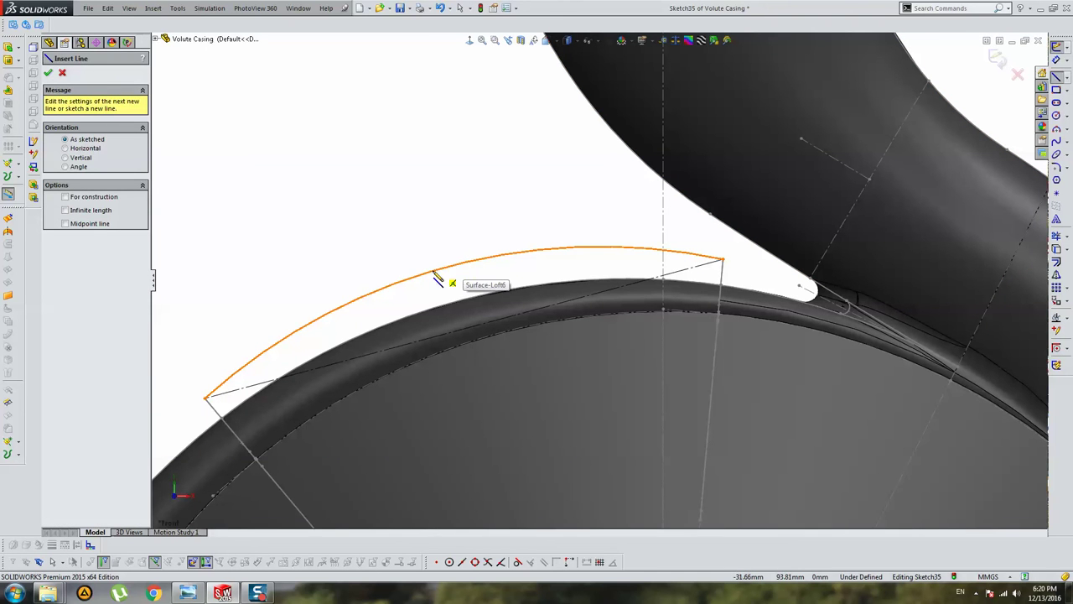
left_click_drag(447, 265, 453, 291)
key("Escape")
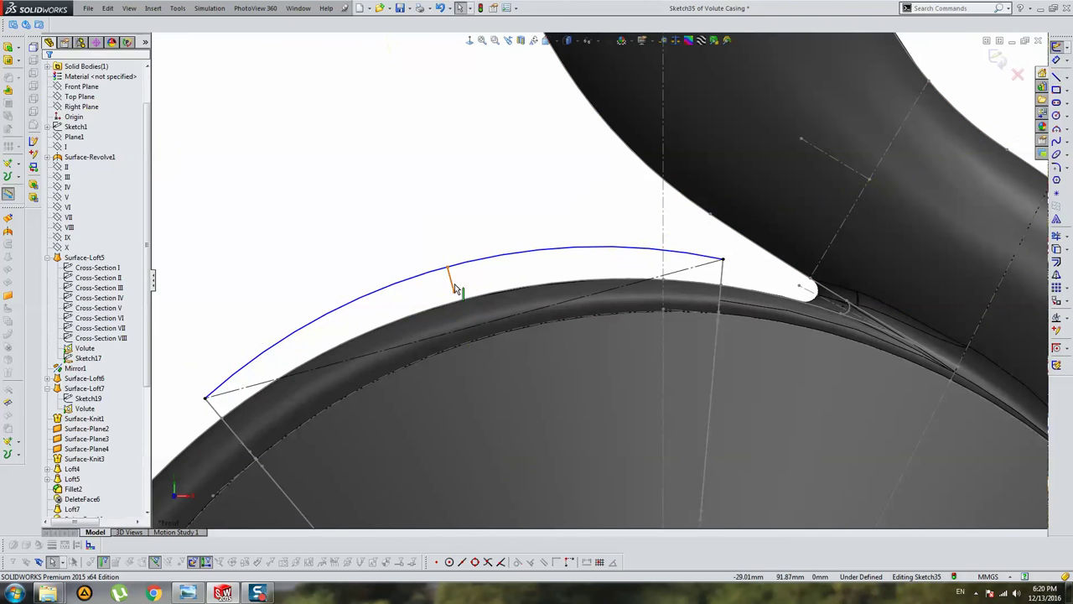
left_click(472, 335, "ctrl")
left_click(90, 295)
left_click(417, 297)
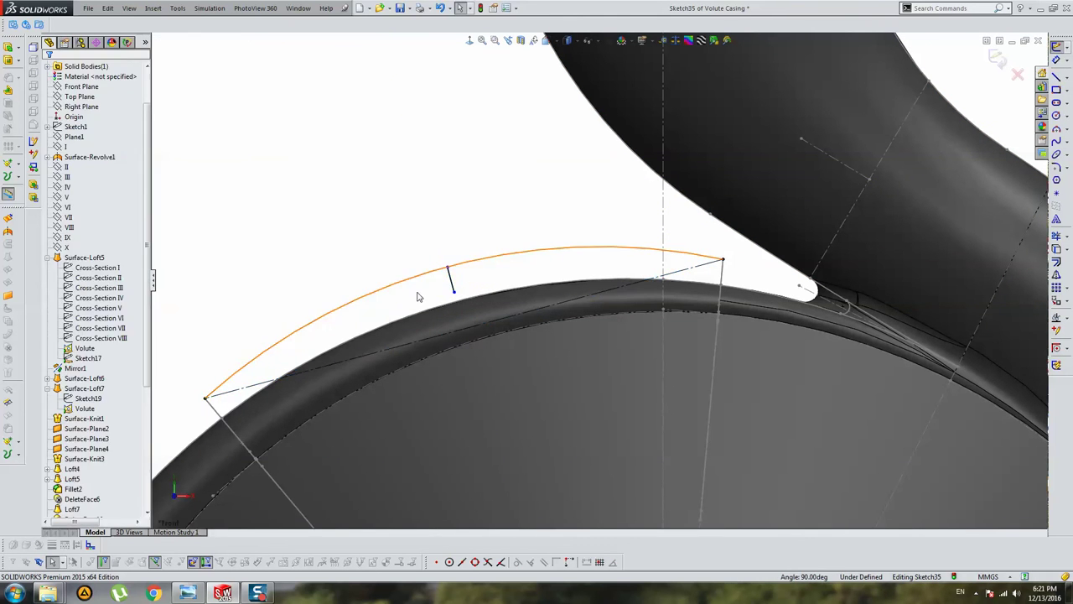
mouse_move(454, 293)
left_mouse_down()
mouse_move(457, 307)
mouse_move(456, 295)
left_mouse_up()
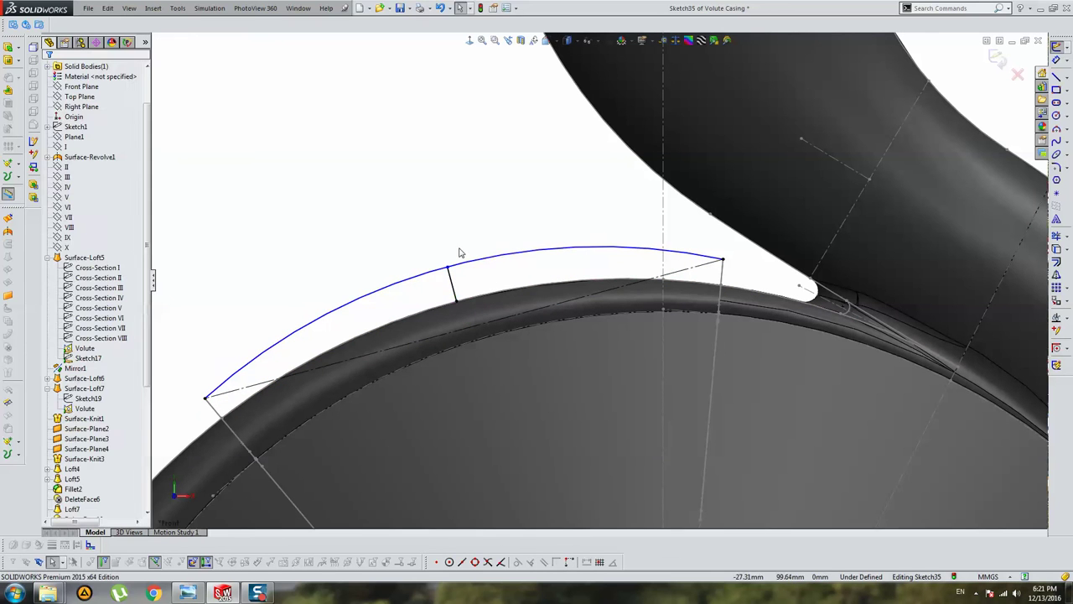
left_click(452, 277)
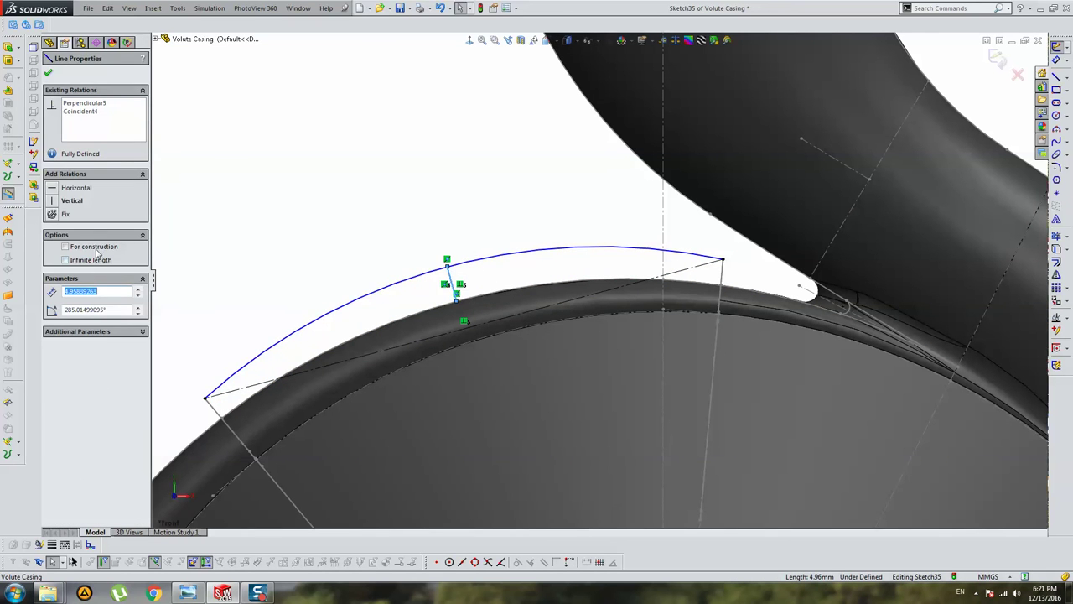
left_click(162, 208)
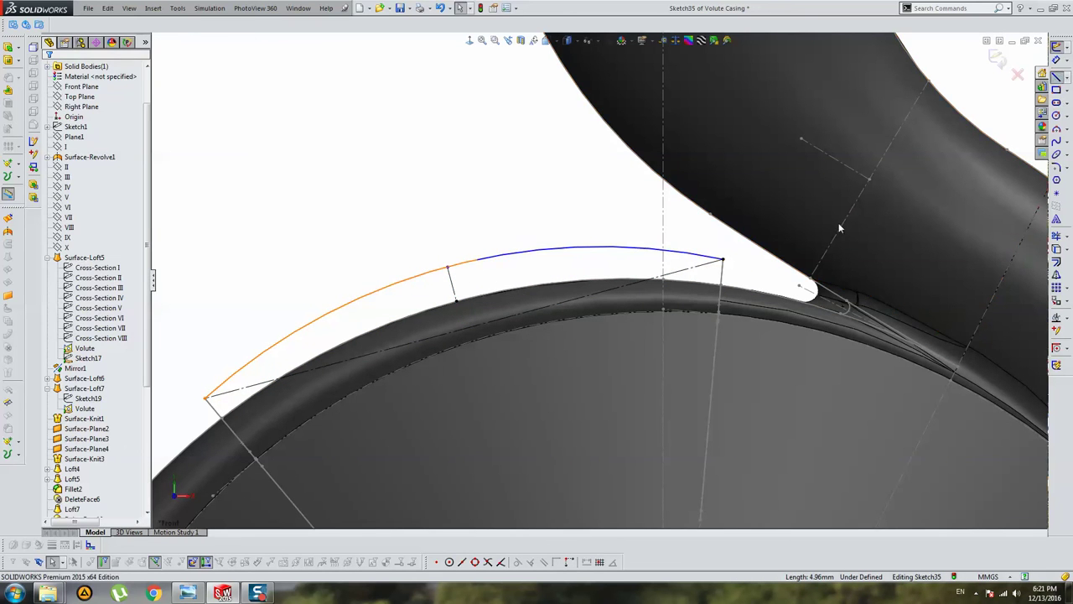
Add a matching short line at the arc's right end, set Equal to the first (3.60 mm)
left_click(1055, 76)
left_click(722, 260)
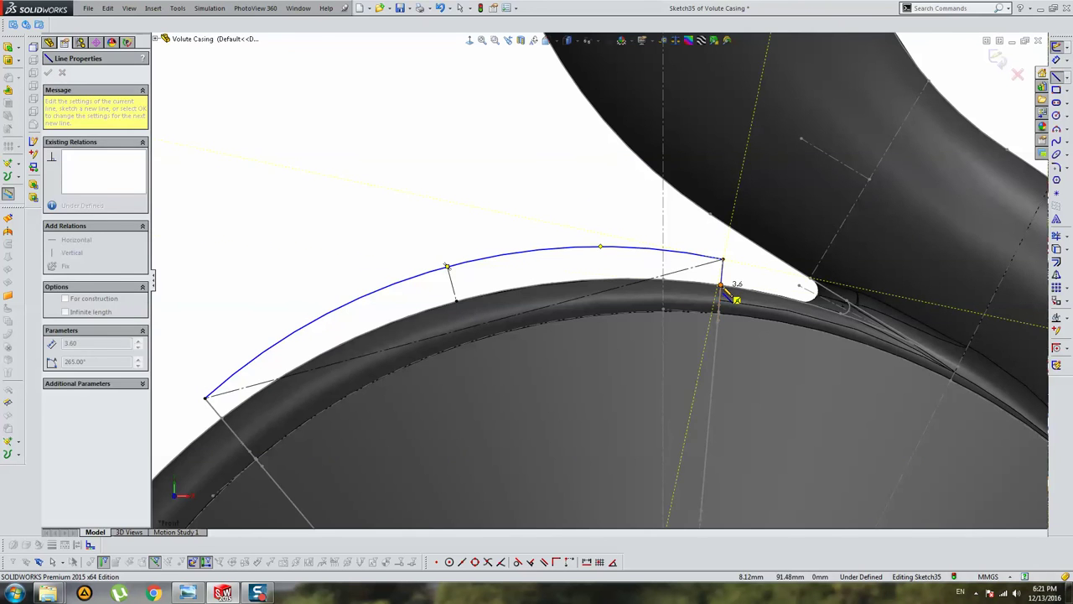
scroll(737, 300, "down", 2)
key("Escape")
left_click(699, 277)
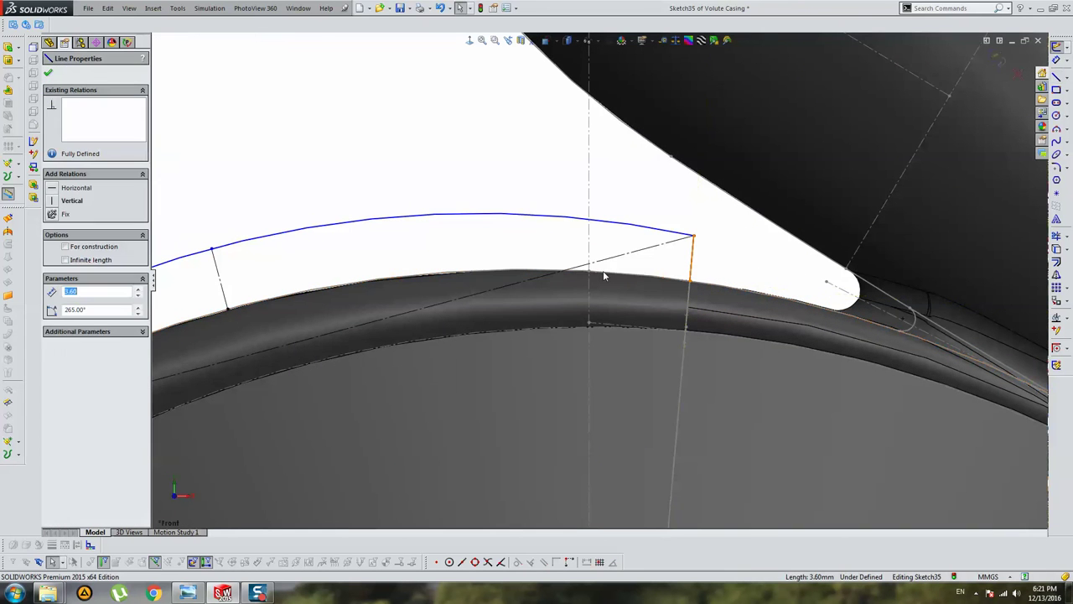
left_click(220, 282, "ctrl")
left_click(71, 323)
left_click(522, 246)
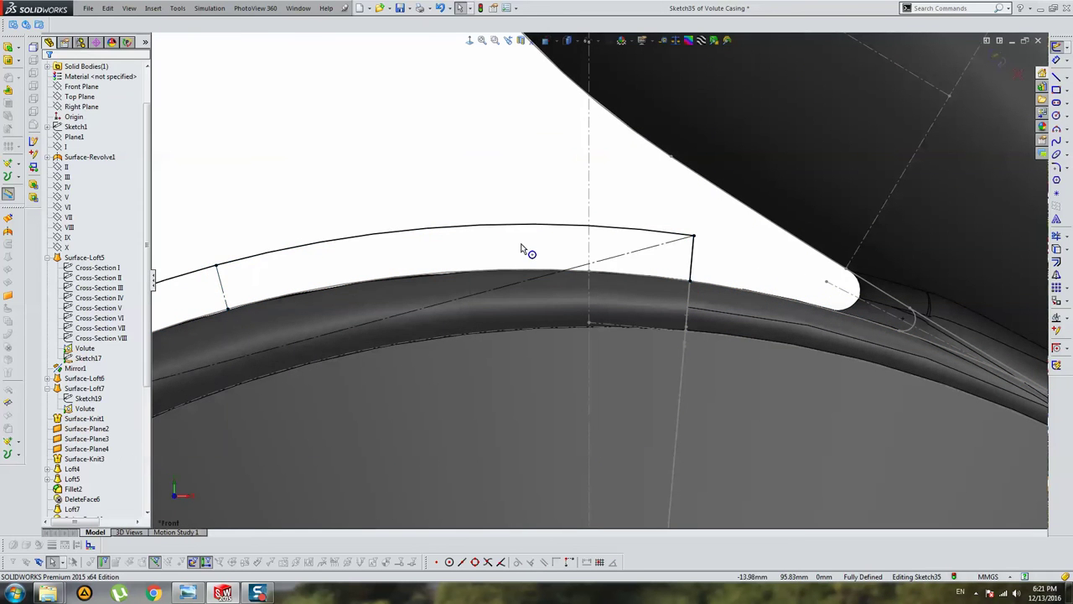
middle_click_drag(523, 247, 592, 249)
left_click(609, 246)
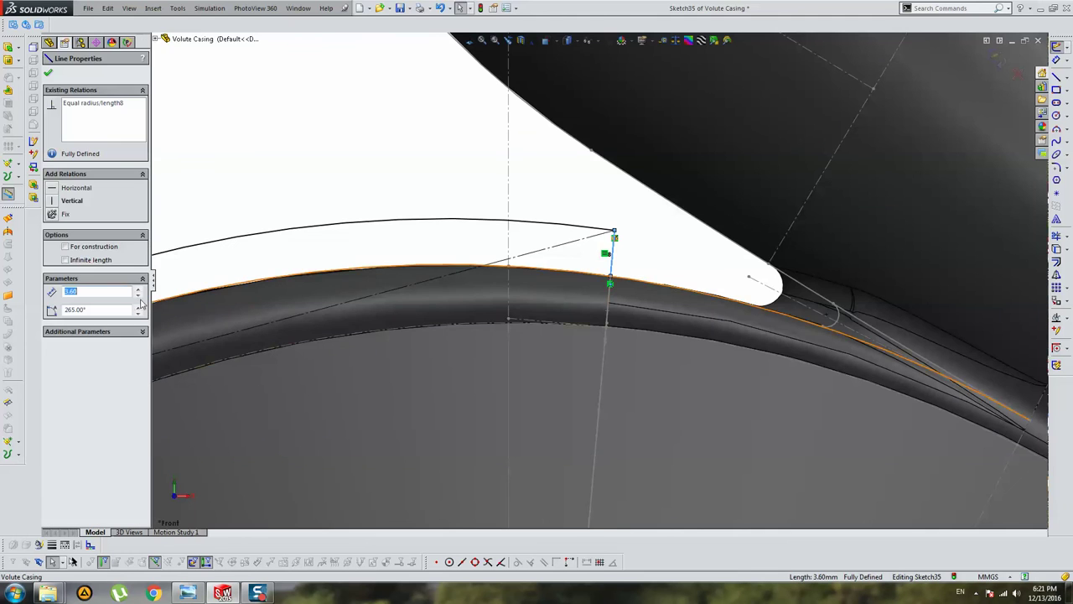
key("Escape")
scroll(669, 310, "up", 4)
scroll(570, 353, "up", 3)
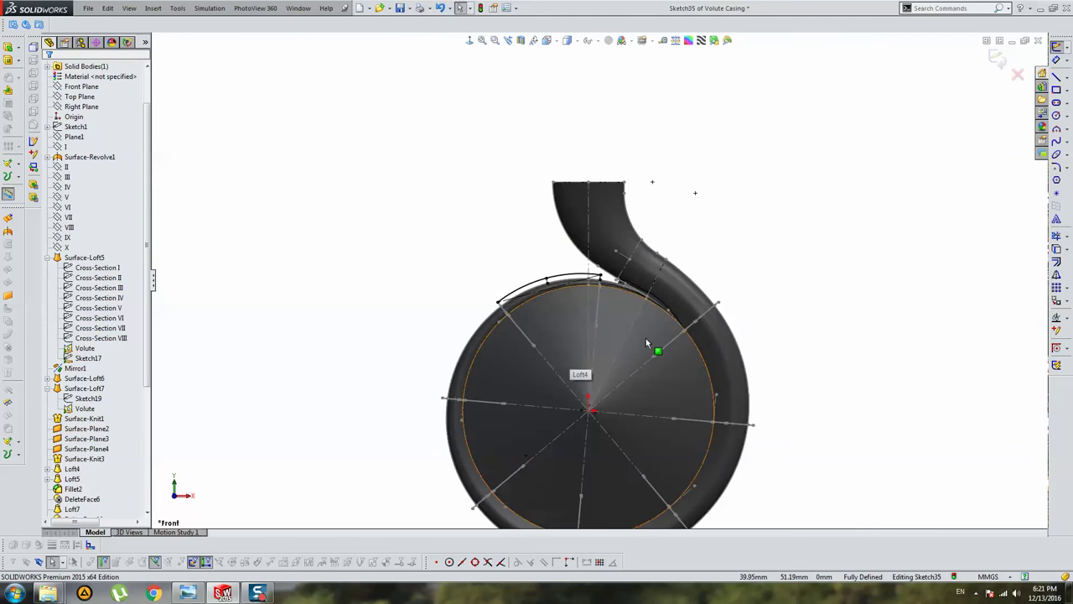
scroll(585, 334, "down", 3)
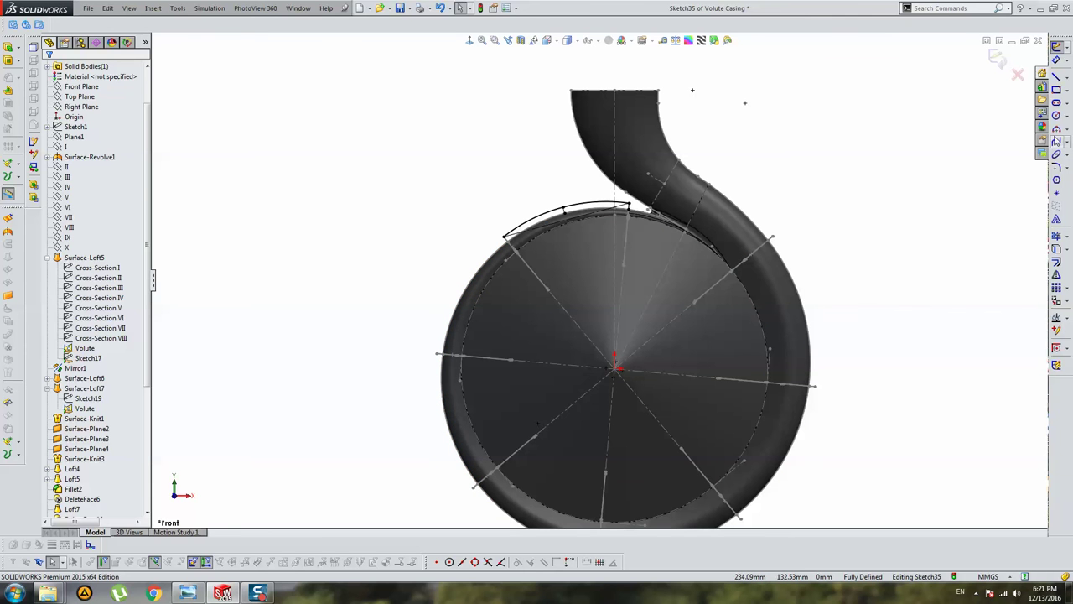
Draw a large three-point arc around the circle's left side from the existing endpoint
left_click(1056, 141)
left_click(504, 238)
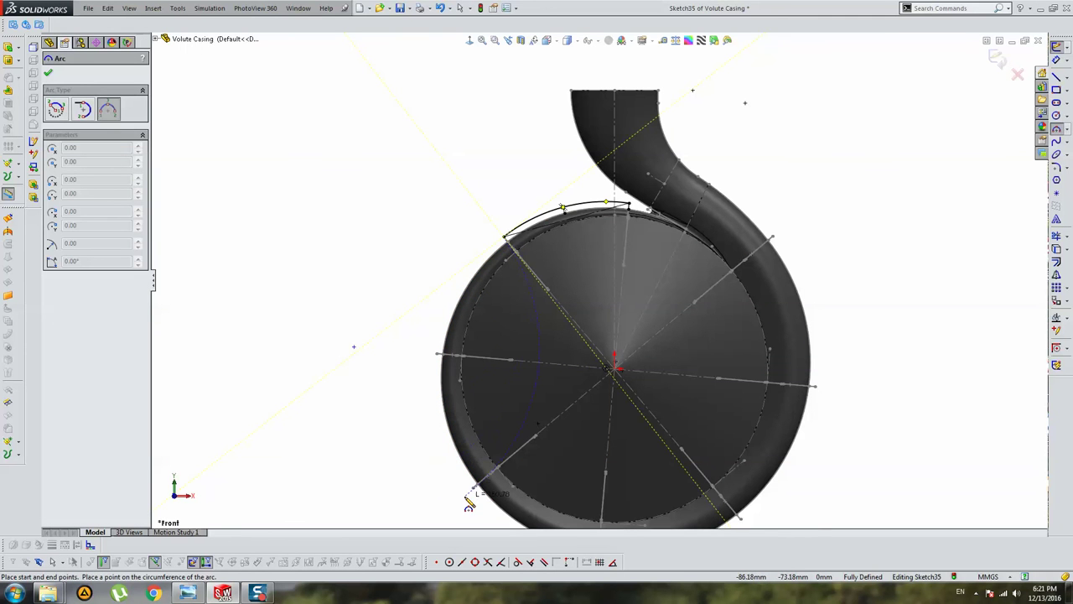
left_click(469, 501)
left_click(426, 367)
key("Escape")
scroll(510, 218, "down", 2)
Make the top arc and the new left arc tangent
left_click(500, 252)
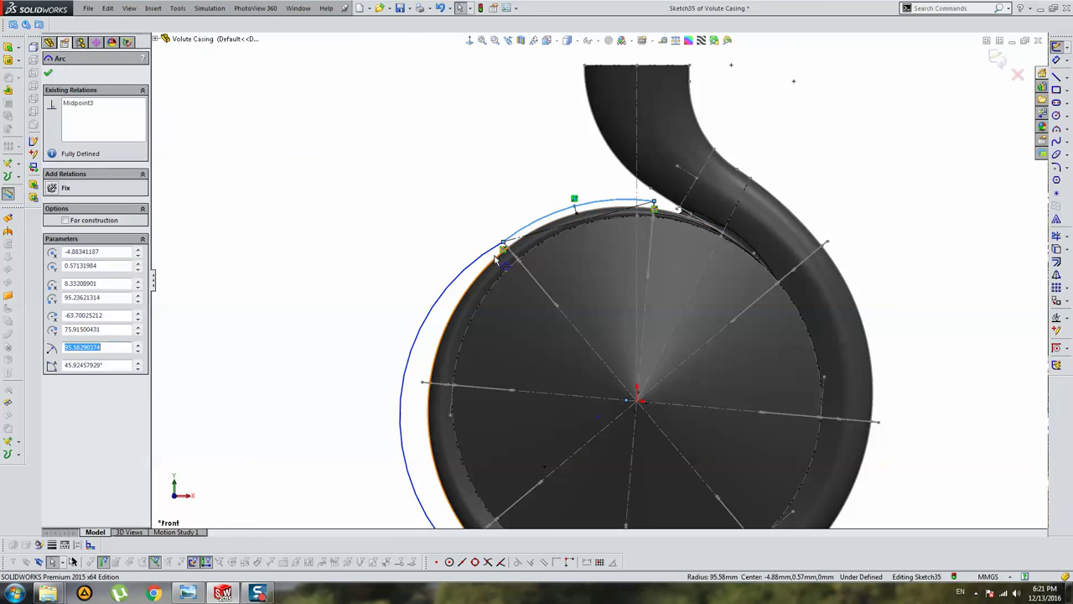
left_click(498, 259, "ctrl")
left_click(81, 267)
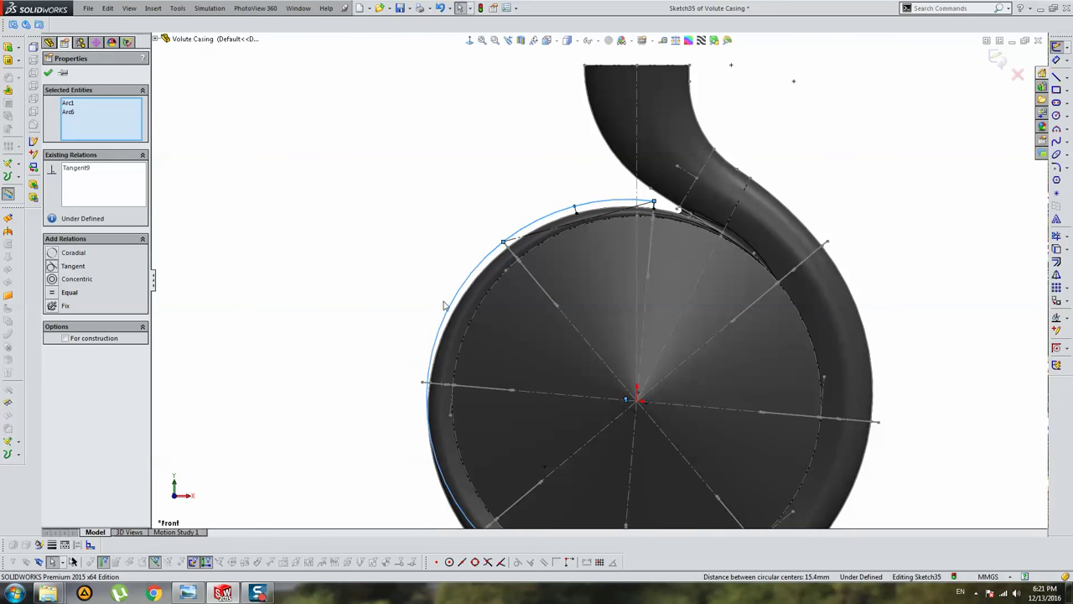
key("Escape")
scroll(503, 243, "up", 1)
scroll(503, 243, "down", 2)
scroll(503, 243, "down", 2)
scroll(503, 243, "up", 2)
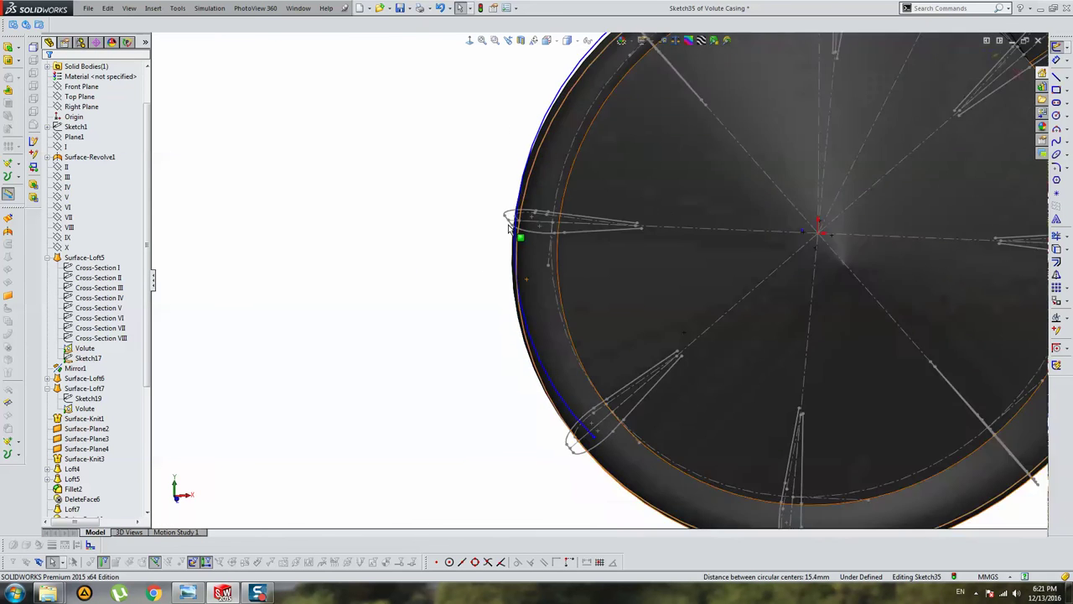
scroll(528, 242, "down", 4)
Make the left arc coincident with the cross-section profile's end point
left_click(564, 172)
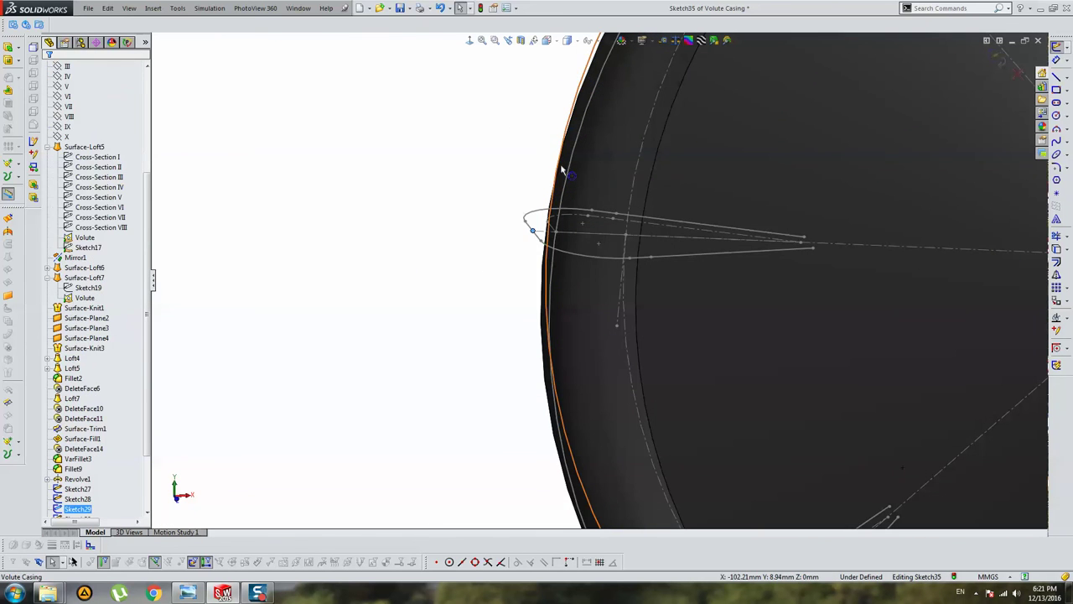
left_click(575, 99, "ctrl")
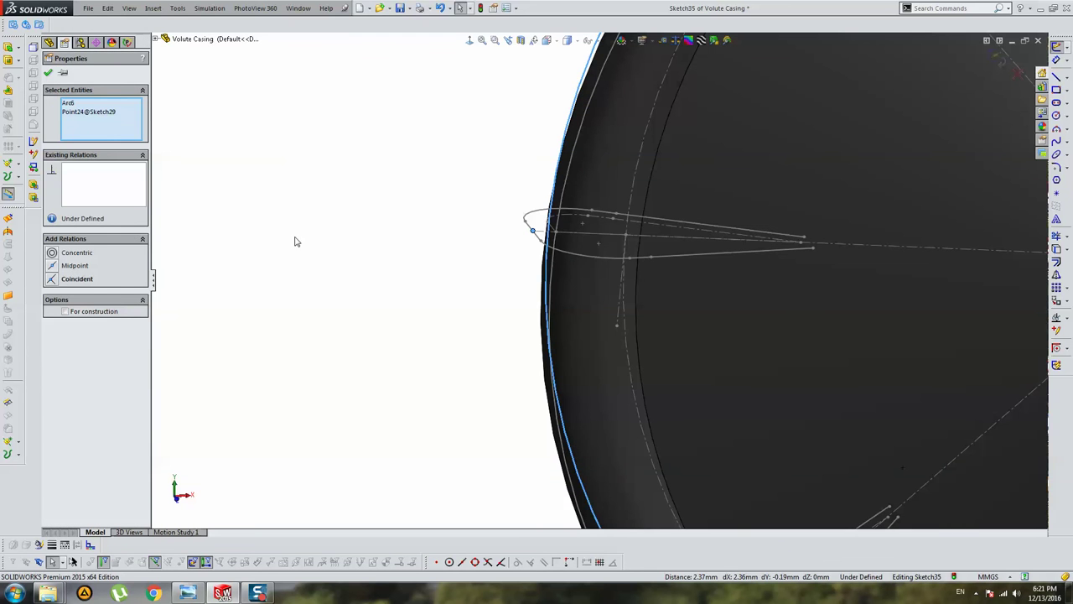
left_click(77, 279)
left_click(436, 276)
scroll(587, 348, "up", 3)
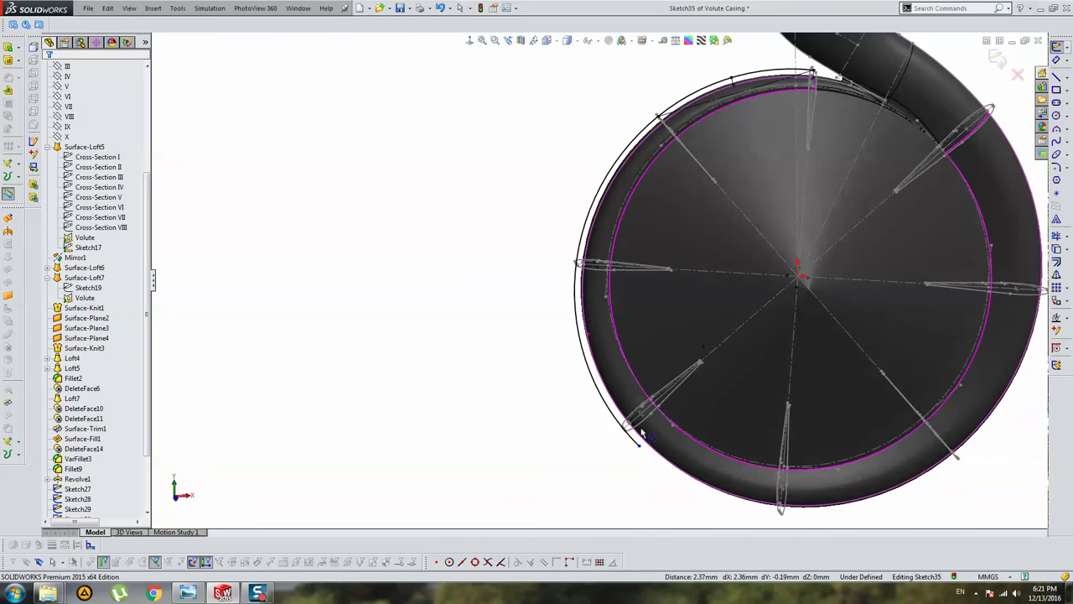
scroll(602, 385, "down", 4)
scroll(558, 327, "down", 2)
Try piercing the arc's end onto the profile line, then undo the conflicting relation
left_click(529, 310)
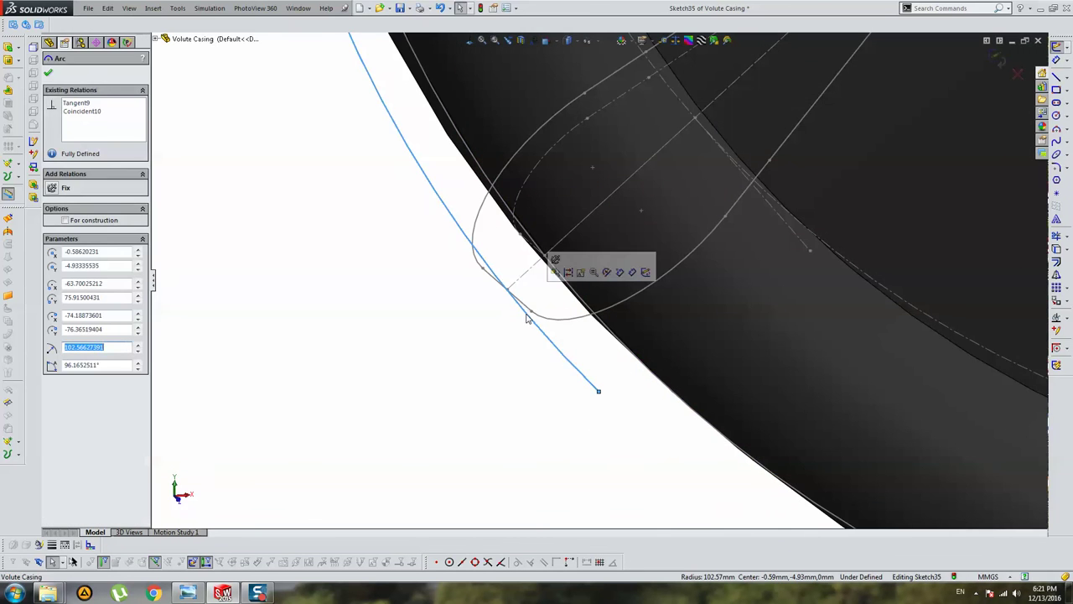
left_click(612, 395)
left_click(585, 372)
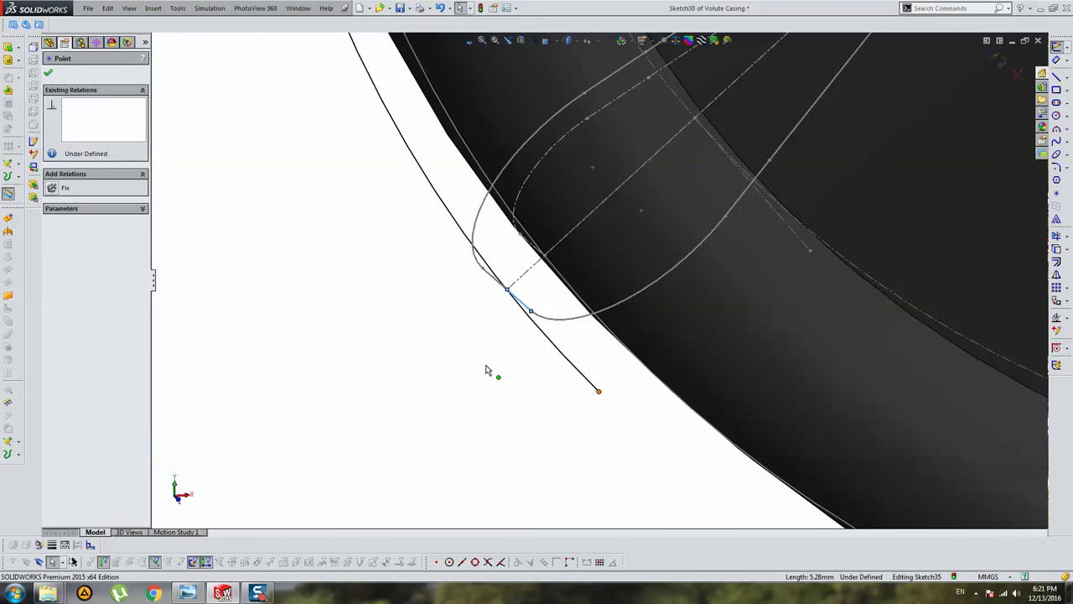
left_click(507, 289, "ctrl")
left_click(70, 253)
key("ctrl+z")
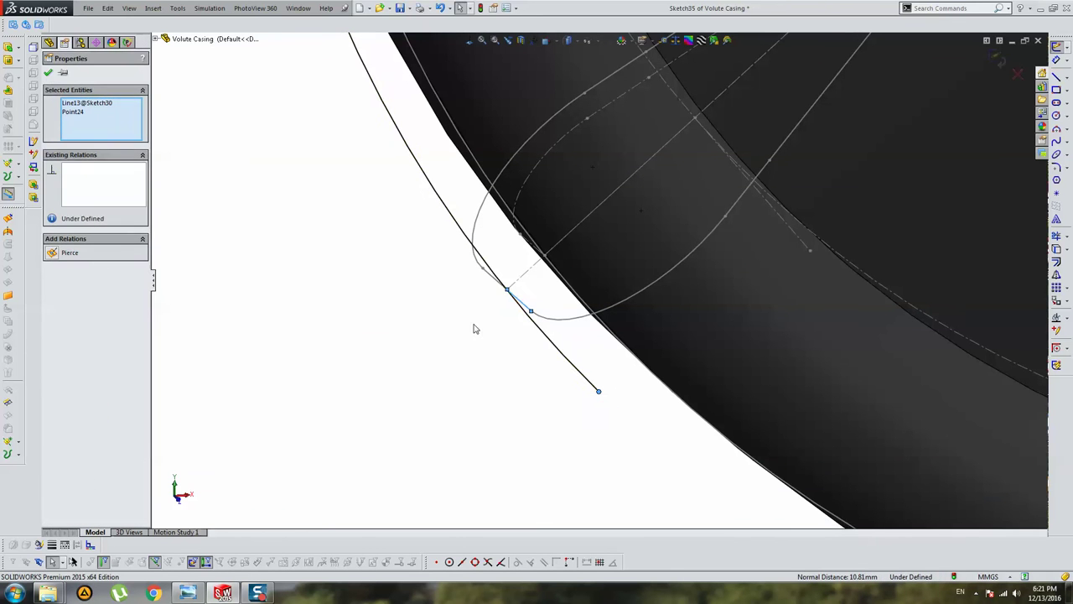
Try a coincident relation between the left arc and profile point, then undo it
left_click(503, 283)
left_click(506, 289, "ctrl")
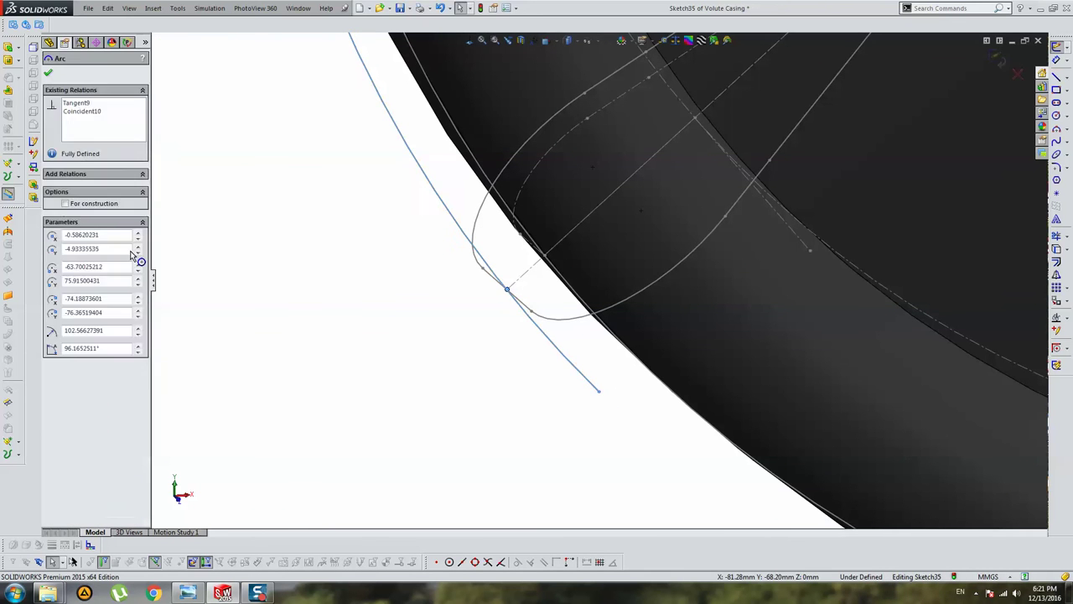
left_click(67, 279)
key("ctrl+z")
scroll(489, 311, "up", 2)
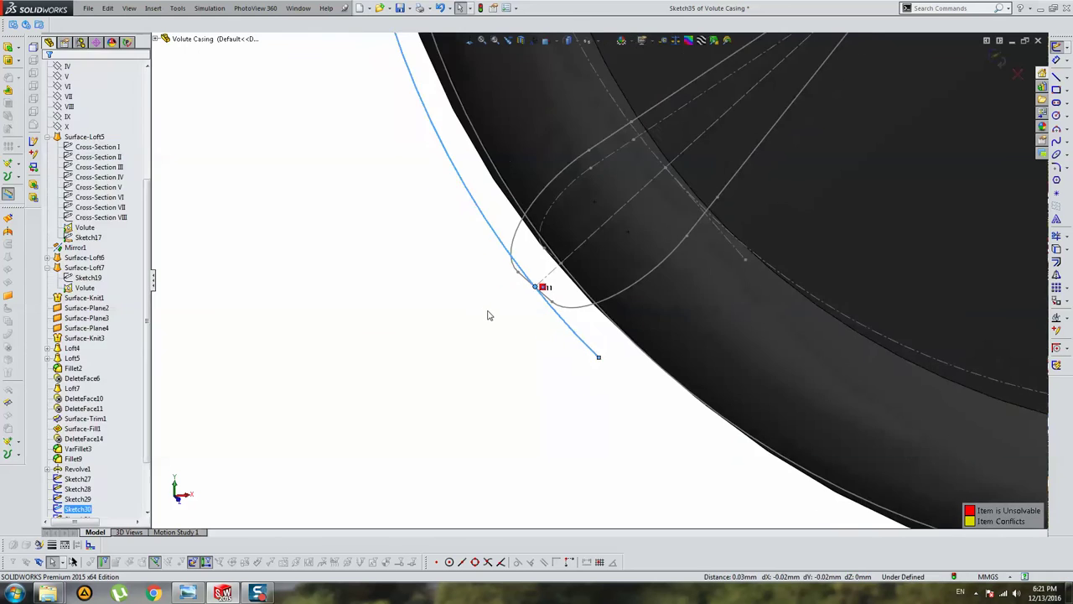
scroll(501, 304, "up", 3)
scroll(578, 264, "up", 3)
key("ctrl+8")
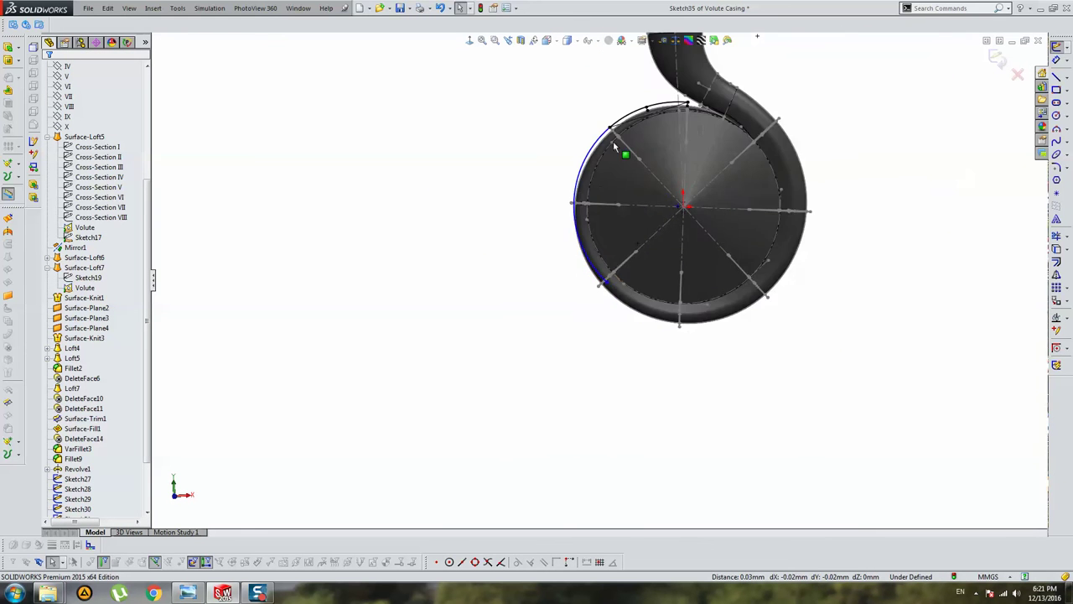
With the view normal to the sketch, drag the arc's lower end up to the left horizontal line
scroll(615, 163, "down", 3)
left_click(468, 40)
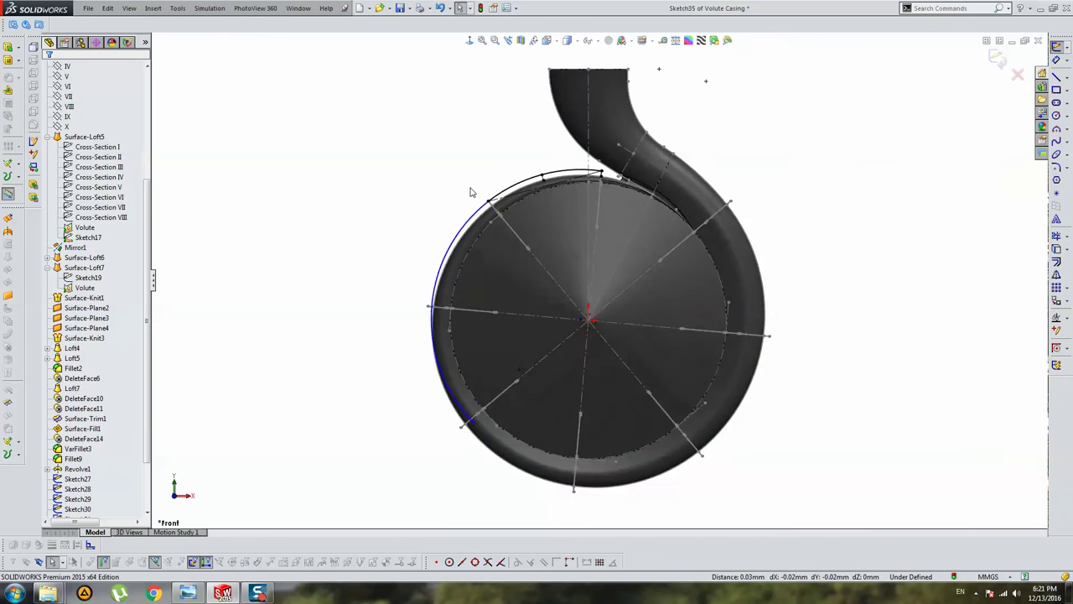
scroll(555, 198, "down", 3)
scroll(555, 197, "up", 3)
scroll(443, 400, "down", 4)
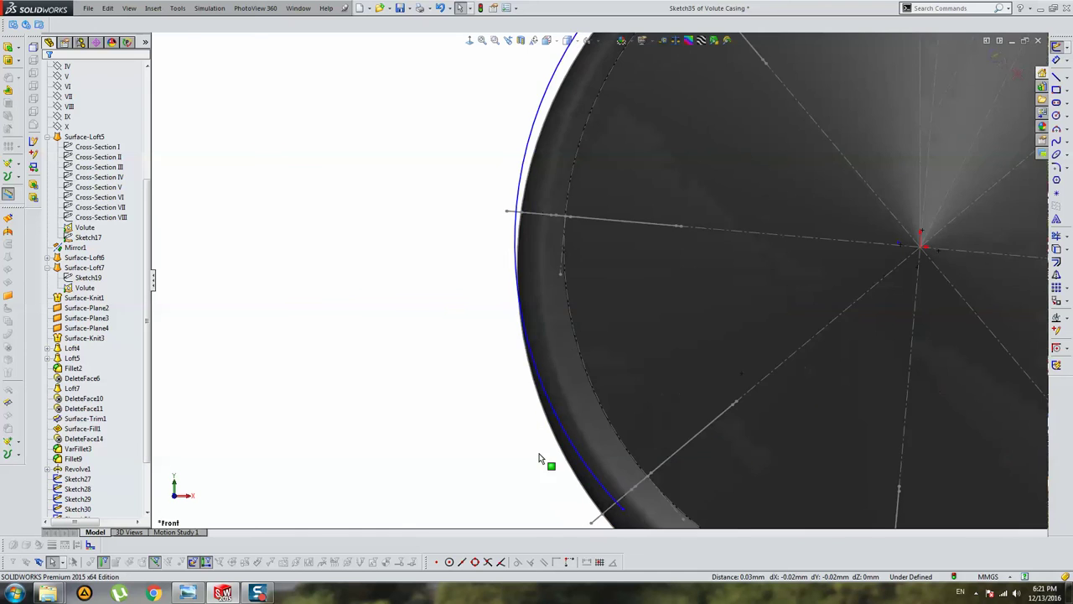
left_click(624, 512)
left_click_drag(623, 512, 499, 223)
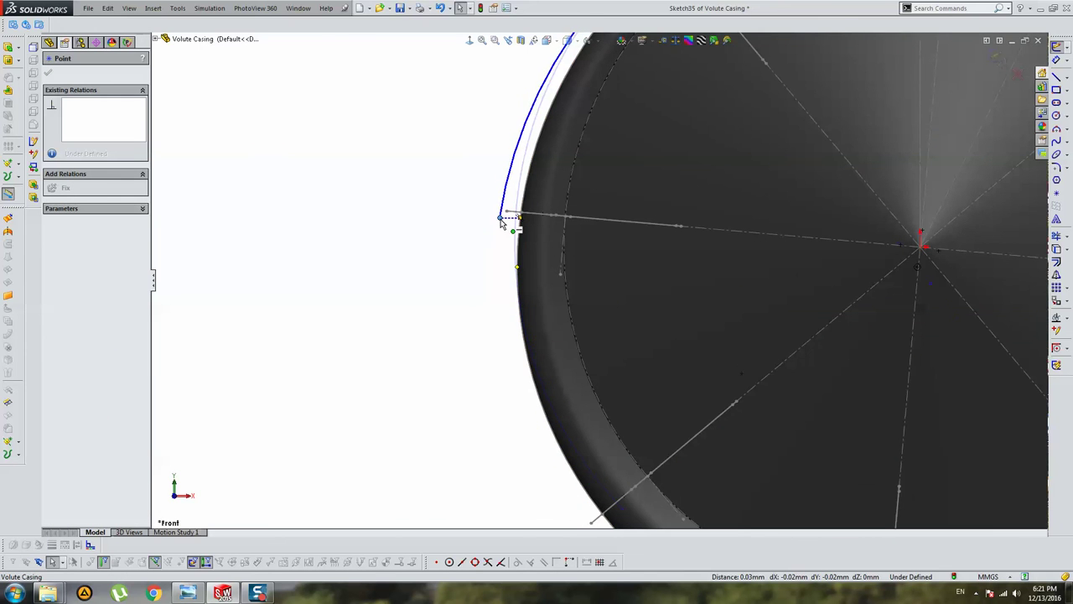
Pierce the arc's end point onto the left cross-section profile line
scroll(488, 244, "up", 3)
middle_click_drag(489, 244, 563, 250)
scroll(562, 249, "down", 3)
scroll(557, 256, "down", 2)
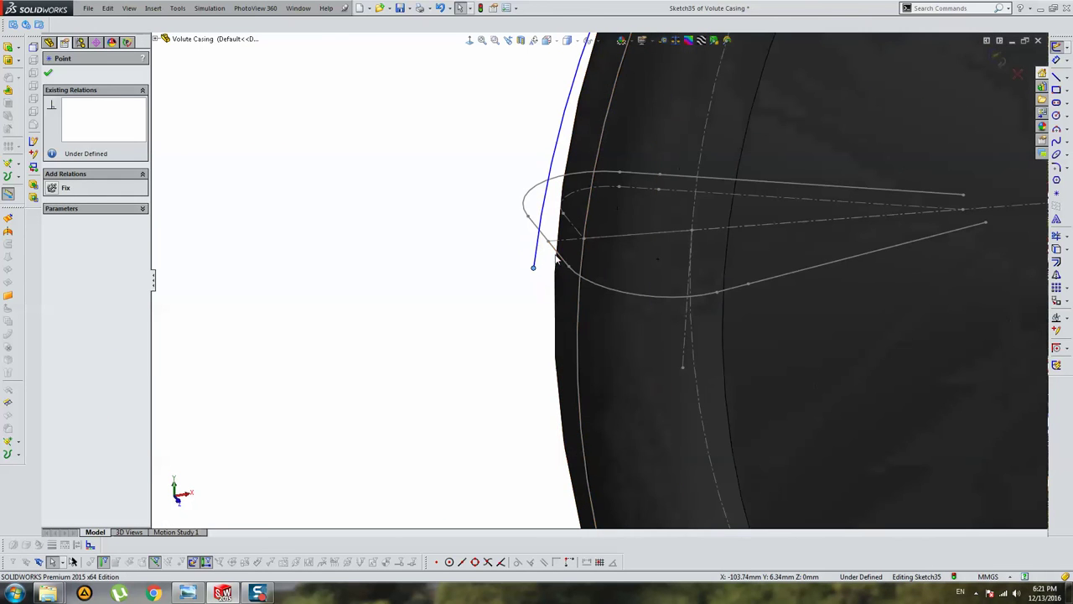
left_click(560, 262, "ctrl")
left_click(70, 253)
key("ctrl+8")
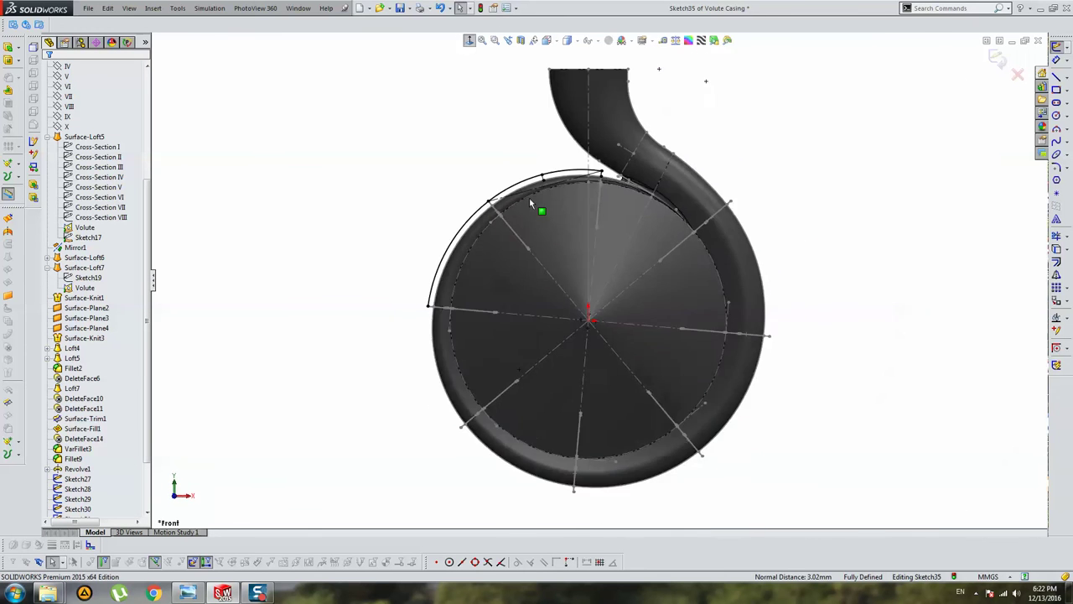
Check the settled left outer arc and begin a new three-point arc below it
scroll(542, 268, "down", 3)
scroll(545, 285, "down", 2)
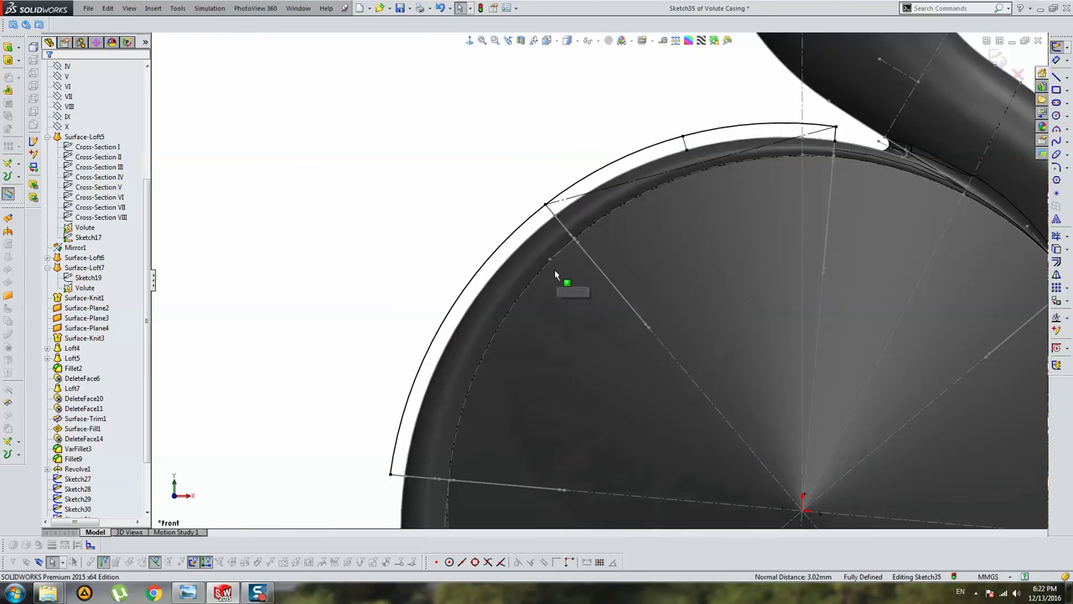
left_click(503, 237)
left_click(391, 209)
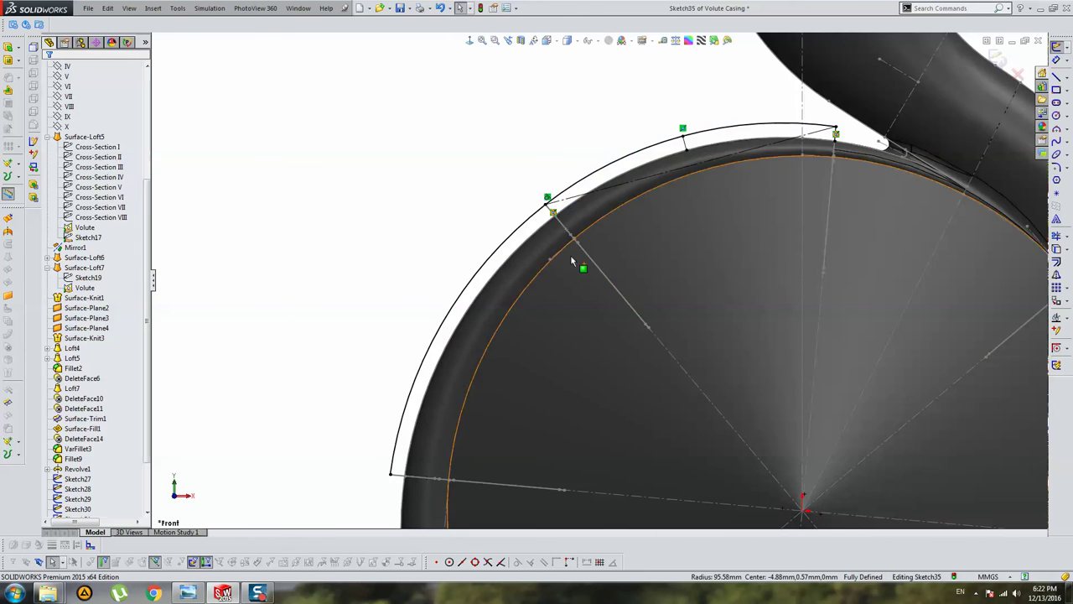
left_click(521, 234)
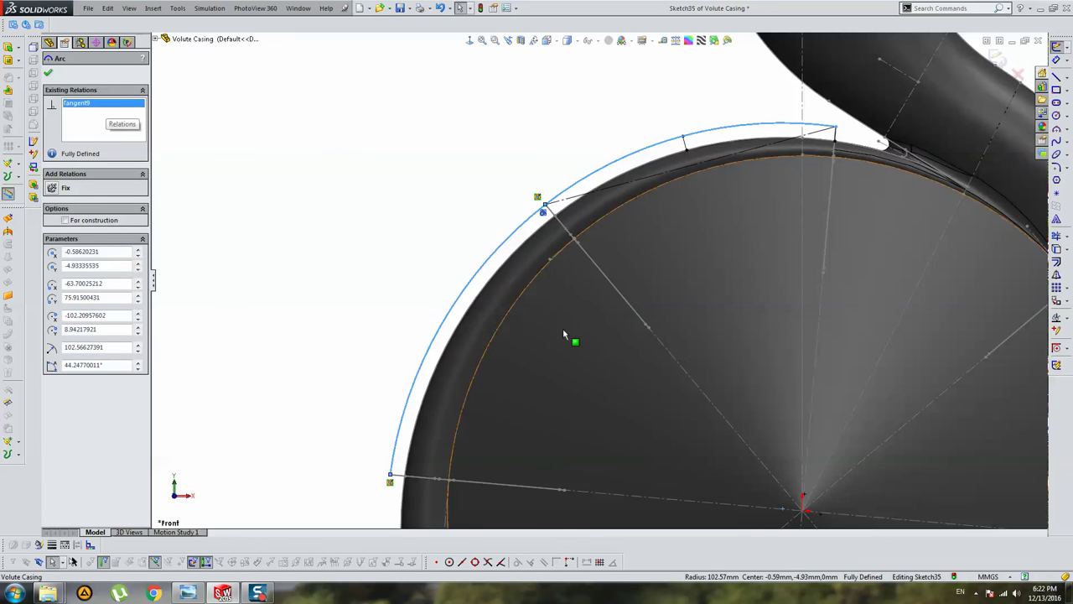
scroll(562, 328, "up", 5)
scroll(587, 369, "down", 3)
key("Escape")
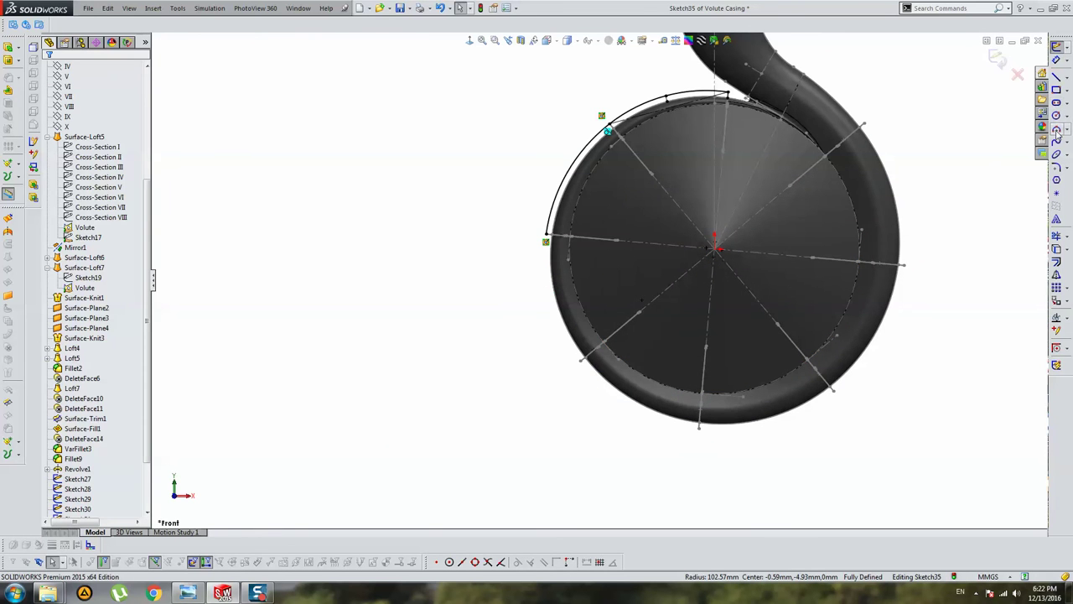
left_click(1056, 131)
scroll(510, 277, "down", 3)
Draw an arc from the left arc's end down the casing's lower left, tangent to the previous arc
left_click(611, 183)
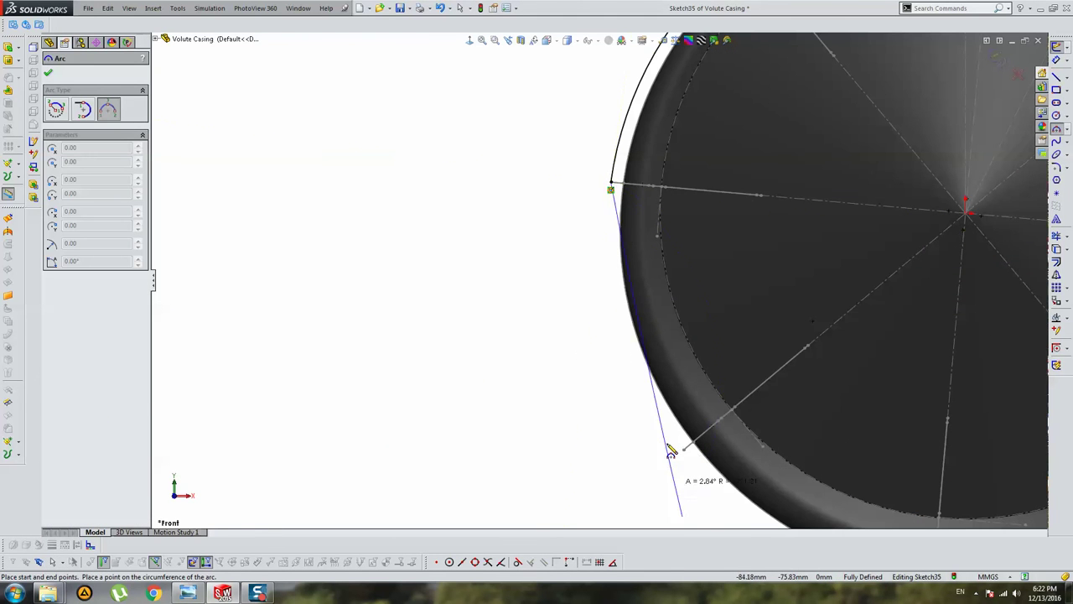
left_click(682, 516)
left_click(600, 319)
left_click(639, 92, "ctrl")
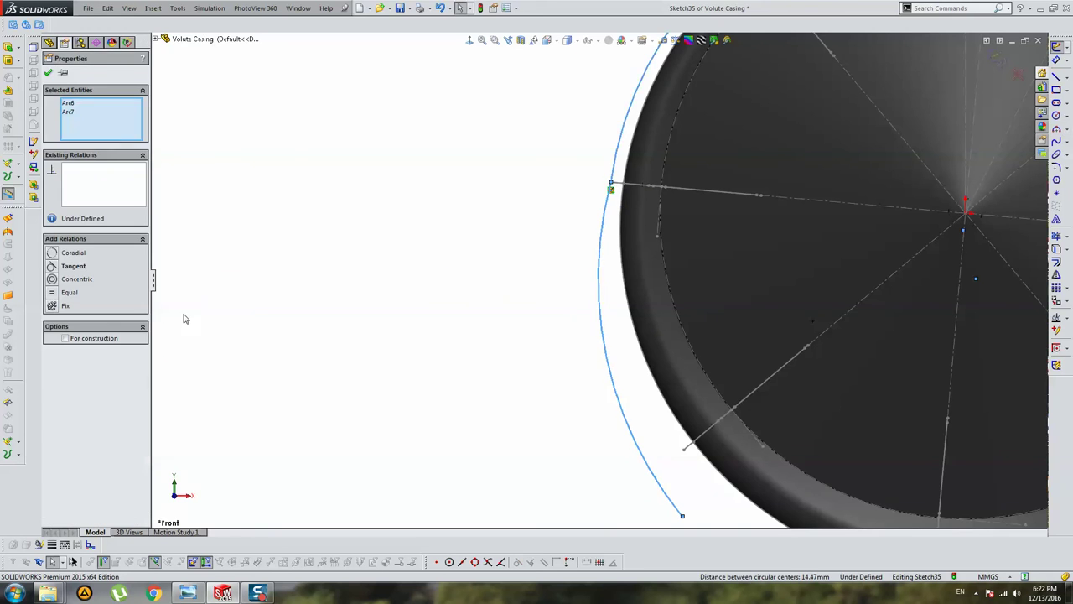
left_click(82, 266)
key("Escape")
Pierce the new arc's end point onto the profile line
scroll(587, 335, "up", 2)
scroll(587, 353, "down", 3)
scroll(559, 322, "down", 2)
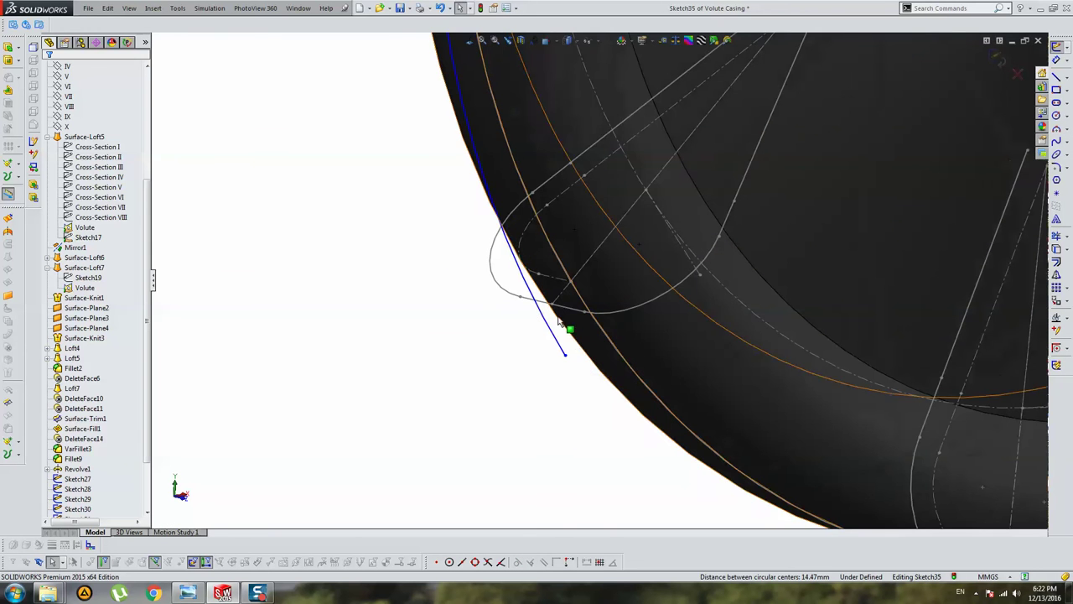
key("ctrl+z")
left_click(567, 358, "ctrl")
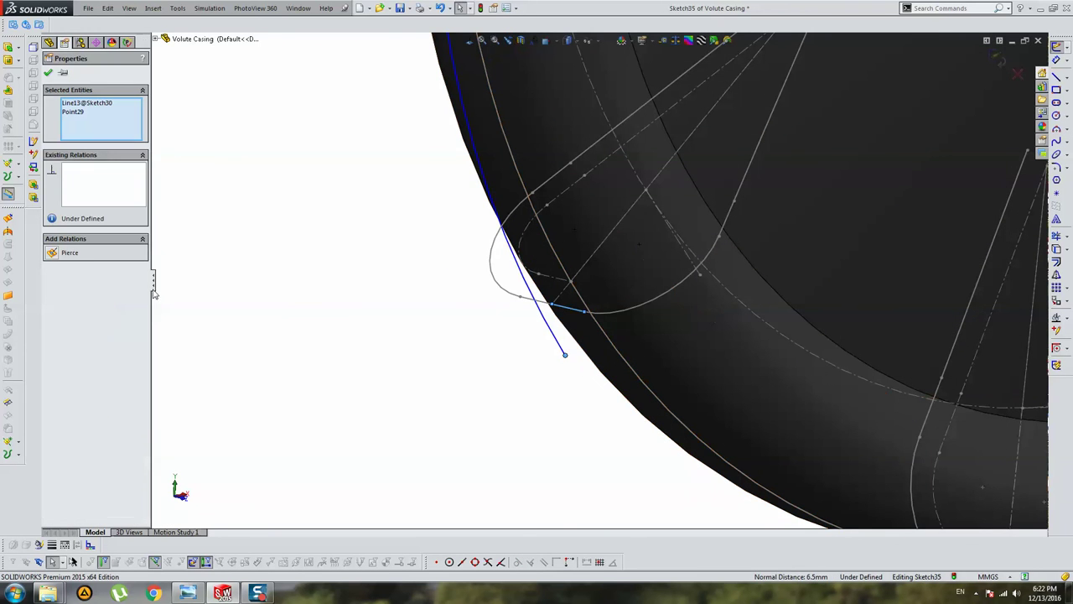
left_click(76, 255)
key("ctrl+8")
key("Escape")
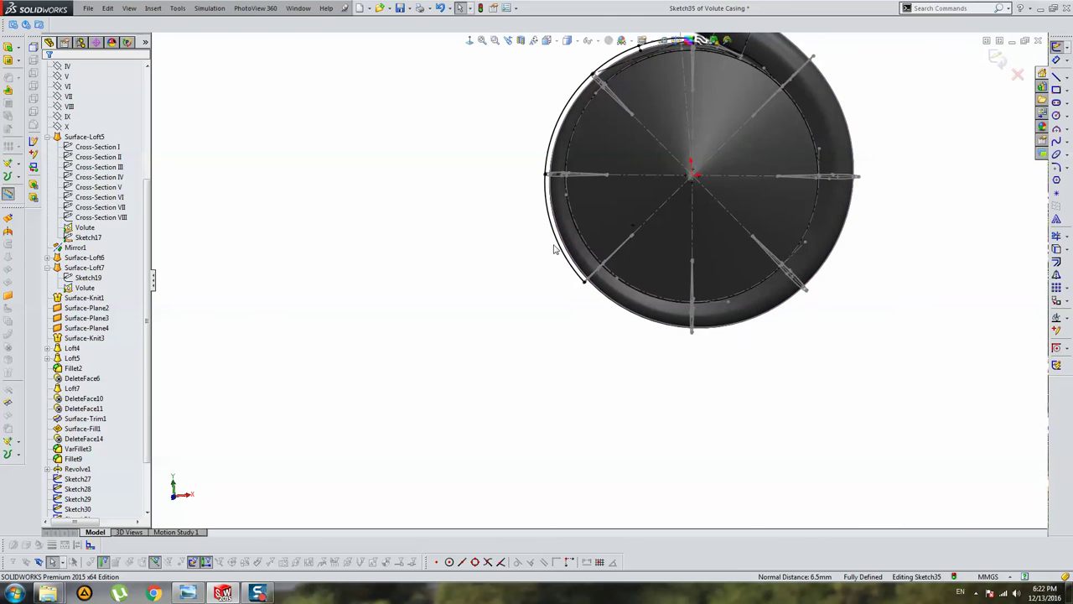
Place the next arc along the lower rim and select it with the previous arc
scroll(665, 220, "up", 3)
scroll(665, 220, "down", 3)
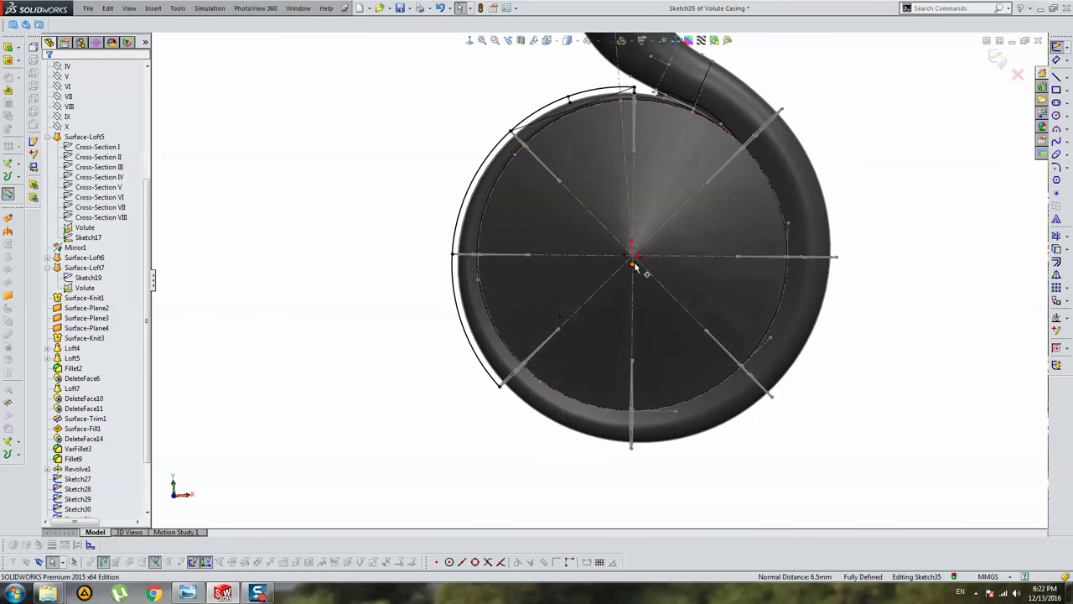
scroll(486, 364, "down", 2)
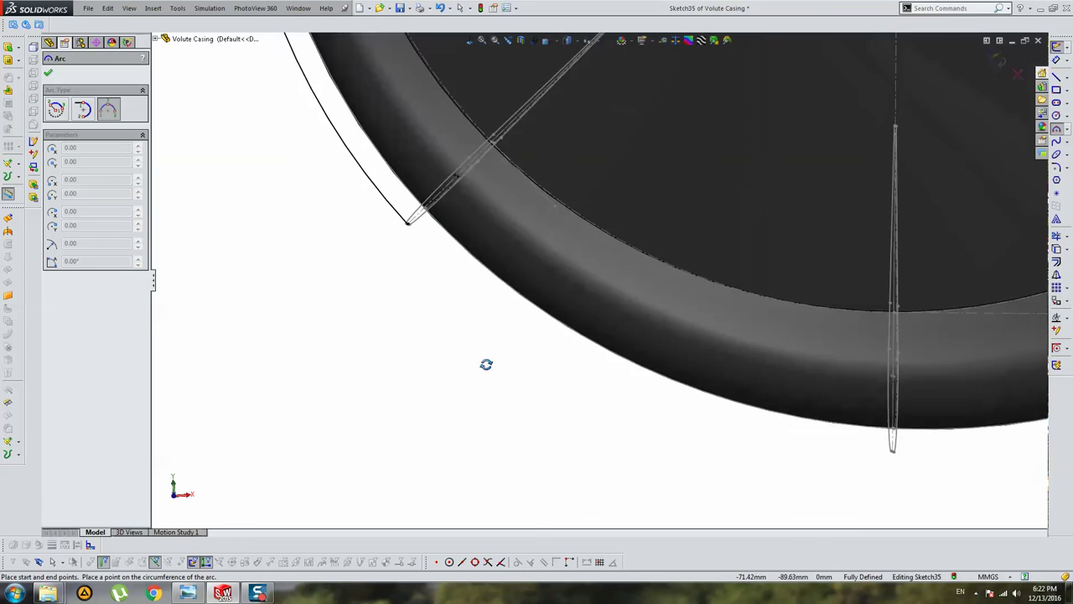
scroll(409, 236, "down", 3)
scroll(522, 323, "up", 3)
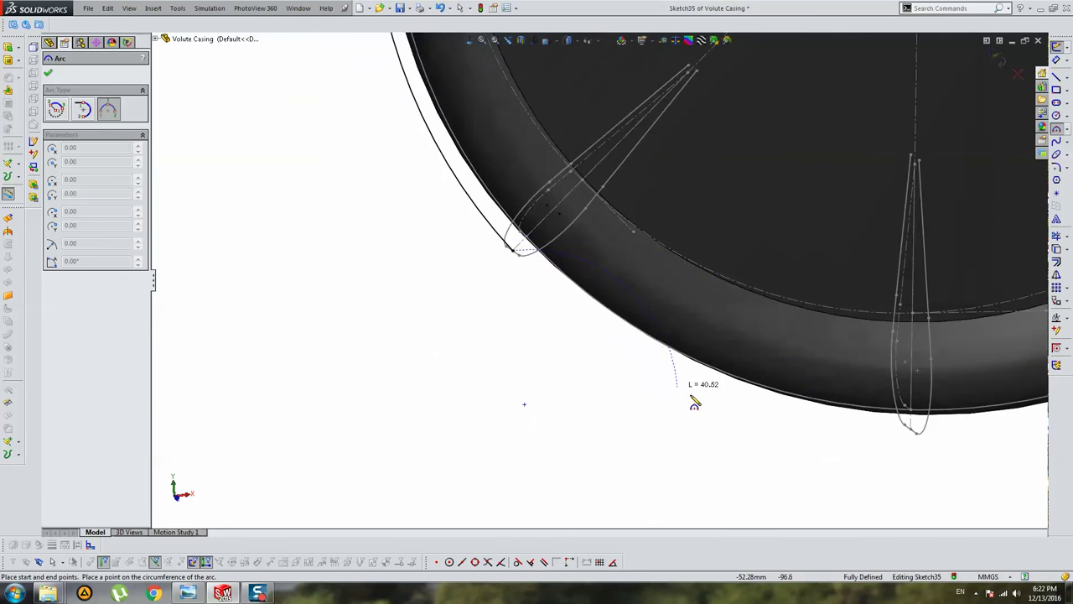
scroll(887, 436, "down", 3)
left_click(524, 366)
key("Escape")
left_click(318, 126)
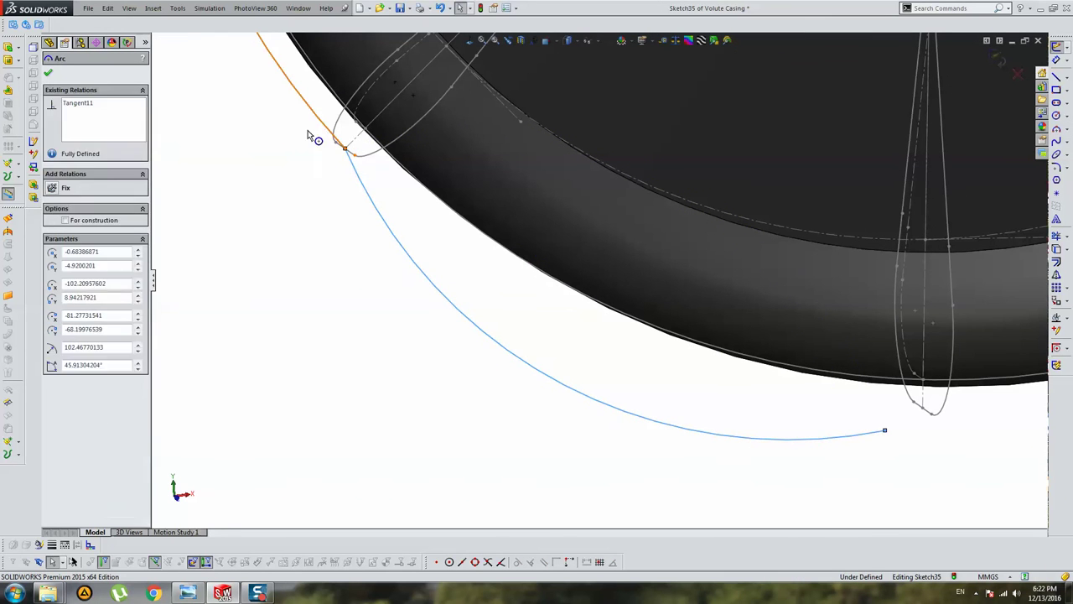
left_click(587, 397, "ctrl")
left_click(637, 368)
scroll(637, 367, "down", 2)
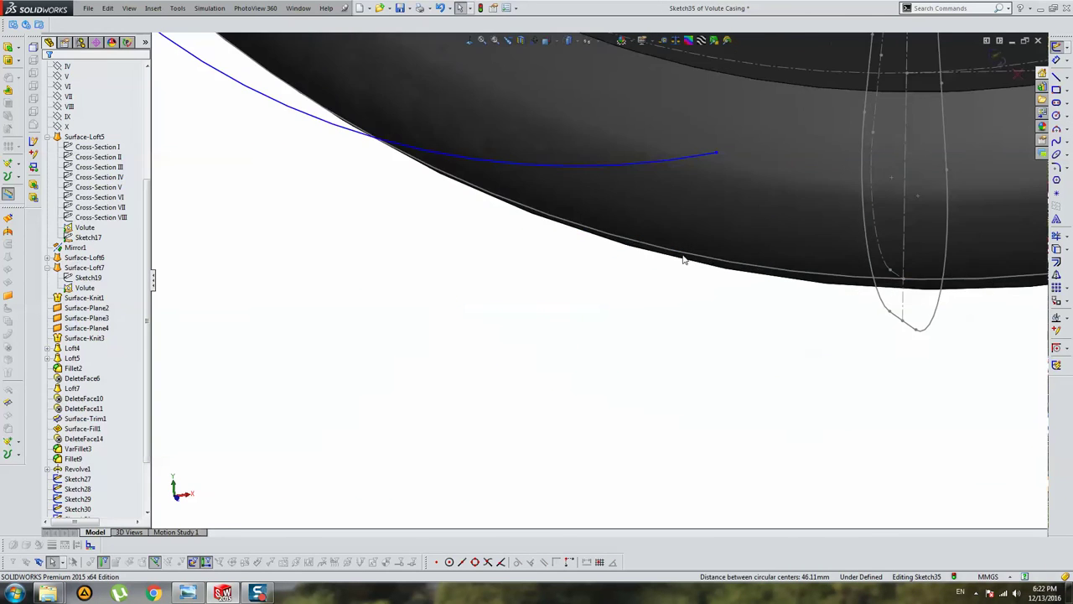
Pierce the guide curve's endpoint through Line14@Sketch31 so Sketch35 is fully defined
left_click(716, 153)
left_click(908, 329, "ctrl")
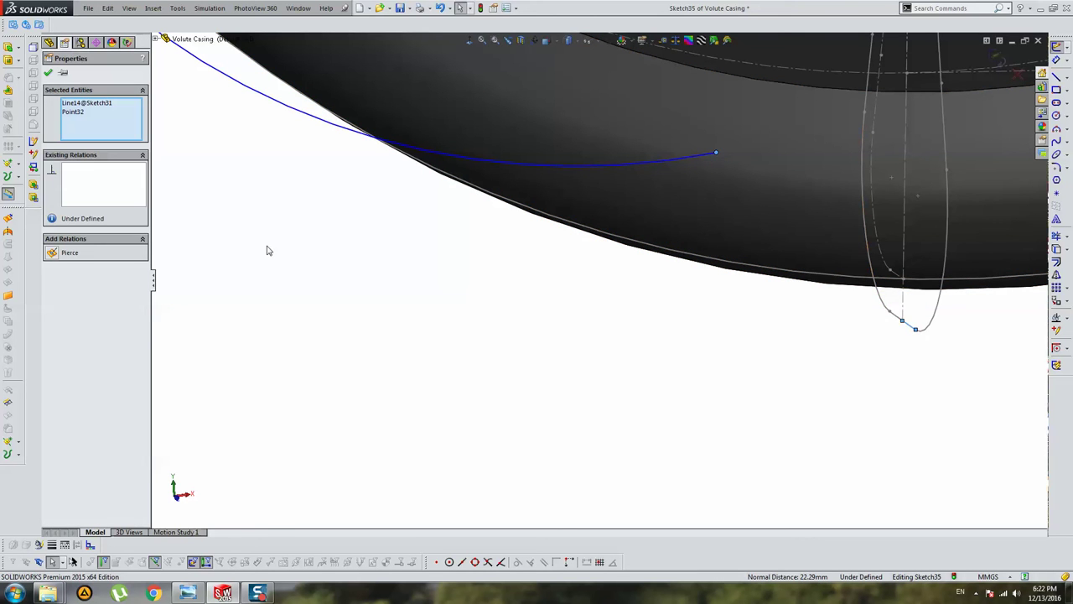
left_click(75, 255)
key("Escape")
scroll(755, 283, "up", 5)
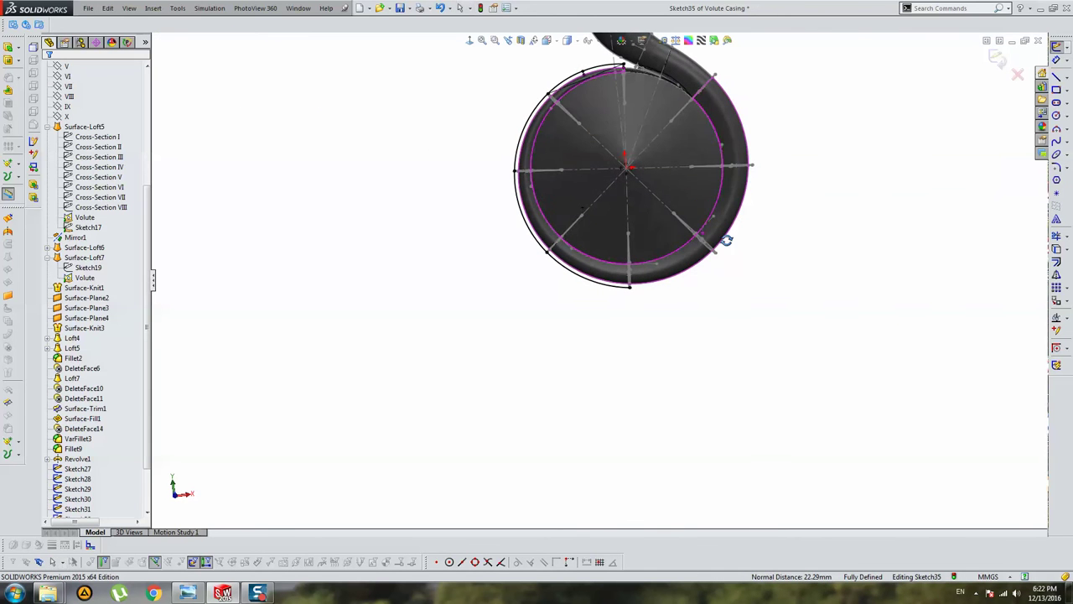
Draw a tangent arc from the line's end along the lower rim, tangent to the previous arc
left_click(1056, 154)
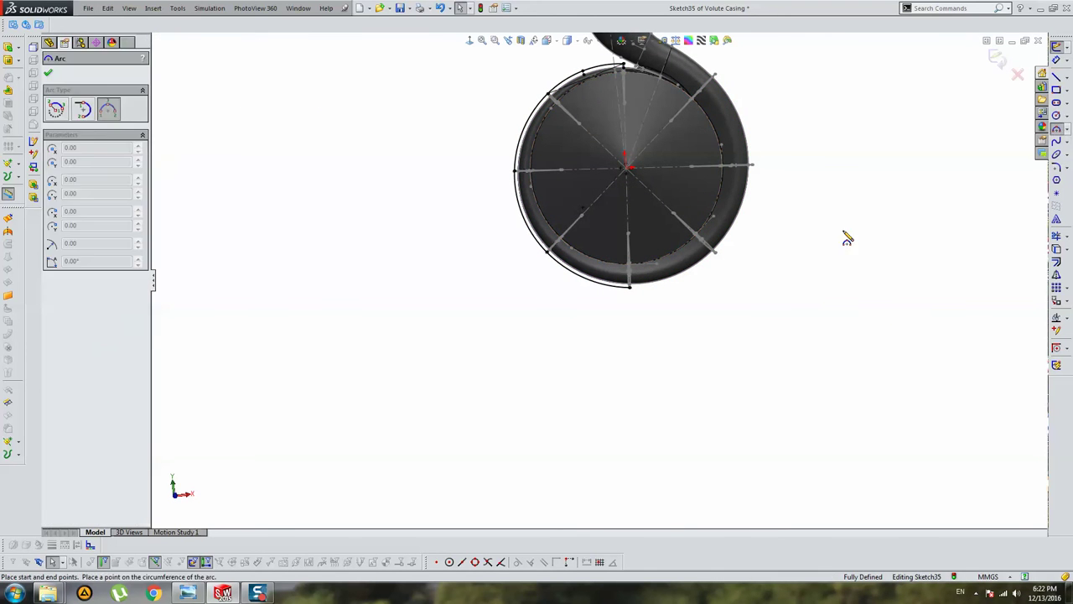
scroll(654, 328, "down", 3)
scroll(637, 329, "down", 3)
left_click(612, 306)
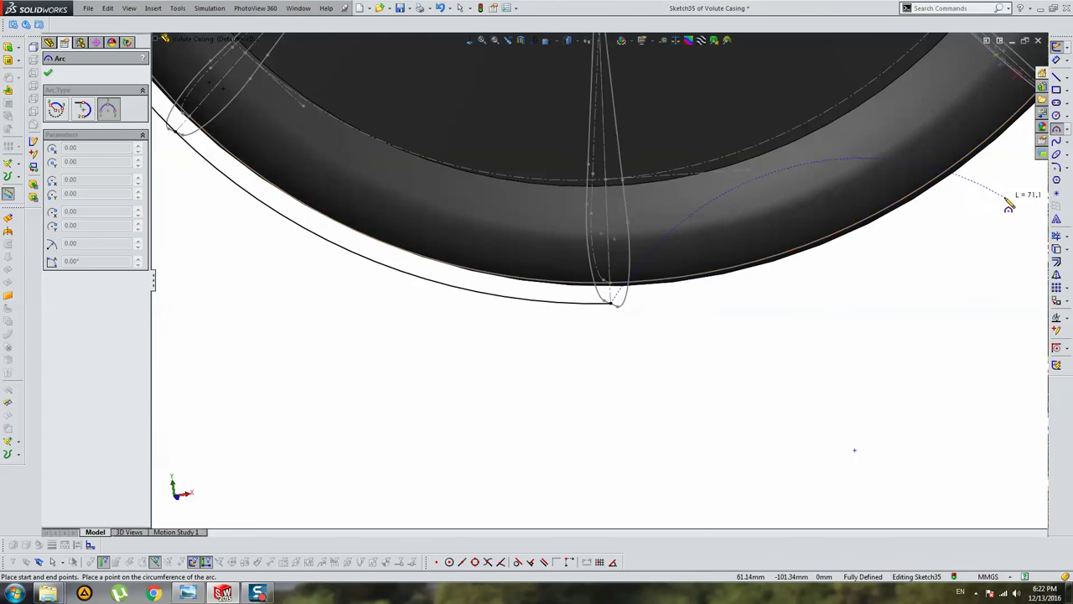
left_click(947, 246)
key("Escape")
scroll(839, 211, "up", 2)
scroll(398, 409, "down", 3)
key("z")
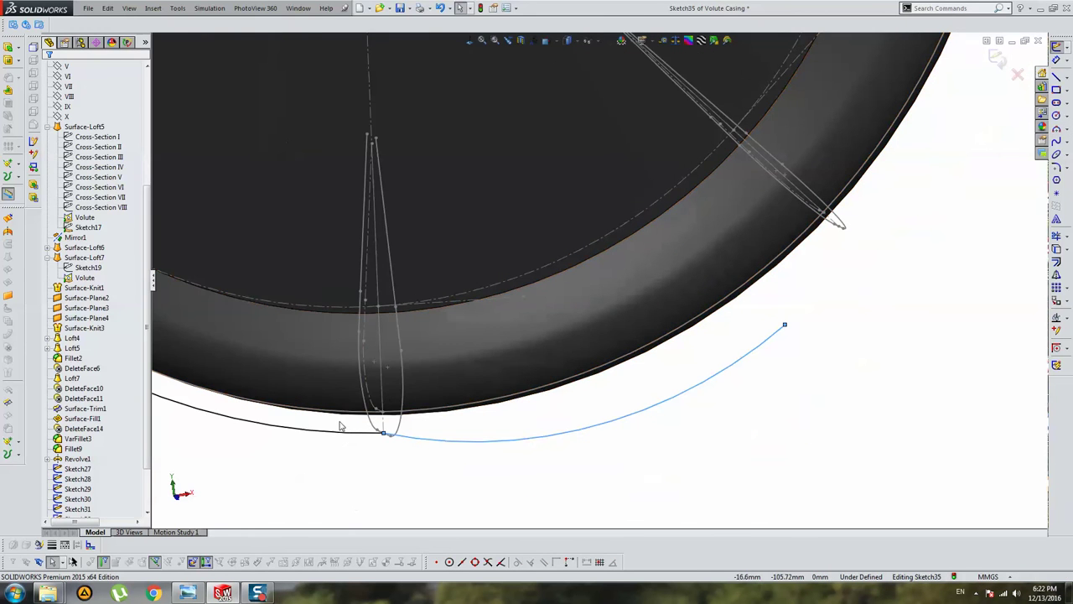
left_click(332, 429, "ctrl")
left_click(73, 265)
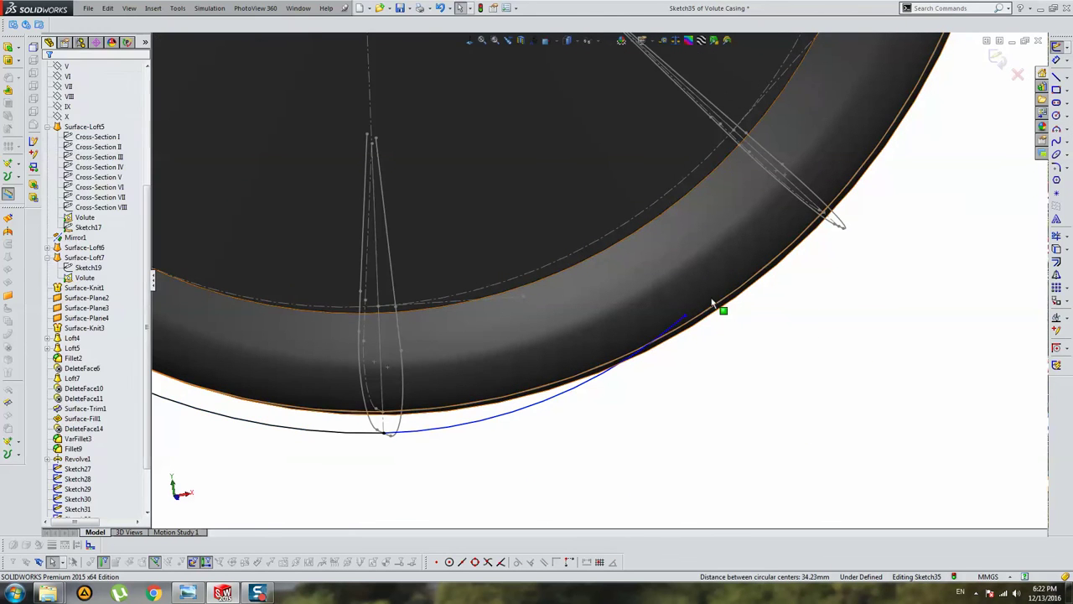
Pierce the new arc's free endpoint through the Line13 cross-section line
left_click(713, 309)
scroll(798, 240, "up", 3)
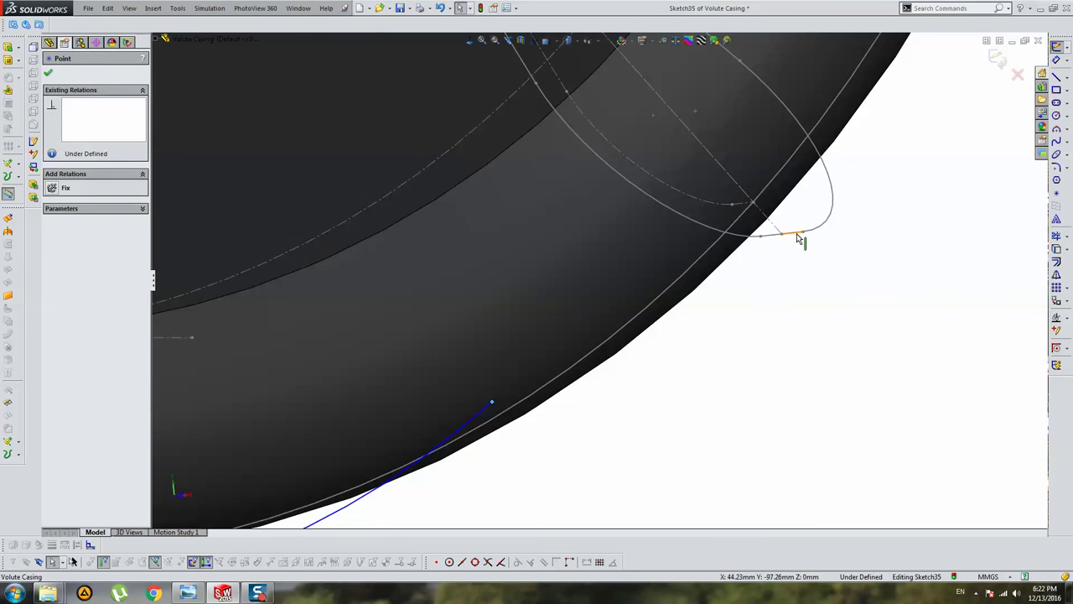
left_click(798, 234, "ctrl")
left_click(70, 251)
scroll(749, 302, "down", 5)
scroll(714, 266, "down", 3)
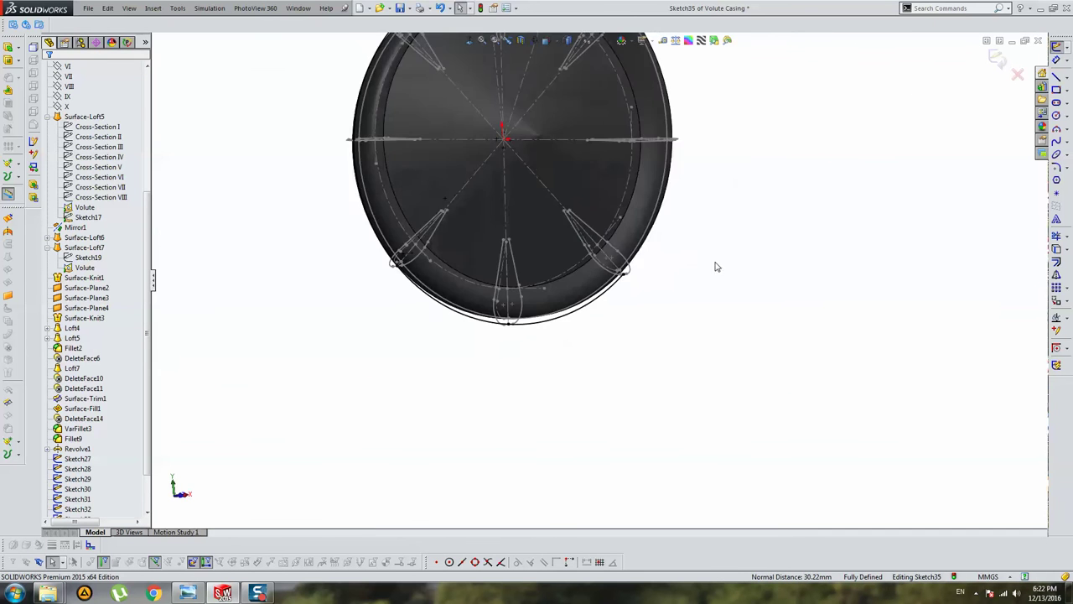
scroll(714, 266, "down", 2)
scroll(639, 236, "up", 2)
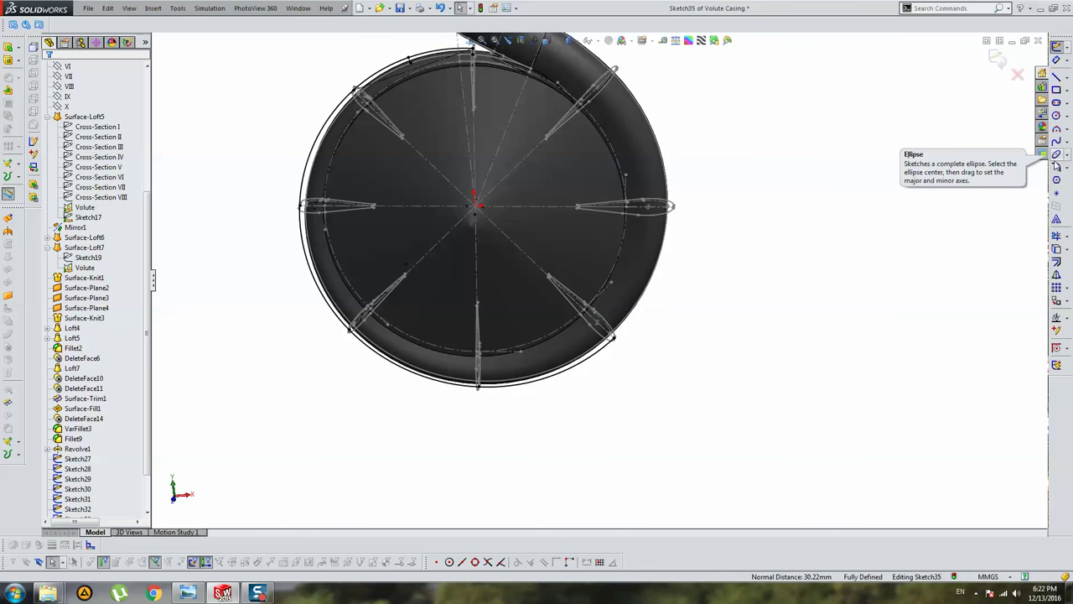
Orbit to check the curve in 3D, then return to a Normal To front view
mouse_move(630, 179)
middle_mouse_down()
mouse_move(668, 165)
mouse_move(682, 211)
mouse_move(665, 210)
mouse_move(651, 257)
mouse_move(656, 196)
mouse_move(623, 175)
middle_mouse_up()
key("Escape")
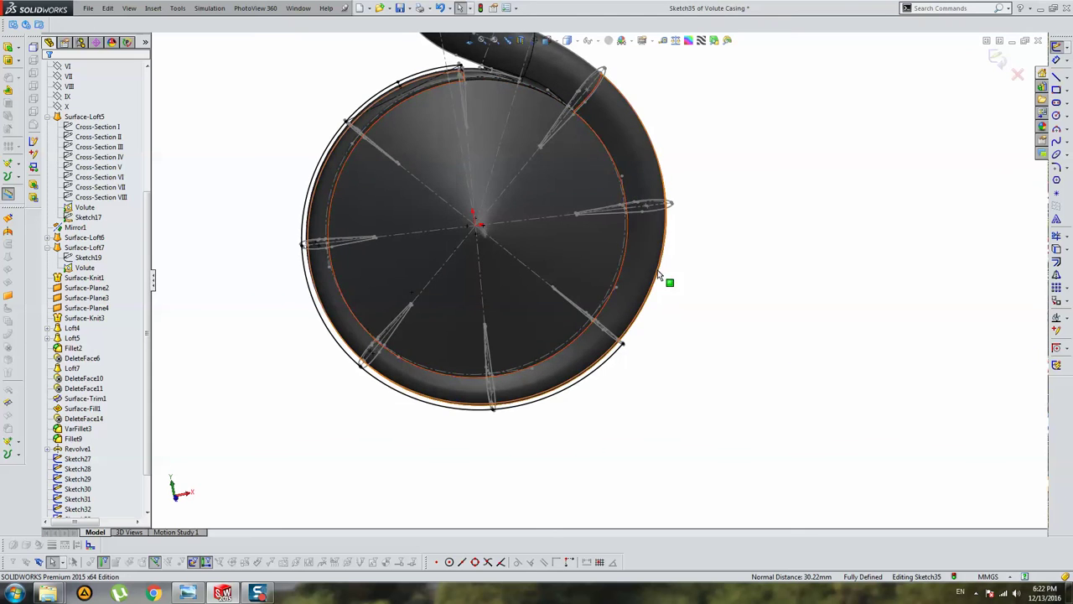
mouse_move(720, 268)
middle_mouse_down()
mouse_move(693, 293)
mouse_move(649, 218)
mouse_move(495, 63)
middle_mouse_up()
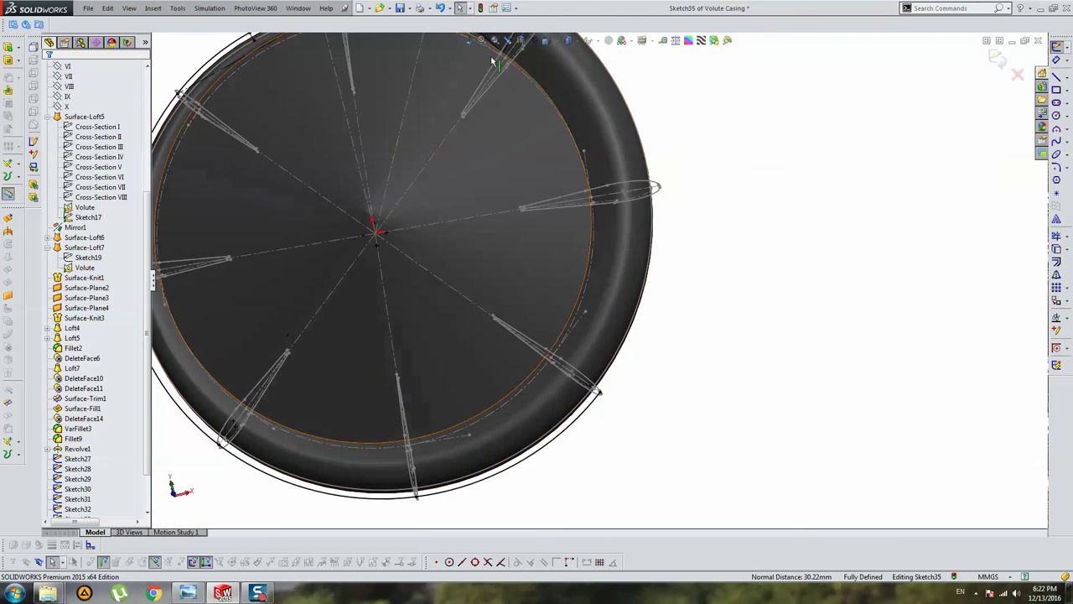
left_click(469, 40)
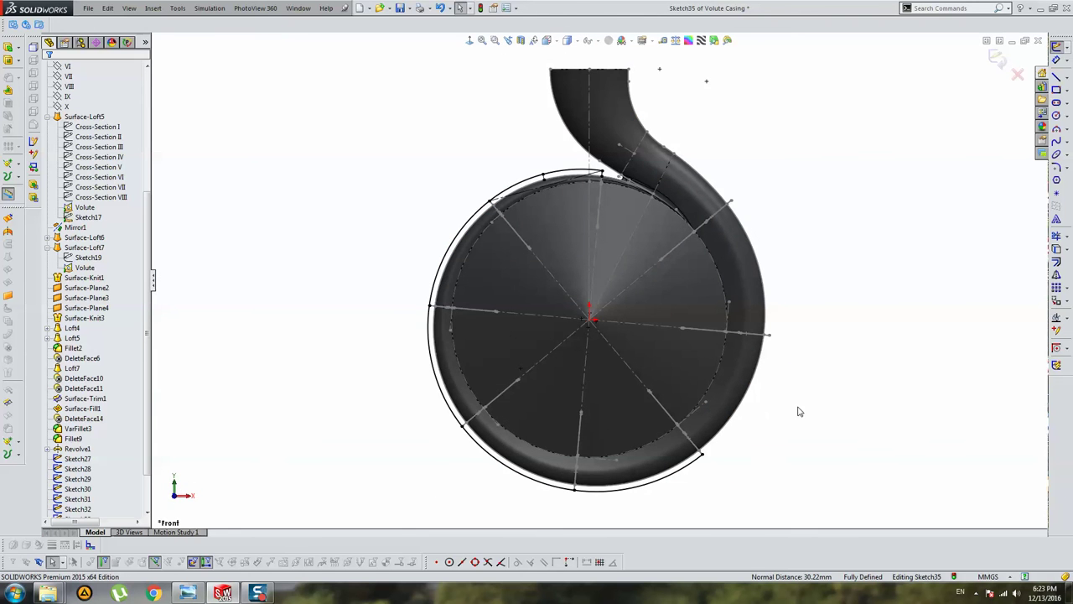
Draw a tangent arc up the casing's right rim, tangent to the lower arc
left_click(1058, 130)
scroll(818, 426, "down", 3)
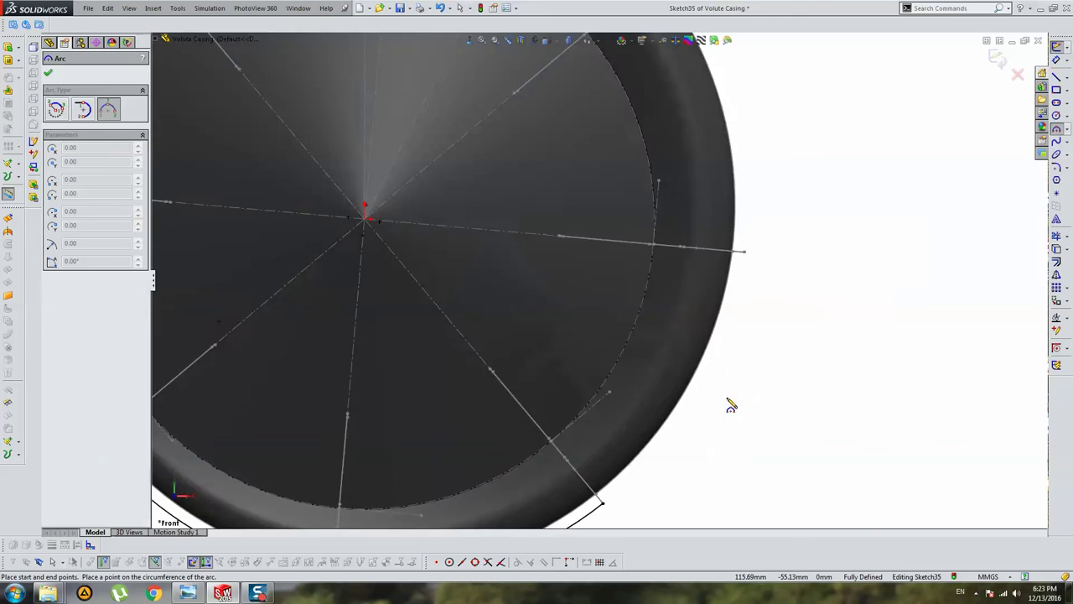
scroll(730, 402, "down", 2)
middle_click_drag(647, 477, 537, 520)
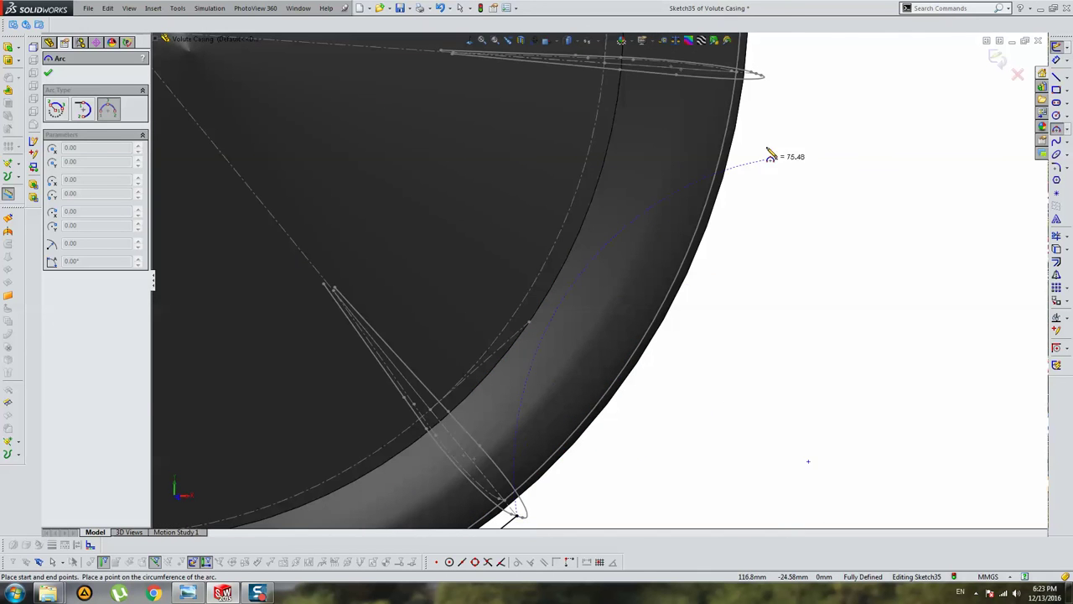
left_click(749, 209)
key("Escape")
scroll(579, 372, "up", 3)
scroll(550, 369, "down", 3)
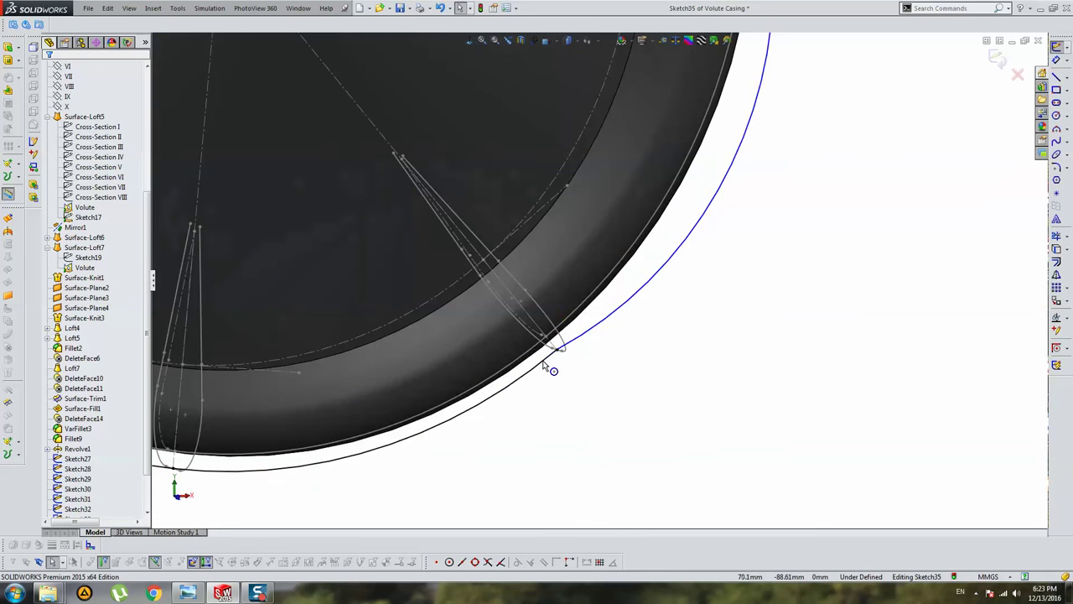
left_click(551, 361)
left_click(587, 335, "ctrl")
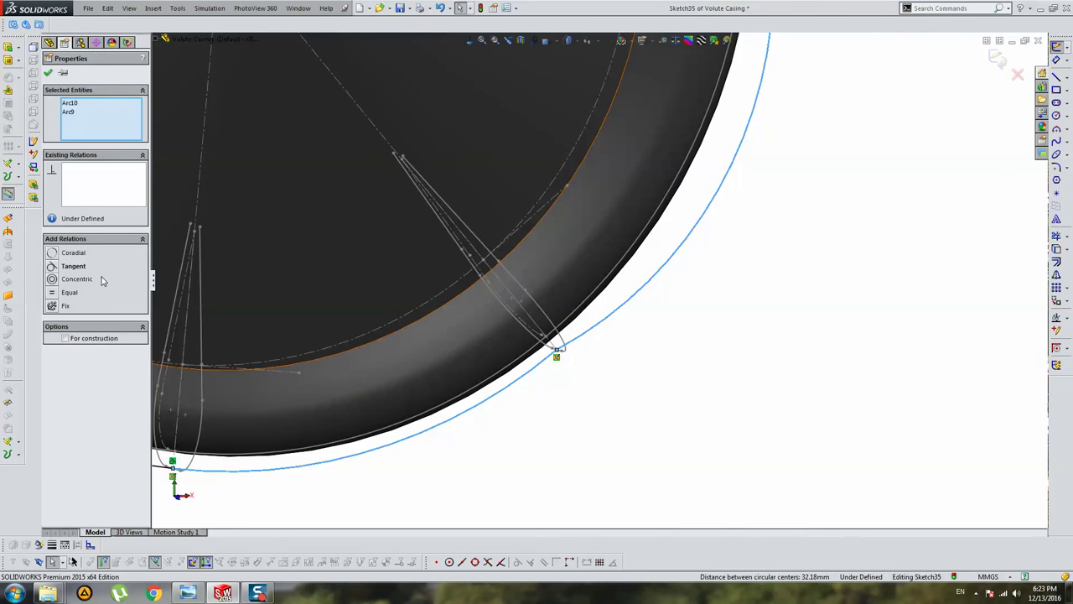
left_click(73, 265)
key("Escape")
Pierce that arc's endpoint through Line13 of Sketch33
scroll(794, 160, "up", 3)
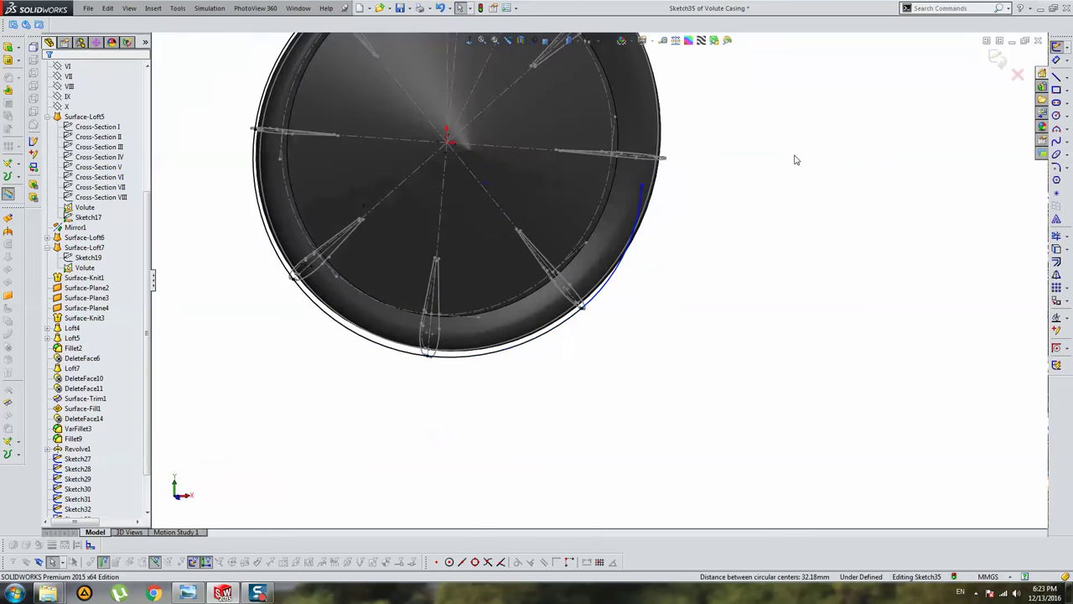
scroll(664, 163, "down", 3)
middle_click_drag(663, 163, 528, 306)
left_click(527, 302)
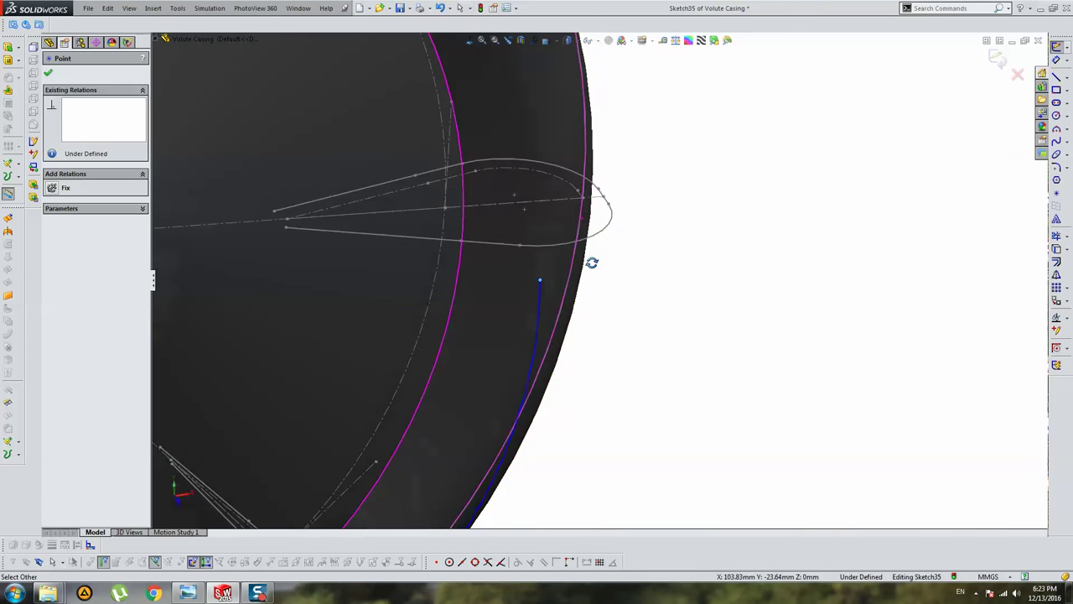
middle_click_drag(592, 259, 602, 240)
left_click(579, 237, "ctrl")
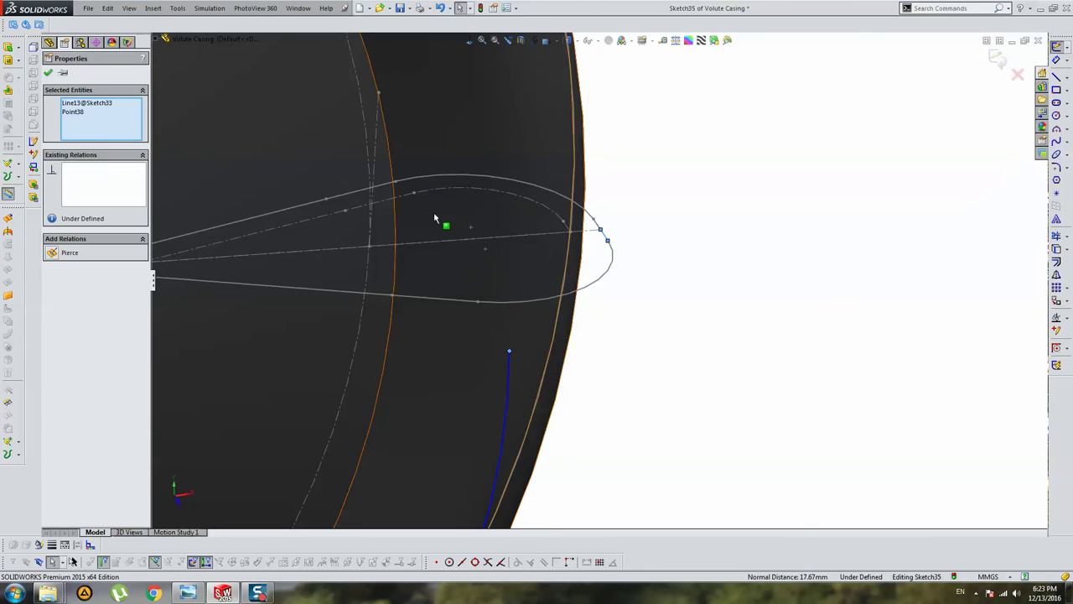
left_click(67, 253)
key("Escape")
scroll(642, 259, "up", 3)
middle_click_drag(643, 260, 600, 209)
scroll(596, 206, "down", 3)
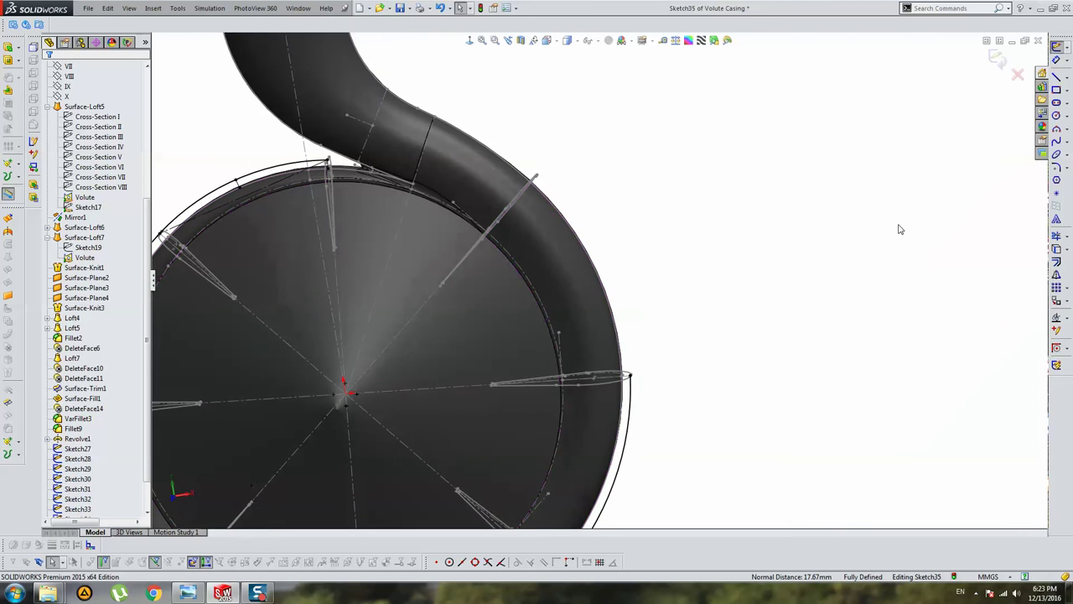
Draw another tangent arc ending on the upper cross-section loop
left_click(1056, 130)
scroll(587, 176, "down", 3)
scroll(578, 317, "up", 3)
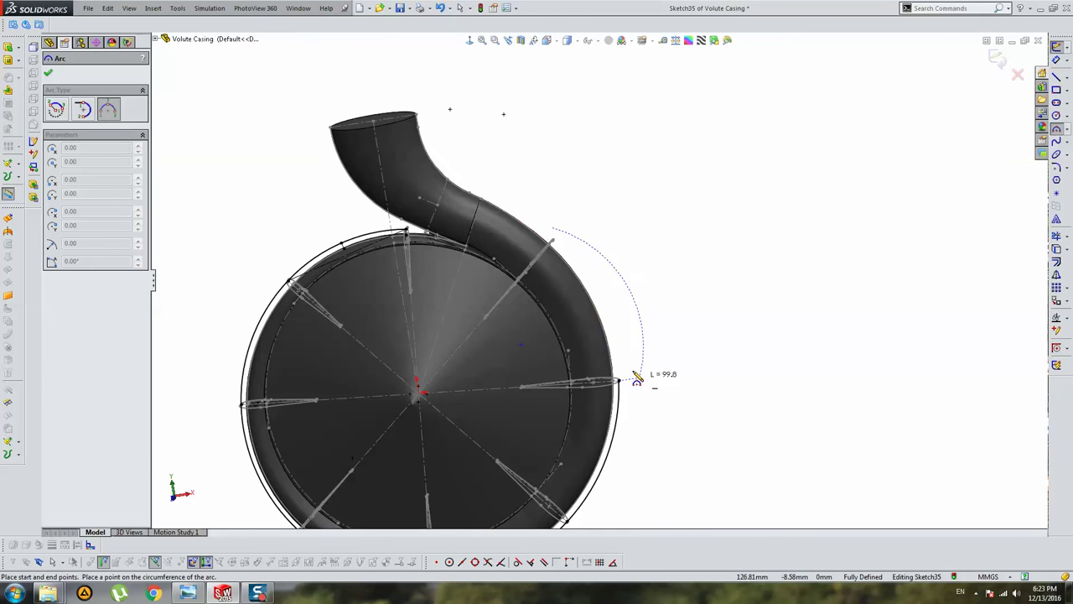
left_click(625, 344)
key("Escape")
scroll(621, 360, "down", 2)
scroll(623, 353, "down", 2)
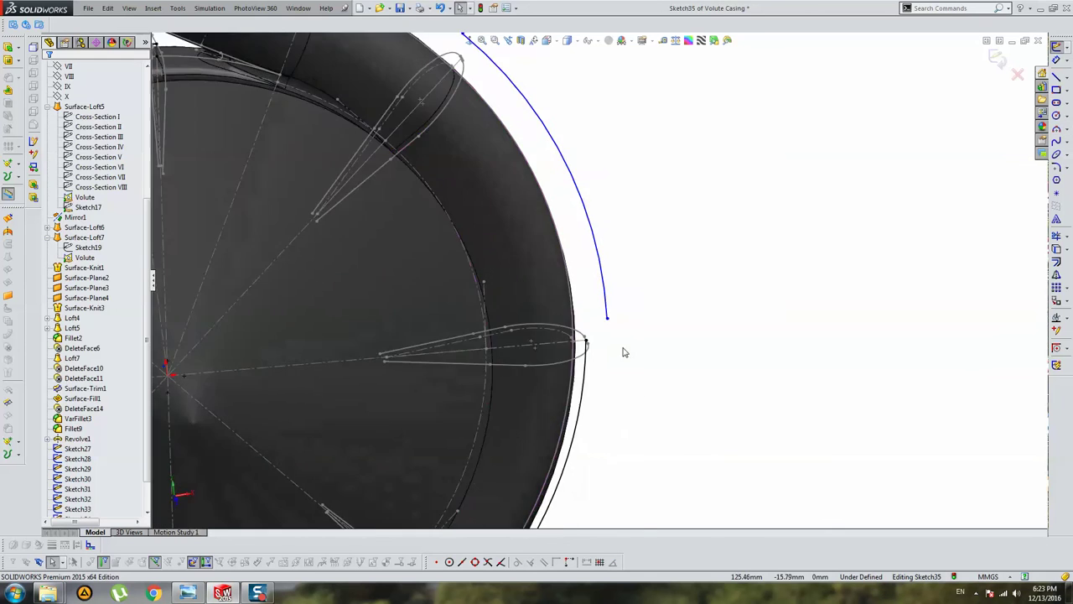
scroll(604, 319, "down", 2)
mouse_move(599, 285)
left_mouse_down()
mouse_move(558, 332)
mouse_move(551, 361)
left_mouse_up()
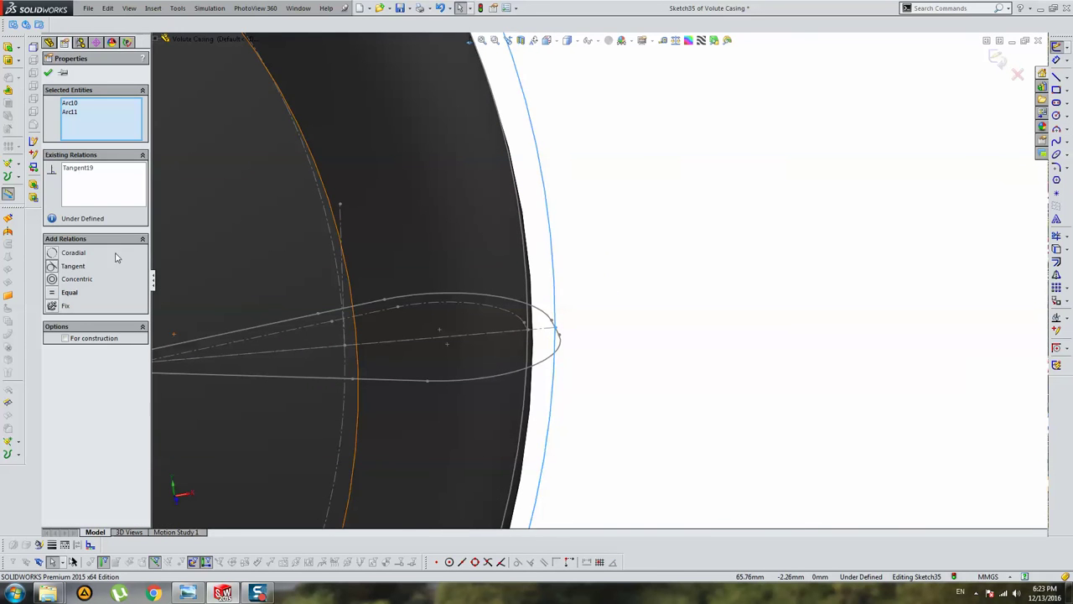
key("Escape")
scroll(615, 187, "up", 4)
scroll(500, 82, "down", 4)
Pierce the final arc's endpoint through Line13 of Sketch34, leaving Sketch35 fully defined
left_click(493, 67)
scroll(503, 83, "down", 3)
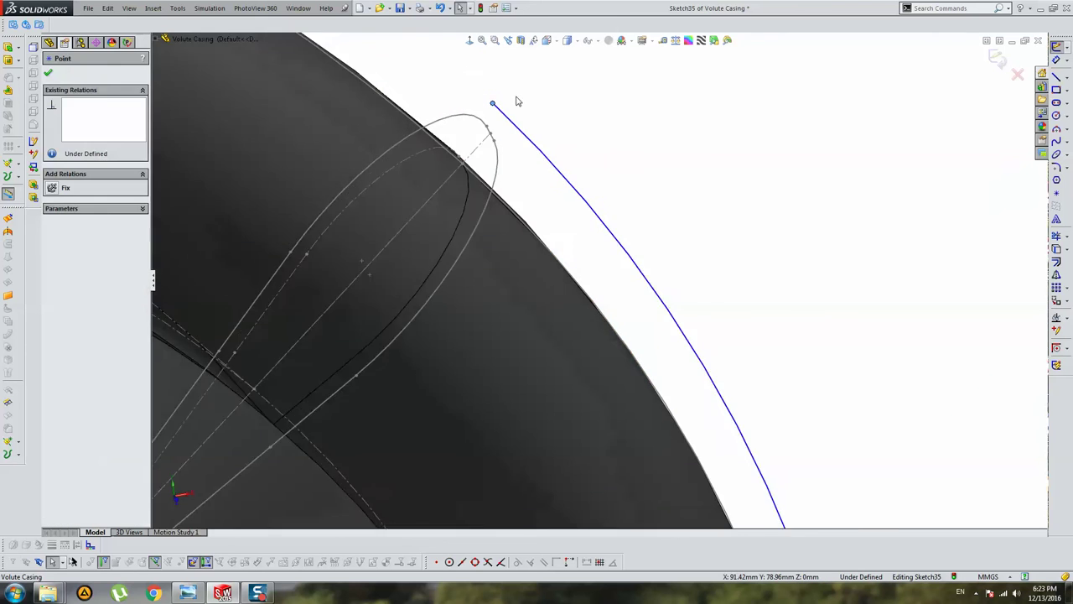
scroll(483, 139, "down", 2)
left_click(379, 165, "ctrl")
left_click(70, 252)
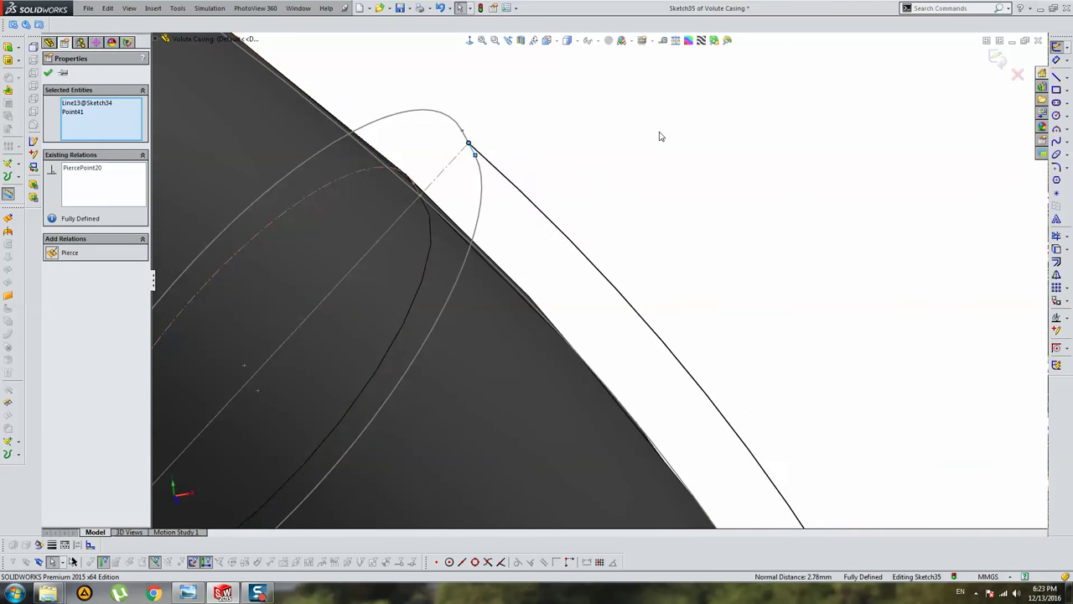
key("Escape")
scroll(722, 331, "up", 6)
scroll(597, 326, "down", 3)
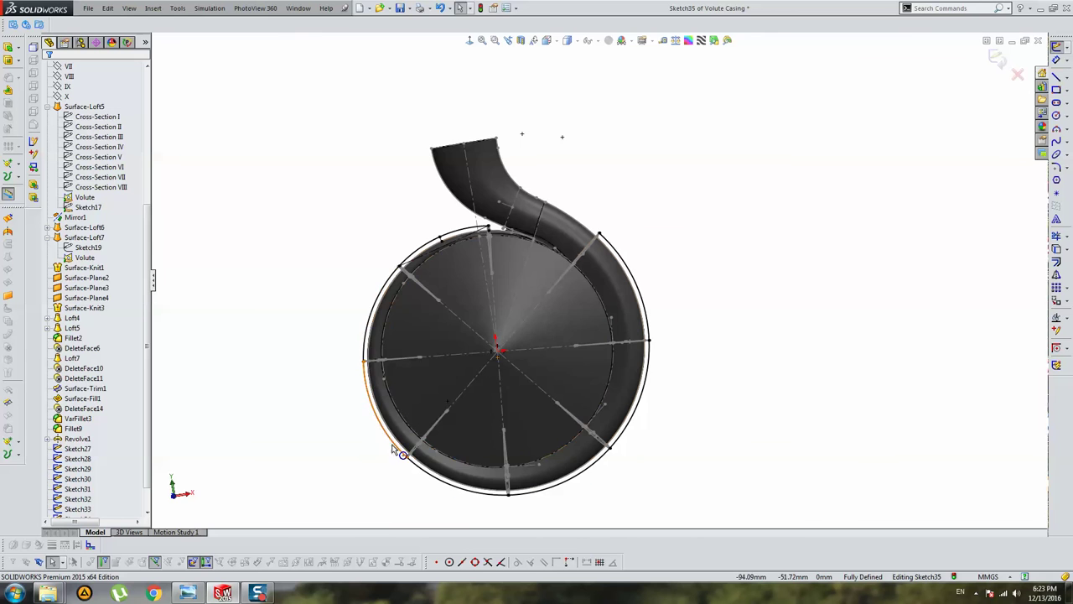
scroll(658, 302, "up", 3)
middle_click_drag(658, 319, 589, 292)
Exit the Sketch35 guide curve sketch and orbit the casing slightly
left_click(1000, 64)
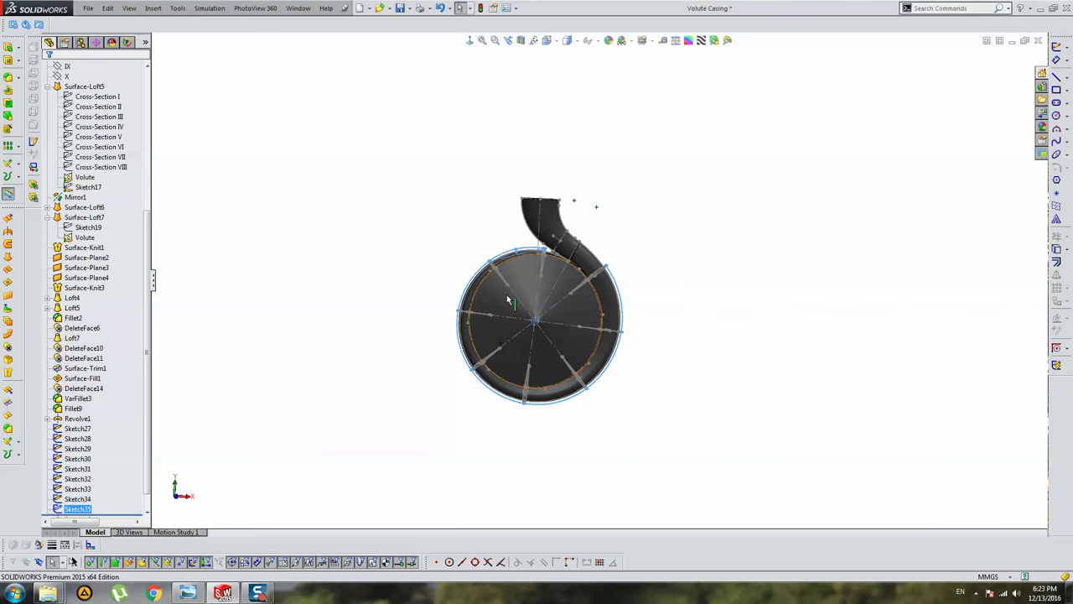
scroll(630, 295, "down", 3)
mouse_move(539, 288)
middle_mouse_down()
mouse_move(563, 284)
mouse_move(335, 339)
middle_mouse_up()
scroll(334, 339, "up", 3)
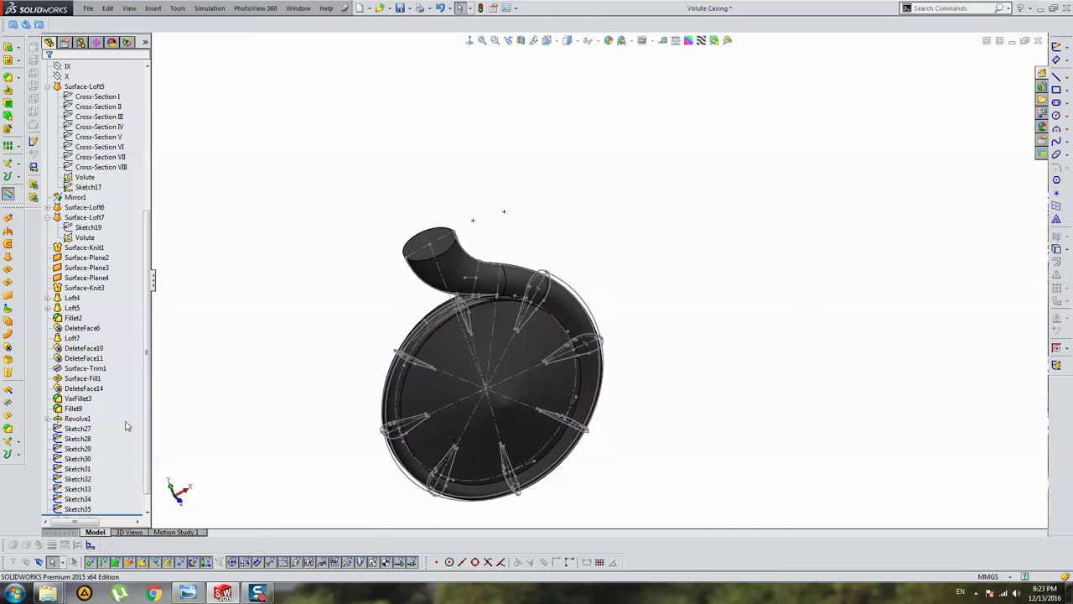
Create CompCurve1 as a Composite Curve from the guide curve, then orbit to a side view
left_click(18, 457)
left_click(62, 471)
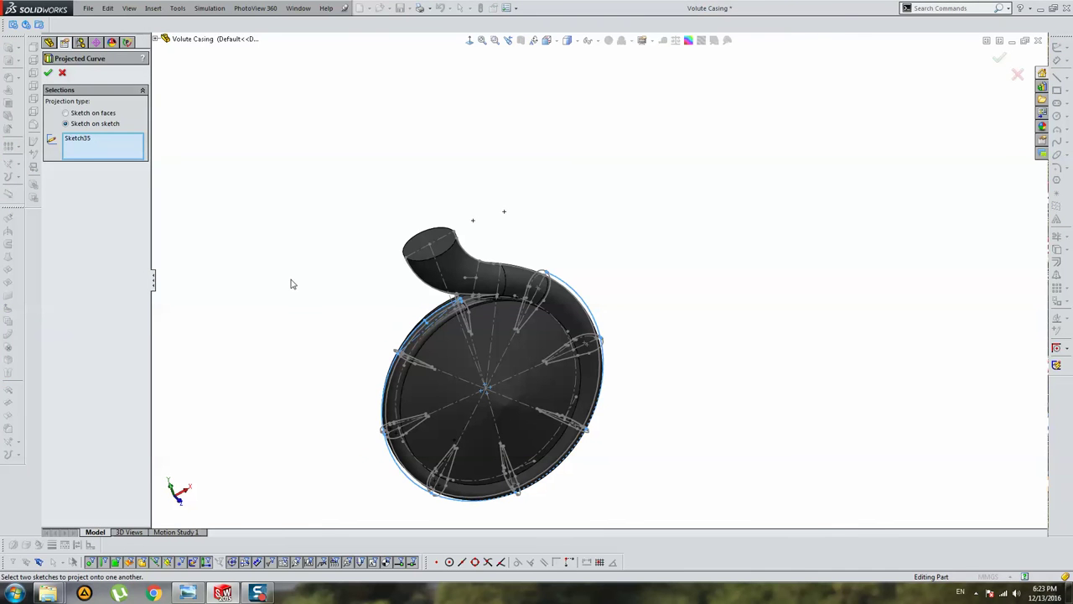
key("Escape")
left_click(18, 457)
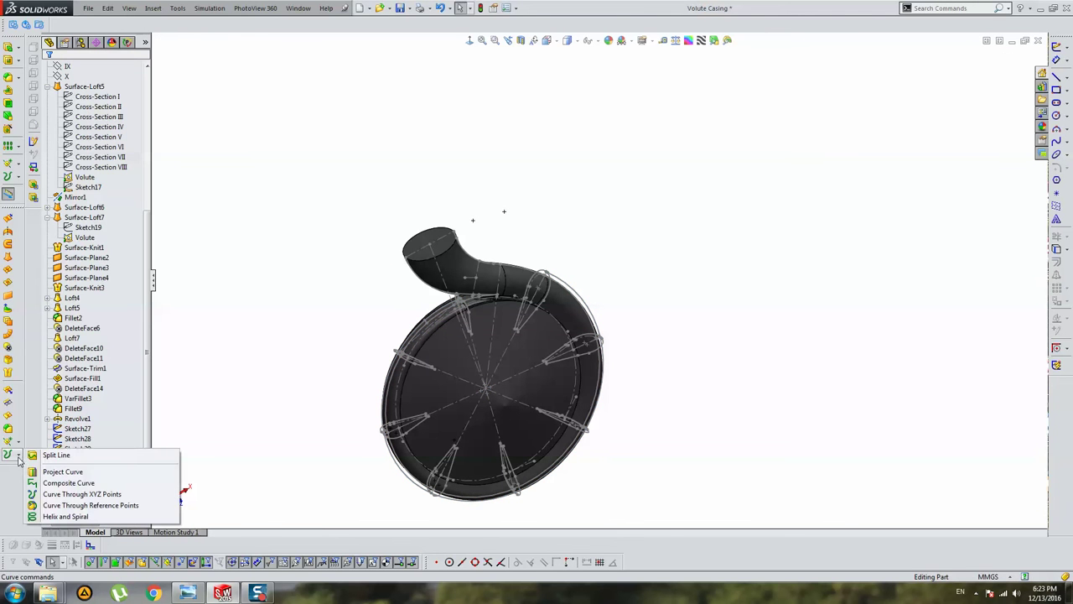
left_click(52, 483)
scroll(461, 266, "up", 4)
scroll(461, 265, "up", 2)
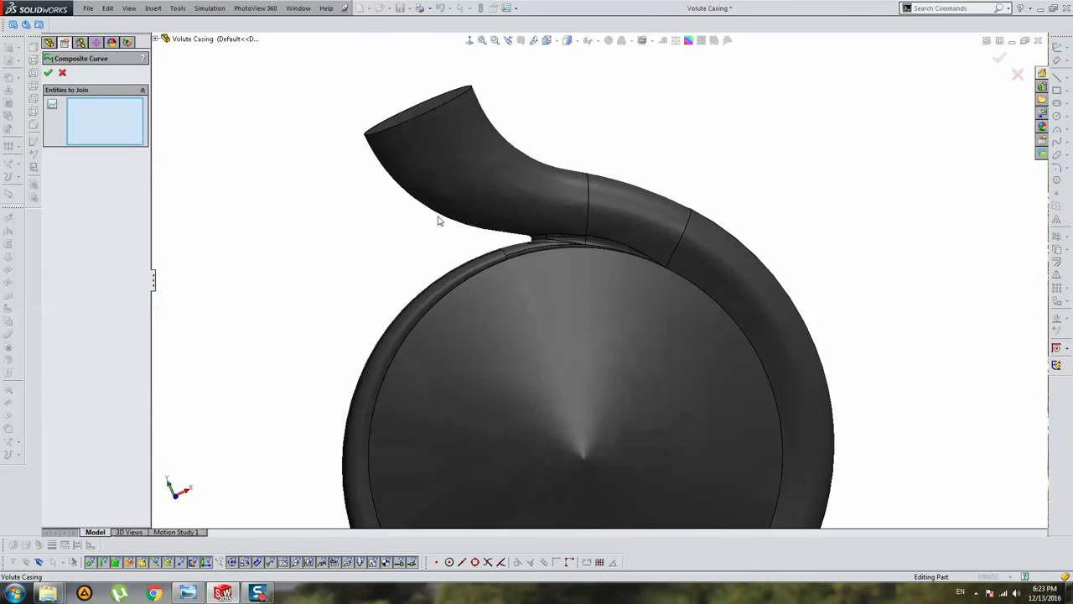
key("Return")
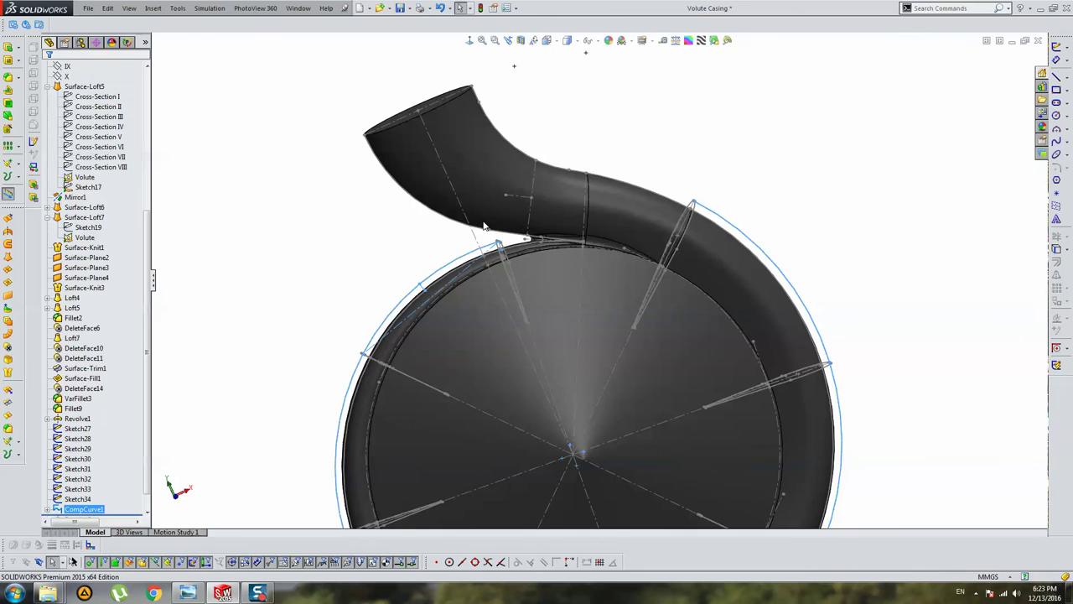
scroll(484, 226, "down", 3)
scroll(545, 252, "down", 3)
mouse_move(594, 218)
middle_mouse_down()
mouse_move(684, 257)
mouse_move(571, 270)
middle_mouse_up()
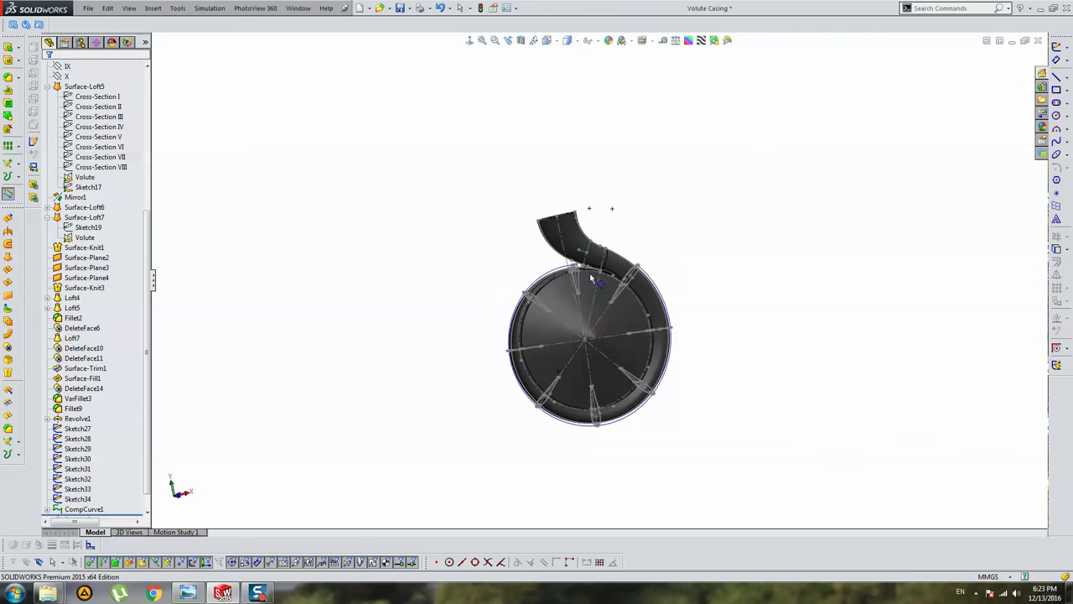
Close Sketch27's profile tip with a short line
scroll(548, 281, "up", 3)
scroll(615, 279, "down", 1)
scroll(593, 278, "up", 2)
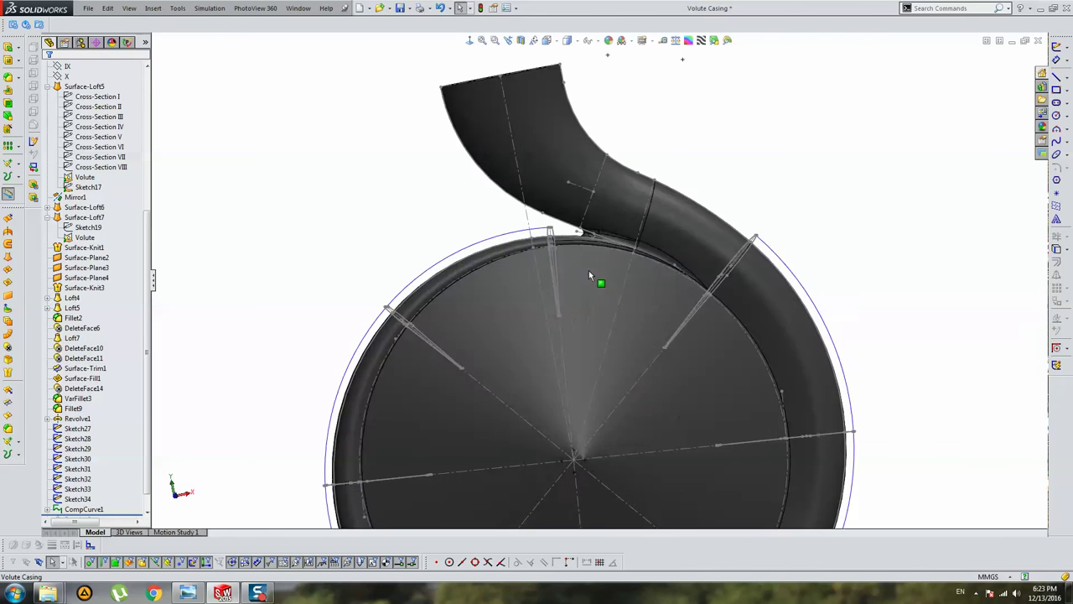
scroll(607, 246, "up", 2)
scroll(539, 223, "up", 2)
left_click(541, 220)
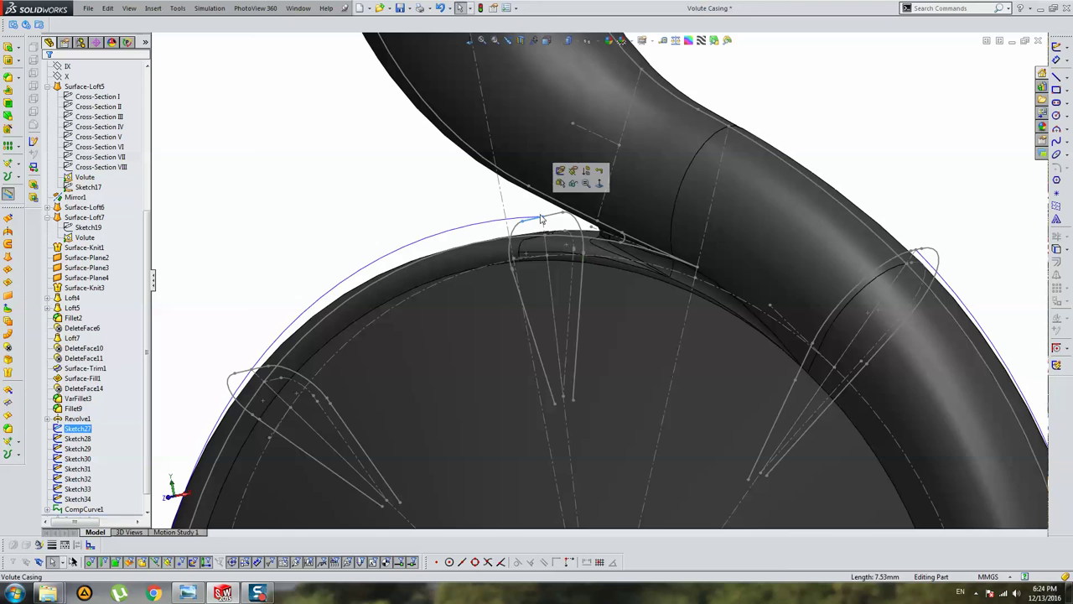
left_click(561, 172)
left_click(1056, 75)
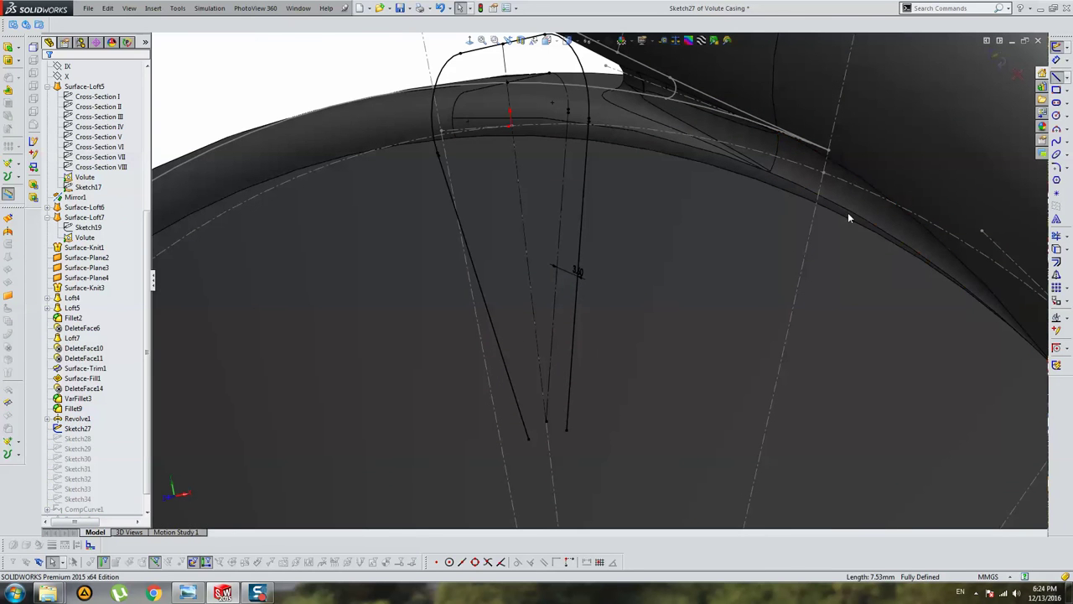
left_click(530, 442)
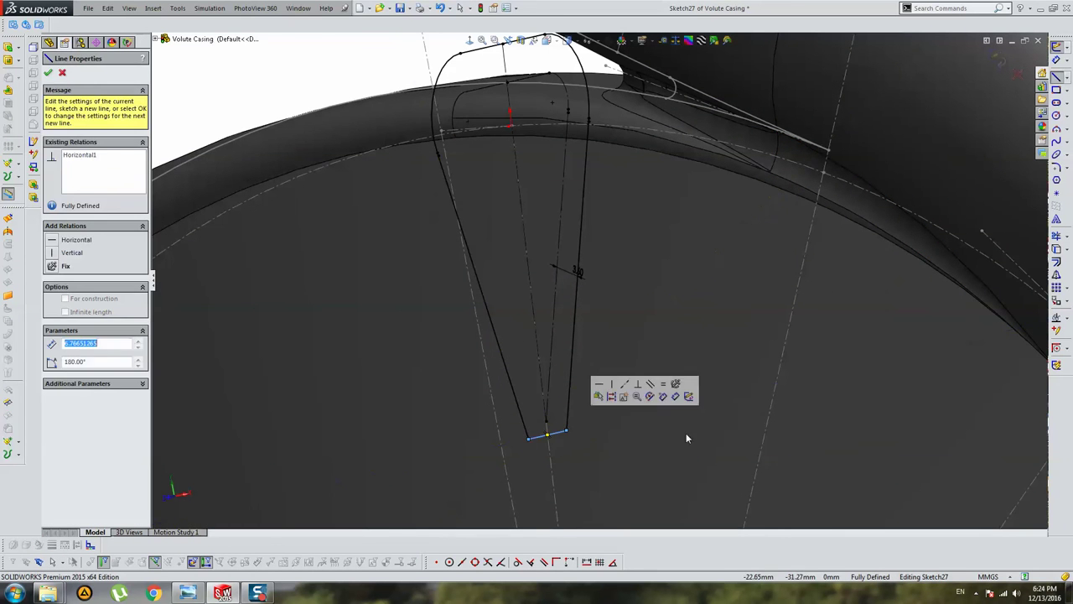
key("Escape")
scroll(932, 139, "down", 5)
left_click(998, 61)
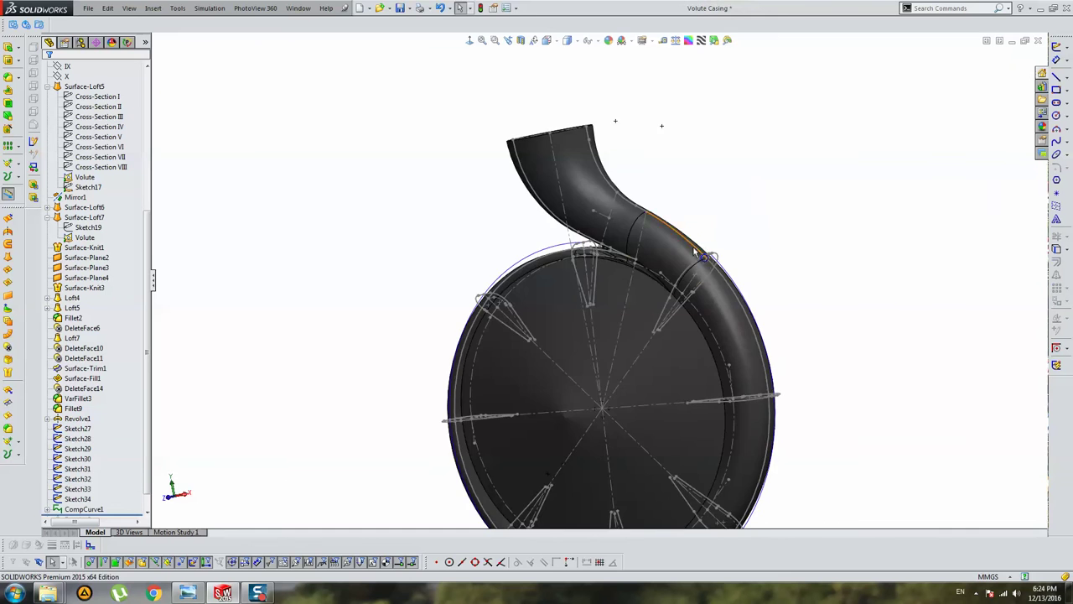
Add a short closing line at the profile tip of Sketch28
left_click(537, 262)
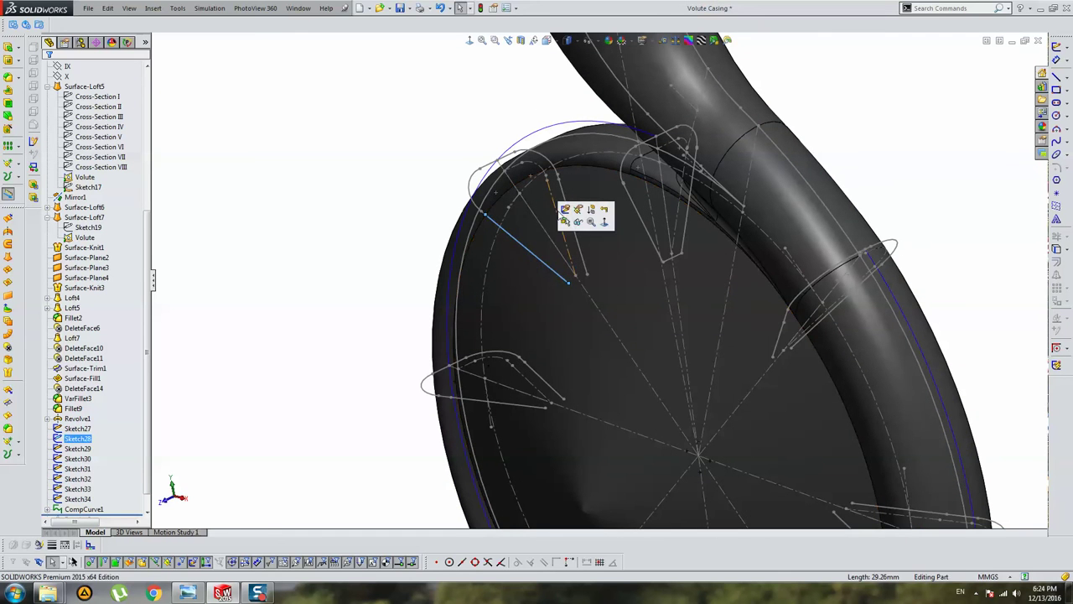
left_click(562, 210)
key("l")
scroll(564, 291, "down", 3)
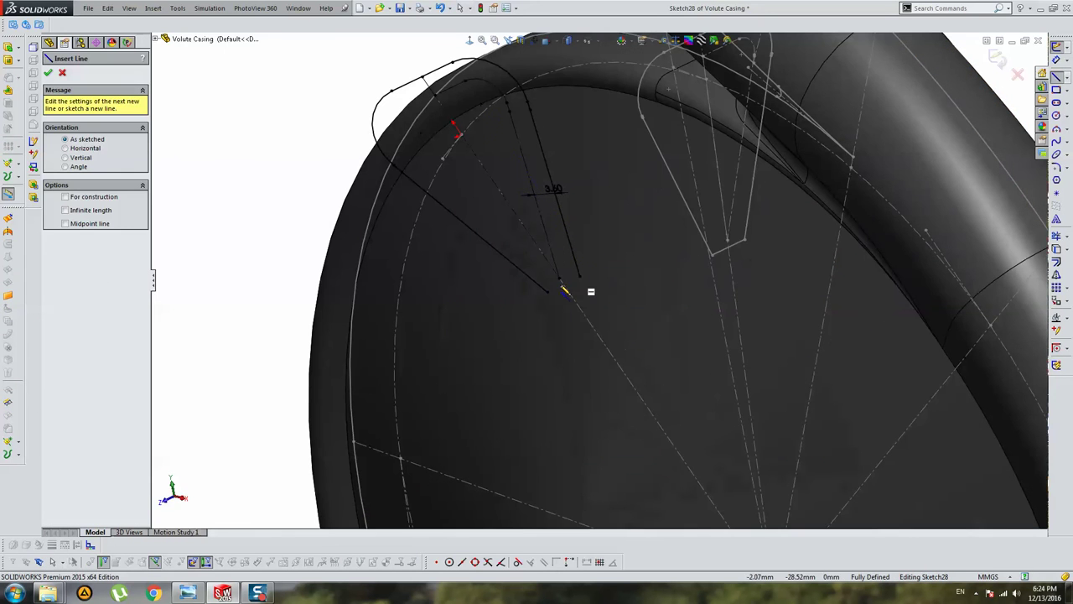
left_click(554, 296)
key("Escape")
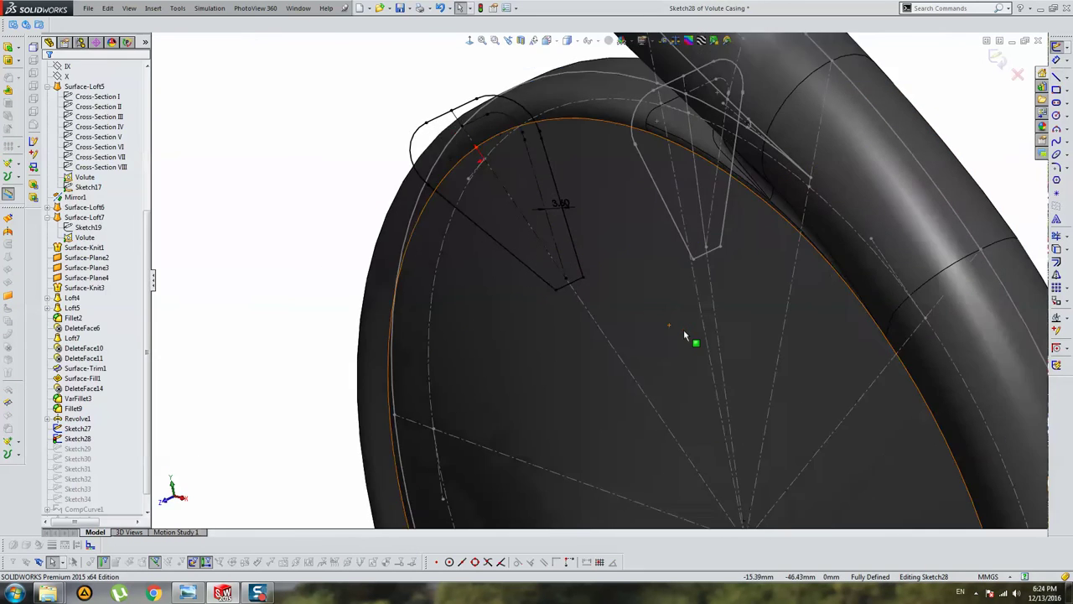
scroll(684, 329, "up", 5)
middle_click_drag(681, 338, 721, 327)
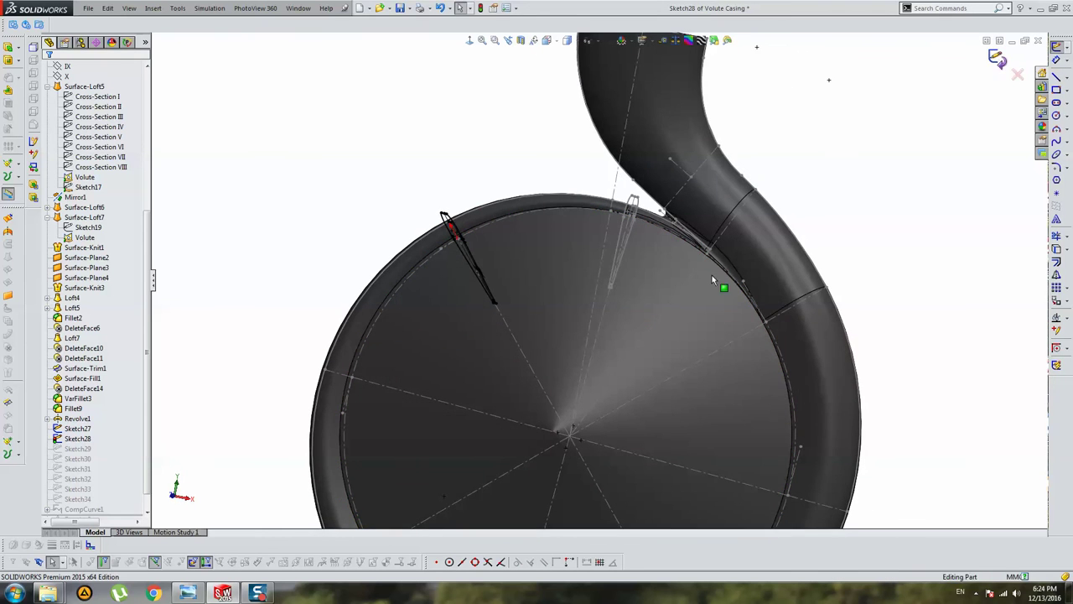
key("ctrl+b")
Close the tip of the Sketch29 cross-section with a short line
scroll(712, 279, "up", 3)
middle_click_drag(637, 276, 531, 249)
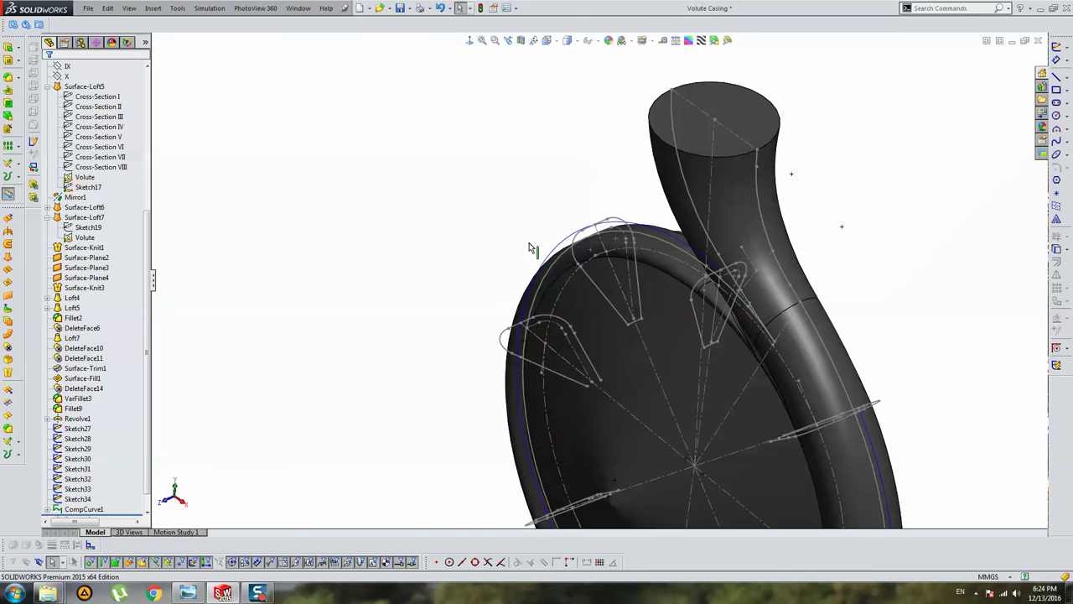
left_click(503, 338)
left_click(604, 285)
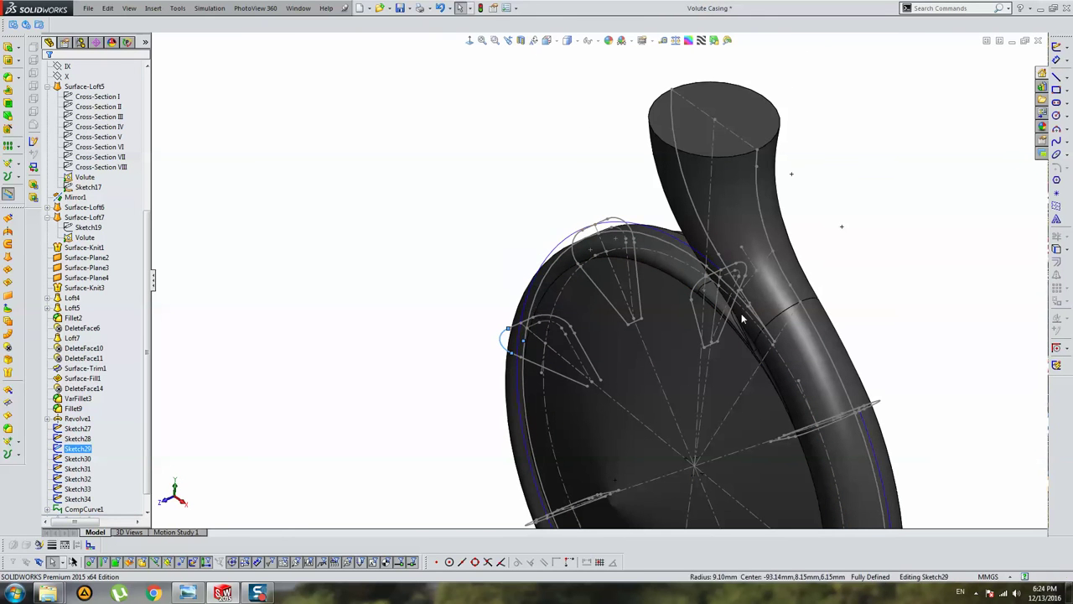
left_click(1058, 77)
scroll(587, 394, "down", 2)
scroll(594, 406, "down", 2)
left_click(594, 388)
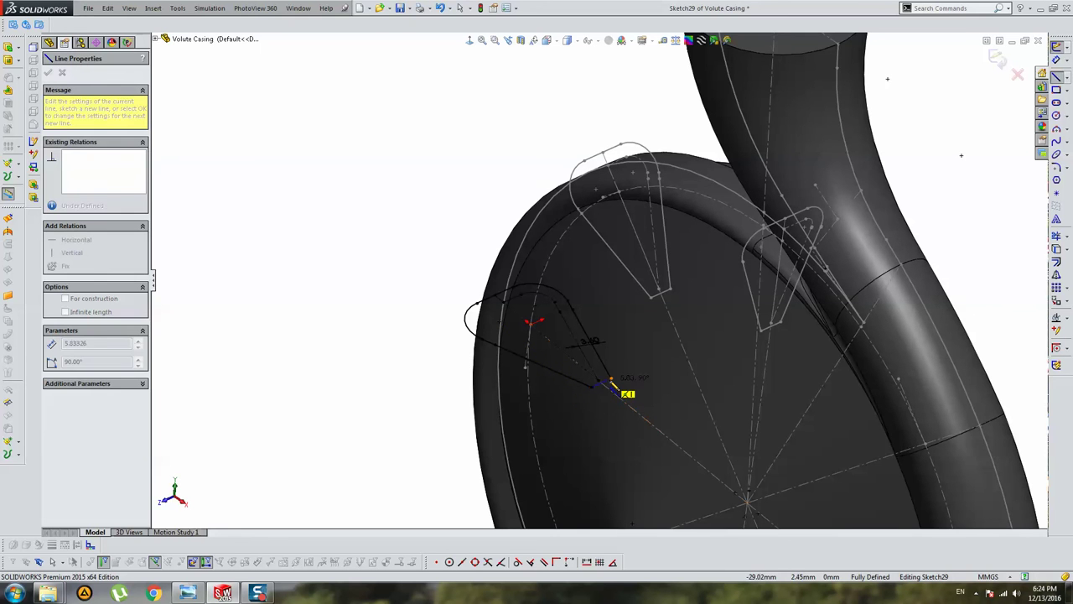
scroll(611, 381, "up", 2)
key("Escape")
scroll(778, 317, "up", 1)
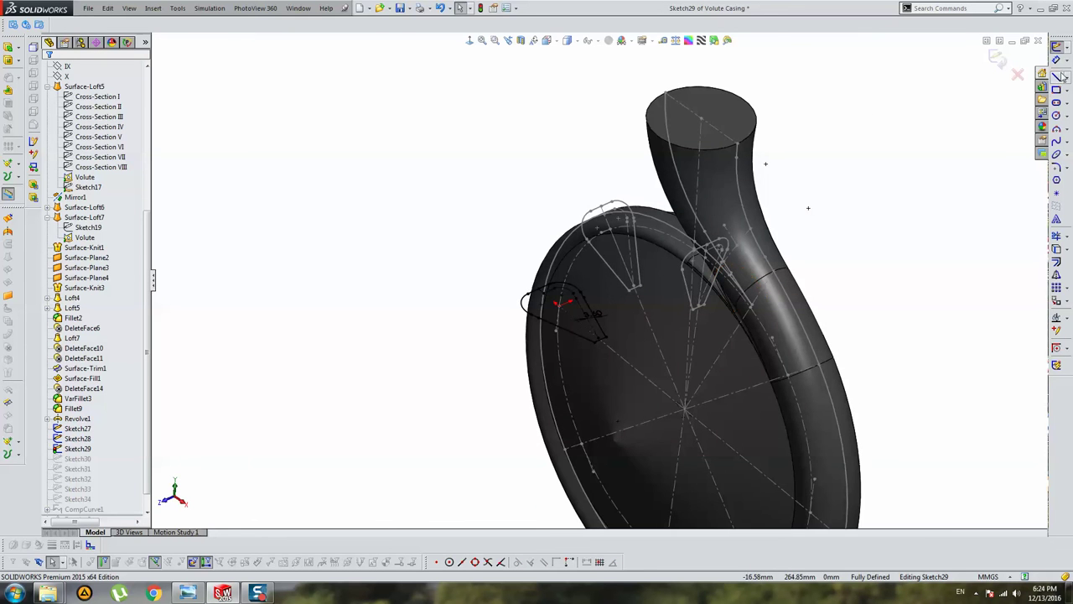
left_click(996, 61)
Close Sketch30's profile tip with a short line, then return to the front view
scroll(796, 292, "up", 2)
middle_click_drag(637, 352, 588, 326)
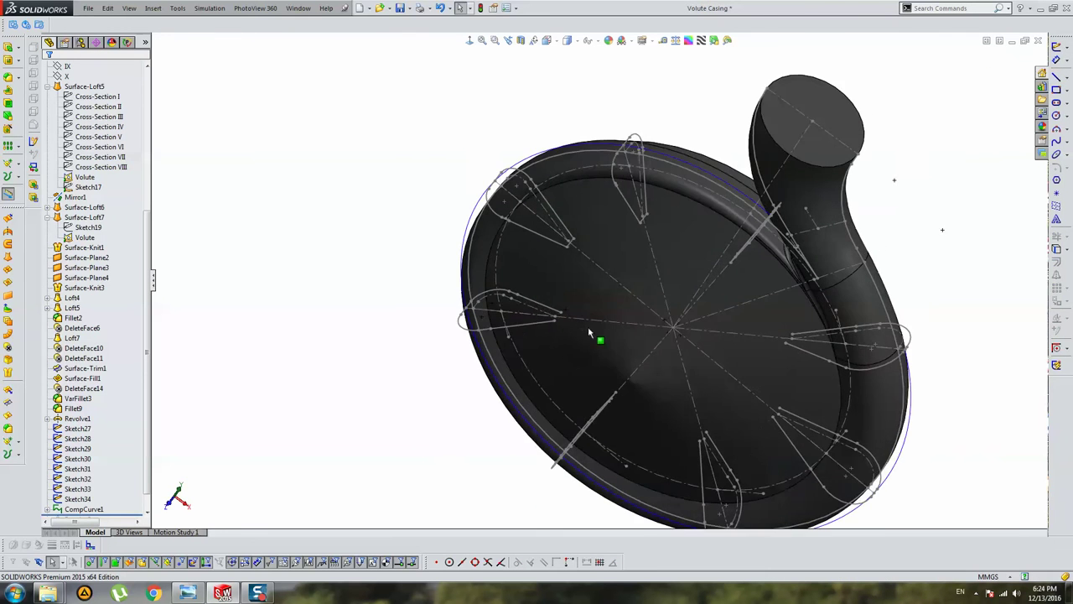
scroll(516, 318, "down", 3)
left_click(520, 315)
left_click(553, 267)
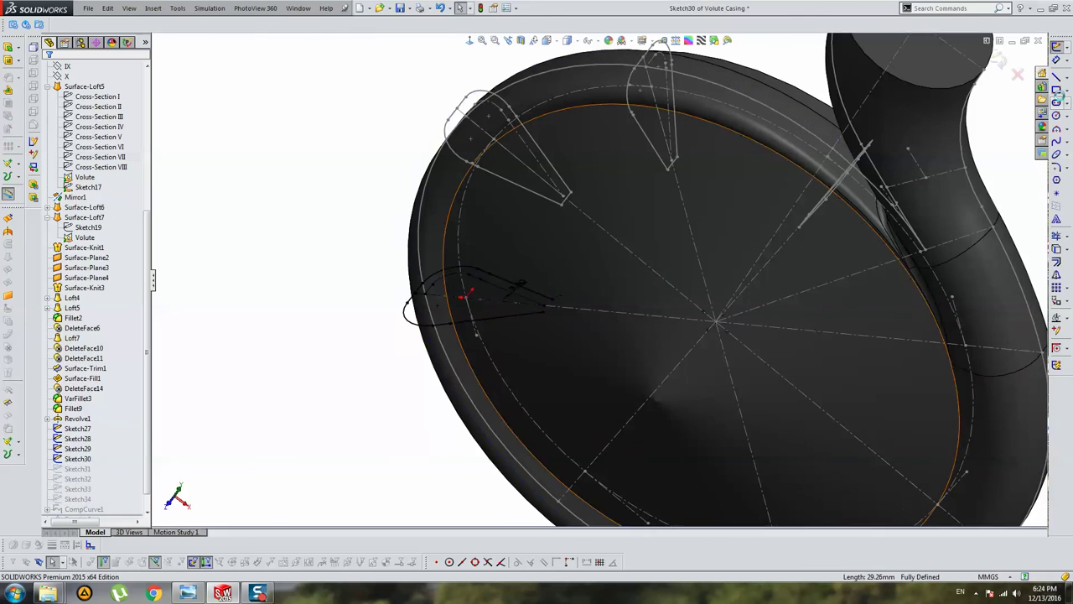
left_click(1057, 75)
scroll(577, 268, "down", 3)
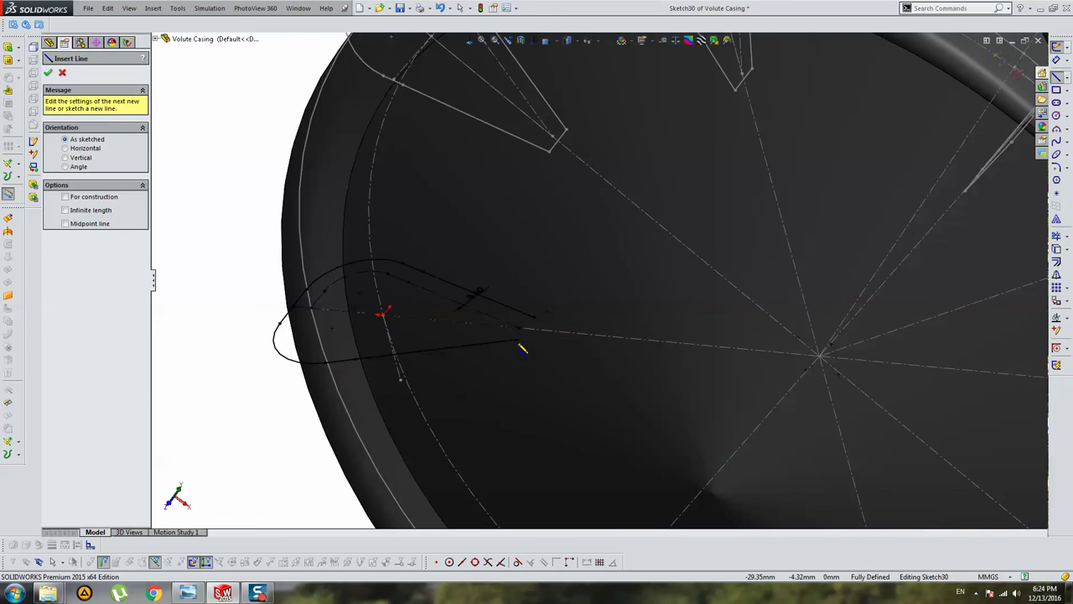
left_click(520, 344)
key("Escape")
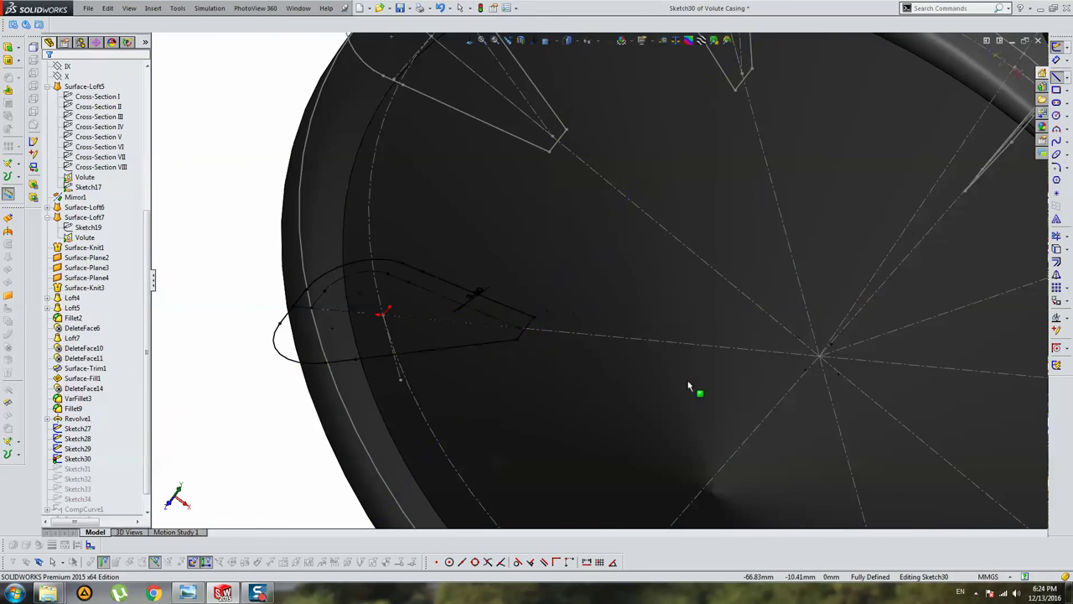
key("f")
key("ctrl+b")
key("ctrl+1")
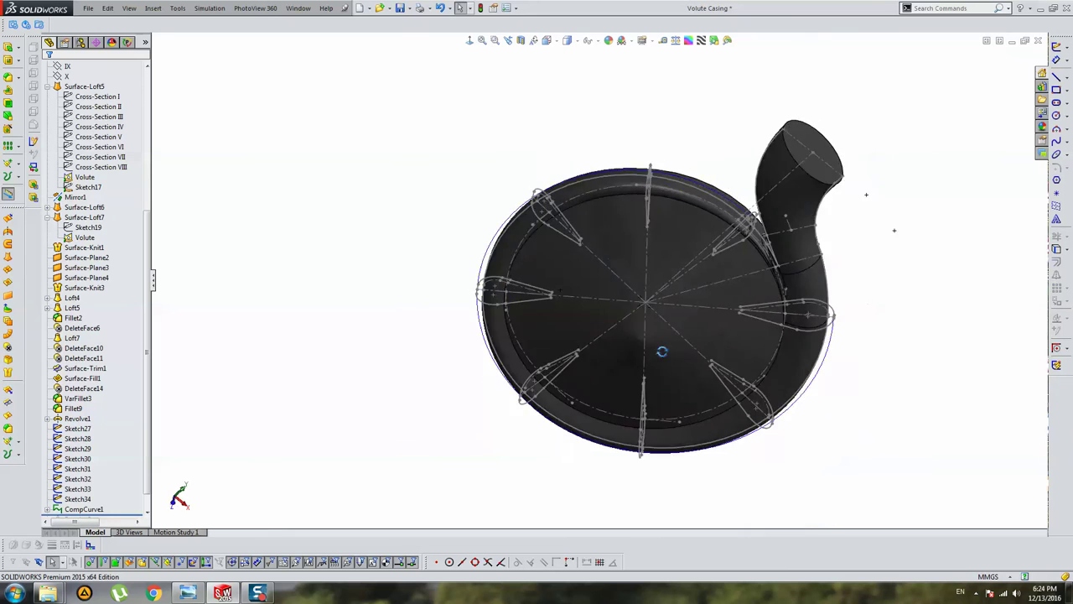
scroll(556, 343, "down", 5)
Close Sketch31's profile tip with a short line
double_click(565, 305)
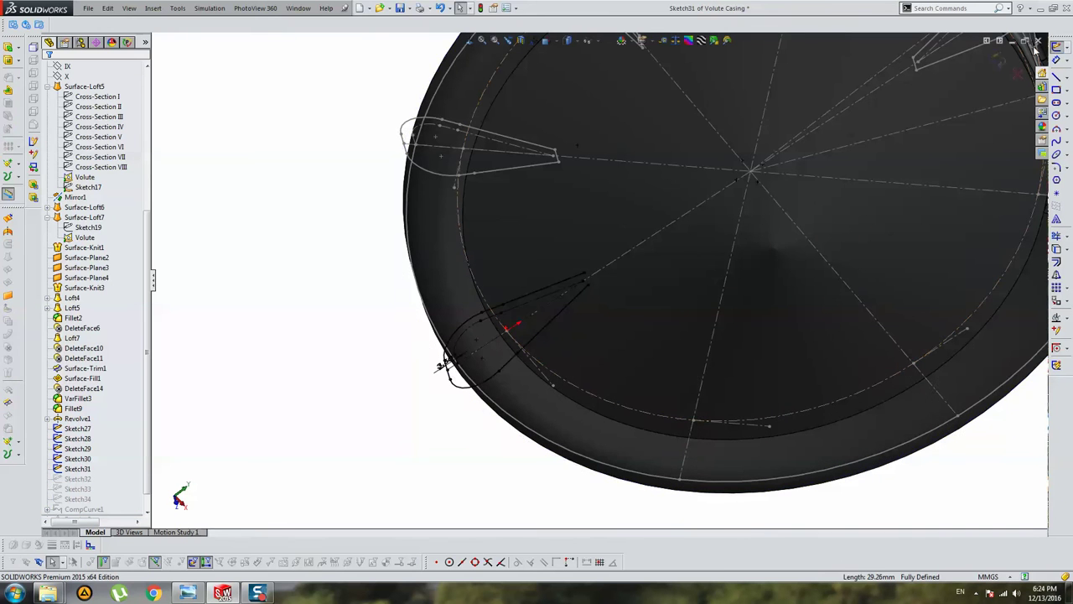
left_click(1055, 77)
scroll(570, 285, "down", 4)
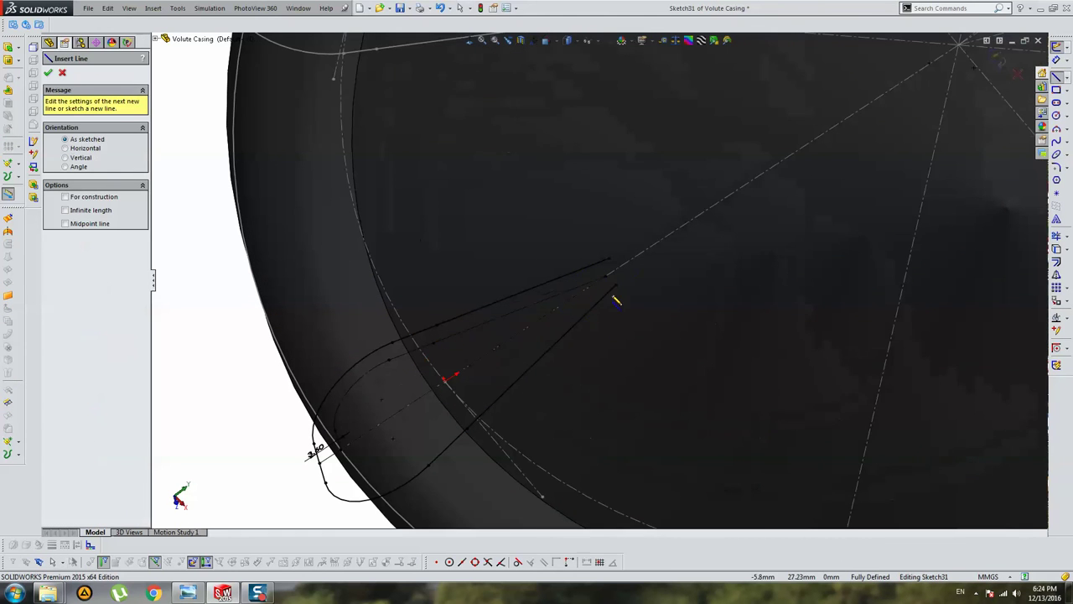
left_click(621, 289)
key("Escape")
key("ctrl+7")
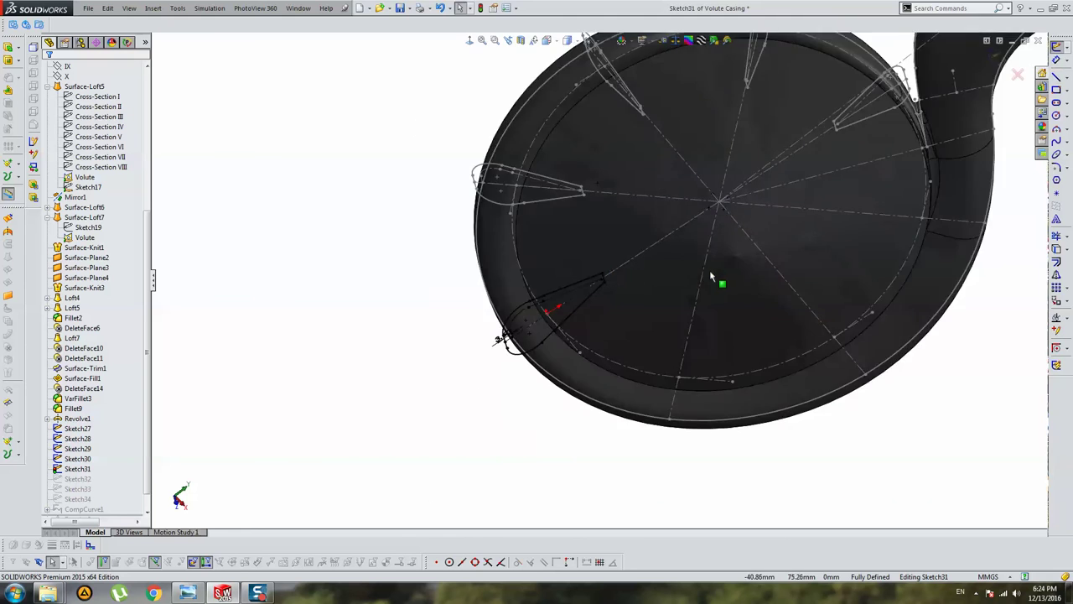
scroll(728, 322, "down", 4)
scroll(659, 330, "down", 2)
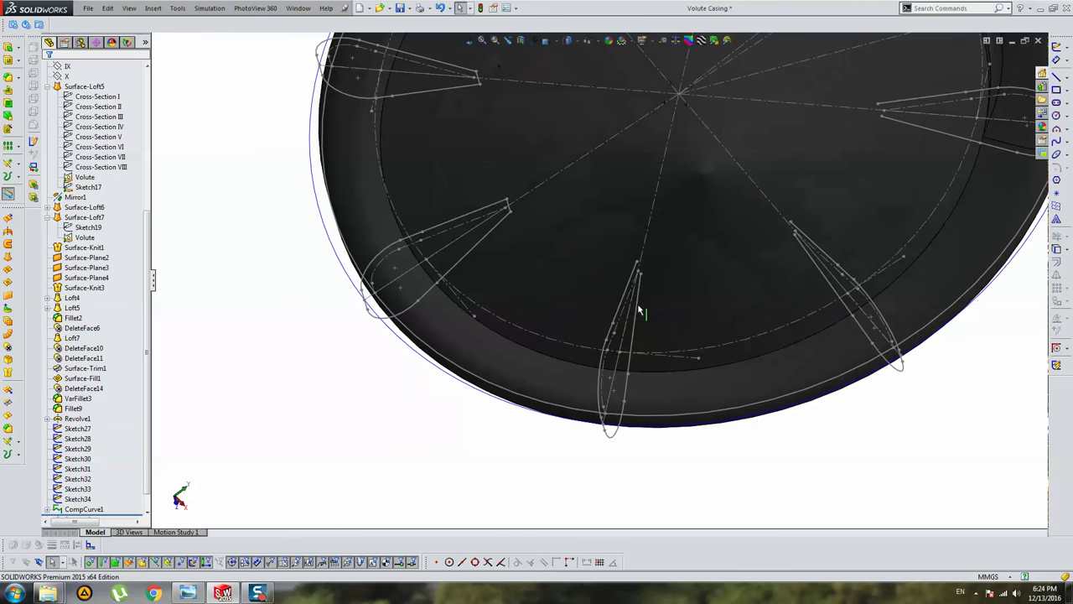
Add a short closing line at the tip of the Sketch32 profile
key("Escape")
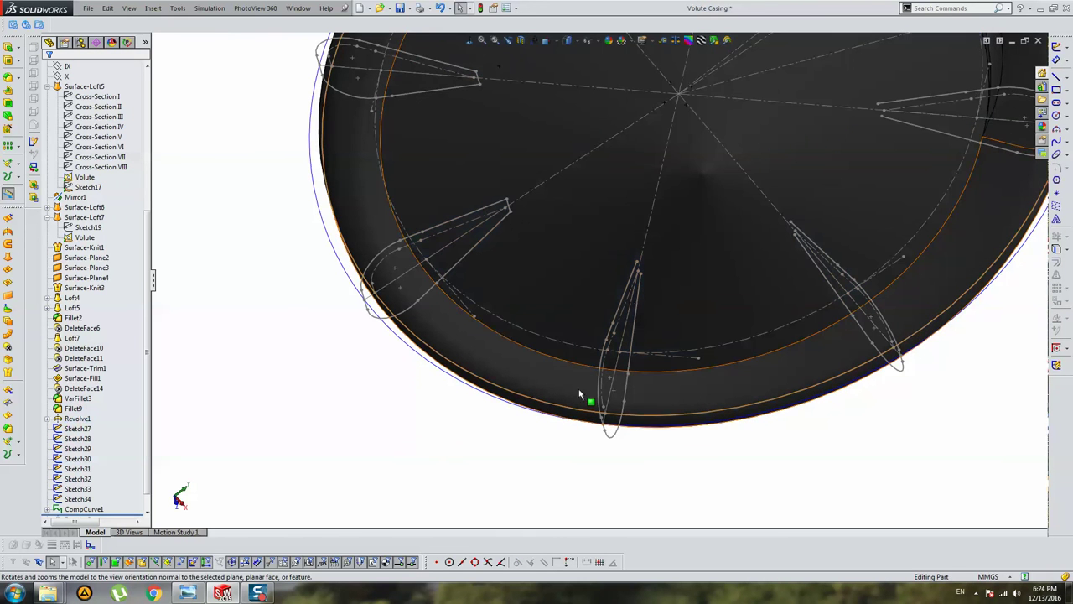
left_click(623, 413)
middle_click_drag(623, 413, 643, 411)
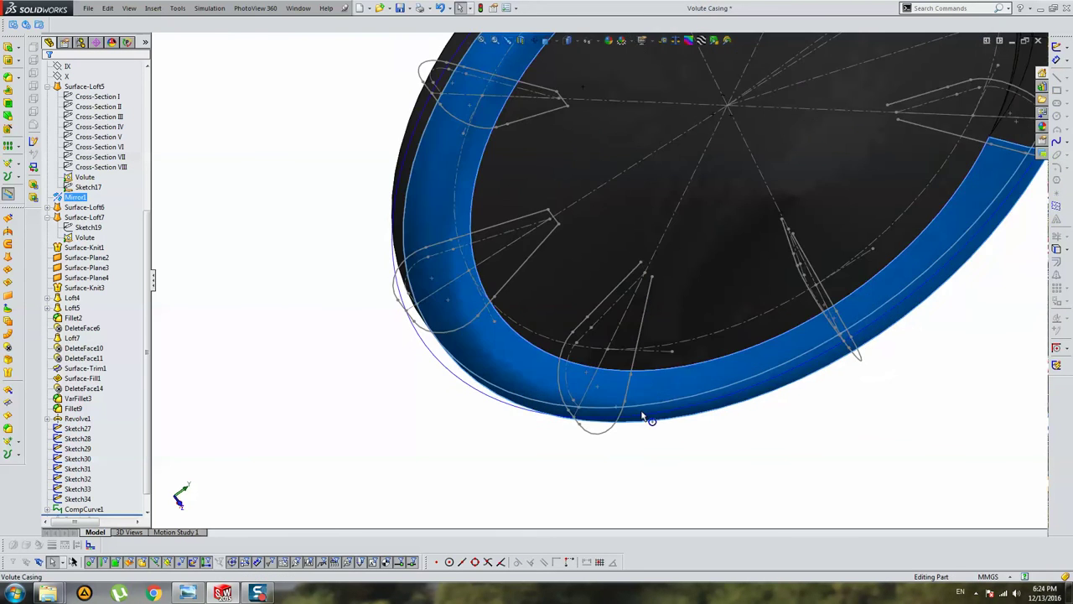
key("Escape")
left_click(629, 416)
left_click(637, 385)
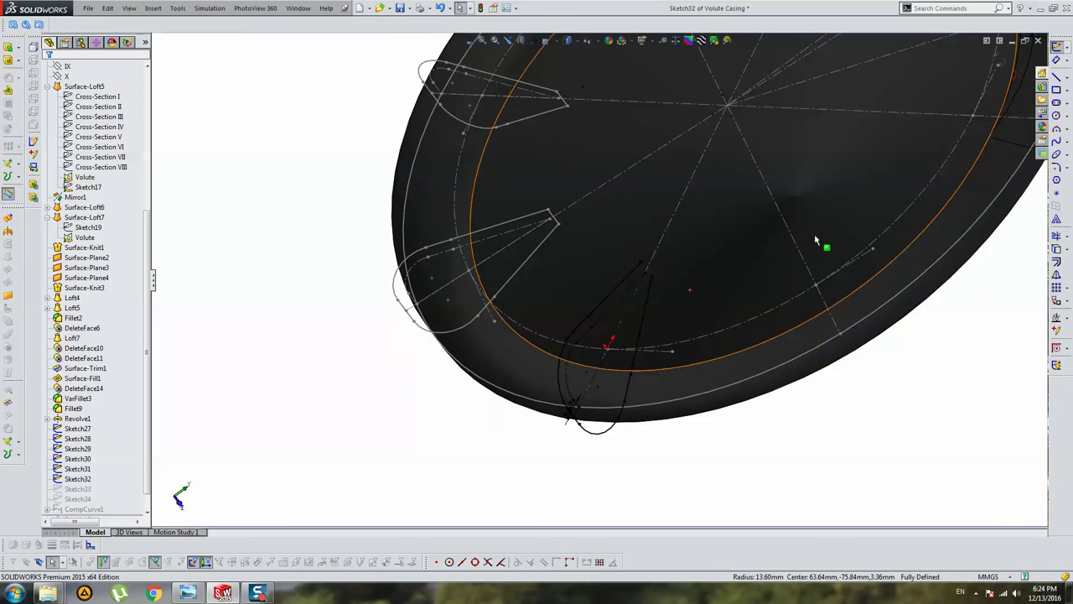
left_click(1056, 75)
scroll(602, 293, "down", 3)
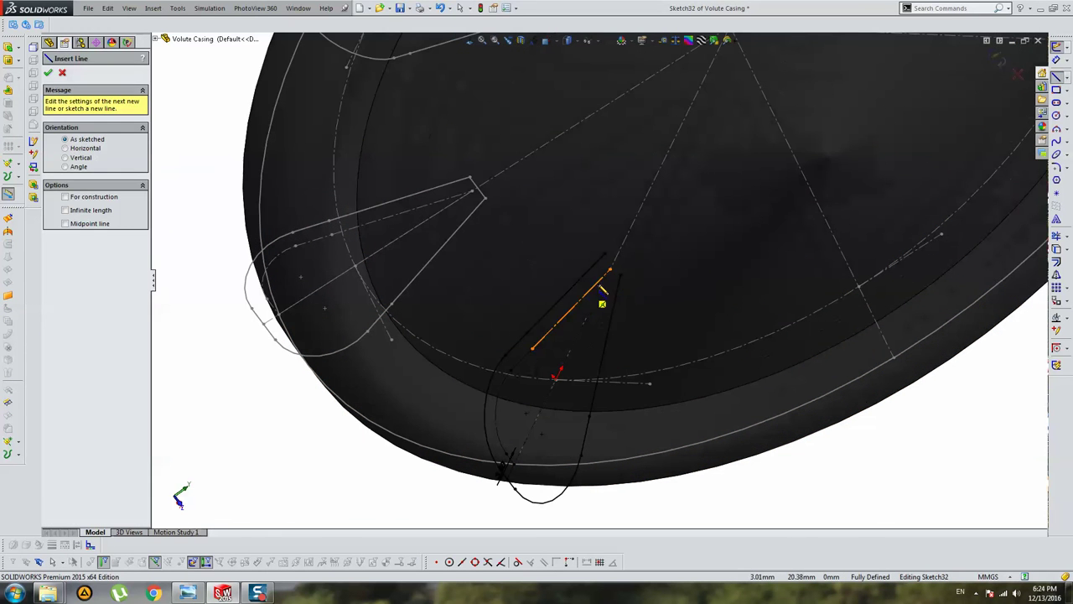
left_click(621, 275)
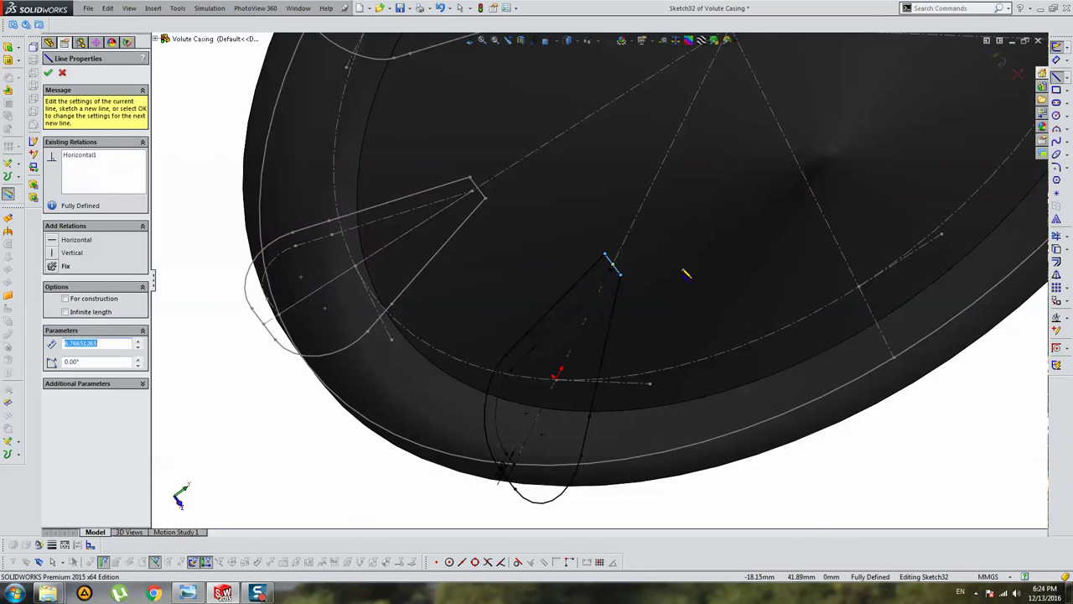
key("Escape")
scroll(694, 266, "up", 3)
left_click(998, 63)
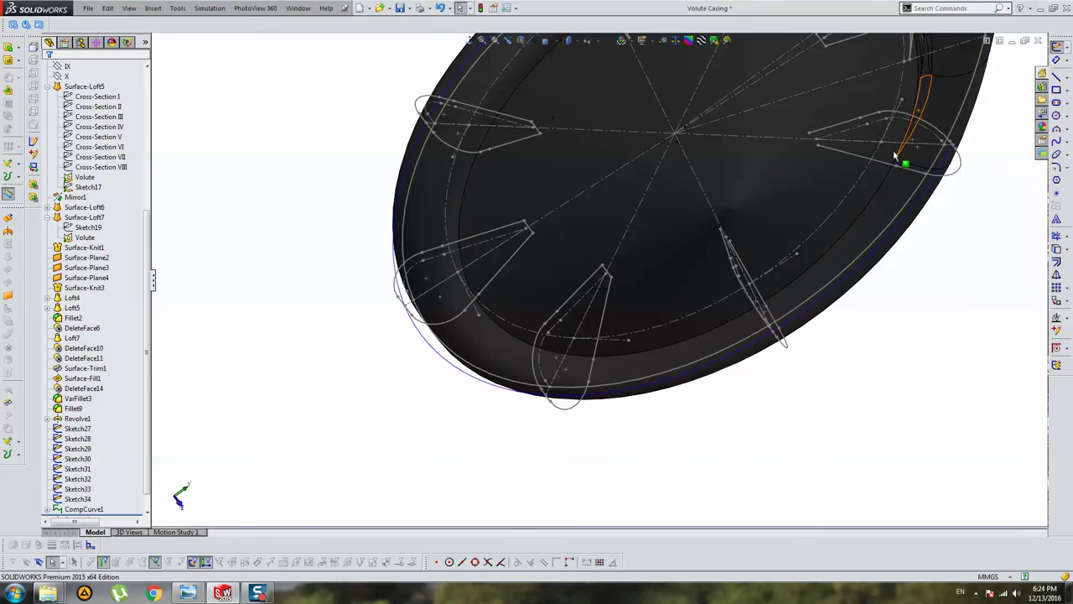
Check Sketch33's profile by starting a line and cancelling it
left_click(755, 274)
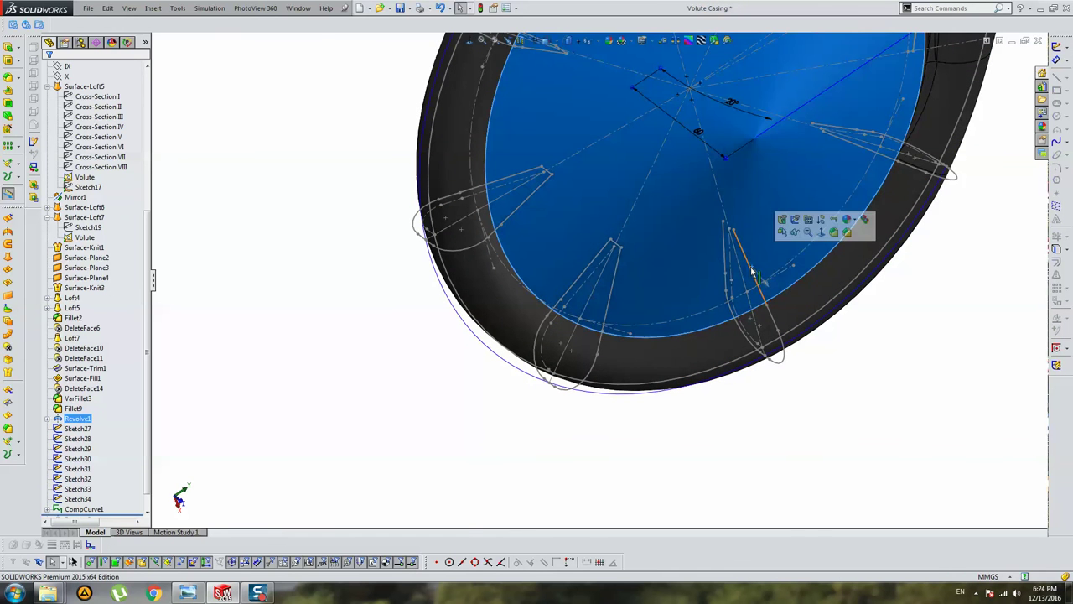
left_click(784, 356)
left_click(816, 307)
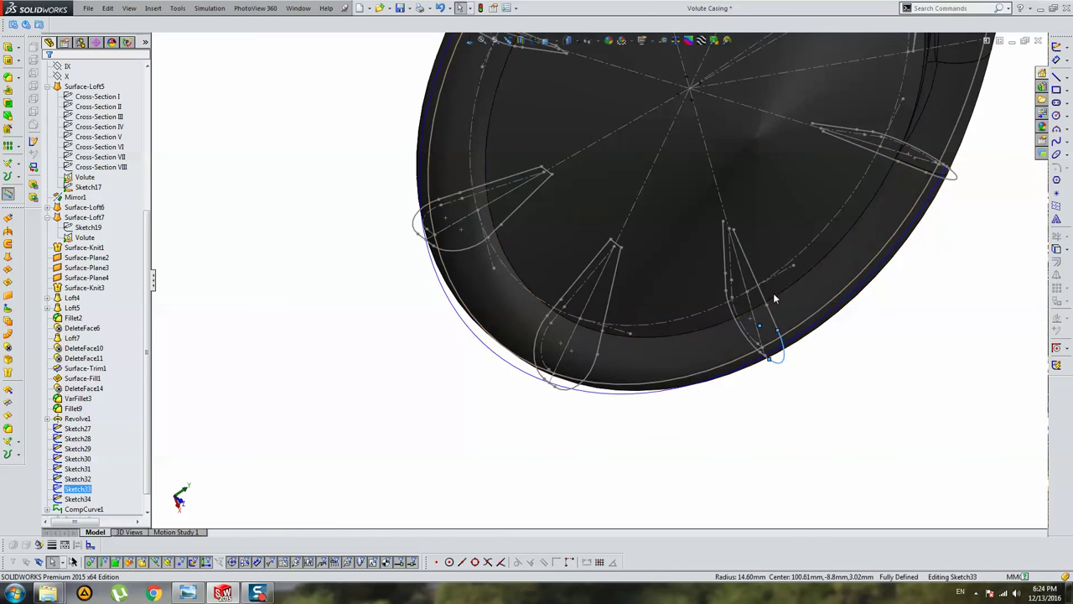
key("l")
scroll(713, 243, "down", 3)
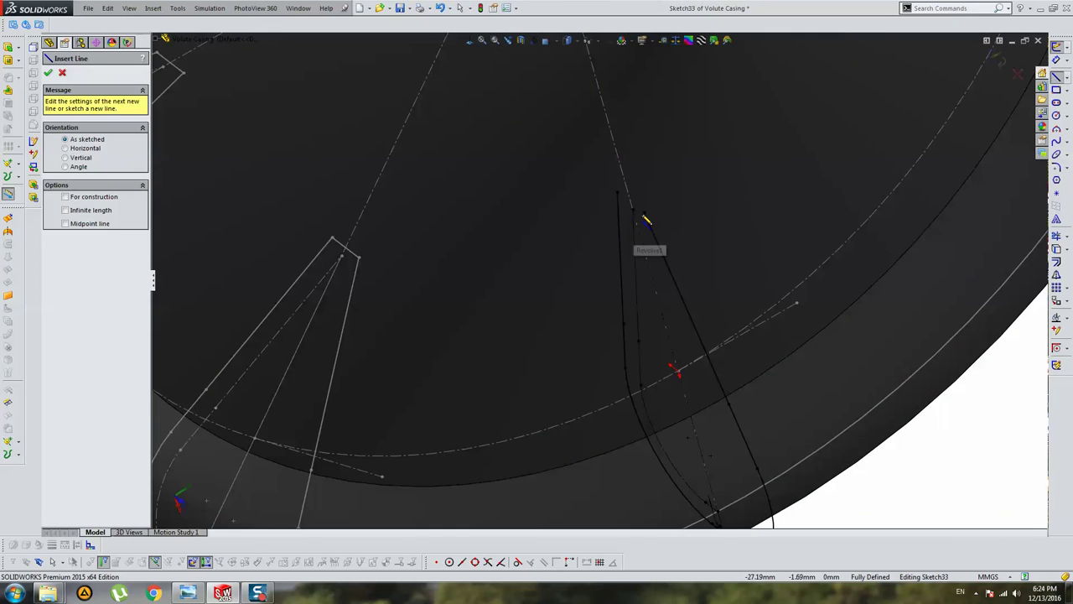
left_click(618, 199)
scroll(683, 228, "up", 2)
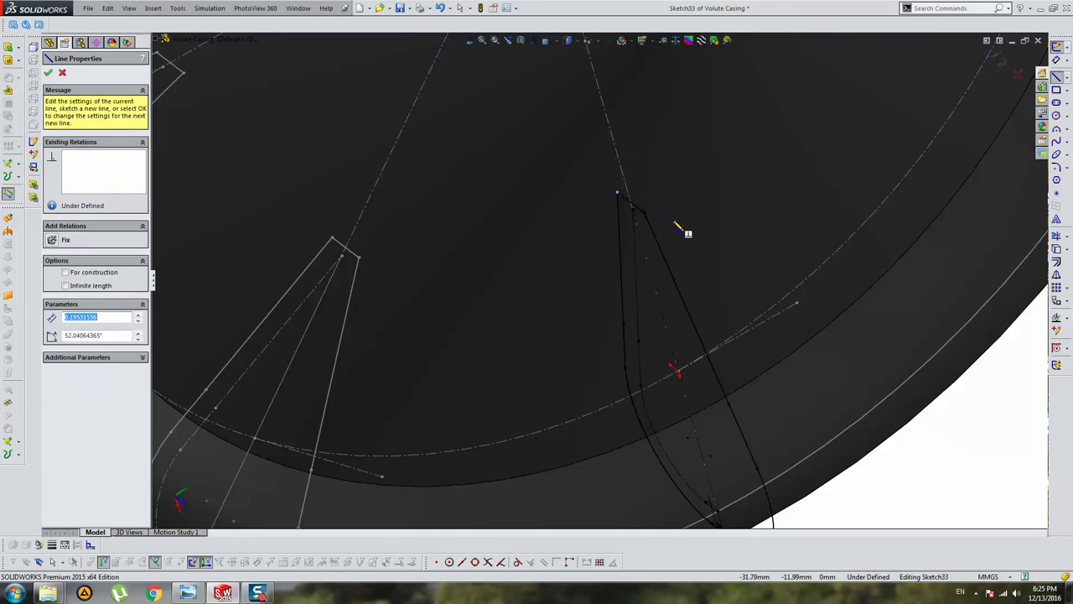
key("Escape")
scroll(692, 228, "up", 3)
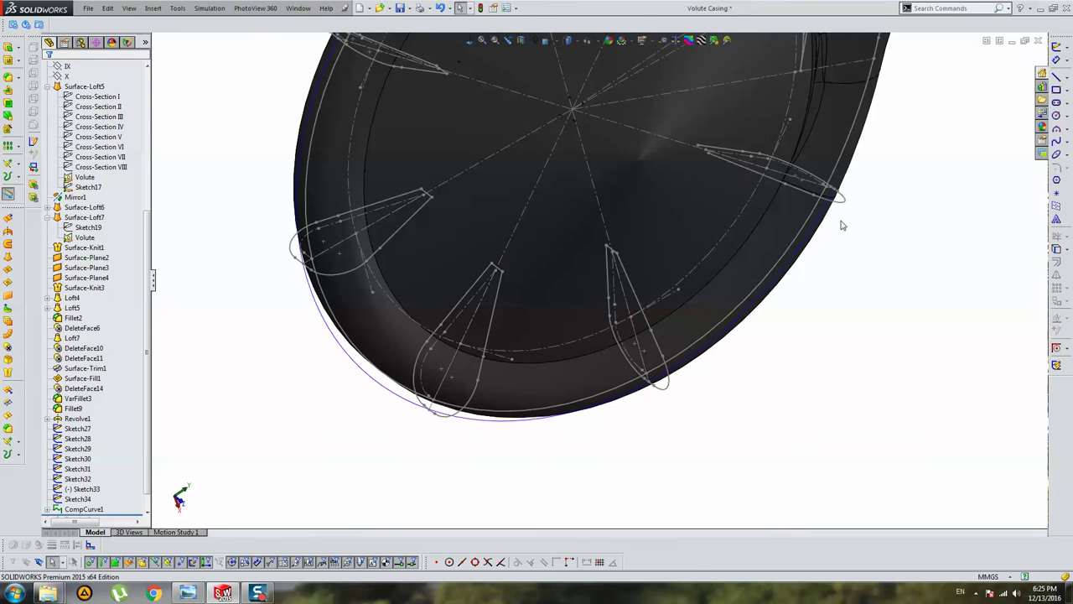
scroll(652, 229, "up", 2)
scroll(652, 229, "down", 4)
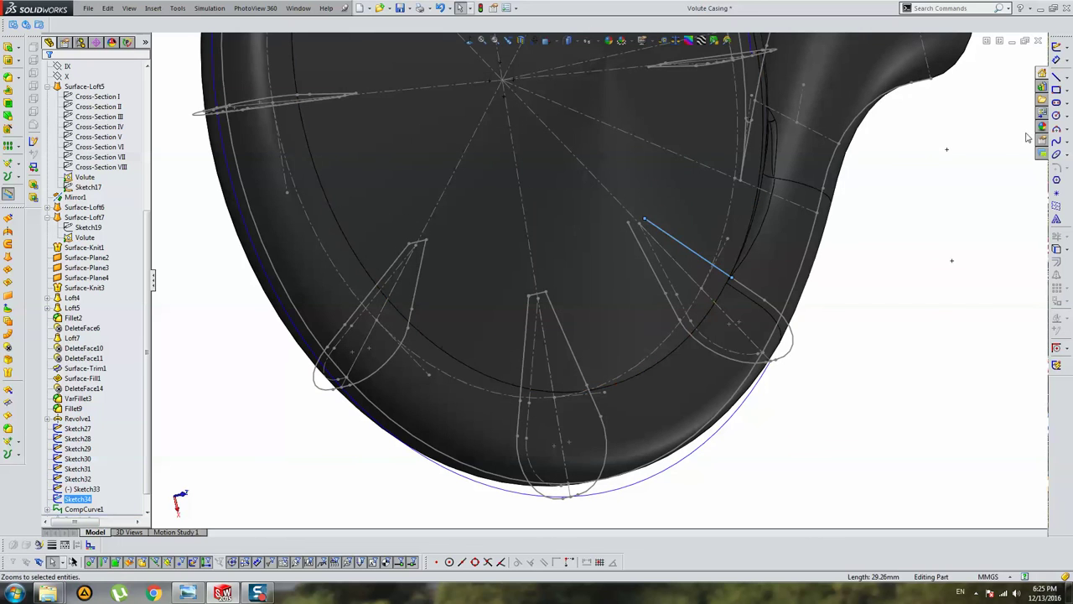
Add a short closing line at the profile tip of Sketch34
left_click(1057, 75)
scroll(592, 243, "down", 4)
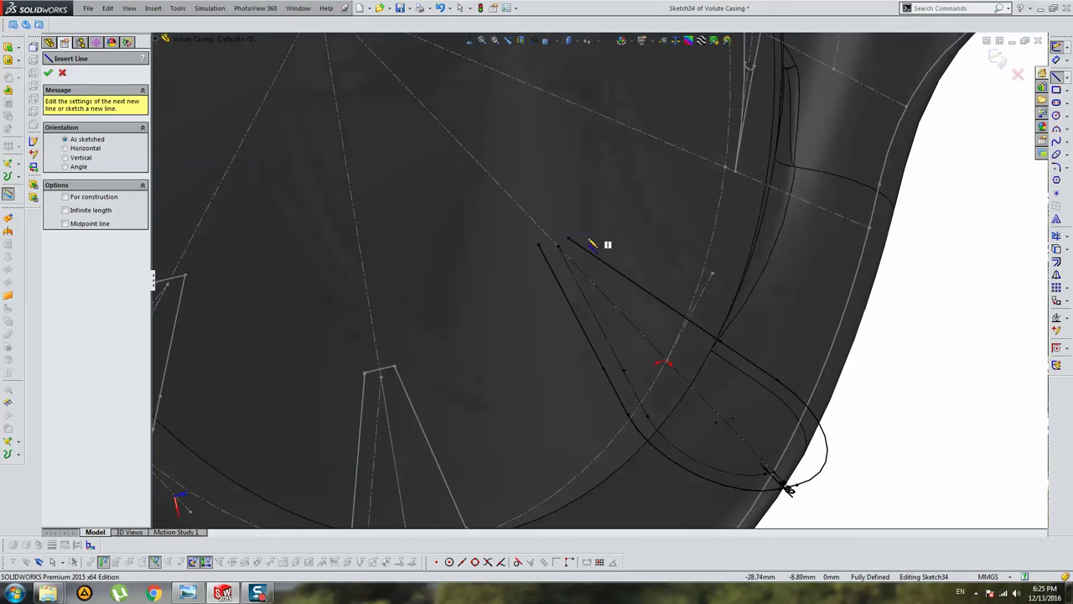
double_click(570, 242)
left_click(662, 303)
left_click(695, 246)
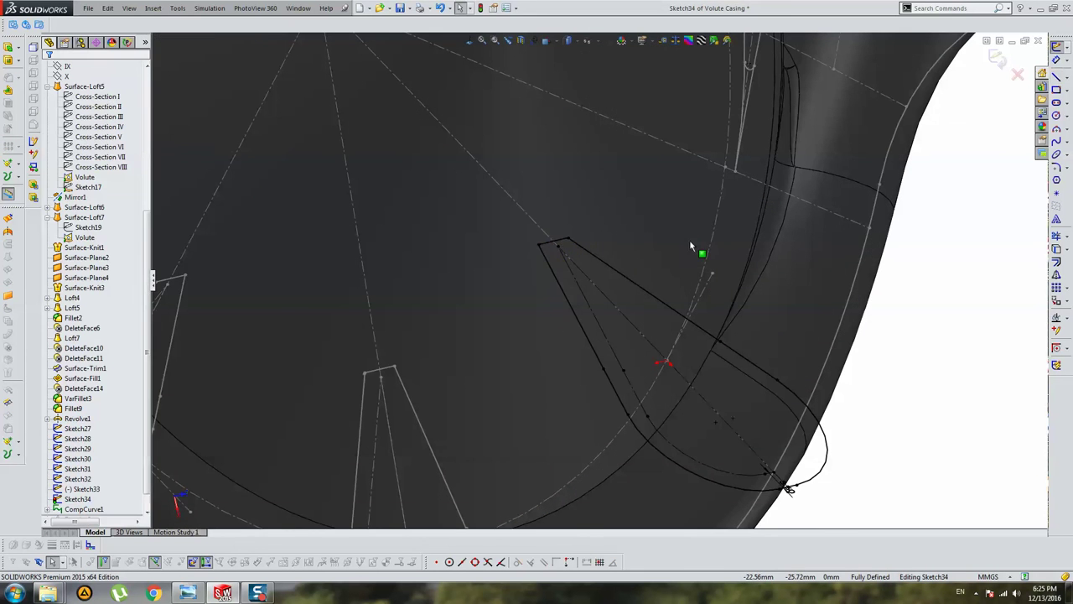
scroll(587, 284, "up", 5)
left_click(998, 59)
Orbit the casing to an oblique view and show the Boss/Base feature types
key("ctrl+1")
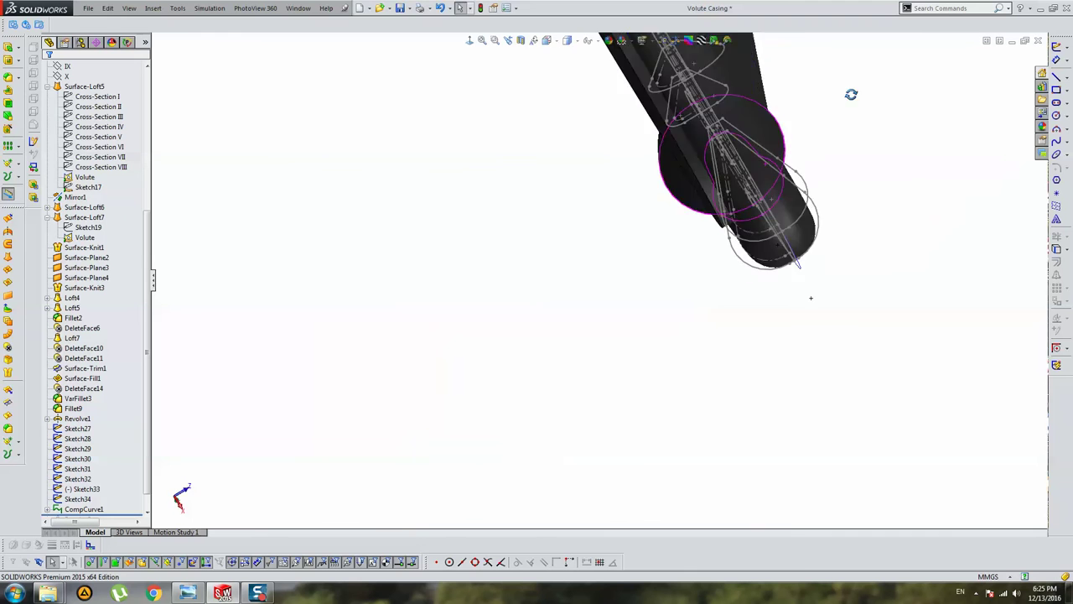
mouse_move(695, 362)
middle_mouse_down()
mouse_move(781, 405)
mouse_move(711, 378)
mouse_move(721, 316)
mouse_move(757, 243)
middle_mouse_up()
scroll(759, 237, "down", 3)
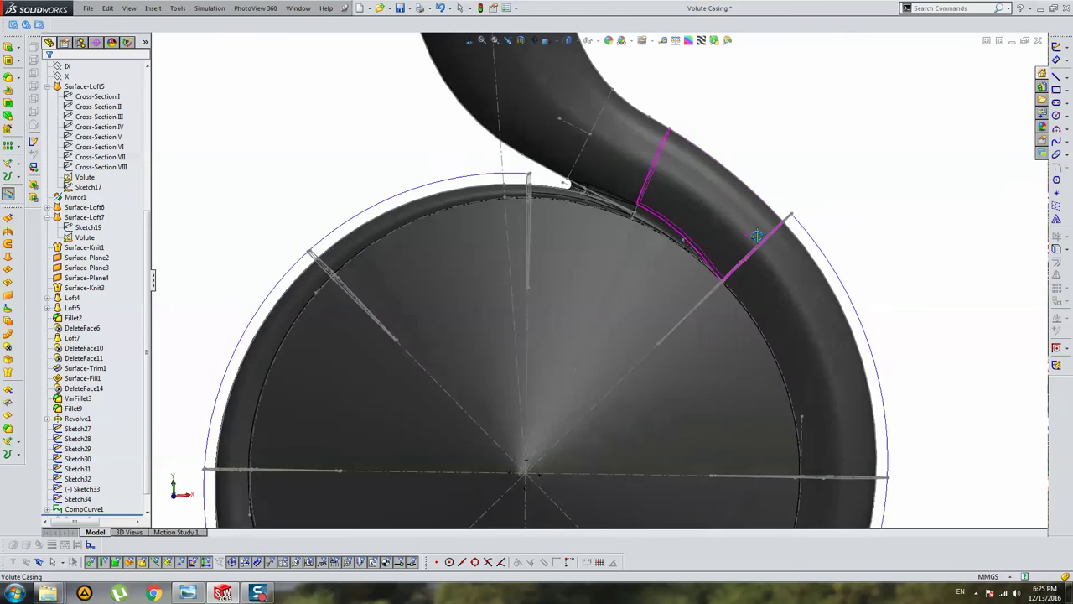
scroll(738, 243, "up", 5)
mouse_move(575, 268)
middle_mouse_down()
mouse_move(550, 290)
mouse_move(570, 285)
middle_mouse_up()
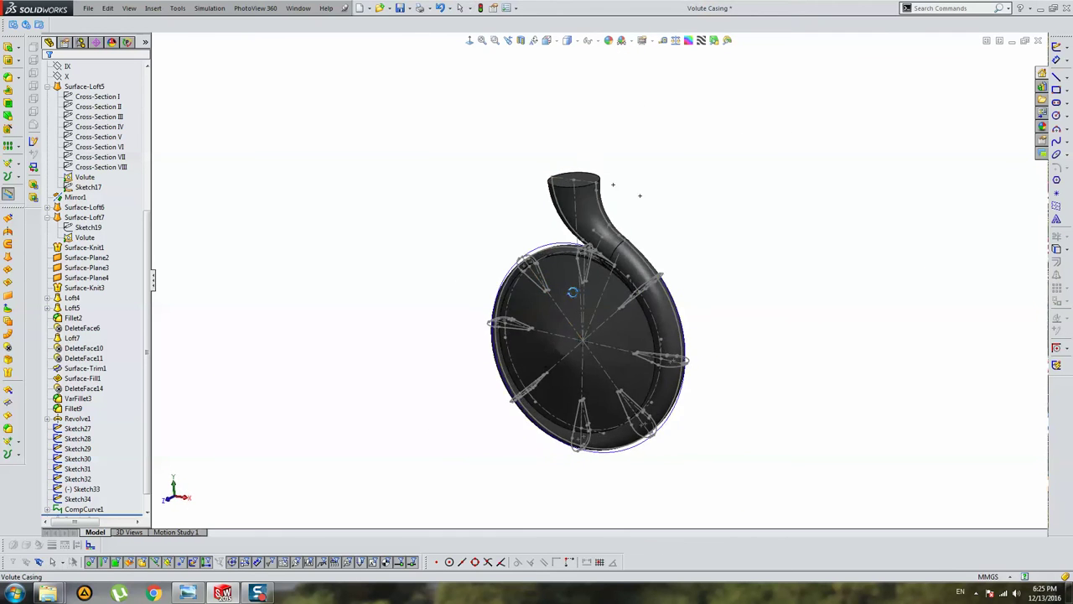
left_click(19, 50)
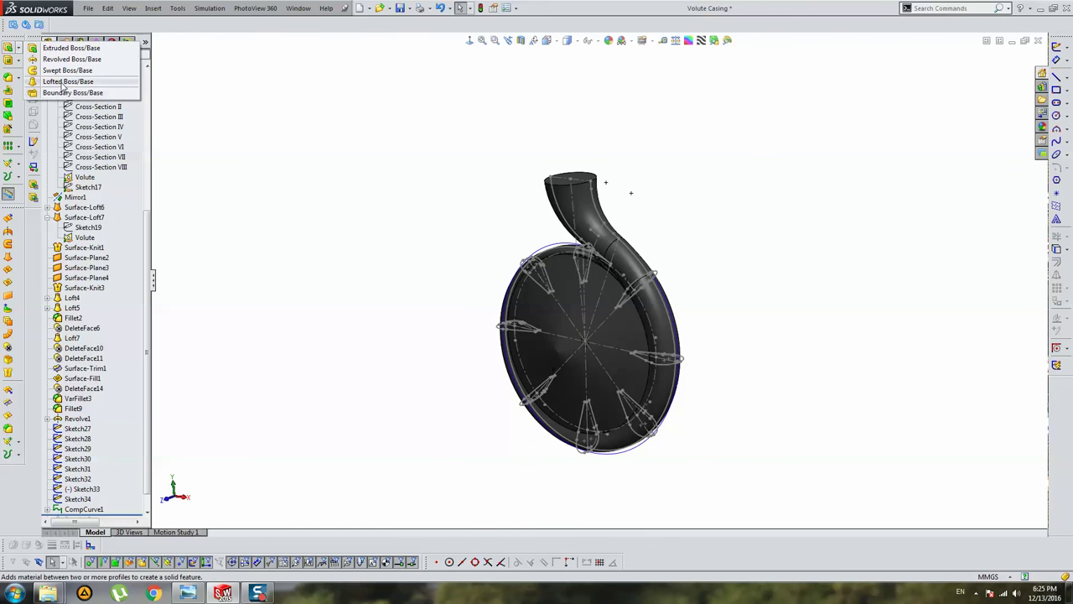
Start a lofted boss with Sketch28, Sketch29 and Sketch30 as profiles
left_click(63, 81)
scroll(618, 310, "down", 5)
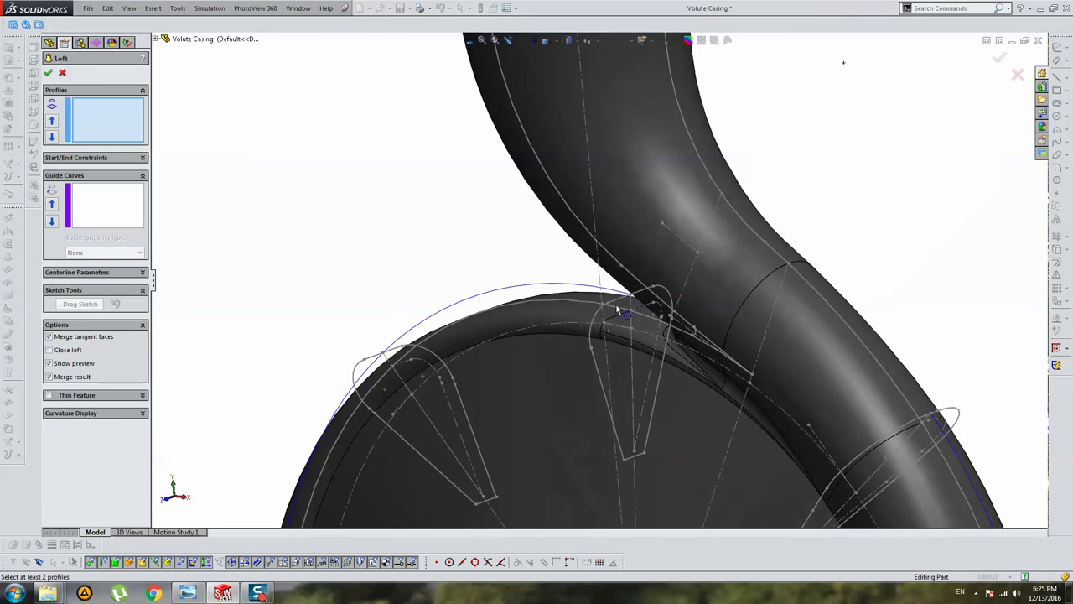
scroll(621, 317, "up", 5)
scroll(451, 307, "down", 5)
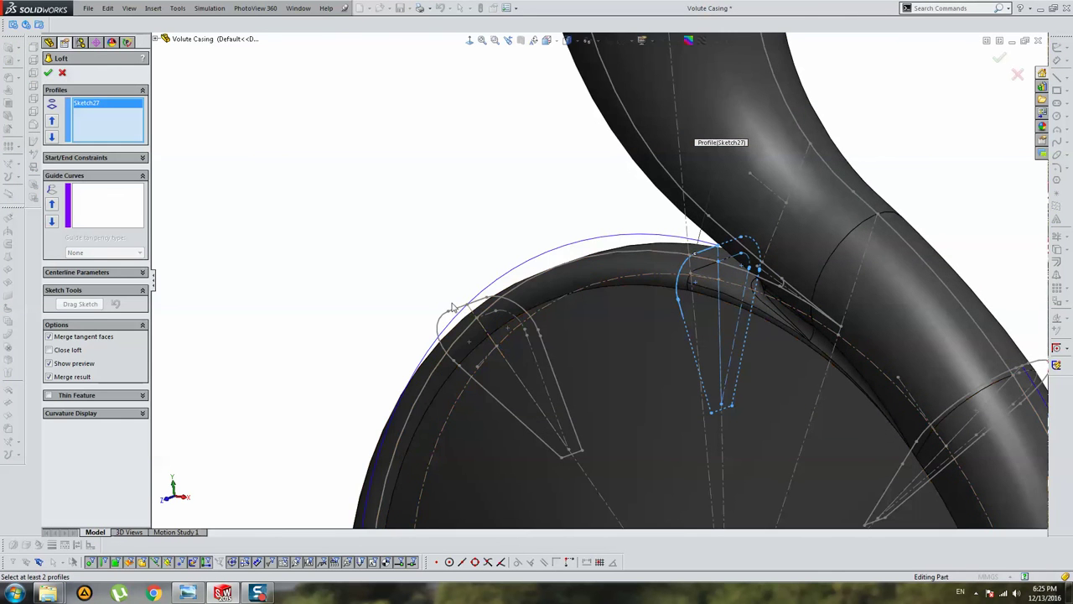
left_click(458, 312)
scroll(459, 311, "up", 5)
middle_click_drag(654, 366, 503, 352)
scroll(470, 381, "down", 5)
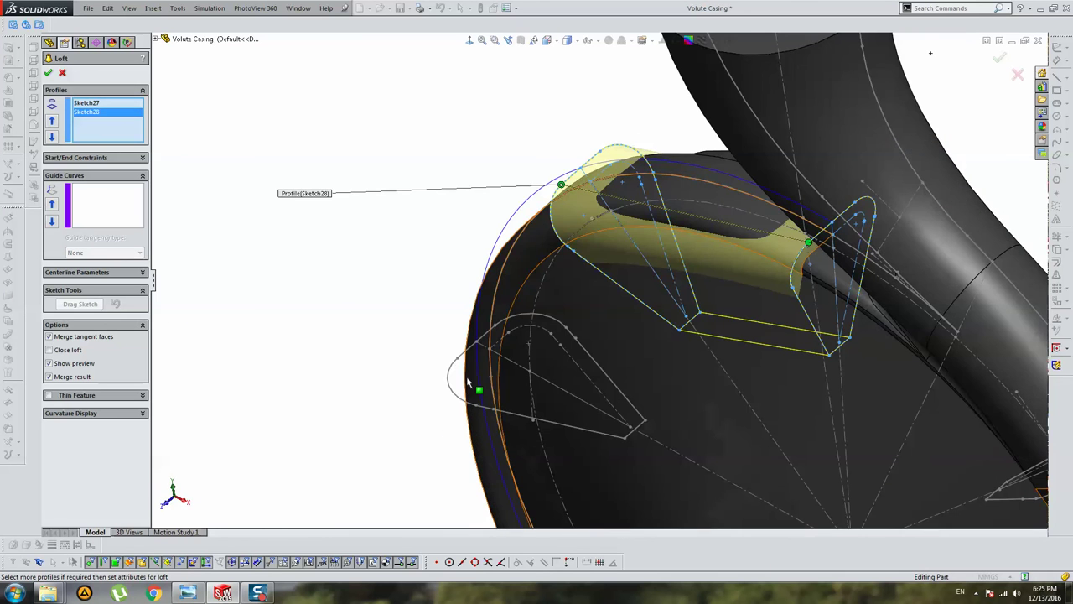
left_click(462, 353)
scroll(462, 352, "up", 5)
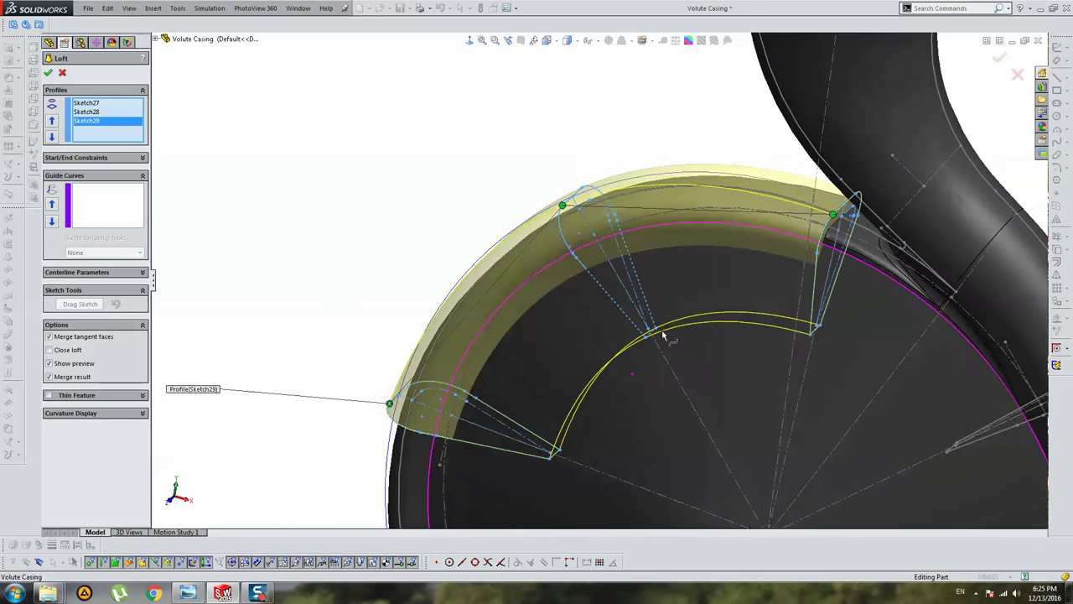
middle_click_drag(503, 369, 593, 415)
scroll(547, 394, "down", 3)
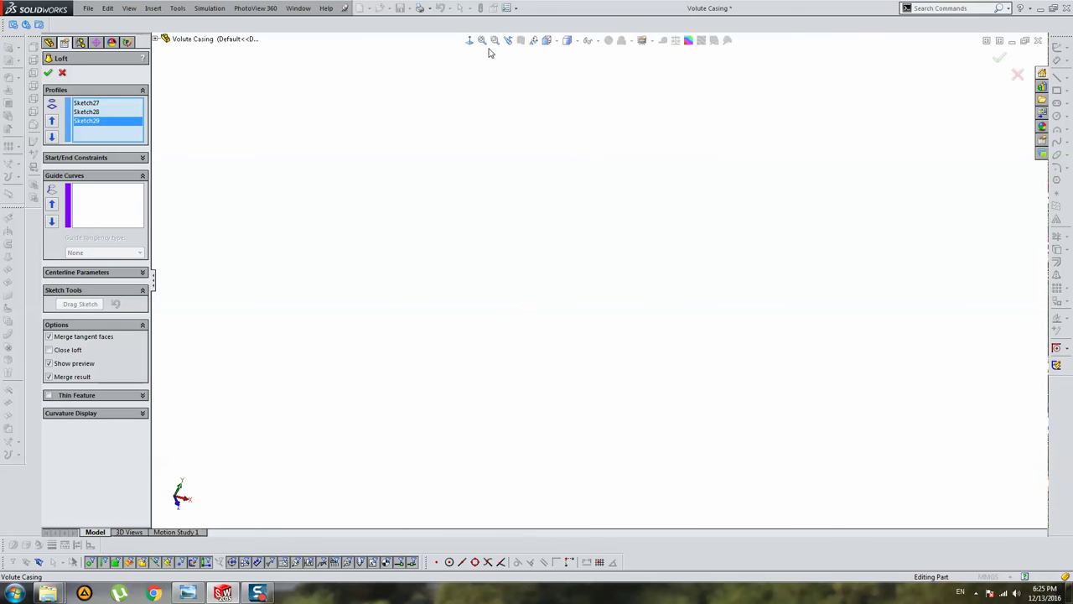
scroll(329, 309, "down", 3)
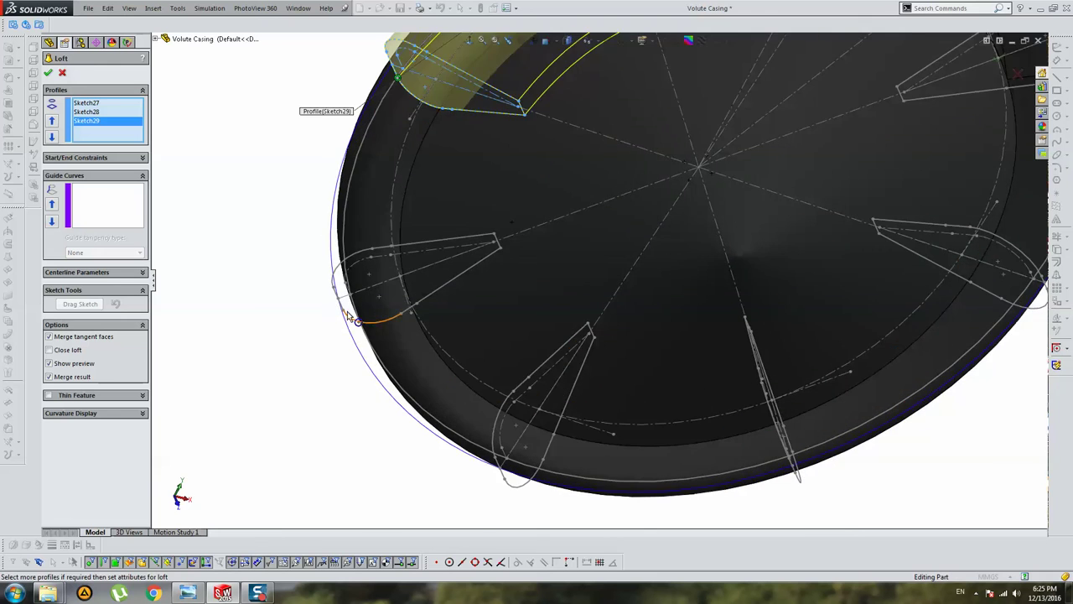
mouse_move(347, 311)
middle_mouse_down()
mouse_move(501, 397)
mouse_move(246, 223)
middle_mouse_up()
left_click(366, 316)
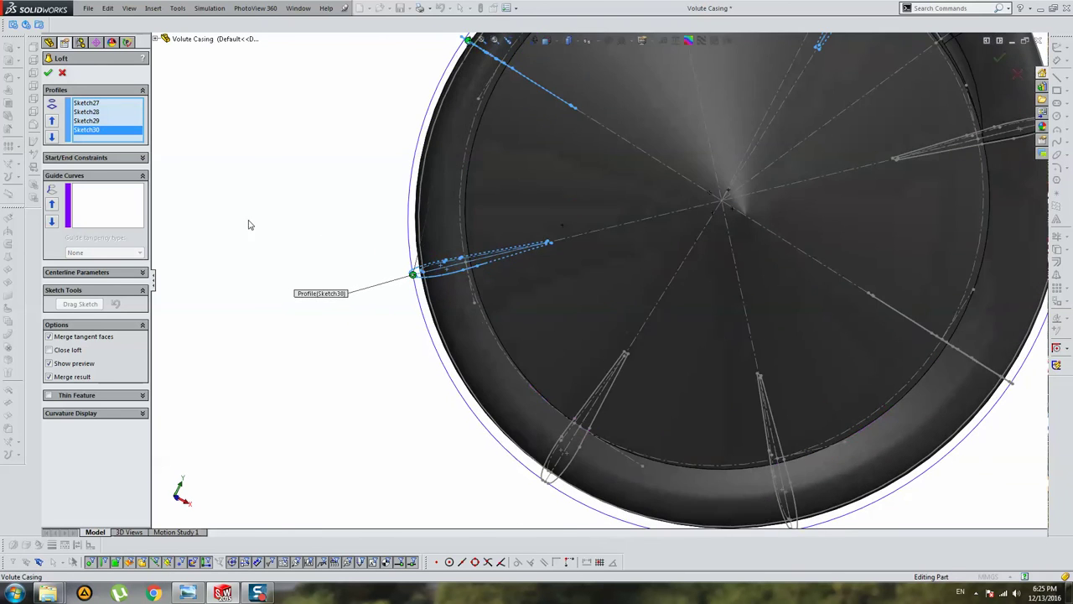
Set CompCurve1 as the guide curve, then add Sketch32 and the ellipse sketch as profiles
left_click(411, 216)
scroll(504, 272, "up", 3)
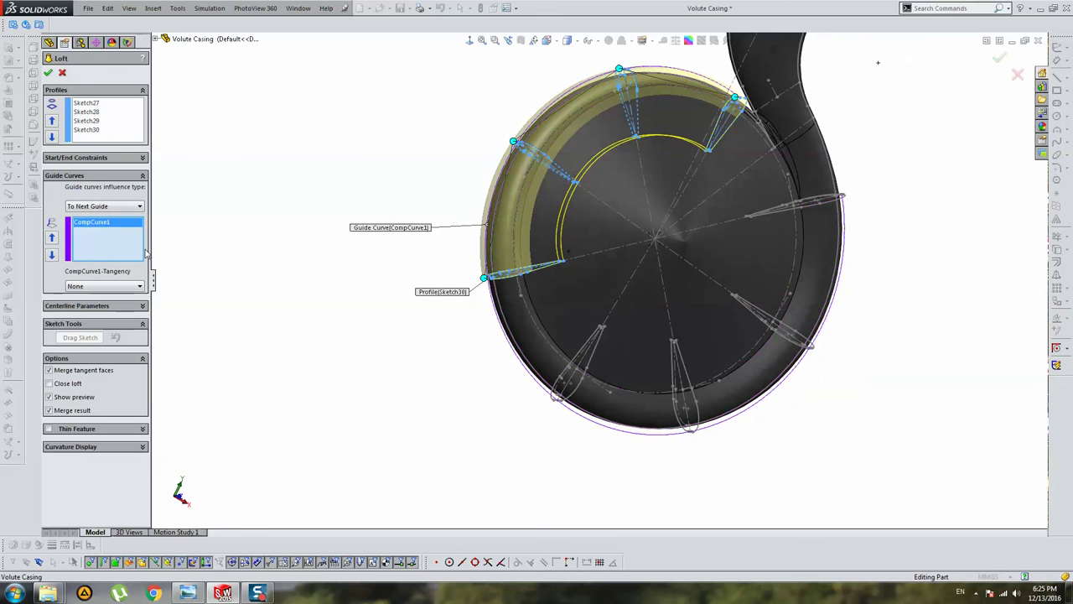
left_click(113, 142)
middle_click_drag(540, 295, 591, 435)
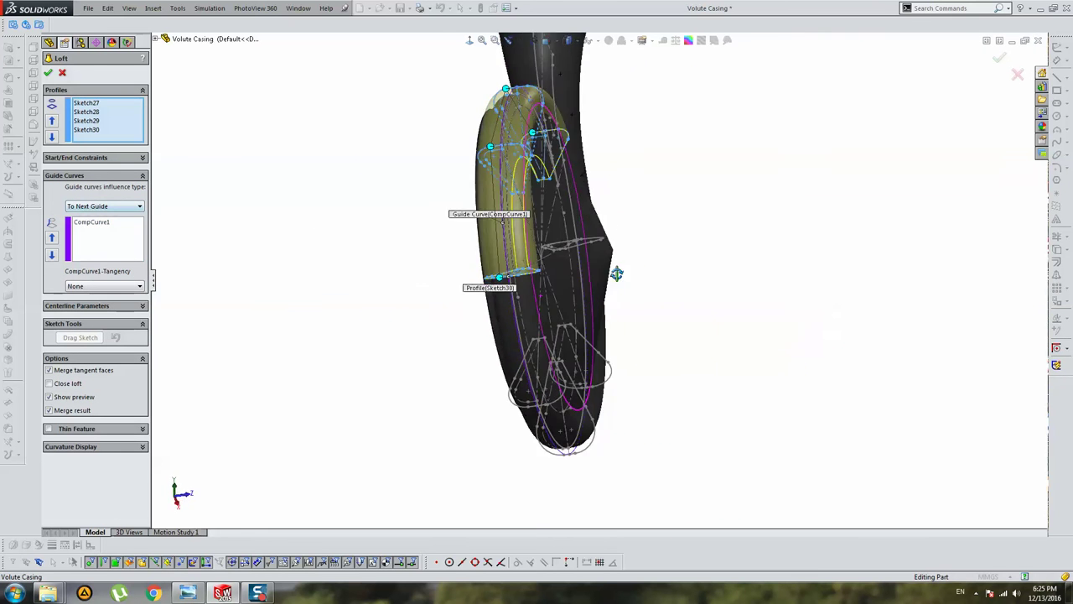
scroll(570, 440, "down", 5)
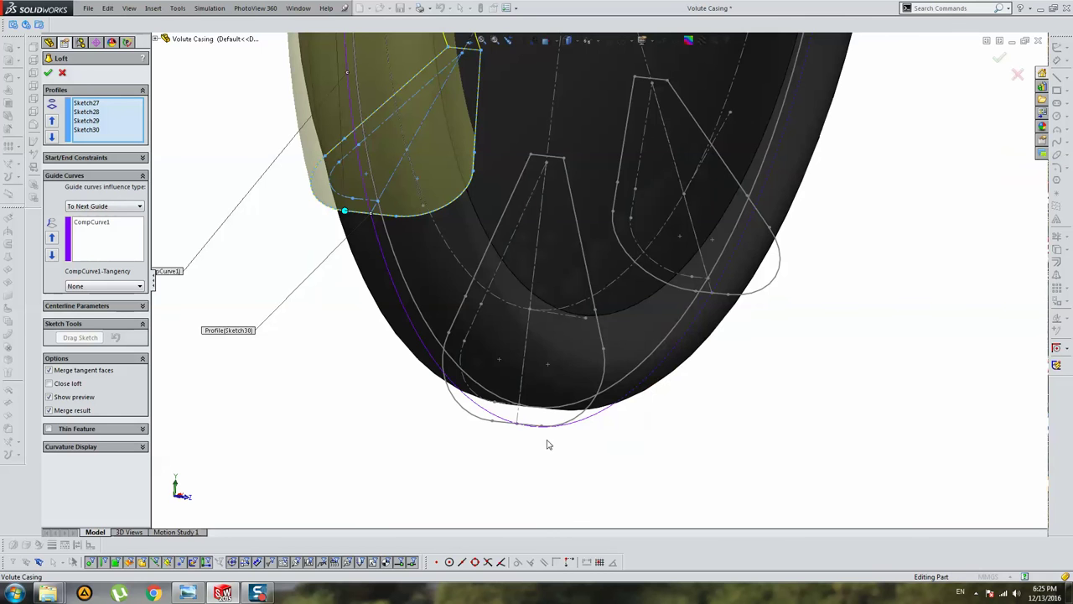
mouse_move(554, 416)
middle_mouse_down()
mouse_move(750, 290)
mouse_move(677, 175)
middle_mouse_up()
scroll(725, 295, "up", 2)
left_click(719, 294)
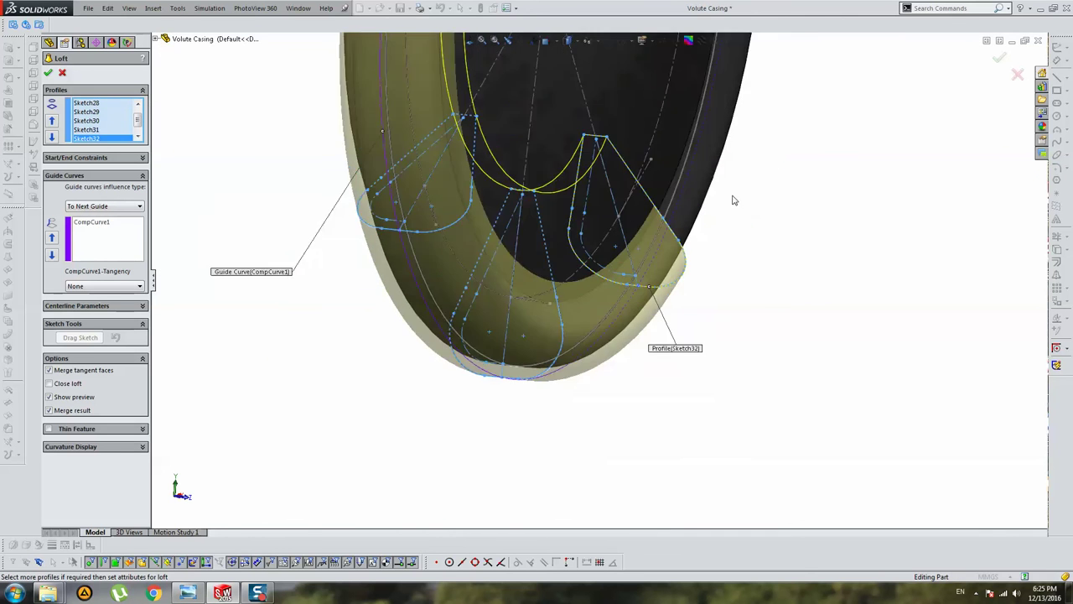
scroll(587, 278, "down", 3)
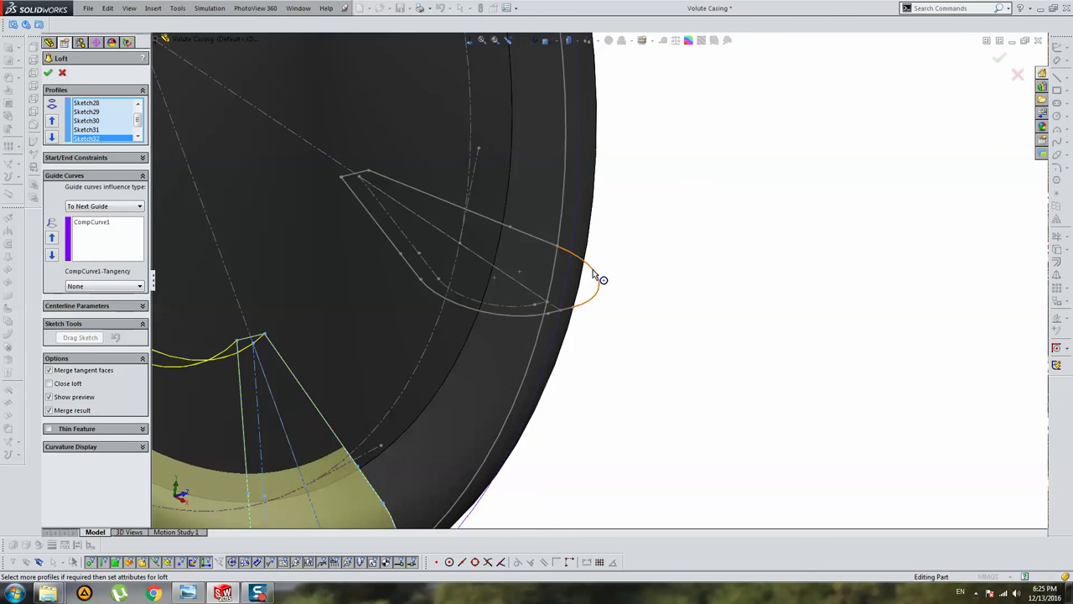
left_click(593, 273)
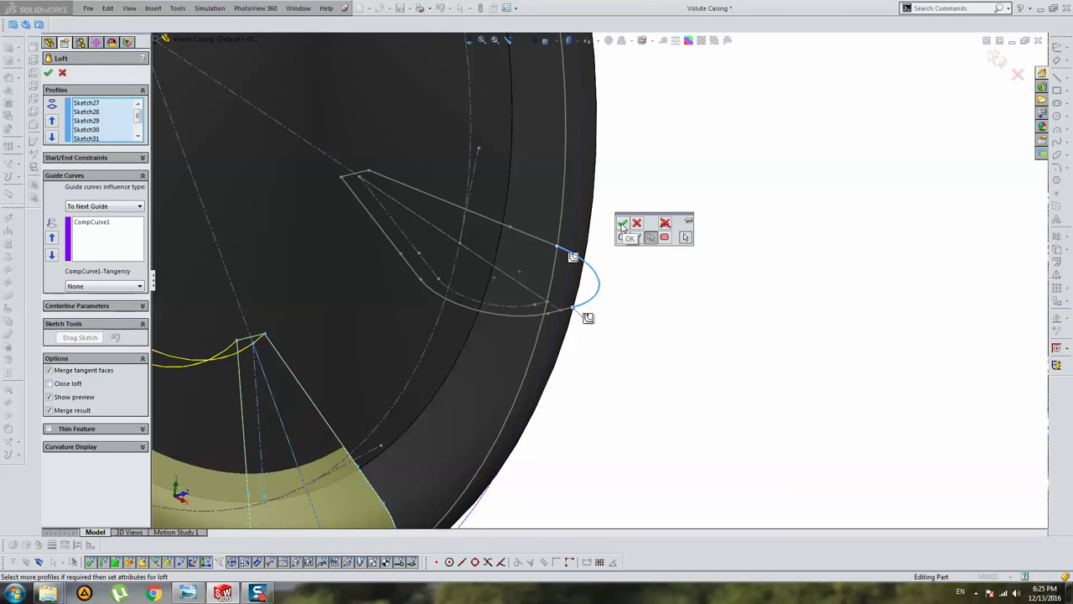
middle_click_drag(593, 274, 564, 205)
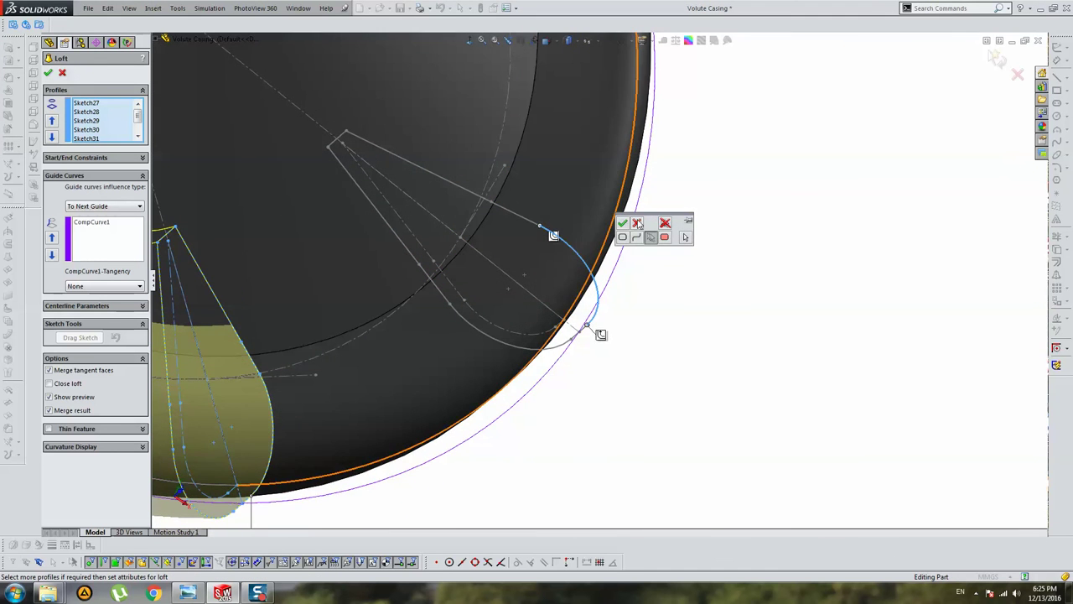
scroll(627, 335, "down", 2)
scroll(623, 323, "down", 3)
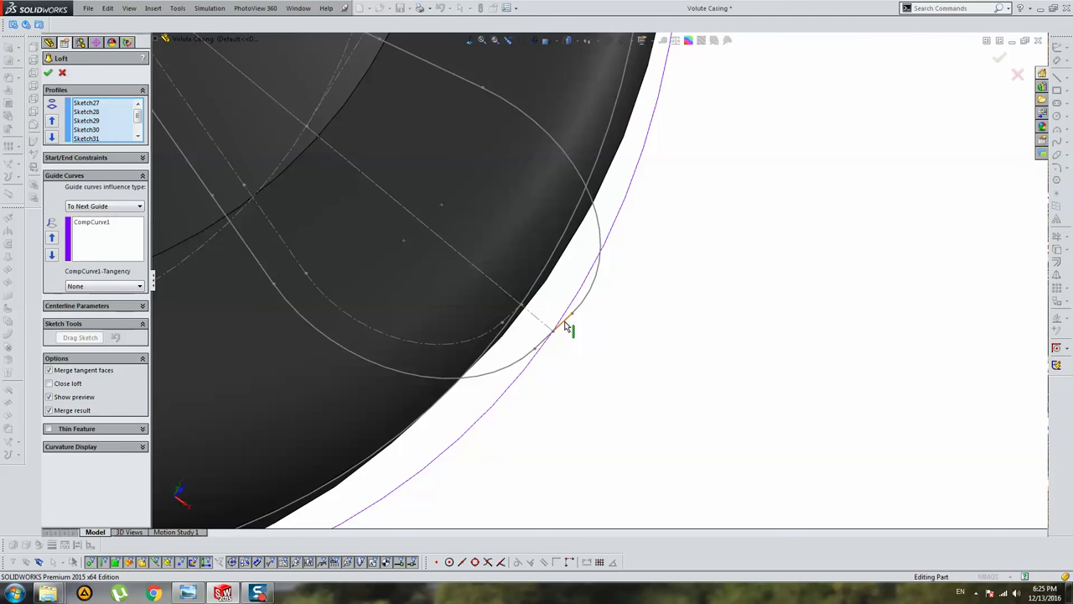
left_click(566, 328)
left_click(607, 355)
middle_click_drag(611, 354, 630, 276)
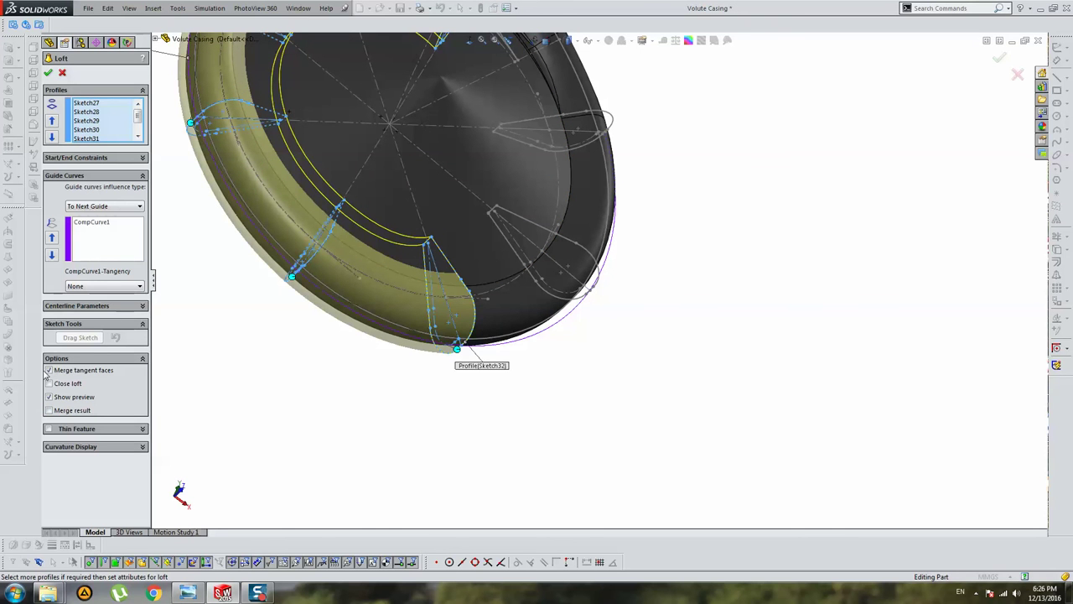
Finish the loft, then inspect Sketch33's lines and close it
key("Return")
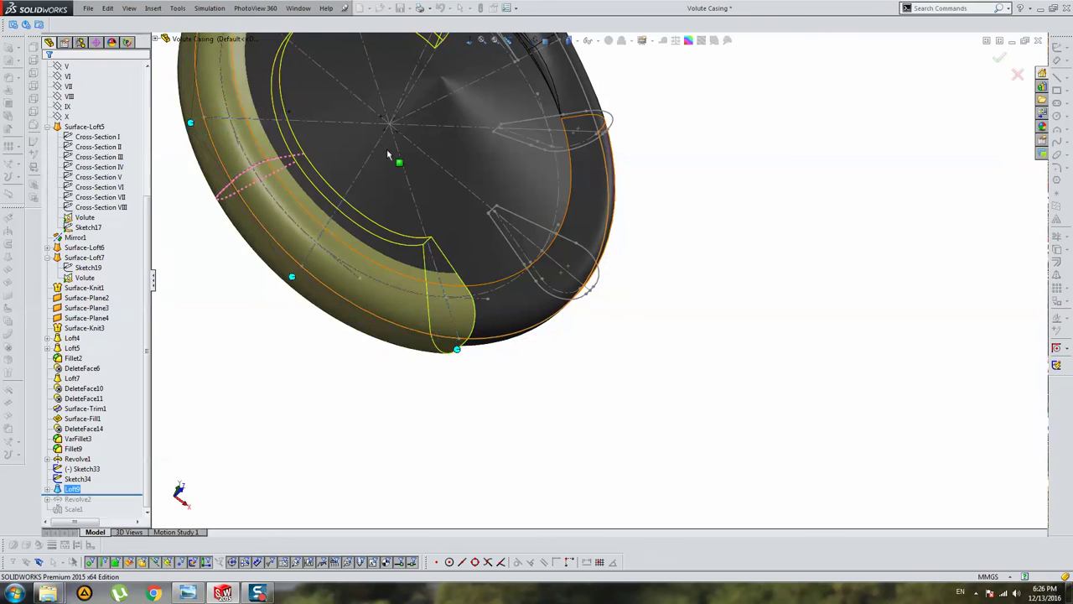
middle_click_drag(503, 252, 564, 258)
left_click(564, 247)
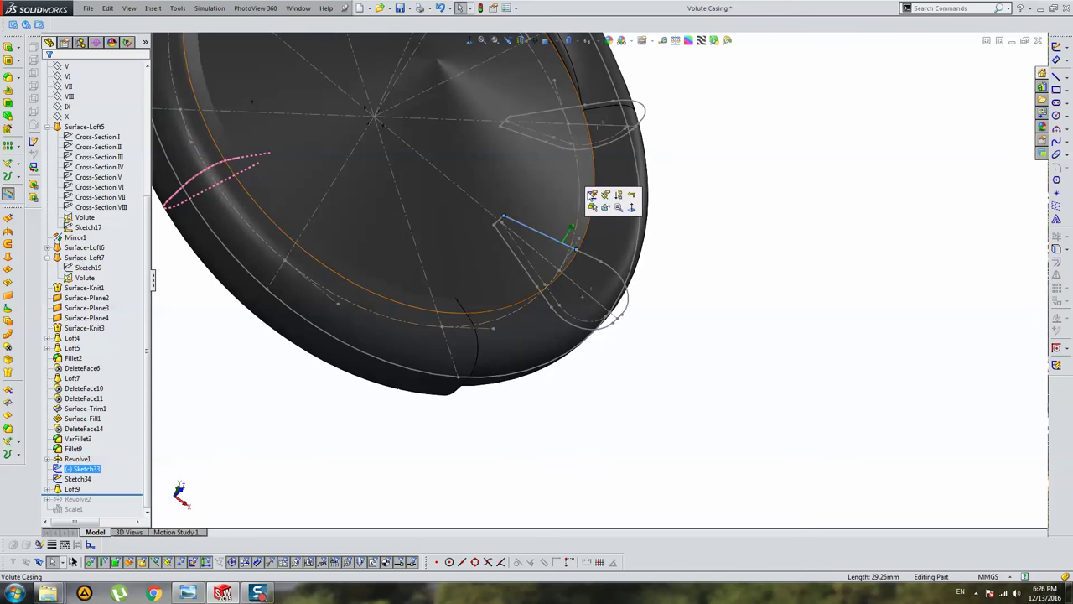
left_click(596, 195)
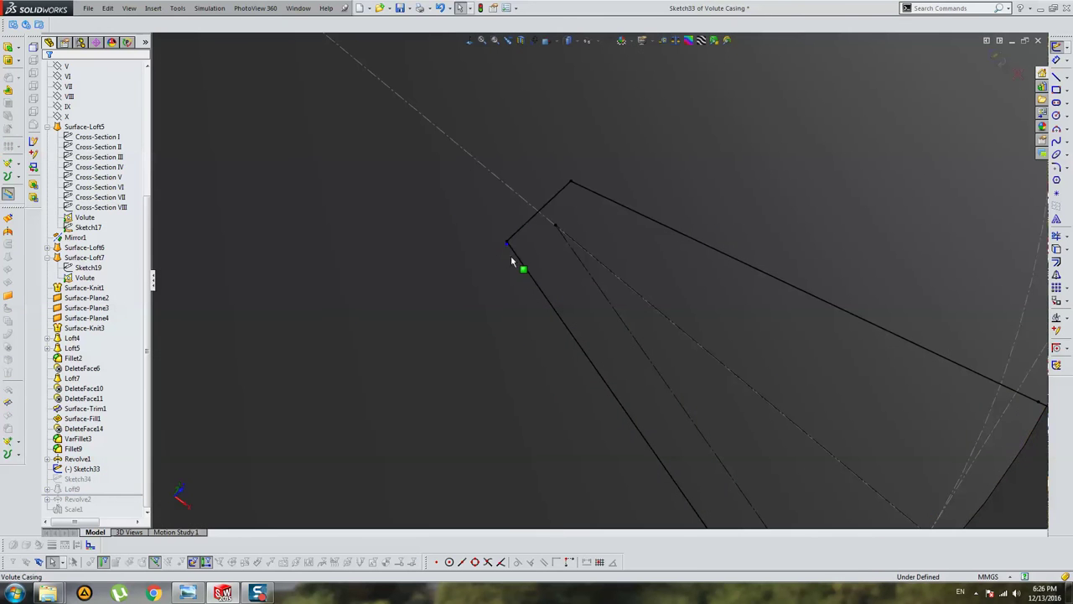
left_click(514, 258)
left_click(511, 268)
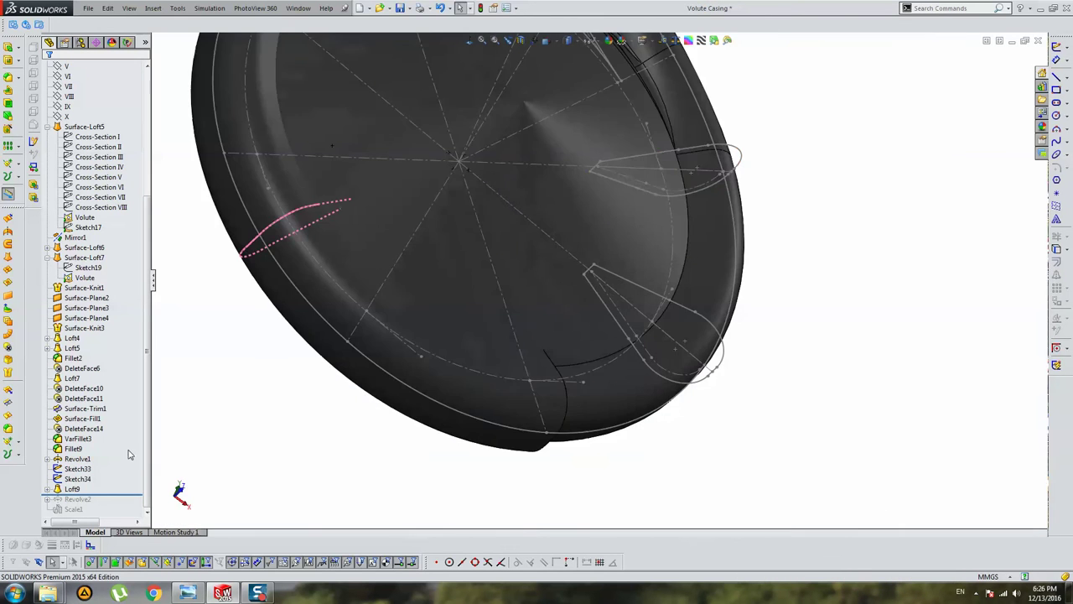
left_click(65, 489)
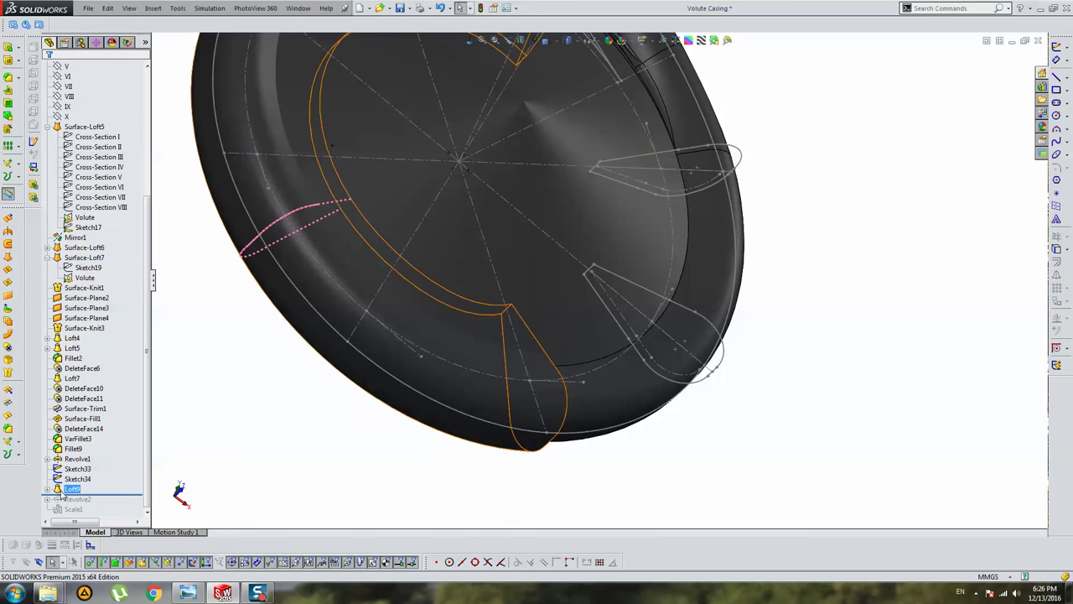
Edit Loft9 to add Sketch34 as a profile, keeping CompCurve1 as guide
left_click(75, 469)
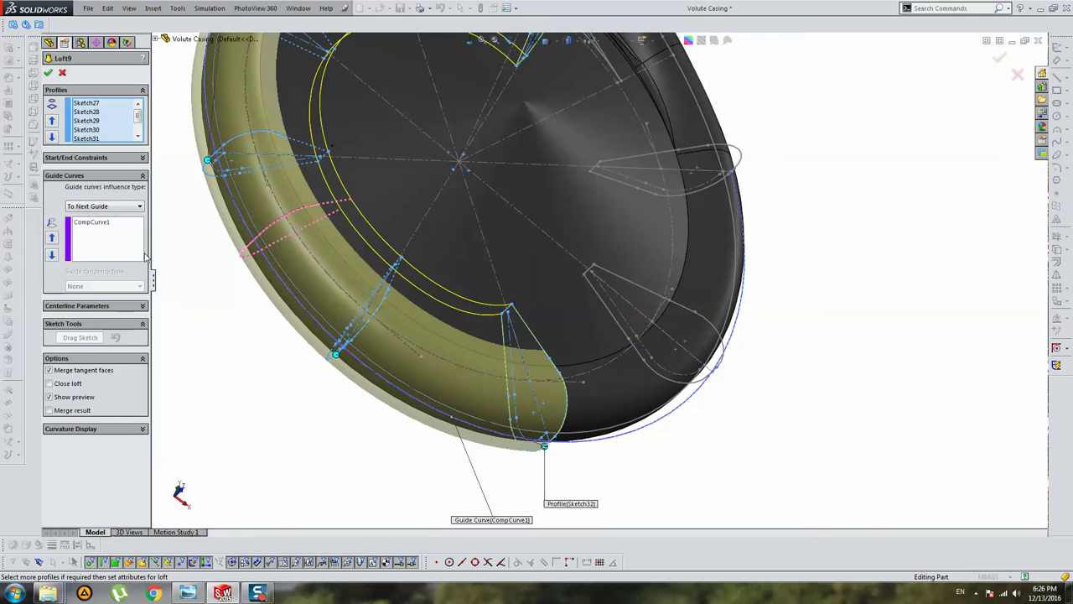
left_click(104, 239)
left_click_drag(135, 120, 135, 138)
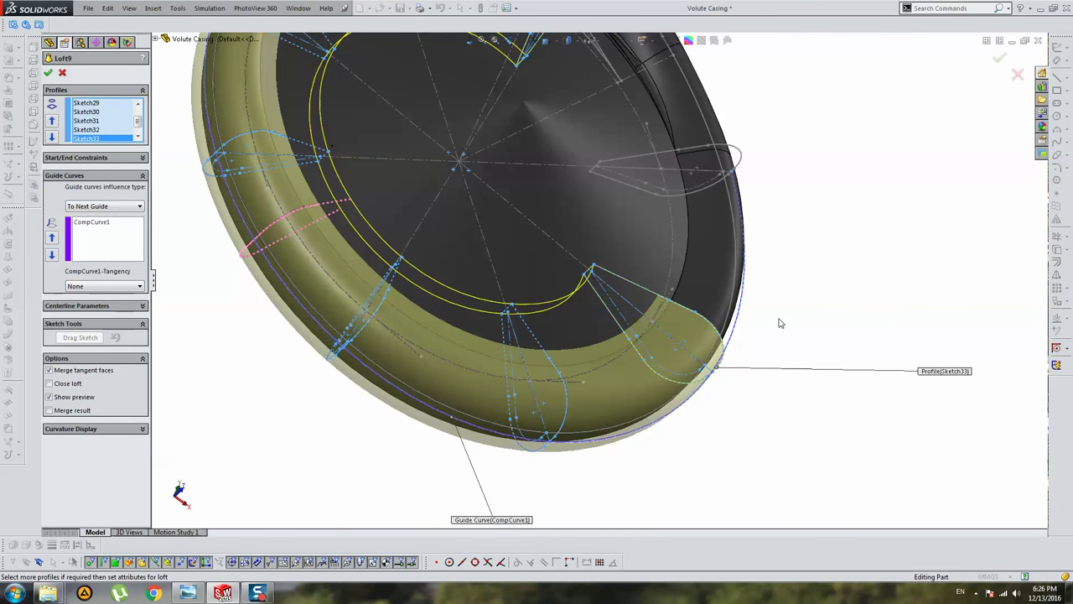
left_click(741, 159)
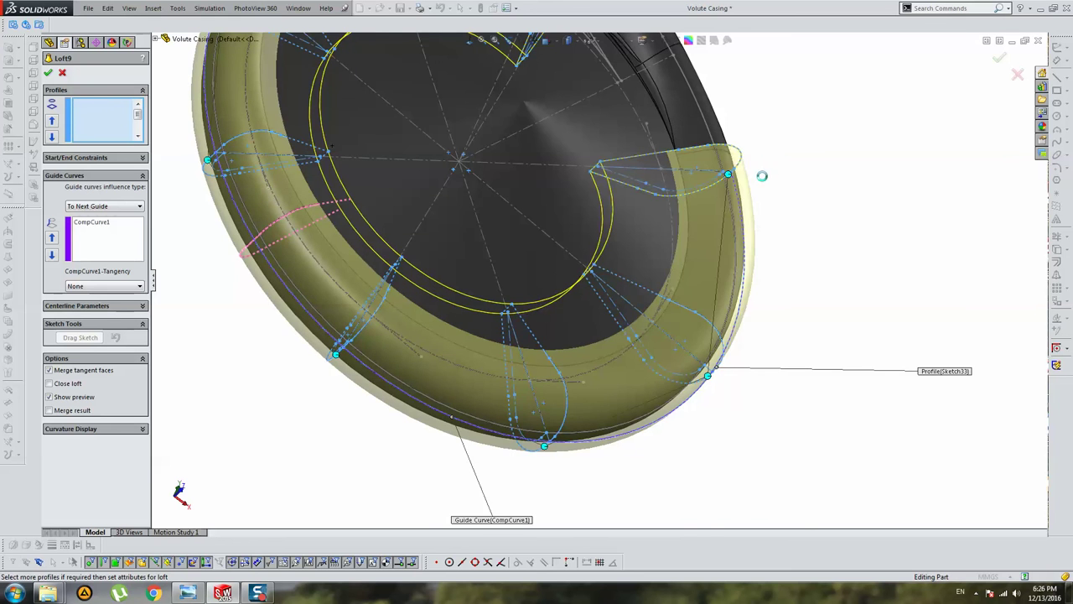
middle_click_drag(755, 174, 643, 210)
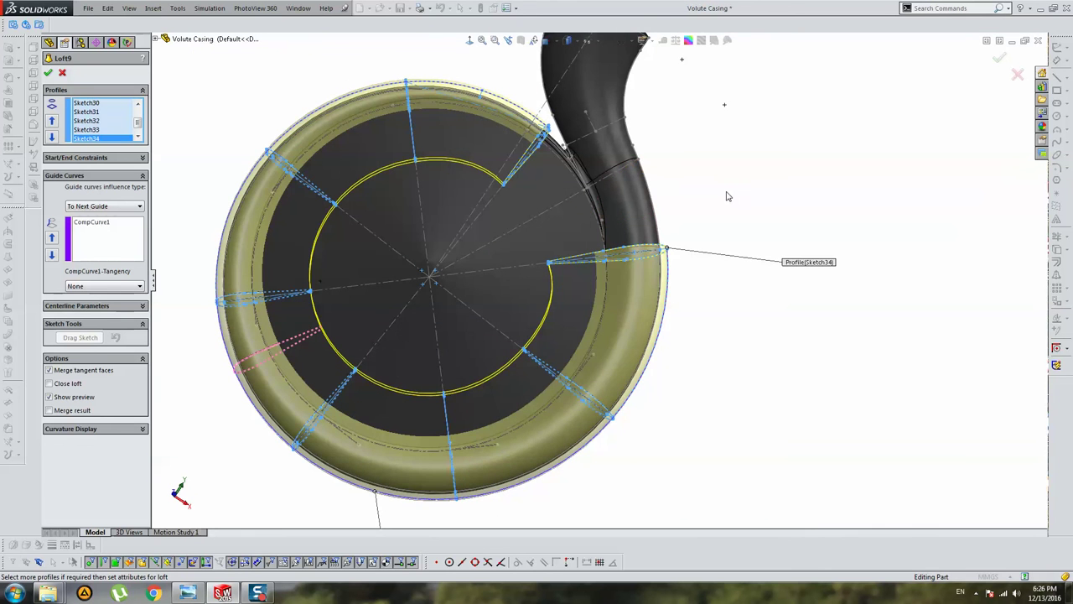
scroll(551, 375, "down", 5)
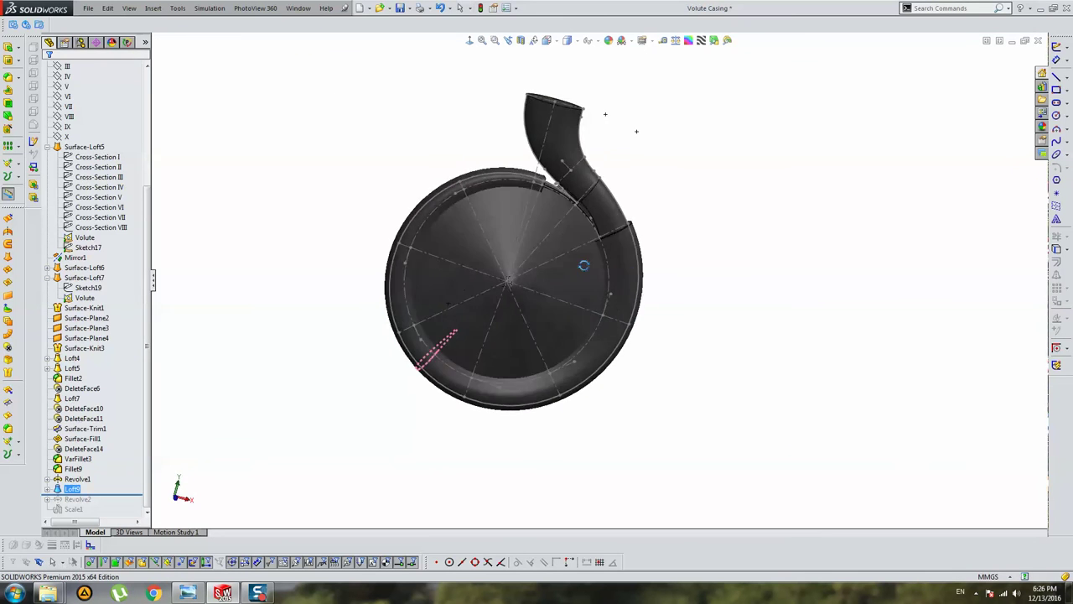
Edit Revolve2 to merge its result, with Loft9 as the only feature-scope body
middle_click_drag(503, 352, 355, 290)
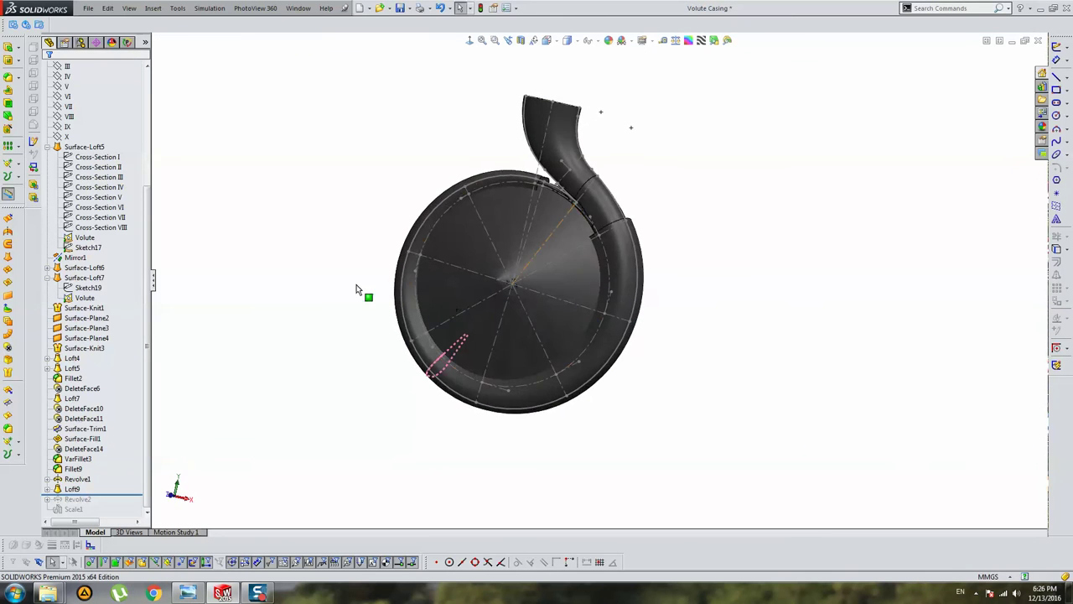
left_click(79, 499)
left_click(85, 468)
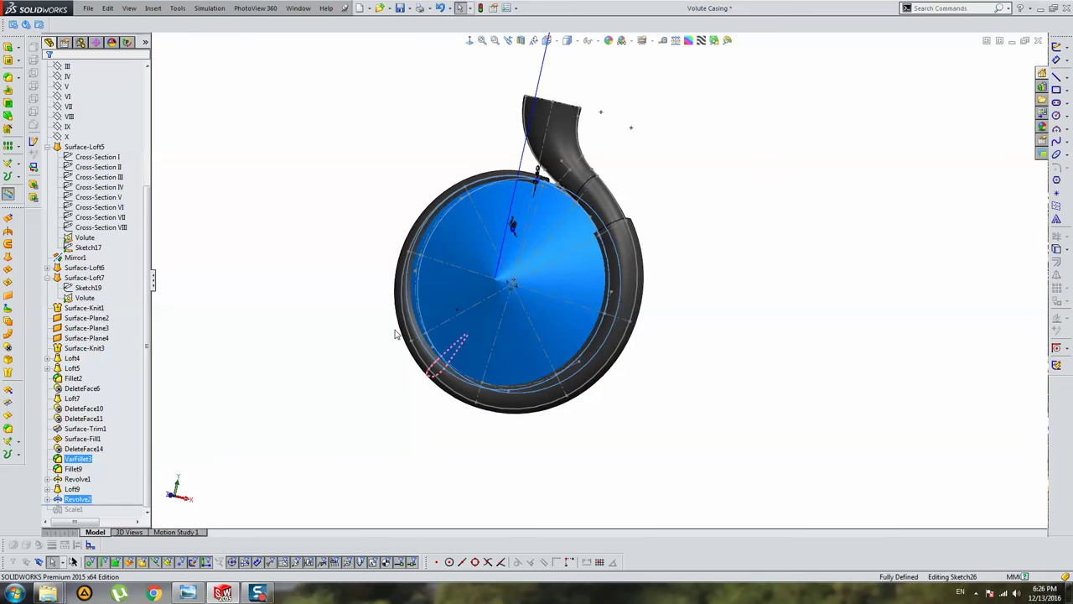
scroll(511, 285, "up", 3)
middle_click_drag(587, 209, 177, 209)
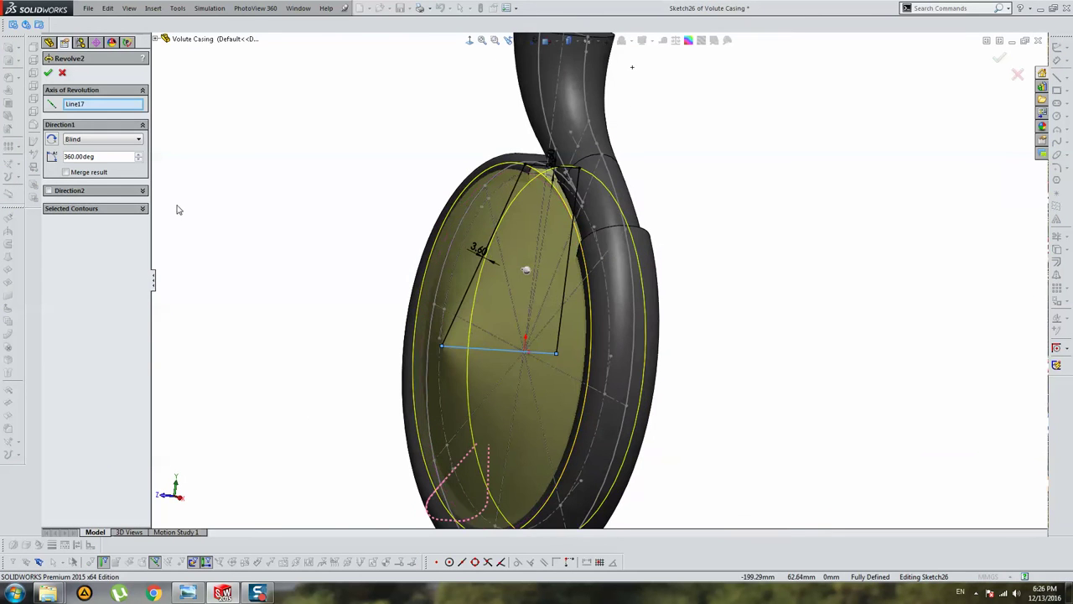
left_click(66, 172)
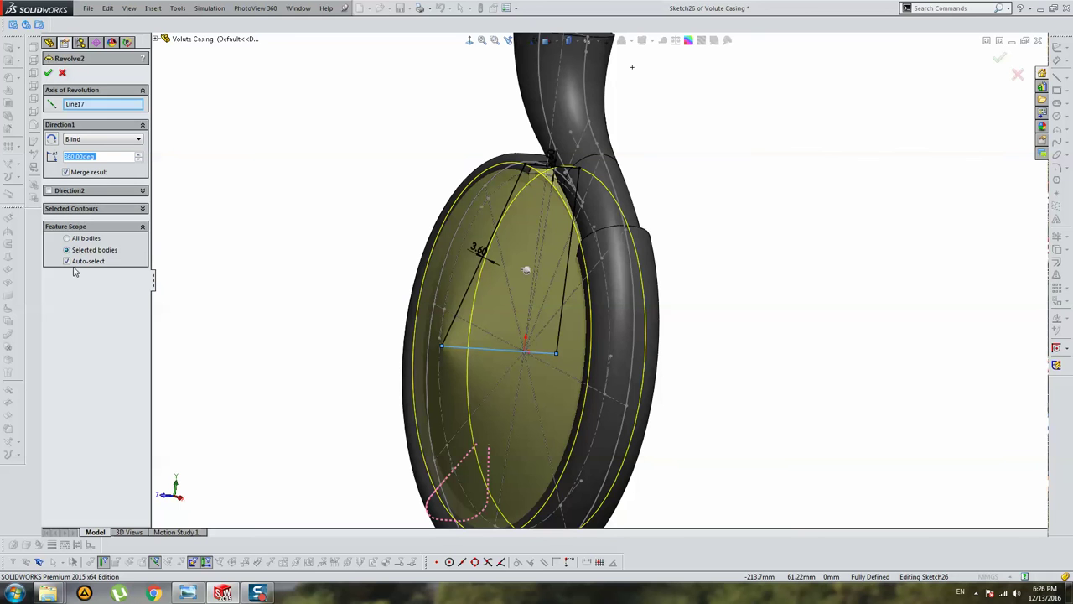
left_click(73, 260)
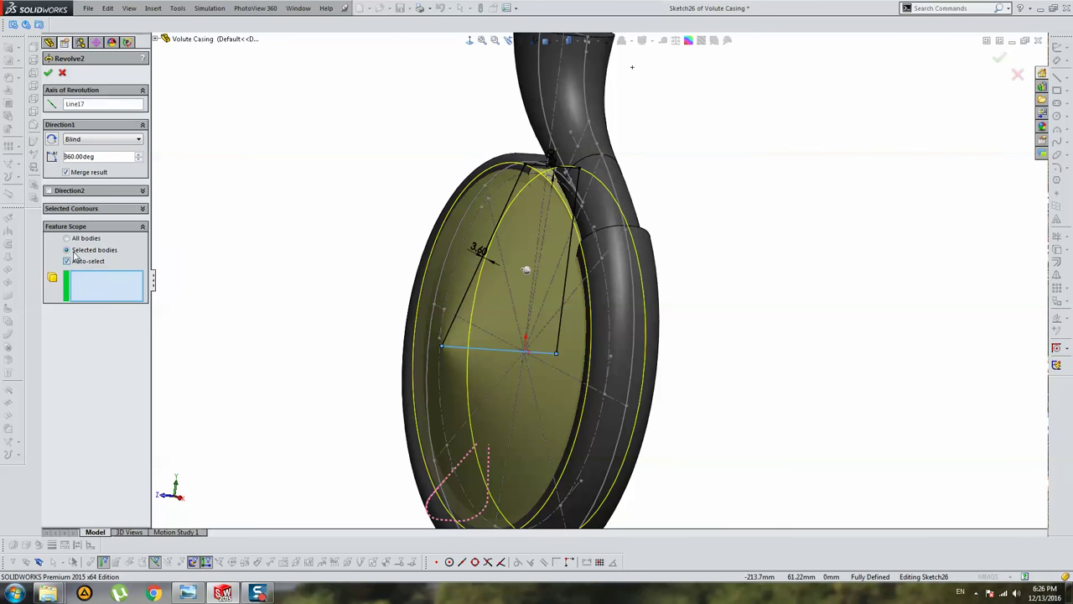
left_click(518, 158)
key("Left")
key("Left")
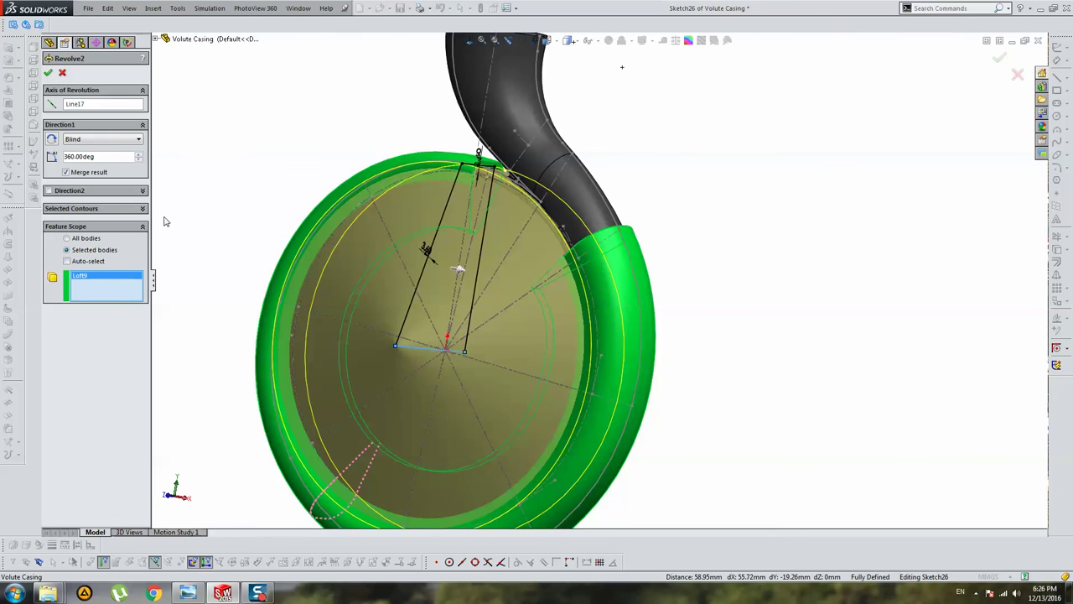
key("Return")
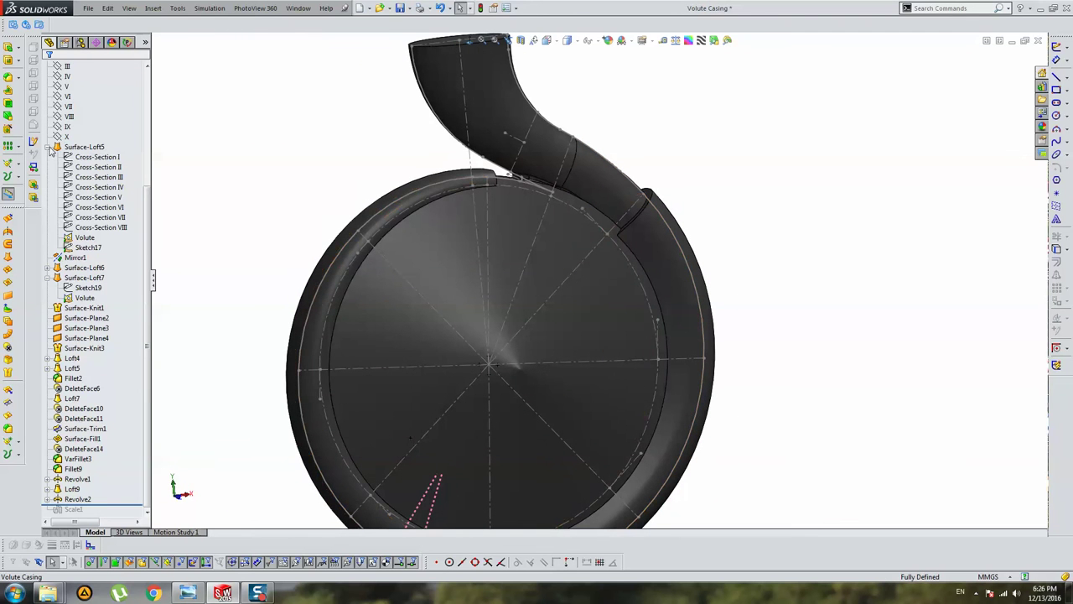
Give the Revolve1 discharge pipe body a yellow appearance
scroll(71, 158, "up", 5)
left_click(50, 117)
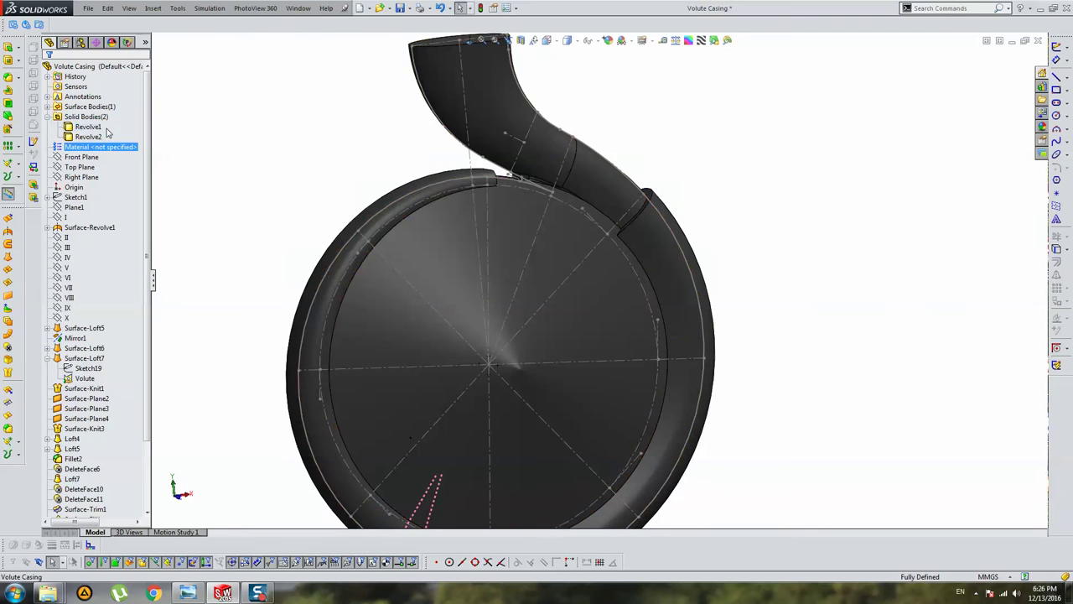
left_click(87, 127)
right_click(99, 127)
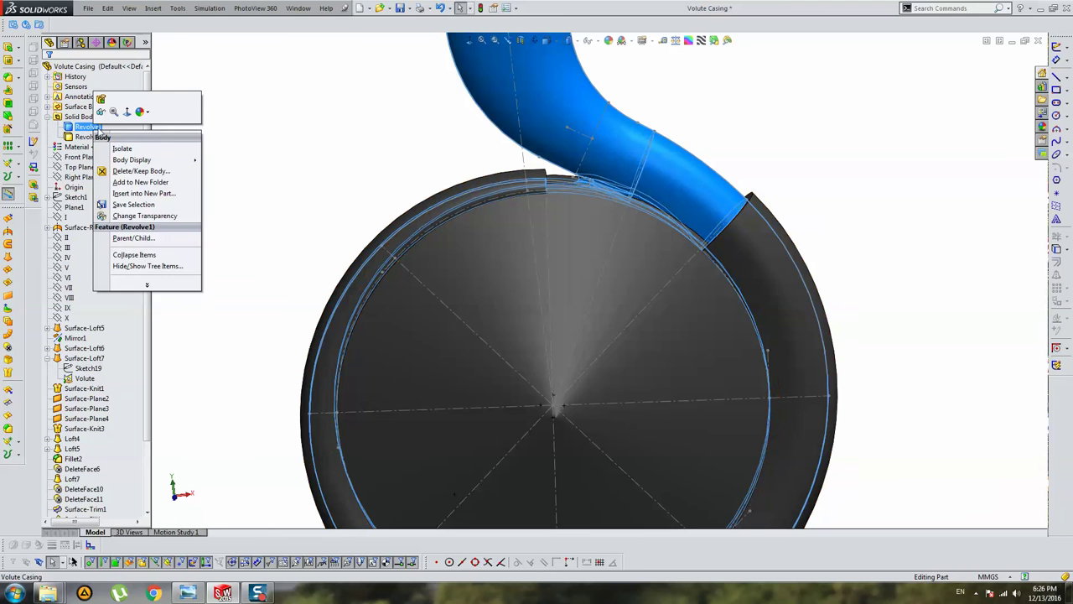
left_click(147, 113)
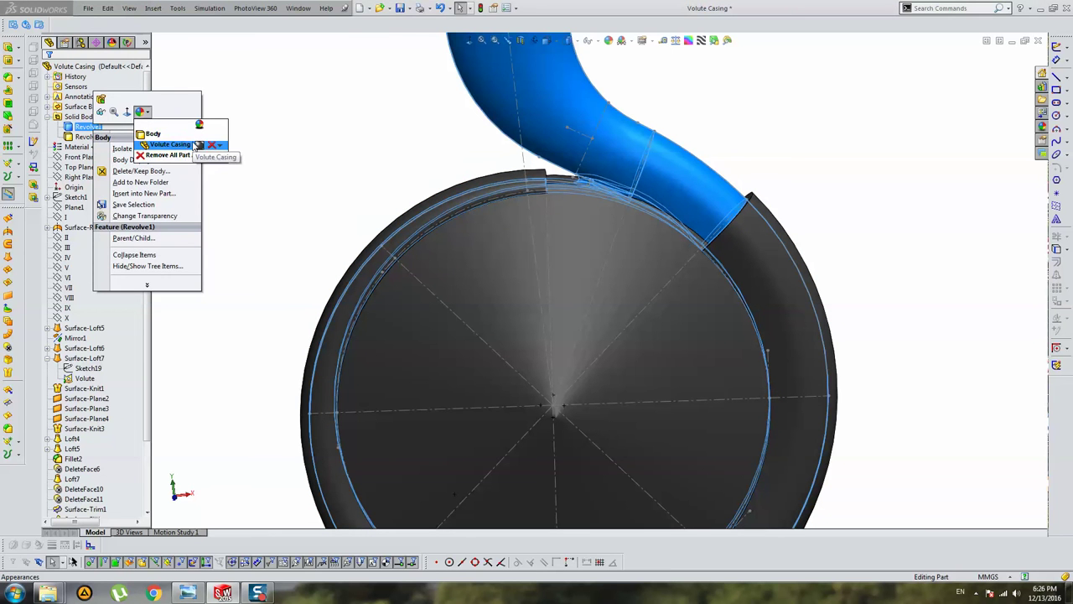
left_click(195, 145)
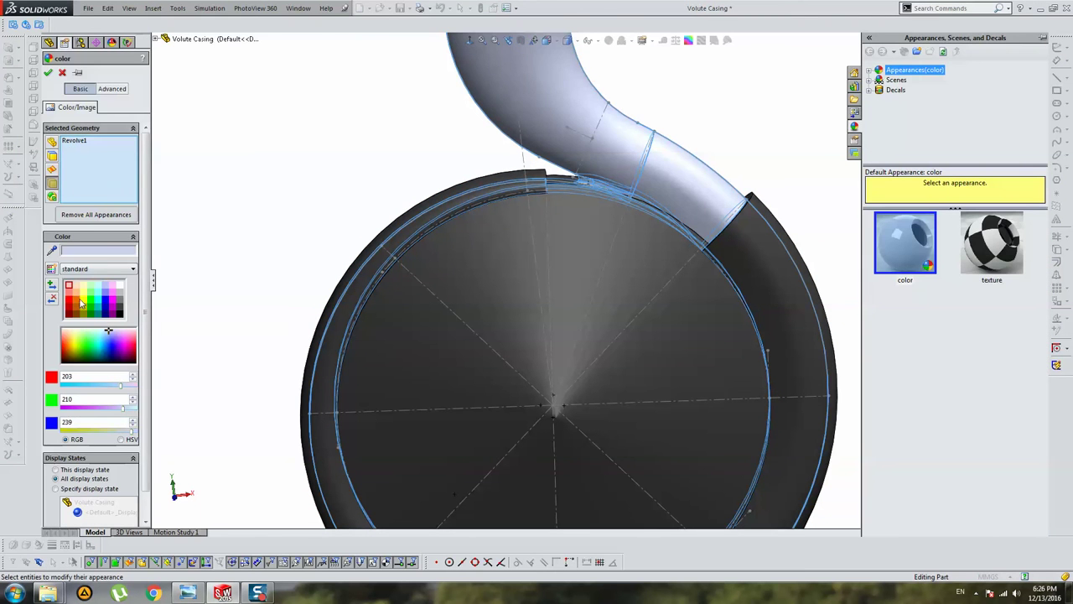
left_click(81, 302)
key("Return")
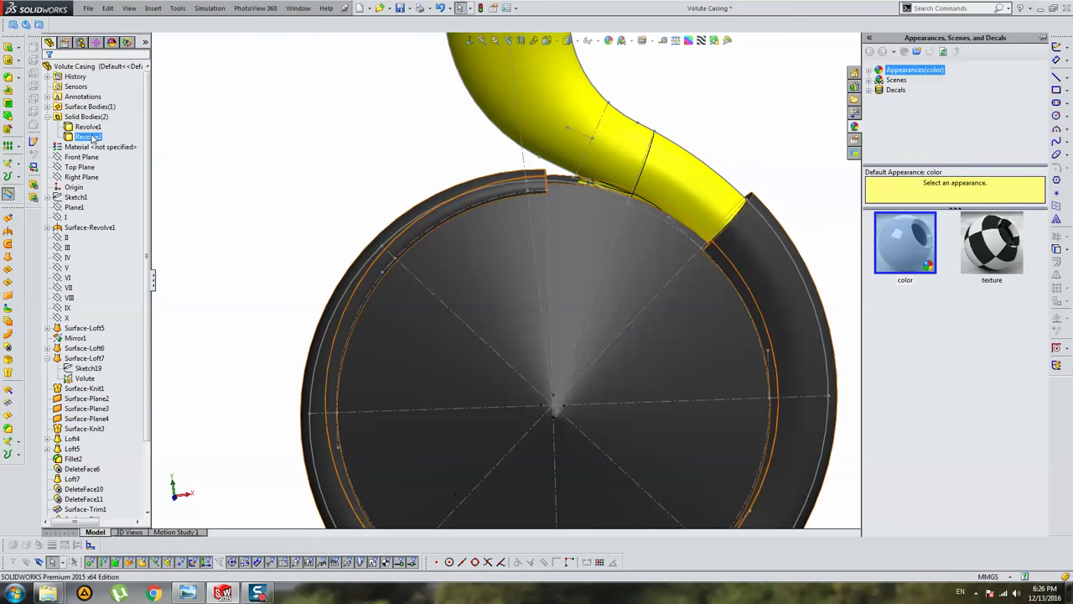
Give the Revolve2 spiral casing body a red appearance
left_click(88, 137)
left_click(119, 126, "ctrl")
left_click(142, 118)
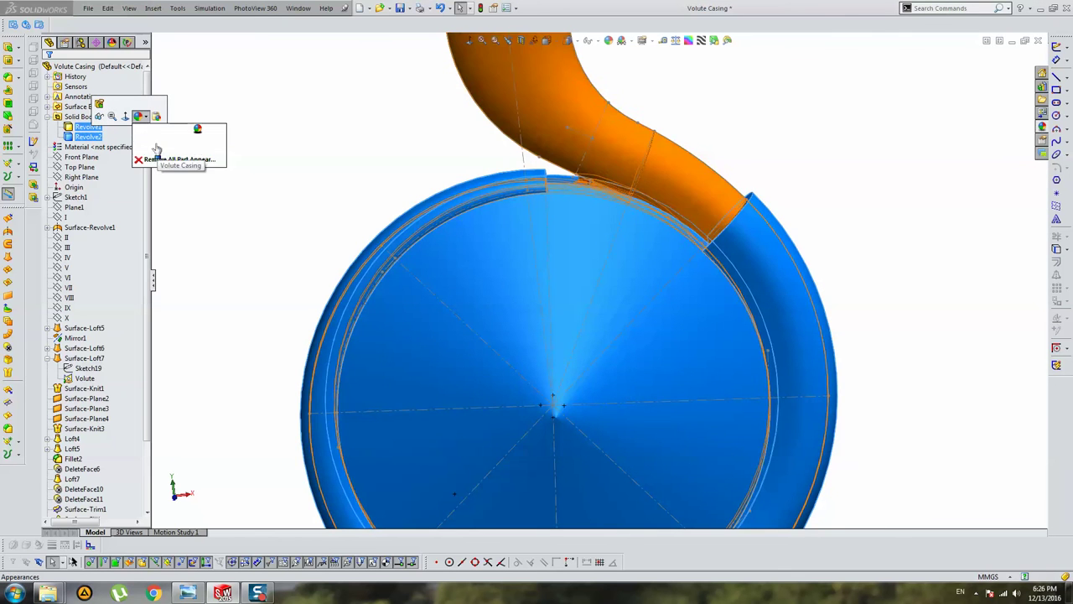
left_click(178, 149)
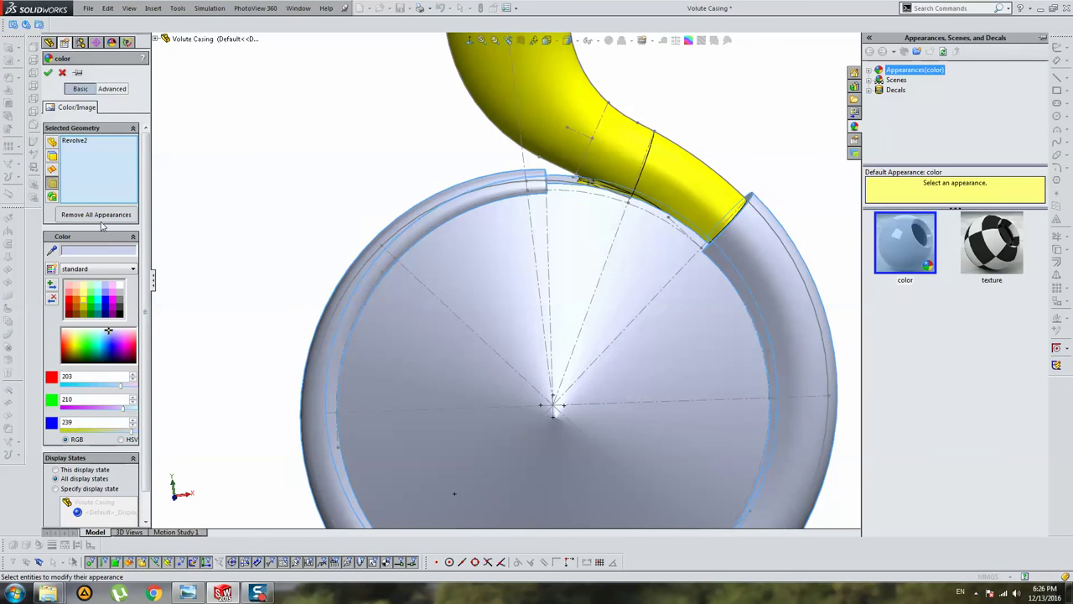
left_click(70, 305)
key("Return")
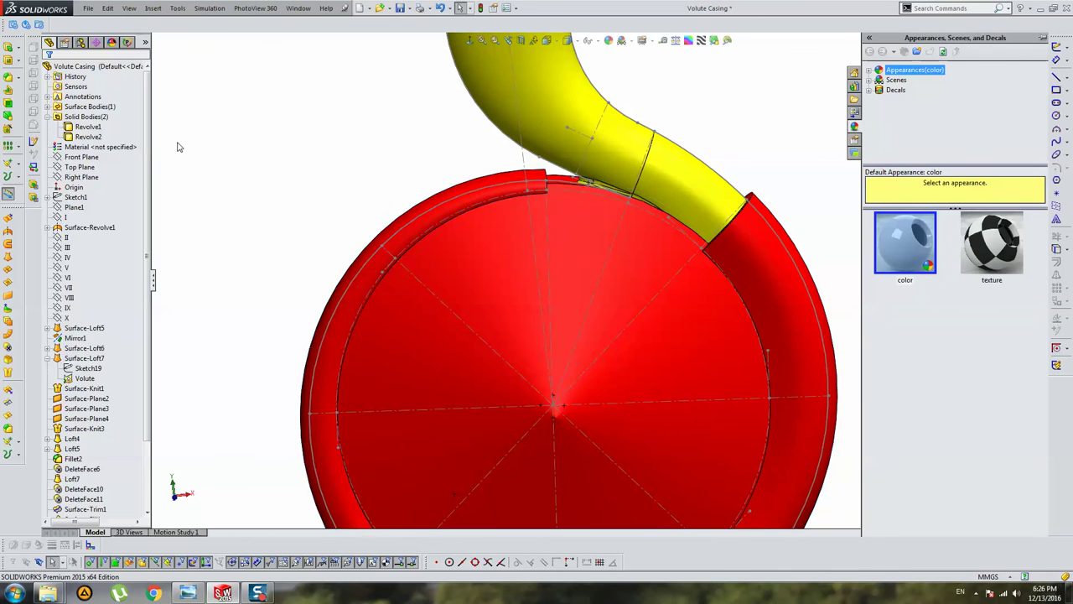
scroll(403, 280, "up", 3)
mouse_move(587, 246)
middle_mouse_down()
mouse_move(536, 340)
mouse_move(434, 246)
mouse_move(576, 354)
mouse_move(544, 163)
mouse_move(620, 169)
mouse_move(640, 444)
mouse_move(578, 467)
mouse_move(376, 313)
middle_mouse_up()
Save the volute casing part with Ctrl+S
scroll(375, 313, "up", 3)
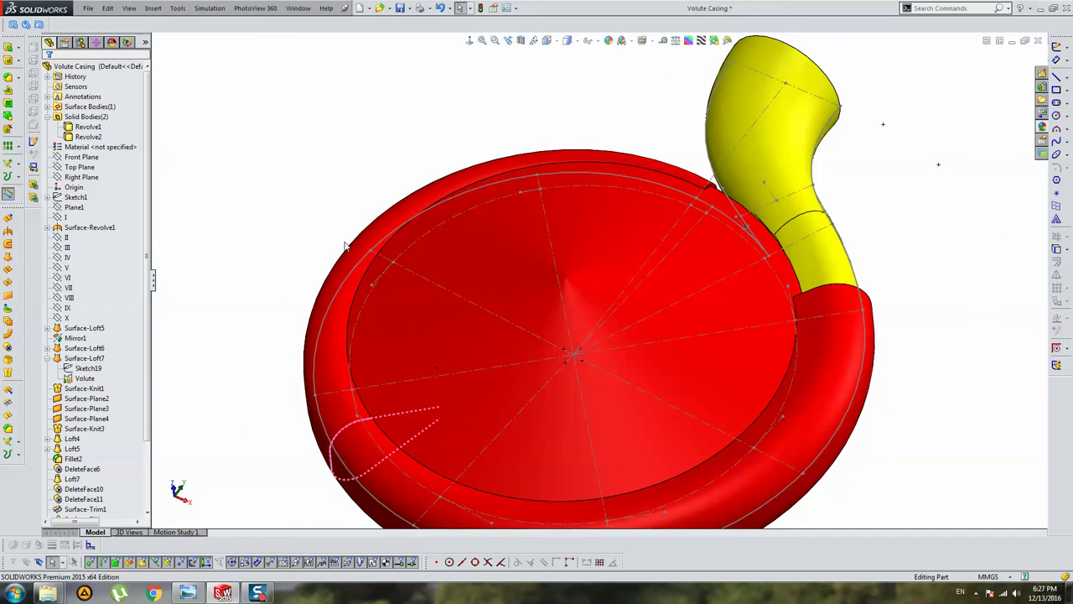
key("ctrl+s")
scroll(354, 243, "down", 3)
mouse_move(481, 214)
middle_mouse_down()
mouse_move(553, 405)
mouse_move(514, 296)
mouse_move(646, 282)
mouse_move(671, 328)
mouse_move(731, 240)
mouse_move(558, 233)
middle_mouse_up()
Orbit and zoom around the red casing and yellow outlet pipe to inspect them
scroll(714, 235, "up", 3)
scroll(694, 231, "up", 2)
scroll(695, 231, "down", 2)
scroll(557, 233, "down", 2)
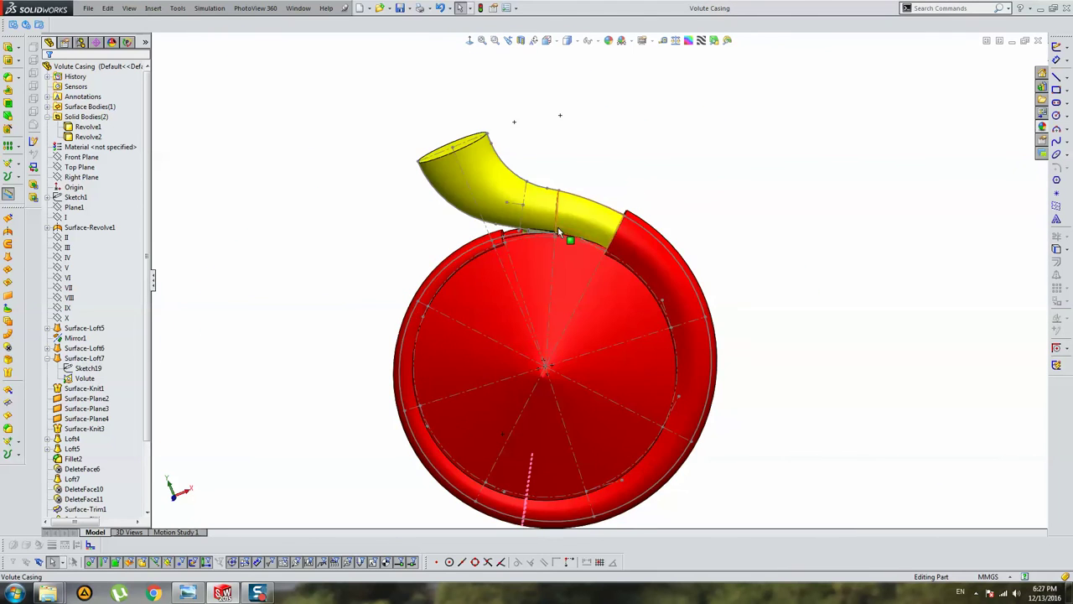
mouse_move(467, 173)
middle_mouse_down()
mouse_move(479, 72)
mouse_move(552, 199)
middle_mouse_up()
scroll(552, 199, "up", 2)
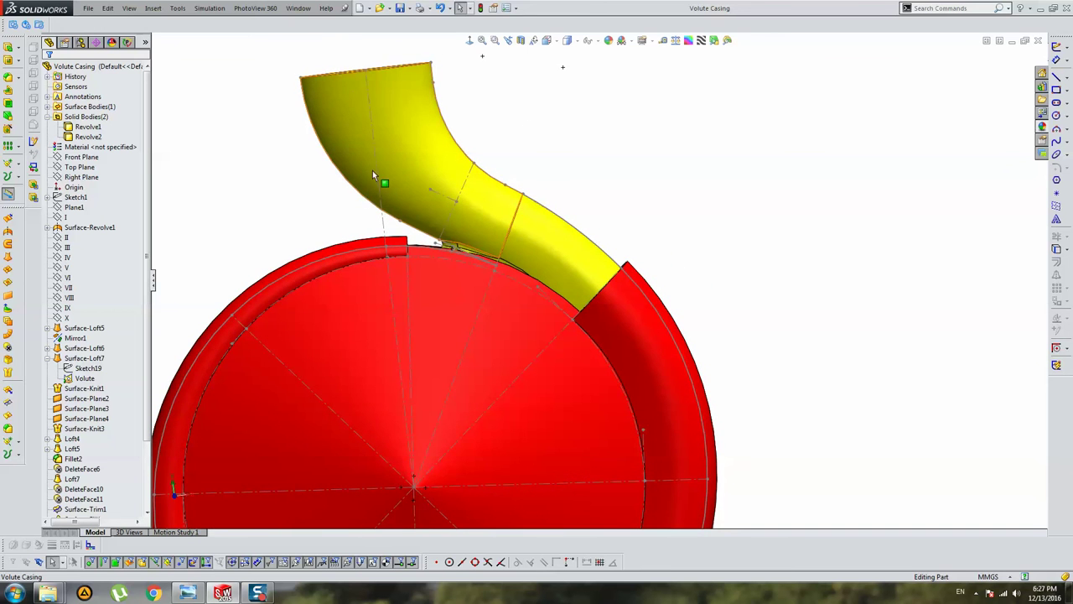
middle_click_drag(408, 165, 531, 307)
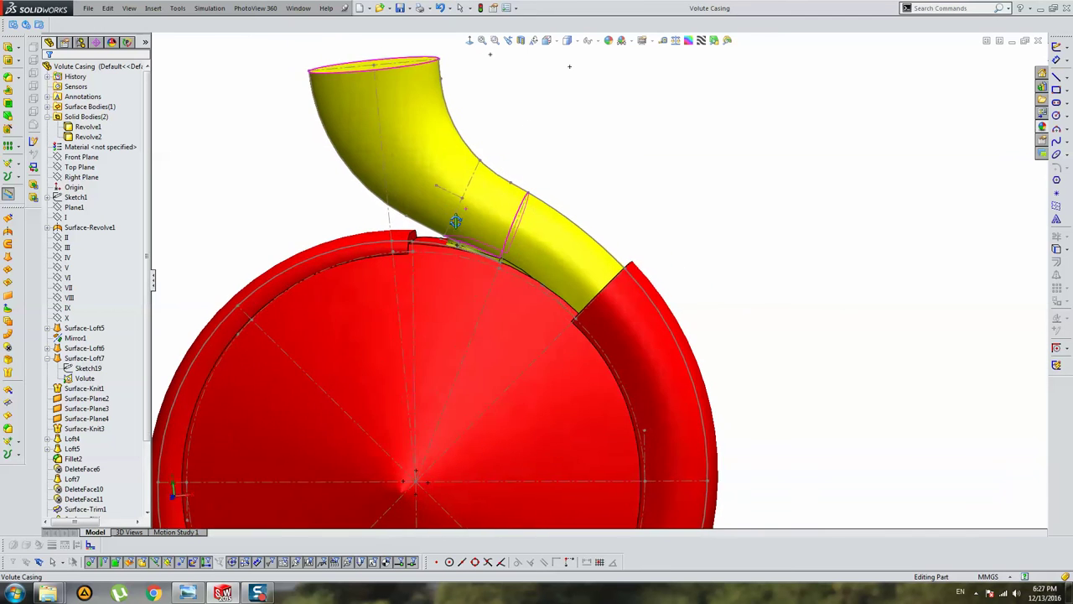
scroll(531, 308, "down", 4)
mouse_move(524, 351)
middle_mouse_down()
mouse_move(483, 307)
mouse_move(726, 321)
mouse_move(492, 299)
mouse_move(542, 311)
mouse_move(513, 281)
middle_mouse_up()
scroll(542, 311, "up", 3)
key("z")
key("z")
key("z")
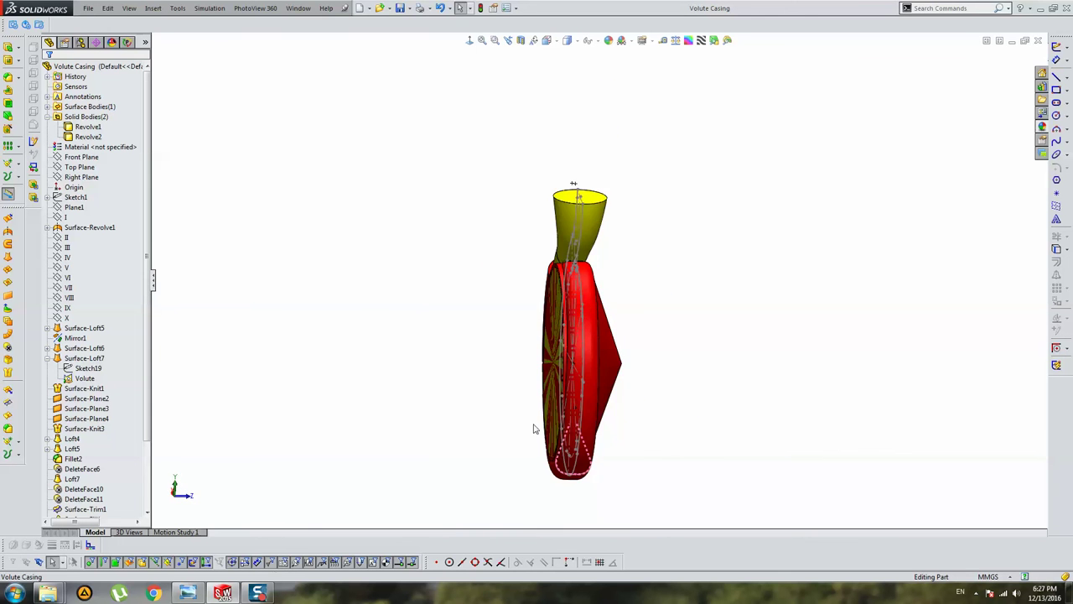
mouse_move(533, 428)
middle_mouse_down()
mouse_move(433, 369)
mouse_move(369, 386)
mouse_move(618, 364)
mouse_move(547, 357)
mouse_move(470, 364)
mouse_move(705, 358)
mouse_move(676, 287)
middle_mouse_up()
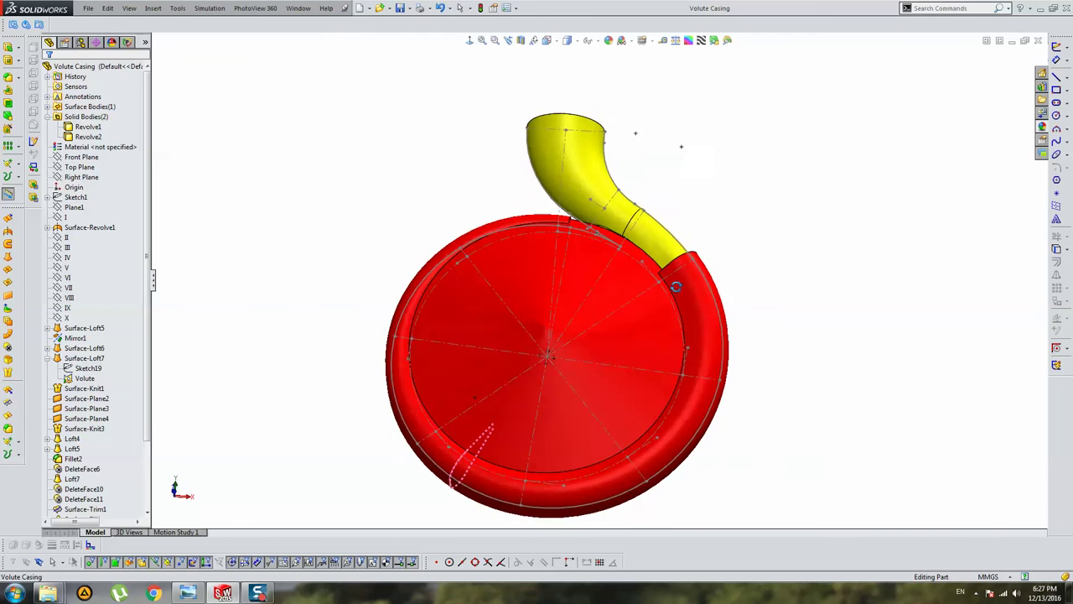
key("z")
key("z")
middle_click_drag(470, 318, 479, 298)
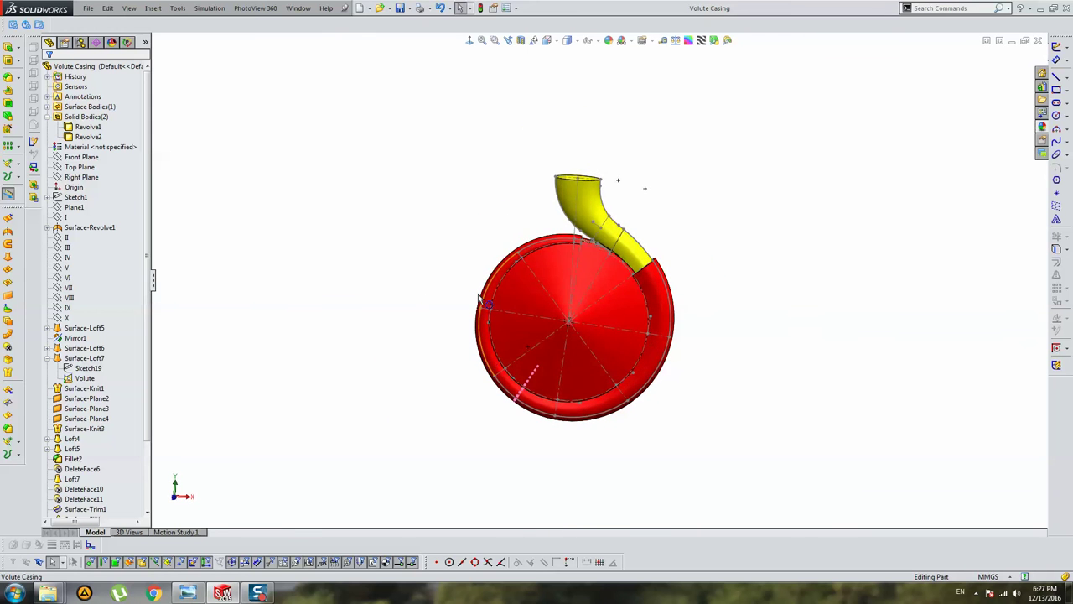
middle_click_drag(553, 168, 620, 257)
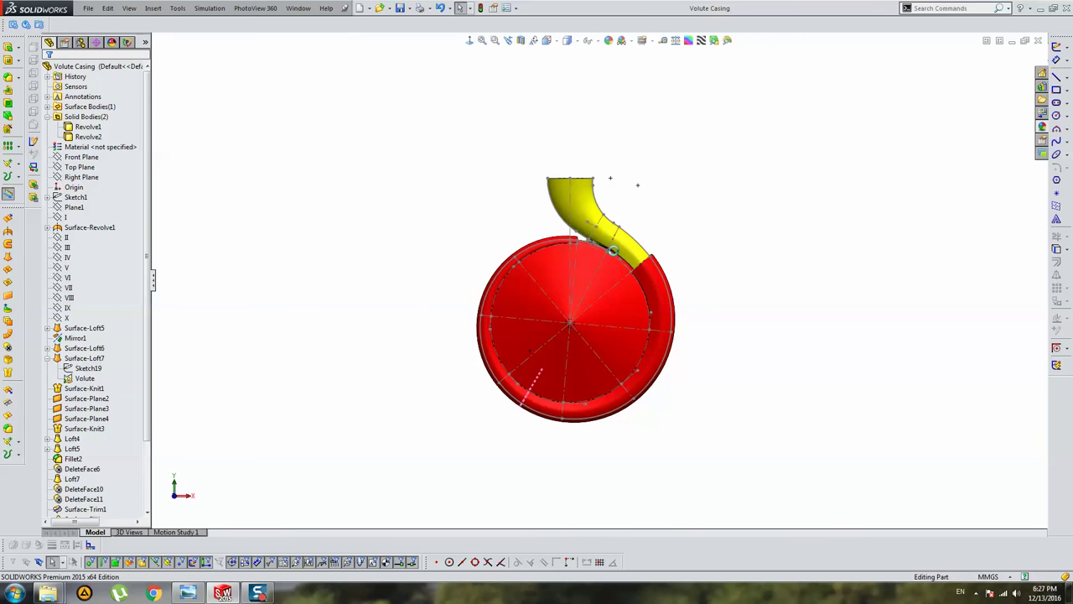